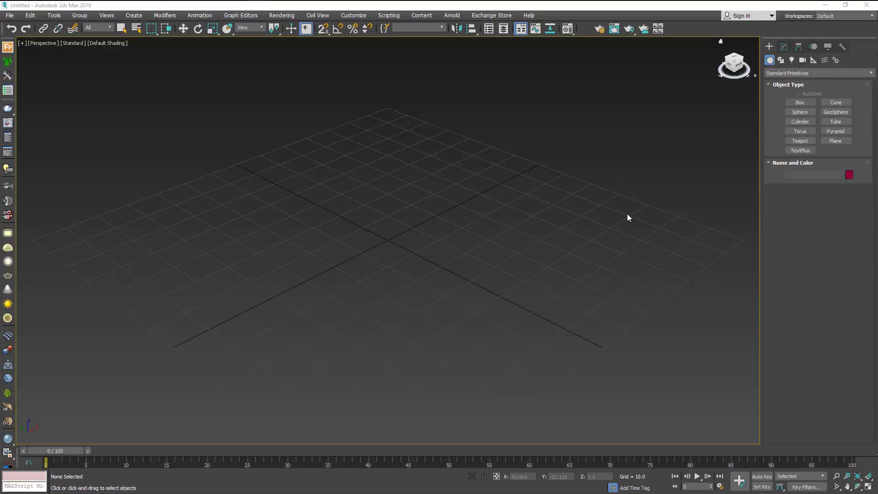
- Draw a rectangle spline on the Perspective ground grid, about 32.4 by 116.1
left_click(781, 60)
left_click(828, 111)
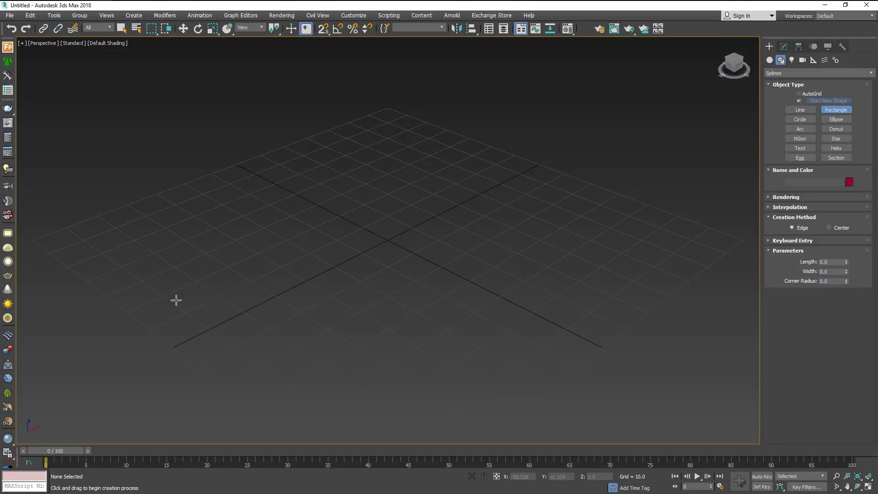
mouse_move(181, 300)
left_mouse_down()
mouse_move(534, 218)
mouse_move(561, 193)
left_mouse_up()
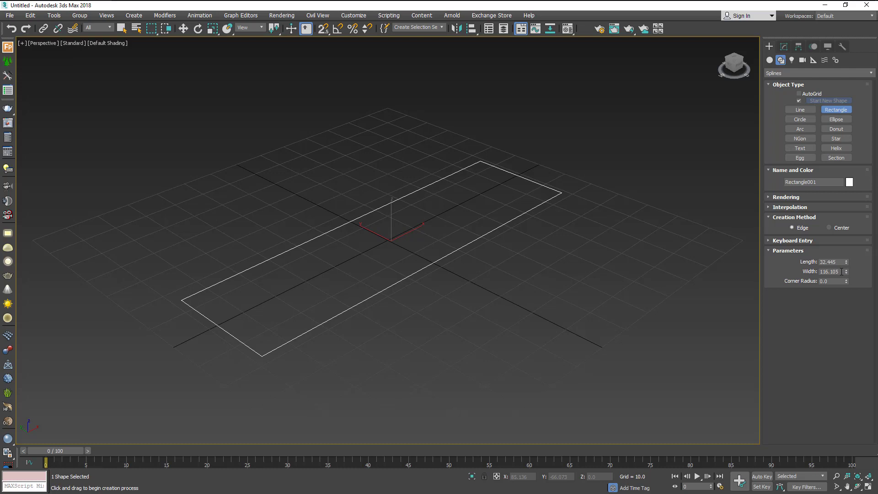
left_click_drag(841, 271, 828, 273)
left_click(784, 46)
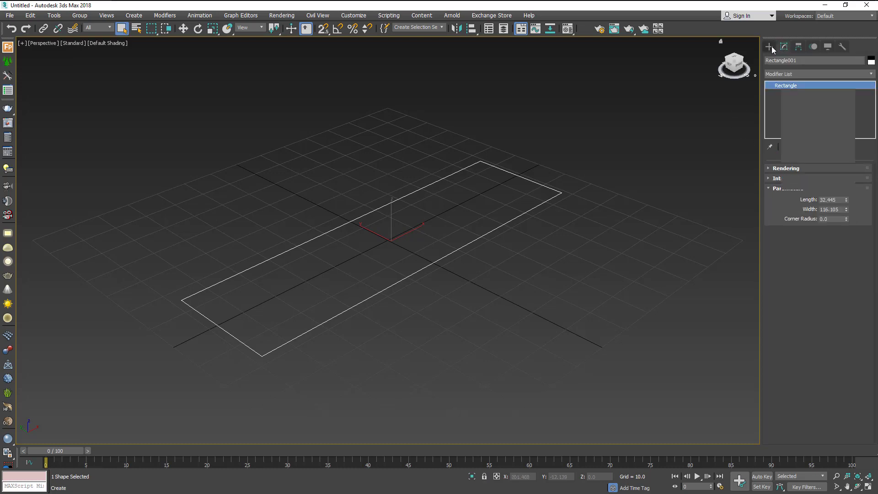
- Set Rectangle001's Parameters to Length 50 and Width 220, after trying length 80
left_click(771, 46)
left_click(785, 46)
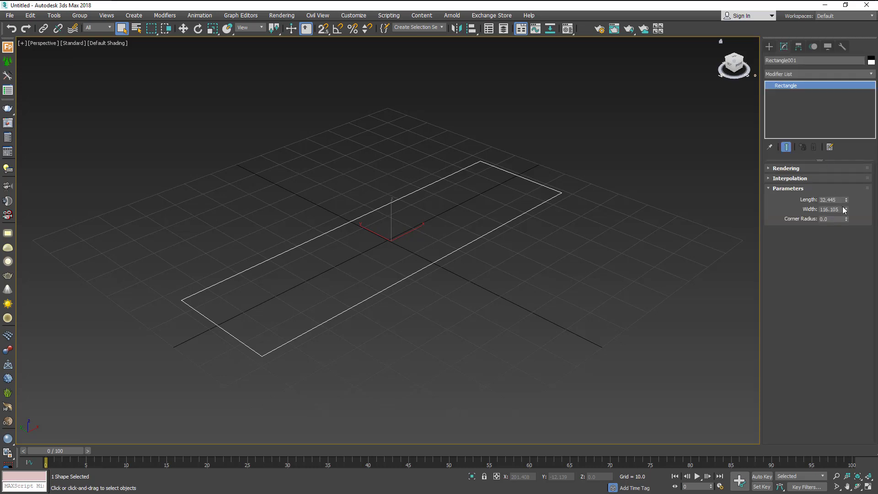
left_click_drag(846, 209, 842, 200)
left_click(829, 199)
type("80")
left_click(826, 210)
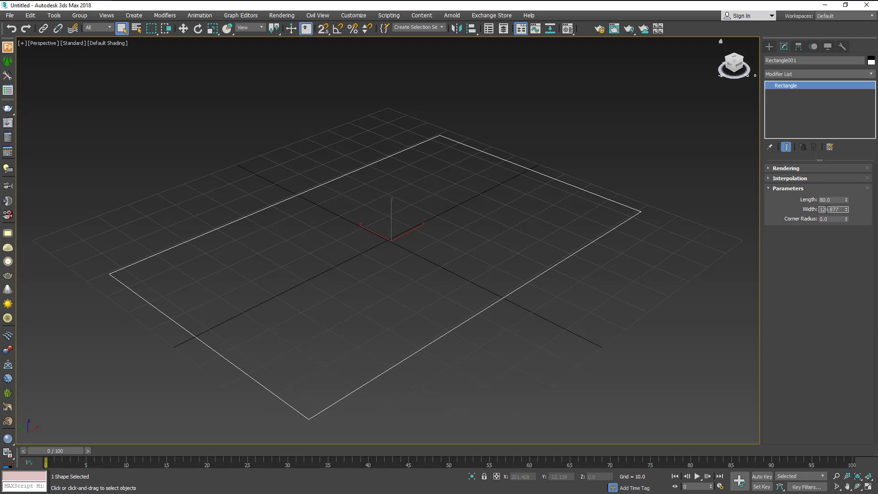
left_click(834, 199)
type("50")
left_click(827, 209)
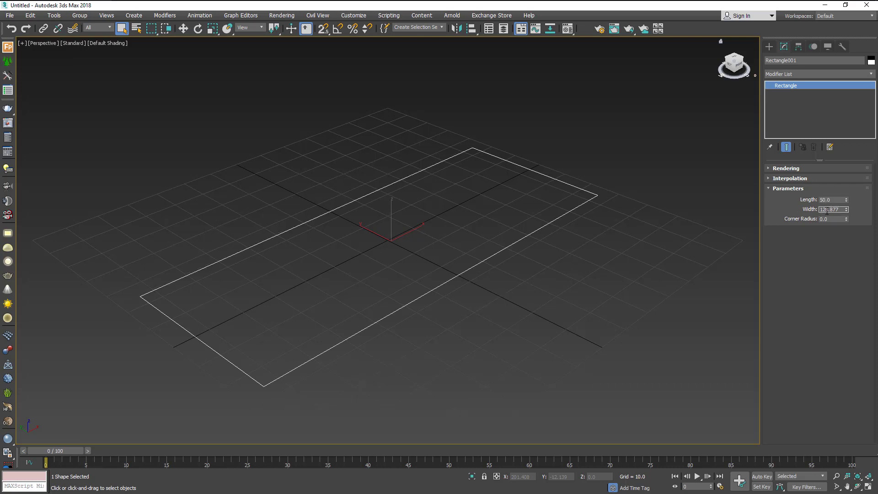
left_click_drag(840, 210, 821, 213)
type("220")
key("Return")
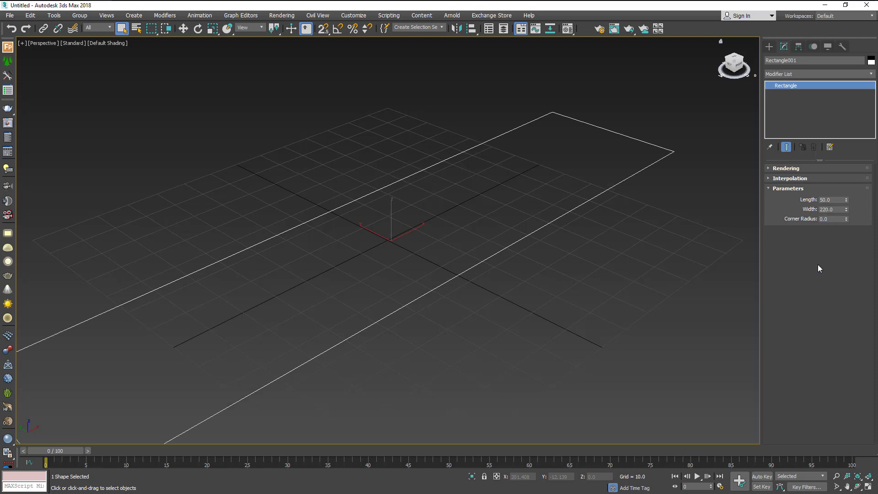
scroll(636, 231, "down", 3)
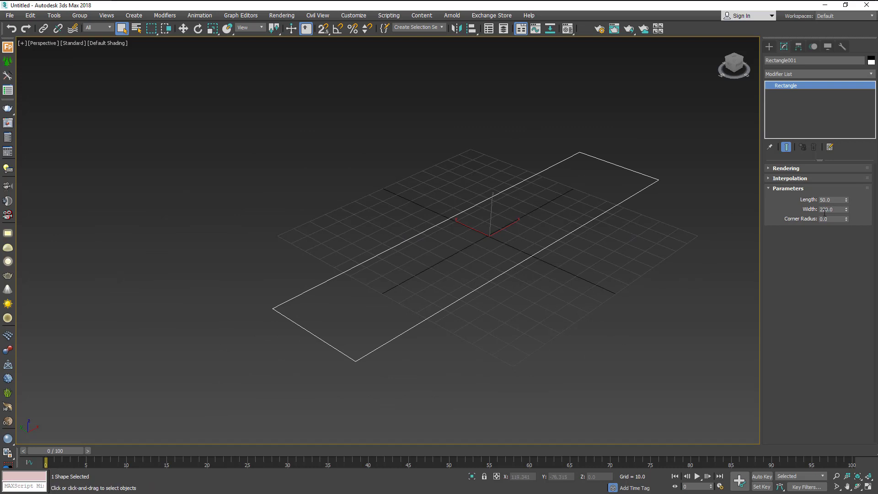
- Stand the rectangle upright by rotating it 90° about X with Angle Snap on
left_click(198, 28)
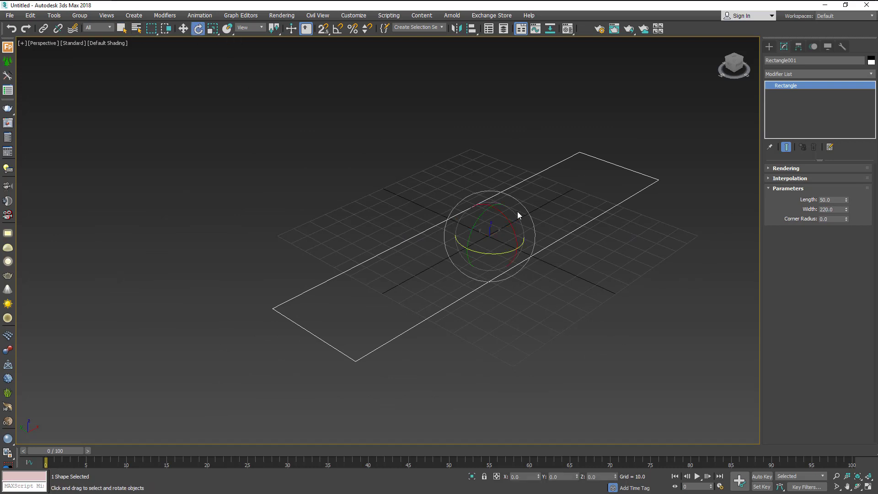
left_click(338, 28)
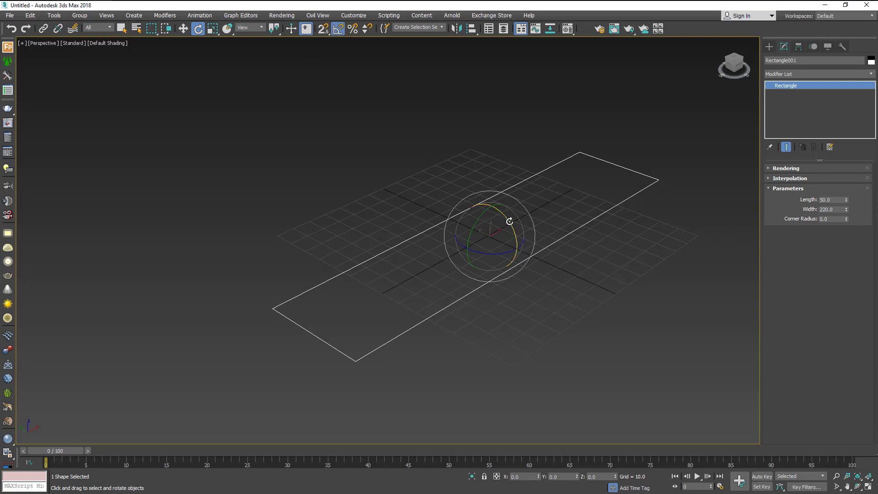
left_click_drag(509, 219, 524, 255)
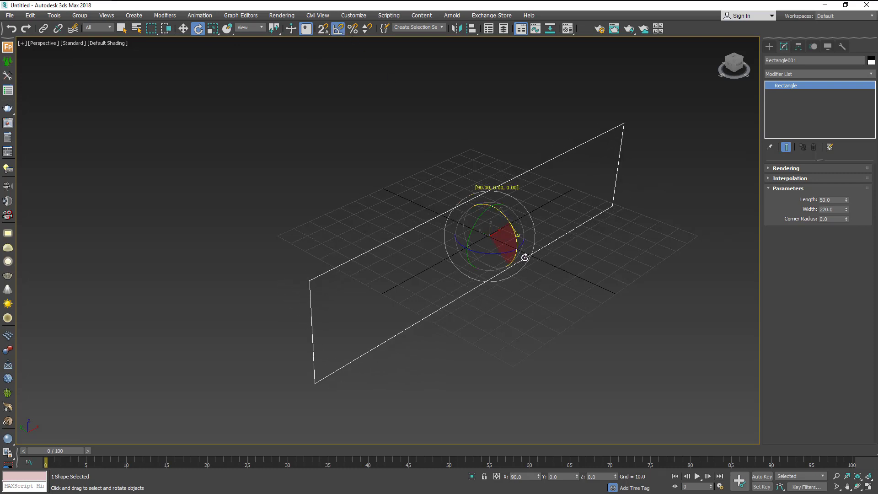
mouse_move(589, 298)
middle_mouse_down("alt")
mouse_move(566, 279)
mouse_move(537, 276)
mouse_move(621, 298)
mouse_move(517, 257)
mouse_move(517, 264)
middle_mouse_up("alt")
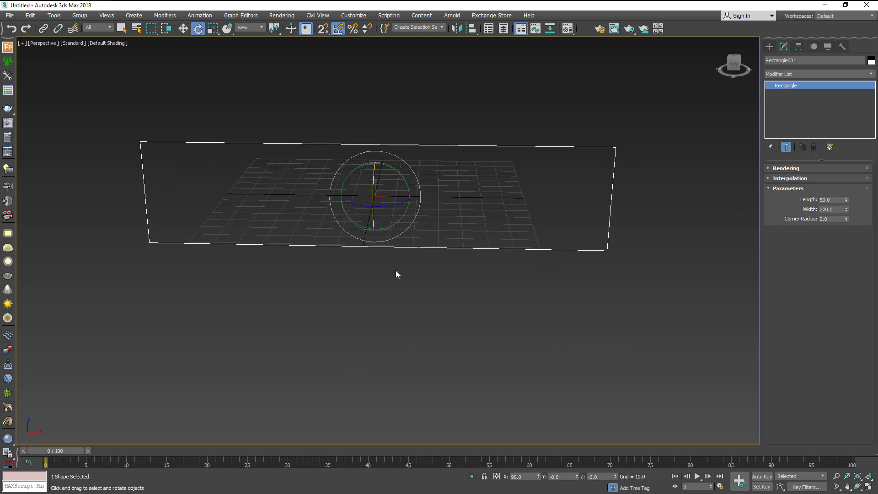
- Set the rectangle's Width to 200, after trial values of 40, 80 and 160
double_click(836, 209)
type("40")
key("Return")
double_click(834, 209)
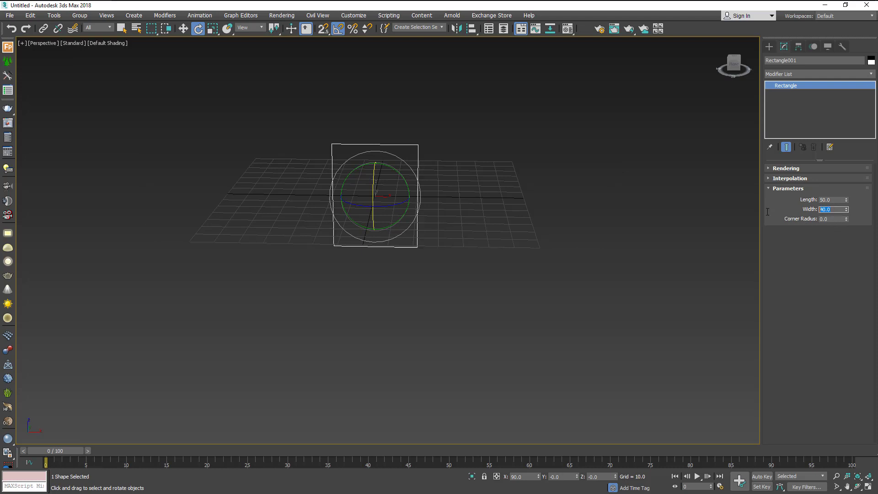
type("80")
key("Return")
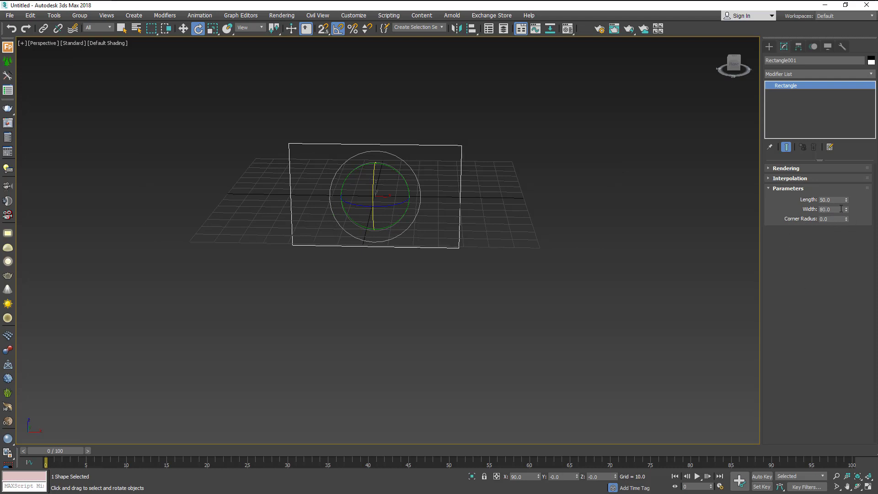
double_click(841, 208)
type("160")
key("Return")
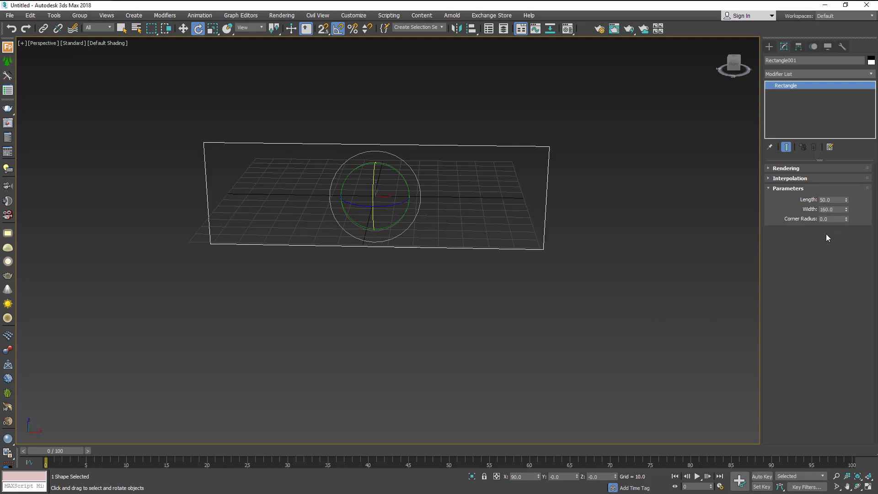
type("200")
key("Return")
left_click(588, 277)
middle_click_drag(589, 277, 608, 192, "alt")
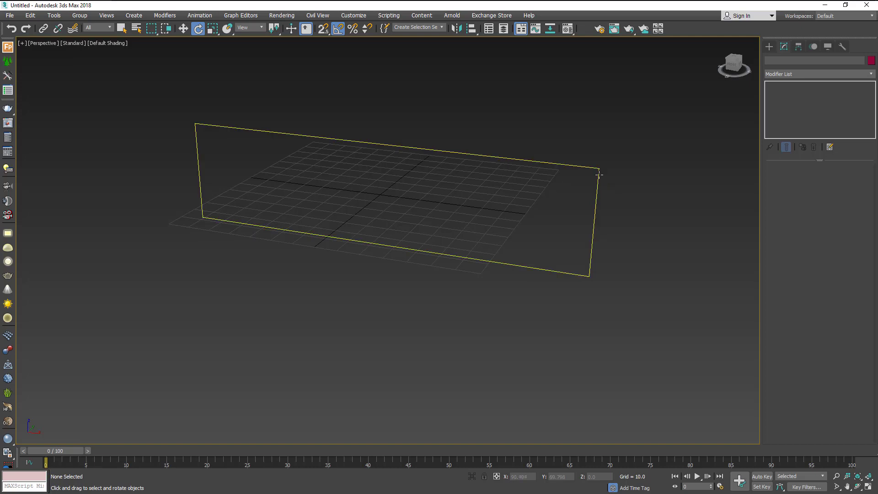
- Move the upright rectangle up along Z to about 13.2 above the grid
left_click(599, 175)
left_click(183, 29)
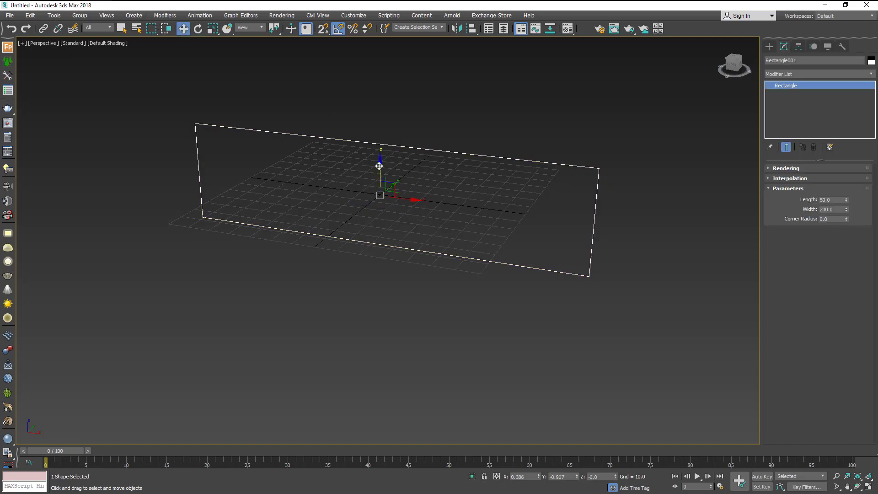
left_click_drag(381, 166, 382, 139)
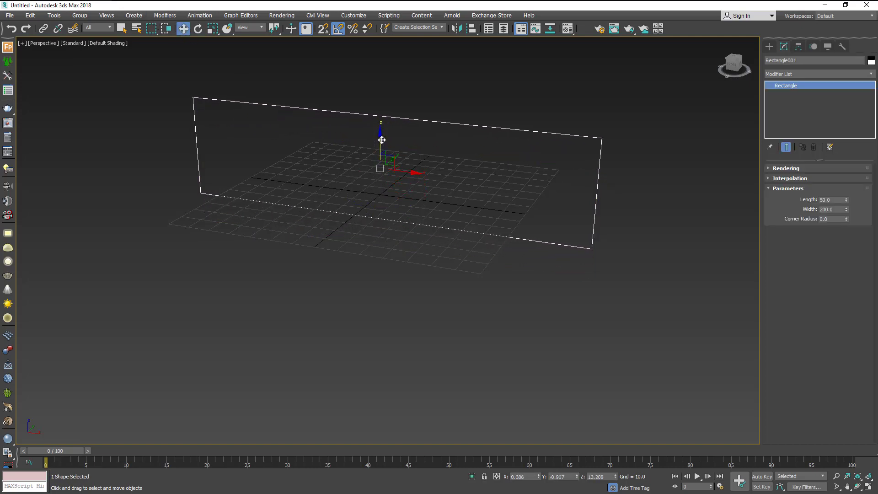
middle_click_drag(451, 250, 466, 251, "alt")
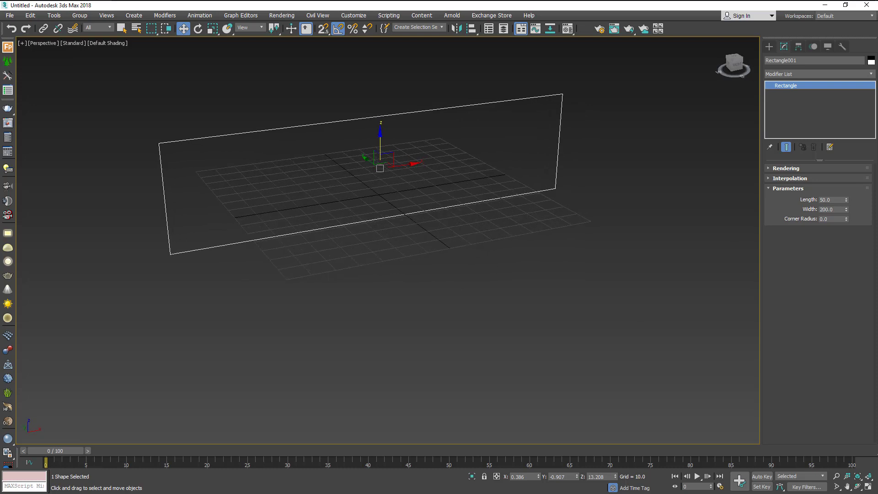
- Restore the four-viewport layout with Alt+W, zoom in, and select the rectangle in Front
key("alt+w")
left_click(252, 168)
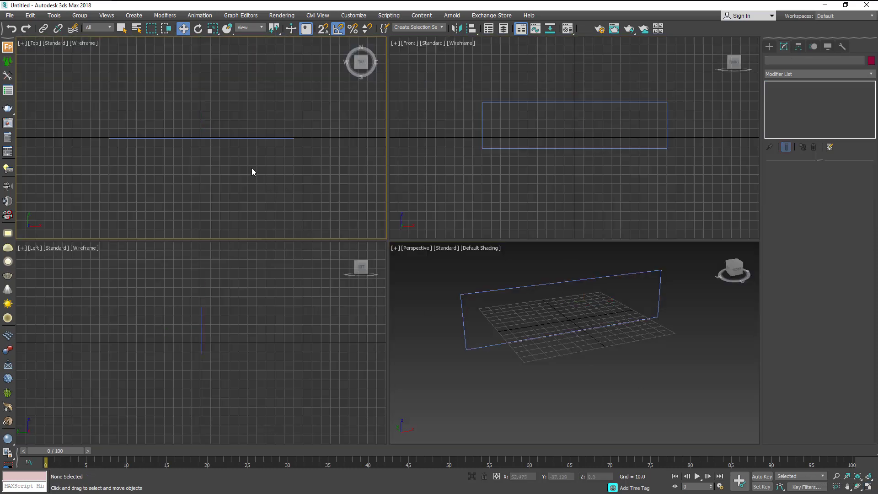
scroll(623, 133, "up", 3)
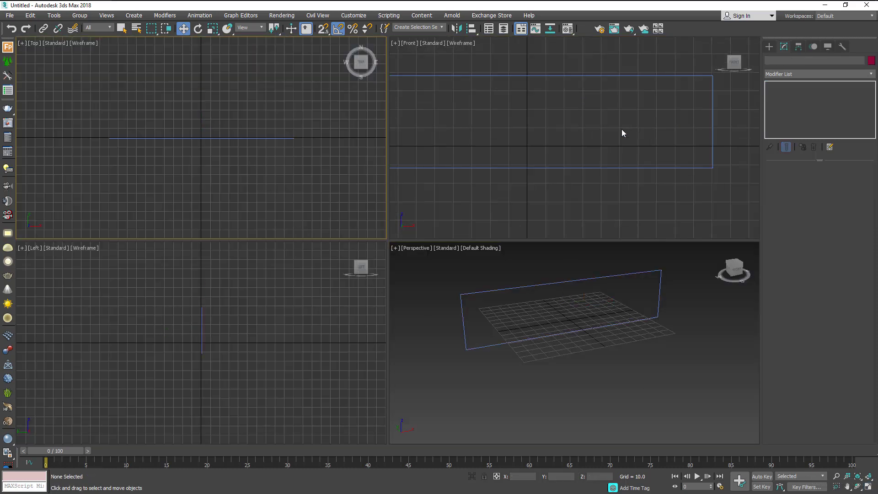
left_click(713, 121)
- Convert Rectangle001 to an Editable Spline at Spline sub-object level, scrolled to Outline
right_click(713, 121)
mouse_move(731, 213)
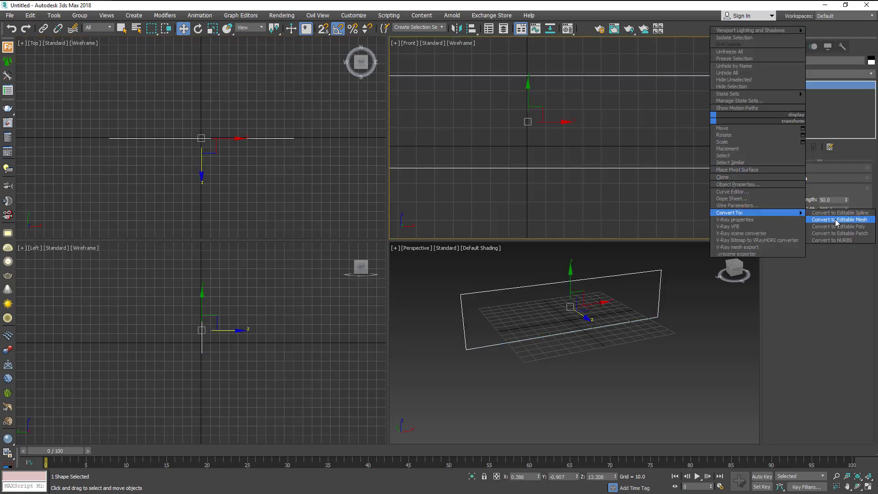
left_click(838, 213)
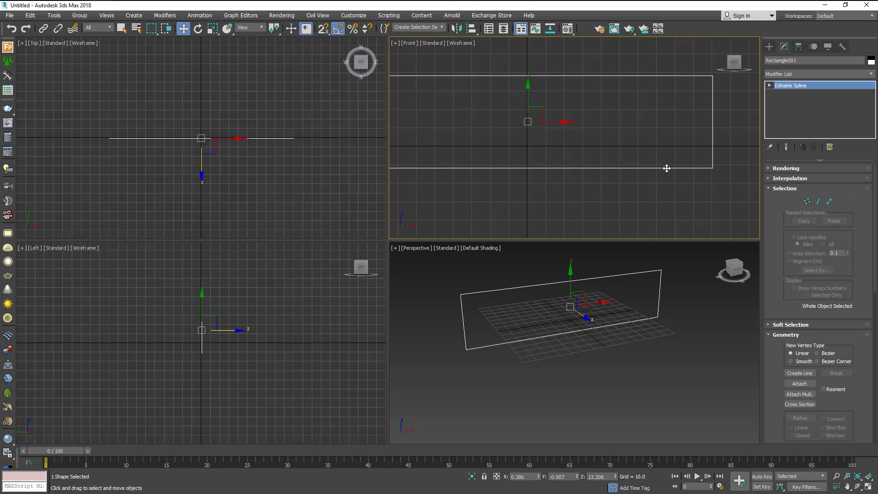
scroll(592, 157, "down", 2)
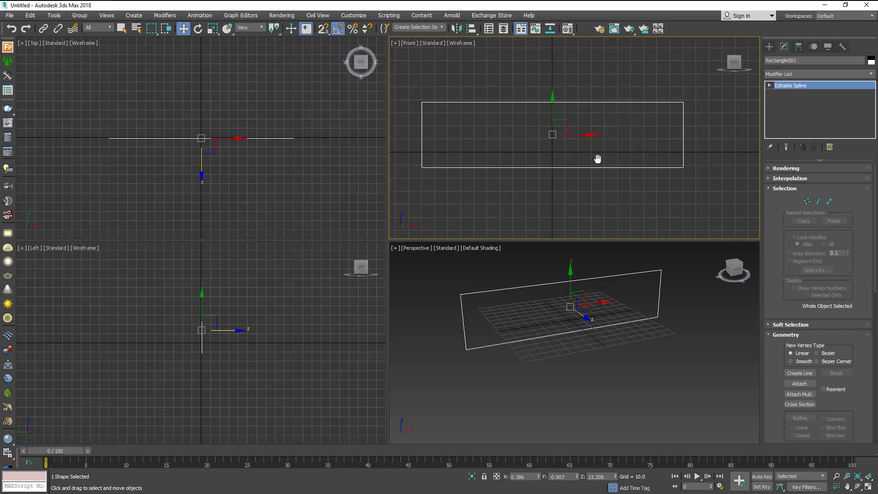
left_click(829, 201)
scroll(823, 320, "down", 3)
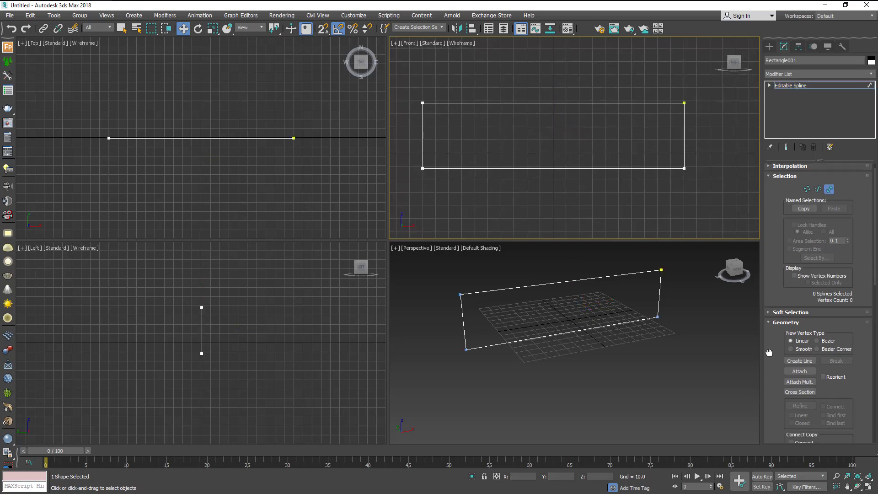
scroll(838, 311, "down", 3)
scroll(854, 297, "down", 3)
- Try a 10-unit outline on the spline, then undo it
double_click(837, 334)
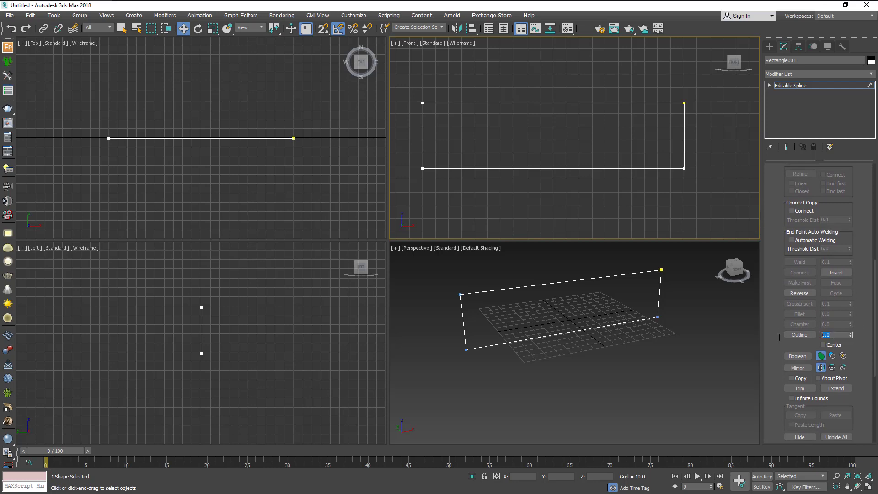
type("10")
key("Return")
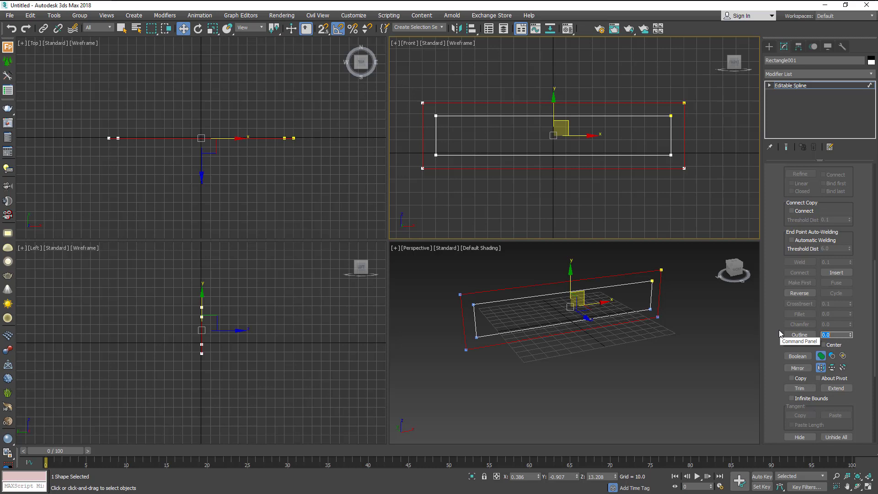
key("ctrl+z")
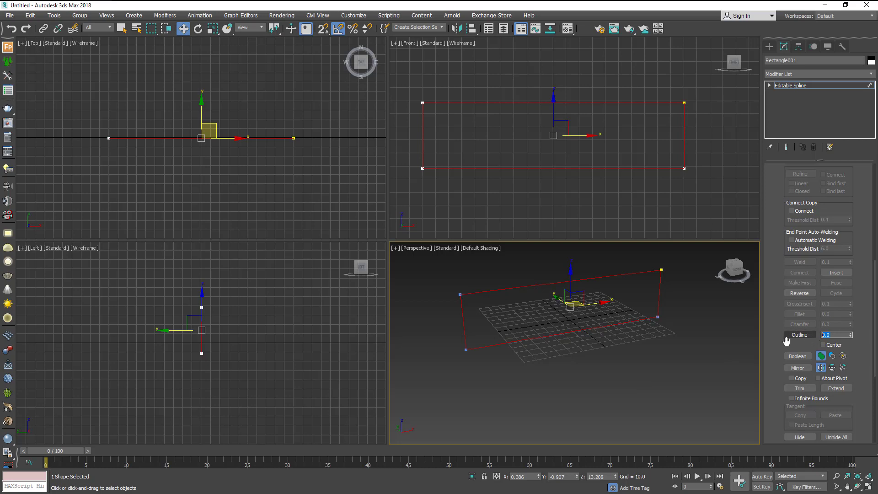
scroll(449, 105, "up", 4)
- Reapply an outline copy to the selected spline, then undo it again
left_click(453, 106)
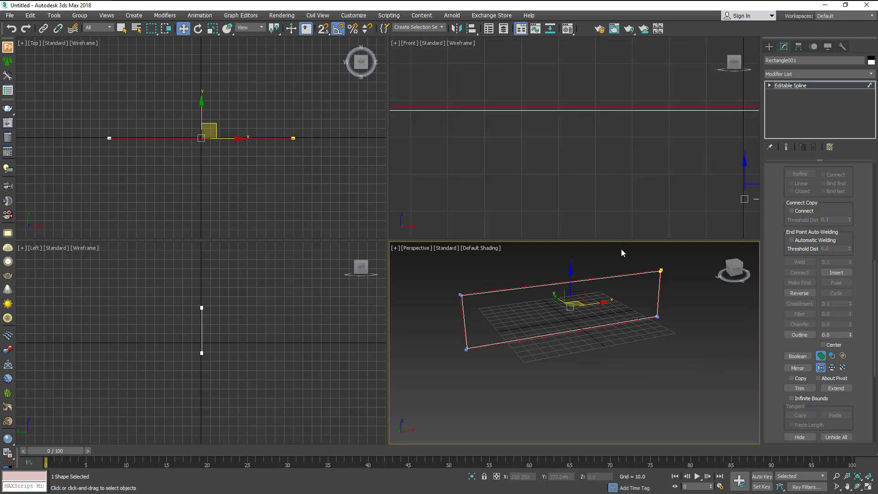
left_click(830, 335)
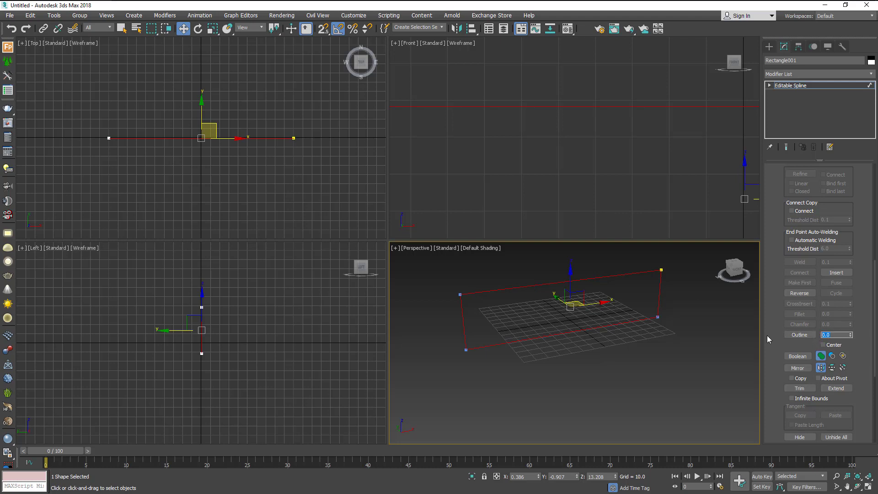
type("5")
key("Return")
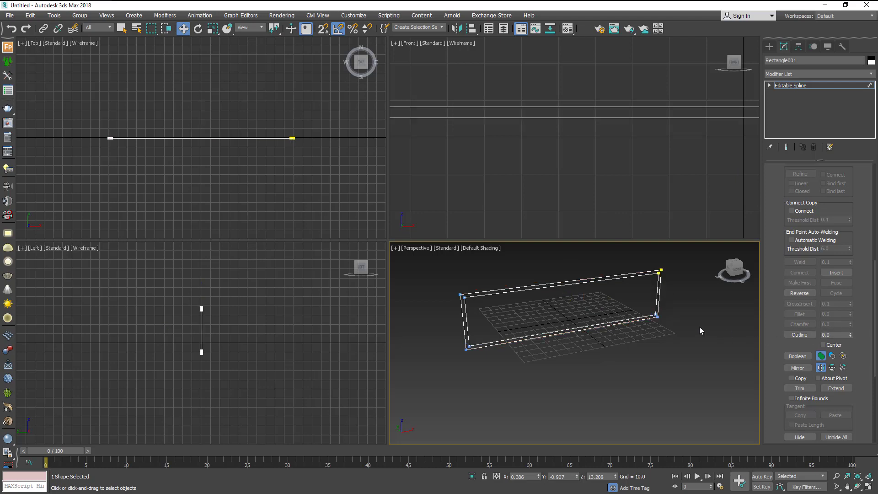
scroll(699, 327, "down", 4)
scroll(627, 314, "up", 2)
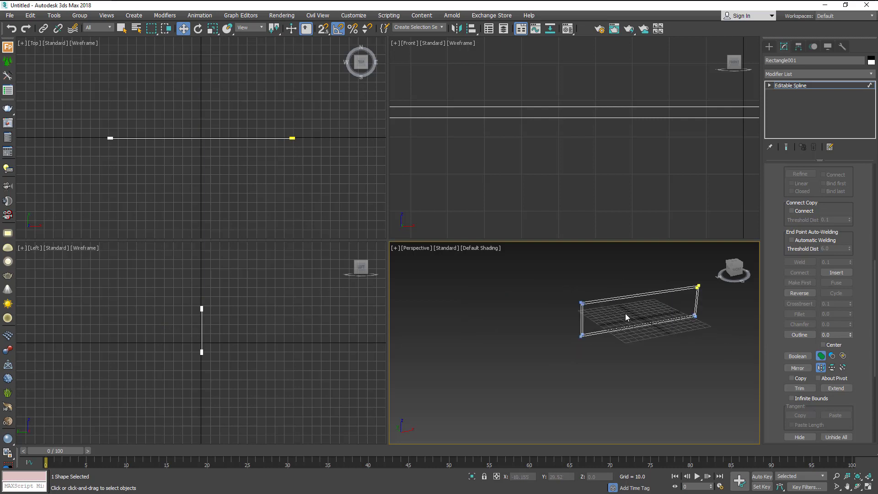
scroll(604, 309, "up", 5)
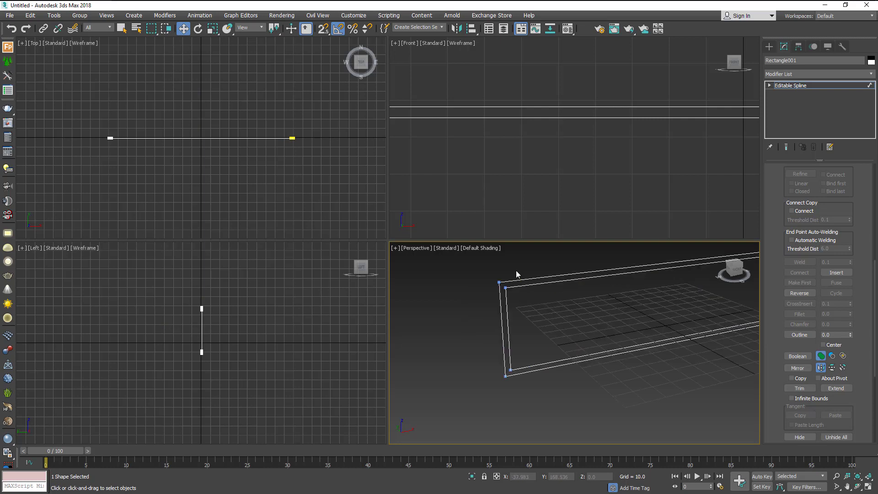
key("ctrl+z")
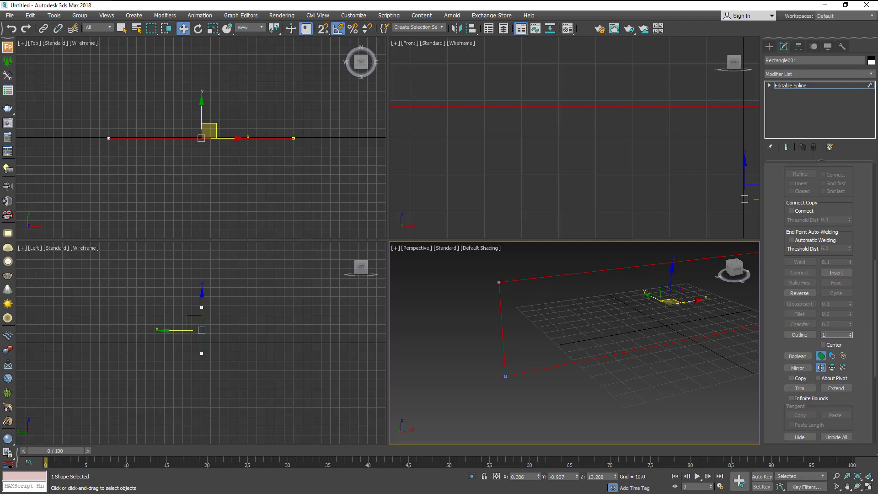
- Drag the Outline spinner for a thin two-line frame, then zoom out and activate Perspective
left_click_drag(500, 296, 500, 297)
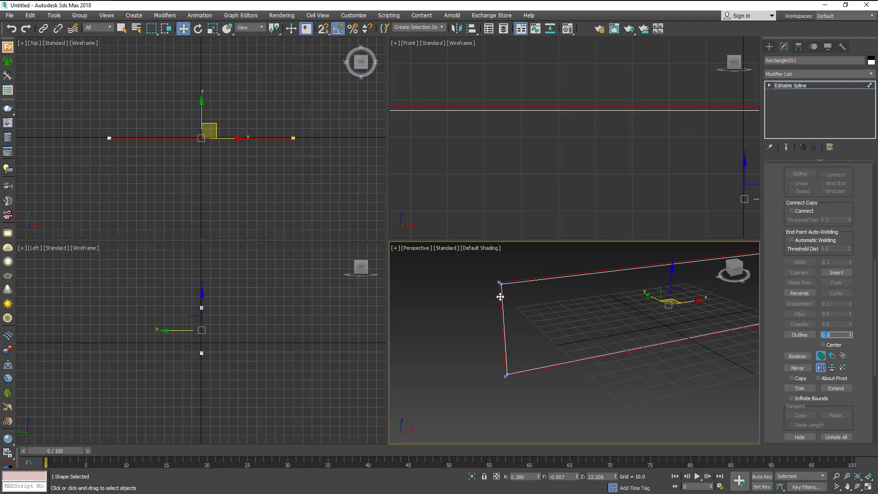
left_click(486, 301)
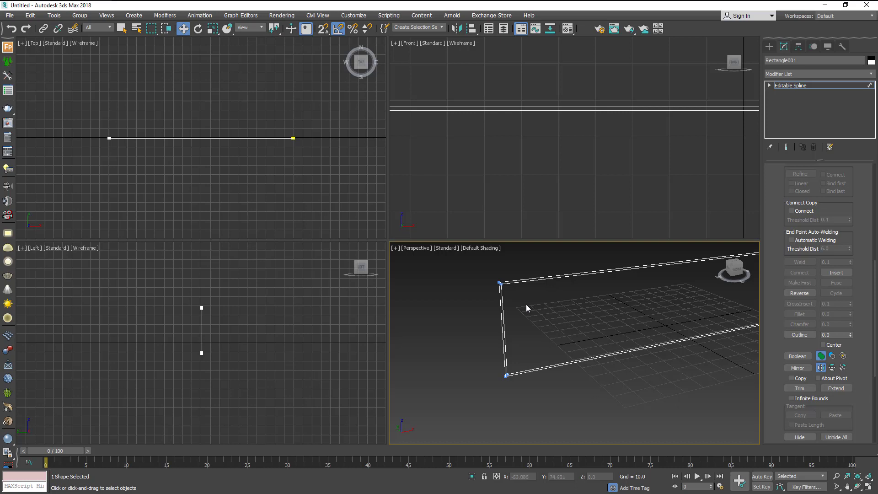
scroll(526, 304, "down", 3)
middle_click_drag(498, 308, 475, 314)
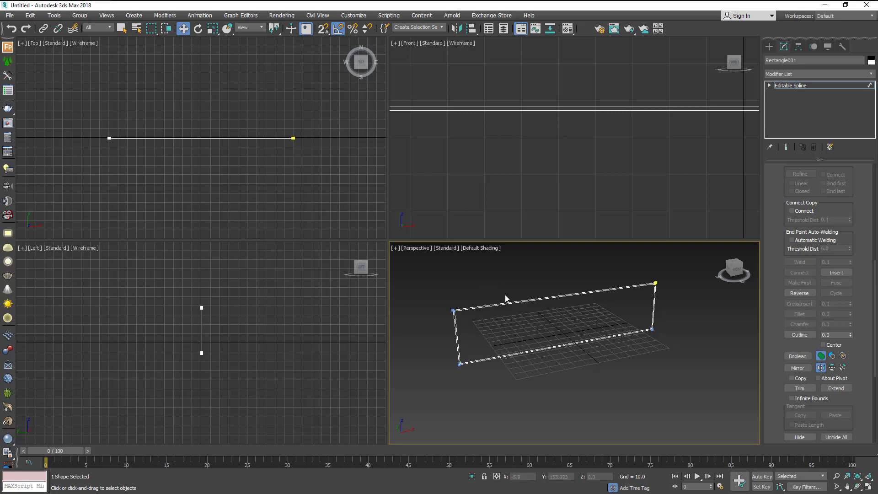
right_click(644, 226)
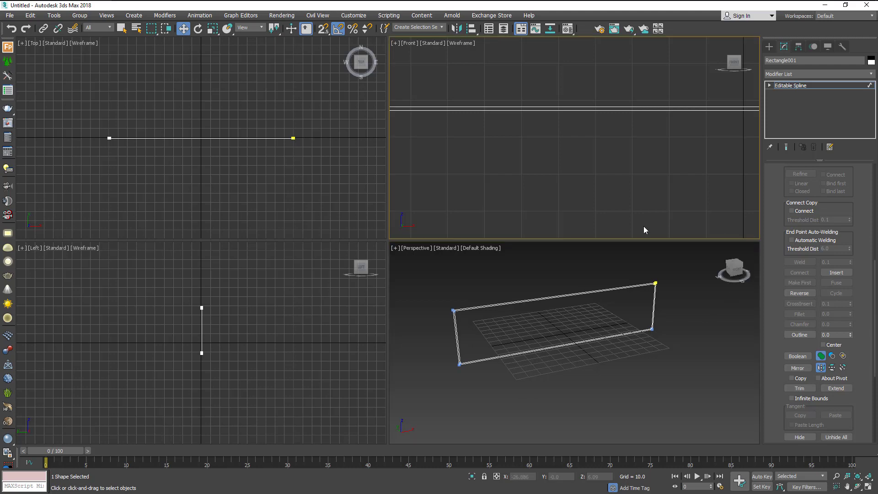
right_click(628, 266)
- Maximize the Perspective view, leave spline sub-object editing, and reselect the outlined rectangle
left_click(868, 487)
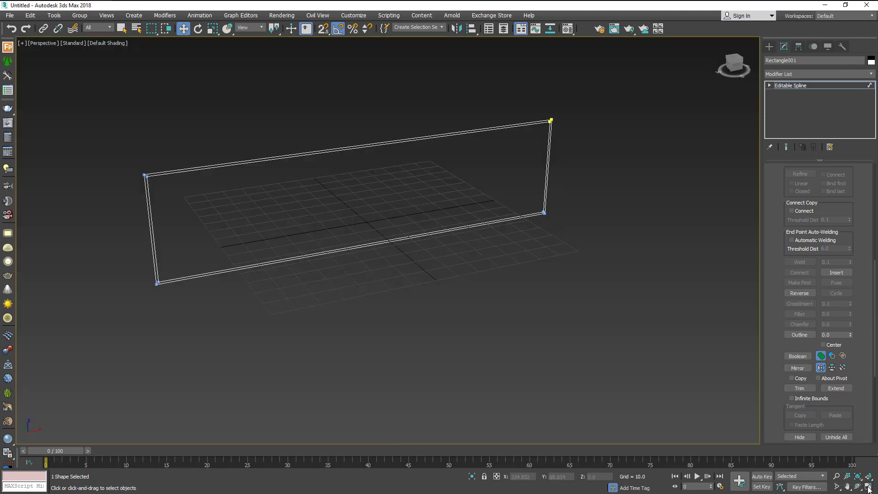
mouse_move(420, 288)
middle_mouse_down("alt")
mouse_move(258, 273)
mouse_move(270, 270)
middle_mouse_up("alt")
left_click(814, 87)
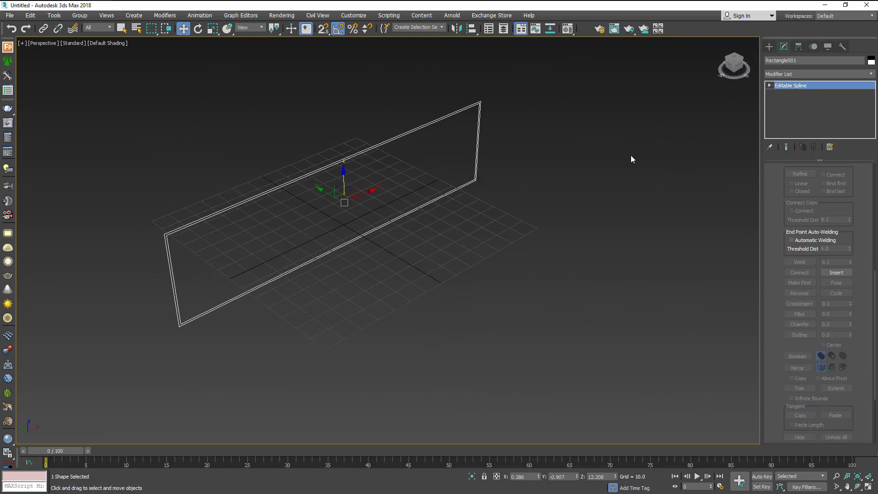
left_click(630, 155)
left_click(806, 74)
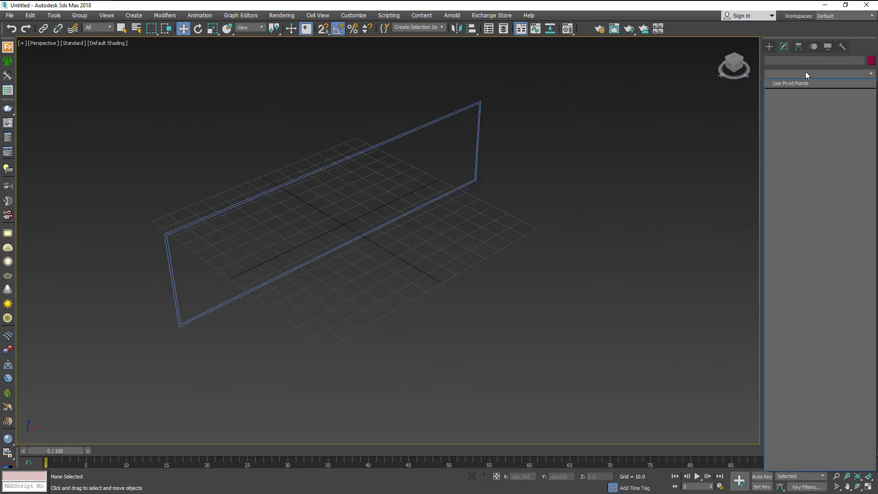
left_click(721, 105)
left_click(391, 141)
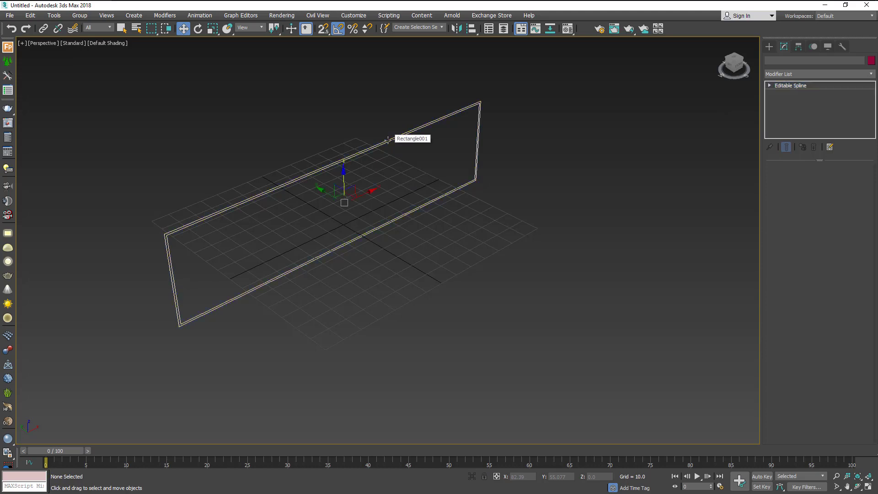
- Add an Extrude modifier with Amount 55 to the outlined rectangle
left_click(792, 75)
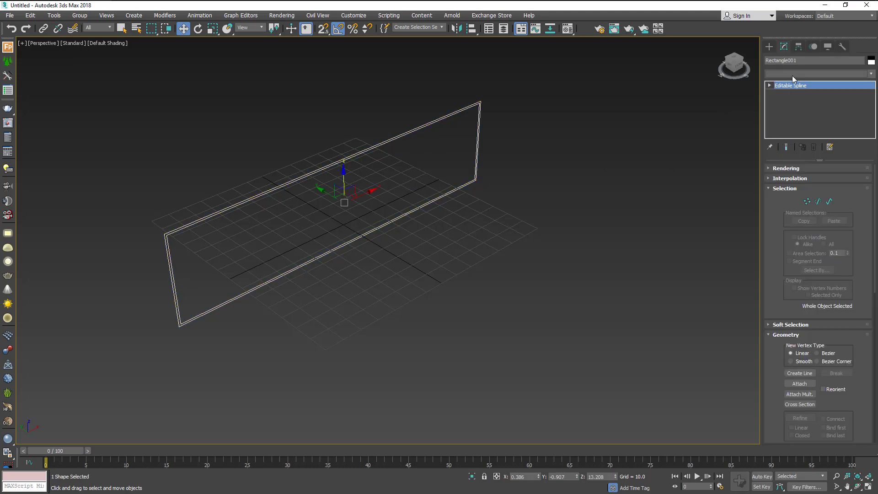
type("ex")
left_click(790, 83)
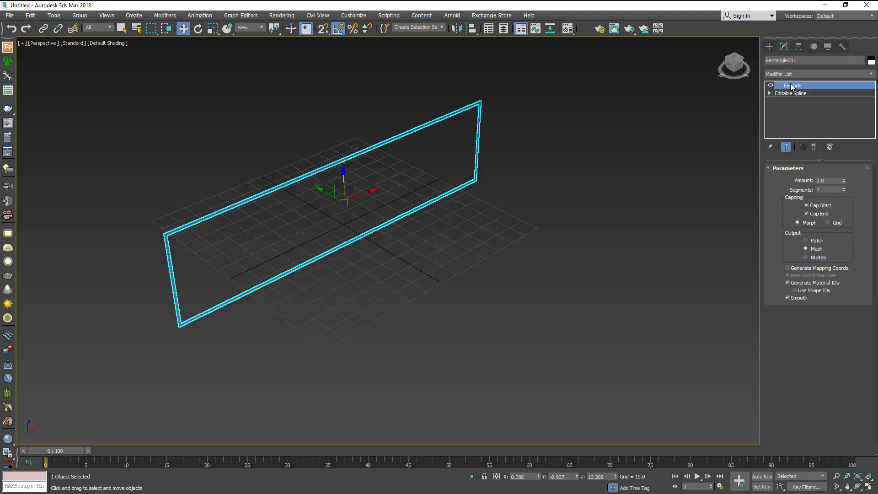
mouse_move(843, 180)
left_mouse_down()
mouse_move(842, 134)
mouse_move(844, 146)
left_mouse_up()
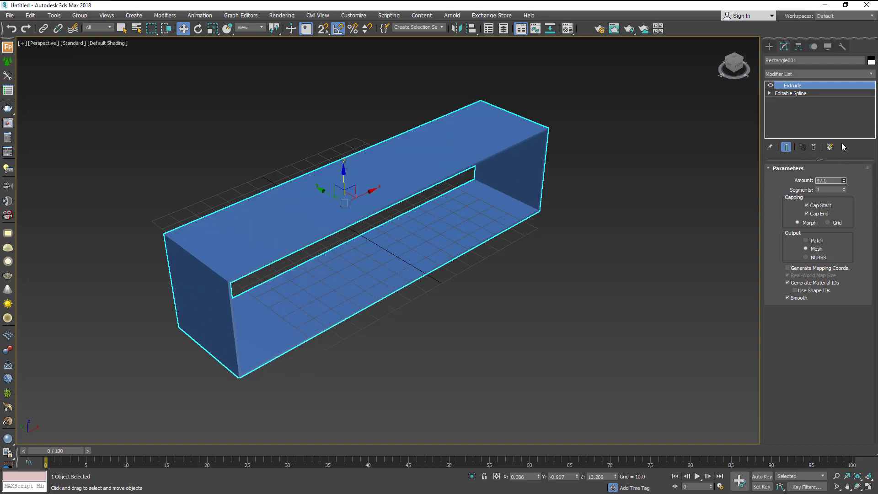
double_click(824, 181)
type("55")
key("Return")
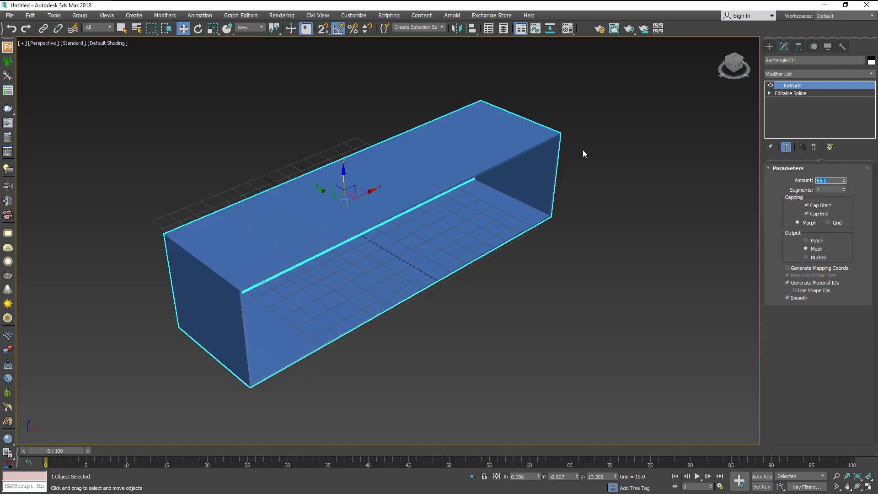
- Move the extruded box frame up along the vertical axis
left_click(566, 316)
mouse_move(566, 316)
middle_mouse_down("alt")
mouse_move(542, 331)
mouse_move(506, 301)
middle_mouse_up("alt")
left_click(382, 152)
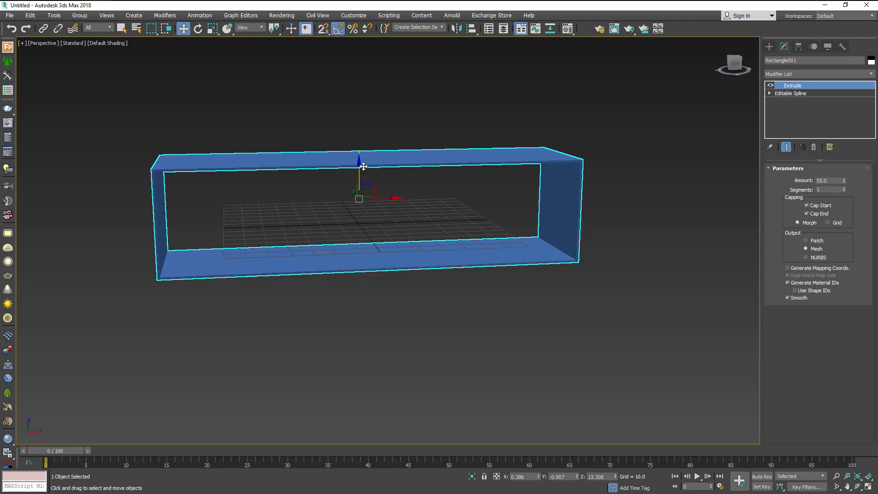
mouse_move(363, 166)
left_mouse_down()
mouse_move(364, 134)
mouse_move(373, 144)
left_mouse_up()
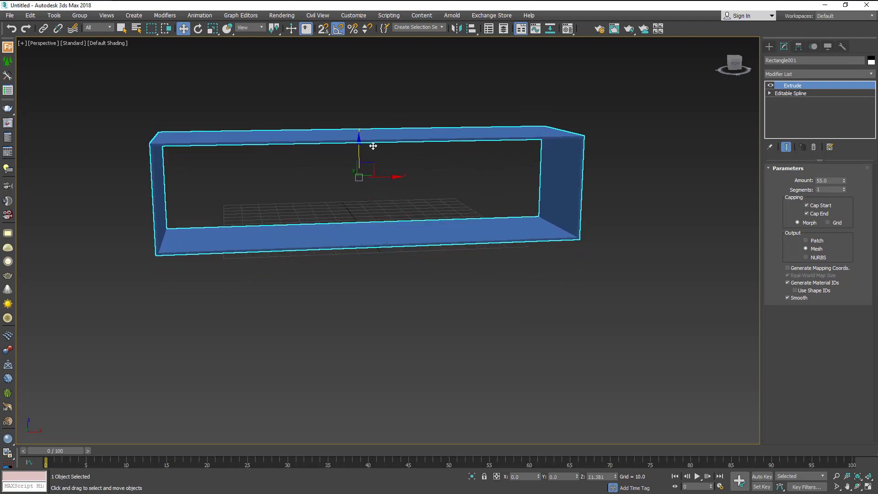
left_click(396, 309)
- Turn on Edged Faces display (F4) to show the box's face edges
mouse_move(391, 288)
middle_mouse_down("alt")
mouse_move(399, 304)
mouse_move(355, 254)
middle_mouse_up("alt")
left_click(314, 203)
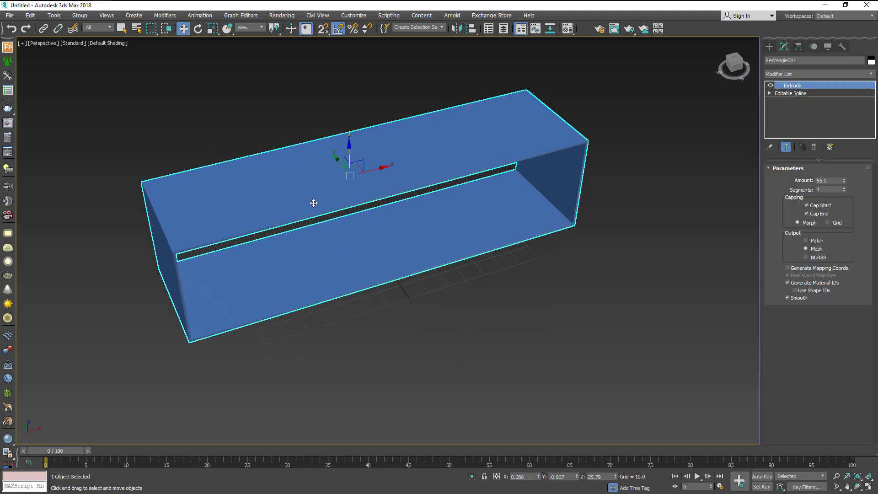
mouse_move(330, 136)
middle_mouse_down("alt")
mouse_move(410, 196)
mouse_move(393, 183)
mouse_move(352, 186)
mouse_move(268, 222)
middle_mouse_up("alt")
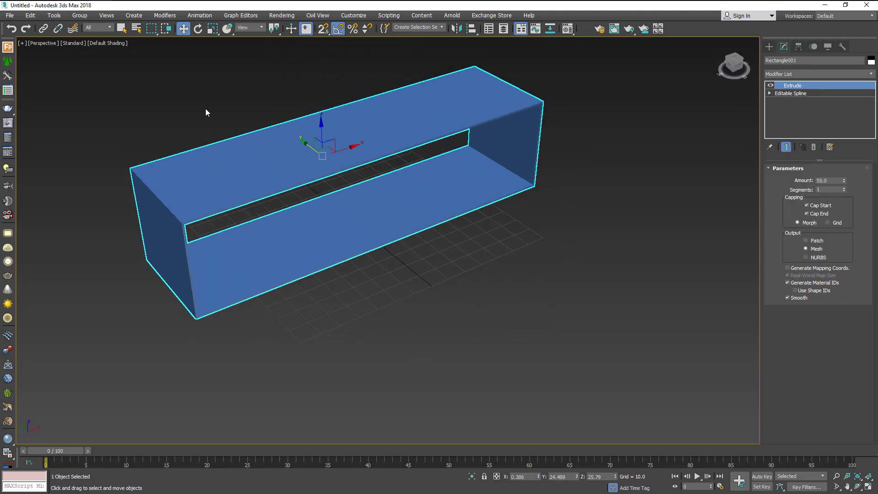
key("F4")
left_click(435, 331)
mouse_move(435, 331)
middle_mouse_down("alt")
mouse_move(414, 327)
mouse_move(428, 334)
mouse_move(285, 212)
mouse_move(328, 230)
middle_mouse_up("alt")
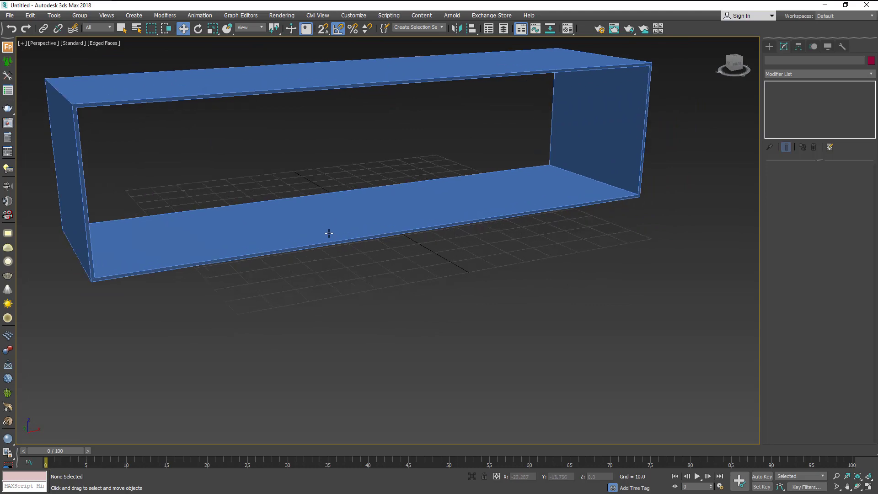
- Convert the box to Editable Poly and select the bottom panel's long edges
left_click(319, 225)
right_click(319, 227)
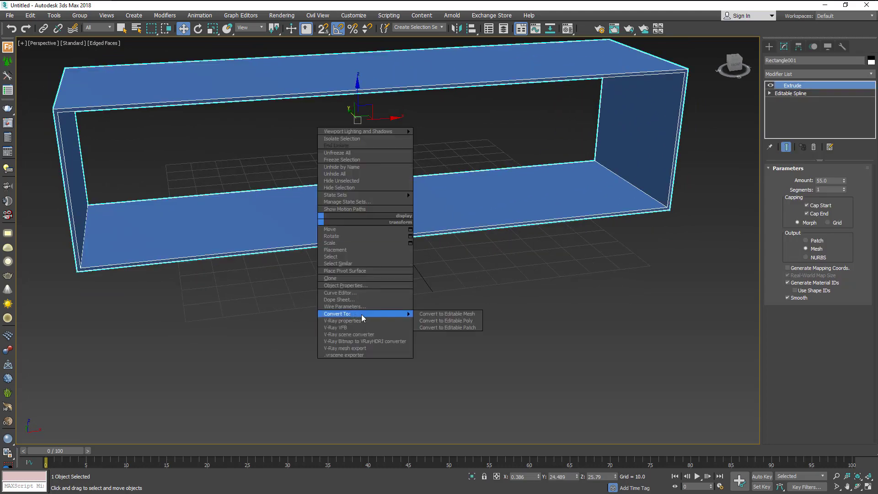
left_click(443, 315)
left_click(806, 179)
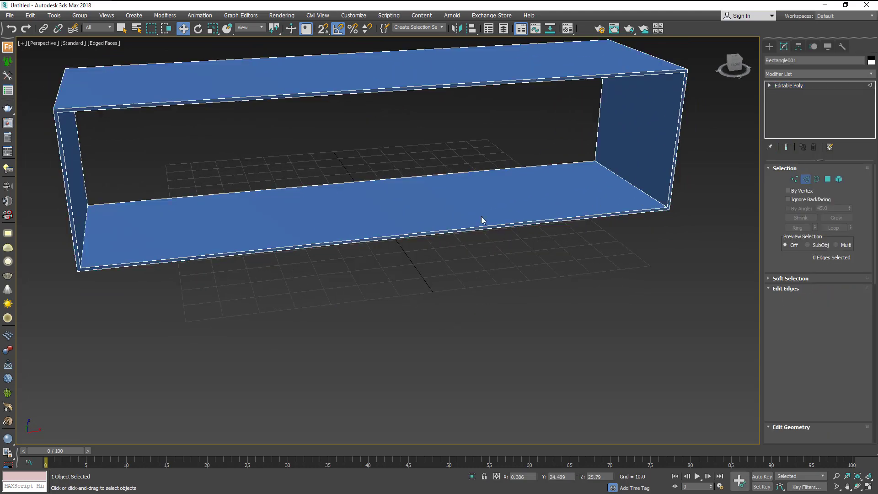
left_click(426, 232)
middle_click_drag(426, 231, 717, 287, "alt")
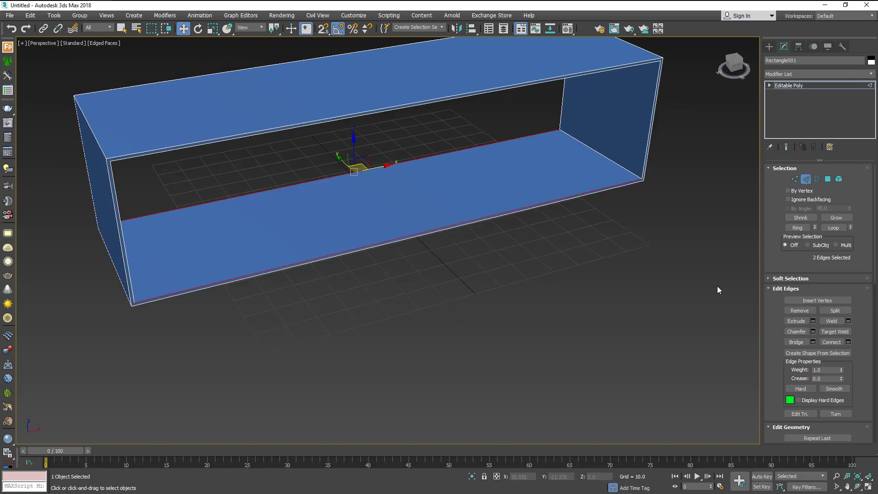
- Connect the bottom edges with 3 segments, splitting the base into four sections
left_click(849, 343)
left_click_drag(395, 245, 397, 242)
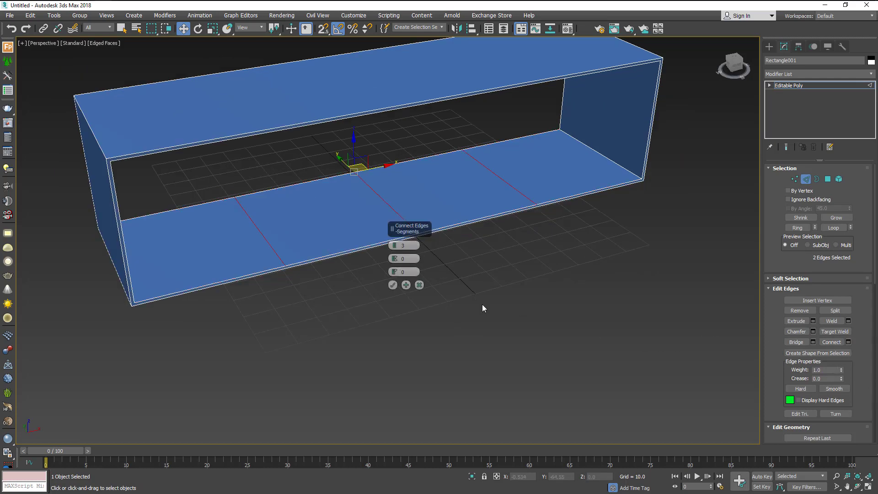
mouse_move(482, 304)
middle_mouse_down("alt")
mouse_move(475, 315)
mouse_move(476, 300)
mouse_move(400, 288)
middle_mouse_up("alt")
left_click(392, 285)
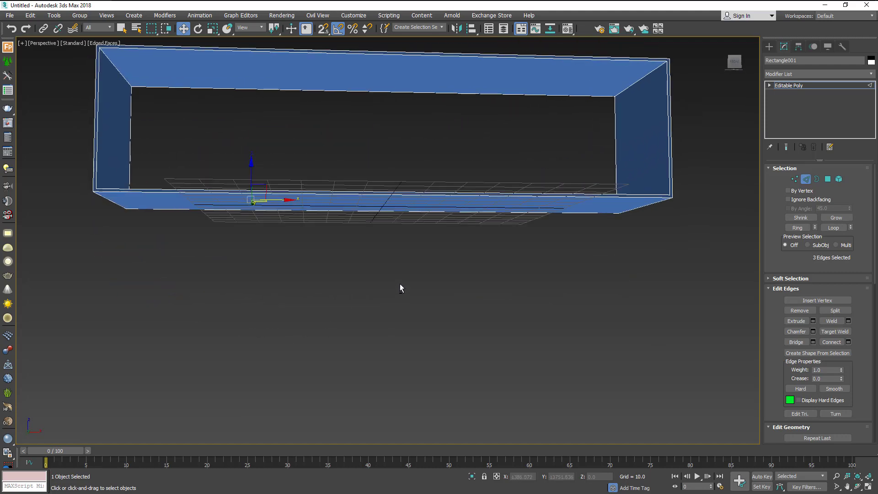
- Connect the top panel's long edges with matching cross edges
left_click(365, 91)
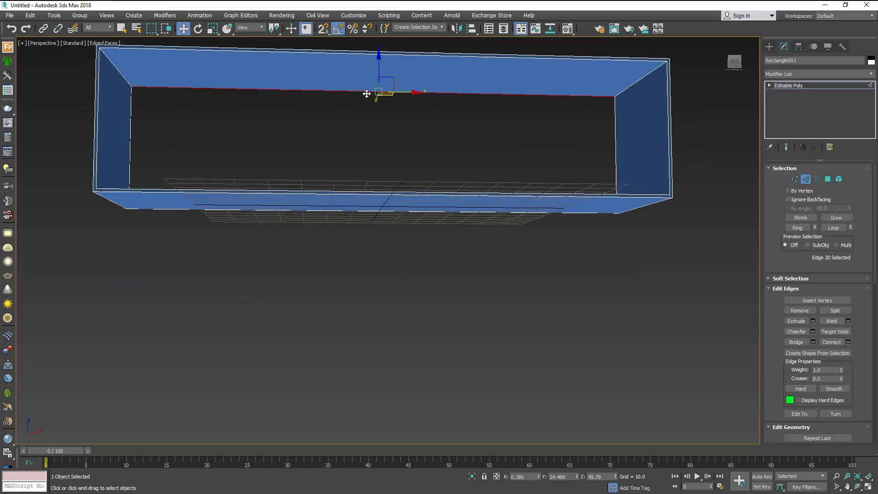
left_click(849, 342)
left_click(394, 284)
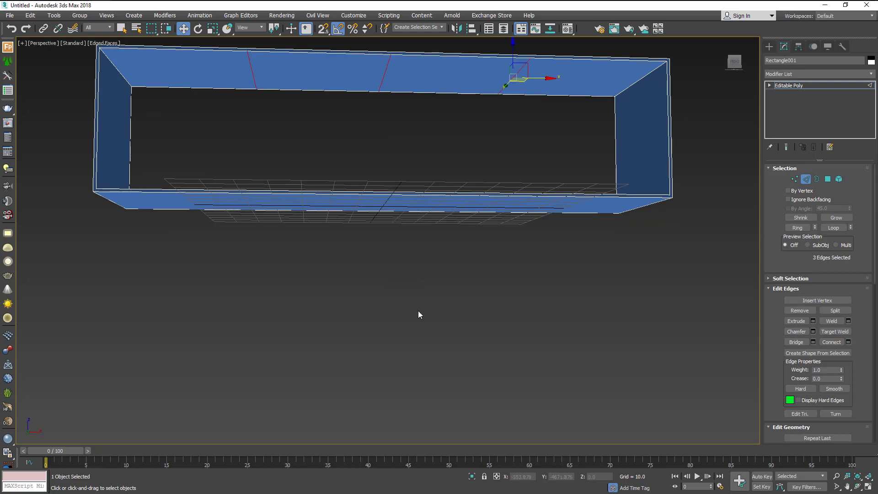
left_click(419, 315)
middle_click_drag(418, 314, 424, 334, "alt")
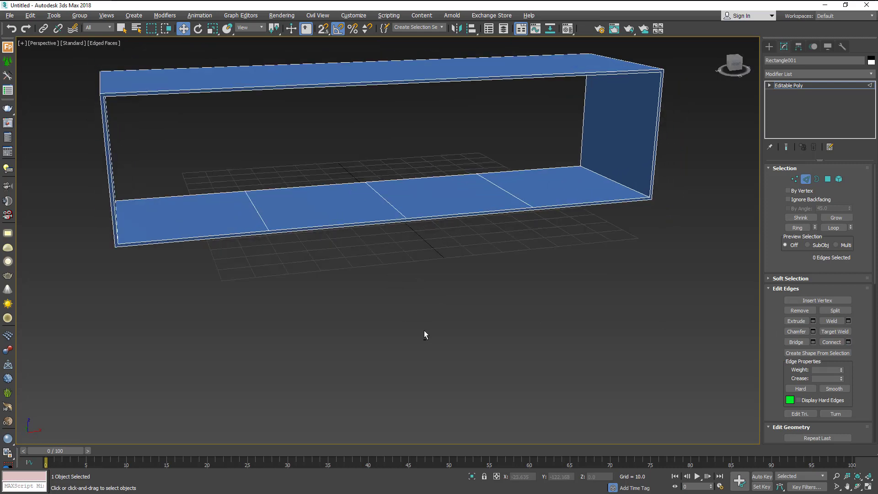
- Select the three dividing edges on the bottom panel
left_click(253, 207)
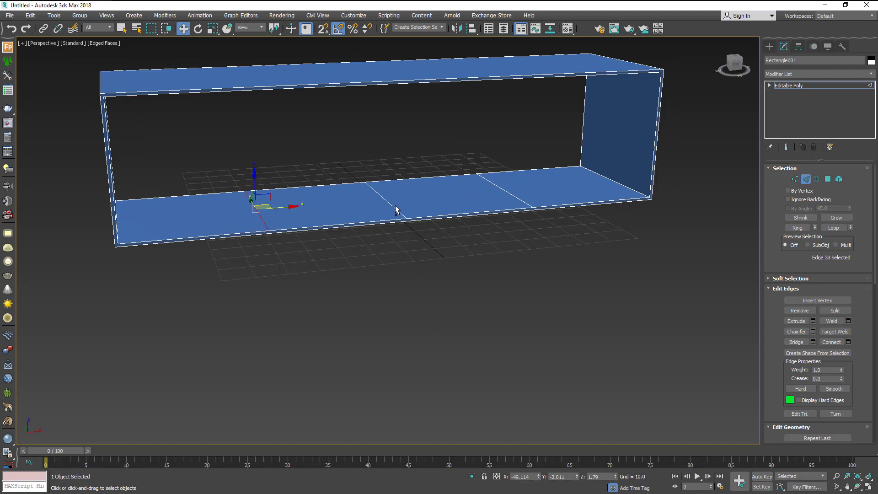
left_click(393, 207, "ctrl")
left_click(513, 198, "ctrl")
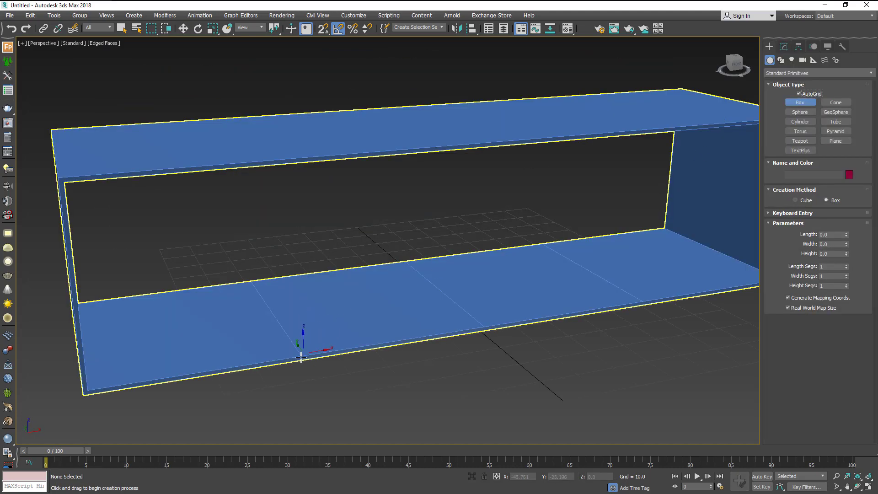
- Set snapping to Vertex with Grid Points snapping turned off
left_click_drag(324, 30, 328, 42)
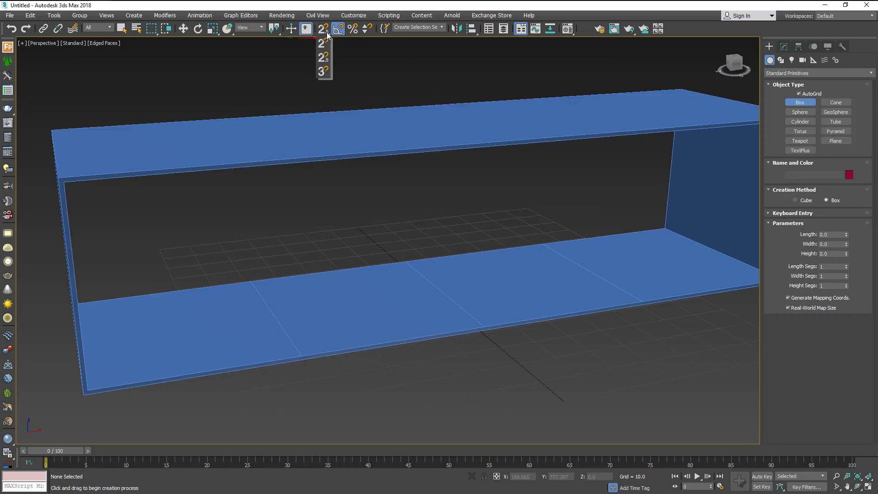
right_click(323, 28)
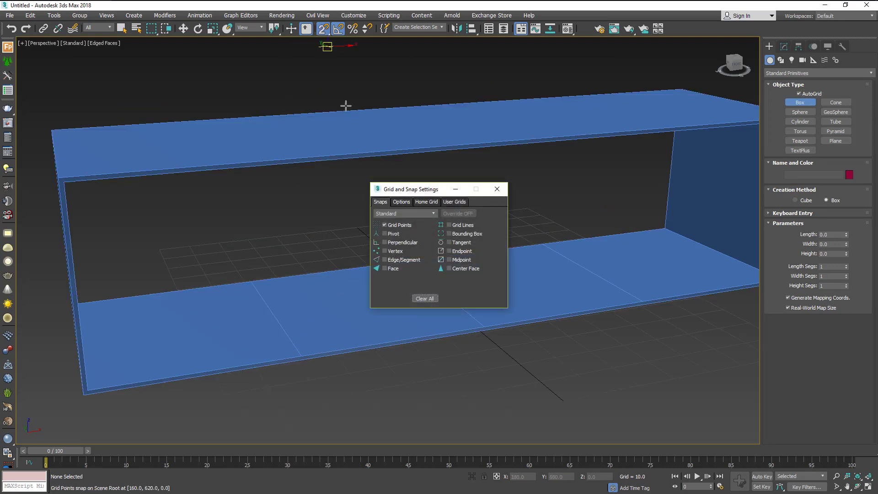
left_click(393, 226)
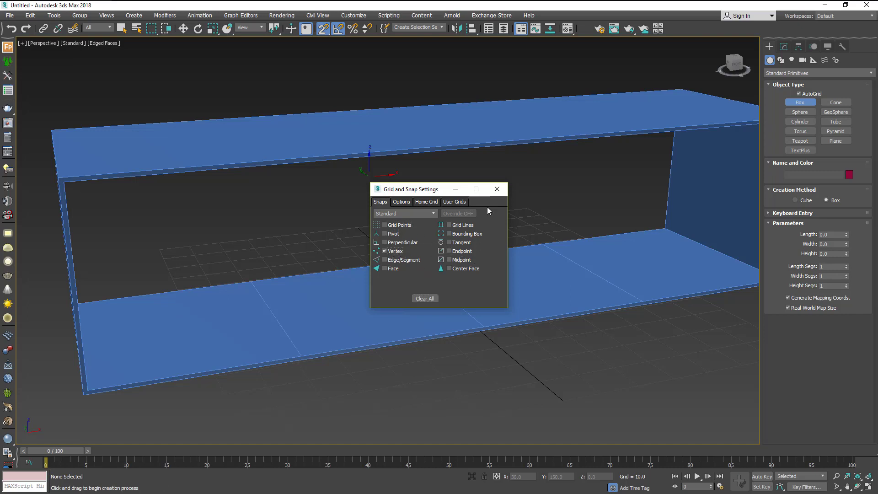
left_click(497, 192)
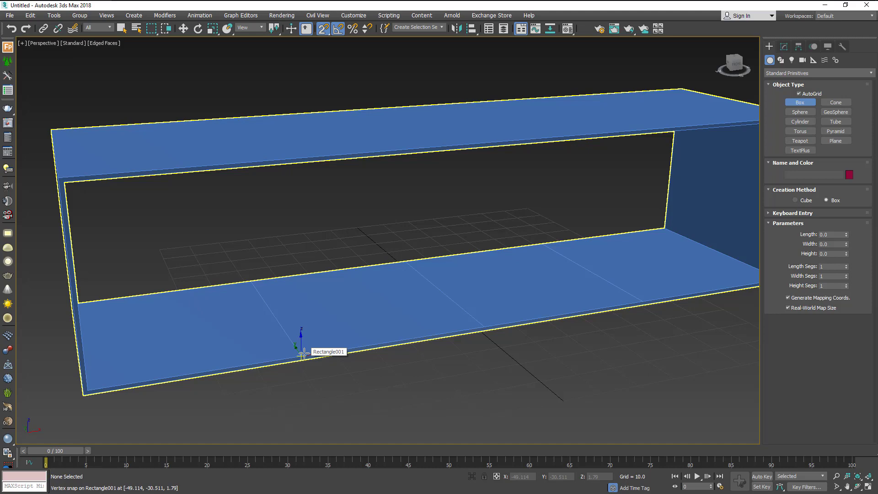
- Draw a trial box on the shelf's bottom panel, then delete it
scroll(303, 355, "up", 3)
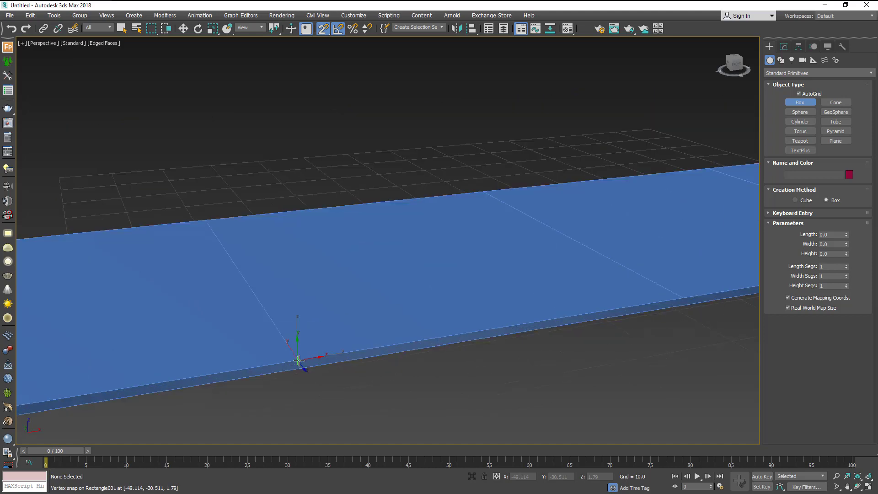
mouse_move(298, 360)
left_mouse_down()
mouse_move(260, 271)
mouse_move(294, 275)
left_mouse_up()
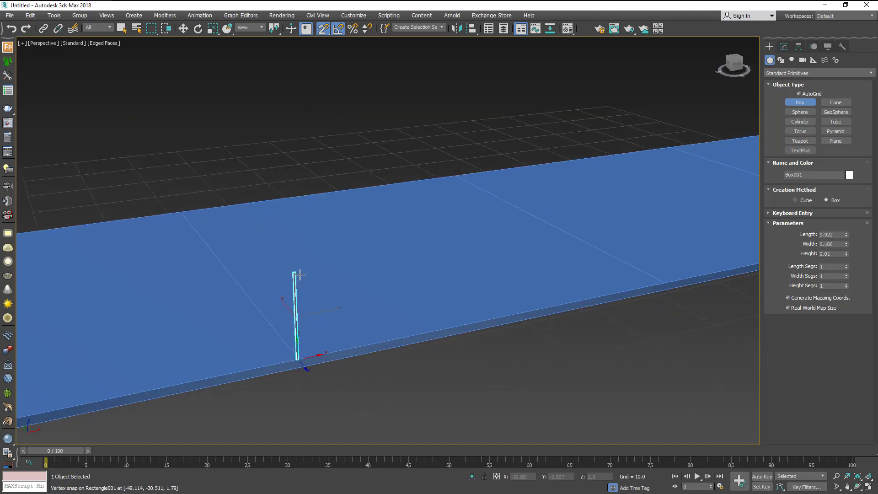
middle_click_drag(294, 275, 339, 279, "alt")
left_click_drag(339, 278, 484, 320)
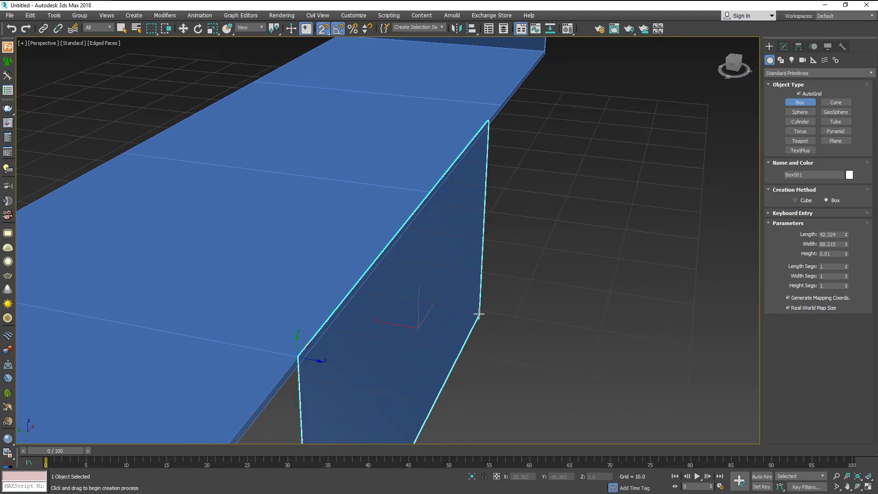
left_click(627, 374)
scroll(577, 353, "down", 5)
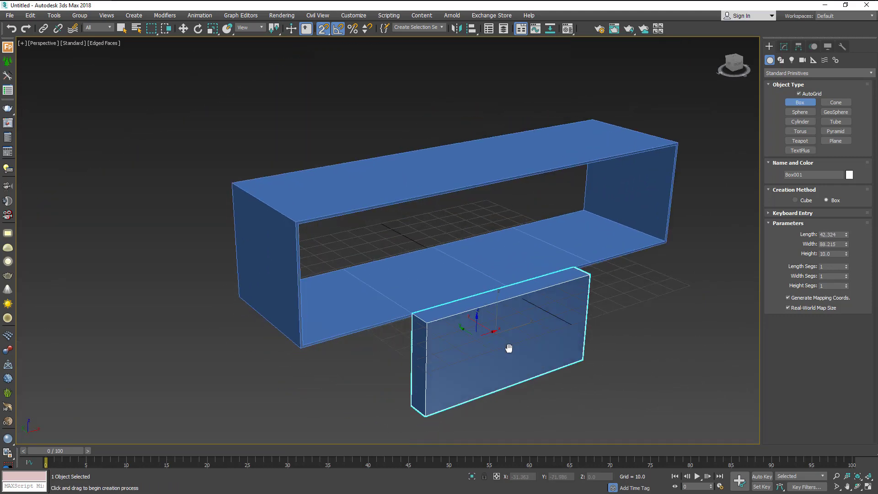
middle_click_drag(508, 349, 516, 355)
key("Delete")
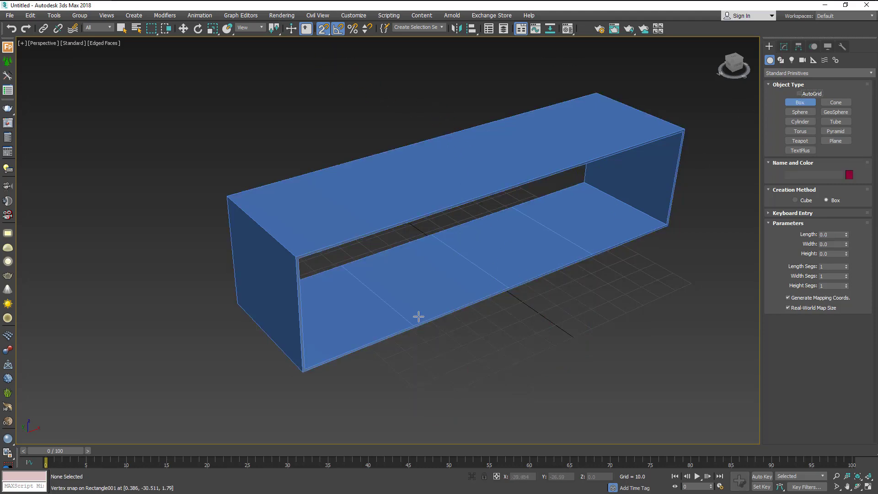
- With AutoGrid on, draw a 55-long Box on the bottom panel and spin its Width small
scroll(414, 323, "up", 2)
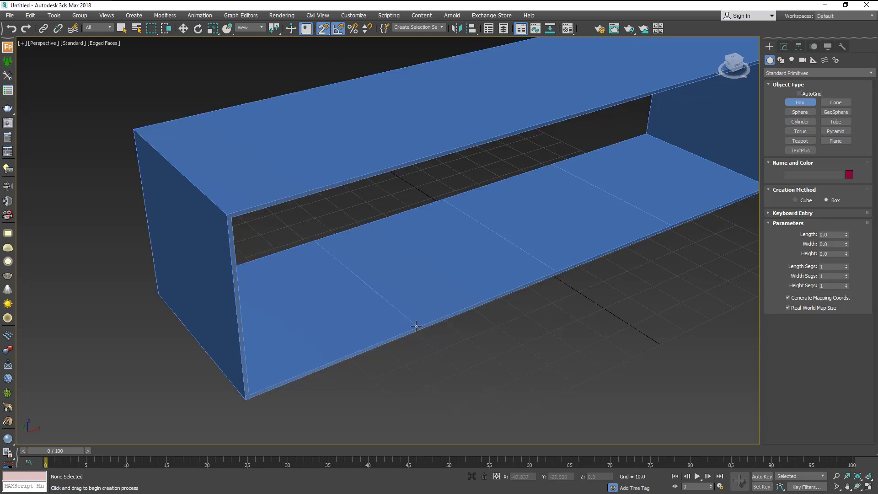
left_click(799, 94)
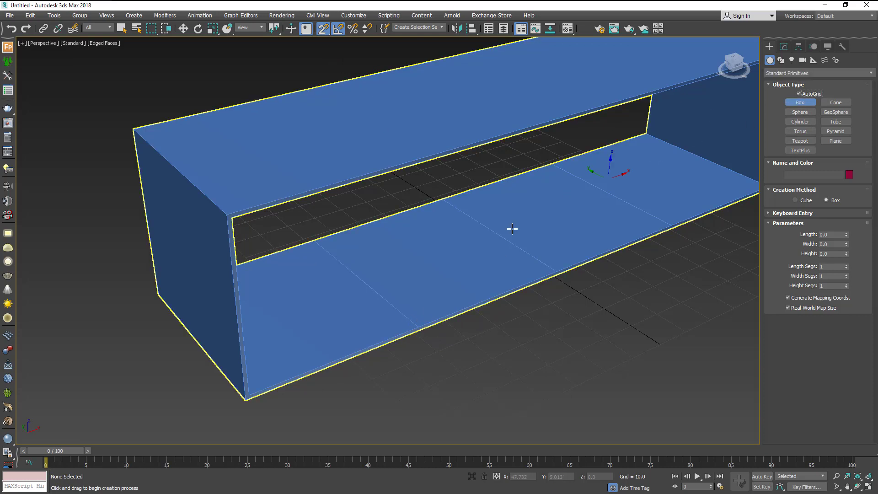
left_click_drag(419, 326, 315, 241)
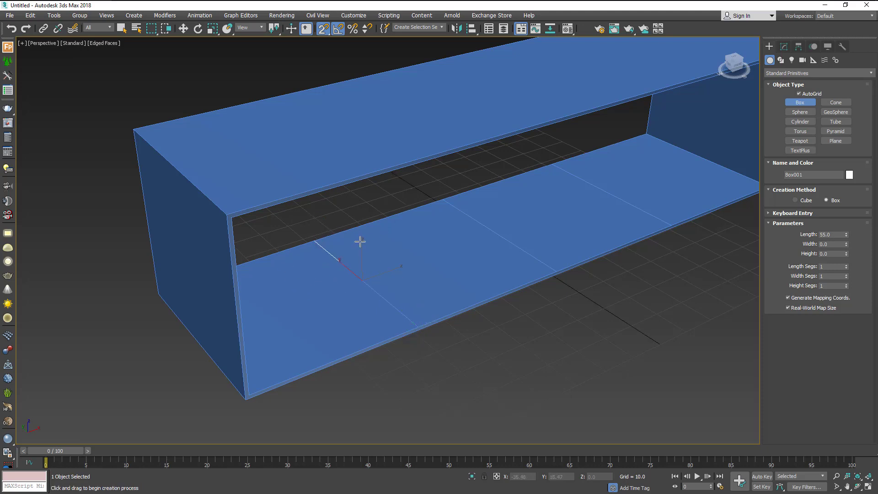
left_click(357, 216)
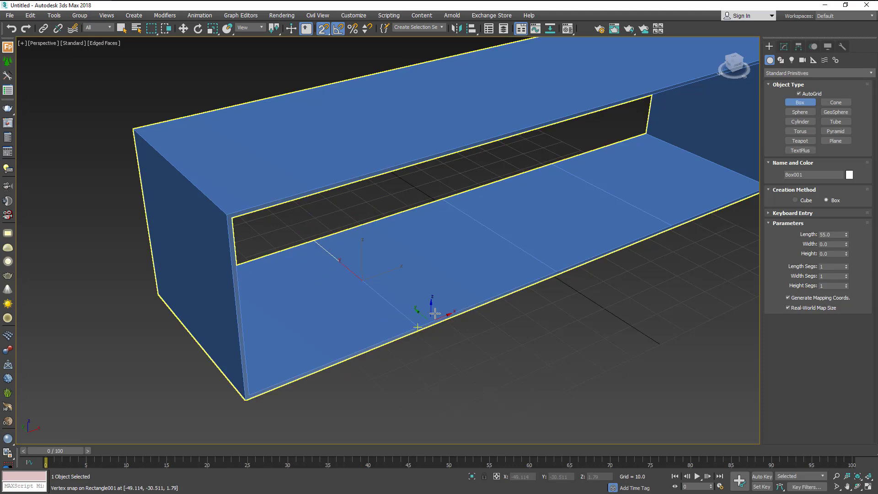
left_click(783, 47)
mouse_move(847, 189)
left_mouse_down()
mouse_move(872, 101)
mouse_move(872, 109)
left_mouse_up()
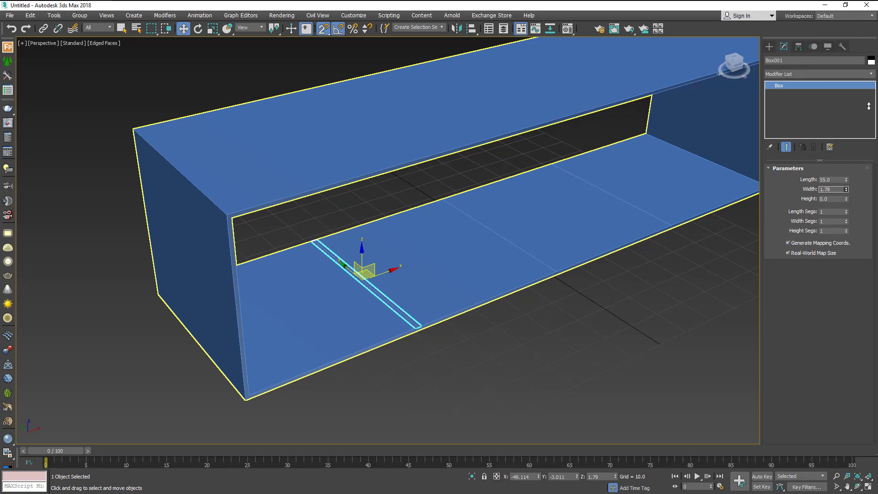
- Set the strip's Width to 2.0 and raise it into a tall slab
scroll(446, 282, "up", 3)
scroll(446, 283, "up", 2)
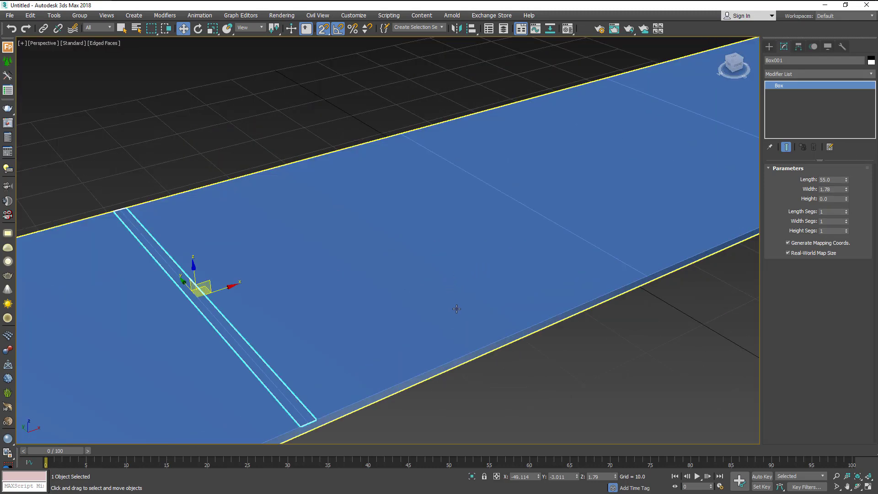
middle_click_drag(457, 308, 427, 300, "alt")
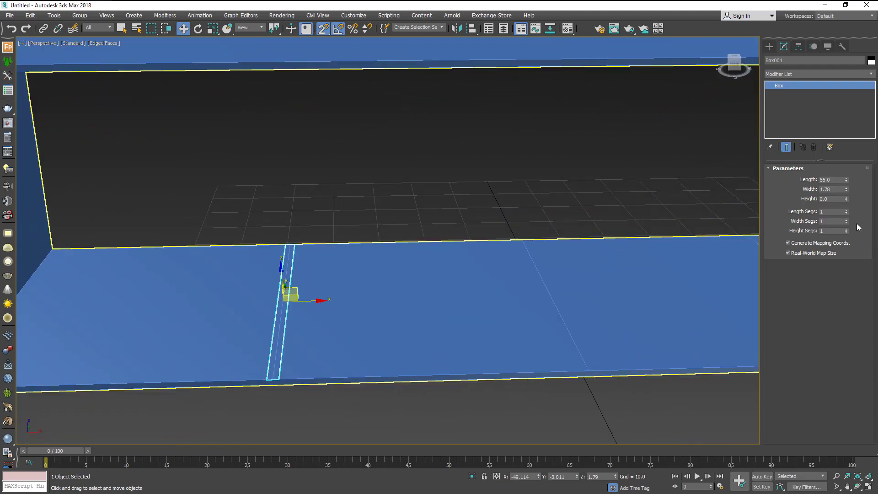
double_click(840, 188)
type("2")
key("Return")
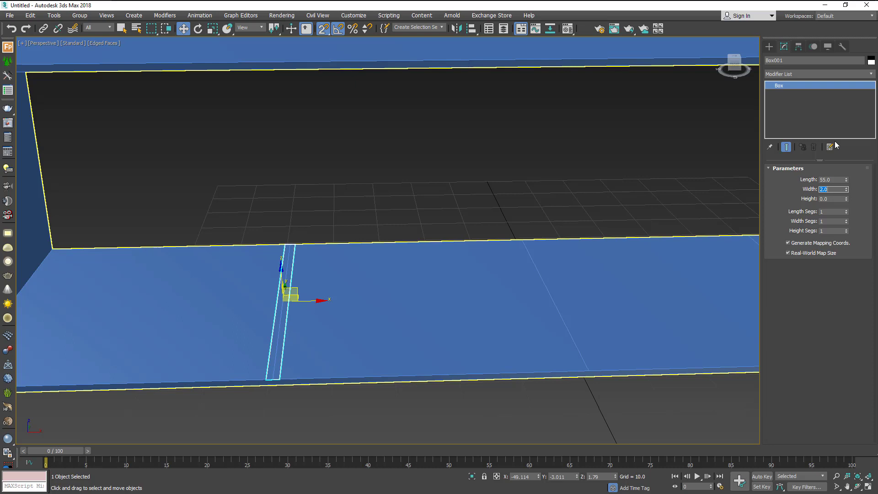
left_click_drag(845, 197, 845, 213)
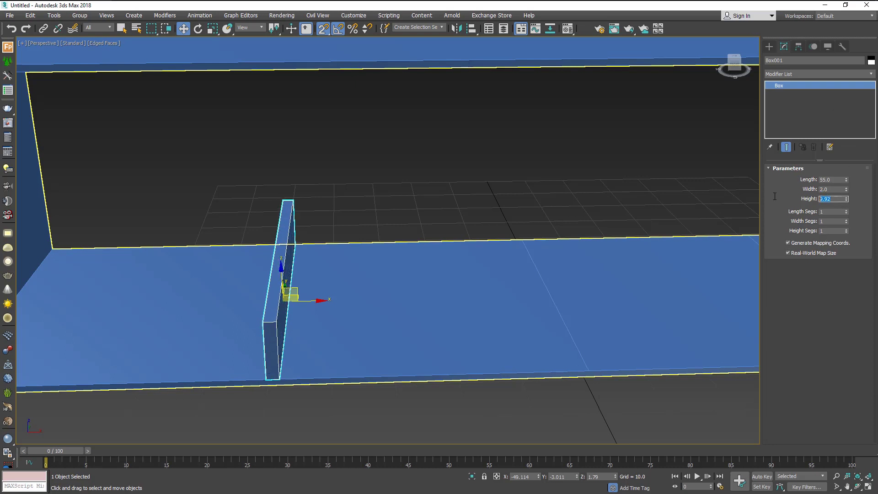
scroll(686, 243, "down", 5)
scroll(633, 284, "up", 3)
middle_click_drag(520, 294, 529, 286)
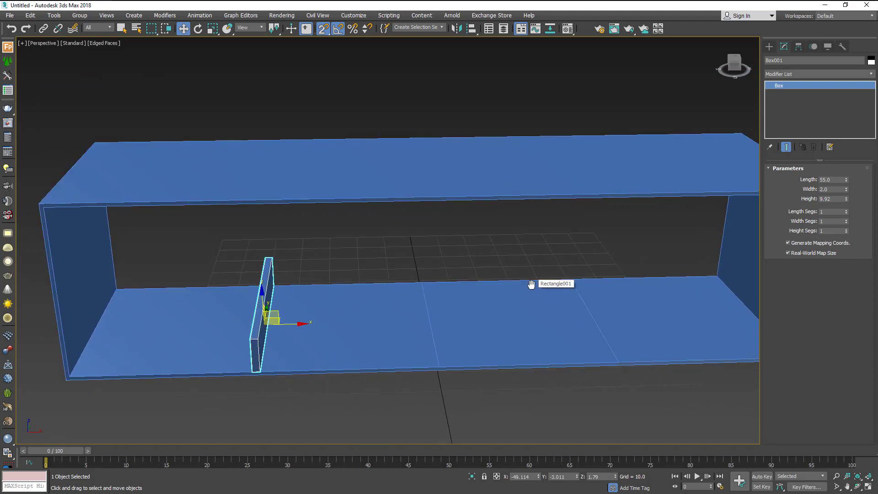
- Set the box Height to 50, then shorten it to 48.0
left_click(825, 199)
type("50")
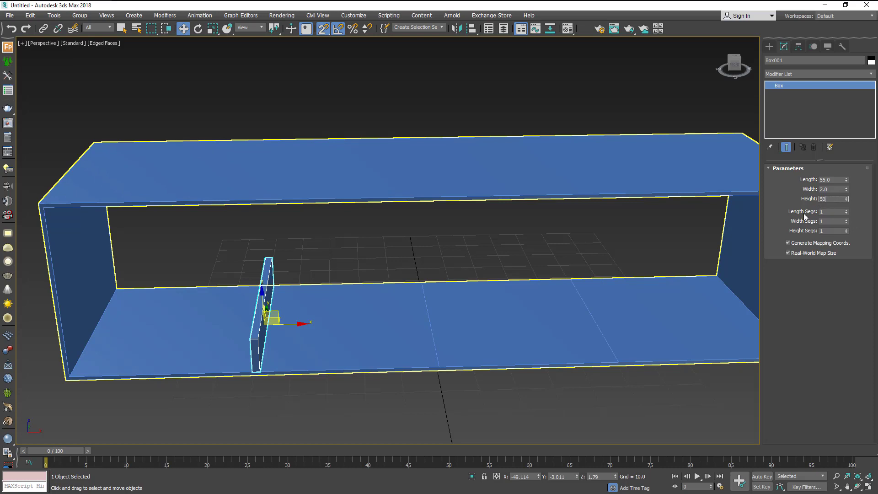
key("Return")
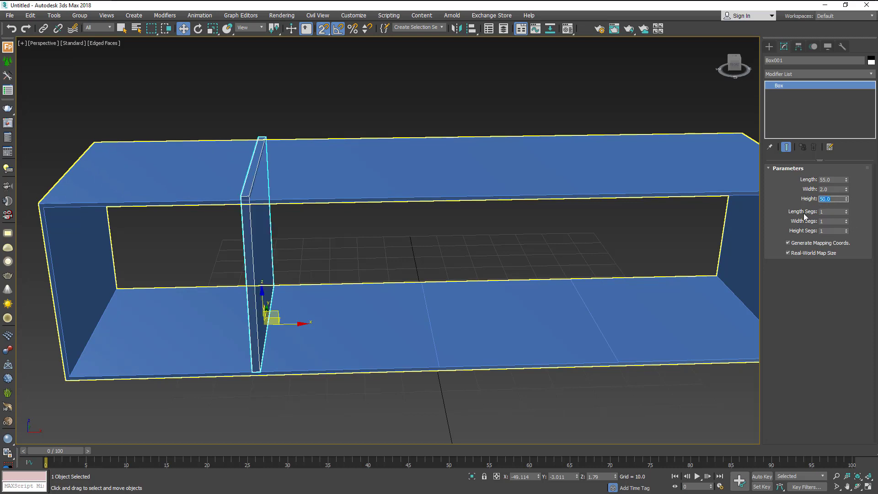
middle_click_drag(297, 320, 299, 283, "alt")
type("50")
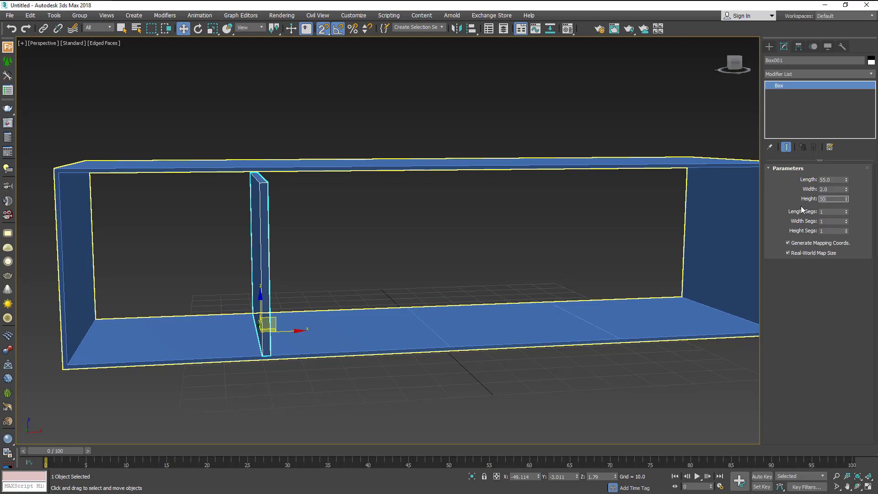
key("Return")
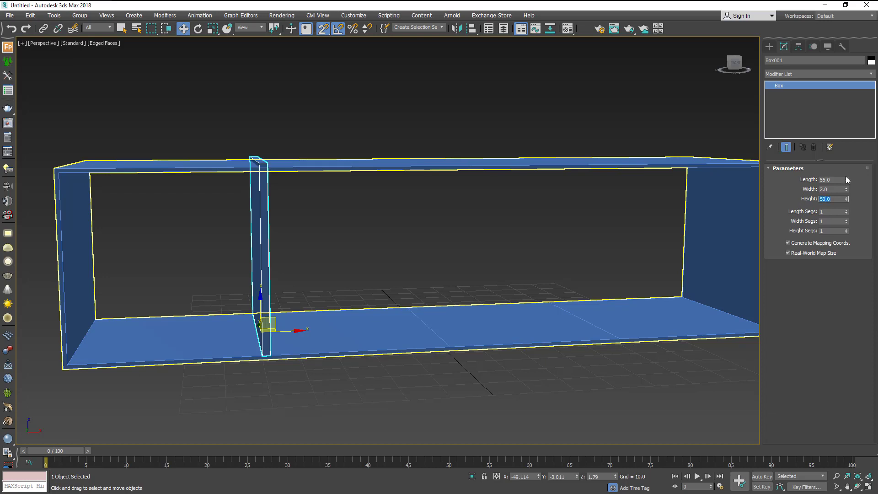
key("Return")
mouse_move(476, 266)
middle_mouse_down("alt")
mouse_move(507, 229)
mouse_move(353, 186)
middle_mouse_up("alt")
scroll(308, 177, "up", 5)
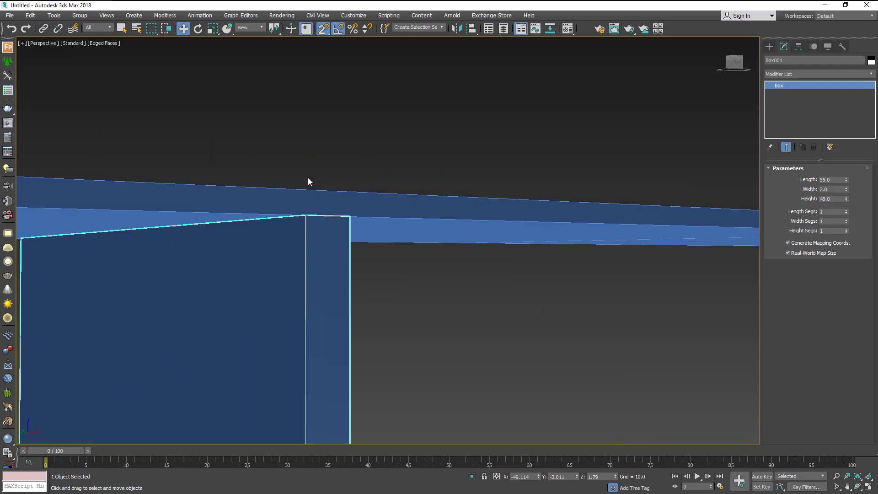
scroll(314, 228, "up", 1)
scroll(311, 196, "up", 2)
- Reselect the upright divider and change its Width to 1.0
left_click(428, 86)
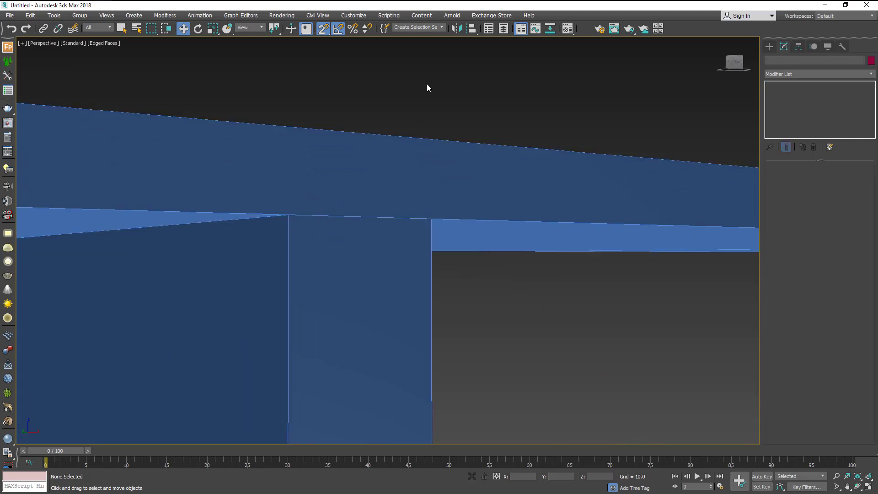
scroll(435, 137, "down", 3)
scroll(444, 229, "down", 3)
scroll(450, 282, "down", 3)
mouse_move(450, 281)
middle_mouse_down("alt")
mouse_move(417, 289)
mouse_move(426, 281)
middle_mouse_up("alt")
scroll(427, 283, "up", 2)
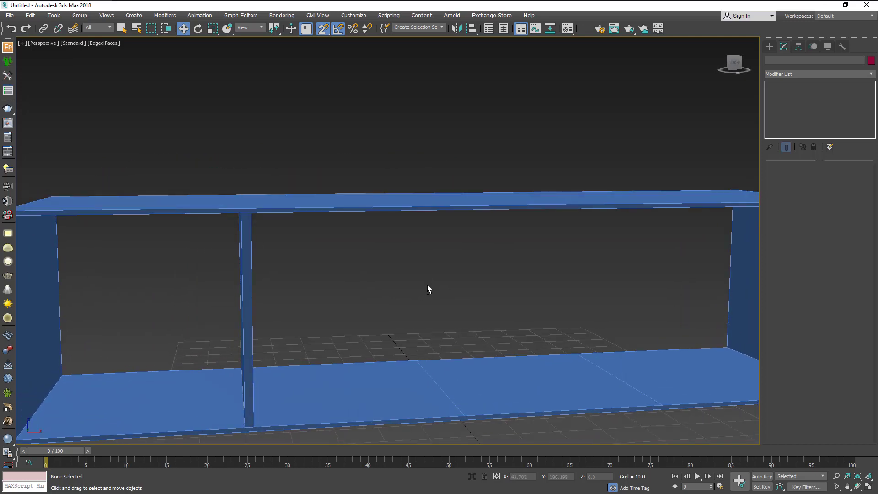
left_click(247, 293)
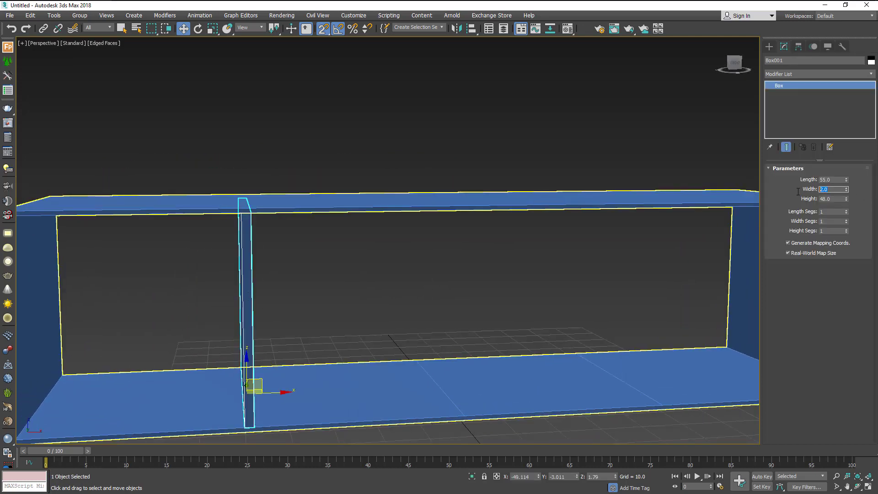
type("1")
key("Return")
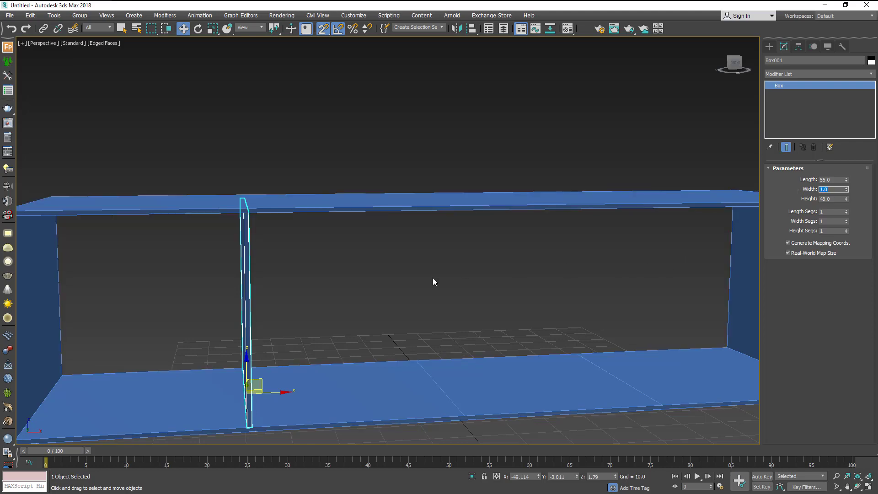
left_click(433, 279)
scroll(379, 325, "up", 1)
scroll(378, 322, "up", 2)
mouse_move(378, 322)
middle_mouse_down("alt")
mouse_move(327, 322)
mouse_move(369, 329)
middle_mouse_up("alt")
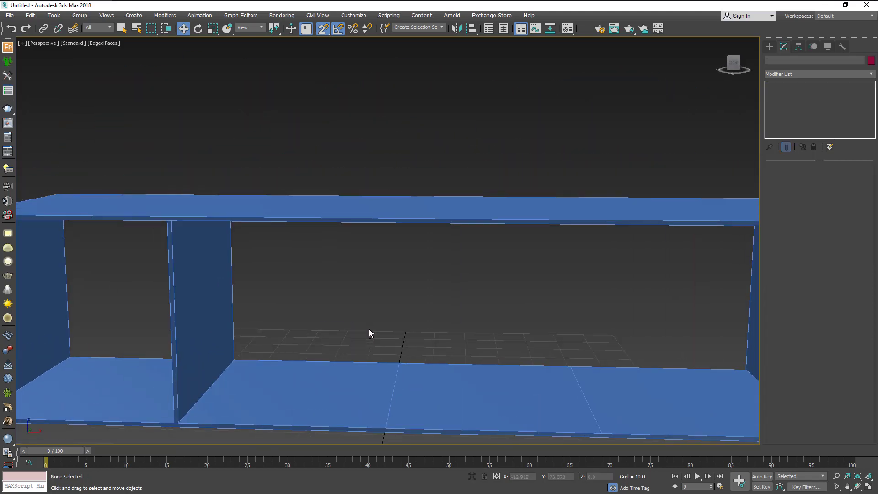
- Toggle Edged Faces with F4 and select the upright divider
key("F4")
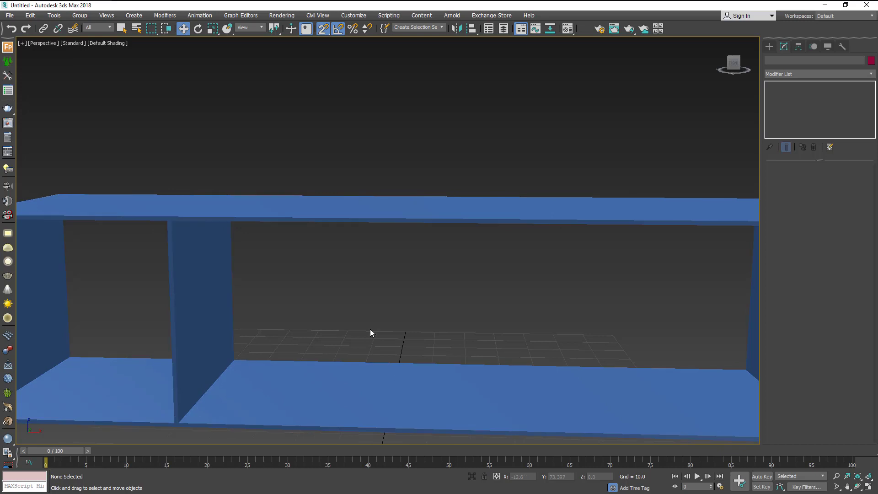
key("F4")
mouse_move(339, 333)
middle_mouse_down()
mouse_move(333, 294)
mouse_move(341, 318)
mouse_move(252, 325)
middle_mouse_up()
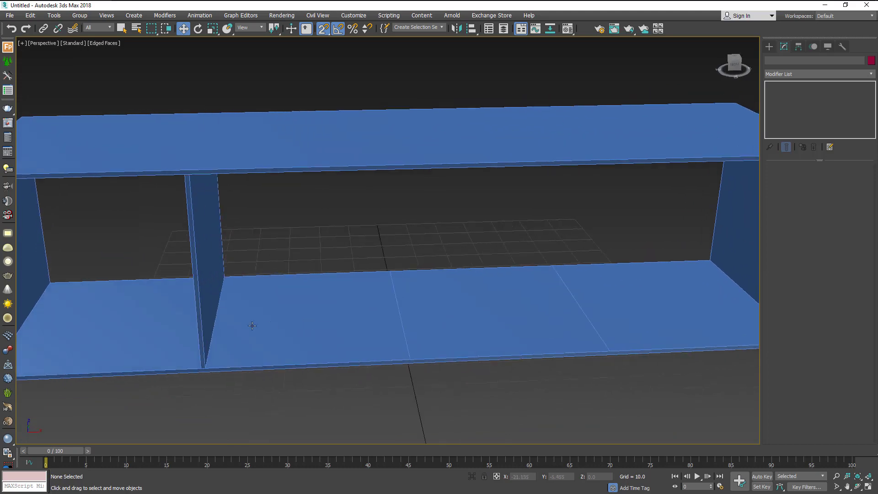
left_click(210, 332)
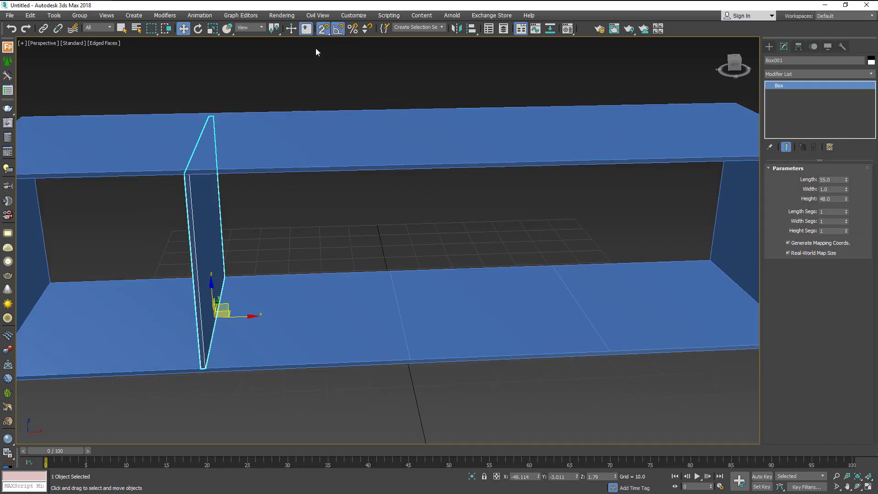
- With snaps off, Shift-drag the divider along X to make 2 copies
left_click(322, 30)
left_click_drag(243, 321, 433, 322, "shift")
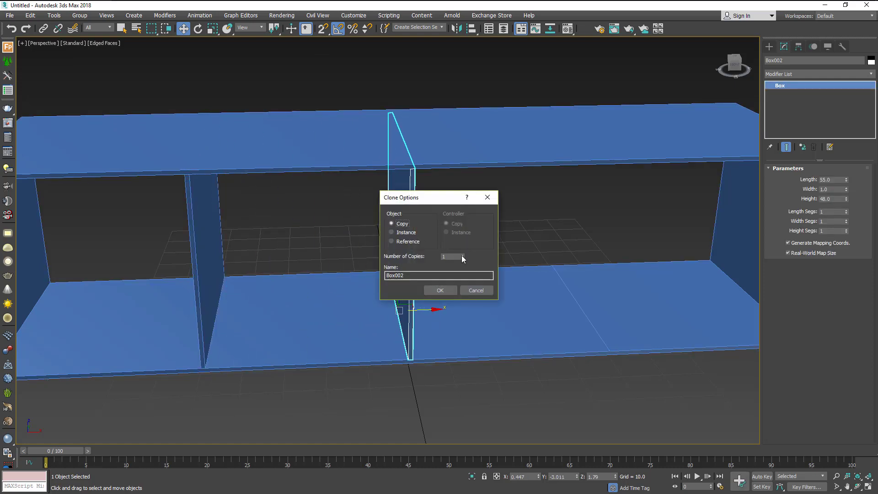
left_click(462, 254)
left_click(439, 290)
left_click(446, 247)
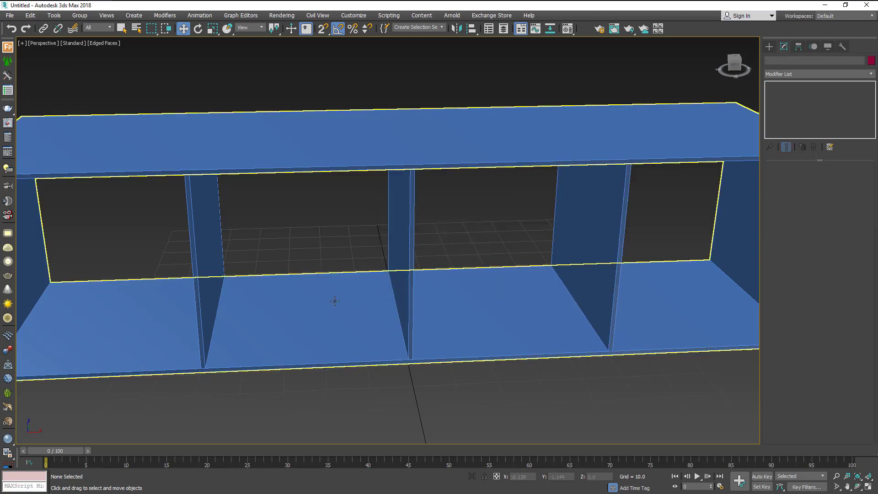
scroll(179, 241, "down", 5)
mouse_move(179, 240)
middle_mouse_down("alt")
mouse_move(315, 240)
mouse_move(423, 309)
mouse_move(457, 320)
middle_mouse_up("alt")
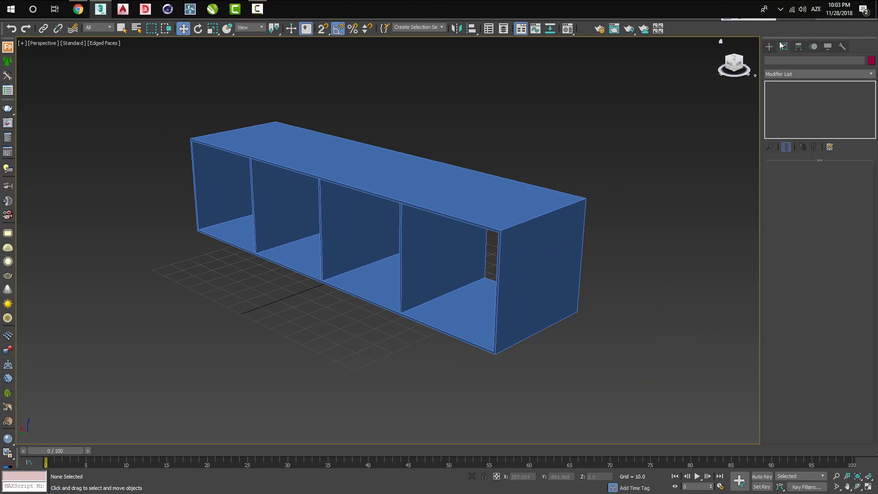
- Draw a box over the whole cabinet outline in the Front view, Height -1
left_click(769, 46)
left_click(800, 103)
key("alt+w")
key("s")
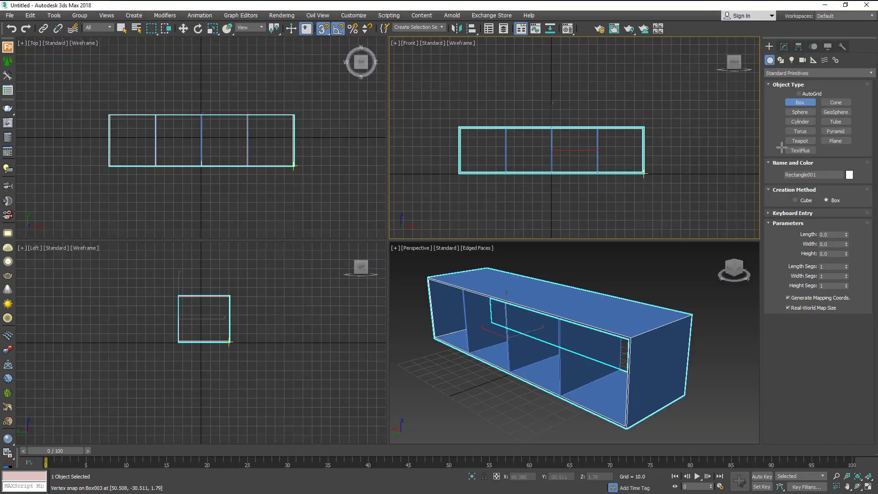
left_click(868, 487)
scroll(212, 234, "up", 2)
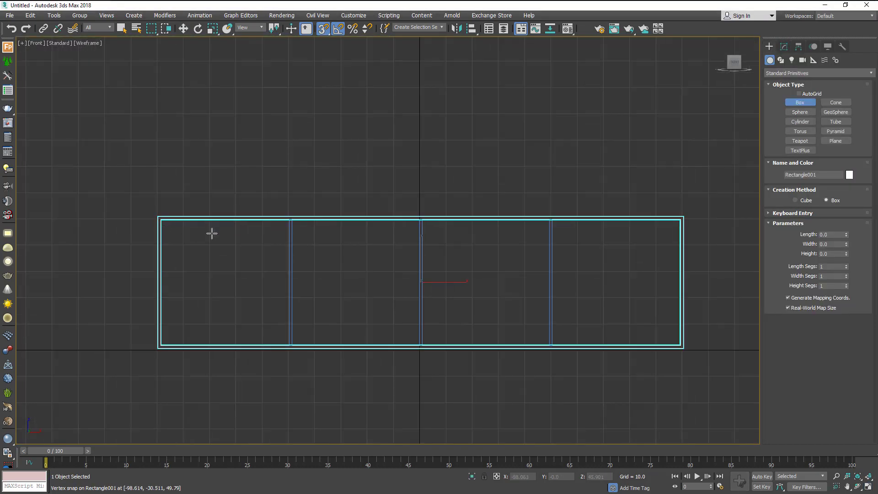
left_click_drag(158, 216, 683, 351)
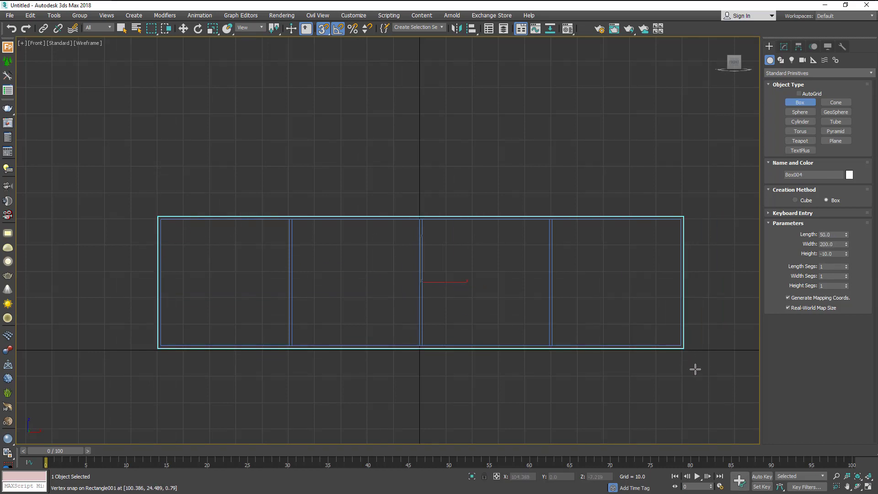
double_click(835, 253)
type("-1")
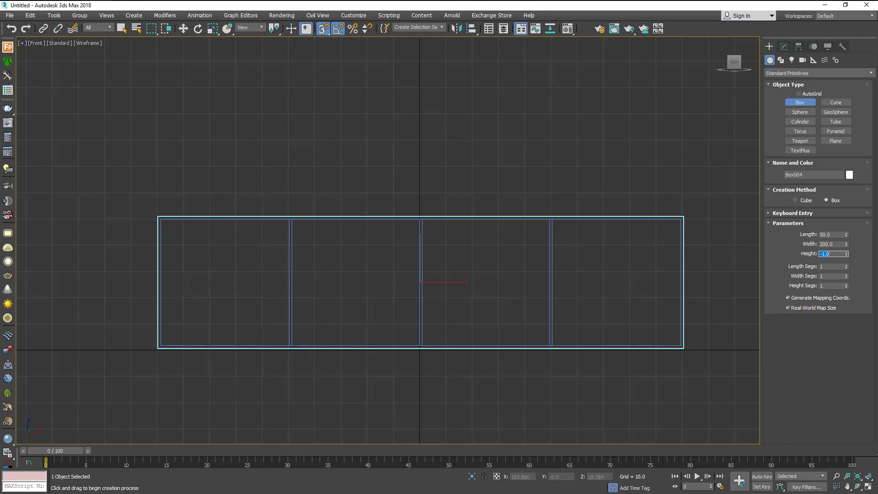
scroll(726, 392, "up", 2)
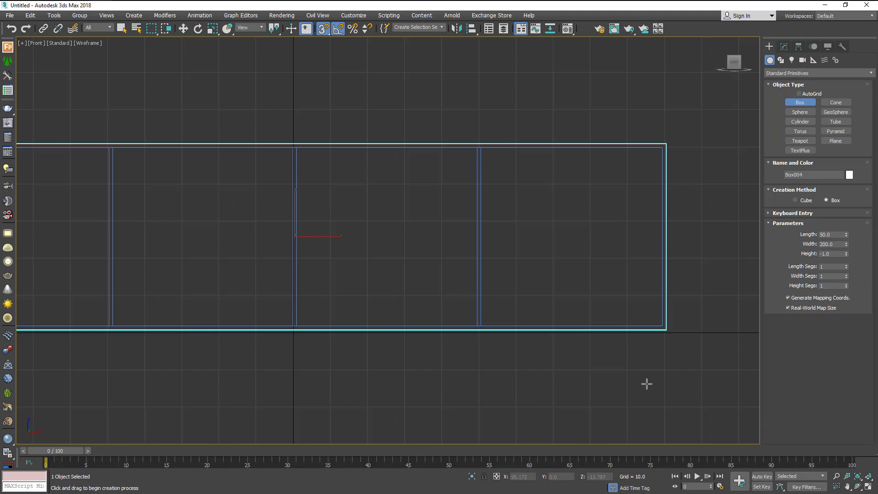
scroll(647, 384, "down", 2)
- Select the new panel and move it off the cabinet along its depth
left_click(869, 487)
middle_click_drag(559, 386, 457, 375, "alt")
scroll(438, 299, "up", 5)
mouse_move(437, 298)
middle_mouse_down("alt")
mouse_move(457, 306)
mouse_move(478, 402)
middle_mouse_up("alt")
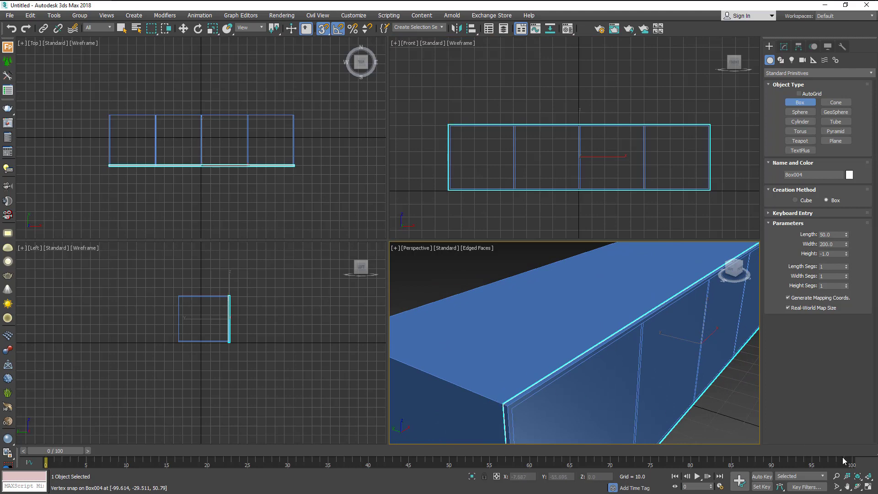
left_click(869, 487)
scroll(341, 288, "down", 5)
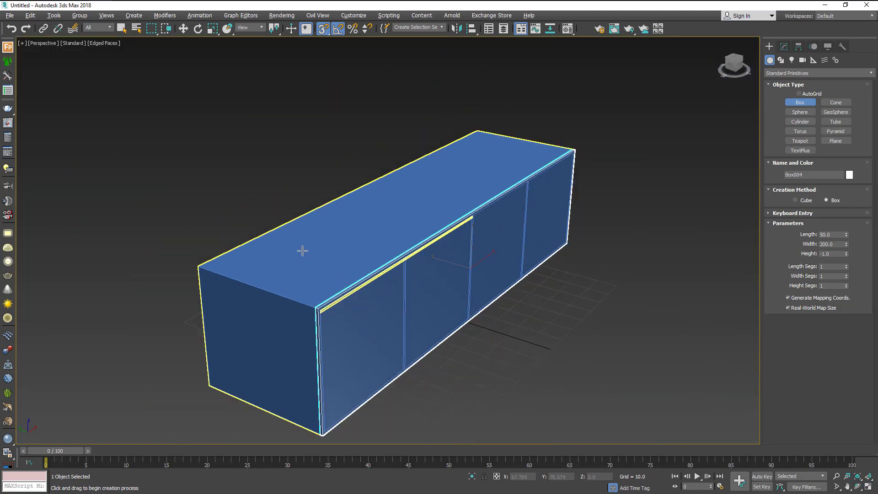
mouse_move(302, 251)
middle_mouse_down("alt")
mouse_move(359, 261)
mouse_move(314, 255)
middle_mouse_up("alt")
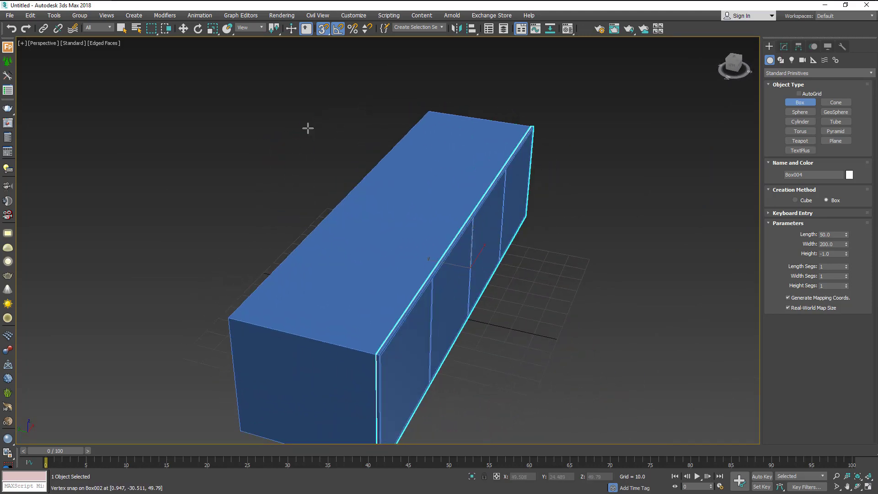
left_click(183, 29)
left_click(323, 29)
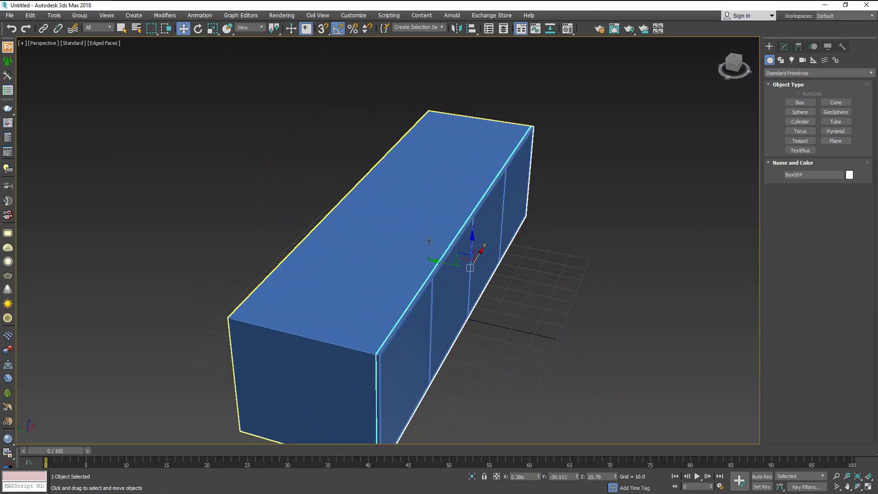
left_click_drag(437, 259, 270, 335)
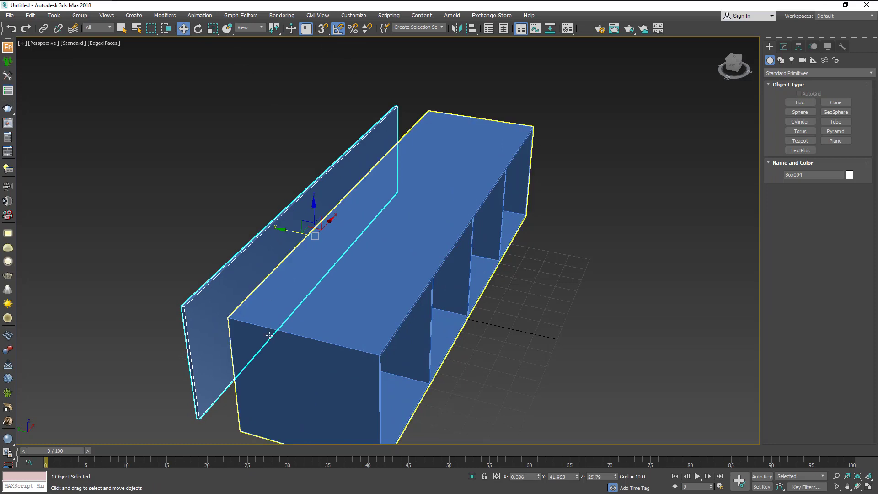
middle_click_drag(269, 335, 298, 319, "alt")
scroll(268, 308, "up", 3)
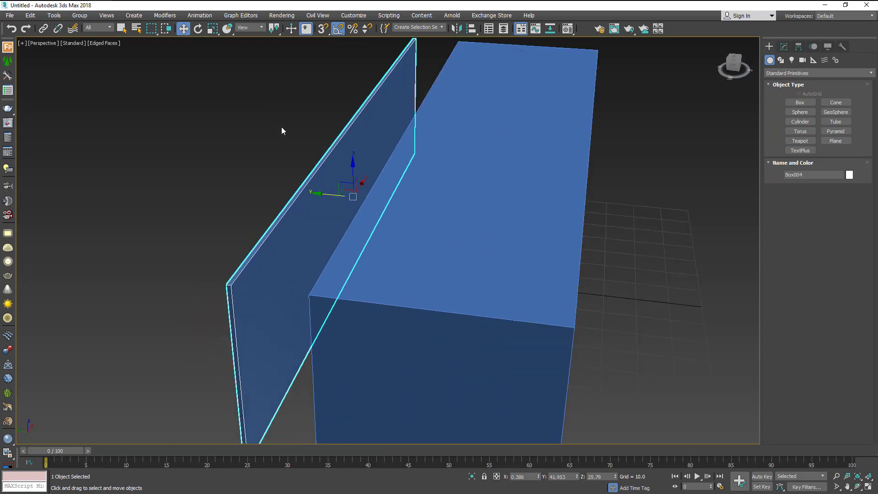
- Vertex-snap the panel's corner flush onto the cabinet's back corner
left_click(321, 29)
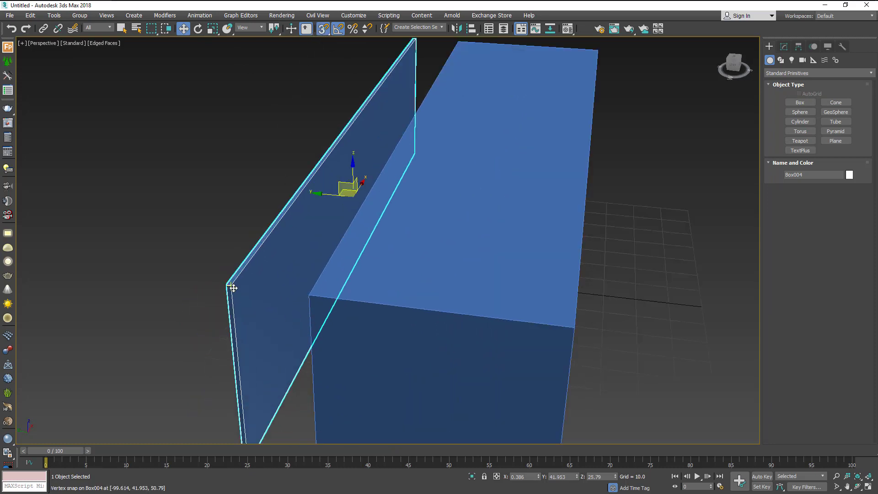
left_click_drag(233, 287, 313, 290)
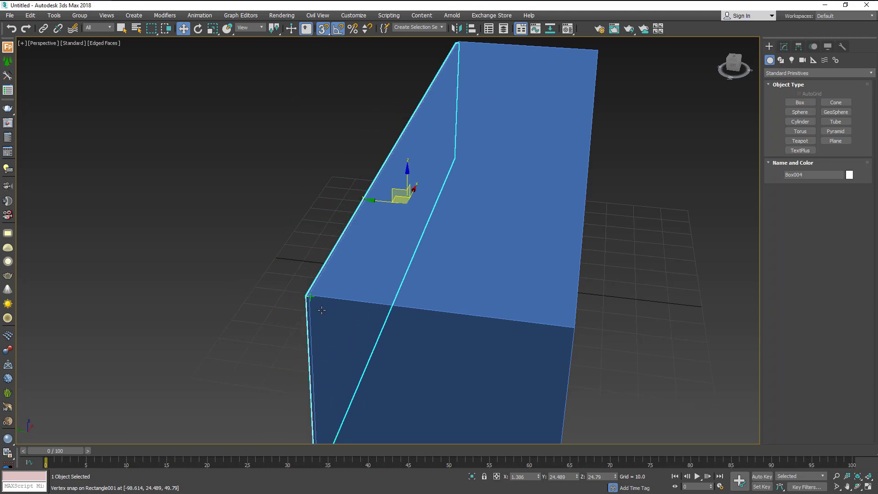
middle_click_drag(333, 358, 526, 284, "alt")
scroll(580, 270, "up", 3)
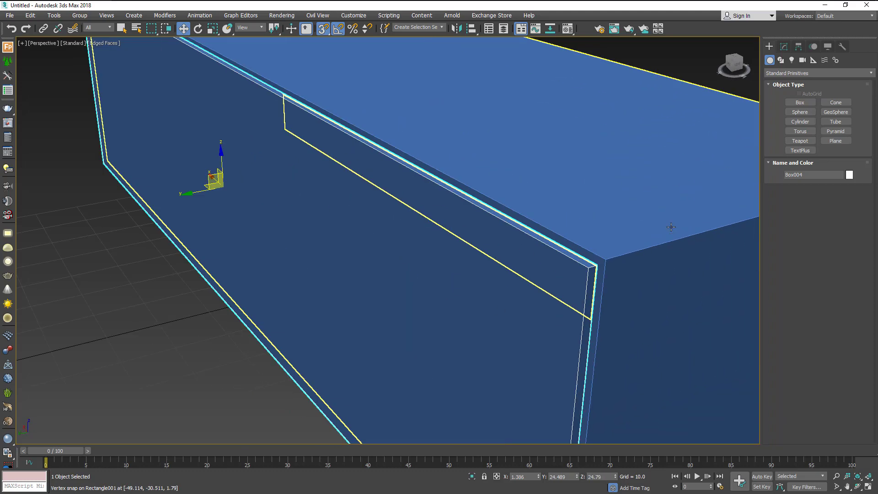
scroll(580, 270, "up", 3)
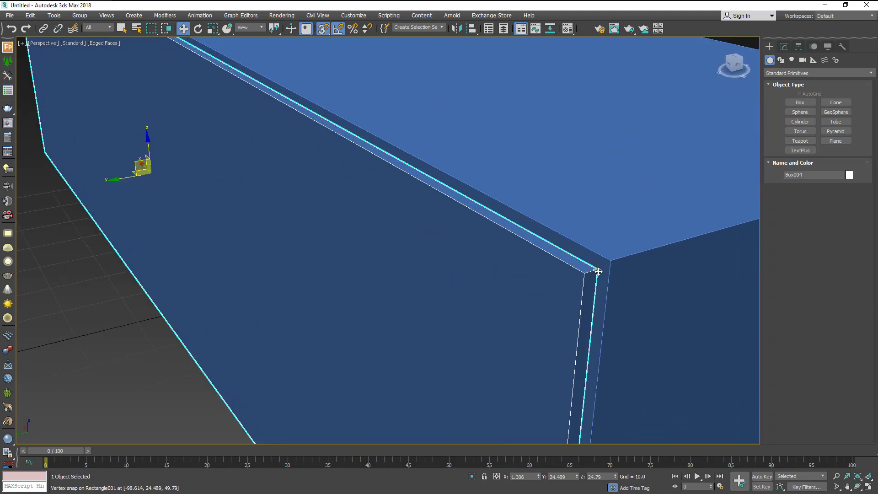
left_click_drag(598, 271, 610, 261)
scroll(478, 274, "down", 5)
scroll(377, 275, "up", 4)
mouse_move(482, 274)
middle_mouse_down("alt")
mouse_move(378, 275)
mouse_move(396, 260)
mouse_move(389, 257)
middle_mouse_up("alt")
scroll(379, 274, "down", 2)
scroll(384, 275, "down", 1)
scroll(386, 275, "down", 4)
- Start a Box with 3D Snaps on and cancel the trial box from the top-left corner
left_click(344, 94)
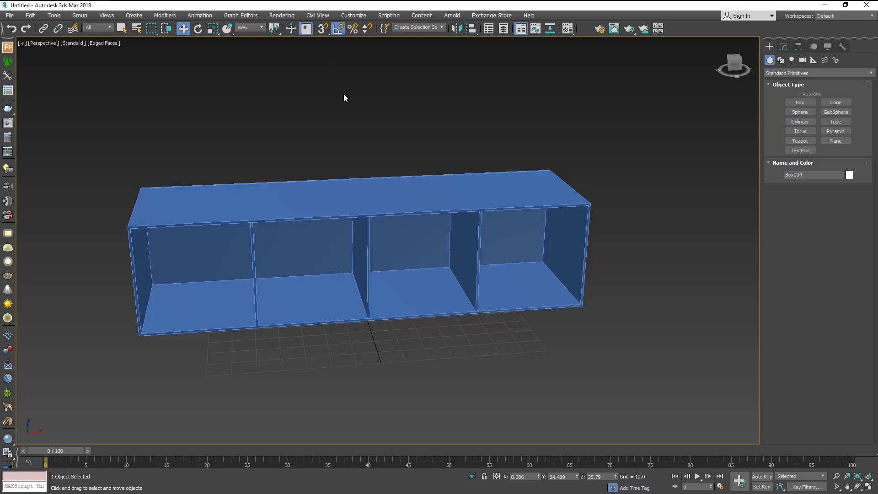
mouse_move(444, 373)
middle_mouse_down("alt")
mouse_move(397, 357)
mouse_move(452, 355)
mouse_move(458, 366)
middle_mouse_up("alt")
scroll(186, 258, "up", 3)
scroll(206, 254, "up", 2)
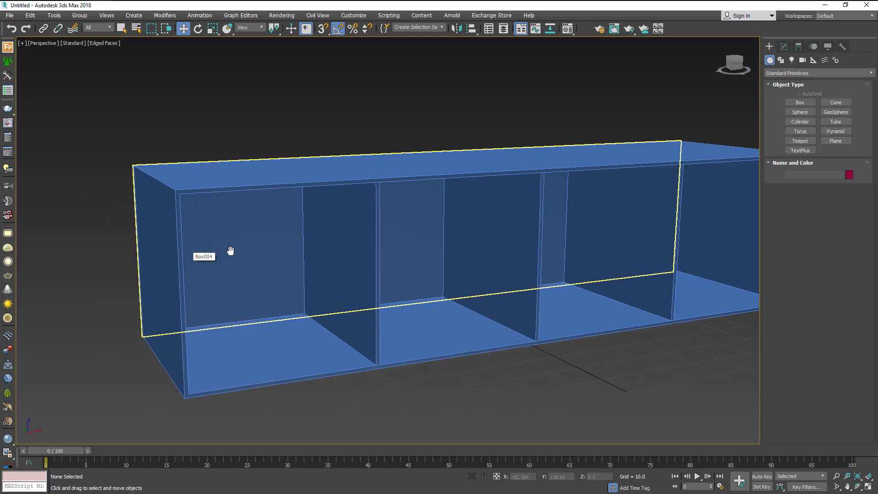
scroll(228, 250, "up", 2)
mouse_move(227, 249)
middle_mouse_down()
mouse_move(218, 245)
mouse_move(225, 249)
mouse_move(237, 212)
mouse_move(228, 220)
middle_mouse_up()
scroll(229, 238, "up", 3)
scroll(237, 212, "down", 2)
scroll(231, 213, "down", 1)
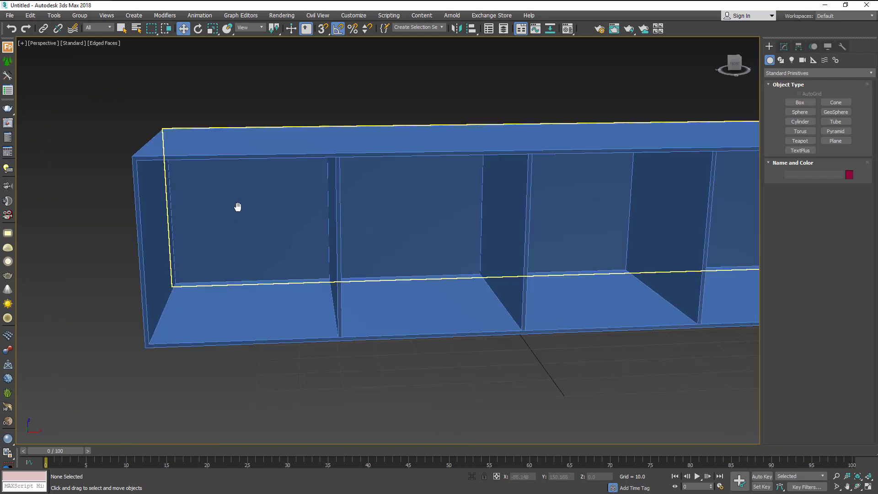
left_click(801, 102)
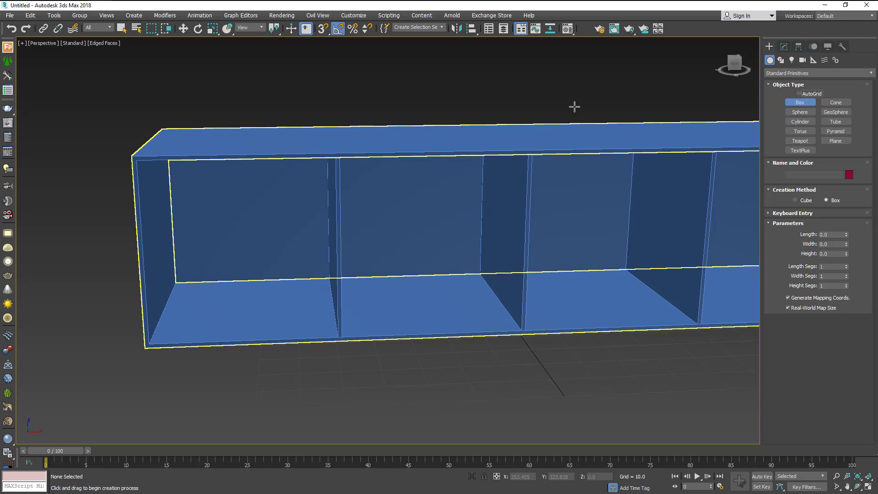
left_click(323, 29)
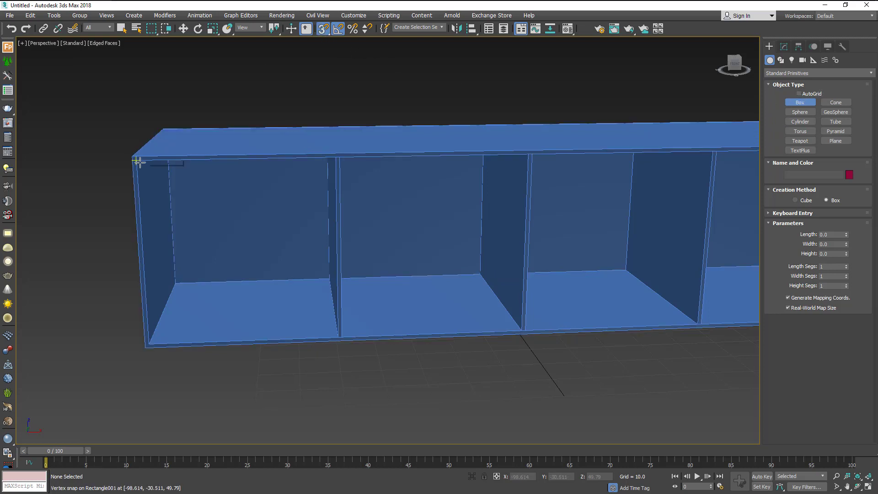
left_click_drag(138, 161, 337, 337)
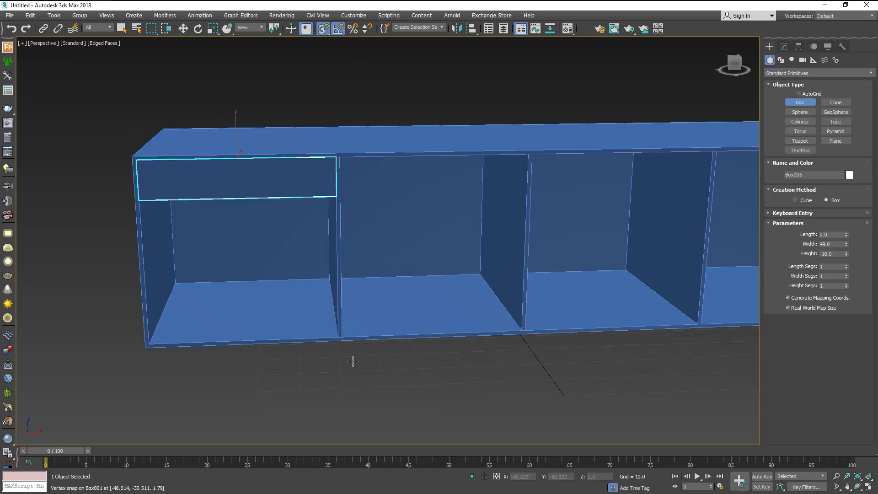
right_click(347, 320)
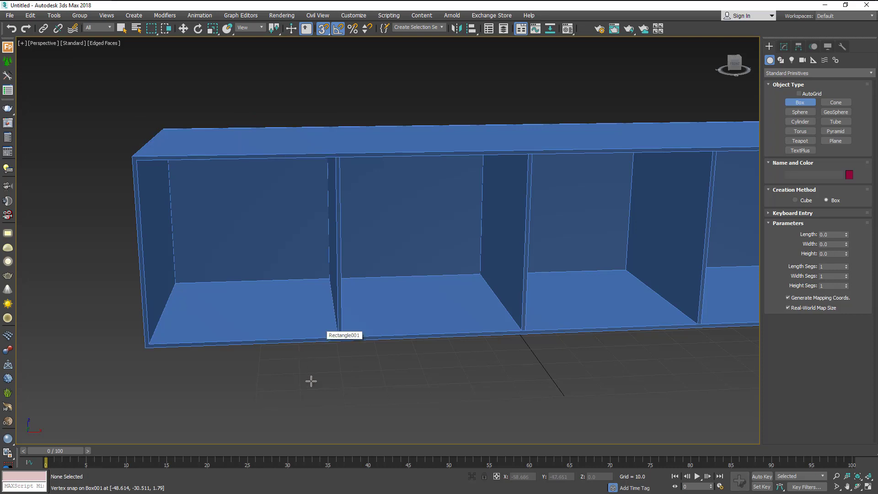
- Cancel the in-progress box and maximize the Front viewport
middle_click_drag(312, 381, 388, 404, "alt")
scroll(566, 174, "up", 5)
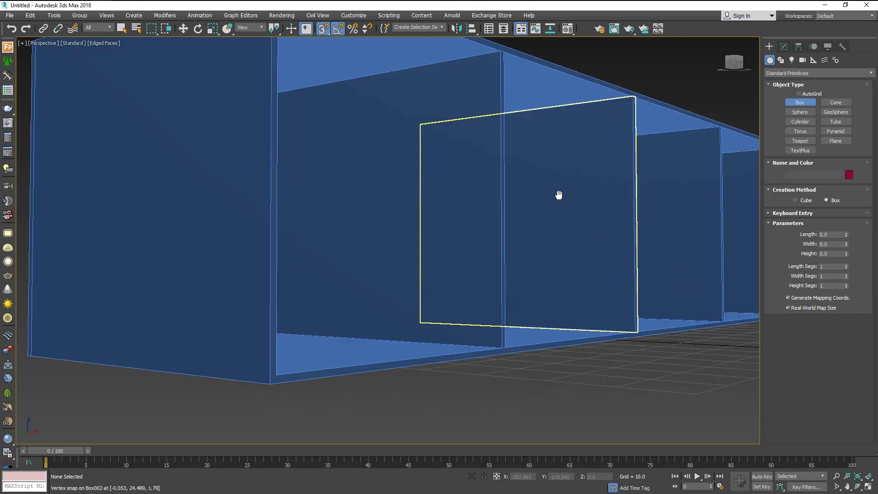
mouse_move(559, 195)
middle_mouse_down()
mouse_move(575, 226)
mouse_move(568, 221)
middle_mouse_up()
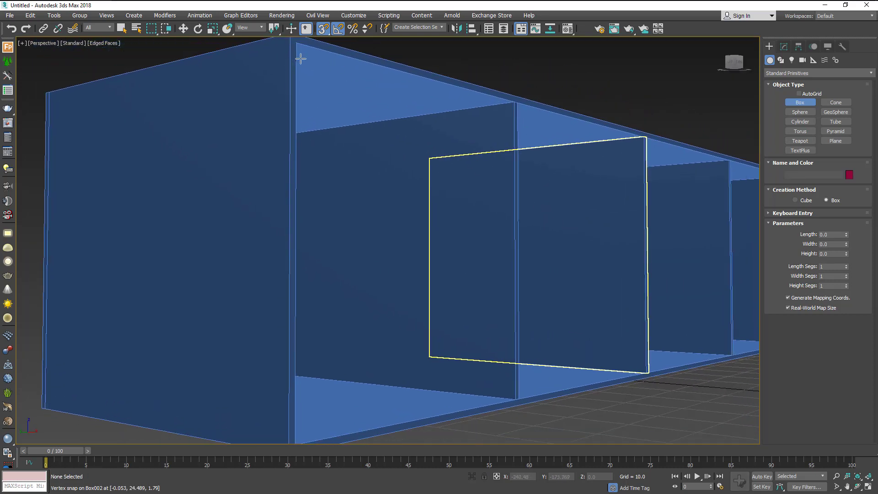
left_click(869, 487)
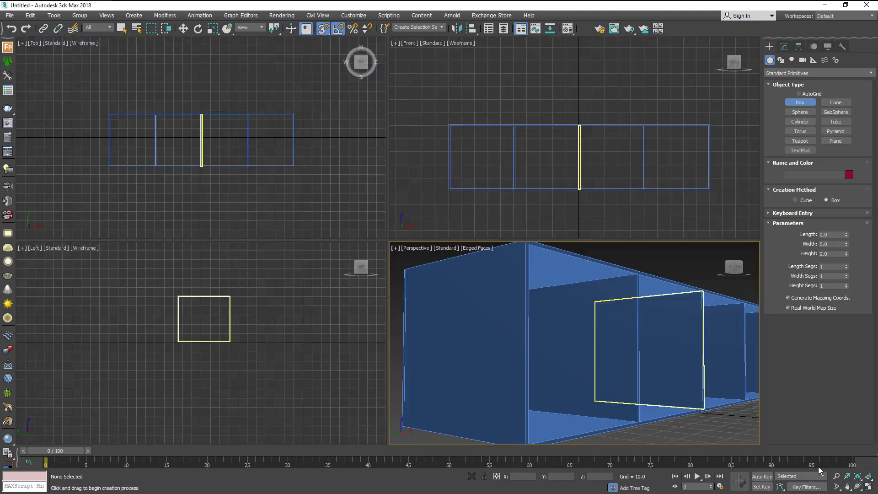
right_click(563, 173)
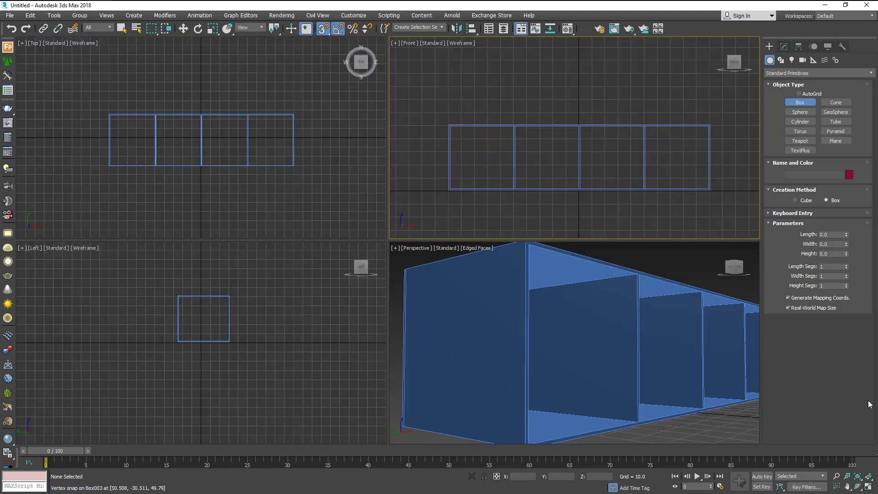
left_click(869, 487)
- Draw three door boxes over the compartments, each 1 unit thick
scroll(155, 306, "up", 2)
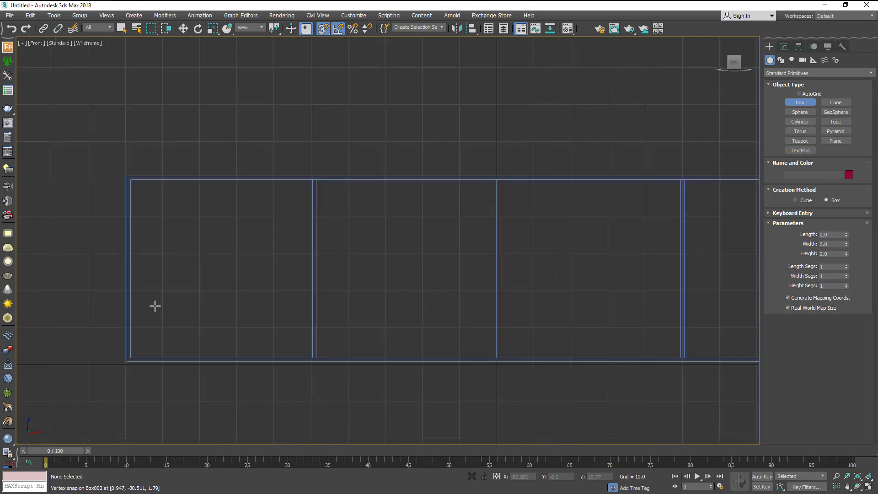
left_click_drag(132, 181, 312, 356)
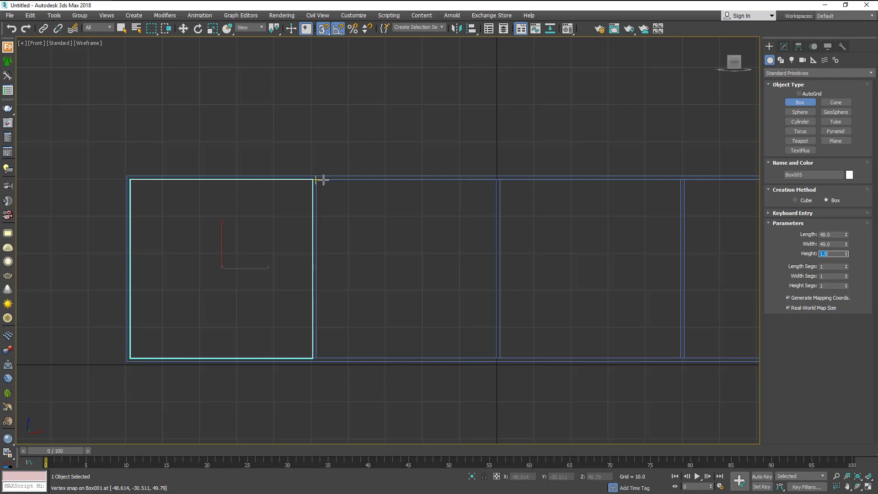
left_click_drag(323, 180, 495, 359)
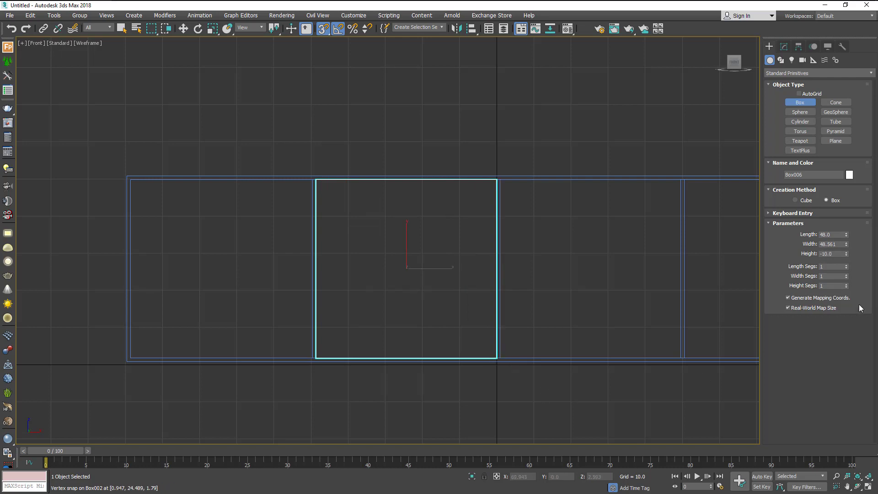
left_click(701, 302)
type("1")
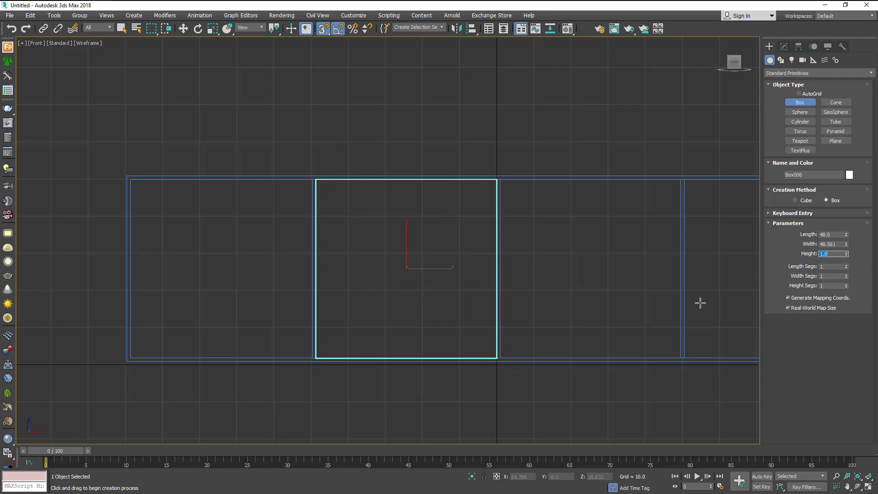
mouse_move(456, 339)
middle_mouse_down()
mouse_move(287, 334)
mouse_move(153, 345)
middle_mouse_up()
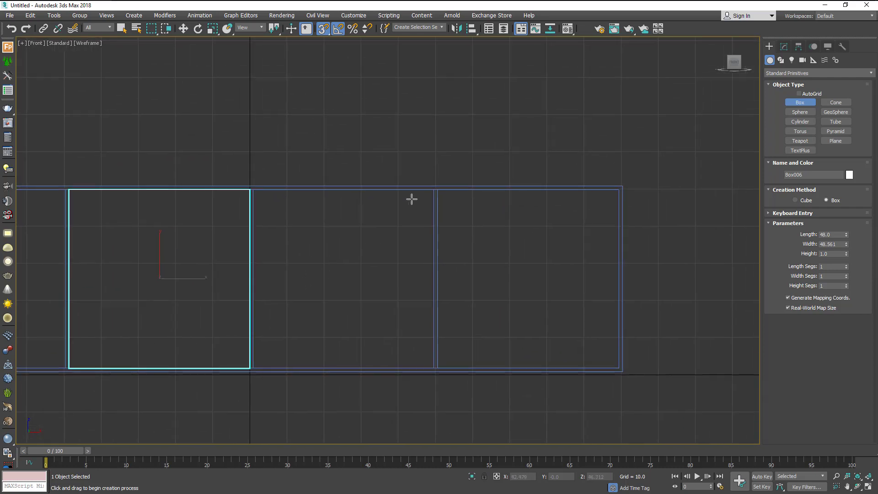
left_click_drag(440, 189, 618, 370)
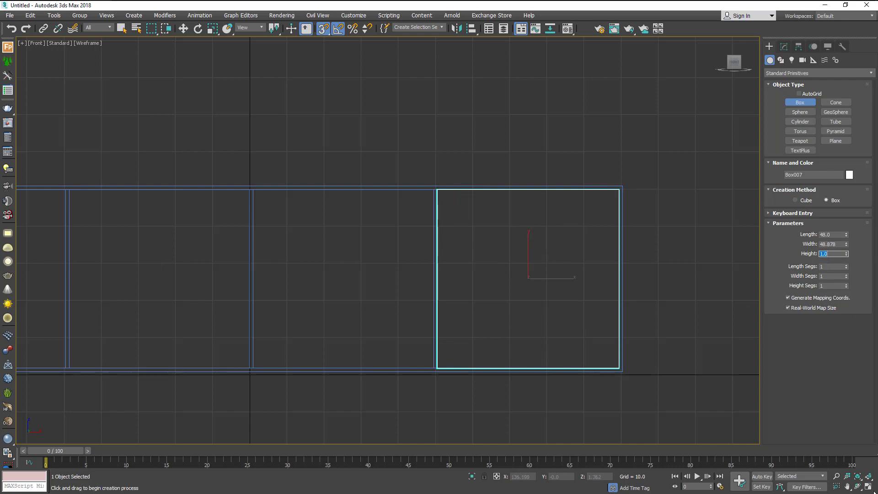
- In Select and Move mode, select the left, middle and right door panels
key("alt+w")
scroll(461, 306, "down", 5)
mouse_move(462, 307)
middle_mouse_down()
mouse_move(402, 315)
mouse_move(404, 322)
middle_mouse_up()
key("alt+w")
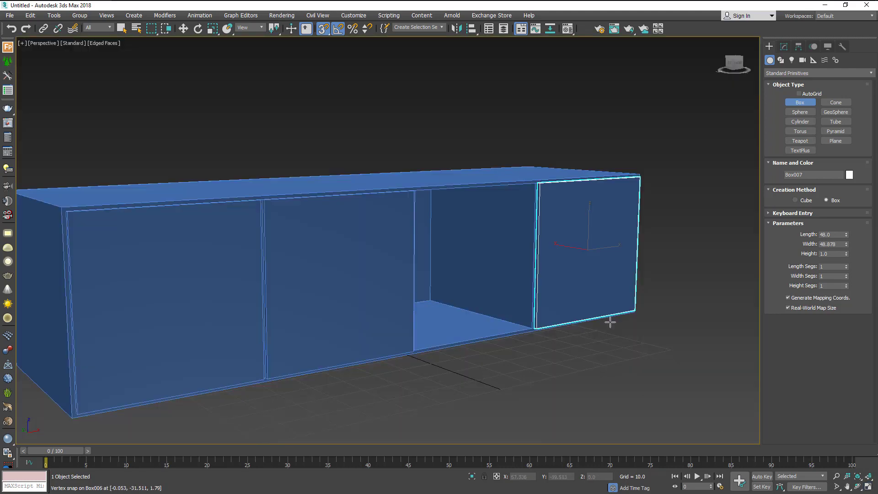
middle_click_drag(612, 320, 647, 308, "alt")
key("w")
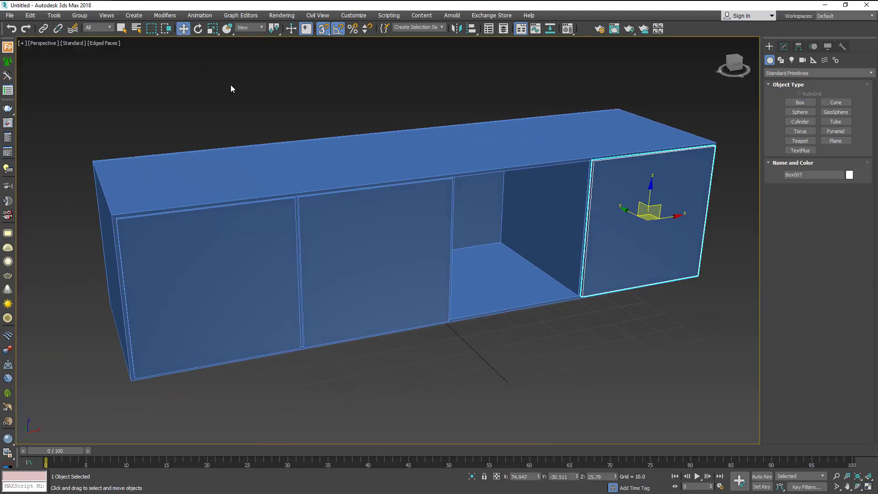
left_click(231, 84)
left_click(208, 279)
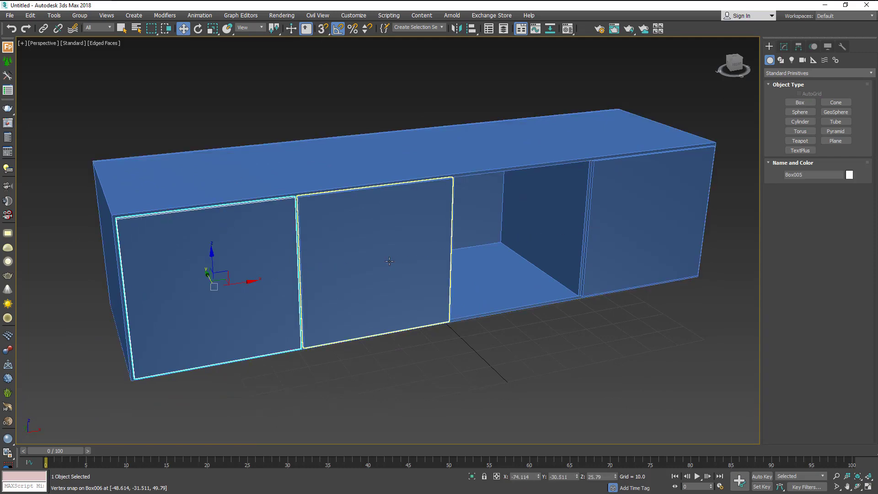
left_click(375, 265, "ctrl")
left_click(629, 243, "ctrl")
- Nudge the three doors slightly along Y so they sit flush
mouse_move(369, 278)
middle_mouse_down("alt")
mouse_move(374, 254)
mouse_move(482, 202)
middle_mouse_up("alt")
scroll(374, 254, "up", 3)
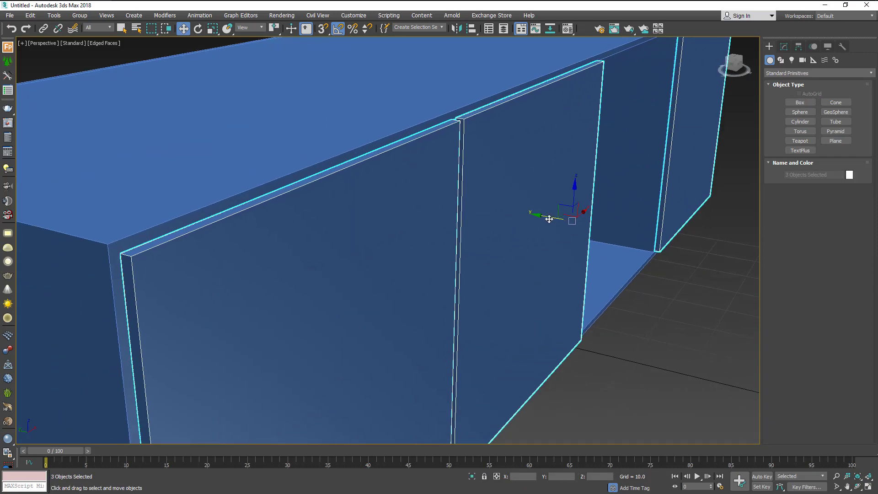
left_click_drag(550, 218, 544, 216)
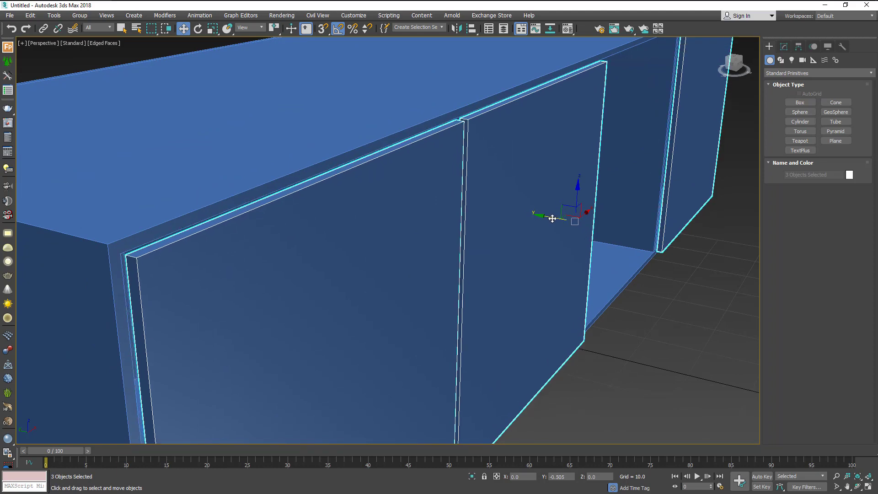
middle_click_drag(430, 235, 432, 241, "alt")
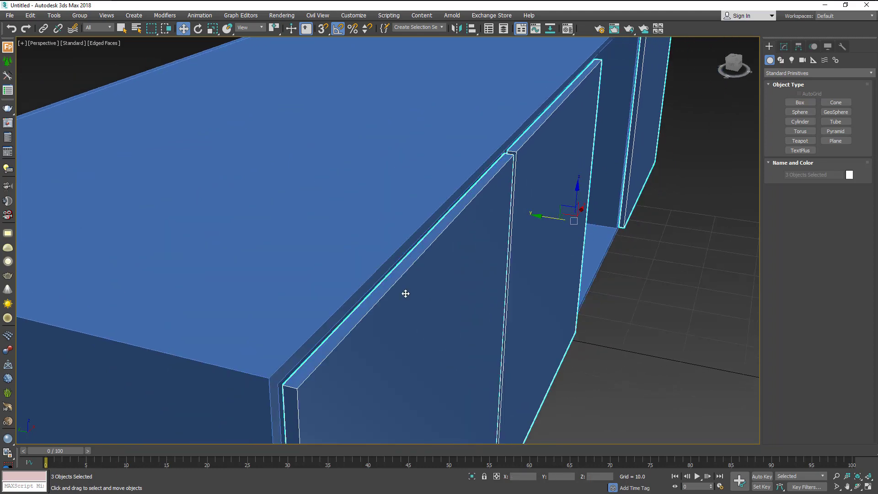
scroll(406, 294, "up", 2)
scroll(396, 308, "up", 2)
scroll(436, 255, "up", 2)
scroll(514, 172, "up", 1)
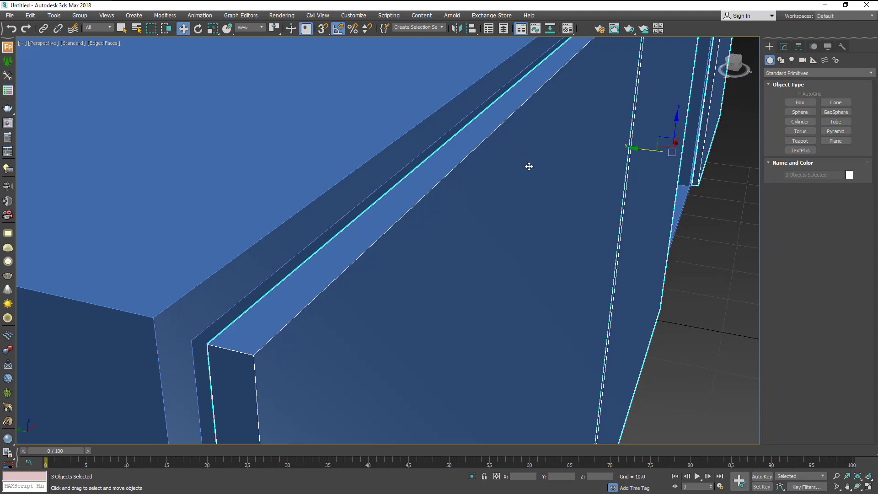
left_click_drag(651, 151, 651, 151)
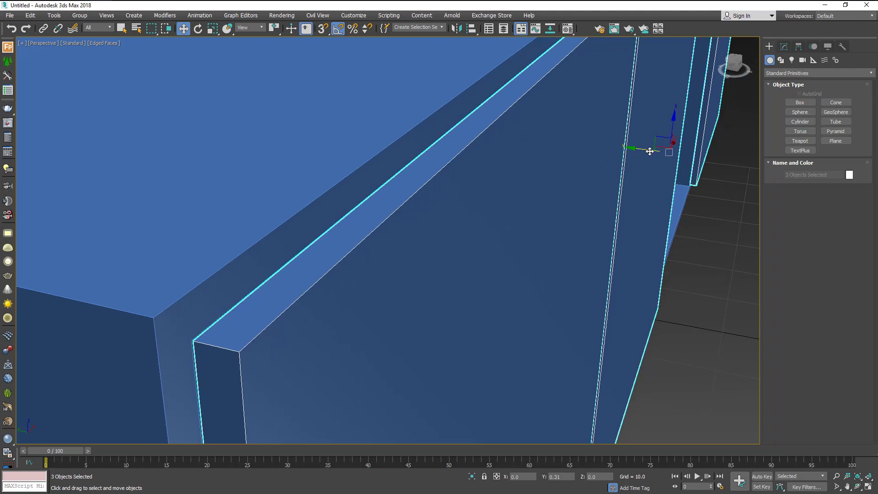
scroll(595, 183, "down", 3)
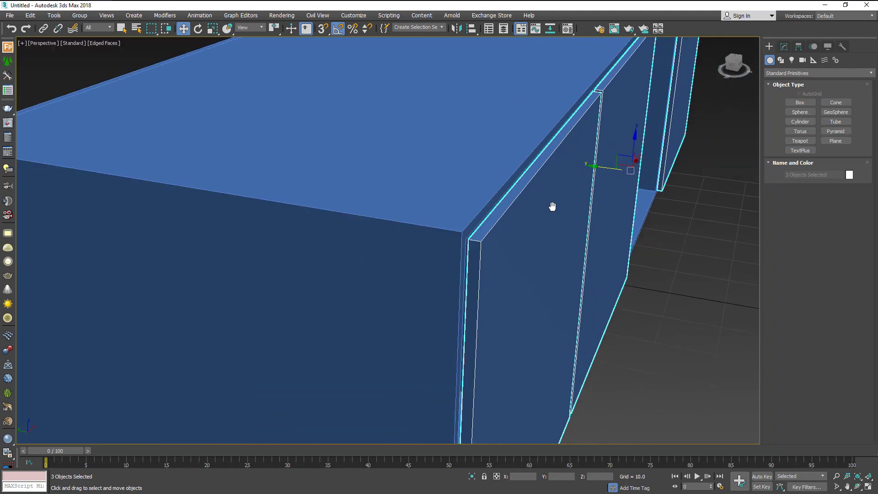
scroll(496, 204, "down", 3)
- Deselect the doors and zoom around to inspect the door panels
left_click(525, 353)
scroll(353, 283, "down", 4)
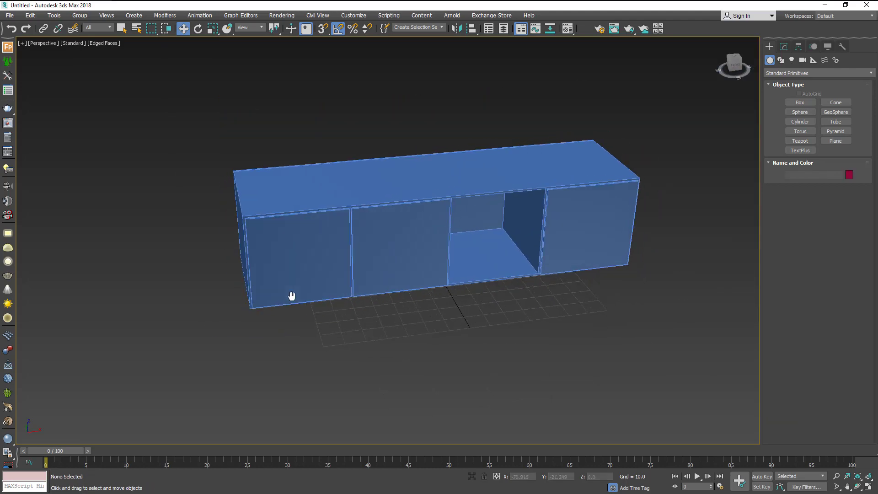
scroll(485, 304, "up", 3)
scroll(477, 289, "up", 2)
scroll(458, 266, "down", 4)
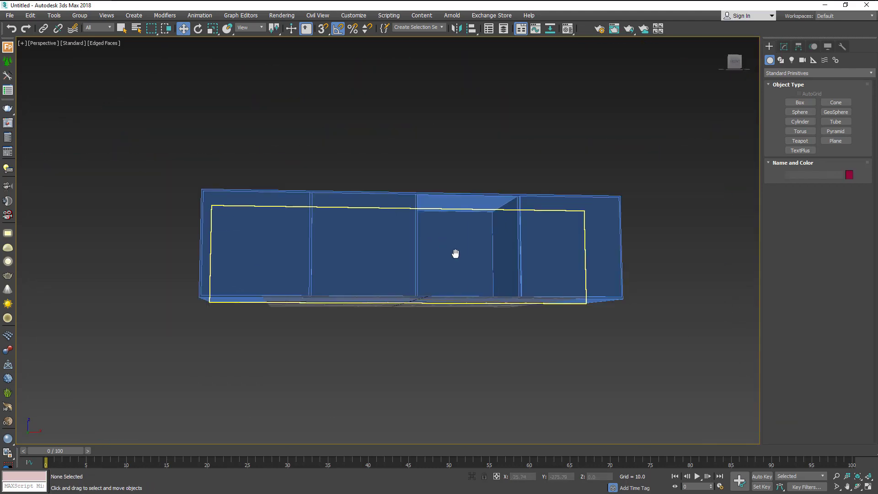
scroll(456, 275, "up", 1)
scroll(458, 275, "up", 4)
scroll(471, 220, "up", 2)
scroll(484, 213, "up", 1)
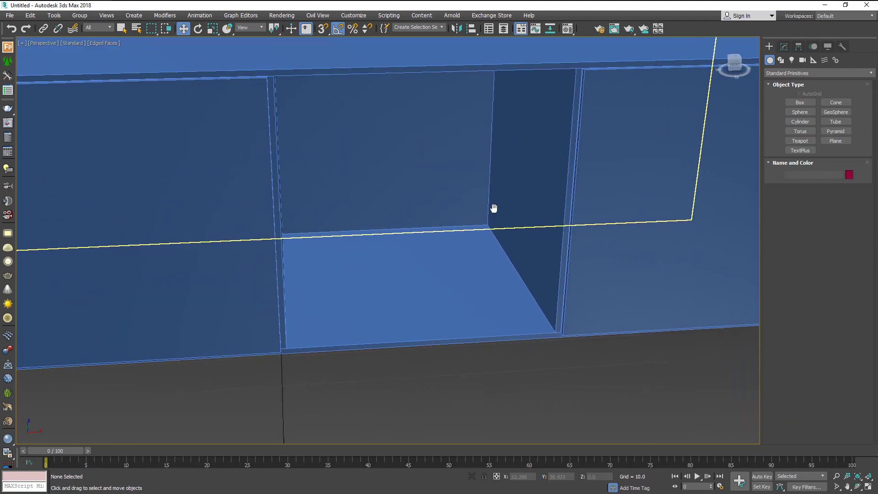
scroll(499, 206, "up", 1)
scroll(508, 206, "down", 3)
scroll(471, 229, "down", 2)
scroll(444, 254, "down", 3)
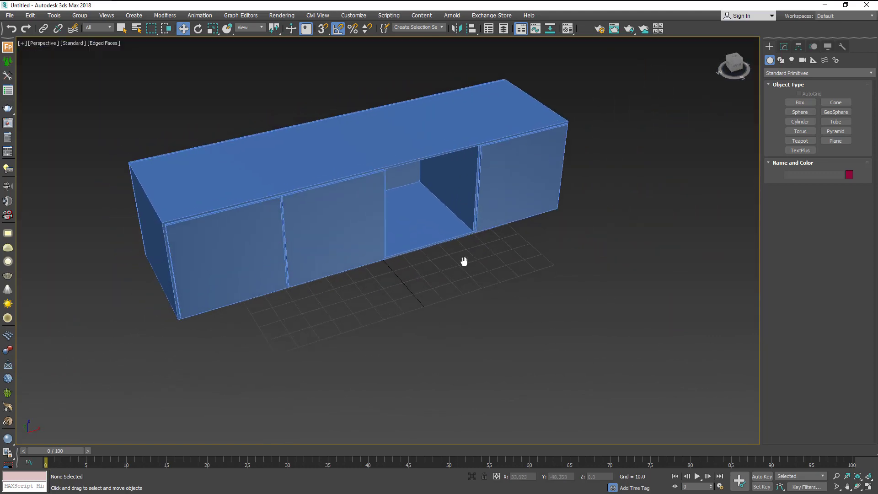
scroll(473, 314, "up", 3)
scroll(557, 366, "down", 1)
- Maximize the Front viewport zoomed on the open compartment and start the Box tool
mouse_move(557, 366)
middle_mouse_down("alt")
mouse_move(529, 328)
mouse_move(540, 351)
mouse_move(548, 278)
mouse_move(507, 411)
mouse_move(539, 406)
middle_mouse_up("alt")
scroll(540, 363, "down", 4)
middle_click_drag(540, 363, 541, 290)
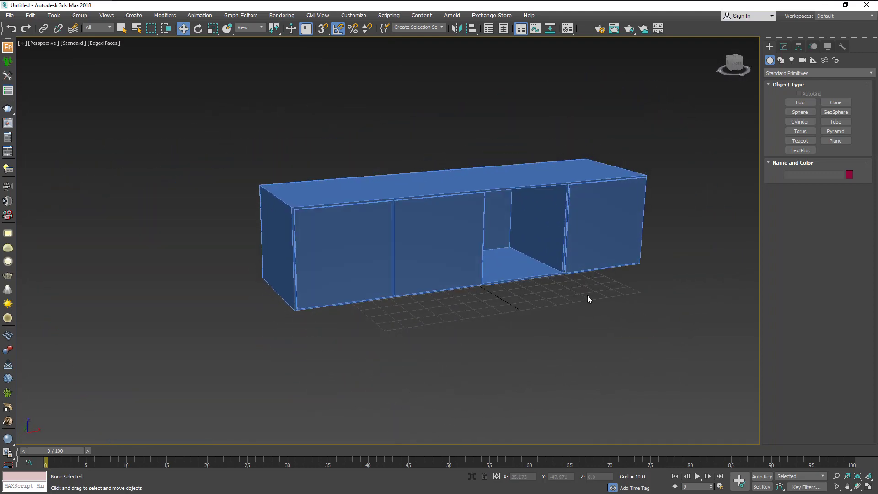
left_click(868, 487)
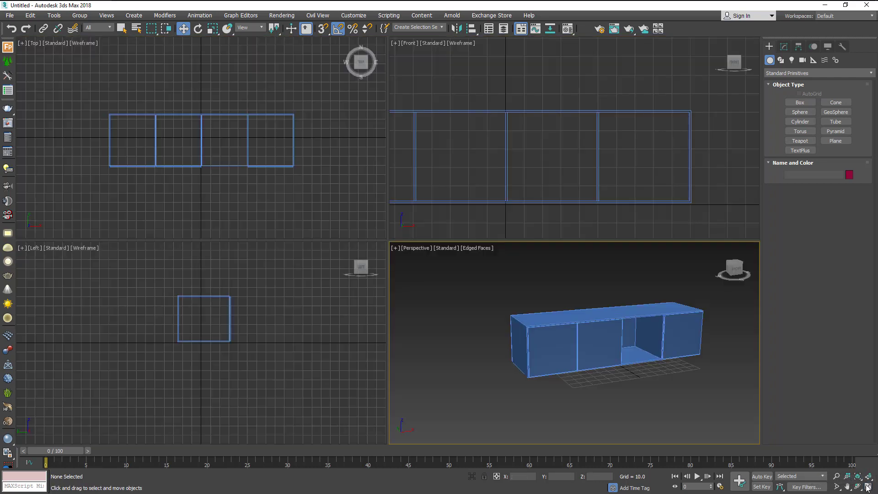
left_click(527, 159)
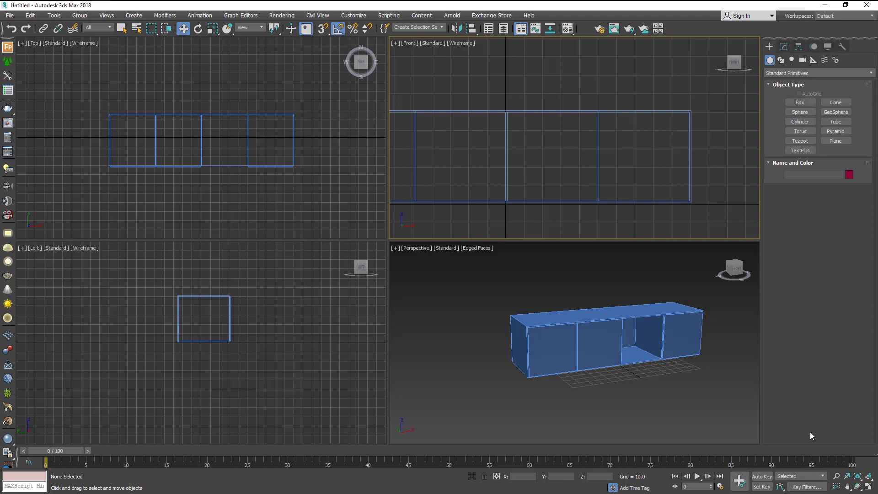
left_click(868, 487)
scroll(295, 230, "up", 2)
scroll(295, 230, "up", 2)
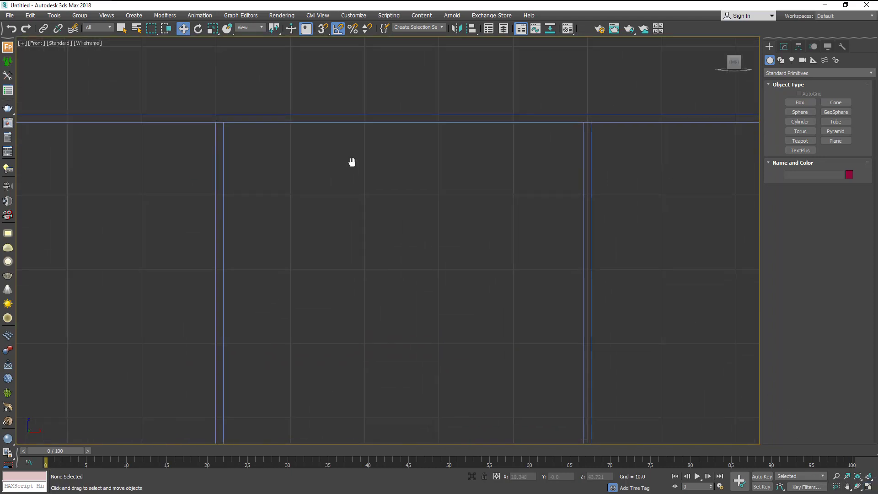
scroll(351, 161, "down", 2)
left_click(792, 104)
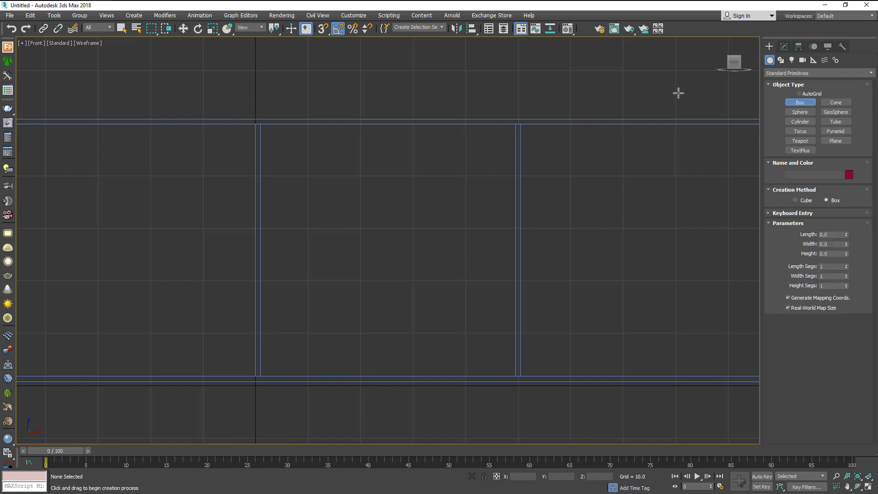
- Draw a snapped 48-long box across the open compartment with Height 1.0 and Width 24.0
left_click(322, 29)
mouse_move(261, 125)
left_mouse_down()
mouse_move(444, 373)
mouse_move(507, 375)
left_mouse_up()
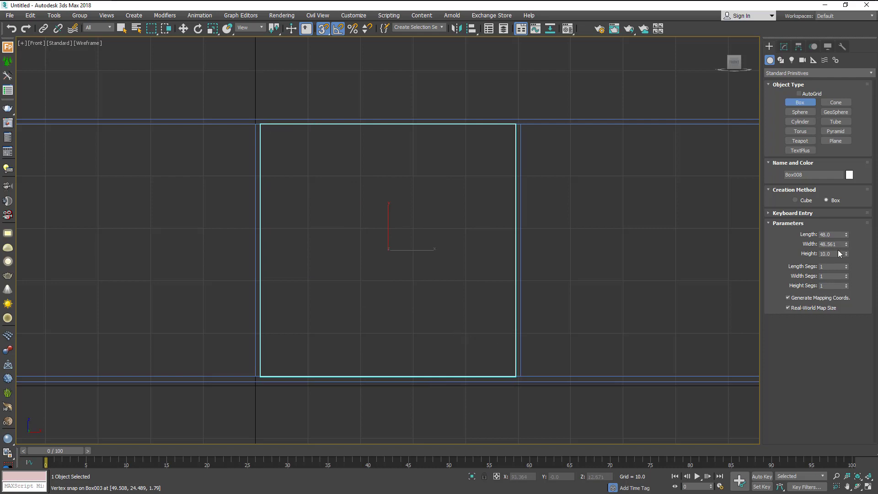
type("1")
key("Return")
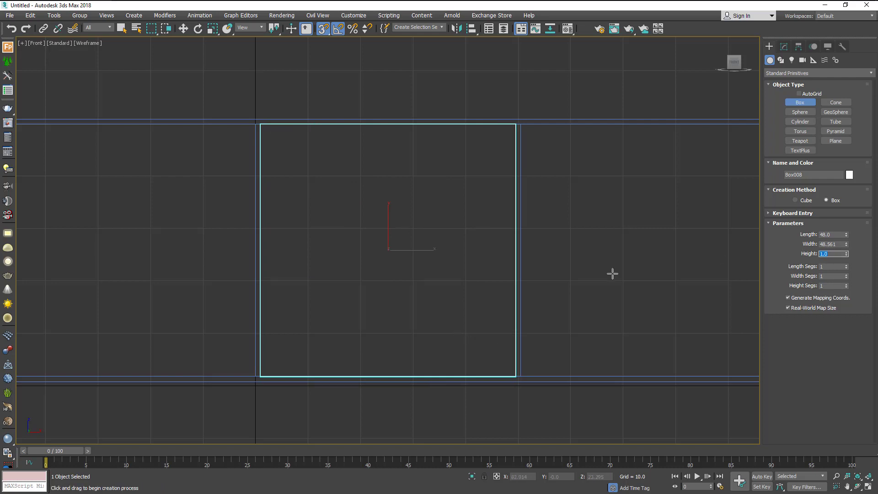
left_click_drag(846, 243, 842, 262)
key("ctrl+z")
type("4")
key("Return")
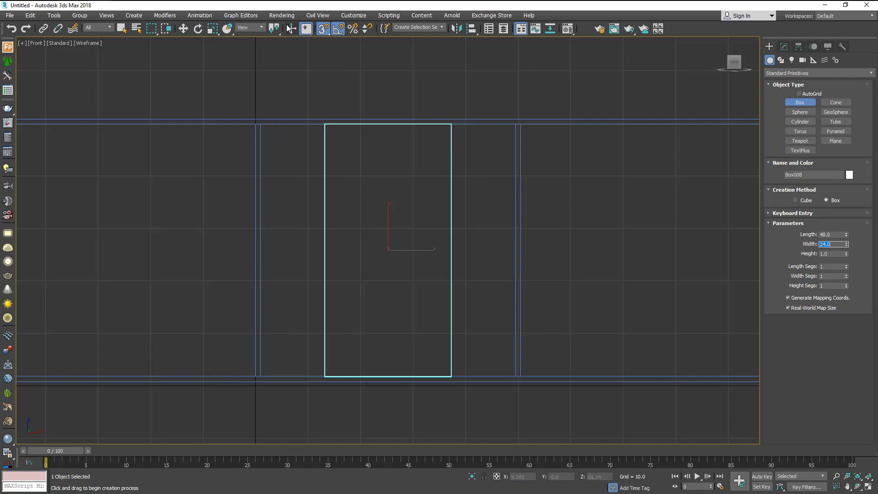
left_click(183, 28)
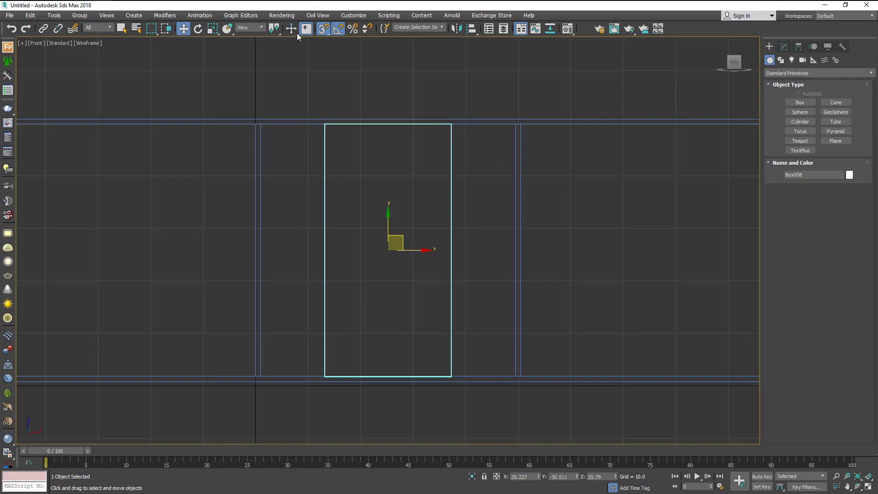
- Snap the new panel against the compartment's left side and check its alignment in perspective
left_click_drag(326, 125, 266, 125)
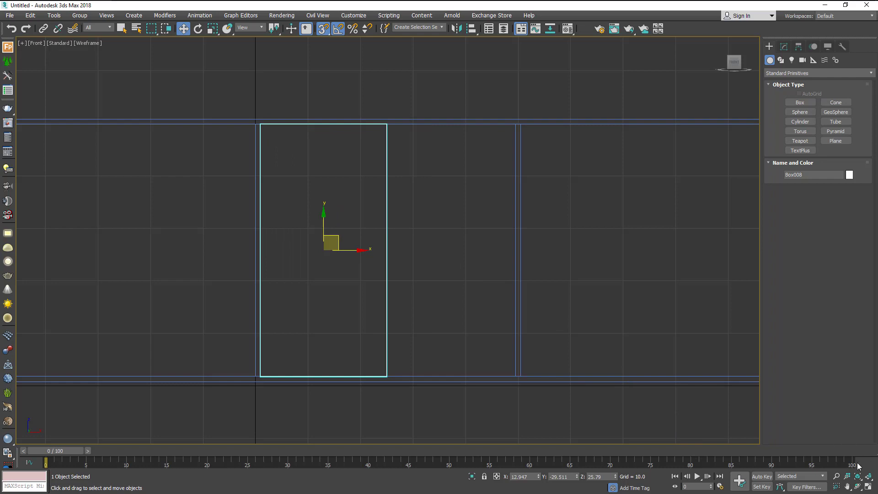
left_click(868, 488)
scroll(631, 336, "up", 5)
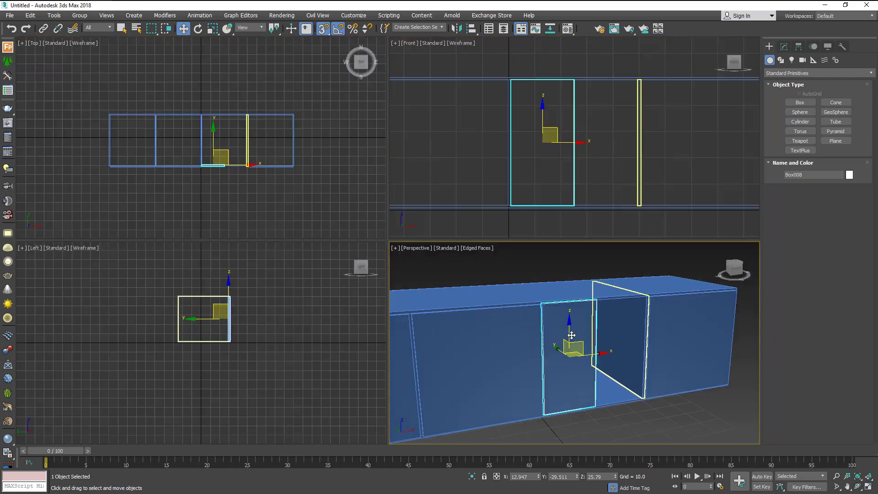
scroll(569, 340, "up", 4)
mouse_move(569, 339)
middle_mouse_down("alt")
mouse_move(574, 360)
mouse_move(518, 312)
middle_mouse_up("alt")
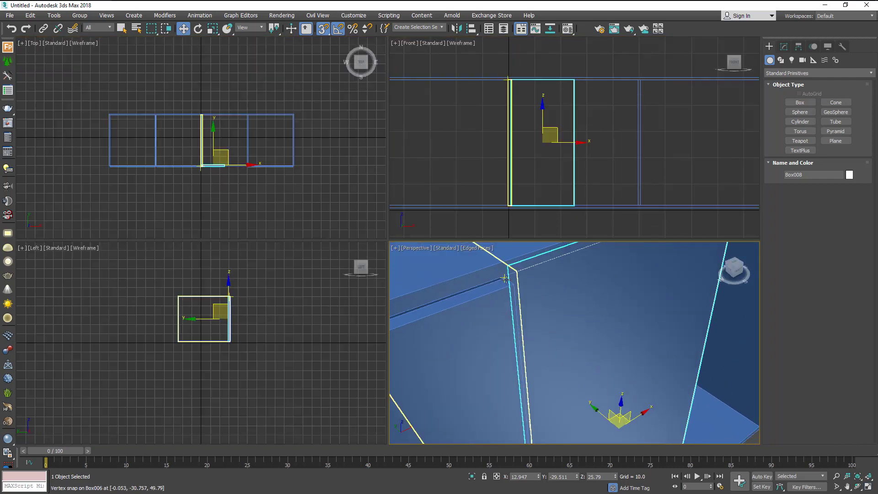
middle_click_drag(507, 275, 506, 303, "alt")
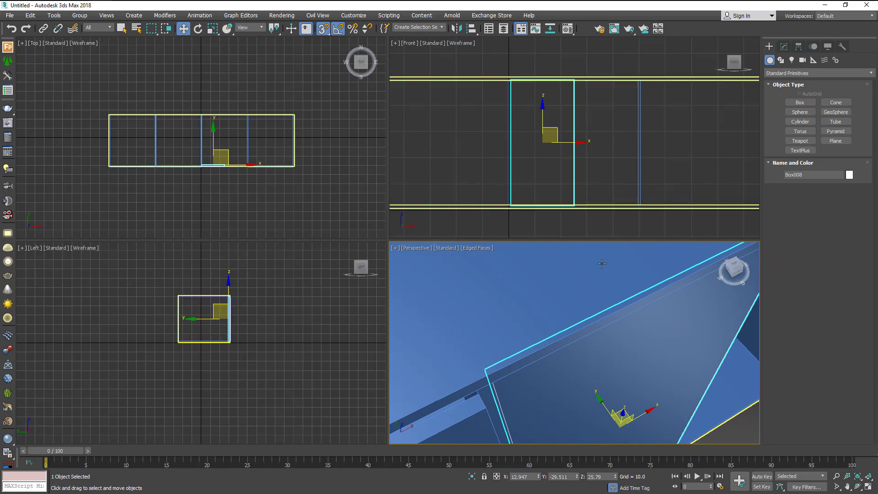
left_click(868, 487)
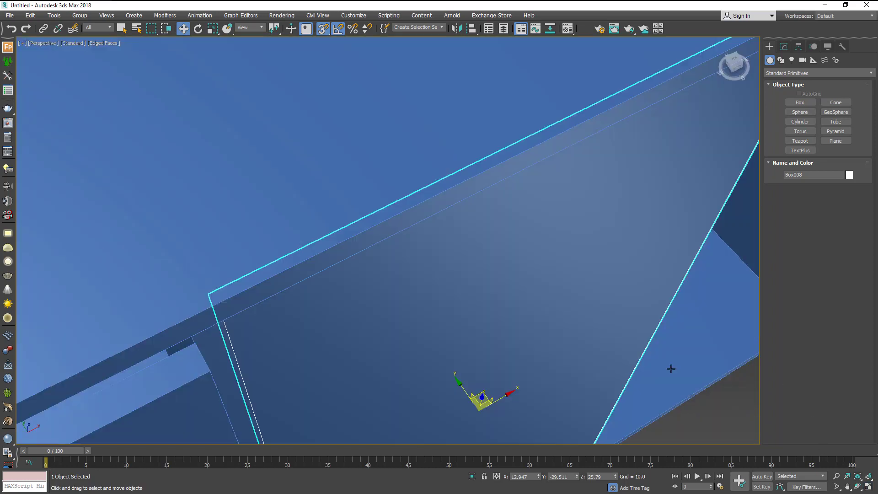
scroll(398, 114, "down", 5)
scroll(415, 118, "down", 2)
scroll(457, 122, "down", 2)
middle_click_drag(457, 122, 448, 137)
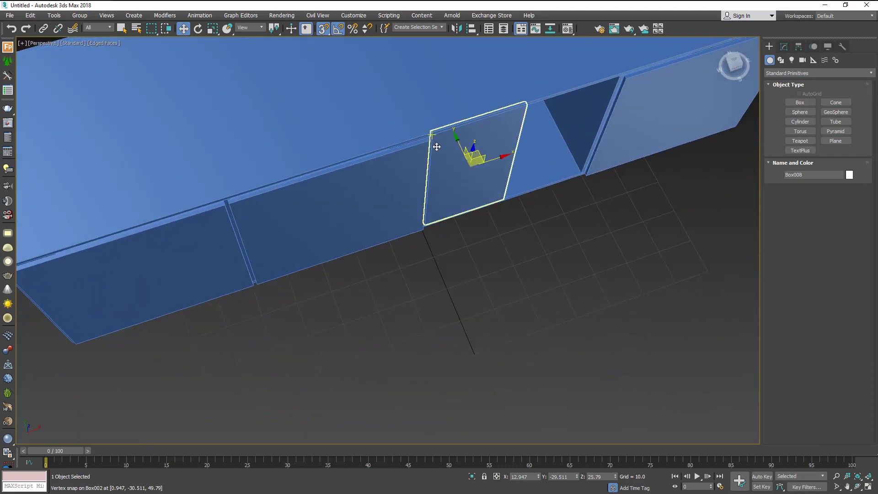
scroll(426, 107, "up", 5)
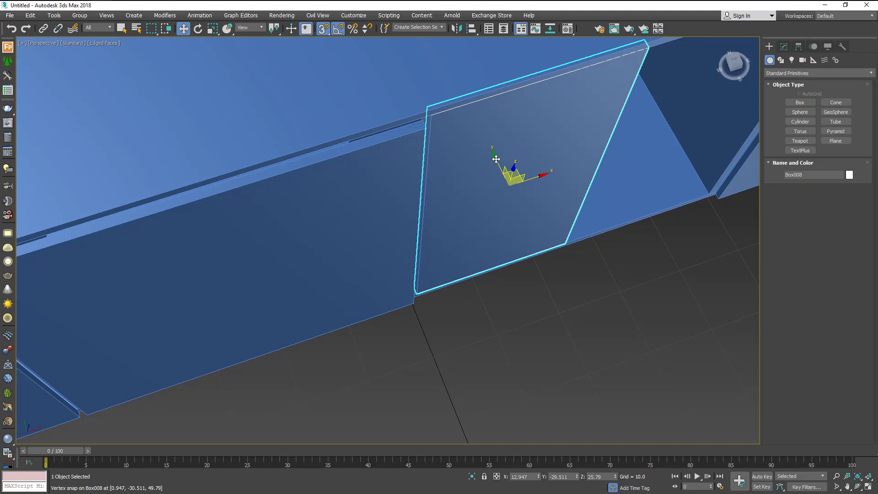
- Select three door panels and vertex-snap them onto the cabinet corner
left_click(382, 164)
scroll(389, 163, "down", 4)
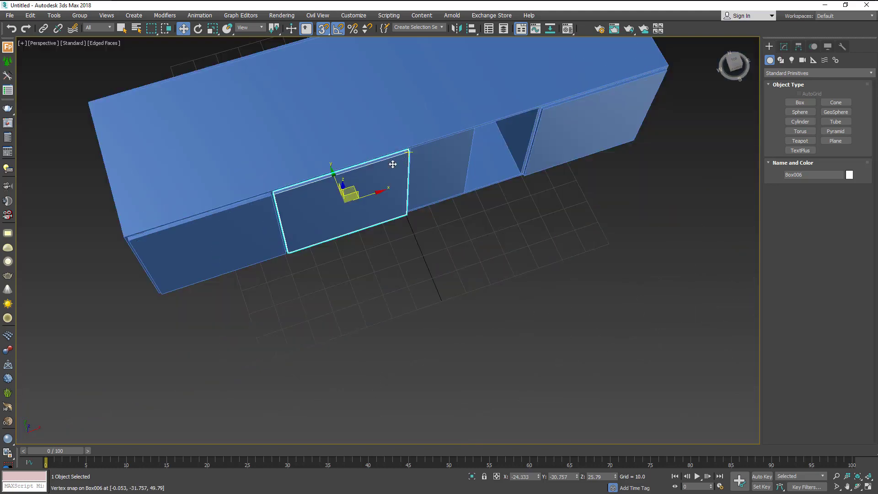
left_click(222, 222, "ctrl")
left_click(568, 139, "ctrl")
scroll(565, 128, "up", 3)
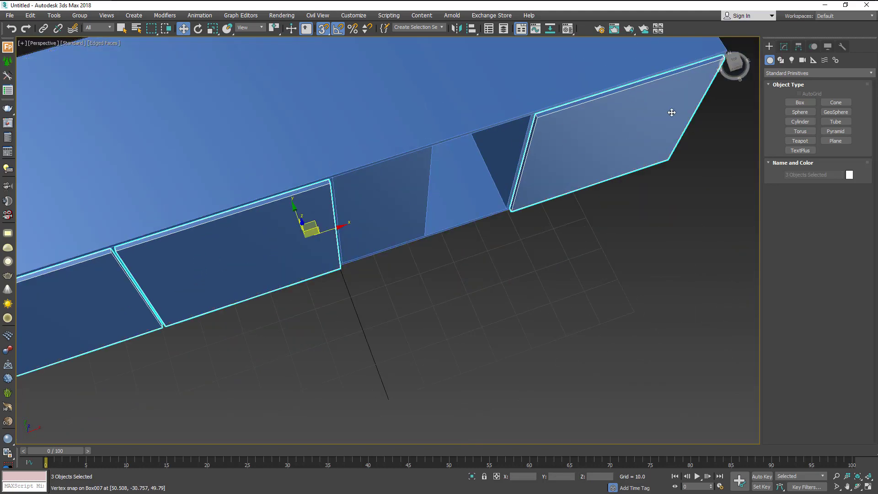
scroll(671, 112, "up", 3)
left_click_drag(298, 130, 293, 121)
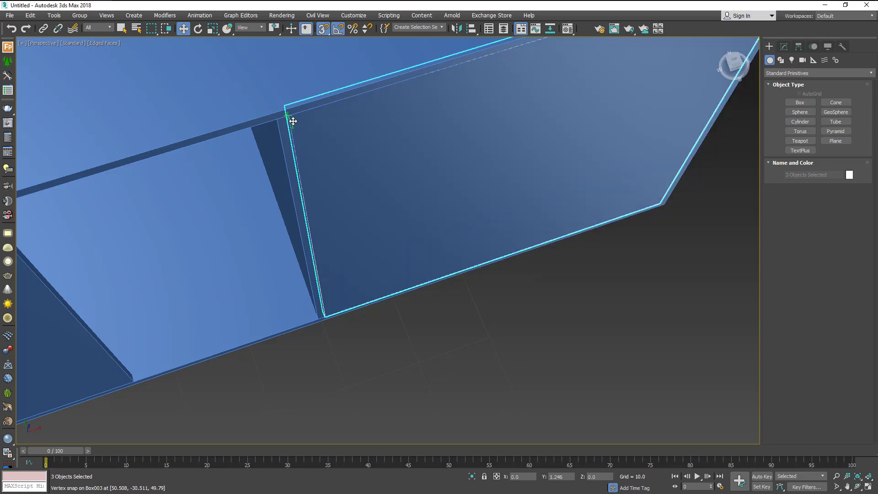
- Pan along the cabinet front and add the middle door panel to the selection
scroll(297, 126, "down", 2)
scroll(302, 130, "down", 3)
scroll(306, 132, "down", 2)
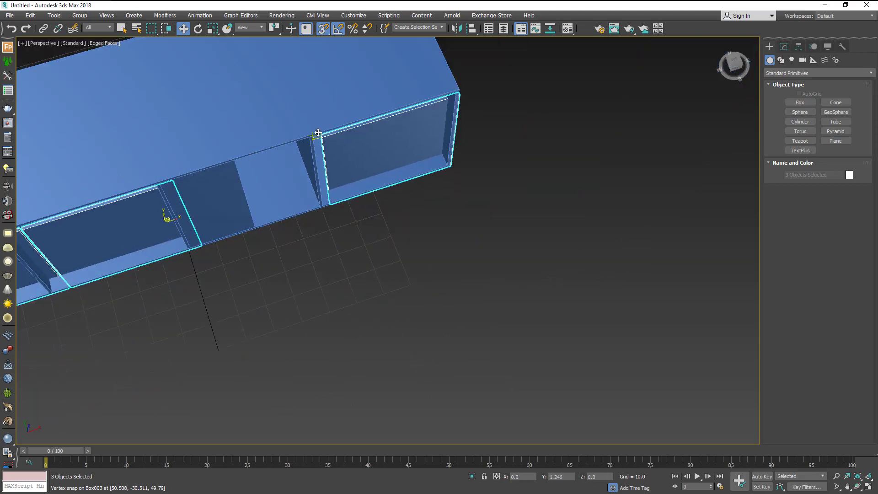
scroll(309, 133, "up", 3)
scroll(314, 140, "up", 2)
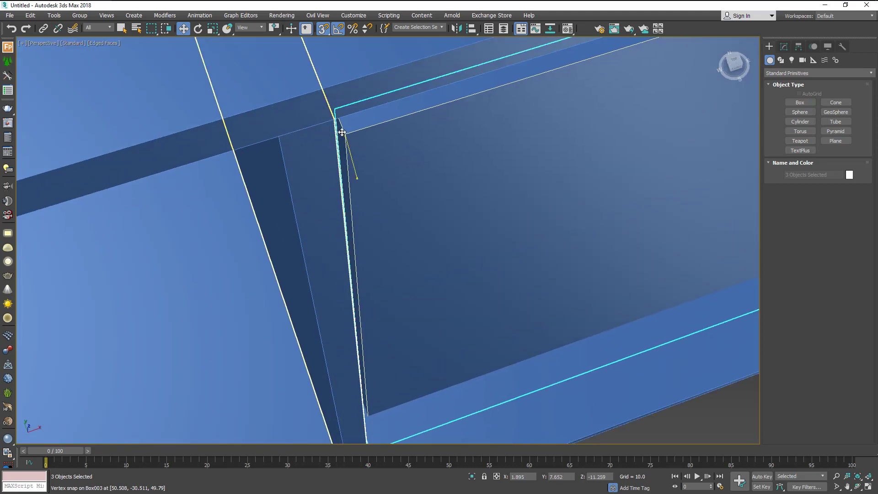
scroll(338, 123, "down", 2)
scroll(355, 125, "down", 4)
middle_click_drag(355, 125, 494, 133)
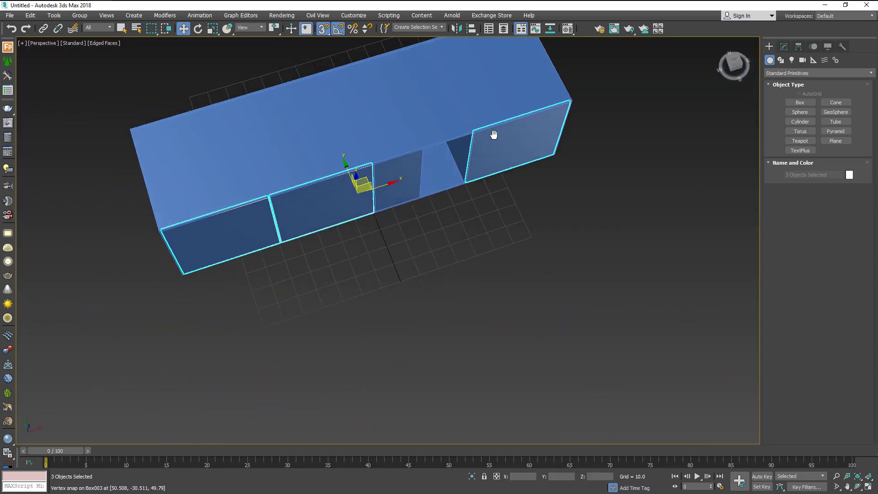
scroll(274, 203, "up", 5)
scroll(274, 203, "down", 2)
scroll(274, 202, "down", 2)
scroll(277, 180, "down", 2)
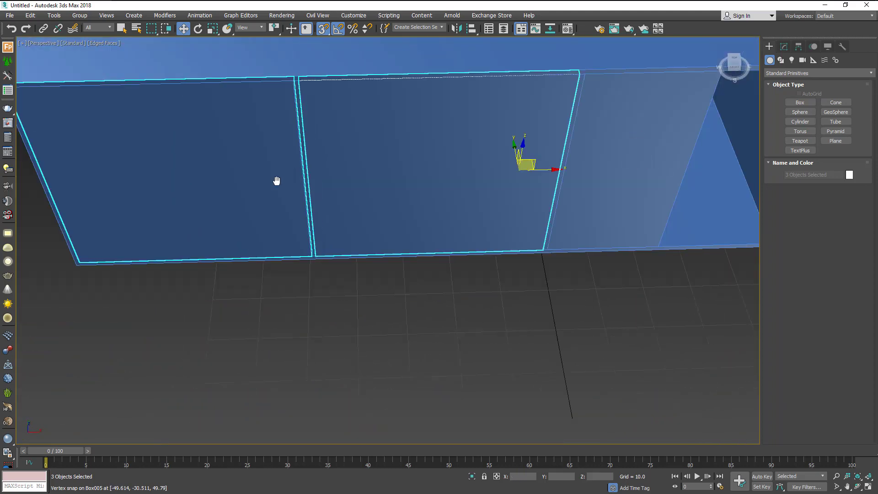
mouse_move(276, 180)
middle_mouse_down()
mouse_move(269, 201)
mouse_move(365, 177)
middle_mouse_up()
scroll(469, 151, "up", 3)
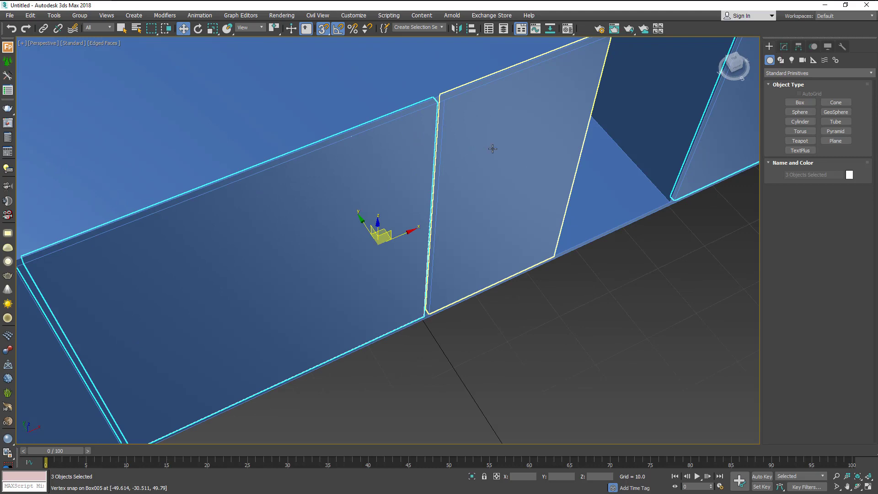
left_click(492, 149, "ctrl")
- With snaps on, slide all four door panels flush along Y, then deselect
left_click(323, 29)
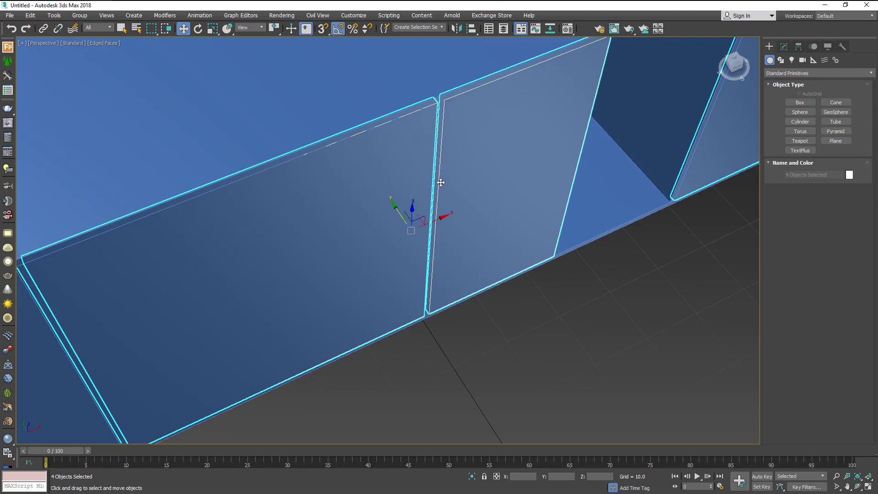
left_click_drag(403, 213, 410, 218)
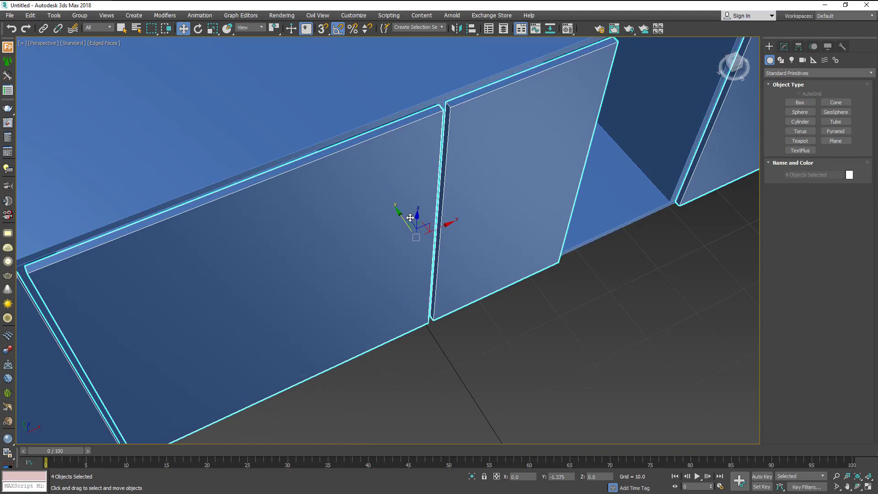
left_click(553, 298)
mouse_move(544, 290)
middle_mouse_down("alt")
mouse_move(512, 289)
mouse_move(526, 255)
mouse_move(571, 319)
middle_mouse_up("alt")
scroll(511, 275, "down", 5)
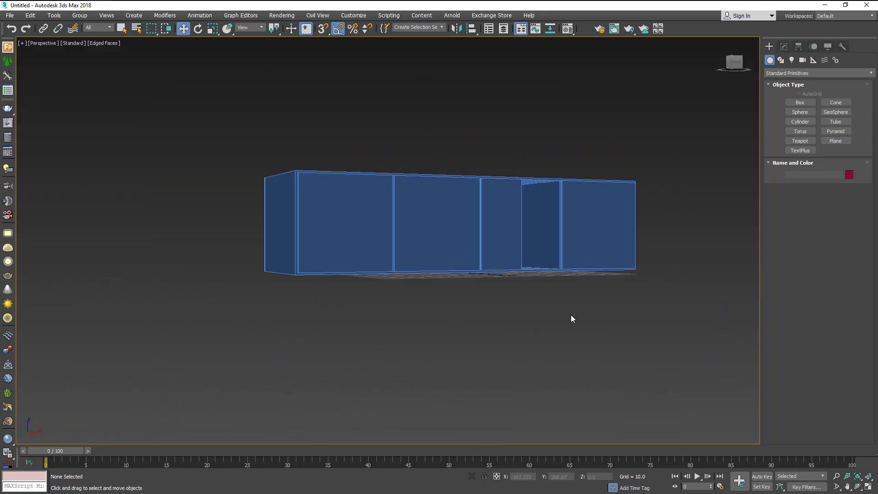
- Shift-rotate a copy of divider Box003 by 90° so it lies flat as a shelf
scroll(522, 226, "up", 2)
middle_click_drag(522, 226, 479, 245, "alt")
scroll(296, 210, "up", 3)
scroll(284, 204, "up", 2)
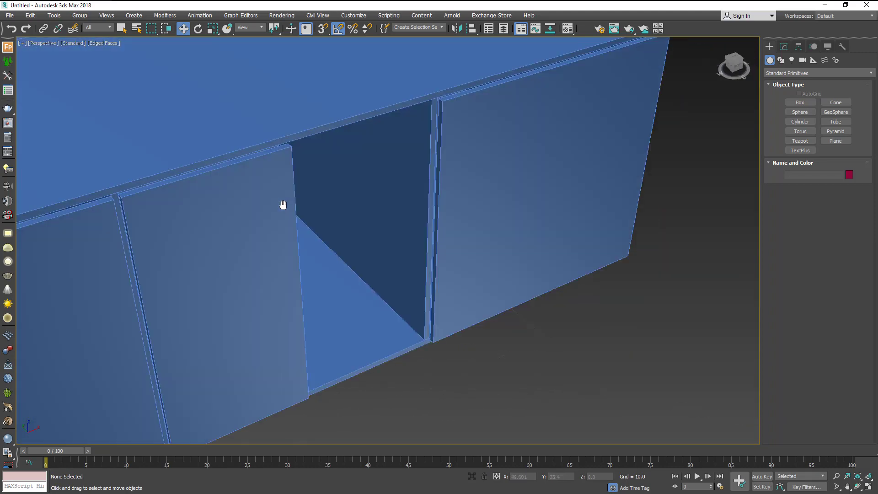
middle_click_drag(284, 204, 244, 193, "alt")
scroll(326, 198, "down", 3)
mouse_move(303, 224)
middle_mouse_down("alt")
mouse_move(322, 210)
mouse_move(311, 216)
middle_mouse_up("alt")
left_click(306, 201)
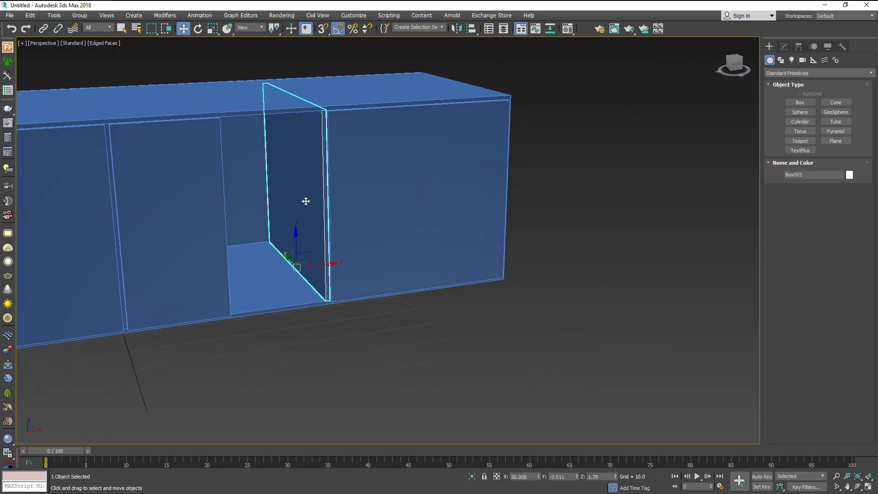
left_click(200, 29)
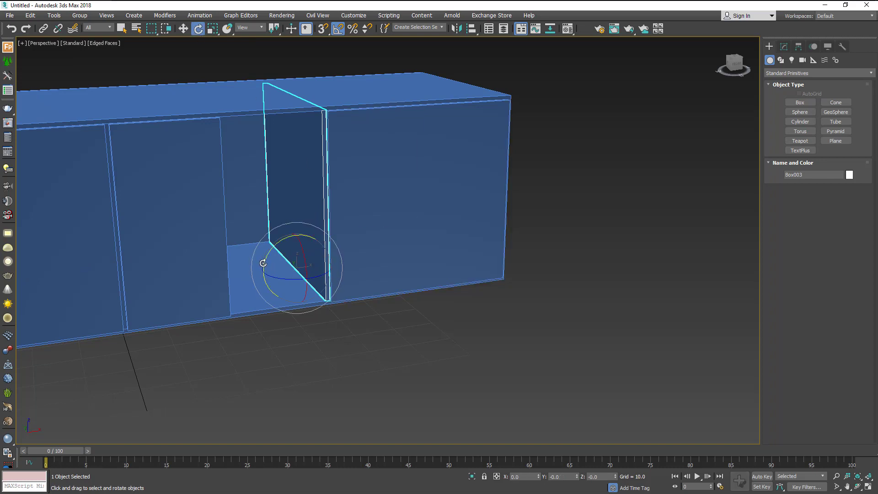
left_click_drag(270, 269, 306, 235, "shift")
left_click(446, 295)
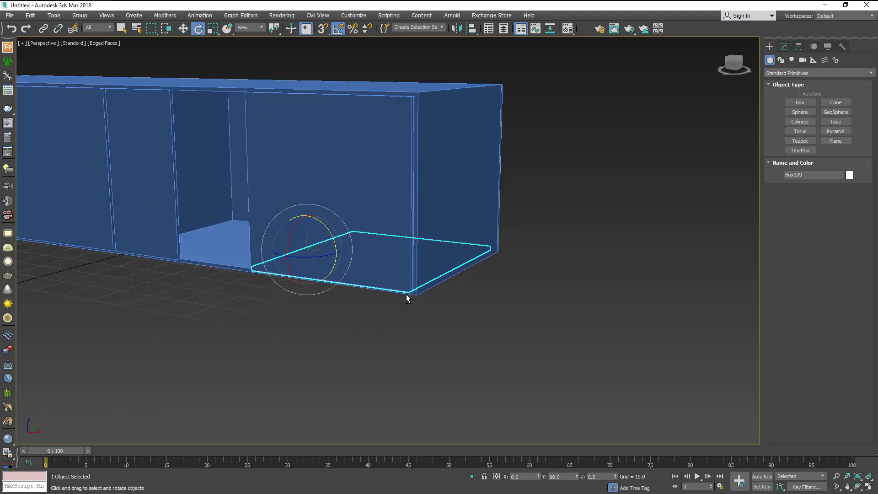
- Hide the right door panel Box007 and select the new flat shelf Box009
middle_click_drag(406, 297, 437, 305, "alt")
mouse_move(435, 297)
middle_mouse_down("alt")
mouse_move(450, 303)
mouse_move(369, 226)
middle_mouse_up("alt")
left_click(185, 29)
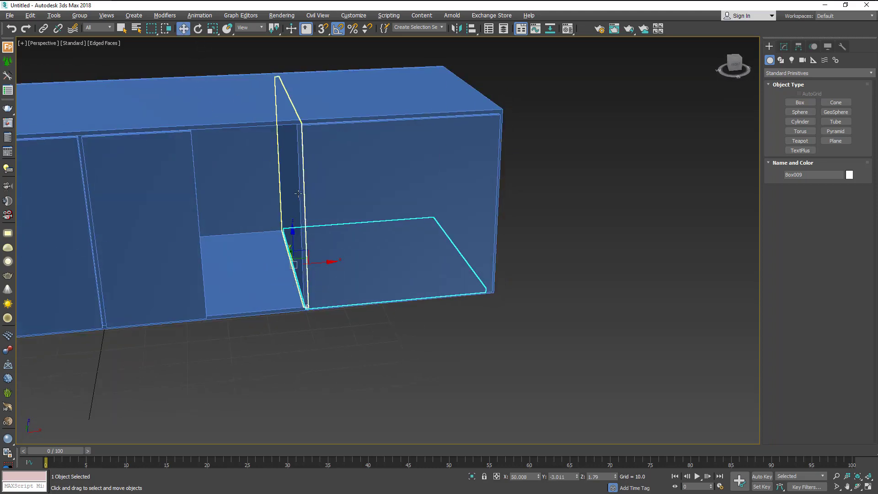
left_click(295, 195)
mouse_move(297, 212)
middle_mouse_down("alt")
mouse_move(308, 229)
mouse_move(327, 205)
mouse_move(326, 190)
mouse_move(323, 219)
mouse_move(310, 239)
middle_mouse_up("alt")
left_click(396, 225)
right_click(396, 225)
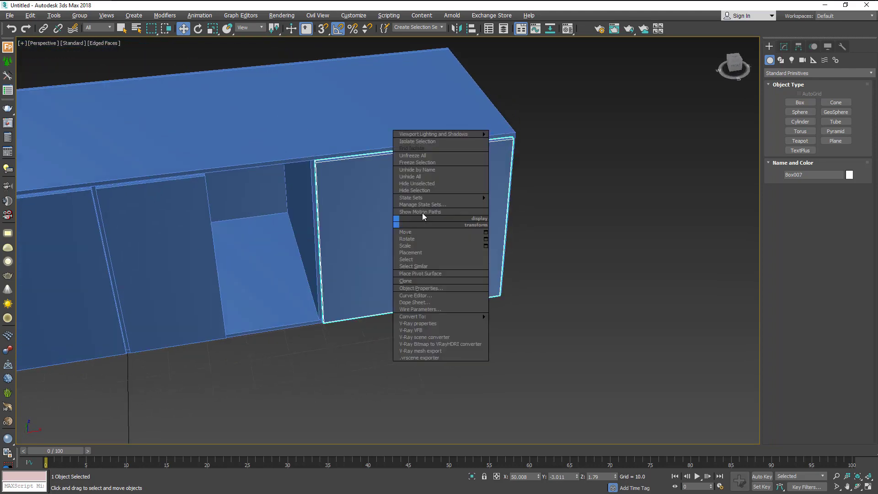
left_click(430, 191)
left_click(395, 264)
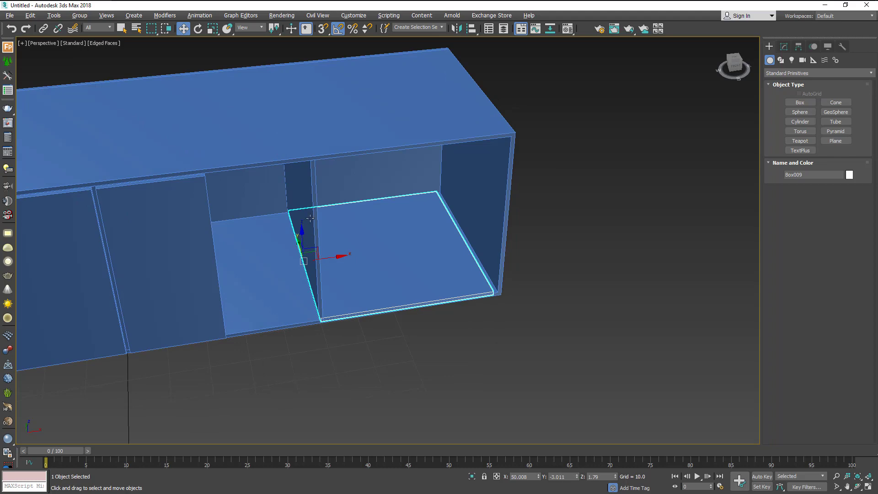
mouse_move(310, 219)
middle_mouse_down("alt")
mouse_move(311, 238)
mouse_move(321, 215)
middle_mouse_up("alt")
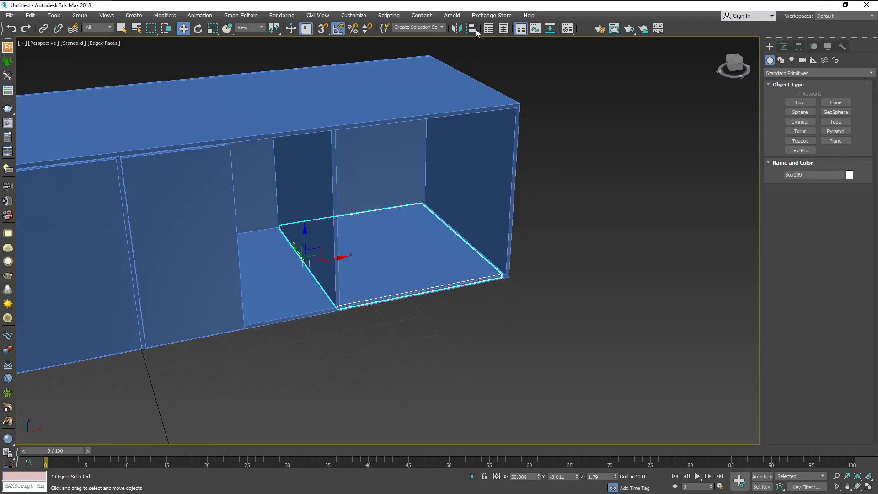
- Align Box009 to divider Box003 on X/Y/Z, shelf pivot point to the divider's center
left_click(476, 30)
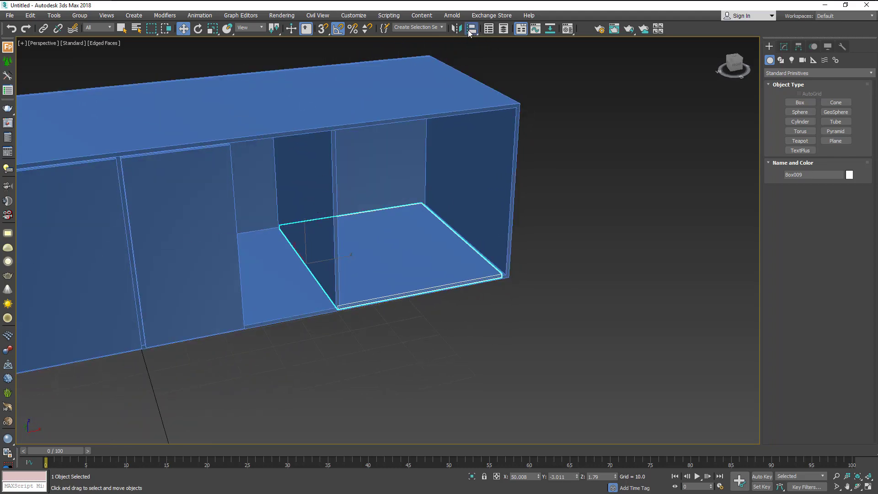
left_click(331, 200)
left_click_drag(427, 157, 552, 157)
left_click(538, 217)
left_click(588, 216)
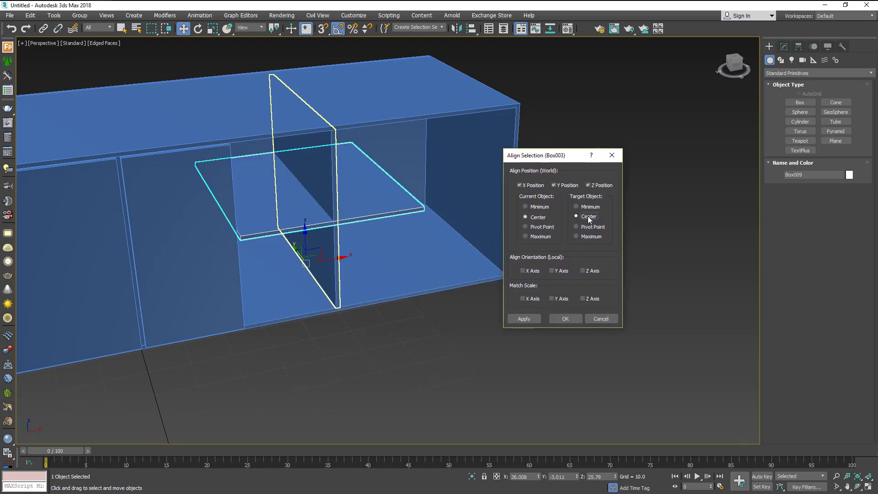
left_click(537, 227)
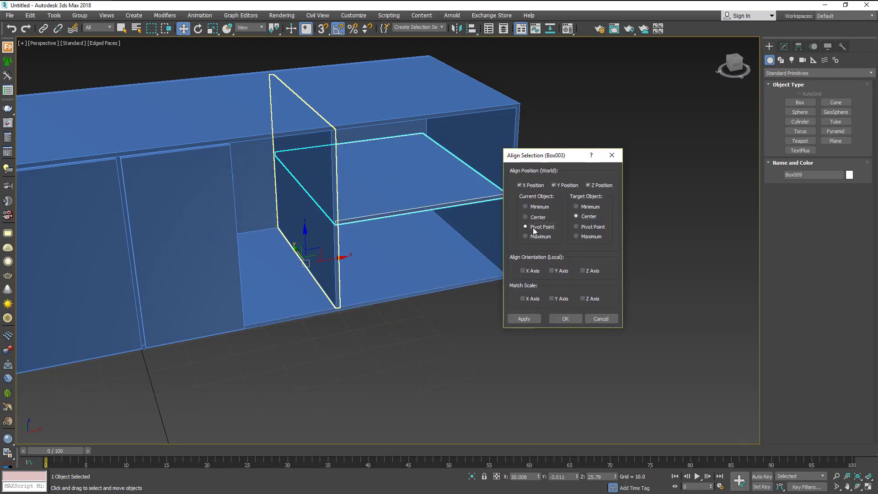
- Confirm the shelf alignment and orbit to look down at the shelf
left_click(565, 318)
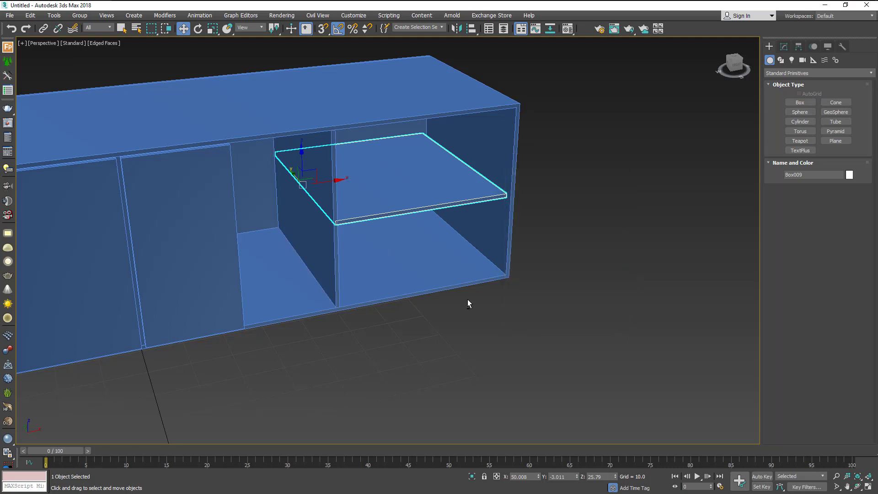
middle_click_drag(468, 300, 442, 290, "alt")
scroll(410, 221, "up", 3)
middle_click_drag(400, 226, 397, 225, "alt")
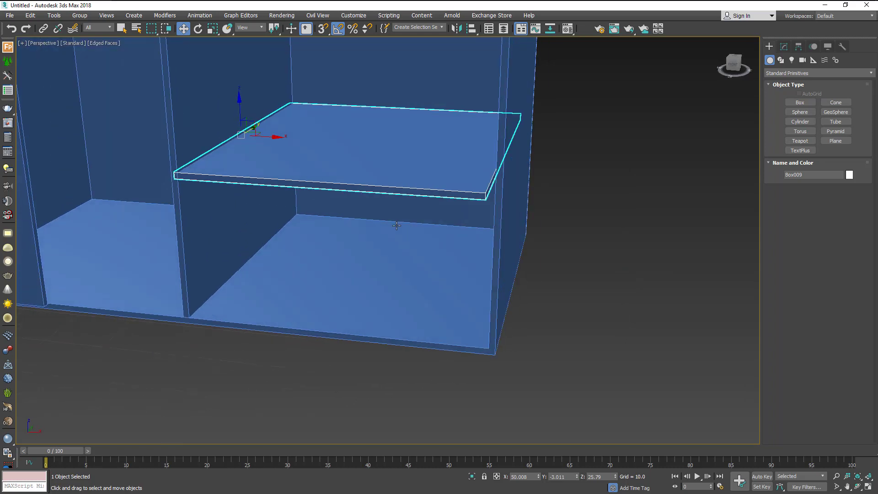
- Set Box009's Height to 50.0, deselect it, and restore the four-view layout
left_click(783, 47)
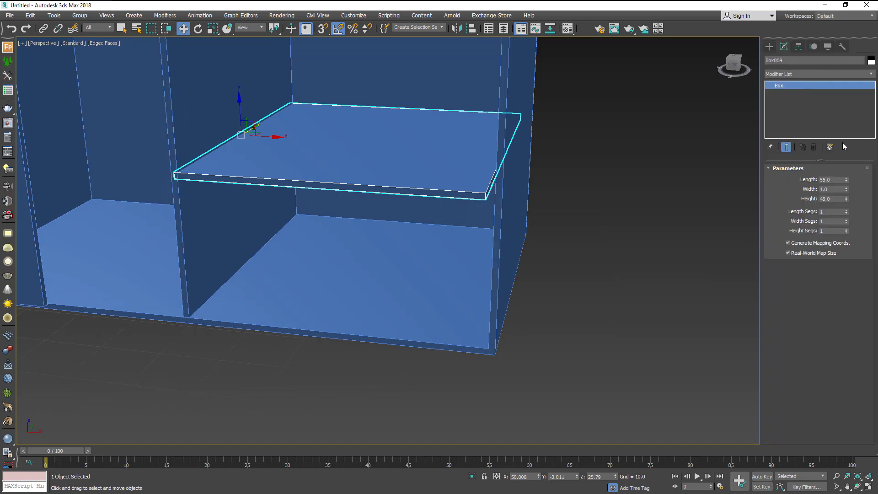
left_click_drag(847, 199, 846, 198)
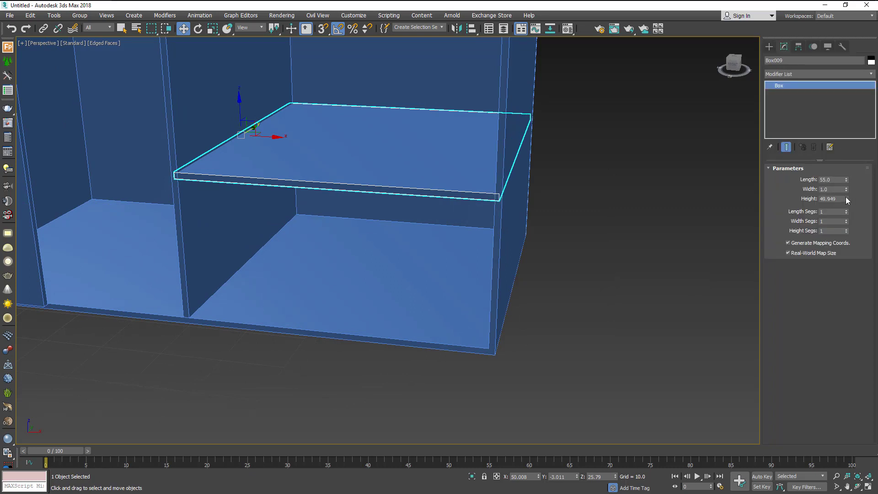
double_click(829, 199)
key("Return")
mouse_move(303, 273)
middle_mouse_down("alt")
mouse_move(342, 260)
mouse_move(339, 247)
middle_mouse_up("alt")
scroll(339, 247, "down", 3)
middle_click_drag(337, 298, 319, 290, "alt")
scroll(320, 290, "up", 3)
left_click(640, 321)
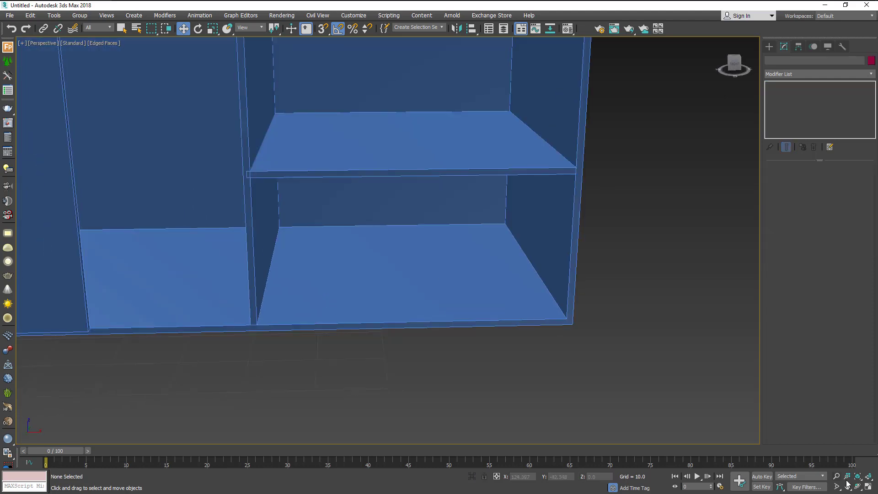
left_click(869, 488)
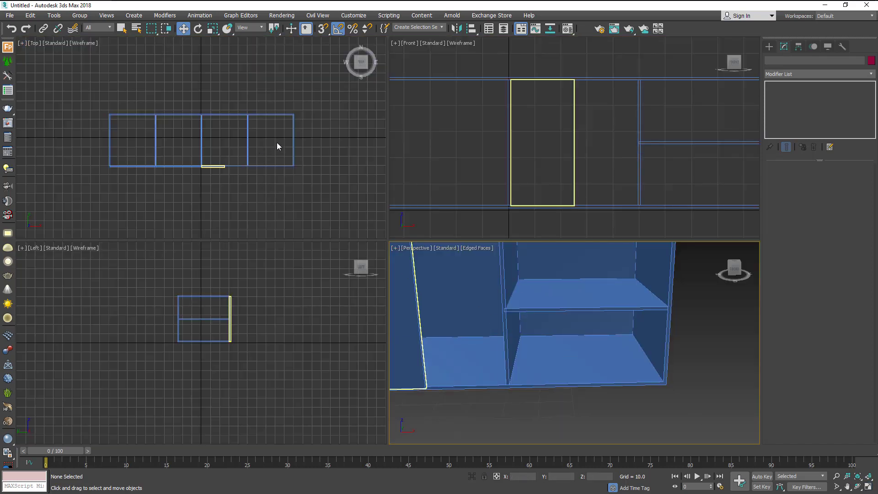
- Maximize the Front view, zoom in on the right compartment and select shelf Box009
mouse_move(549, 172)
middle_mouse_down()
mouse_move(531, 171)
mouse_move(512, 192)
middle_mouse_up()
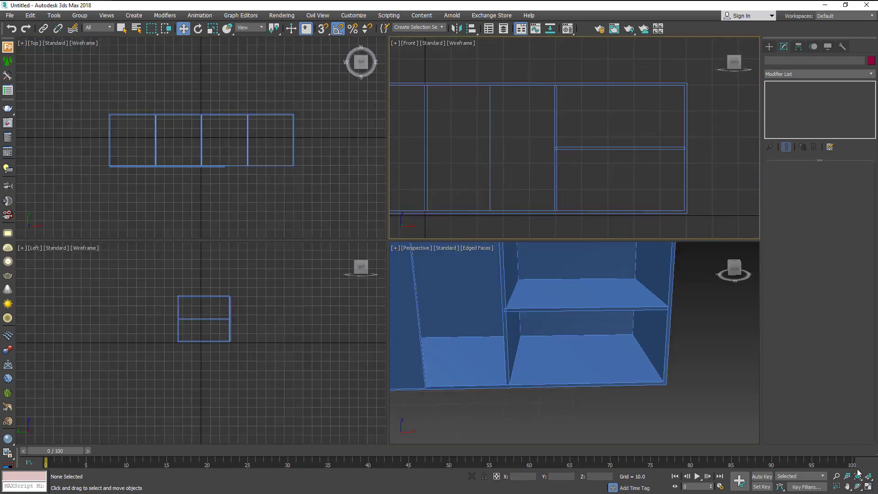
left_click(868, 488)
scroll(451, 308, "up", 4)
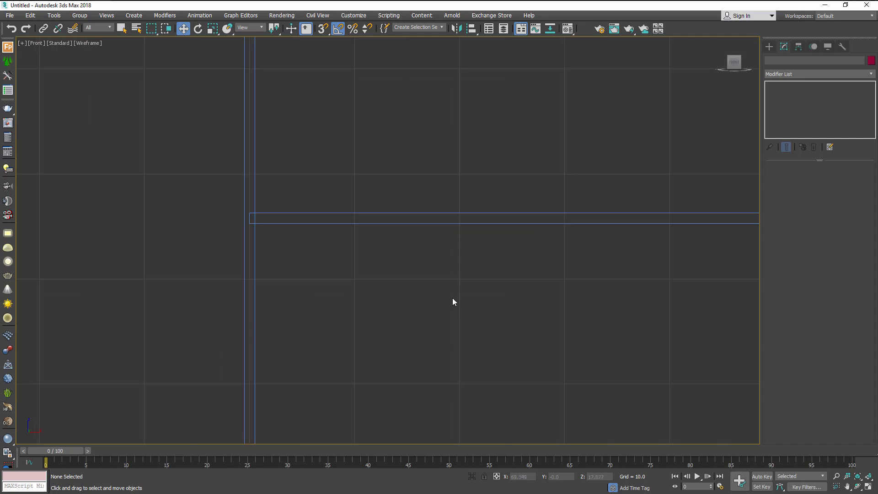
scroll(351, 259, "down", 4)
middle_click_drag(351, 259, 330, 259)
scroll(515, 243, "up", 4)
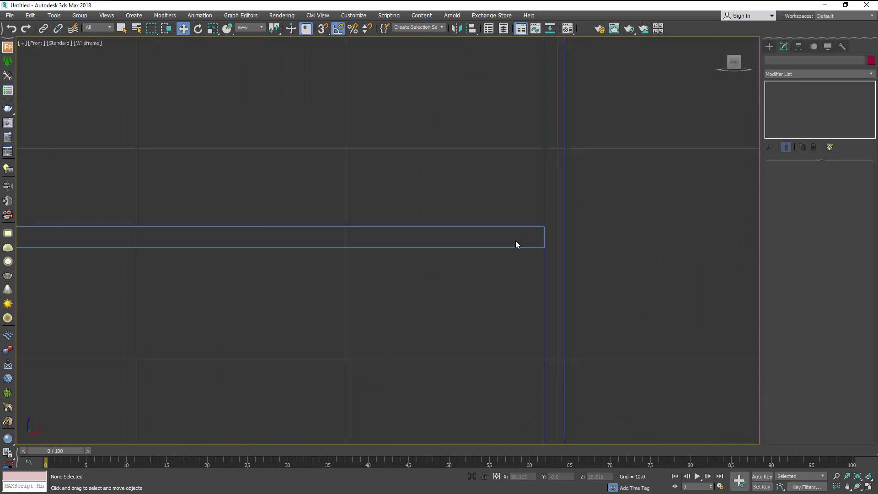
scroll(578, 242, "up", 3)
scroll(550, 241, "up", 3)
left_click(550, 243)
scroll(550, 243, "down", 2)
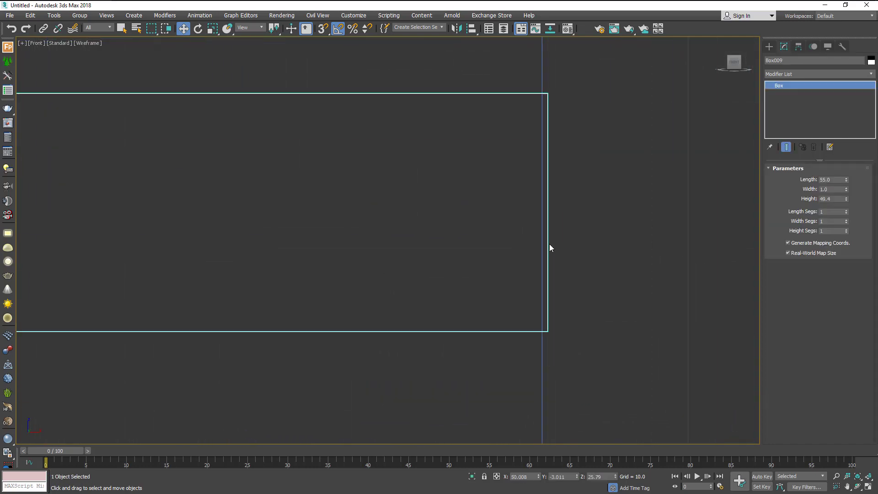
scroll(550, 244, "down", 3)
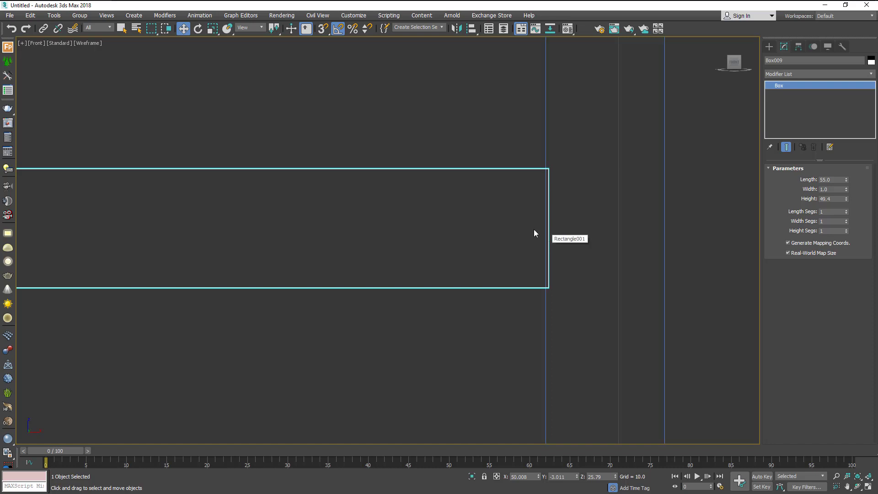
scroll(549, 245, "down", 5)
scroll(549, 244, "down", 3)
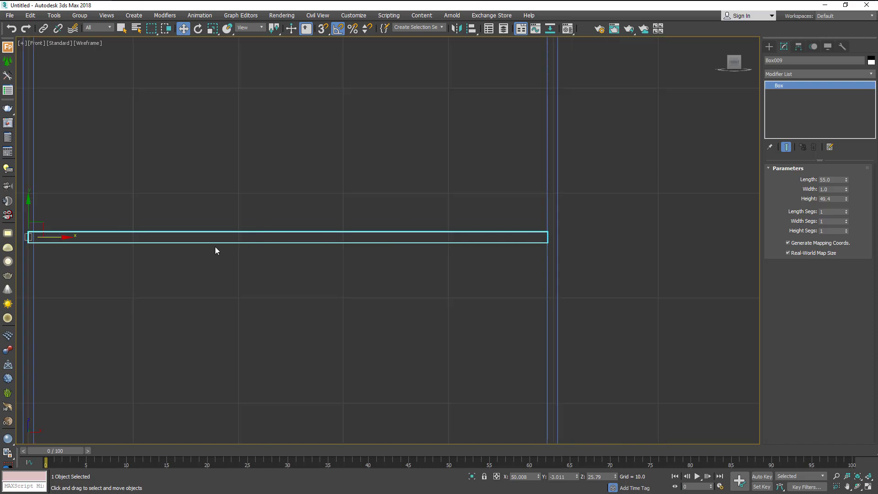
scroll(578, 146, "up", 5)
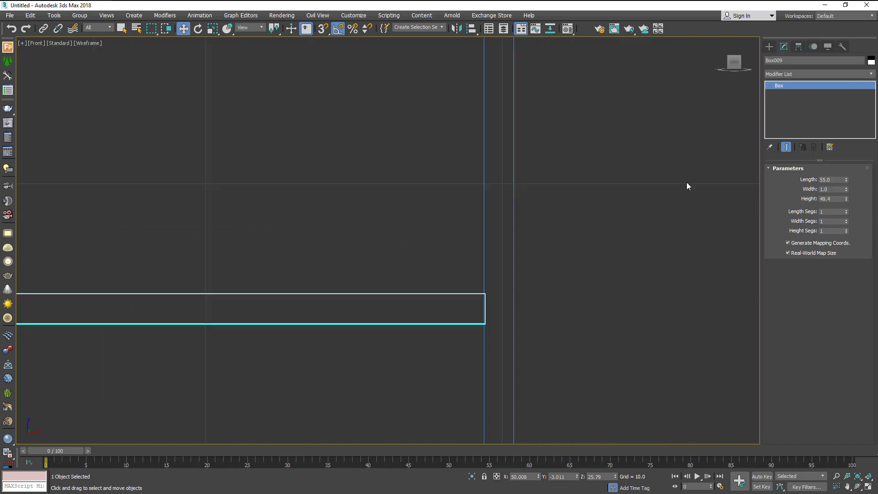
- Using Affect Pivot Only, reset Box009's pivot and move it to the plank's right end
left_click(798, 46)
left_click(815, 110)
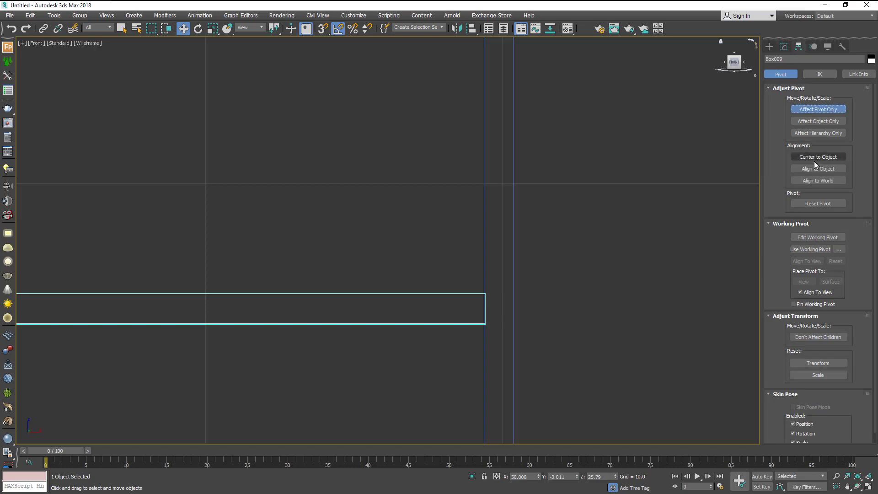
left_click(802, 205)
scroll(476, 310, "down", 3)
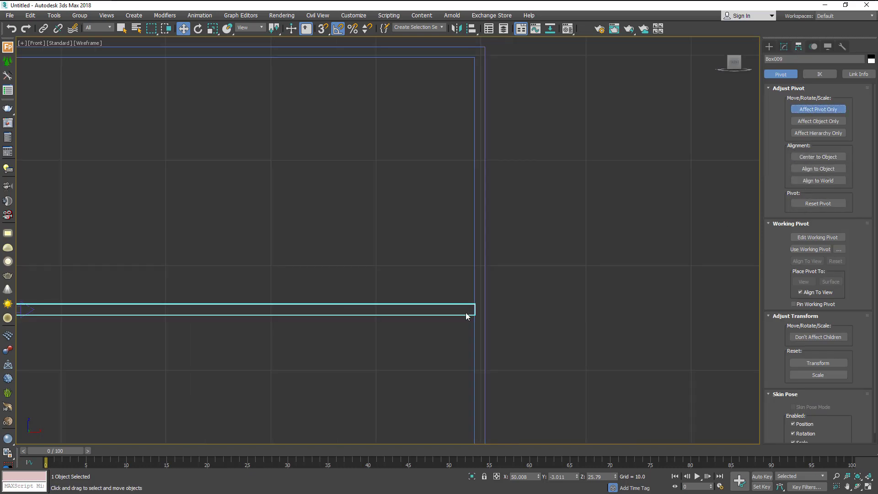
scroll(320, 316, "down", 3)
scroll(500, 324, "up", 3)
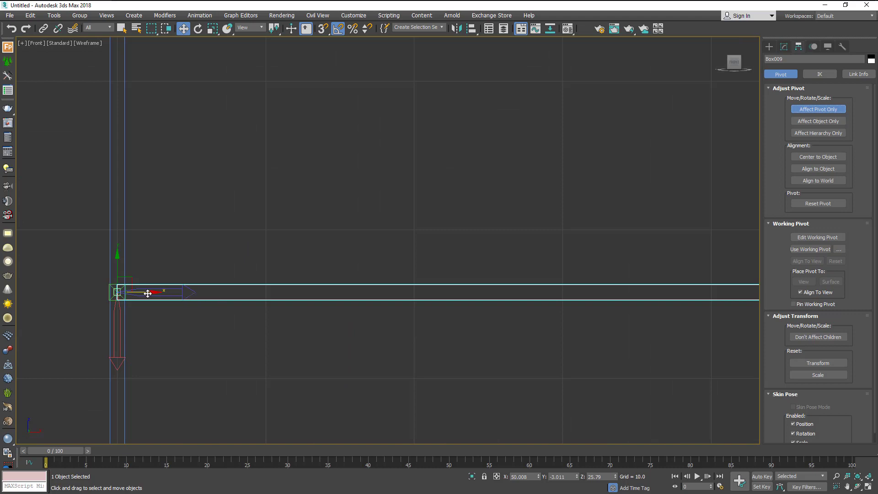
left_click_drag(147, 294, 738, 291)
middle_click_drag(653, 313, 129, 331)
left_click_drag(214, 309, 363, 309)
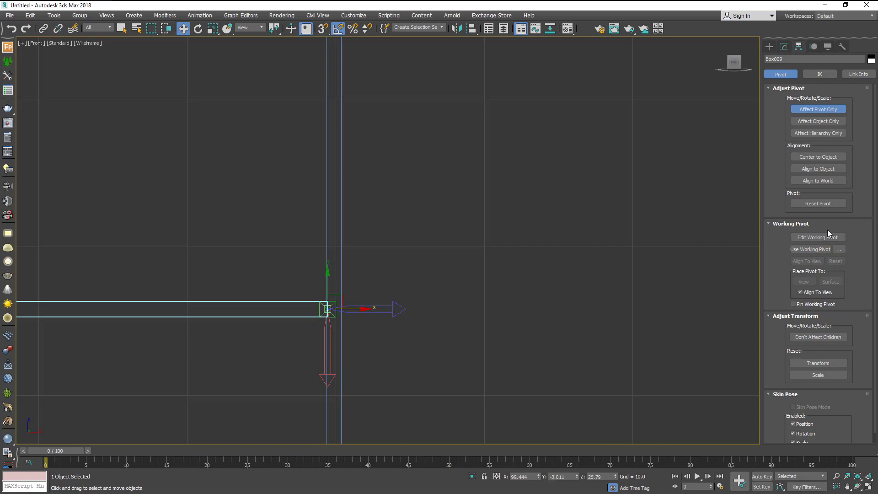
left_click(819, 108)
- Nudge the plank so its right end sits flush against the neighbouring vertical panel
scroll(280, 323, "up", 5)
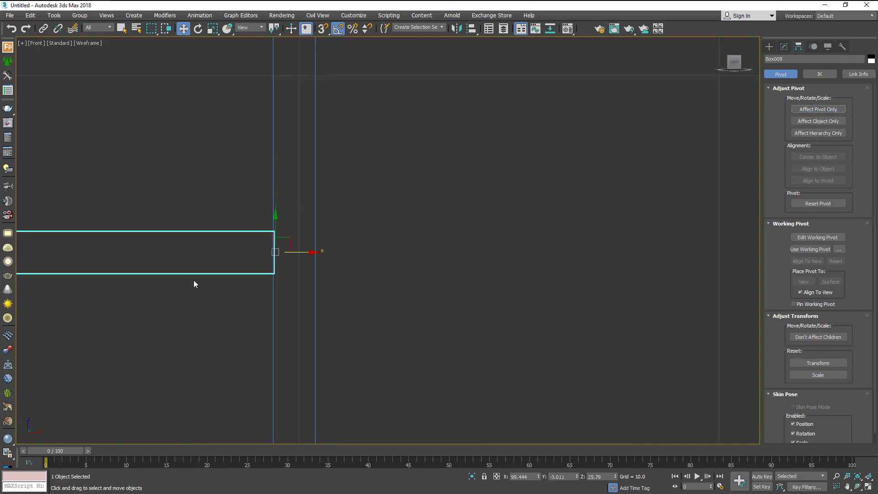
scroll(194, 285, "up", 4)
scroll(251, 202, "up", 5)
scroll(582, 359, "up", 2)
scroll(510, 366, "up", 1)
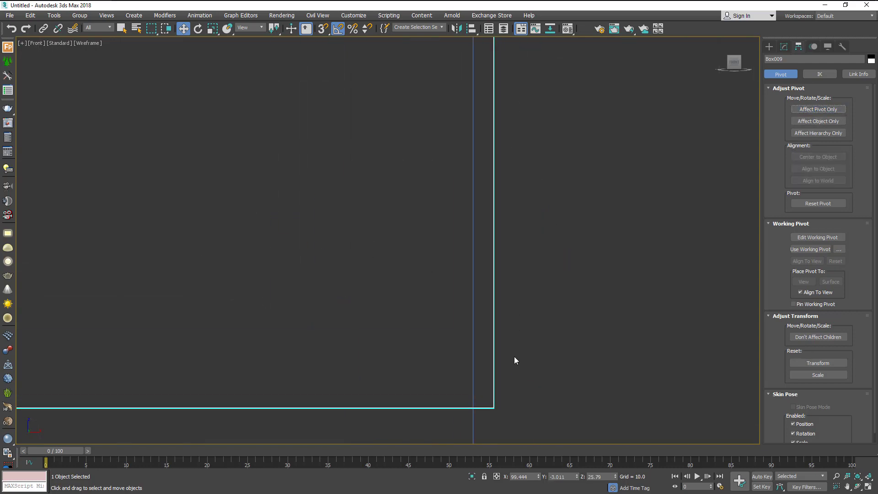
scroll(499, 330, "down", 5)
scroll(490, 245, "up", 2)
scroll(519, 180, "up", 1)
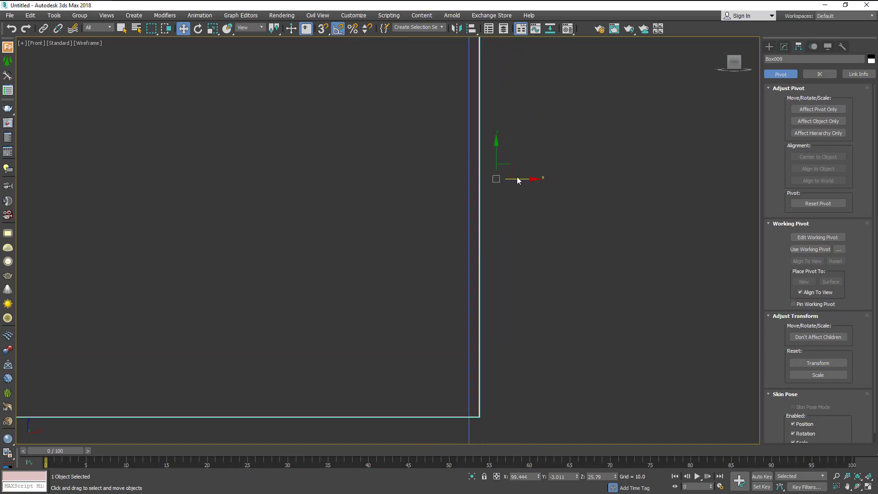
left_click_drag(517, 178, 506, 180)
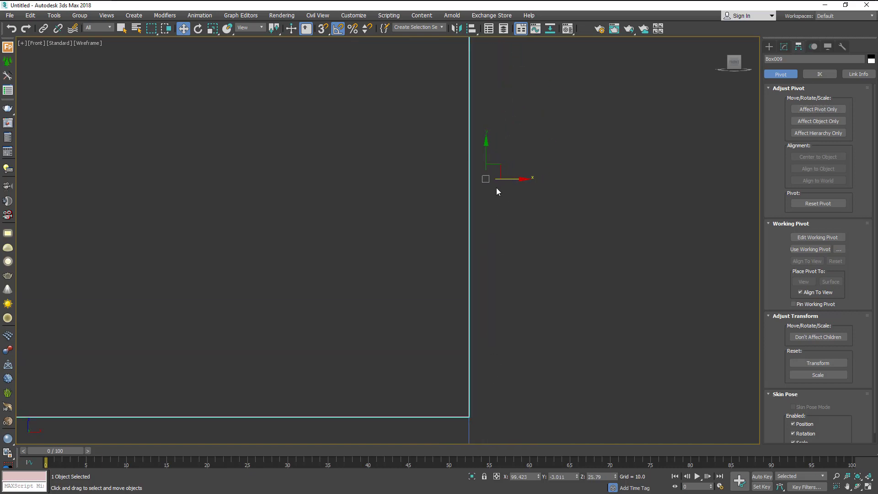
scroll(496, 188, "up", 5)
scroll(463, 172, "up", 5)
scroll(446, 161, "up", 5)
middle_click_drag(583, 140, 509, 235)
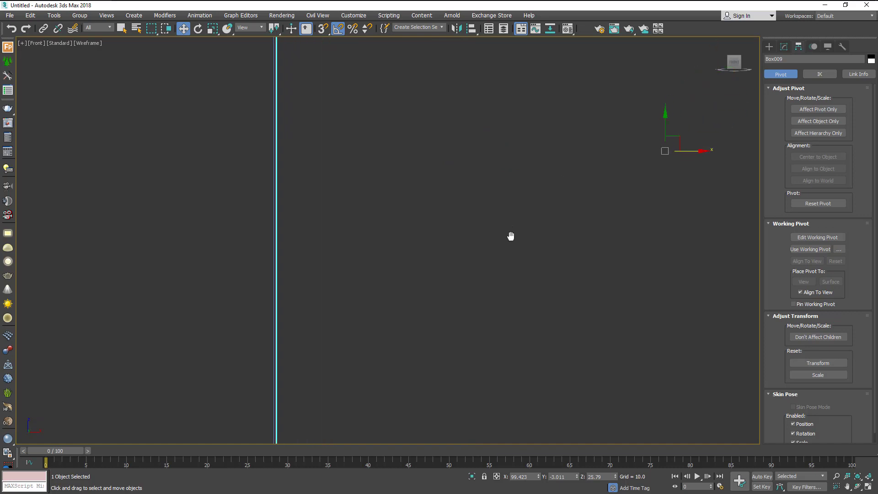
left_click_drag(697, 164, 694, 165)
- Deselect the shelf plank and zoom to frame the compartment below it
left_click(558, 213)
scroll(558, 212, "down", 1)
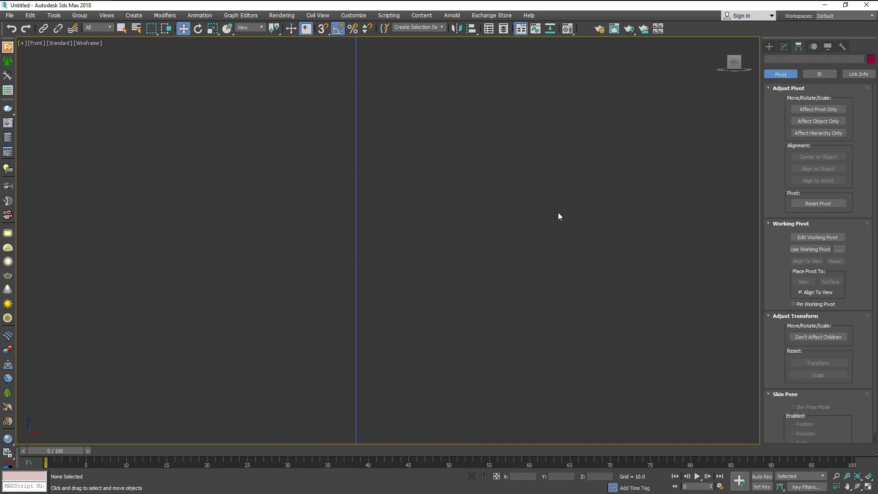
scroll(558, 212, "down", 2)
scroll(558, 212, "down", 2)
scroll(558, 213, "down", 2)
scroll(559, 215, "down", 2)
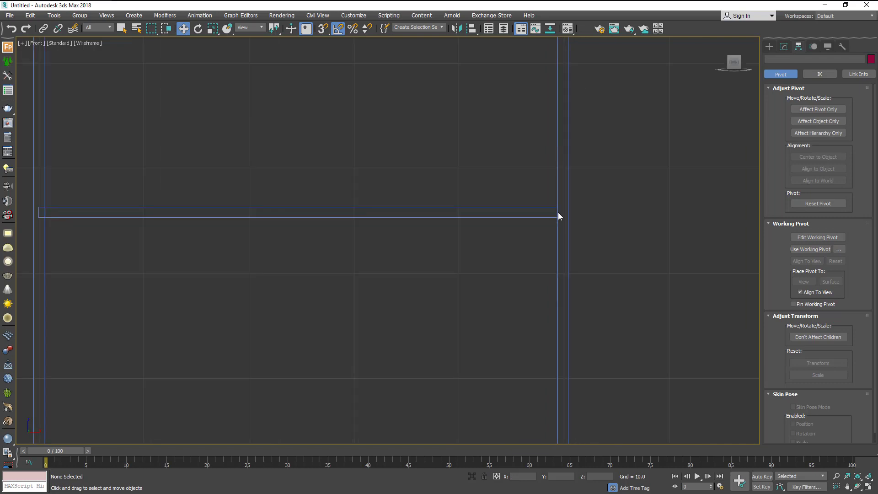
scroll(558, 215, "down", 3)
scroll(556, 237, "up", 6)
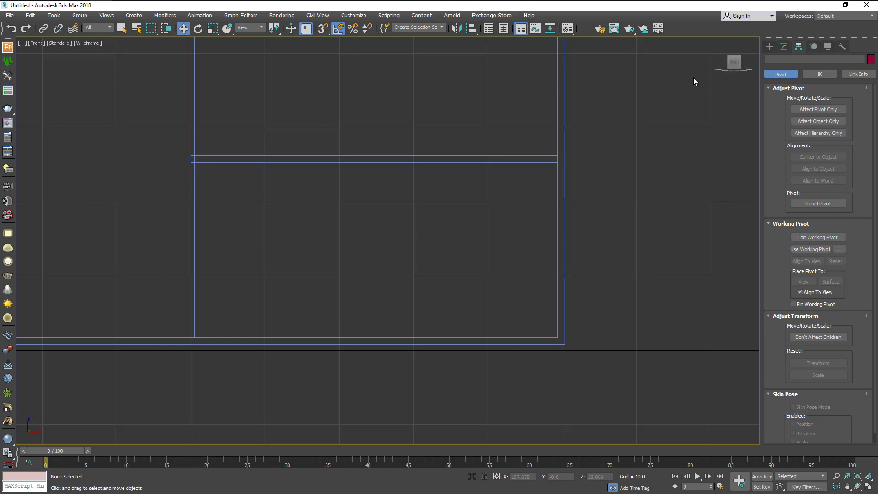
- Snap a box from the shelf's right end to the lower-left corner, with Height 1.0
left_click(770, 48)
left_click(799, 102)
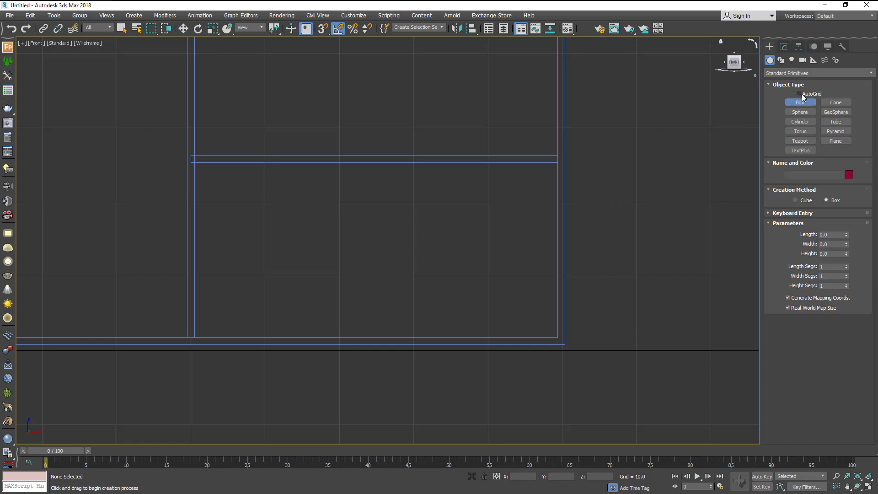
left_click(323, 29)
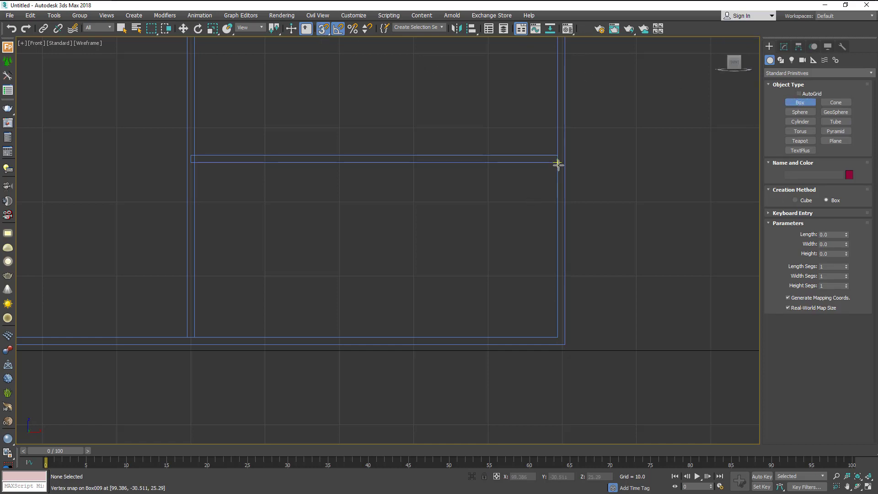
left_click_drag(558, 163, 535, 177)
left_click_drag(452, 213, 195, 335)
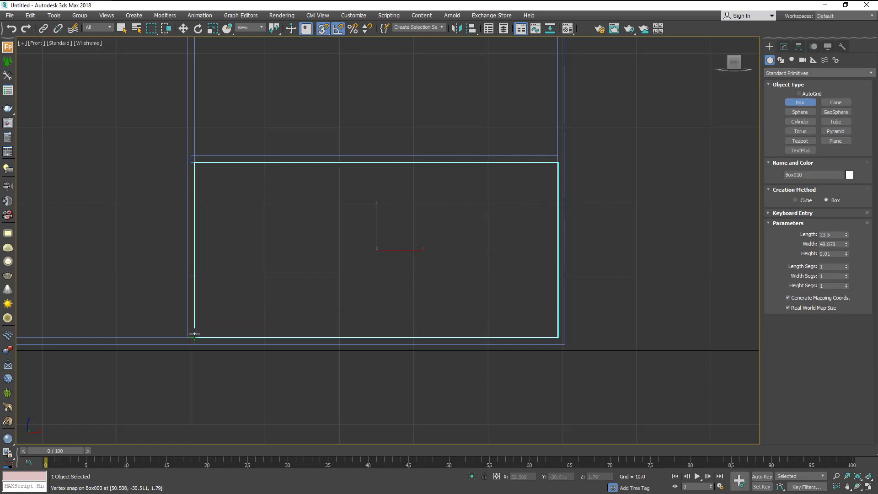
double_click(831, 253)
type("1")
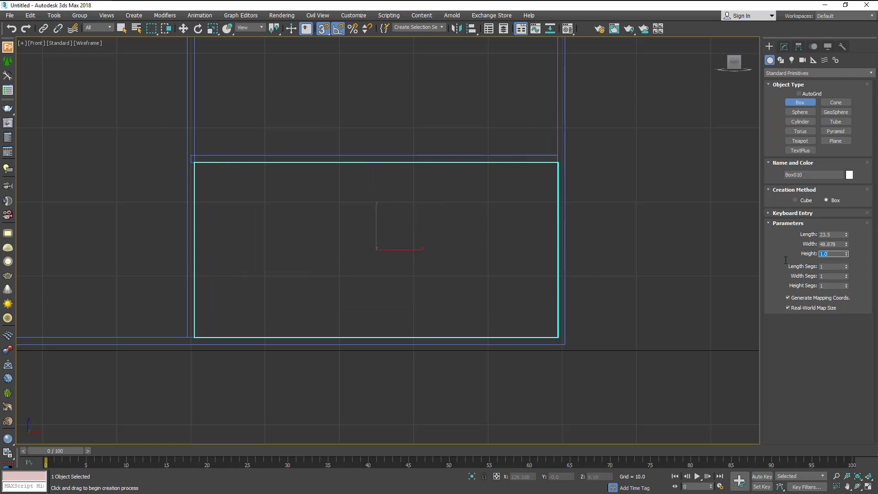
- Inspect the drawer front close up in a maximized Perspective view, using Select and Move with 3D Snaps off
left_click(868, 486)
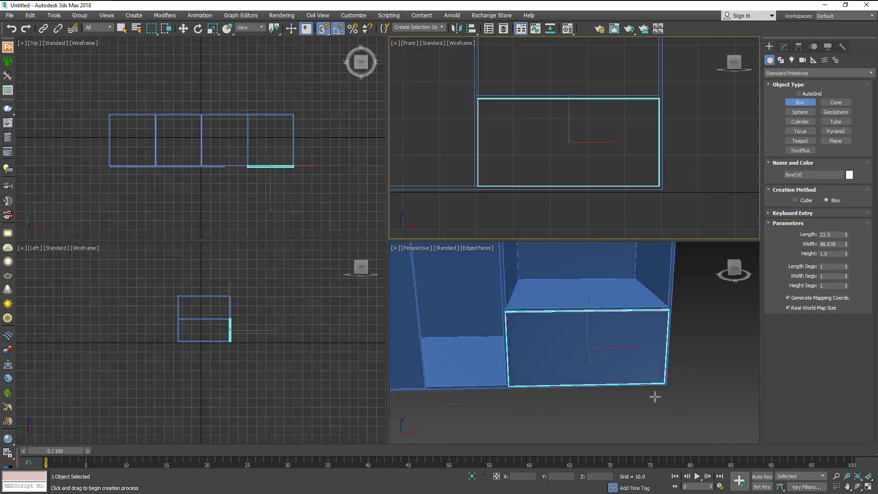
middle_click_drag(652, 394, 663, 396, "alt")
left_click(868, 486)
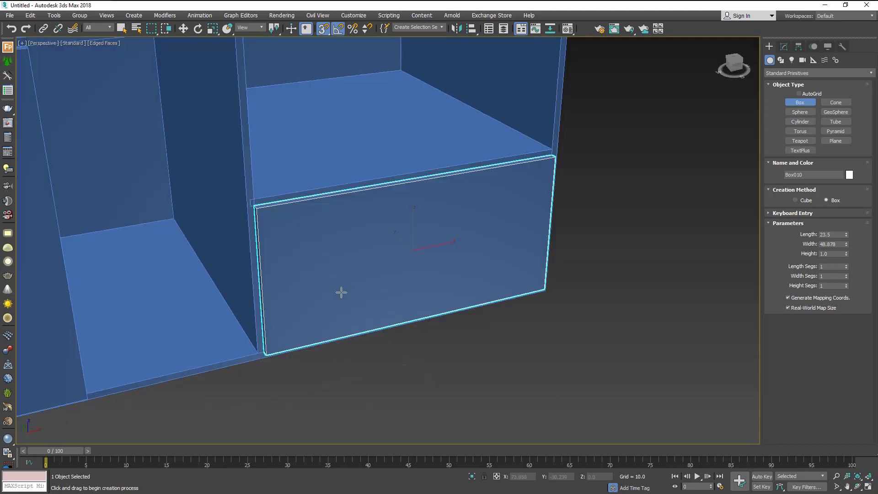
middle_click_drag(341, 291, 348, 294, "alt")
left_click(182, 31)
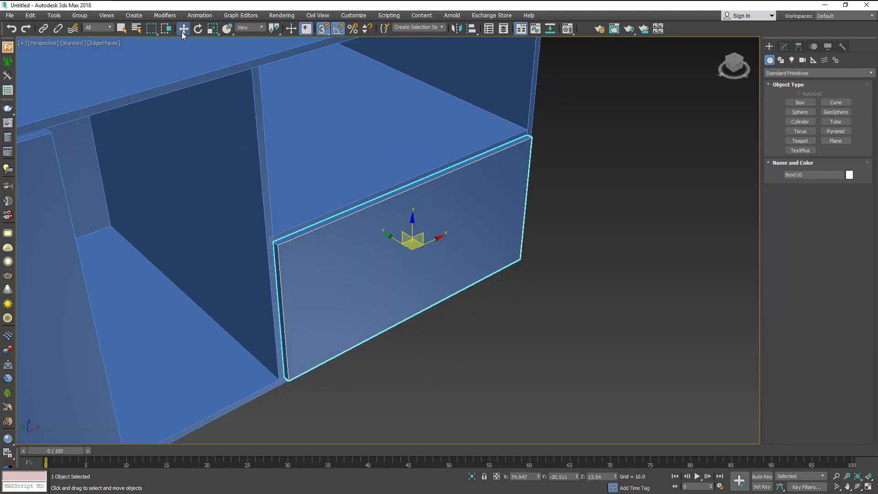
middle_click_drag(256, 280, 262, 285, "alt")
scroll(262, 285, "up", 5)
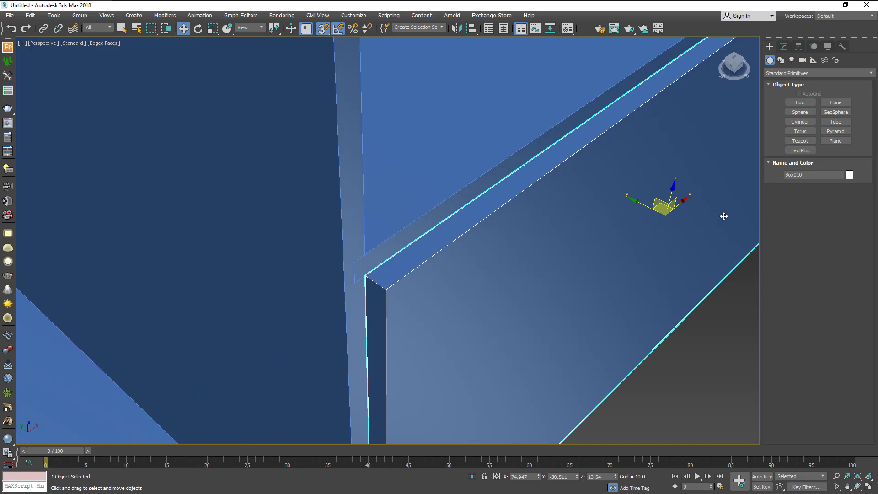
left_click(323, 28)
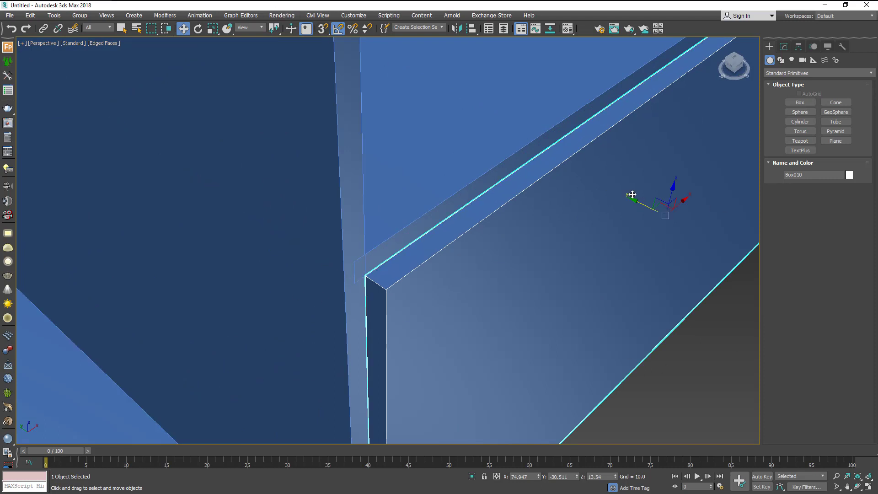
- Frame the whole cabinet from the front and marquee-select all ten pieces
left_click(698, 364)
scroll(659, 351, "down", 5)
middle_click_drag(659, 351, 644, 343)
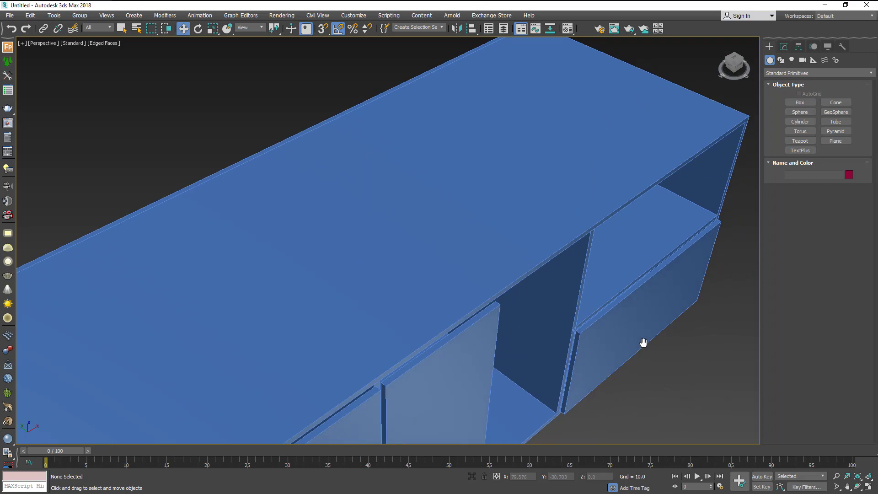
scroll(643, 343, "up", 3)
scroll(659, 369, "up", 2)
scroll(659, 369, "down", 5)
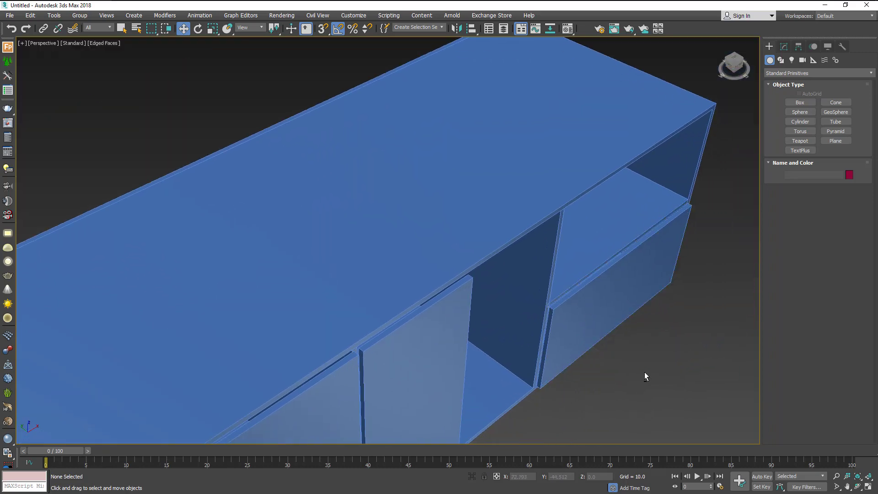
scroll(644, 372, "down", 5)
scroll(616, 356, "down", 3)
mouse_move(600, 355)
middle_mouse_down("alt")
mouse_move(584, 337)
mouse_move(607, 343)
mouse_move(603, 354)
middle_mouse_up("alt")
left_click_drag(592, 315, 654, 339)
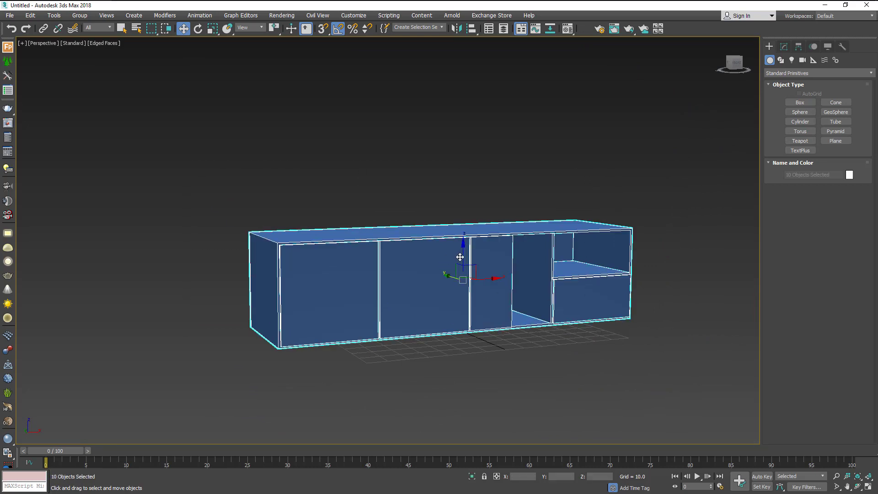
- Push the cabinet slightly back and lift it along Z above the ground grid
left_click_drag(460, 257, 456, 212)
left_click_drag(459, 254, 469, 158)
scroll(394, 378, "up", 5)
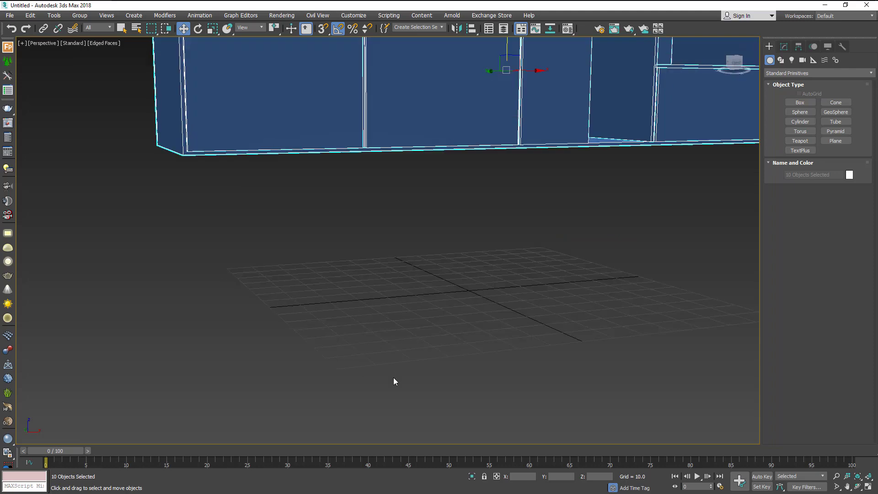
mouse_move(394, 364)
middle_mouse_down()
mouse_move(362, 344)
mouse_move(317, 351)
mouse_move(323, 345)
middle_mouse_up()
- Check the raised cabinet from several angles, clear the selection, and activate the Box primitive
scroll(284, 364, "down", 3)
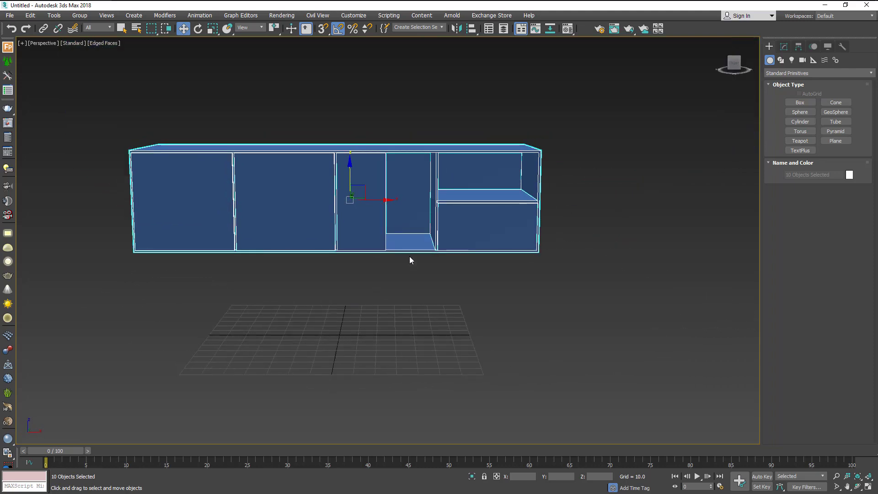
middle_click_drag(373, 200, 384, 200, "alt")
middle_click_drag(343, 302, 392, 316, "alt")
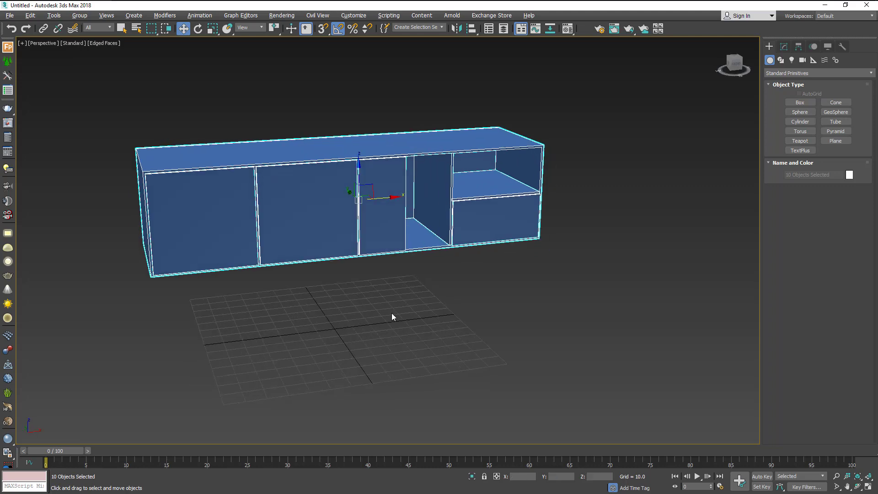
left_click(392, 316)
mouse_move(349, 361)
middle_mouse_down("alt")
mouse_move(363, 367)
mouse_move(349, 363)
middle_mouse_up("alt")
scroll(349, 360, "up", 5)
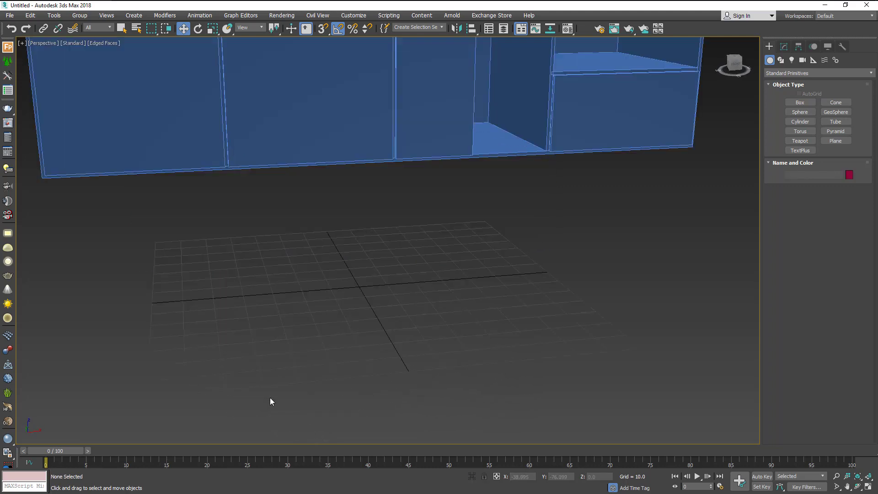
middle_click_drag(270, 397, 290, 399)
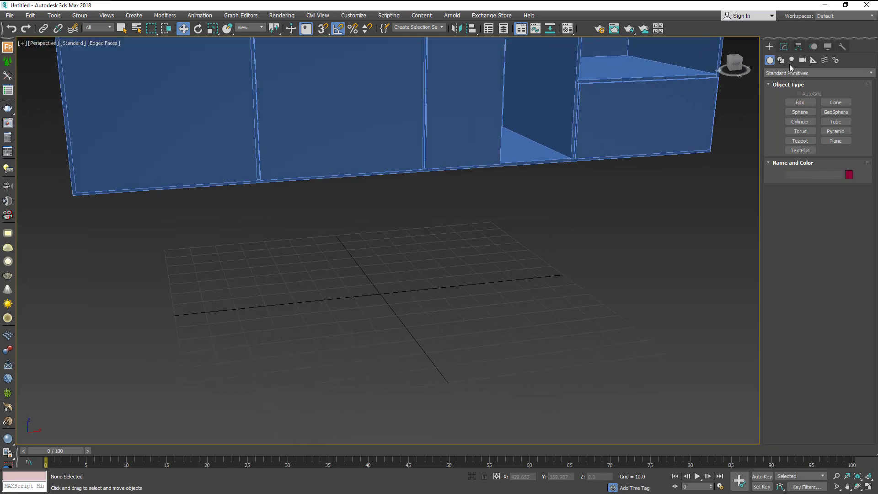
left_click(791, 103)
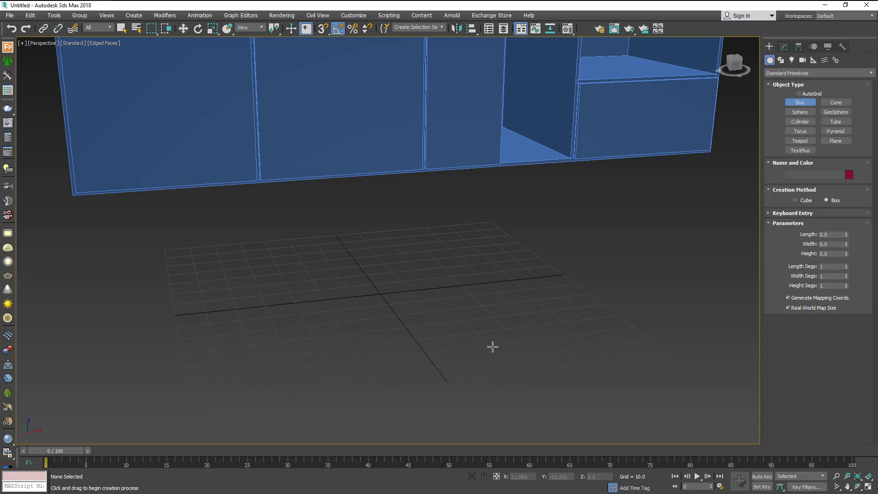
- Draw a rectangle spline with AutoGrid flat on the cabinet's top surface
middle_click_drag(493, 348, 482, 393, "alt")
scroll(462, 356, "down", 3)
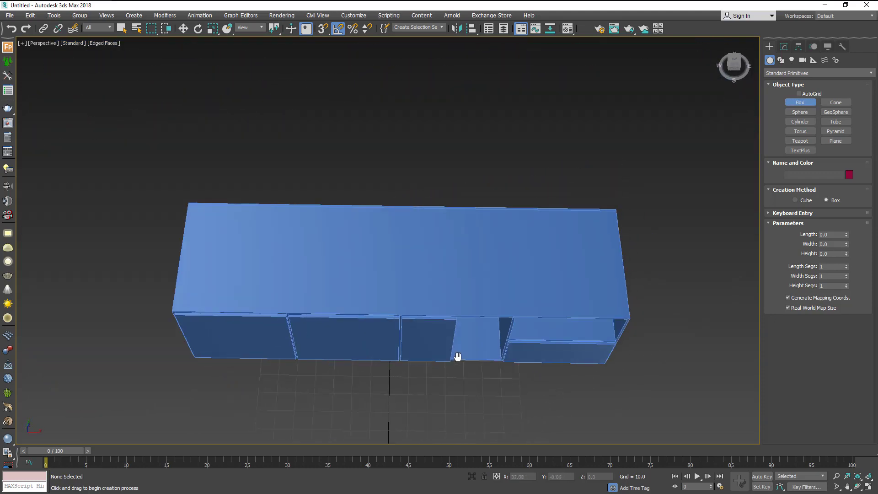
middle_click_drag(456, 357, 475, 353)
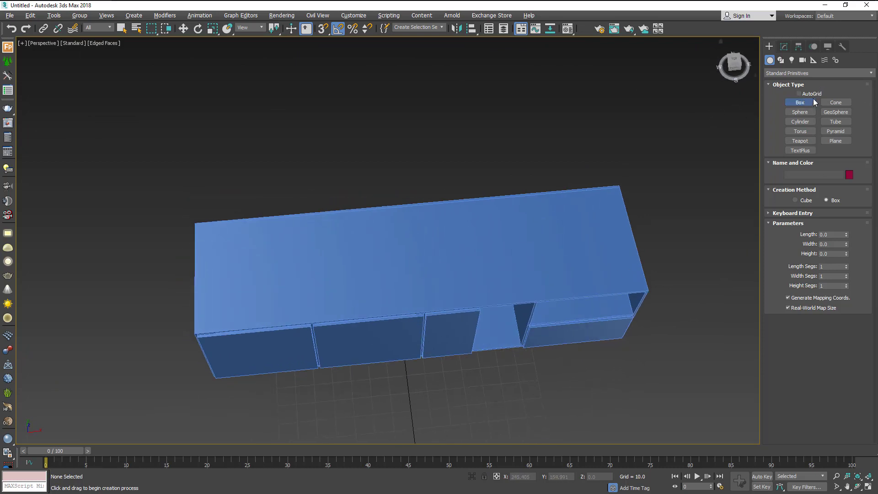
left_click(781, 60)
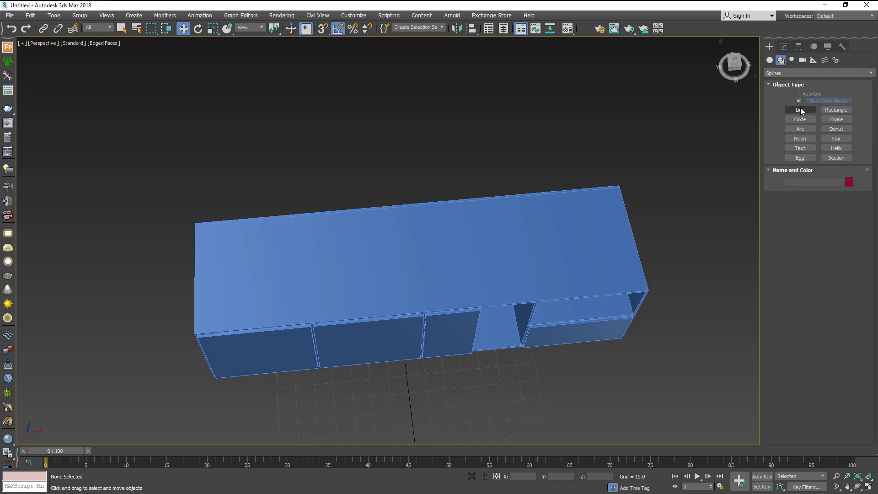
left_click(836, 110)
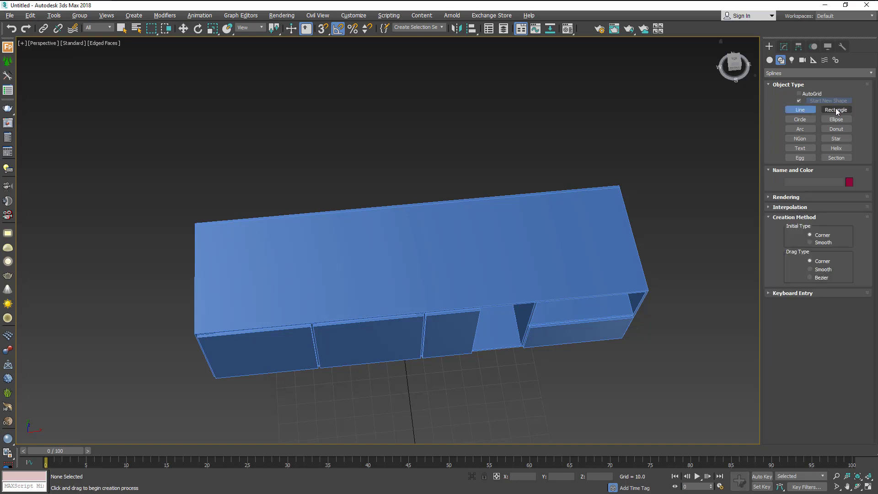
left_click(799, 94)
left_click_drag(244, 234, 271, 322)
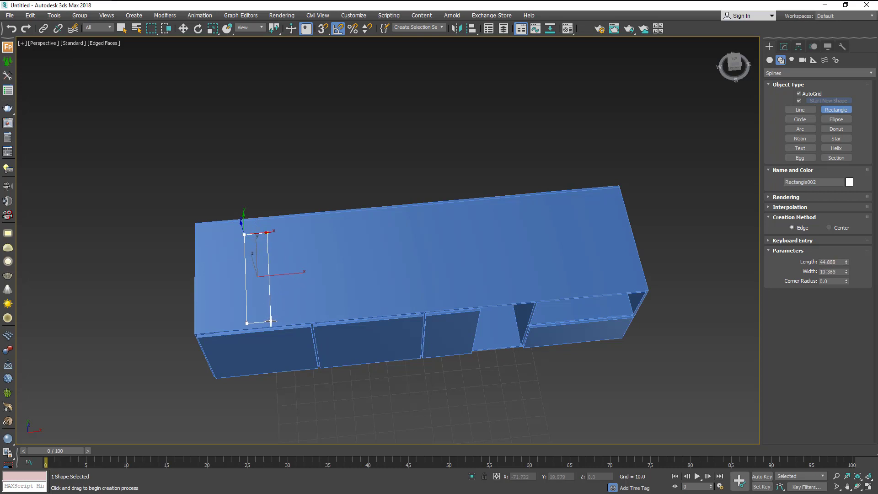
left_click_drag(272, 320, 273, 320)
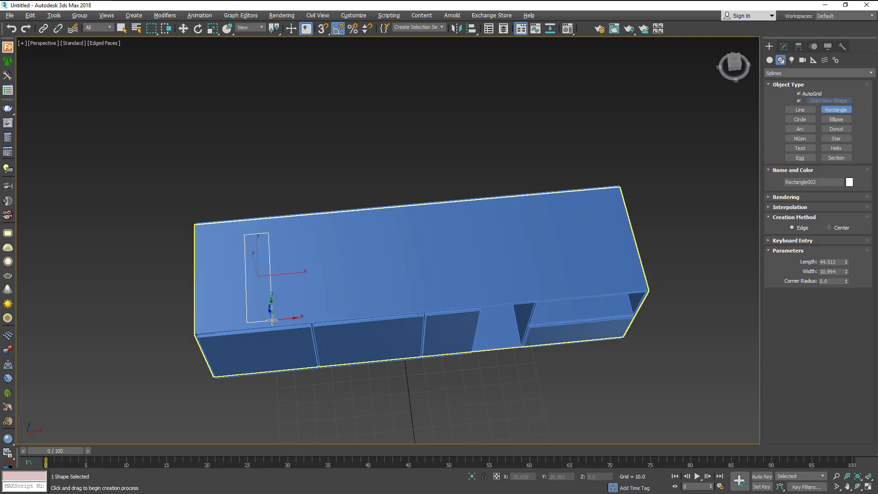
middle_click_drag(272, 321, 313, 313, "alt")
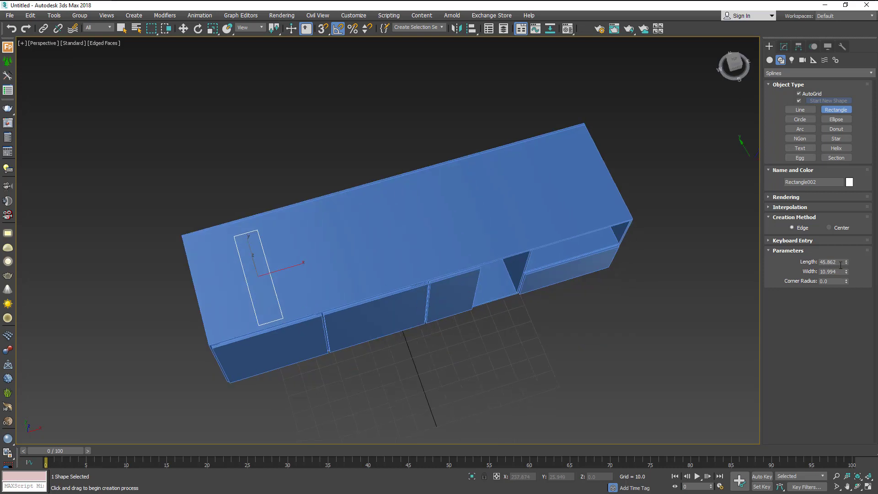
- Set the rectangle's Length to 40 and Width to 10
left_click_drag(846, 261, 846, 254)
type("40")
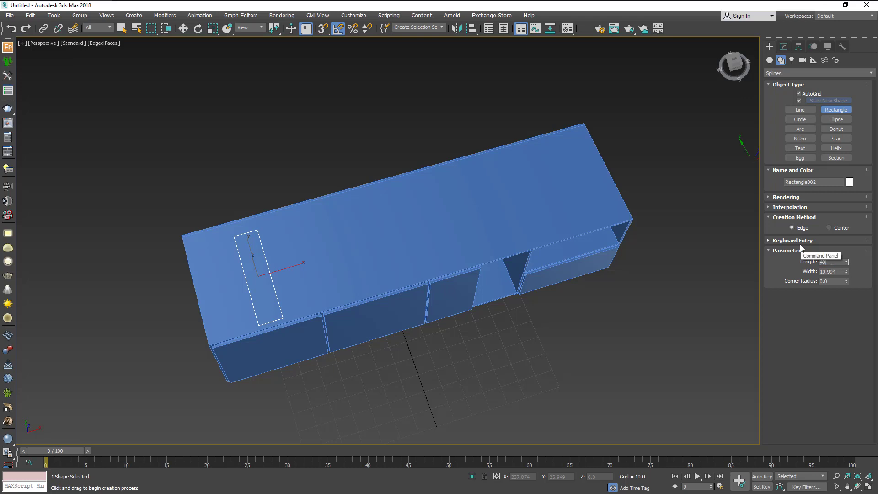
key("Return")
left_click(835, 273)
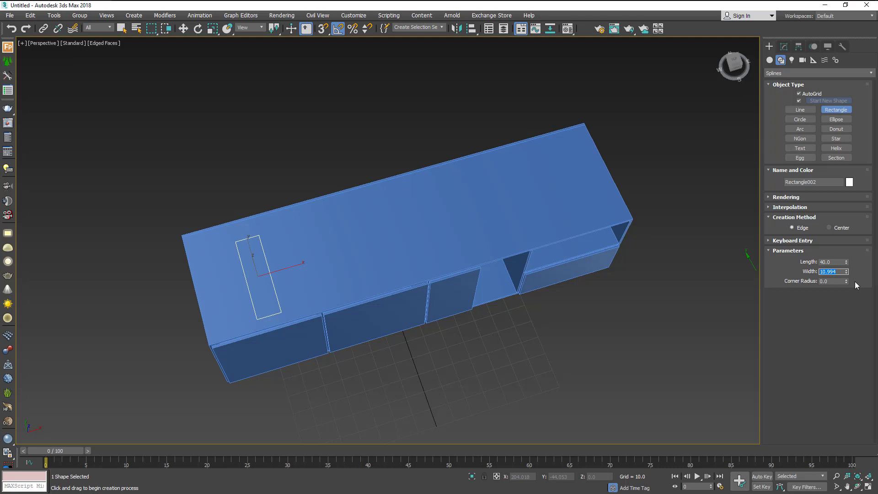
type("10")
key("Return")
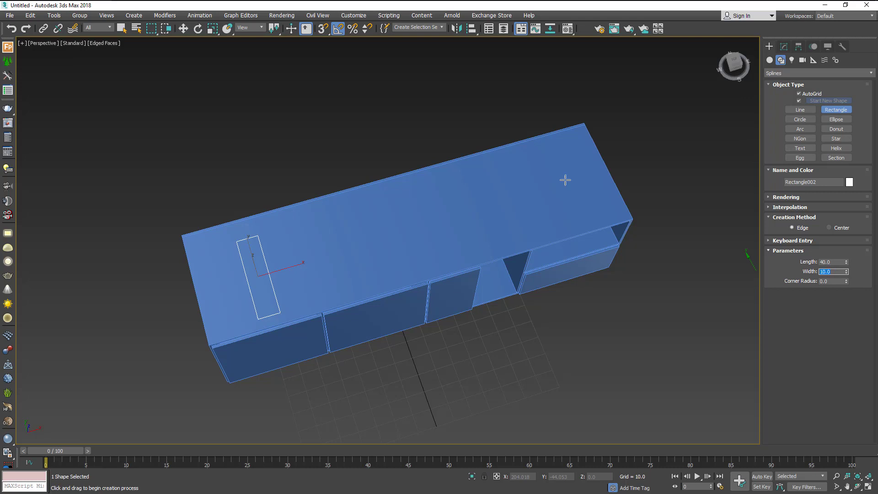
middle_click_drag(565, 181, 298, 222, "alt")
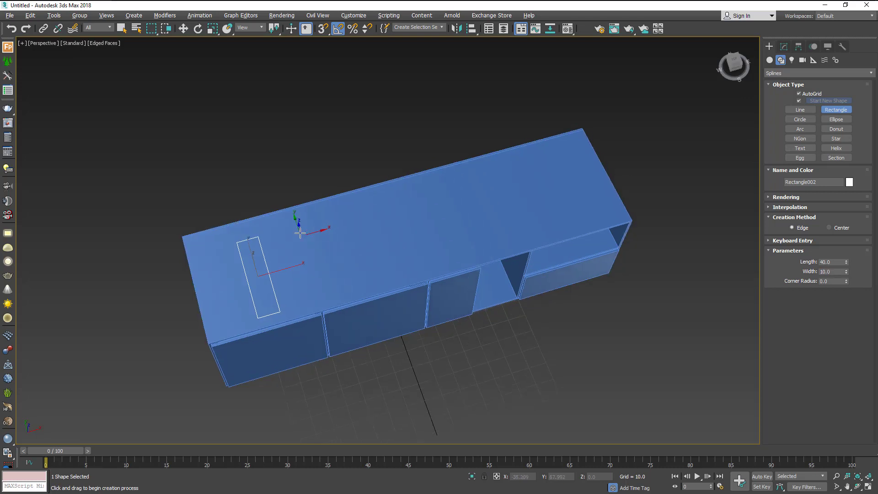
left_click(183, 29)
- Convert Rectangle002 to an Editable Spline
key("z")
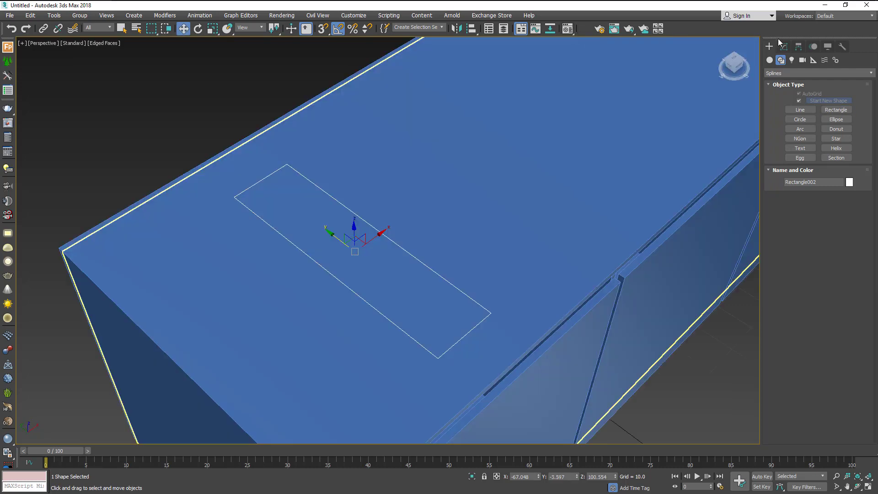
left_click(784, 47)
right_click(794, 86)
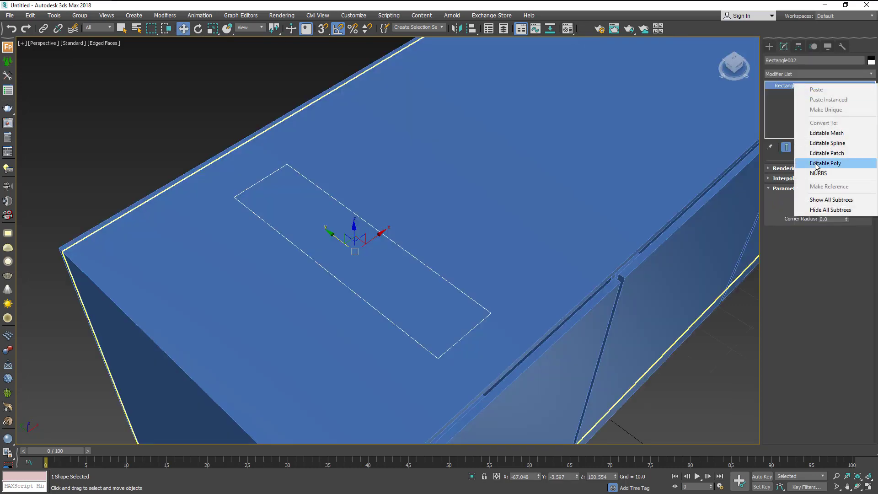
left_click(833, 144)
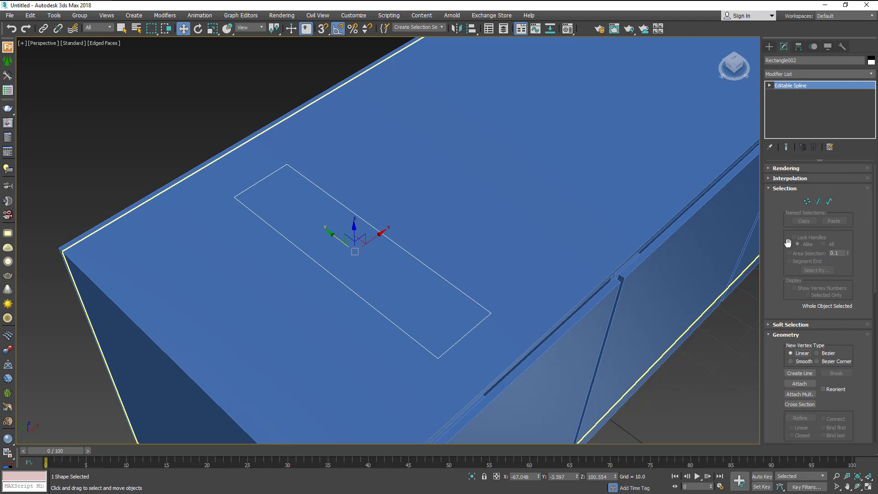
- Outline the spline by 0.5 in Spline mode, then exit sub-object mode
left_click(829, 202)
scroll(770, 371, "down", 1)
left_click_drag(769, 371, 769, 125)
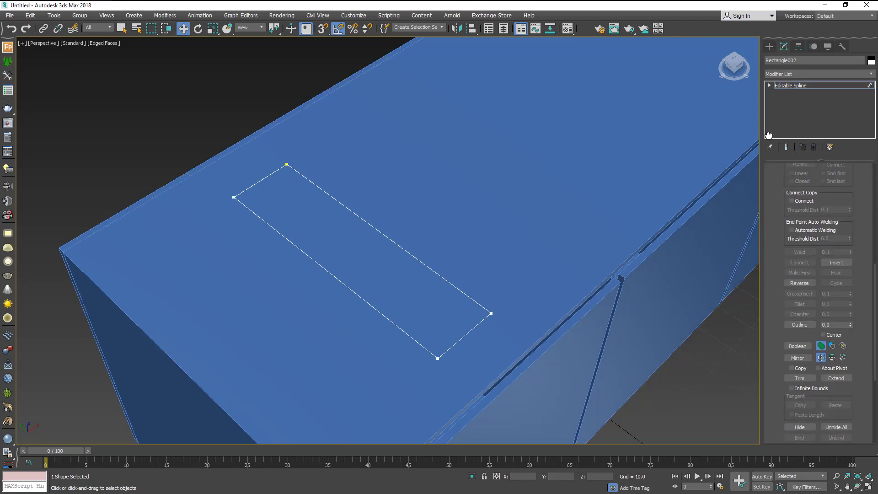
left_click_drag(850, 318, 850, 314)
key("ctrl+z")
key("ctrl+z")
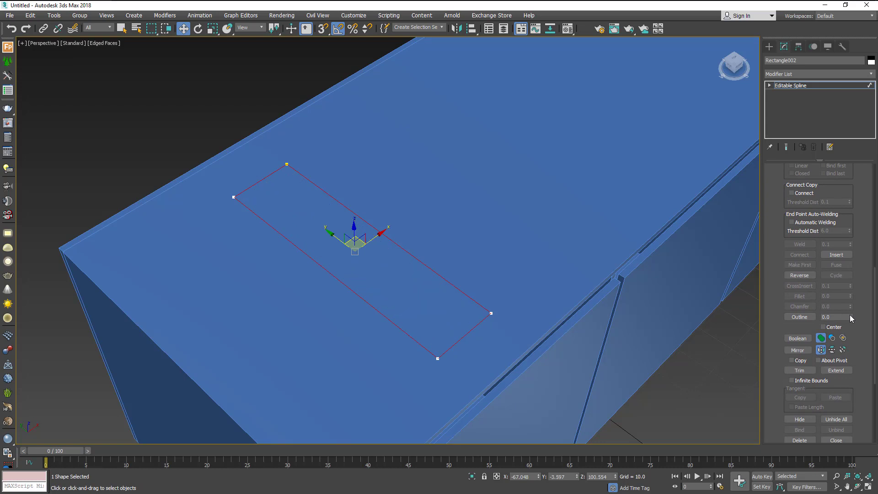
left_click_drag(838, 318, 819, 316)
key("Return")
left_click(799, 86)
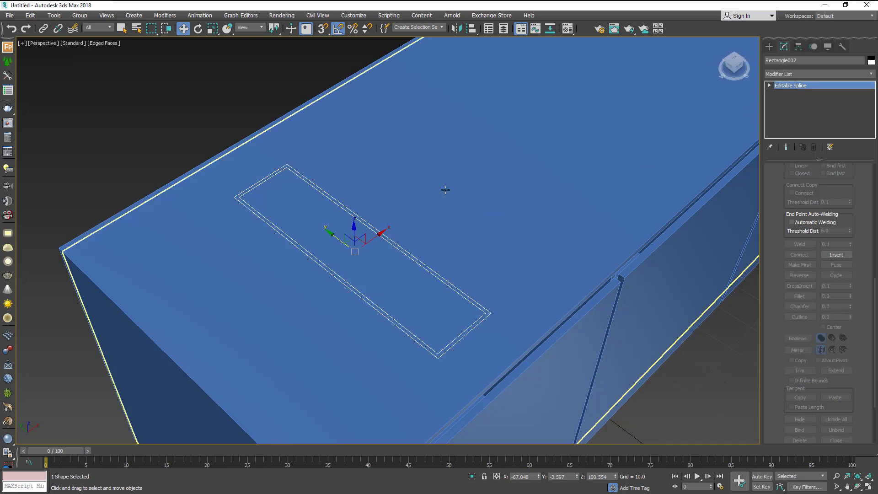
- Rotate the outlined rectangle -90° on Y to stand upright, raised above the cabinet top
left_click(198, 28)
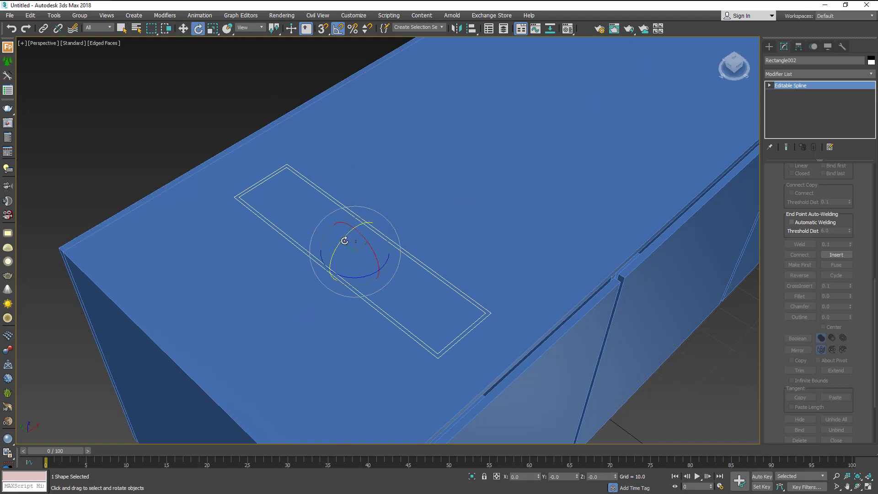
left_click_drag(344, 240, 324, 277)
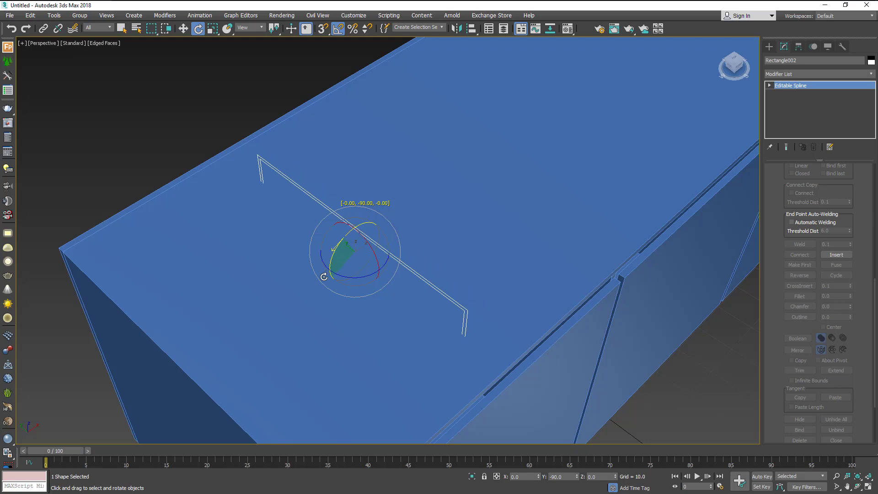
left_click(183, 28)
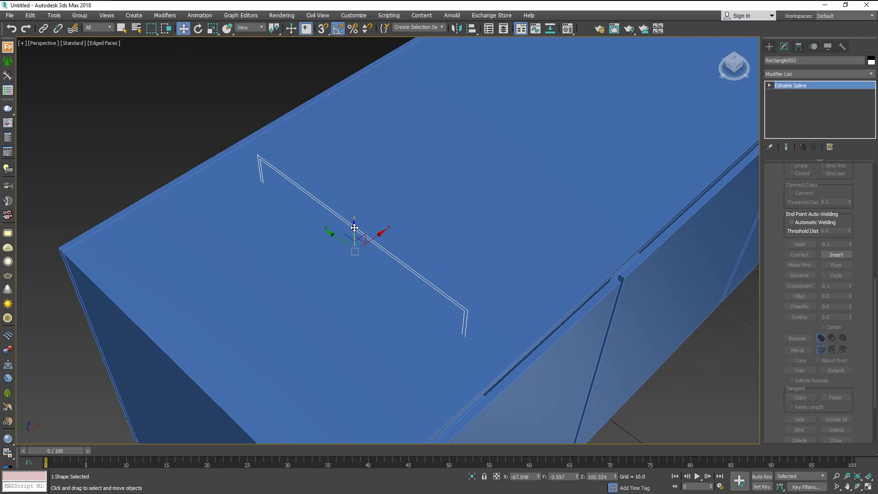
mouse_move(353, 230)
left_mouse_down()
mouse_move(358, 188)
mouse_move(366, 189)
left_mouse_up()
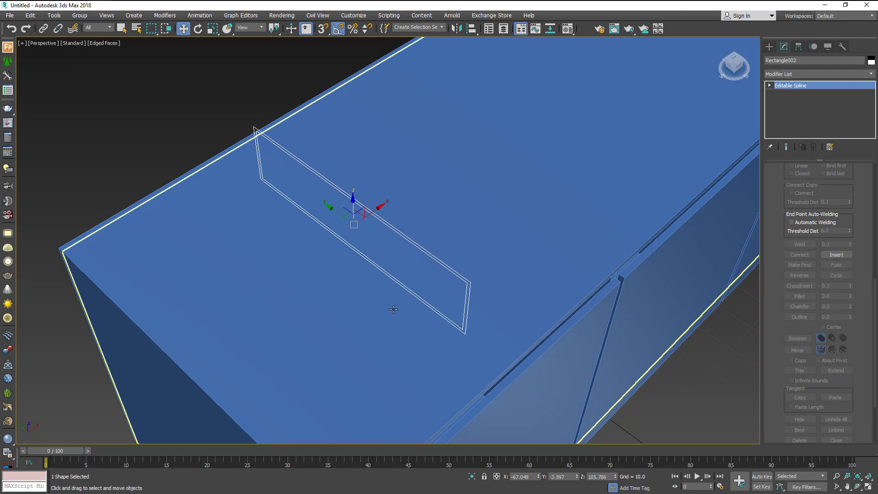
mouse_move(400, 309)
middle_mouse_down("alt")
mouse_move(448, 268)
mouse_move(389, 286)
middle_mouse_up("alt")
- Add an Extrude modifier to the rectangle with Amount 10
left_click(872, 74)
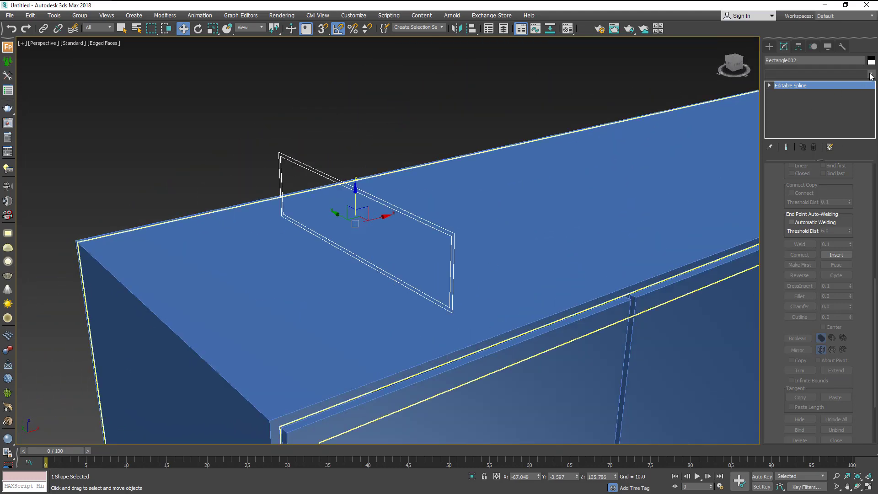
type("ex")
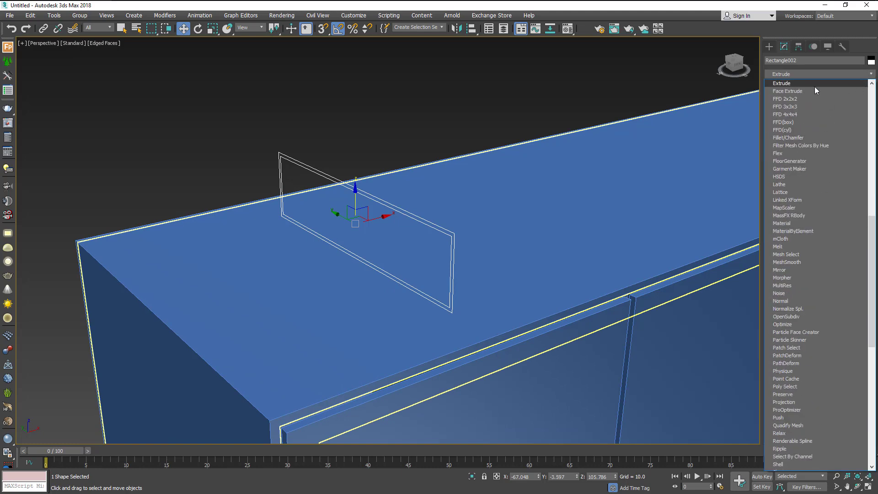
left_click(814, 86)
scroll(643, 243, "down", 5)
scroll(642, 243, "up", 4)
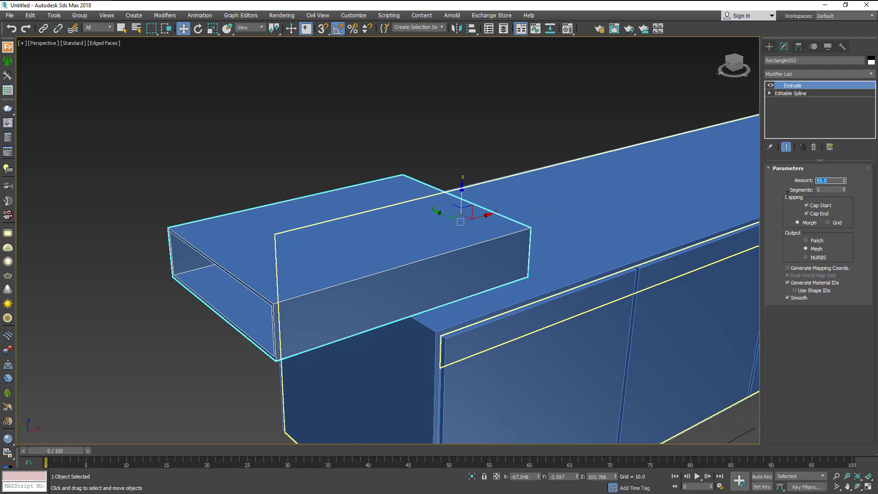
key("Return")
middle_click_drag(683, 222, 632, 228, "alt")
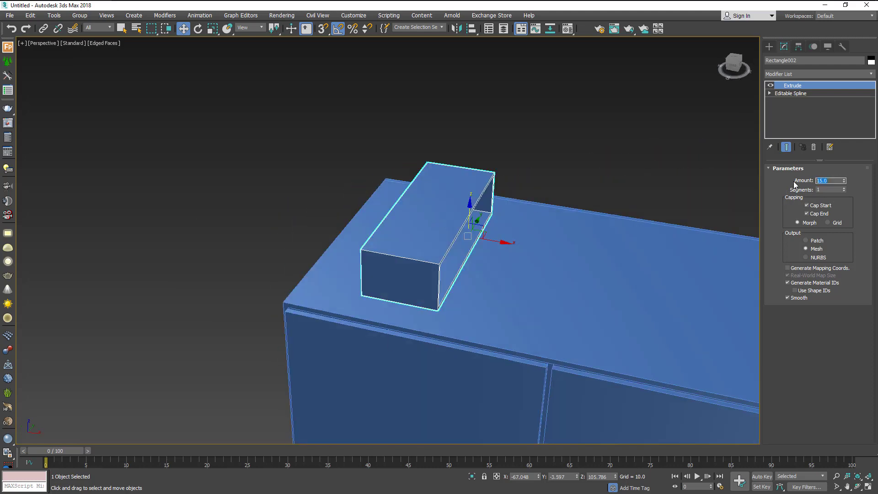
type("10")
key("Return")
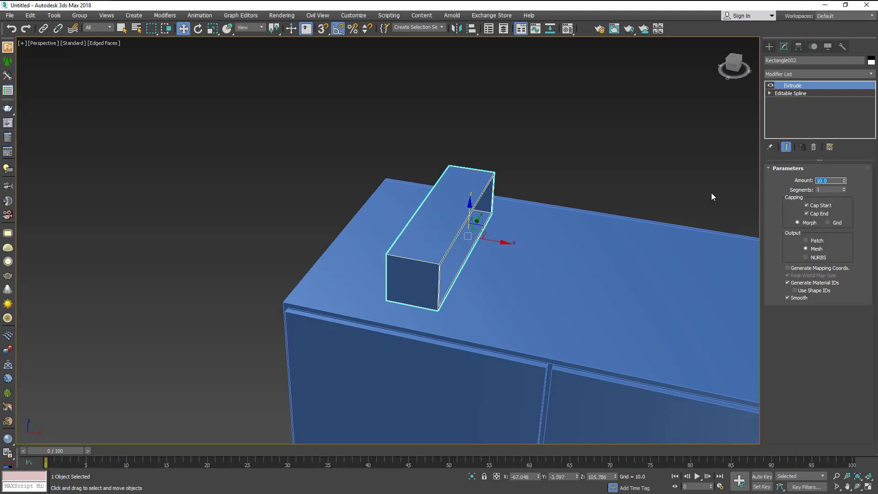
mouse_move(712, 193)
middle_mouse_down("alt")
mouse_move(430, 202)
mouse_move(494, 229)
mouse_move(506, 216)
middle_mouse_up("alt")
scroll(493, 229, "up", 5)
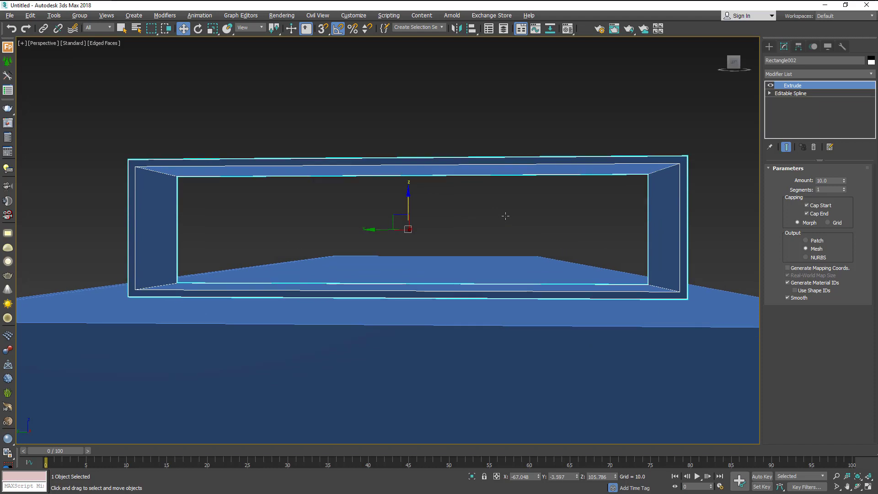
- Convert the frame to an Editable Poly and show vertices in wireframe
right_click(529, 185)
mouse_move(562, 268)
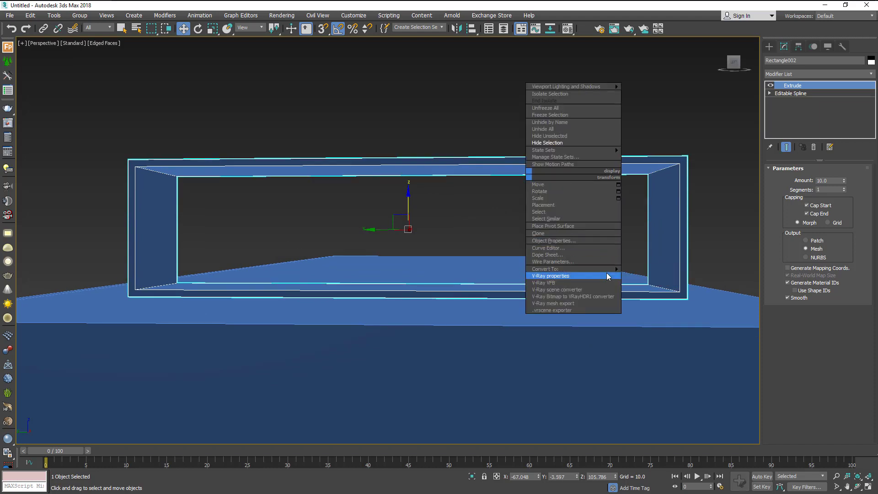
left_click(647, 276)
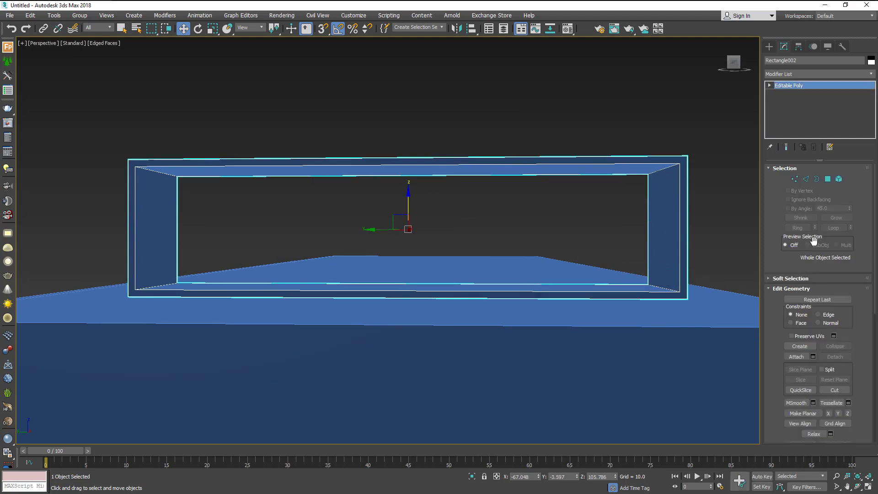
left_click(801, 179)
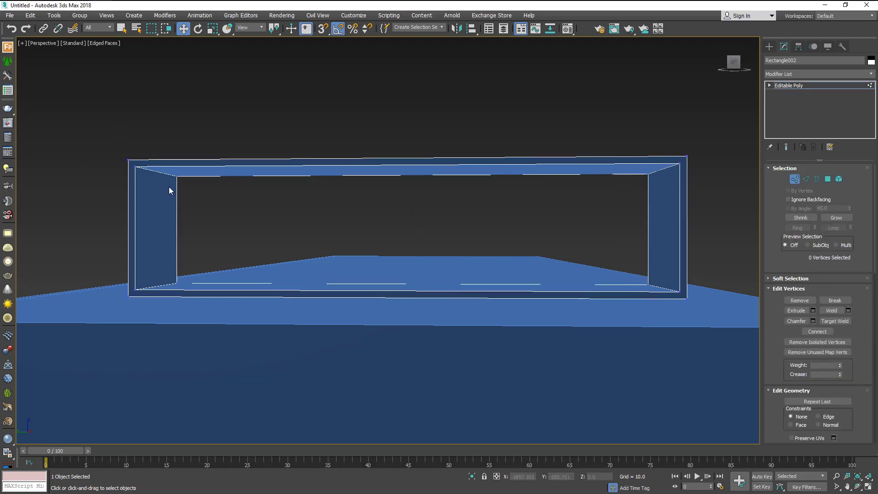
key("F3")
- Scale the frame's eight corner vertices to 88% along Z
left_click(135, 166)
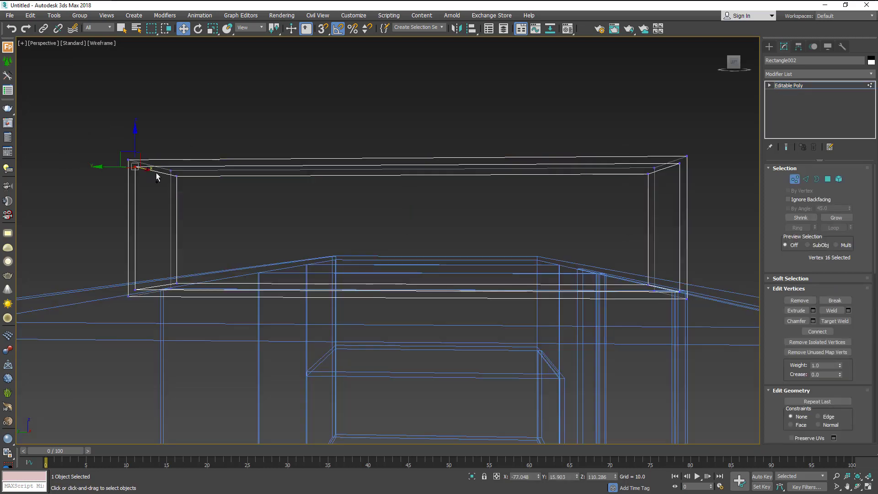
left_click(176, 176)
middle_click_drag(234, 224, 585, 220, "alt")
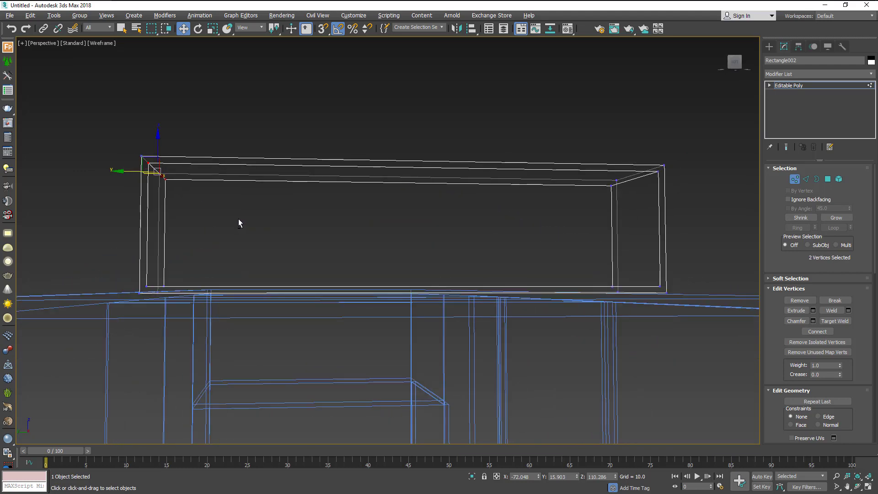
left_click(654, 176, "ctrl")
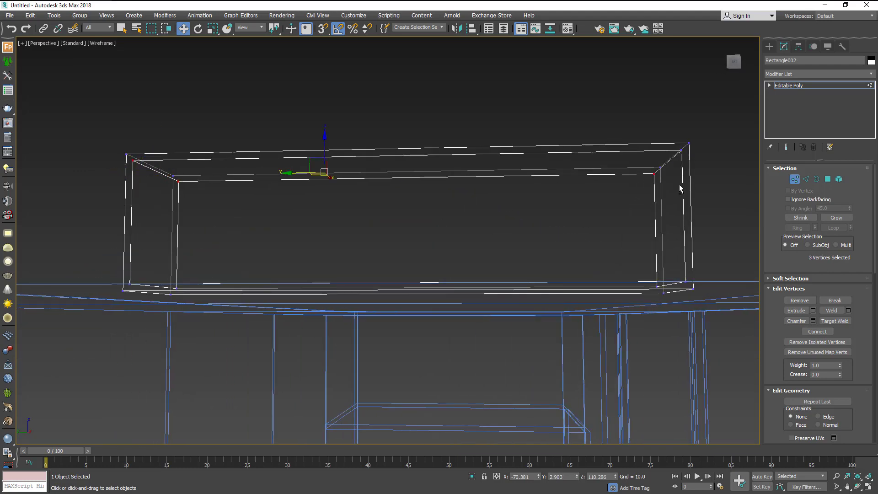
mouse_move(680, 188)
middle_mouse_down("alt")
mouse_move(666, 191)
mouse_move(586, 282)
mouse_move(586, 268)
mouse_move(591, 248)
mouse_move(643, 273)
middle_mouse_up("alt")
left_click(672, 220, "ctrl")
left_click(668, 296, "ctrl")
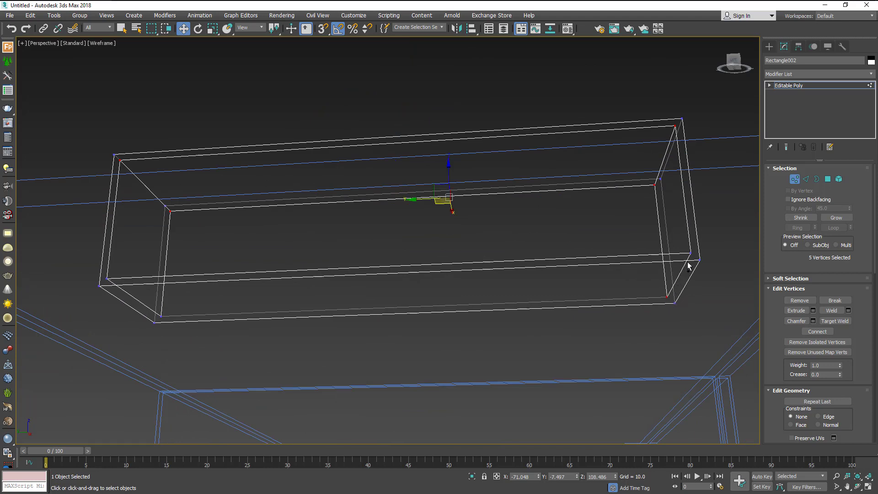
left_click(691, 253, "ctrl")
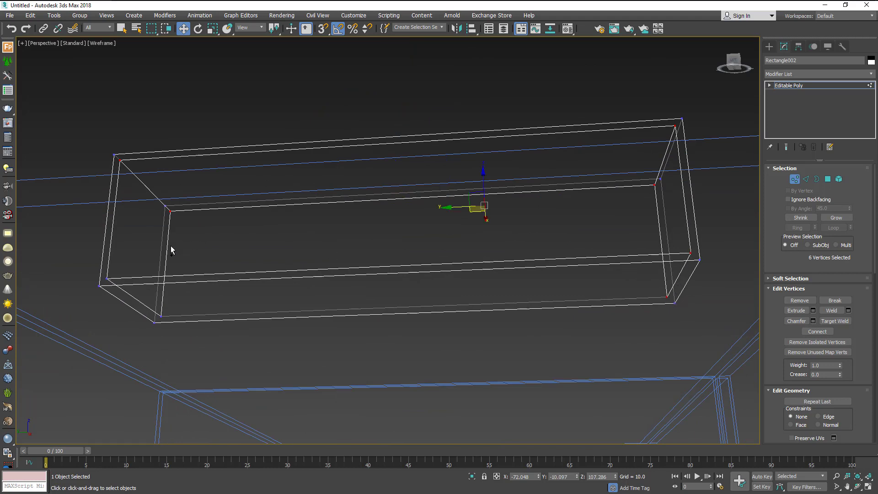
left_click(106, 278, "ctrl")
left_click(162, 315, "ctrl")
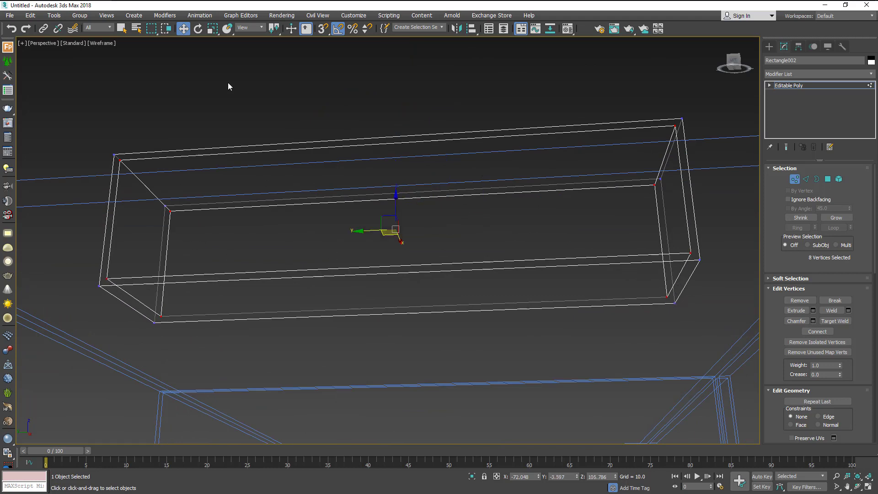
left_click(213, 29)
left_click_drag(396, 259, 396, 265)
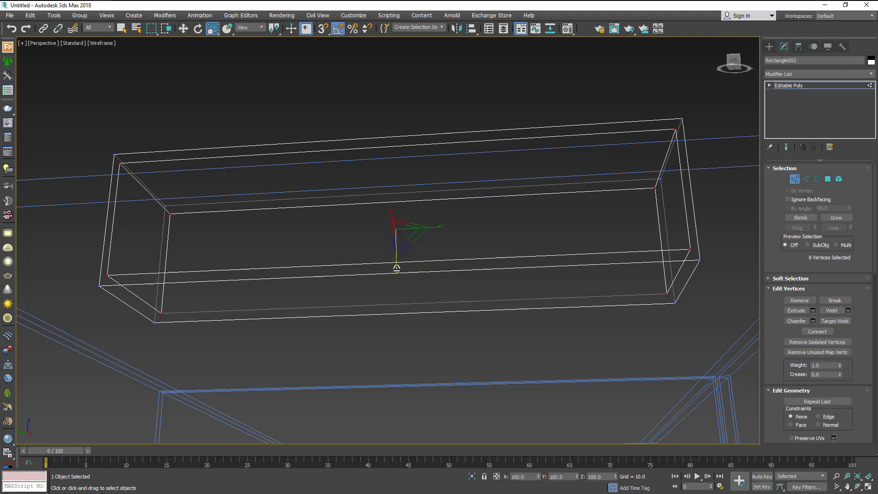
mouse_move(397, 265)
middle_mouse_down("alt")
mouse_move(388, 281)
mouse_move(398, 290)
mouse_move(344, 298)
mouse_move(409, 304)
middle_mouse_up("alt")
key("F4")
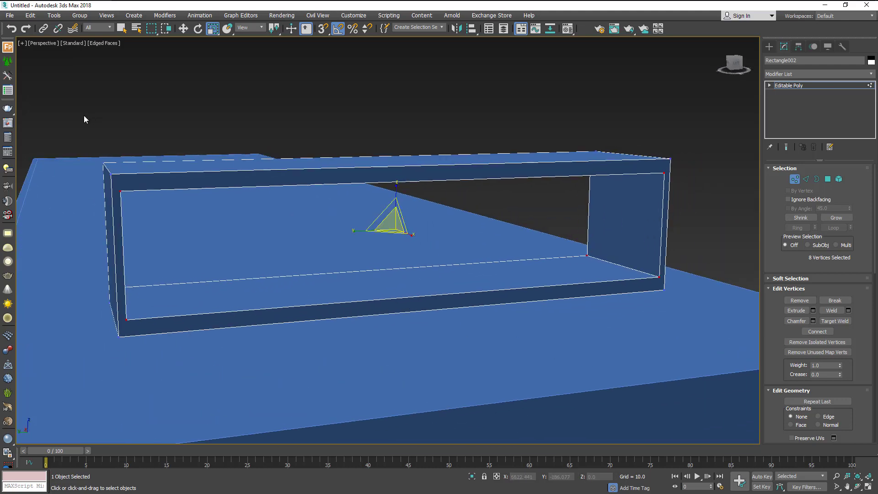
- Raise the frame's top vertices slightly
left_click_drag(707, 193, 707, 193)
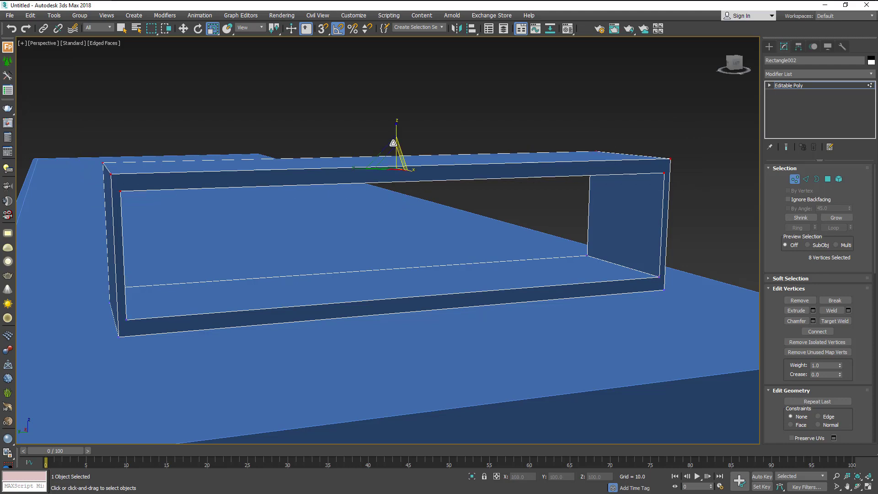
left_click(183, 29)
left_click_drag(398, 138, 397, 125)
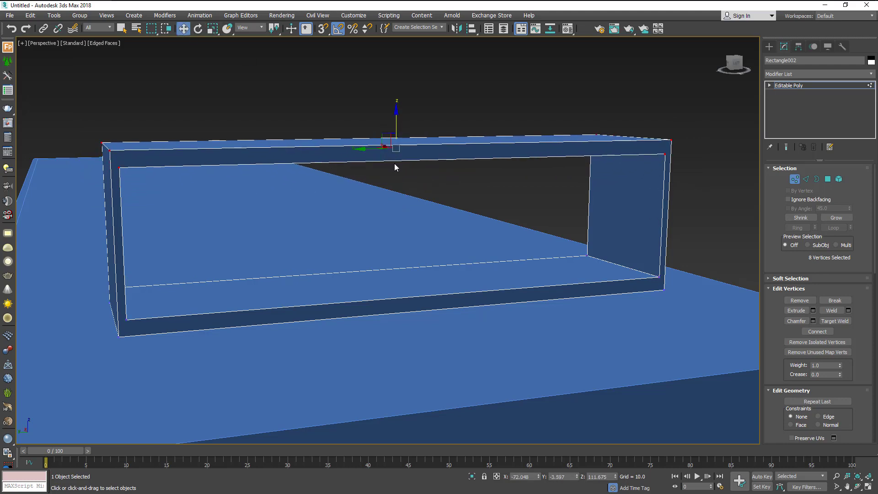
mouse_move(397, 167)
middle_mouse_down("alt")
mouse_move(290, 190)
mouse_move(402, 238)
middle_mouse_up("alt")
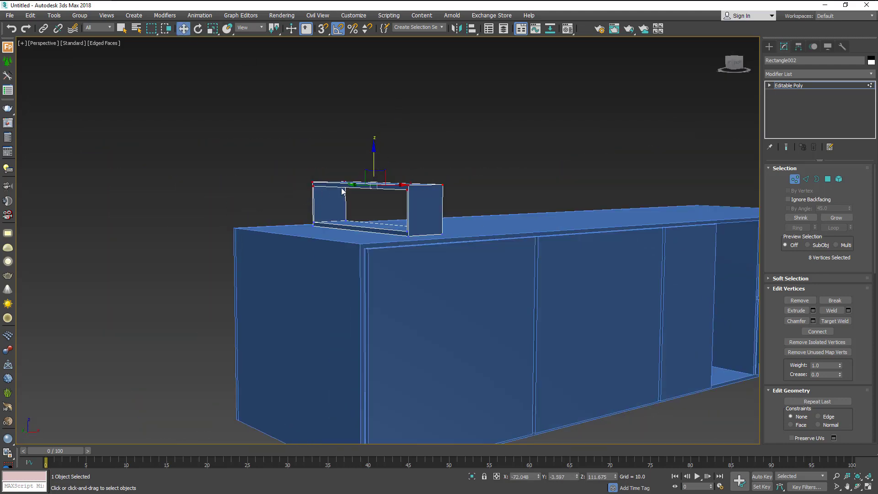
middle_click_drag(391, 206, 392, 200, "alt")
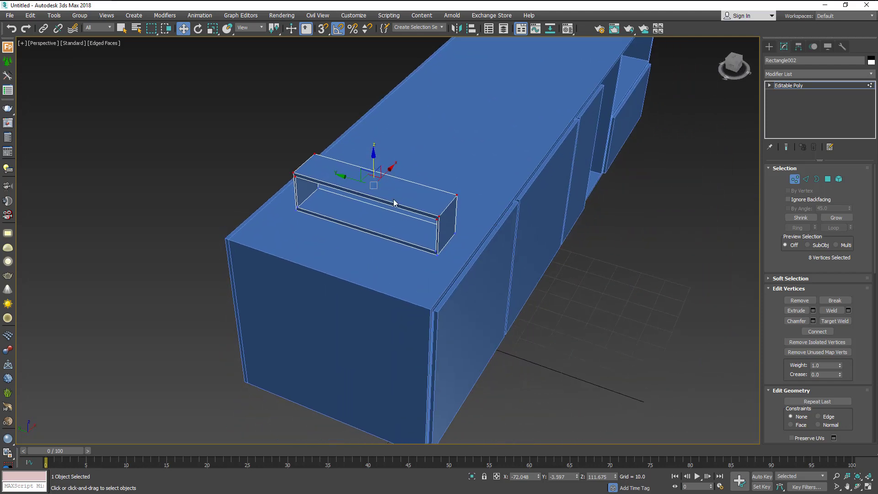
scroll(391, 224, "up", 4)
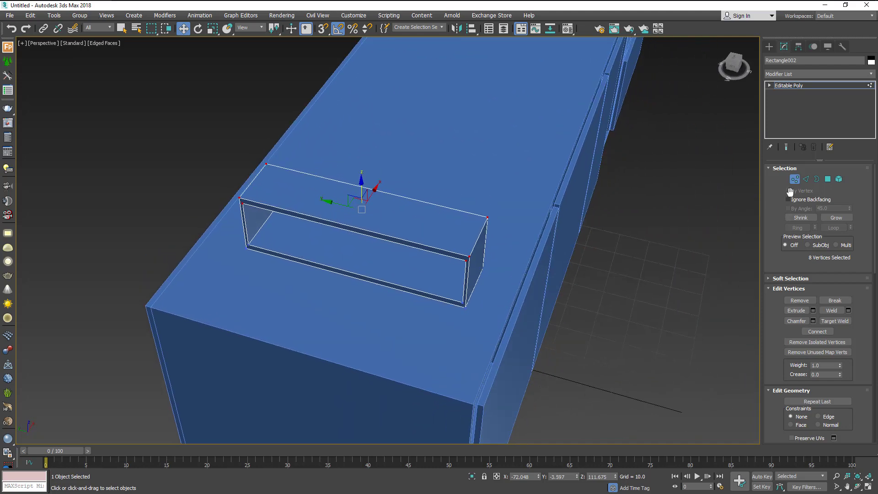
- Connect the front and back top edges with 2 segments, Pinch 84, and select the middle top polygon
left_click(808, 180)
left_click(410, 242)
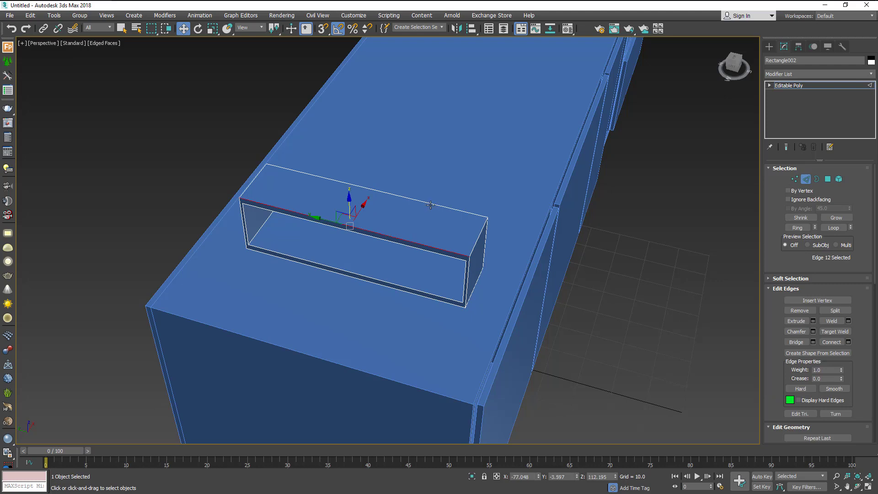
left_click(430, 204, "ctrl")
left_click(848, 343)
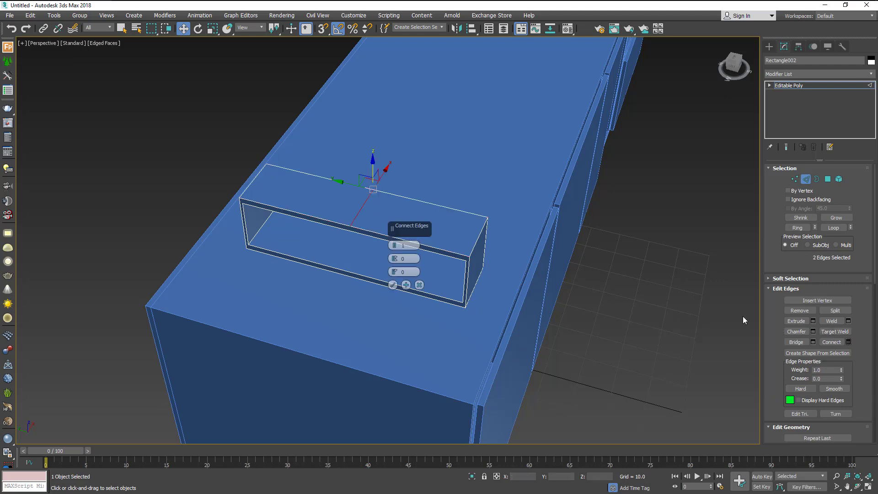
scroll(394, 248, "up", 1)
mouse_move(356, 254)
middle_mouse_down("alt")
mouse_move(363, 227)
mouse_move(356, 251)
mouse_move(380, 256)
middle_mouse_up("alt")
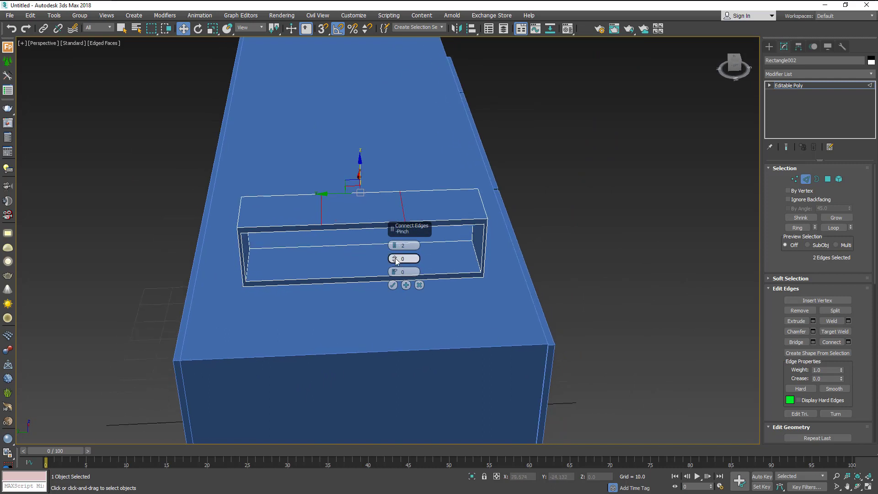
left_click_drag(396, 258, 396, 119)
left_click(393, 285)
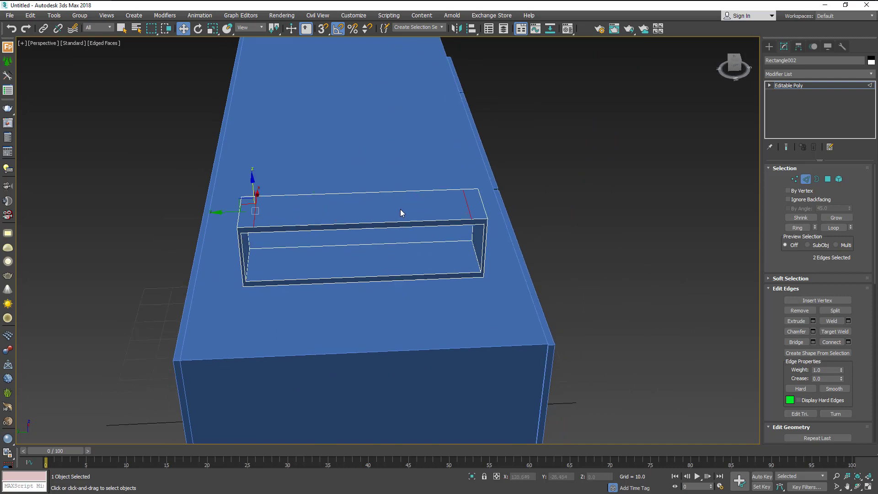
left_click(828, 180)
left_click(402, 208)
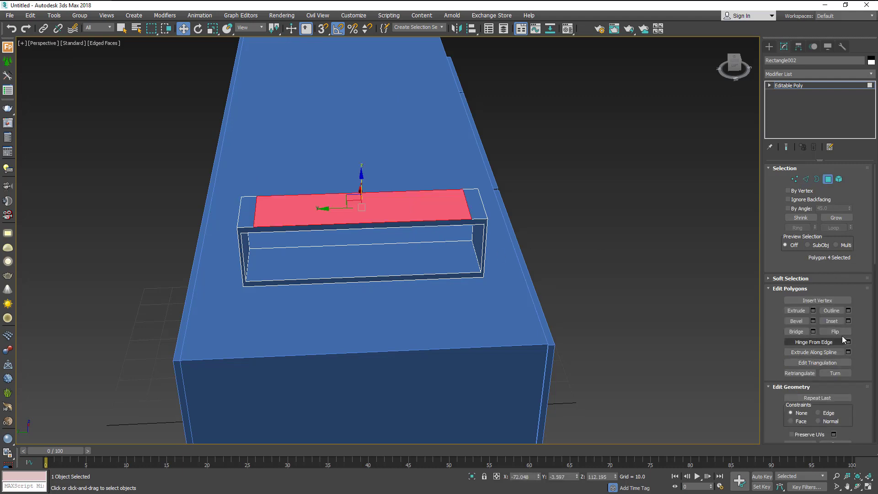
- Extrude the middle top polygon upward by 1.022, then reselect Rectangle002
left_click(813, 311)
middle_click_drag(488, 365, 458, 315, "alt")
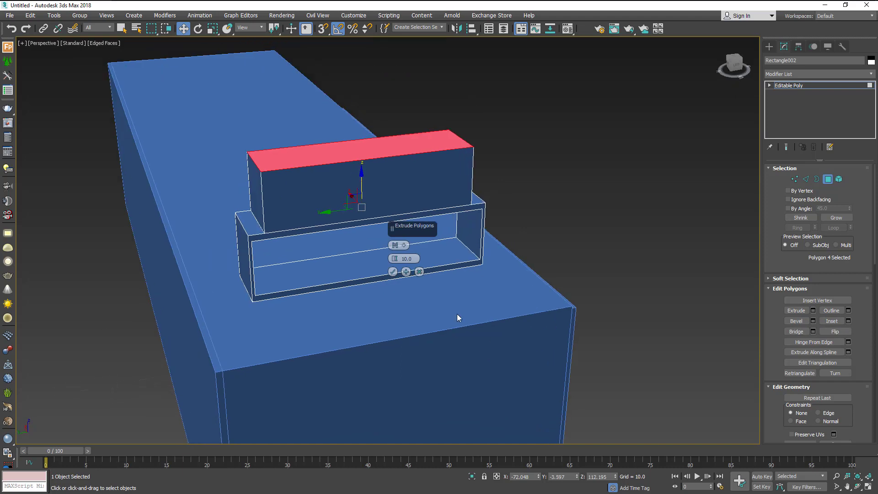
mouse_move(398, 261)
left_mouse_down()
mouse_move(409, 301)
mouse_move(395, 287)
left_mouse_up()
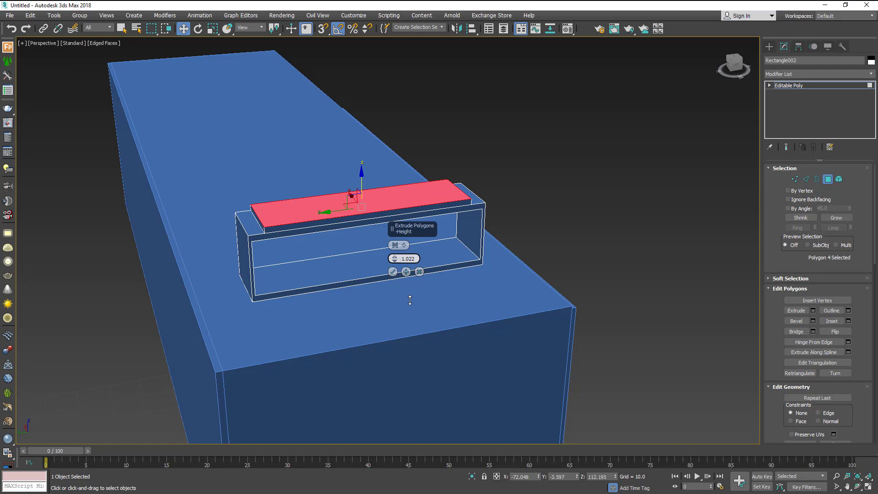
left_click(393, 272)
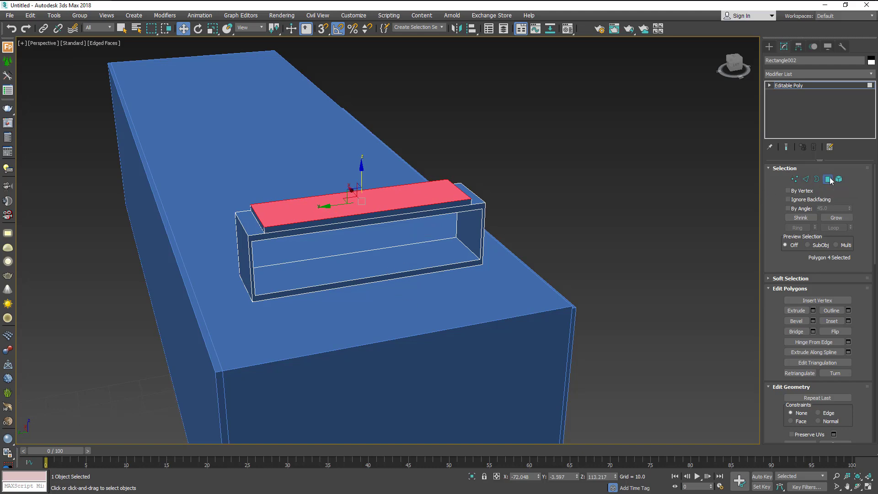
left_click(831, 181)
left_click(605, 224)
left_click(382, 227)
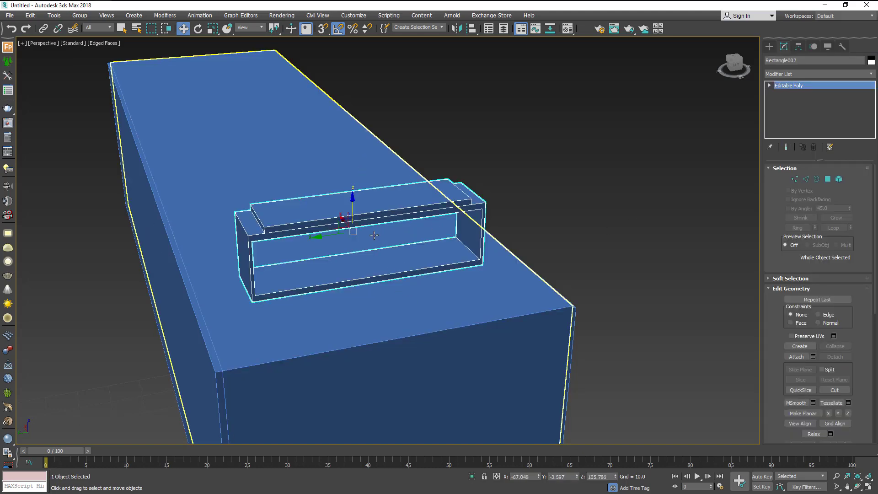
middle_click_drag(344, 174, 337, 92)
scroll(352, 77, "up", 2)
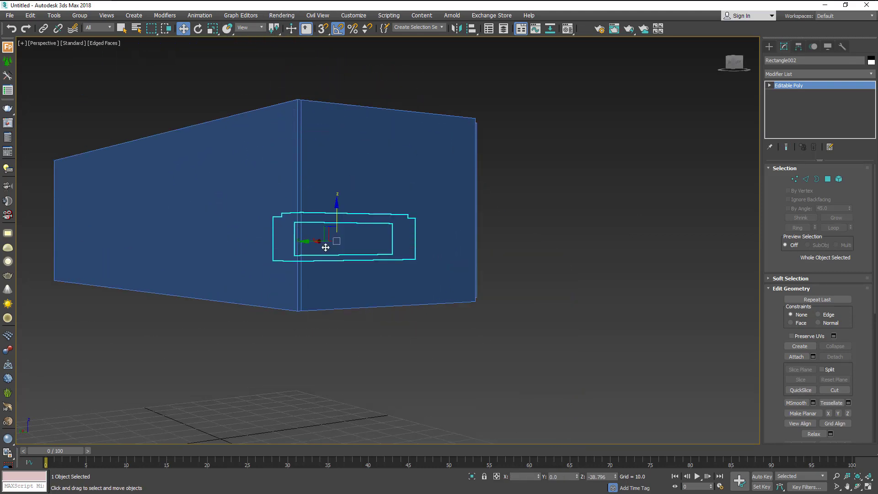
left_click_drag(336, 75, 336, 315)
middle_click_drag(336, 315, 346, 296, "alt")
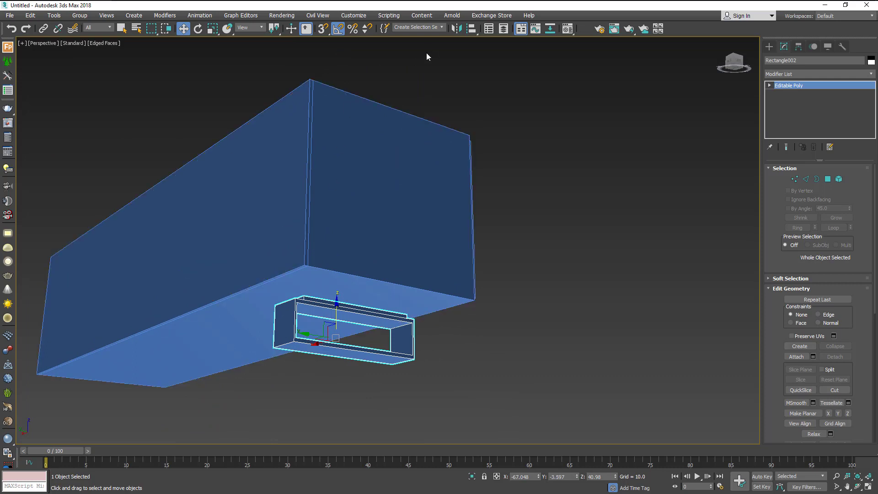
left_click(455, 29)
left_click(420, 214)
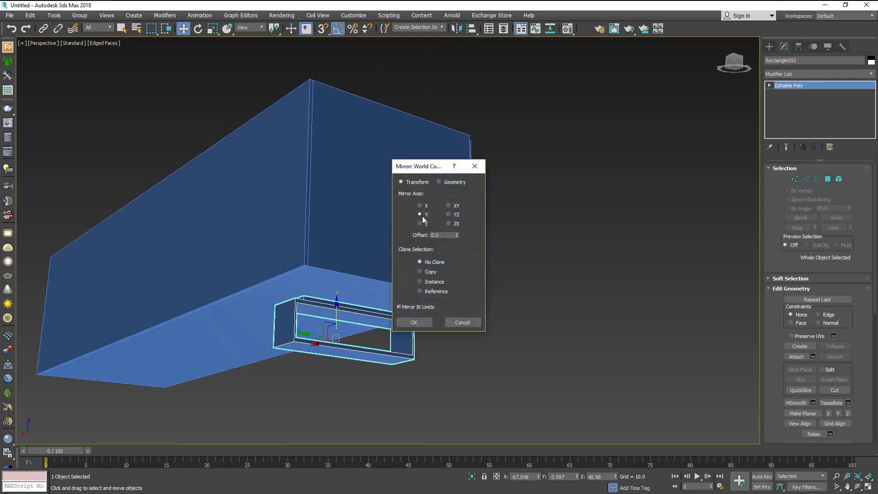
left_click(420, 223)
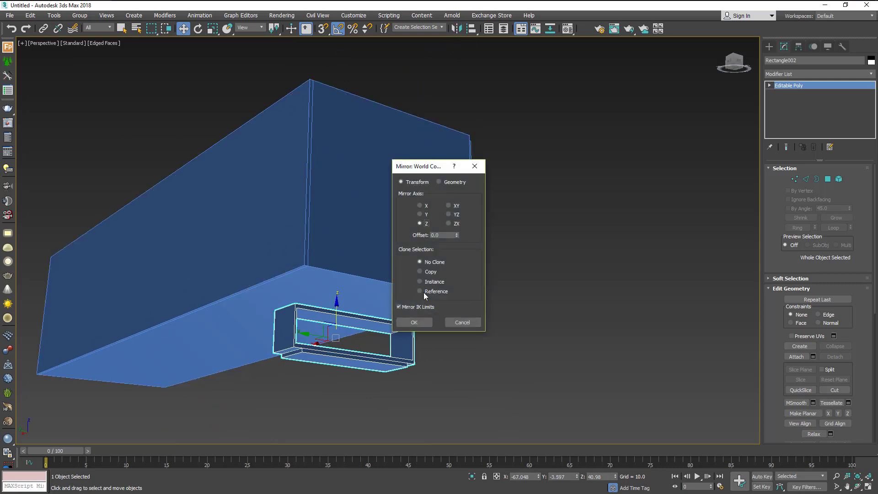
left_click(423, 322)
mouse_move(323, 324)
middle_mouse_down("alt")
mouse_move(256, 310)
mouse_move(293, 298)
mouse_move(279, 310)
mouse_move(290, 306)
mouse_move(326, 286)
middle_mouse_up("alt")
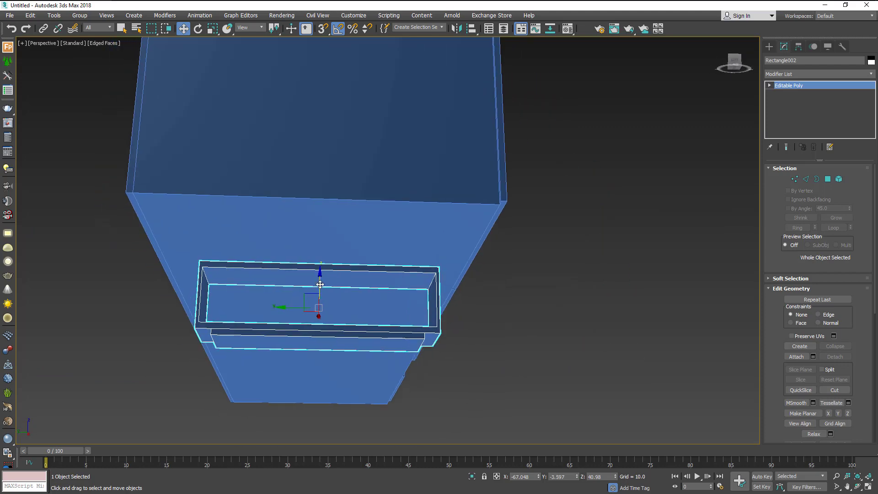
left_click_drag(319, 284, 339, 260)
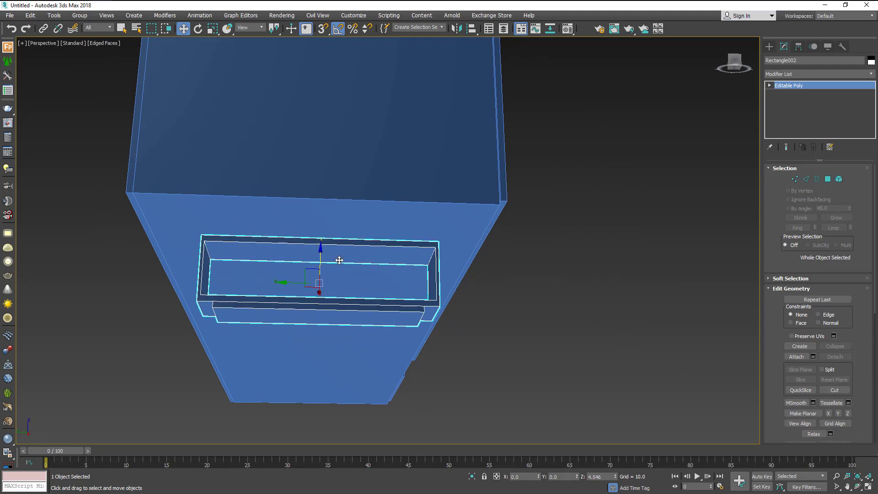
middle_click_drag(346, 268, 318, 262, "alt")
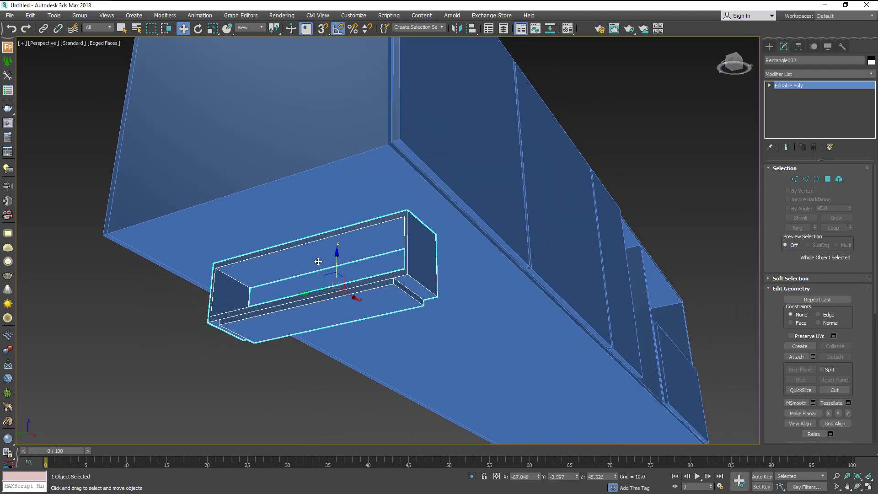
left_click(450, 32)
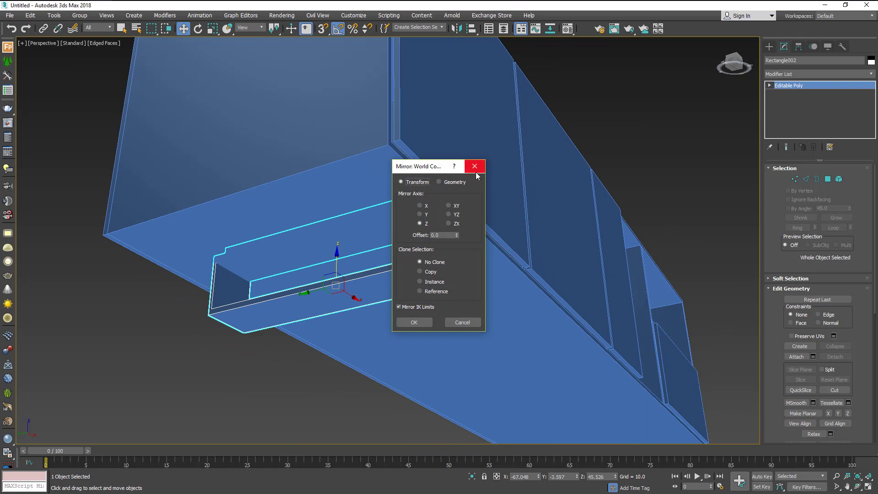
- Cancel the mirror and align the foot block to the cabinet body's pivot, undoing the move
left_click(477, 161)
left_click(472, 32)
left_click(468, 337)
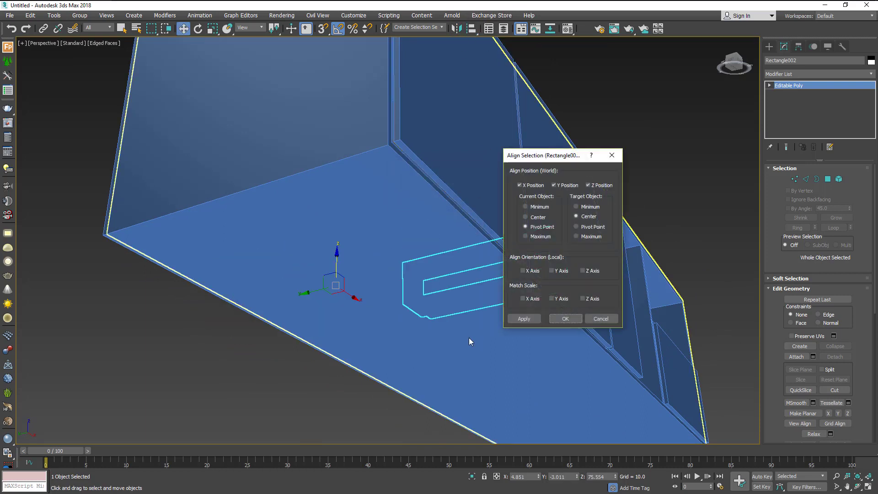
left_click(577, 227)
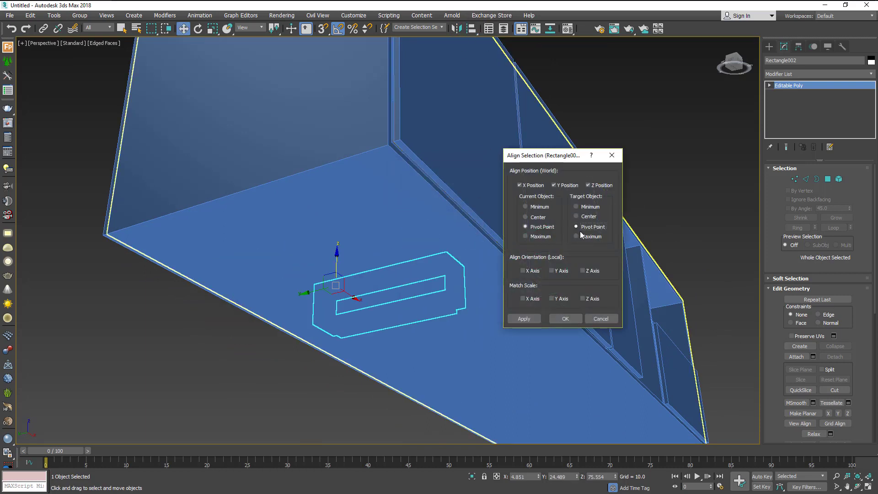
left_click(538, 218)
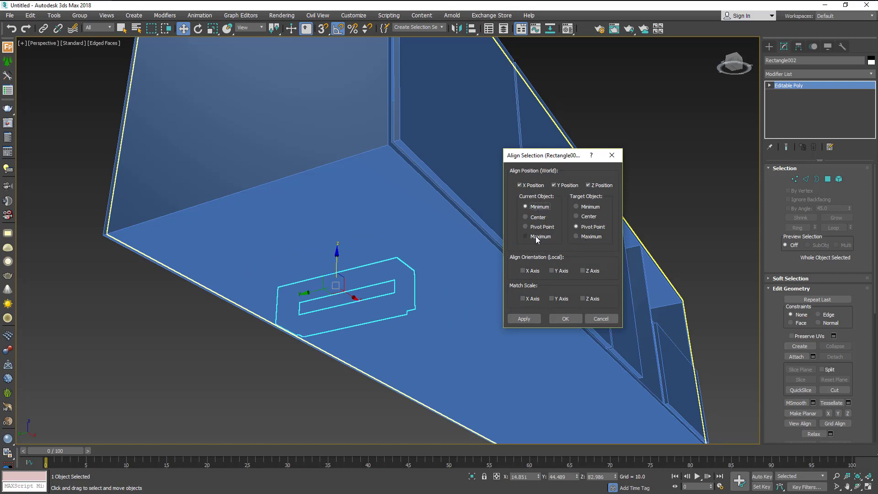
left_click(542, 227)
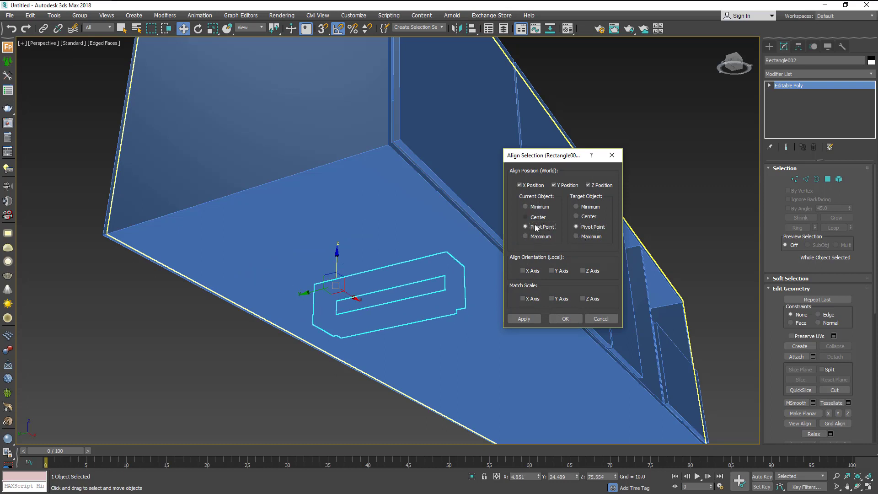
left_click(564, 319)
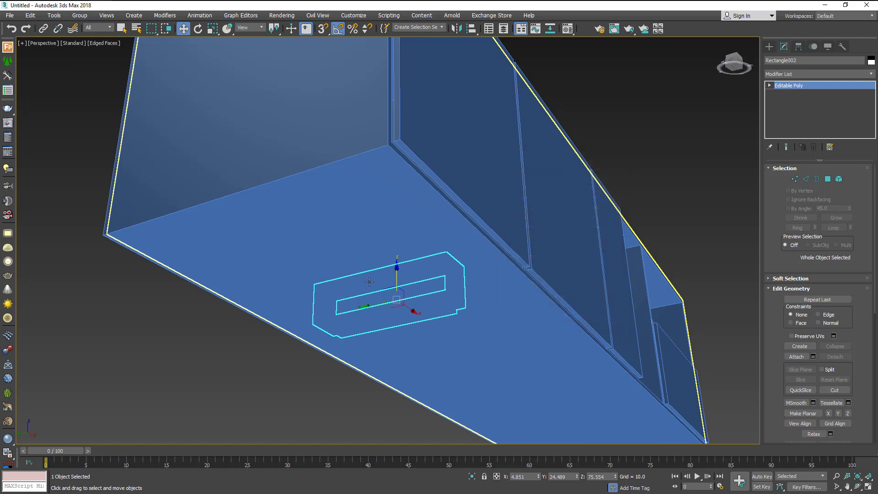
left_click_drag(397, 274, 393, 350)
mouse_move(393, 350)
middle_mouse_down("alt")
mouse_move(409, 349)
mouse_move(457, 284)
middle_mouse_up("alt")
key("ctrl+z")
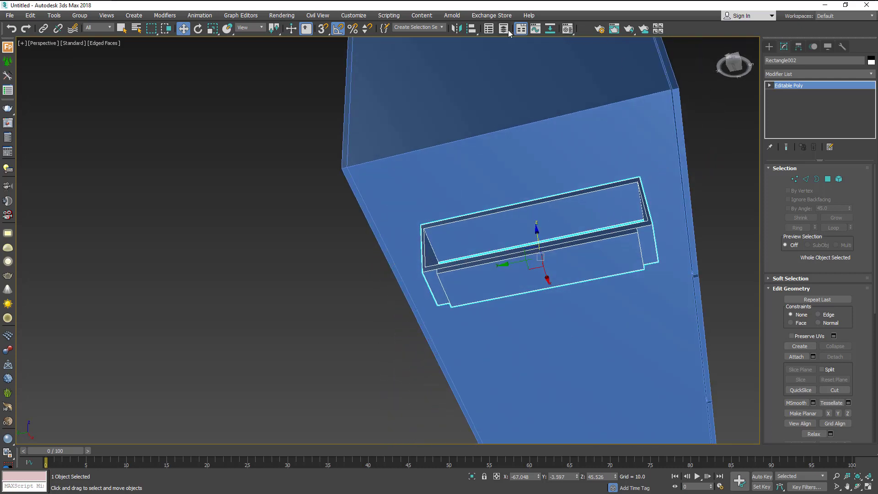
- Align the foot center-to-center with the cabinet body and lower it to Z 45.906
left_click(471, 29)
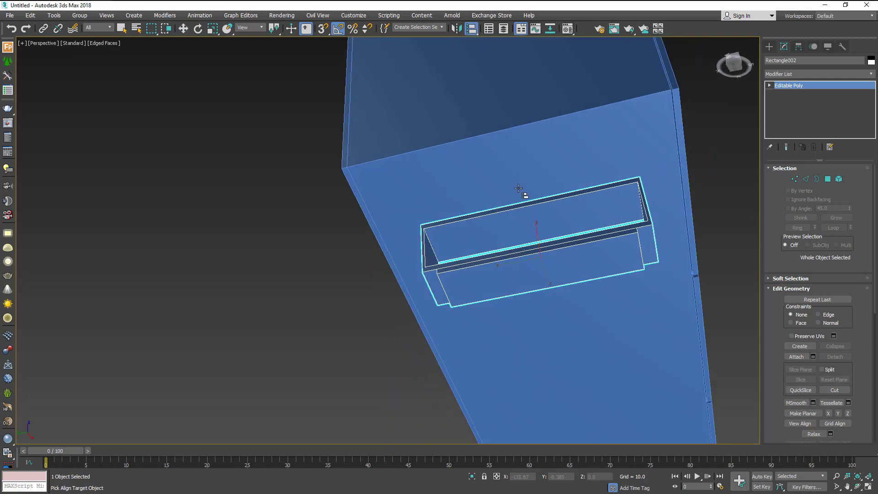
left_click(522, 189)
left_click(577, 216)
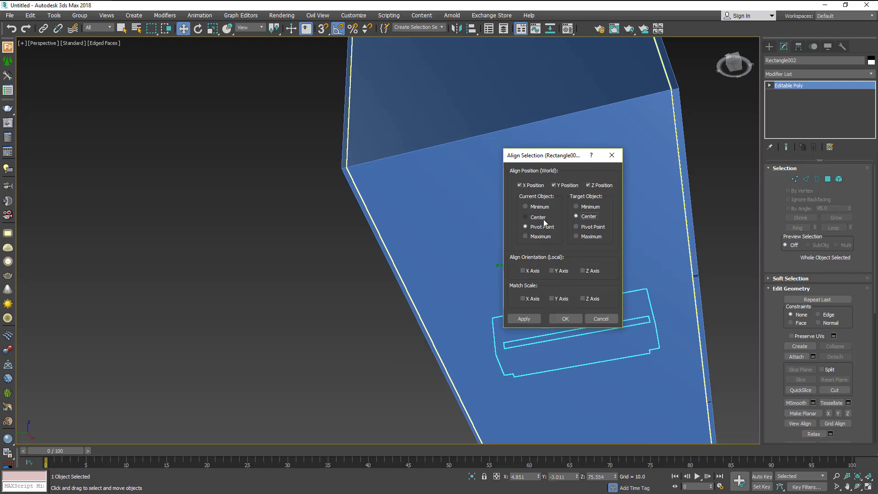
left_click(536, 218)
left_click(566, 319)
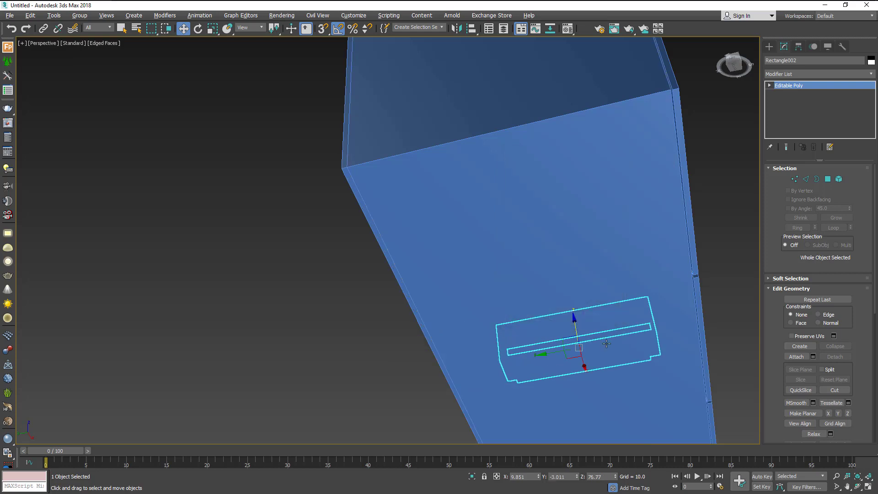
left_click_drag(575, 328, 578, 433)
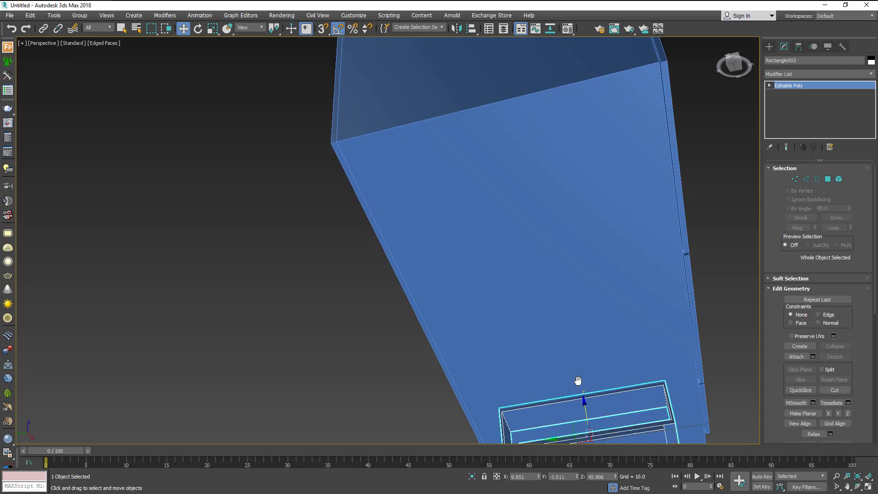
- Shift-copy the foot toward the cabinet's left end as Rectangle003
mouse_move(579, 432)
middle_mouse_down("alt")
mouse_move(329, 251)
mouse_move(362, 243)
middle_mouse_up("alt")
scroll(328, 251, "down", 2)
scroll(362, 242, "up", 2)
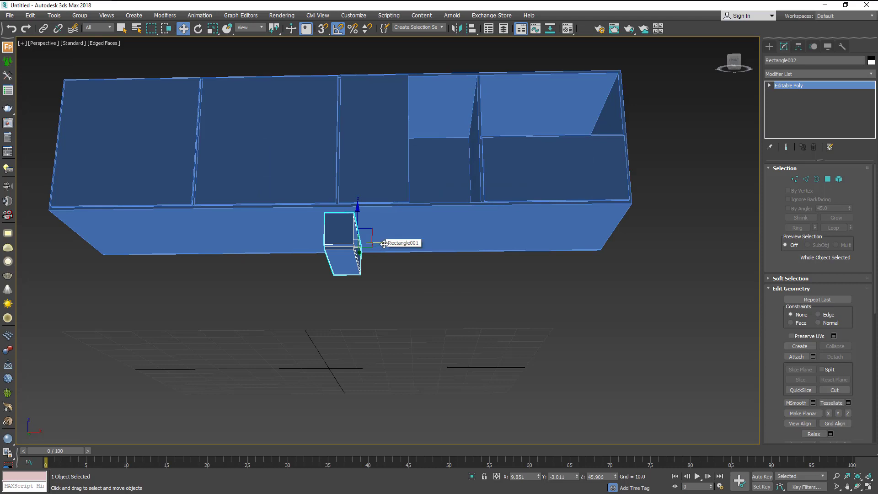
left_click_drag(384, 244, 163, 245, "shift")
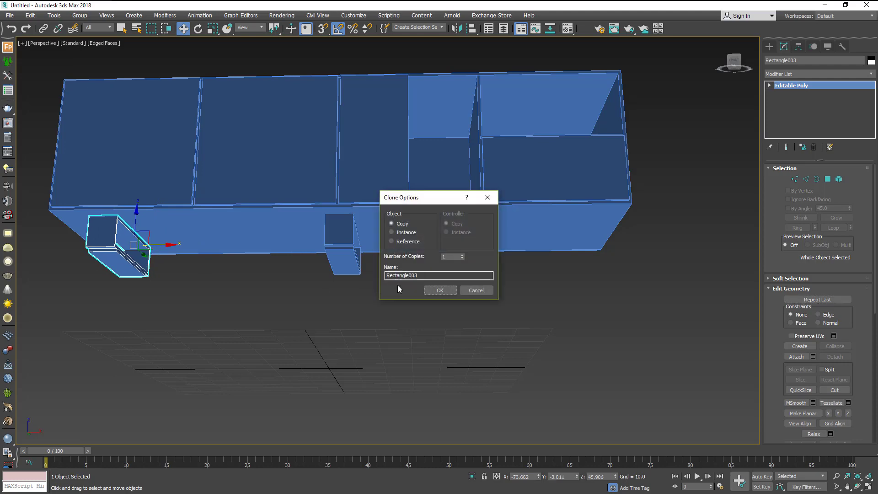
left_click(432, 291)
mouse_move(432, 291)
middle_mouse_down("alt")
mouse_move(329, 309)
mouse_move(296, 293)
mouse_move(290, 299)
middle_mouse_up("alt")
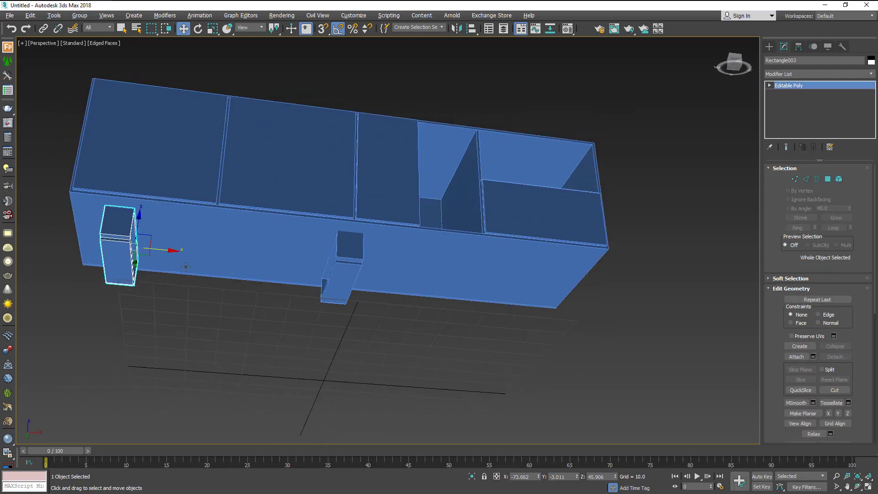
mouse_move(186, 266)
middle_mouse_down("alt")
mouse_move(206, 249)
mouse_move(174, 274)
middle_mouse_up("alt")
- Move the original foot to the cabinet's right end and nudge the left foot inward
left_click(355, 238)
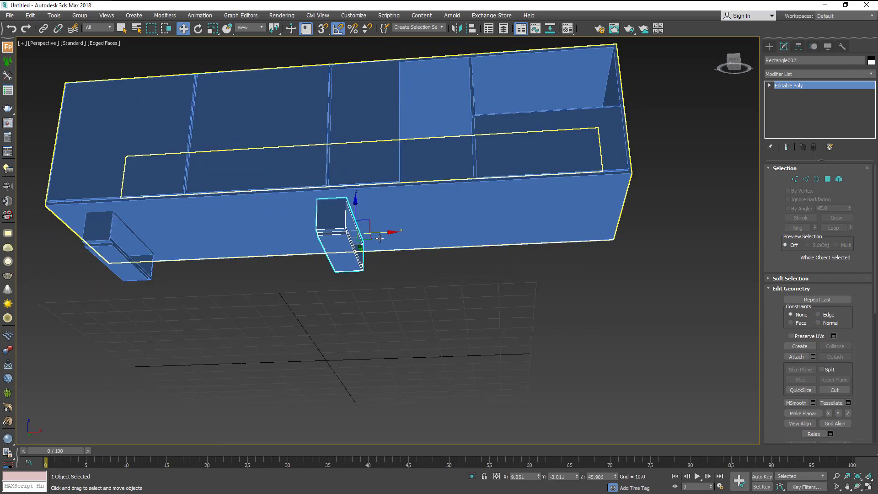
mouse_move(380, 238)
left_mouse_down()
mouse_move(616, 234)
mouse_move(555, 249)
left_mouse_up()
left_click(578, 303)
mouse_move(578, 303)
middle_mouse_down("alt")
mouse_move(545, 322)
mouse_move(200, 258)
middle_mouse_up("alt")
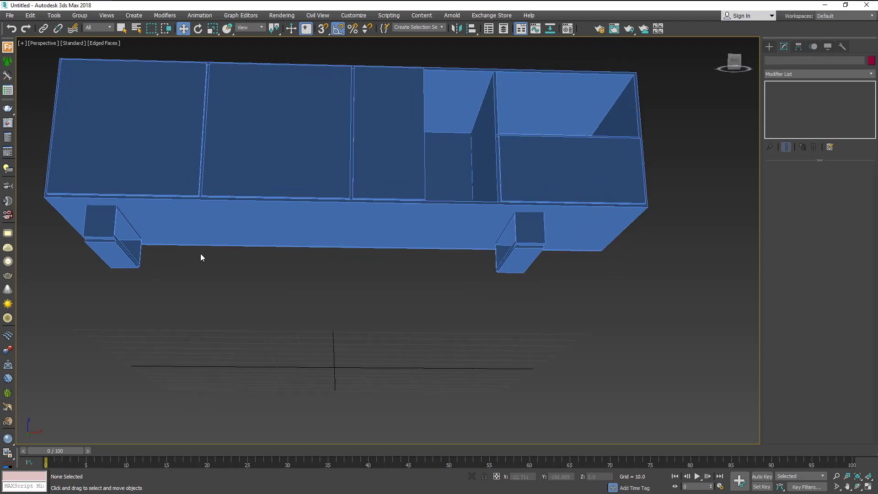
left_click(113, 247)
left_click_drag(153, 238, 266, 239)
middle_click_drag(281, 275, 300, 295, "alt")
middle_click_drag(303, 305, 305, 306, "alt")
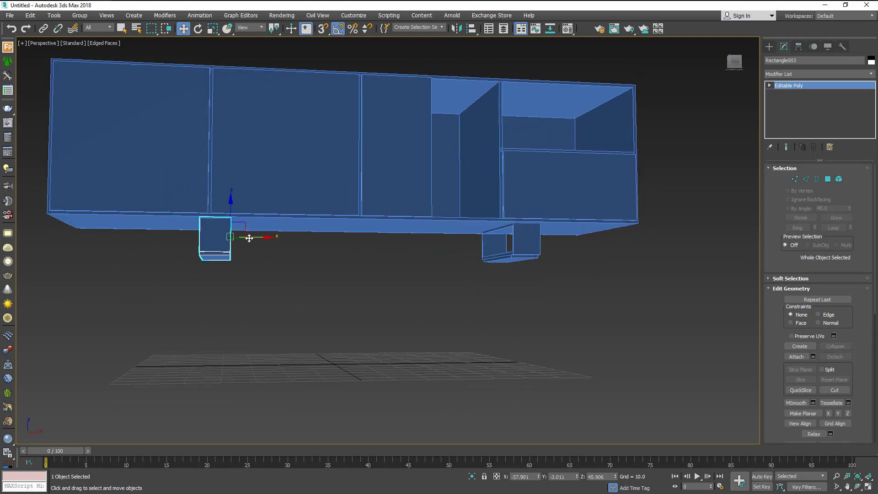
- Align the left foot to the divider panel and lower it back beneath the cabinet
left_click(210, 207)
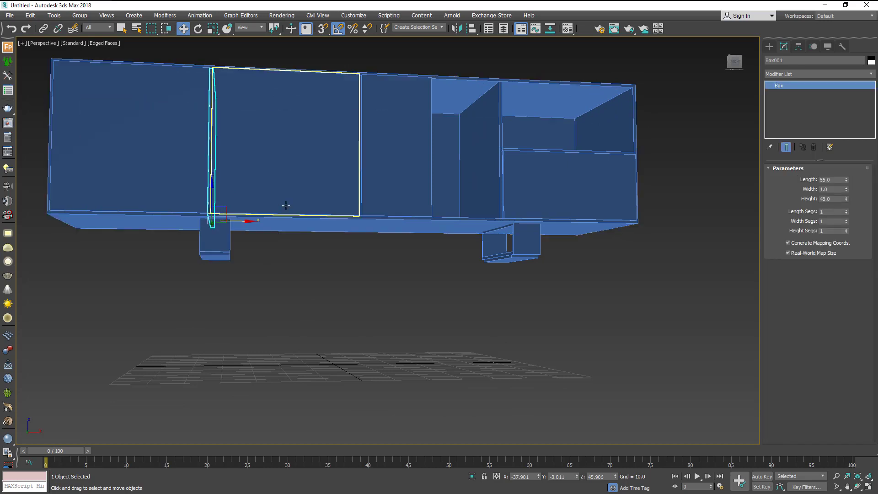
key("ctrl+z")
scroll(210, 201, "up", 4)
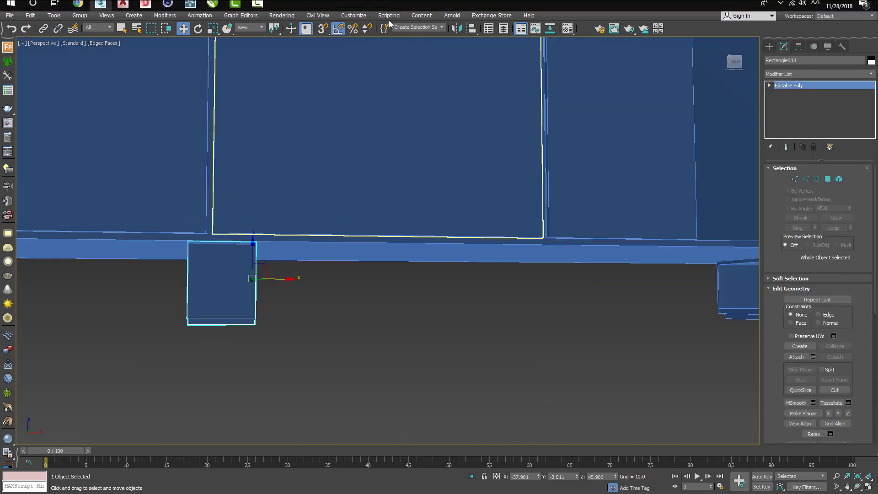
left_click(472, 29)
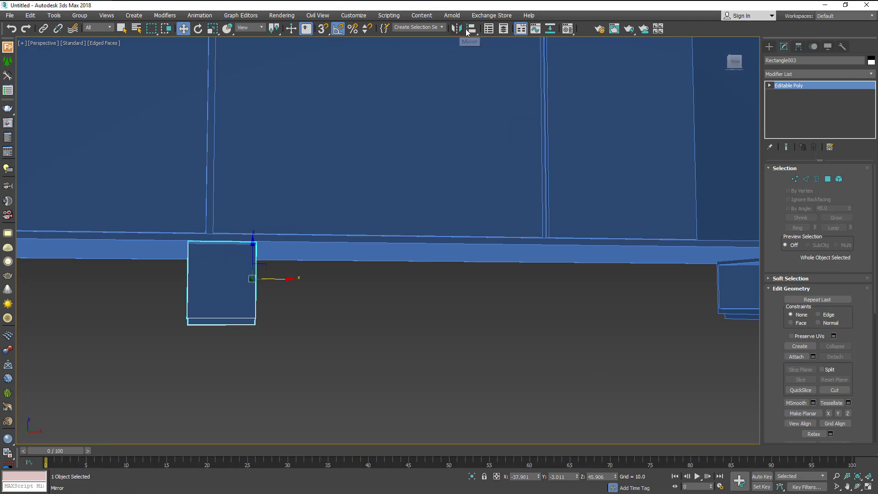
left_click(209, 168)
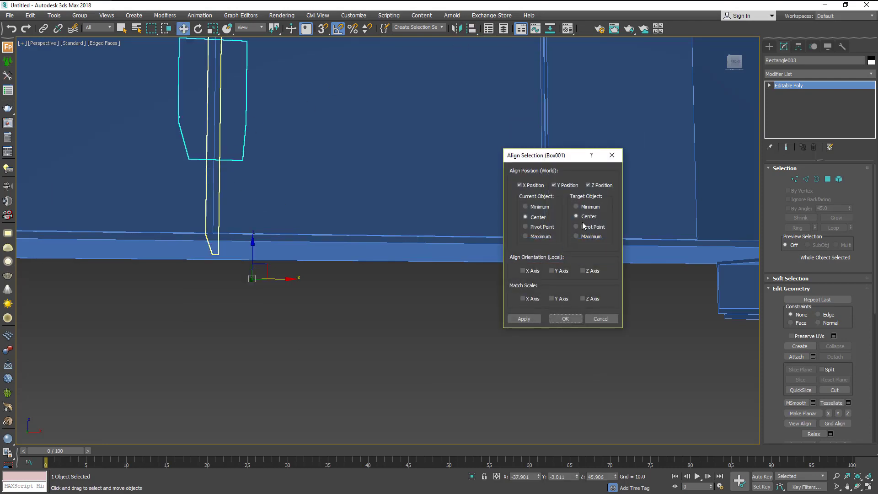
left_click(565, 318)
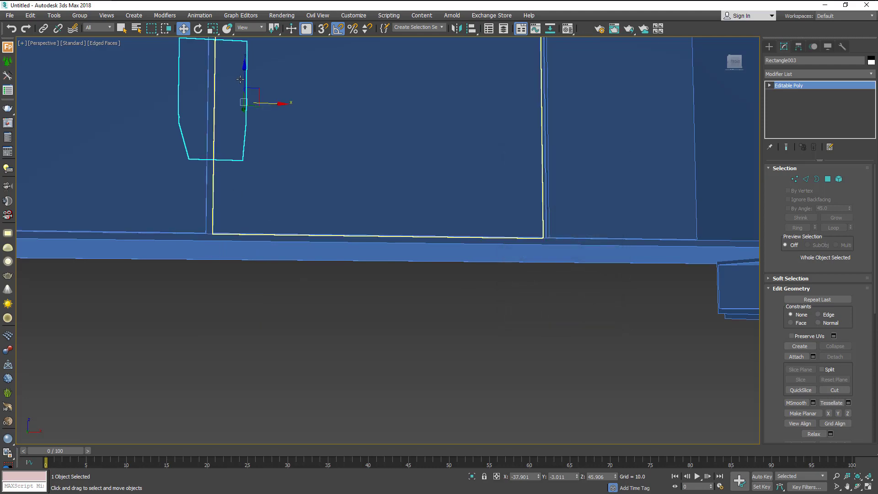
left_click_drag(244, 80, 230, 255)
middle_click_drag(230, 255, 260, 248, "alt")
scroll(260, 248, "up", 2)
left_click_drag(217, 259, 217, 282)
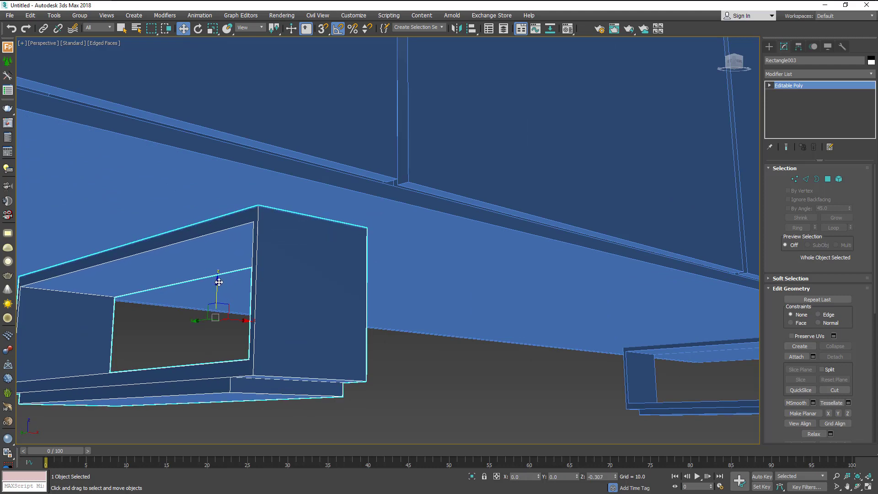
scroll(206, 260, "down", 5)
mouse_move(206, 260)
middle_mouse_down("alt")
mouse_move(394, 339)
mouse_move(347, 320)
mouse_move(300, 328)
middle_mouse_up("alt")
left_click(394, 339)
- Align the right foot to the thin vertical divider and lower it under the cabinet
left_click(493, 295)
mouse_move(493, 295)
middle_mouse_down("alt")
mouse_move(441, 304)
mouse_move(415, 274)
middle_mouse_up("alt")
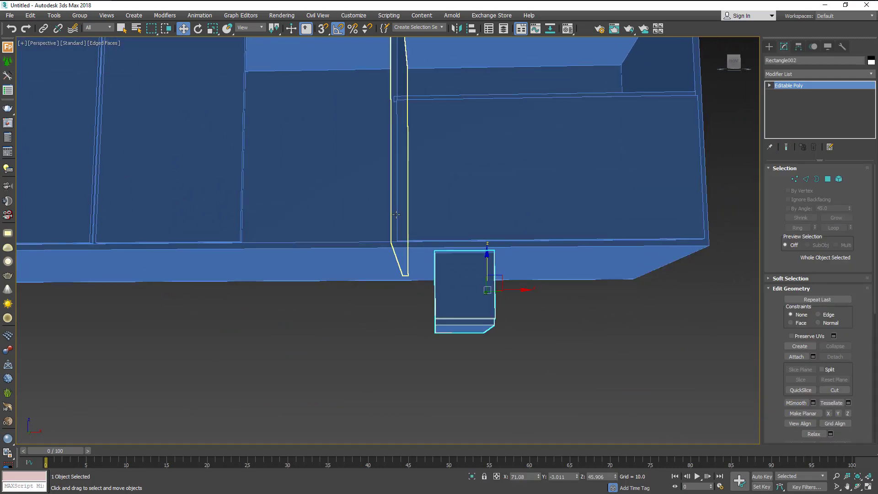
left_click(470, 30)
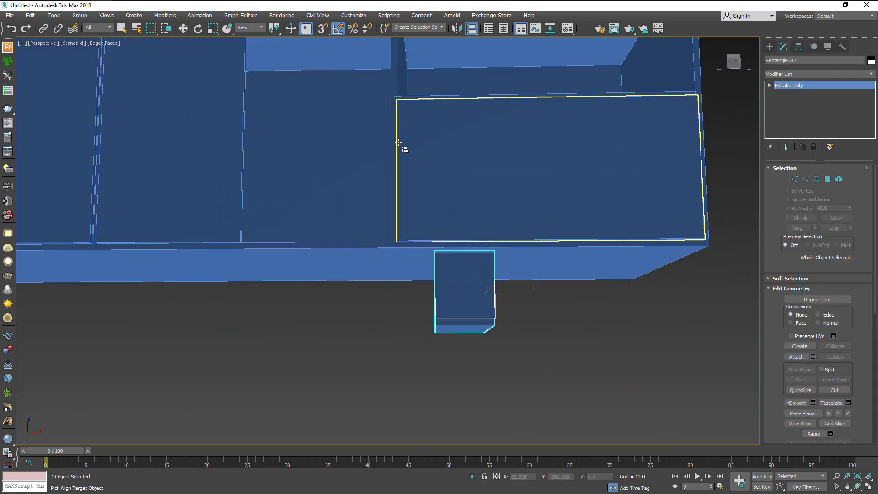
left_click(403, 157)
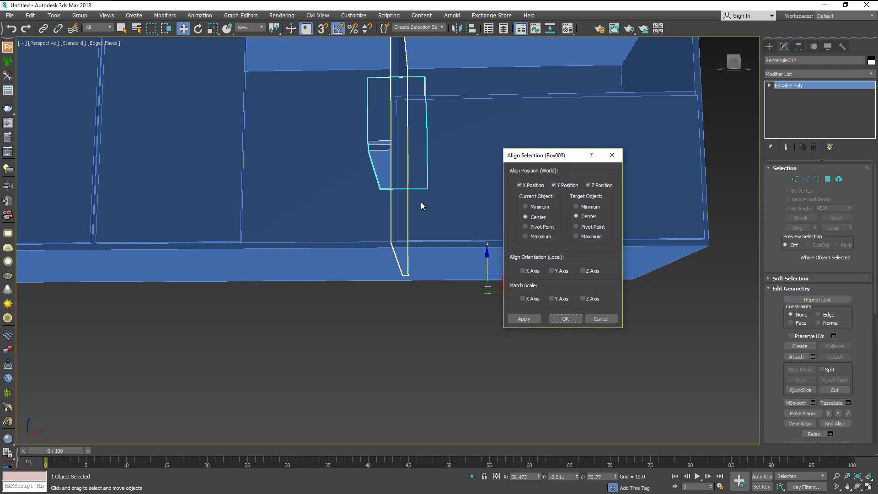
left_click(565, 318)
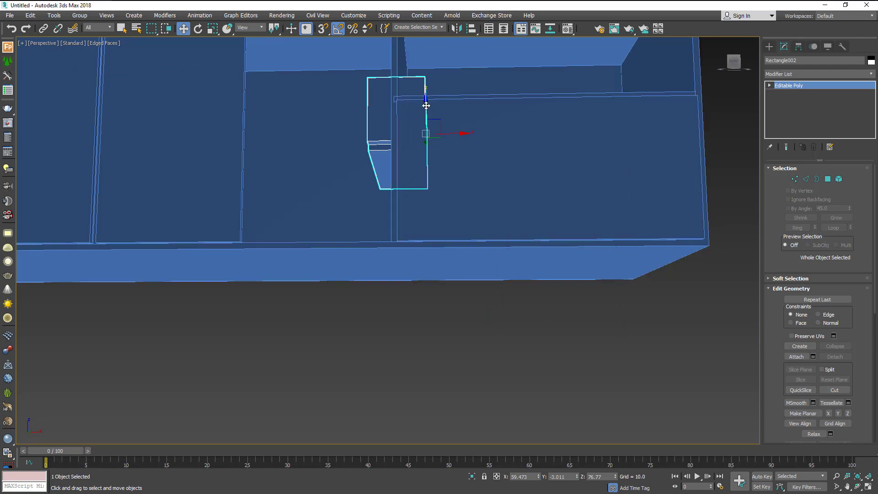
left_click_drag(427, 94, 411, 254)
middle_click_drag(412, 255, 451, 251, "alt")
scroll(455, 259, "up", 3)
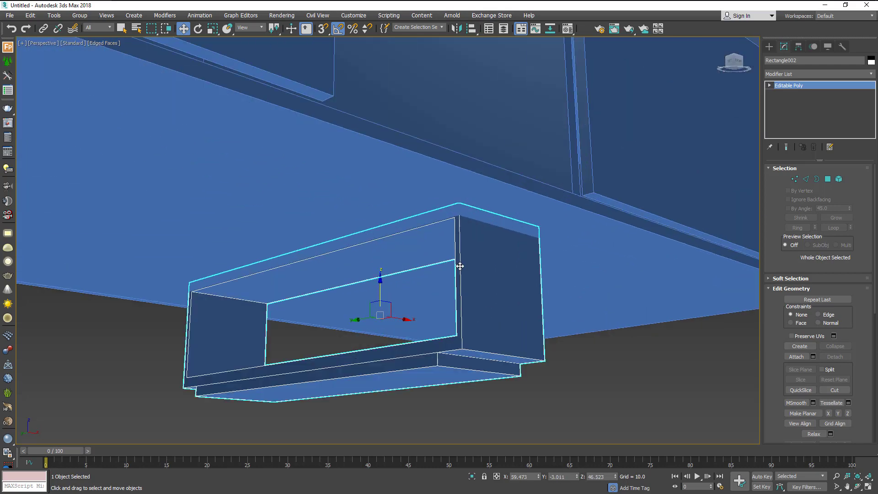
left_click_drag(381, 286, 379, 298)
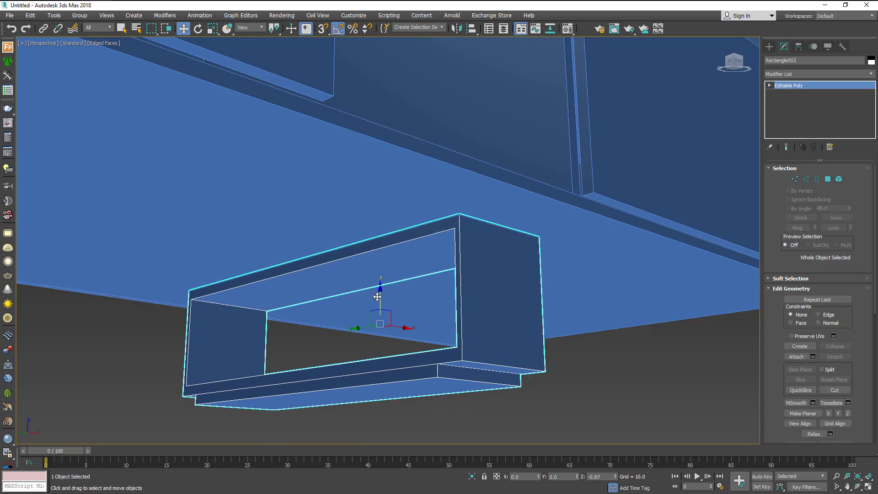
- Select all twelve cabinet objects and move them down toward the ground grid
left_click(591, 388)
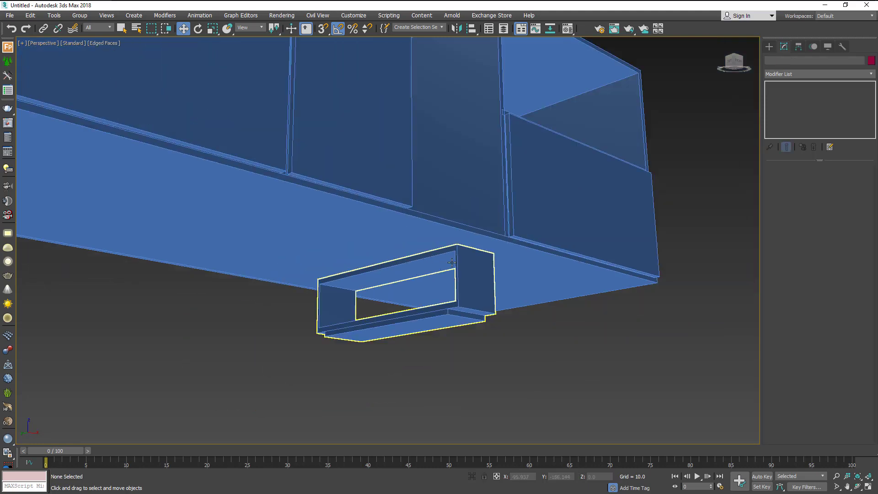
scroll(591, 388, "down", 10)
scroll(442, 254, "down", 3)
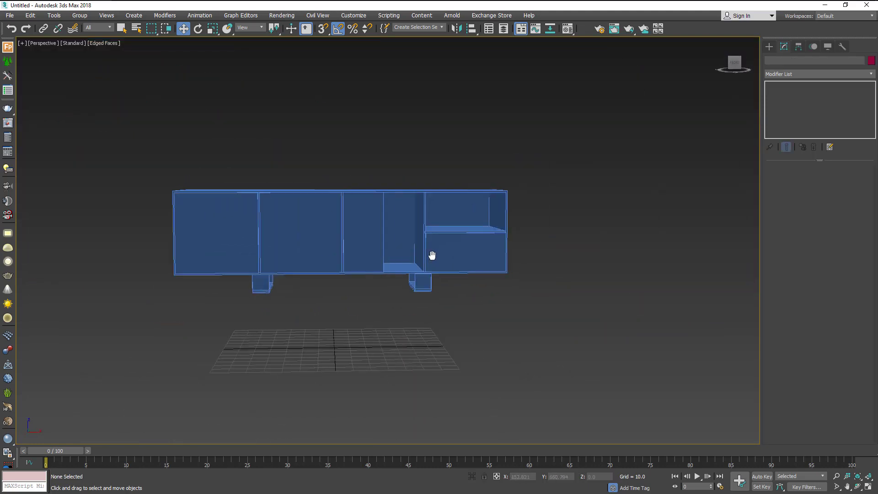
middle_click_drag(439, 255, 457, 249, "alt")
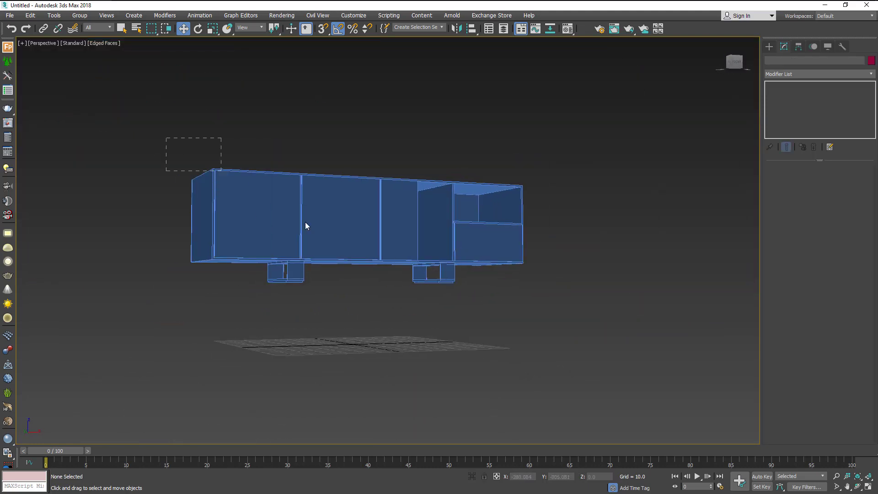
left_click_drag(156, 147, 593, 334)
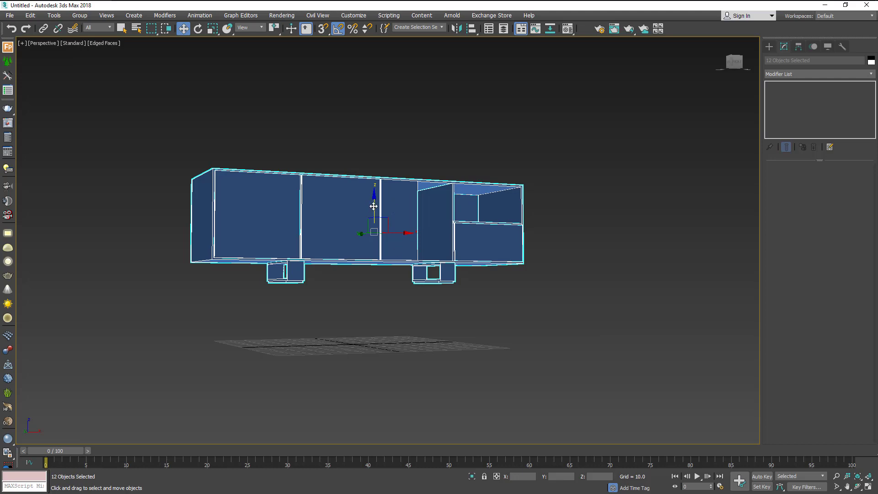
left_click_drag(374, 206, 369, 270)
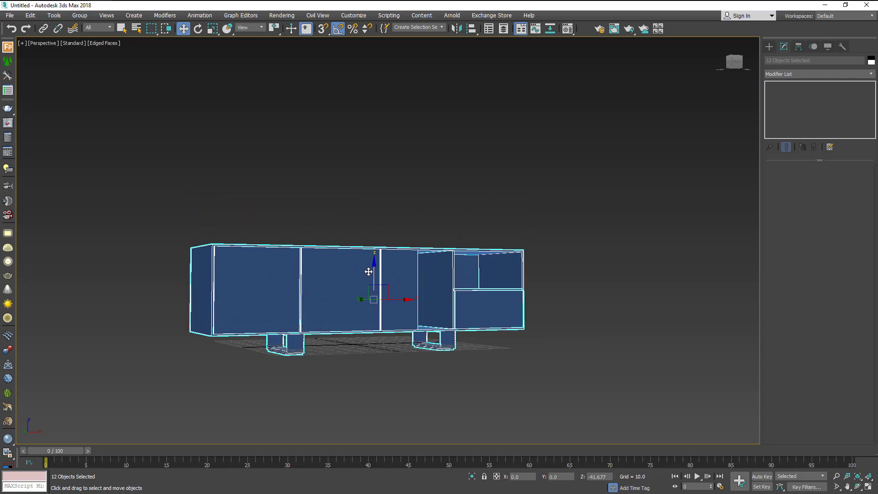
- Zoom in on the feet and nudge the cabinet up so the feet sit exactly on the grid
scroll(369, 270, "up", 3)
scroll(406, 355, "up", 4)
scroll(420, 345, "down", 3)
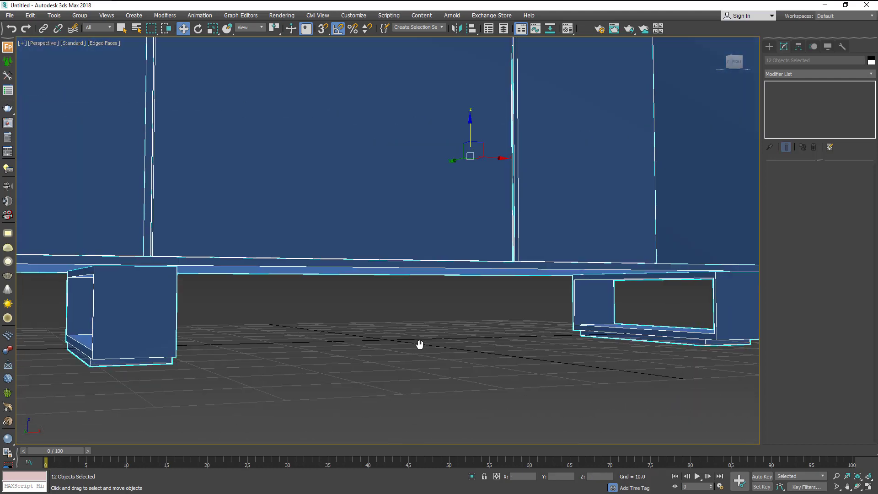
middle_click_drag(419, 345, 474, 337)
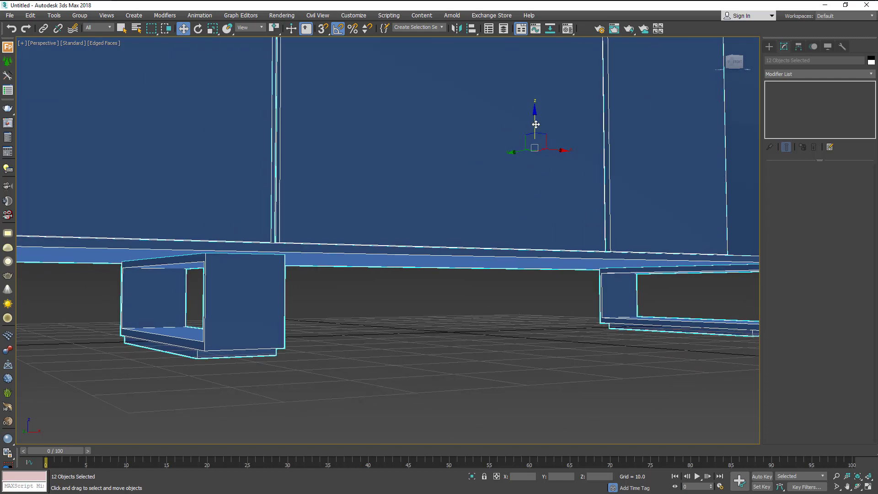
left_click_drag(539, 126, 540, 119)
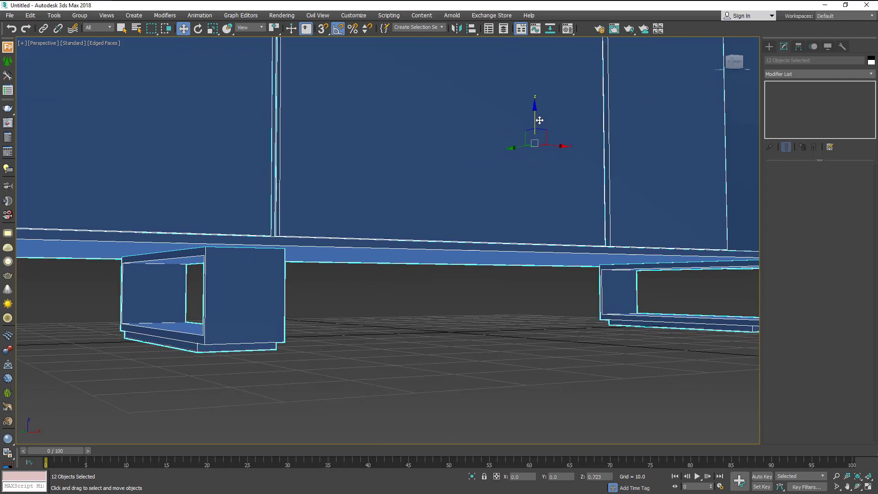
- Deselect the cabinet and turn off Edged Faces (F4) to hide the wireframe edges
left_click(394, 336)
scroll(361, 342, "down", 10)
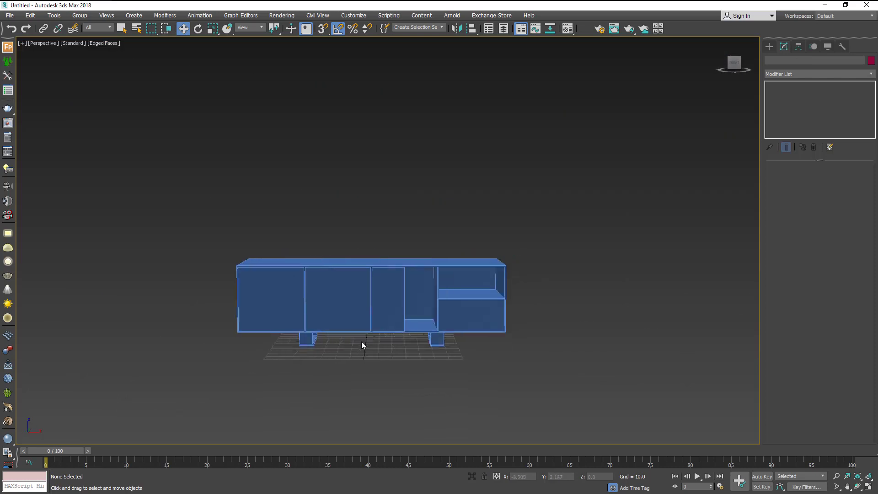
scroll(418, 323, "up", 3)
middle_click_drag(372, 337, 422, 325, "alt")
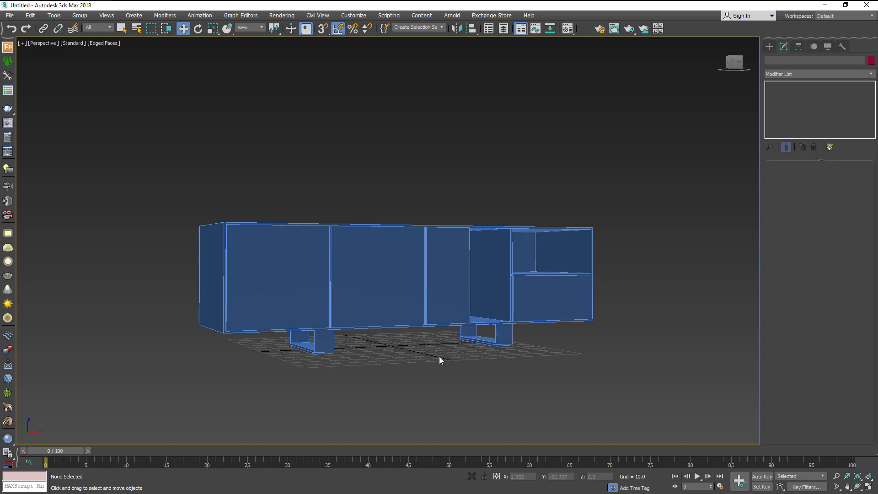
mouse_move(476, 352)
middle_mouse_down("alt")
mouse_move(427, 364)
mouse_move(613, 364)
mouse_move(531, 348)
mouse_move(457, 353)
mouse_move(474, 337)
middle_mouse_up("alt")
key("F4")
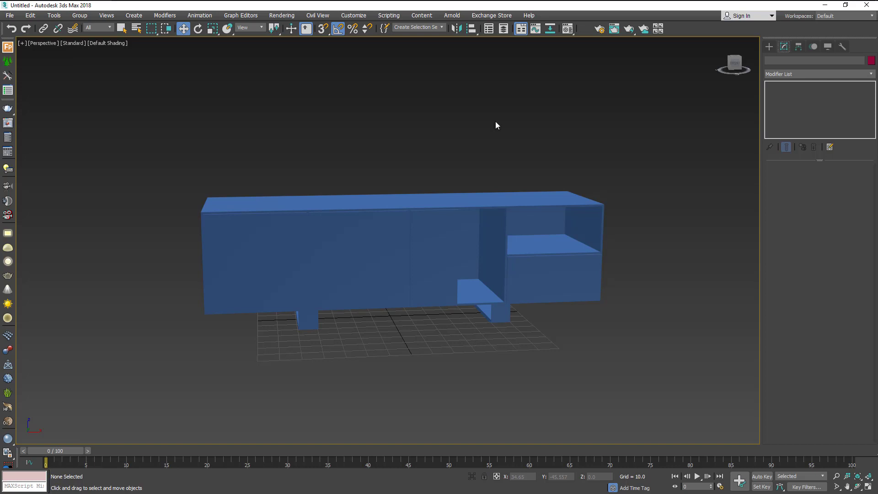
- Open the Material Editor and load the vray 6 render preset for 1280x720 HDTV output
left_click(563, 31)
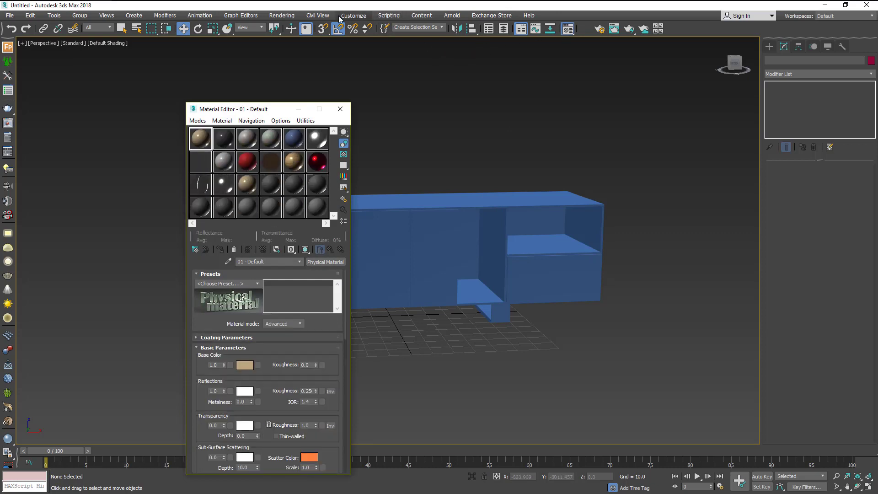
left_click(282, 16)
left_click(297, 64)
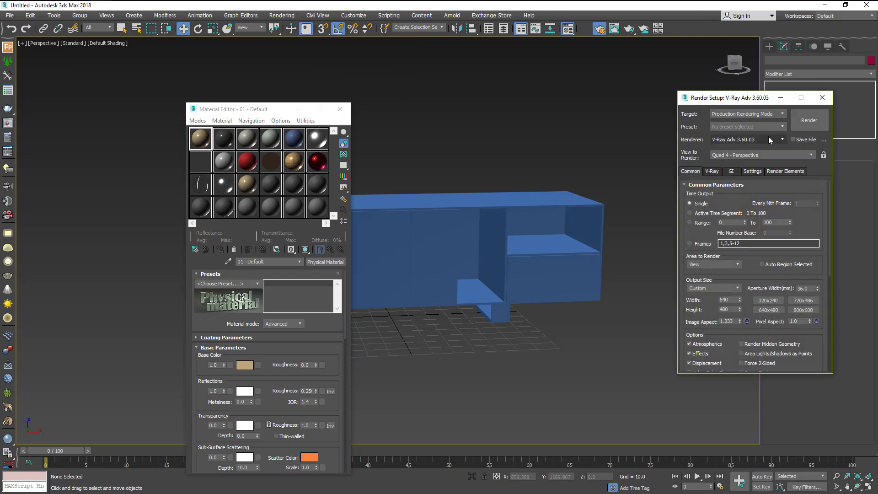
left_click(761, 127)
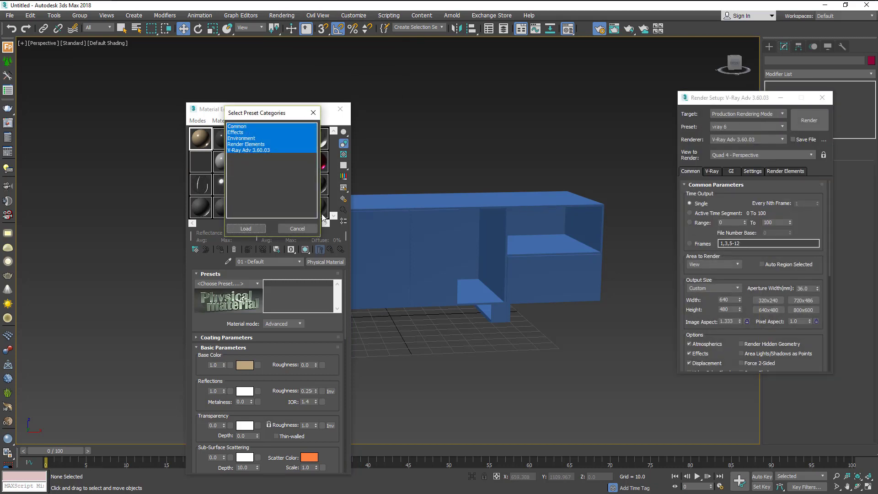
left_click(249, 229)
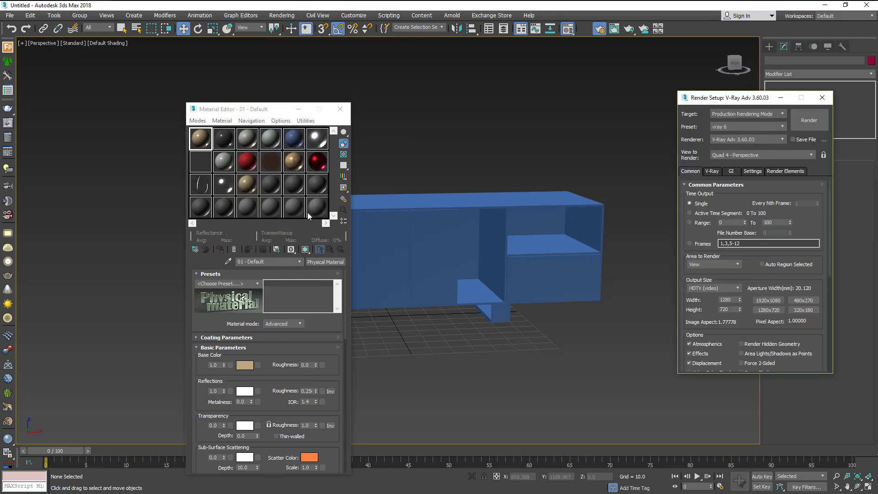
- Change material slot 01 - Default from Physical Material to a VRayMtl
left_click(350, 261)
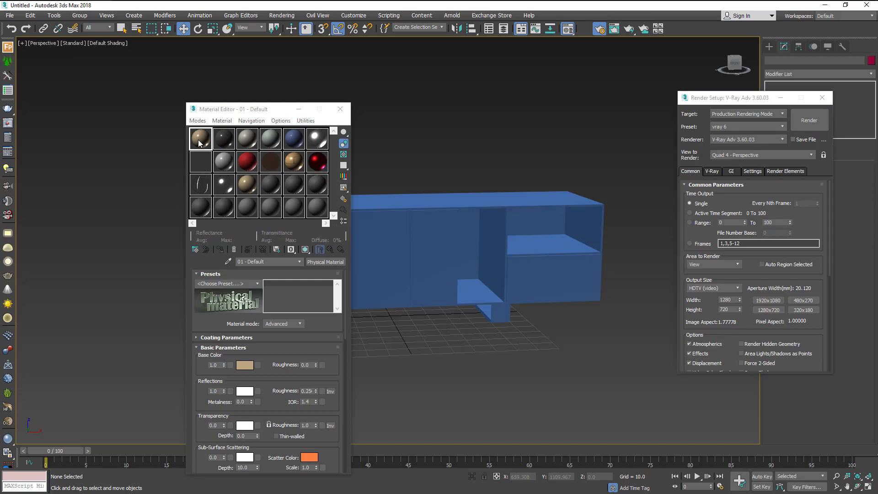
left_click(325, 262)
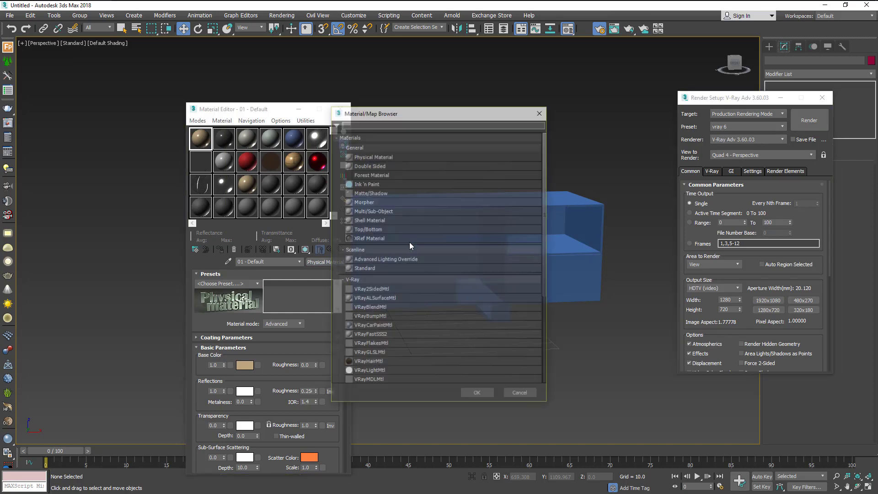
scroll(383, 336, "down", 2)
double_click(384, 347)
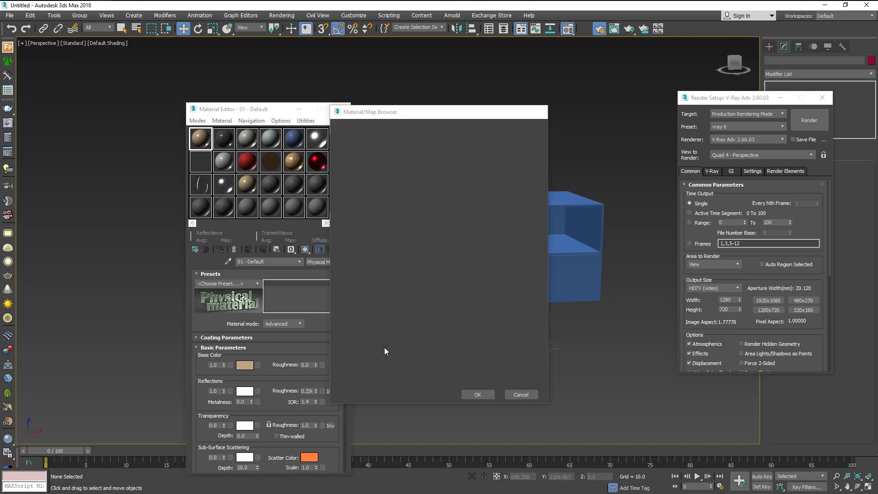
left_click_drag(261, 113, 103, 92)
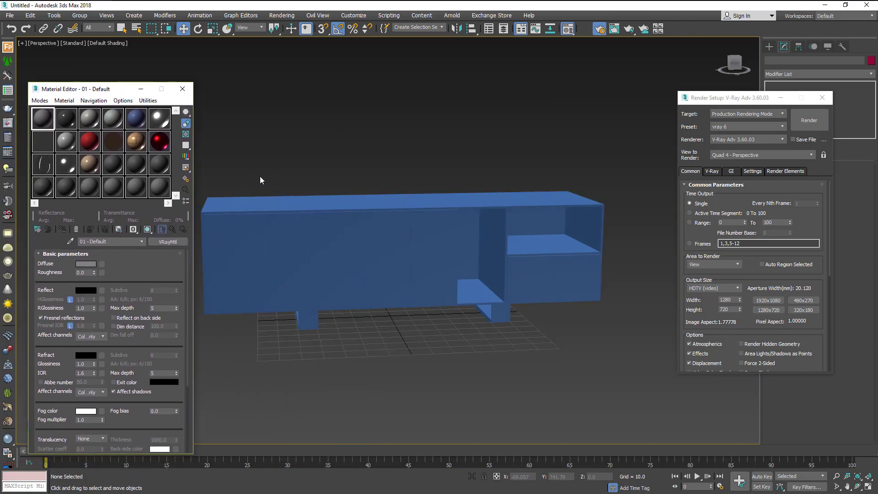
- Select Rectangle001 and load wood-background-m.jpg from the Desktop as the VRayMtl's Diffuse bitmap
mouse_move(292, 271)
middle_mouse_down()
mouse_move(385, 270)
mouse_move(323, 271)
middle_mouse_up()
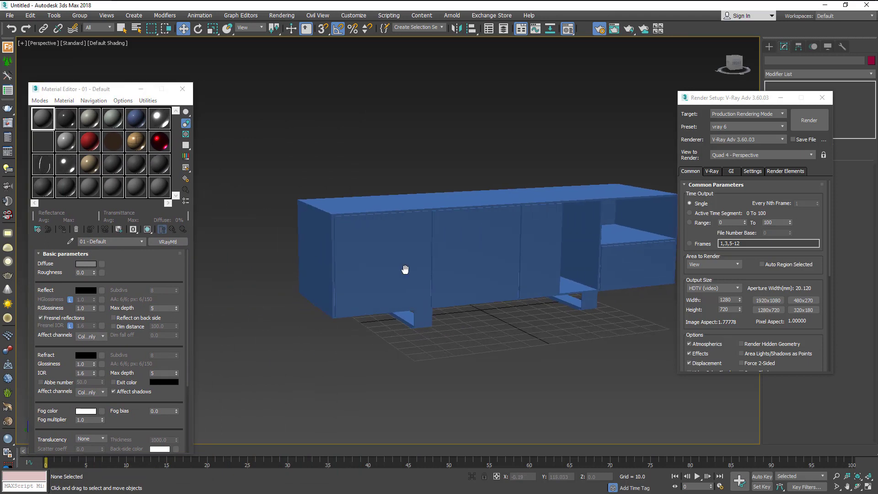
left_click(323, 271)
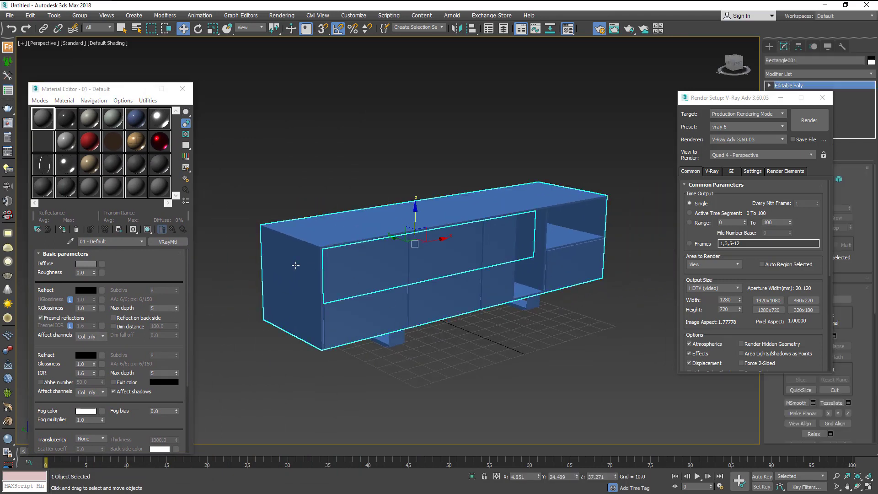
left_click(102, 264)
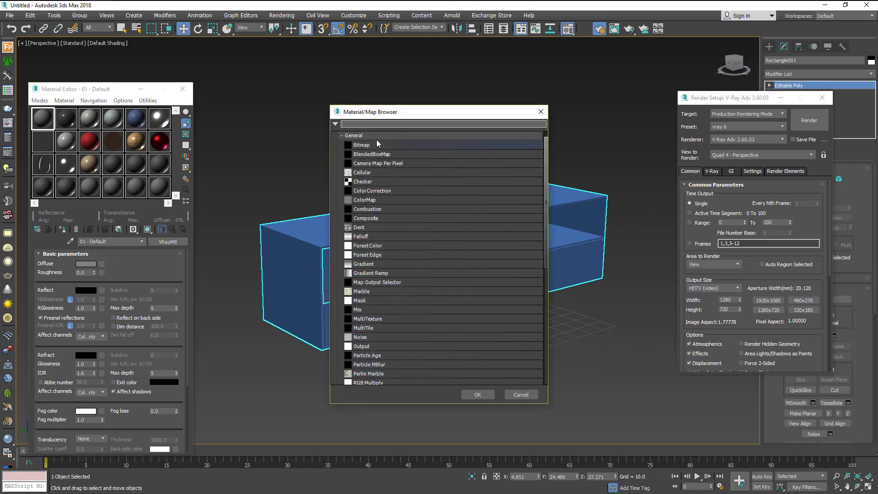
double_click(376, 151)
left_click(32, 97)
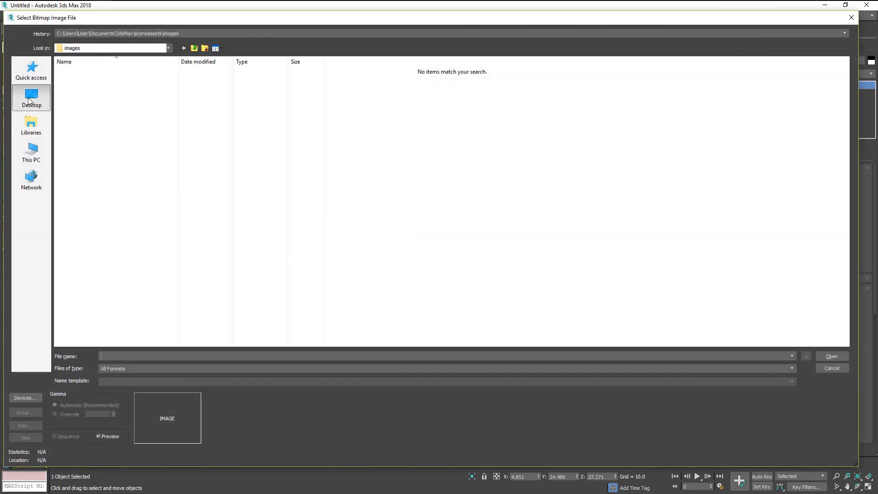
scroll(405, 258, "down", 2)
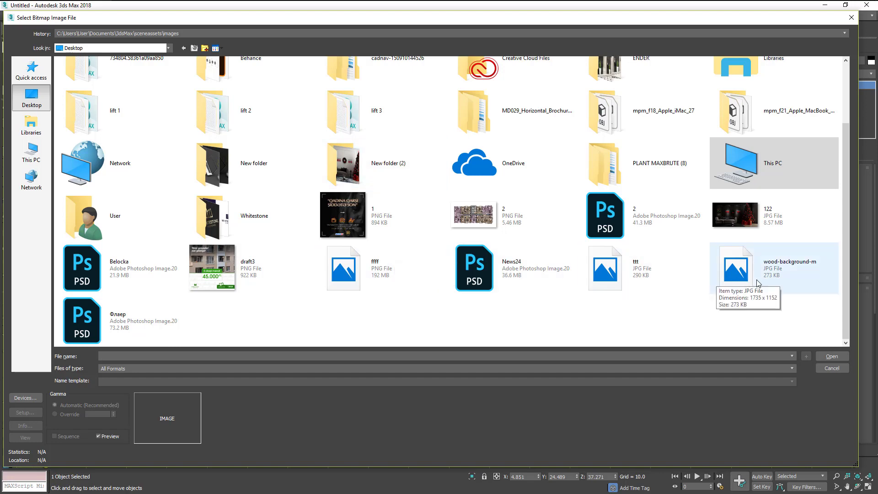
double_click(736, 269)
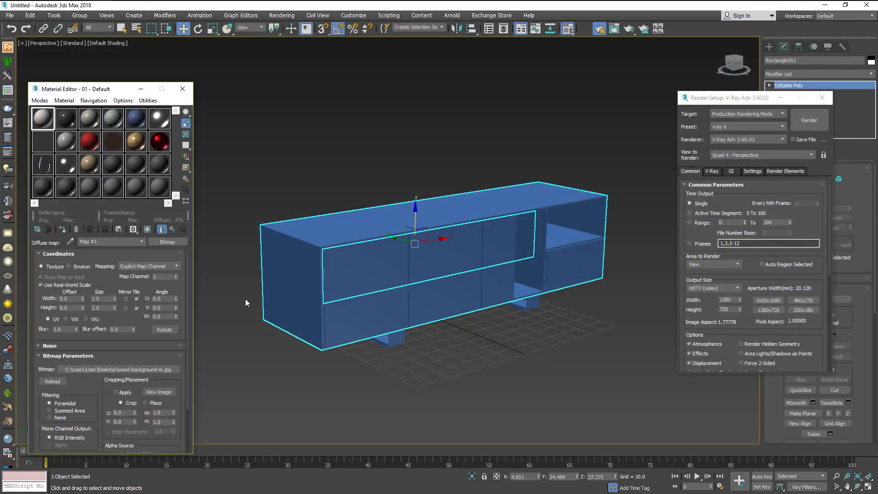
- Turn off real-world scale on the wood bitmap and apply the material to the cabinet body
middle_click_drag(246, 302, 245, 312, "alt")
left_click(41, 285)
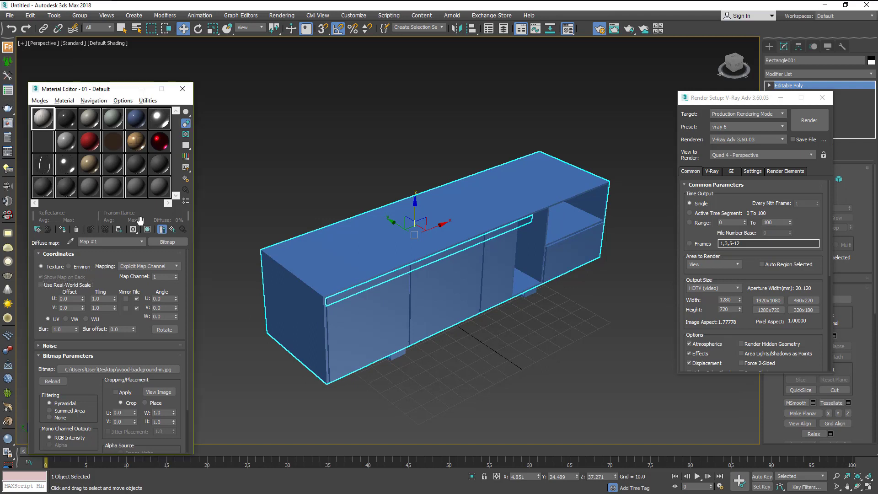
left_click_drag(74, 145, 305, 266)
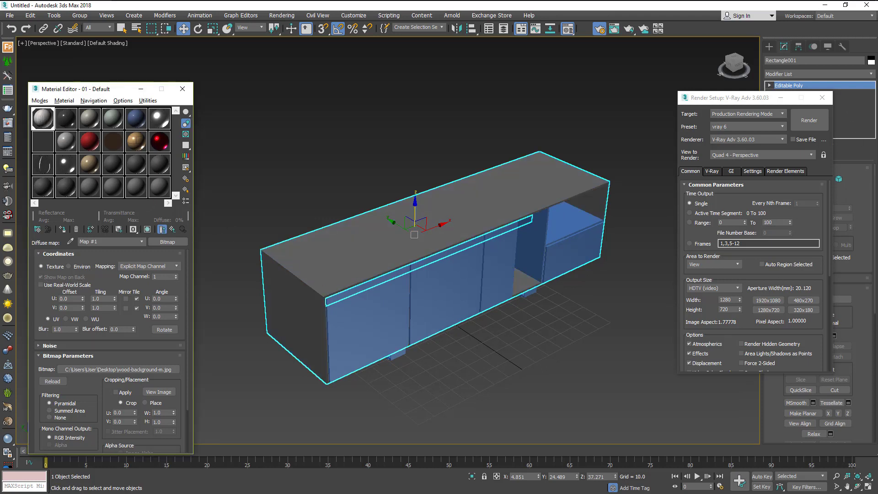
- Add a Box UVW Map modifier, 50 x 200 x 55, with Real-World Map Size off
left_click(871, 73)
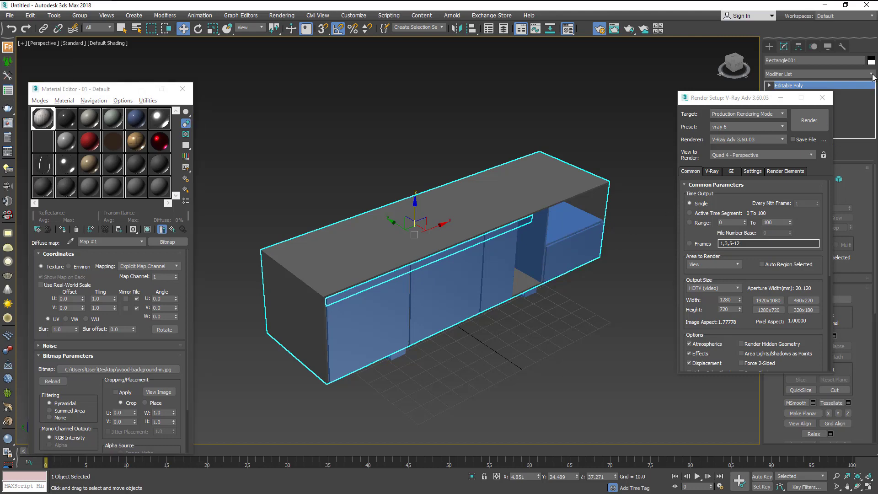
left_click_drag(871, 97, 860, 257)
left_click(792, 380)
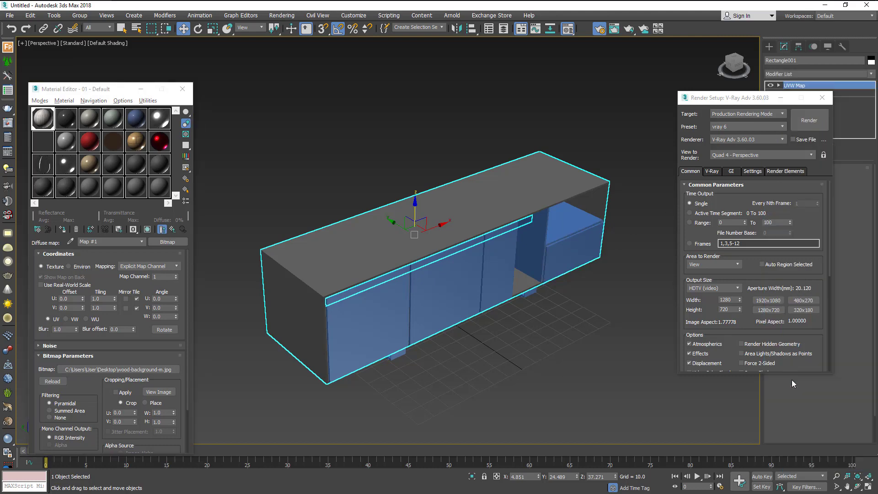
left_click_drag(754, 98, 613, 97)
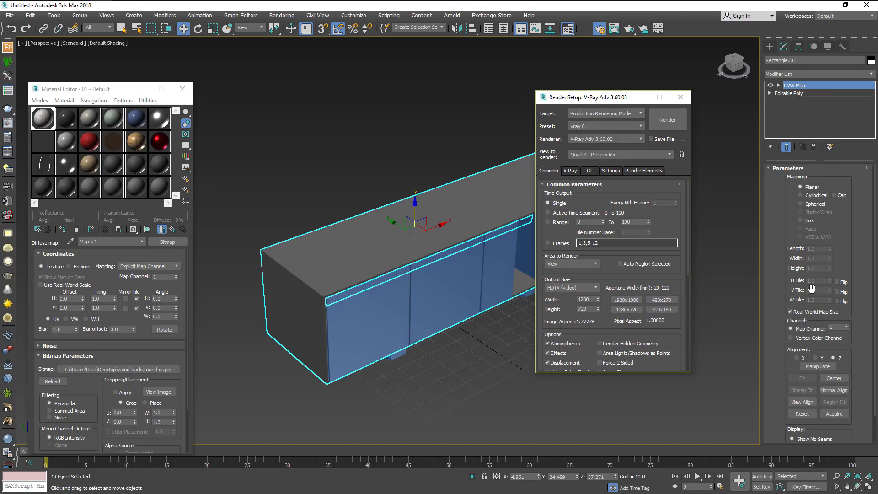
left_click(800, 313)
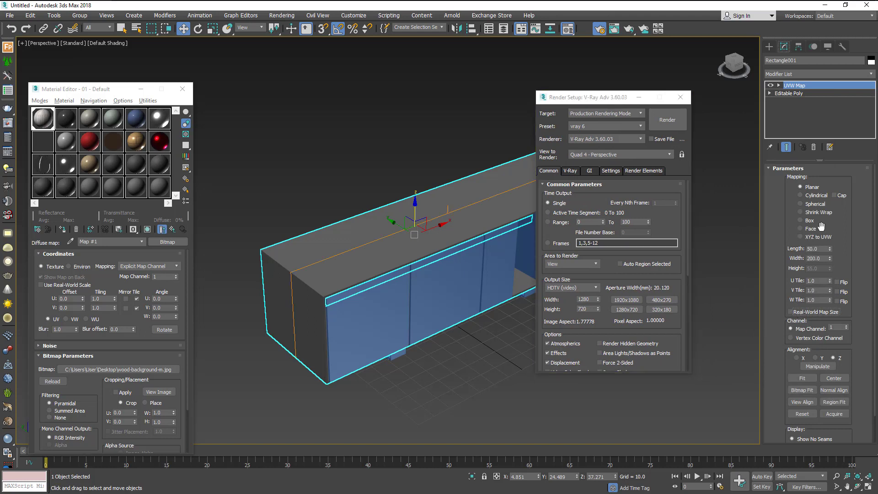
left_click(802, 220)
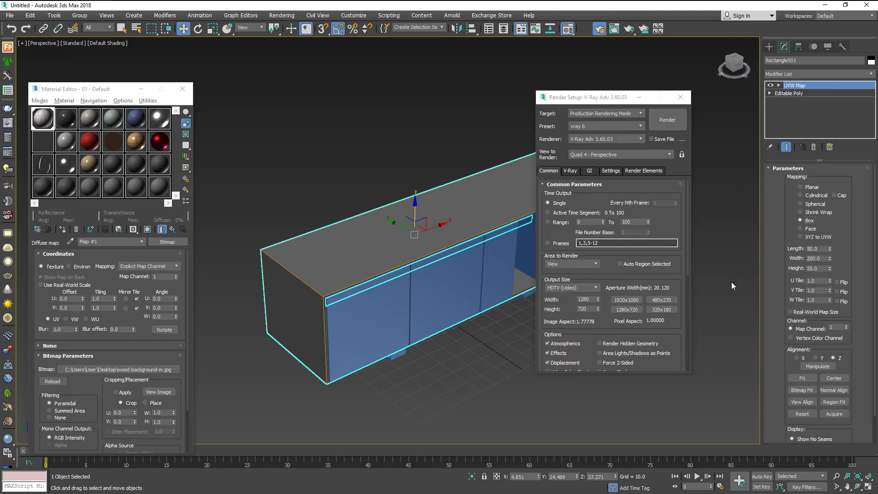
left_click(754, 313)
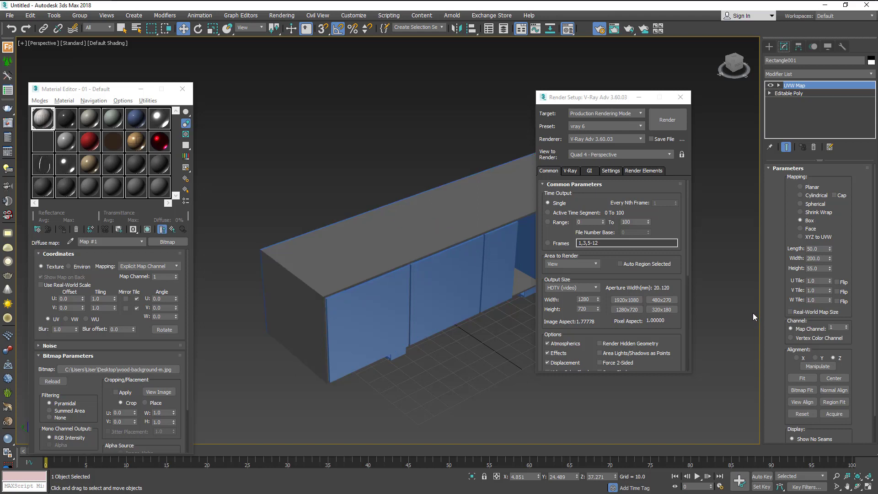
left_click(173, 229)
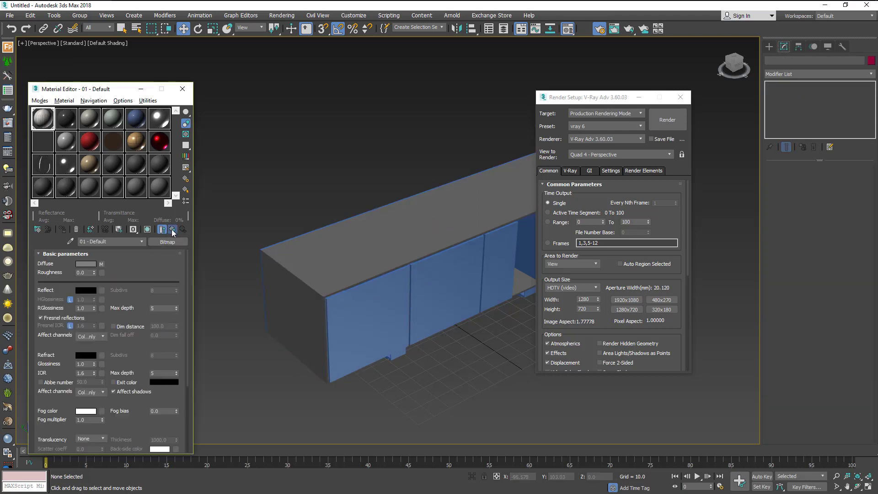
left_click(266, 262)
scroll(300, 280, "up", 3)
mouse_move(300, 281)
middle_mouse_down("alt")
mouse_move(293, 269)
mouse_move(259, 288)
mouse_move(337, 290)
mouse_move(320, 288)
middle_mouse_up("alt")
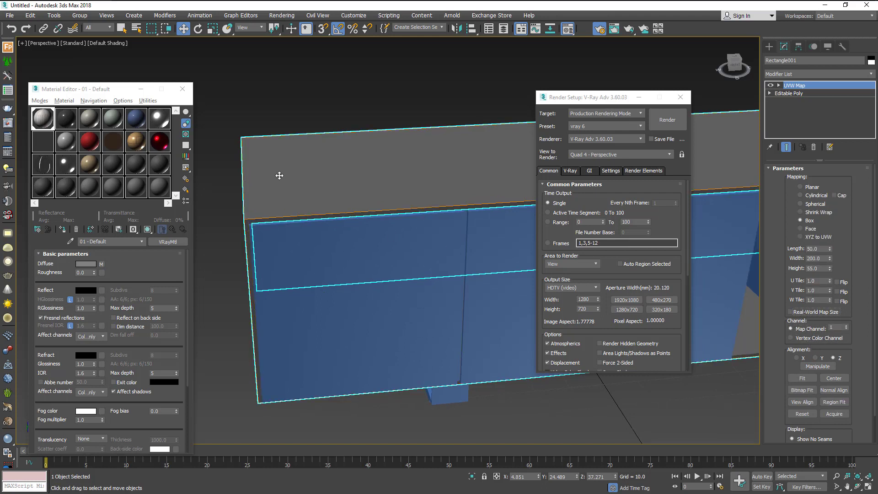
left_click(41, 121)
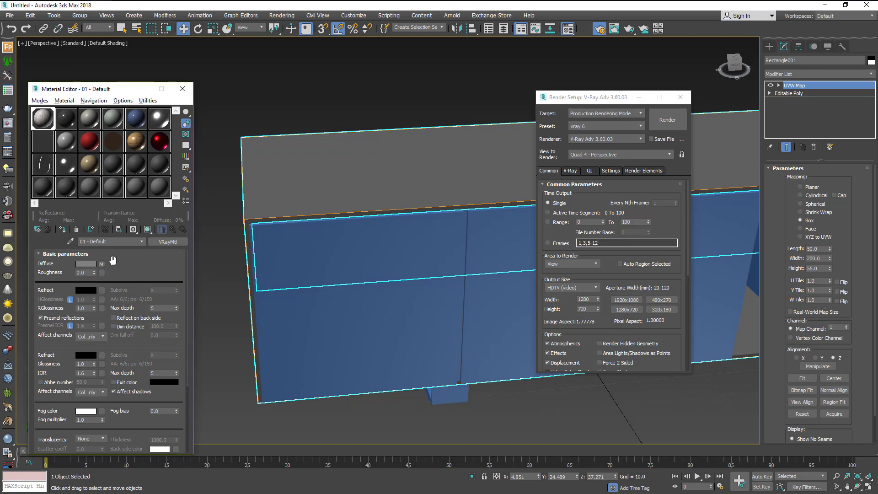
left_click(101, 264)
left_click(54, 287)
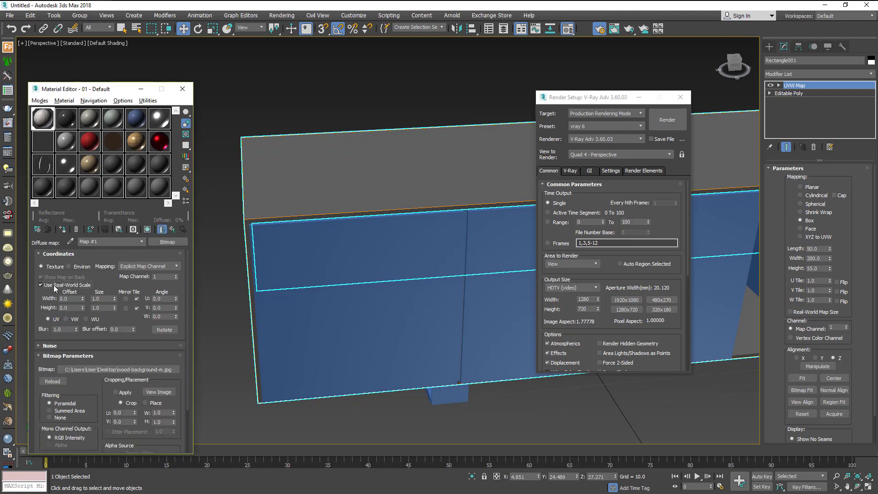
left_click(54, 286)
double_click(47, 121)
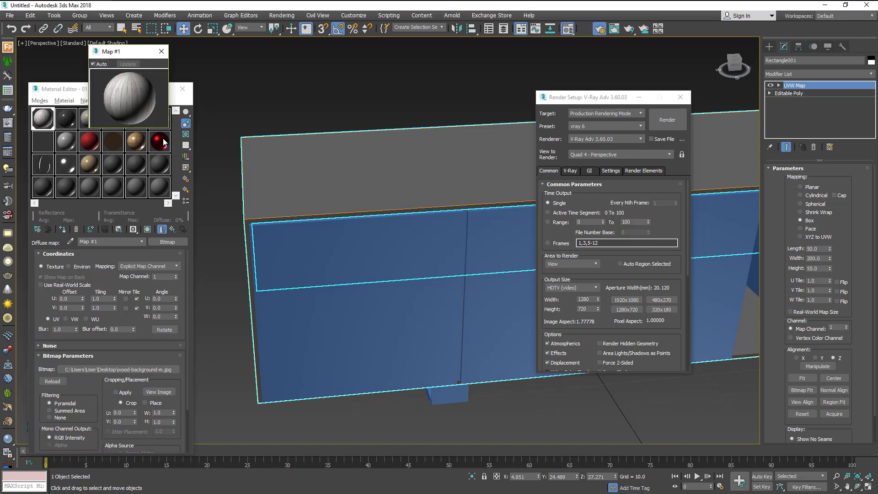
left_click_drag(168, 128, 272, 231)
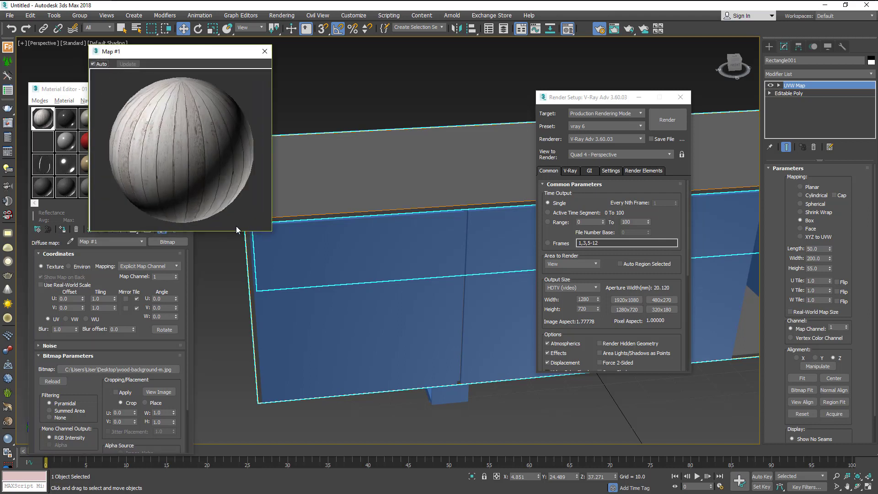
left_click(265, 51)
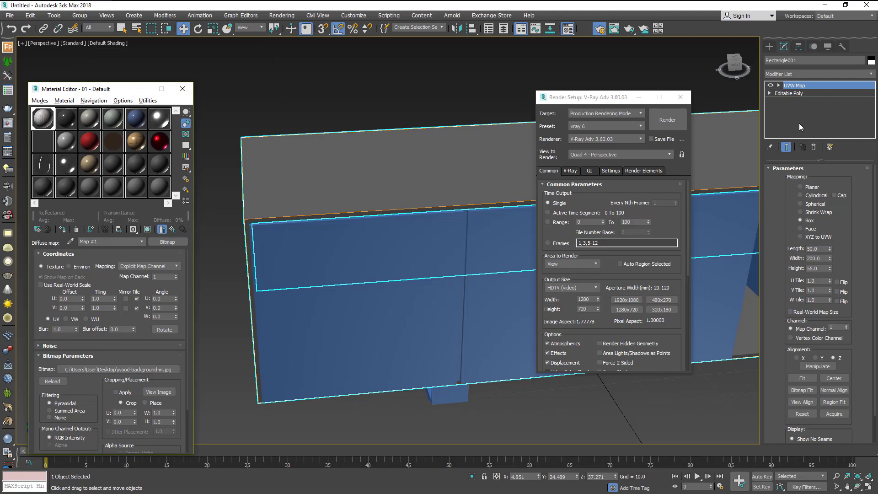
scroll(432, 137, "down", 3)
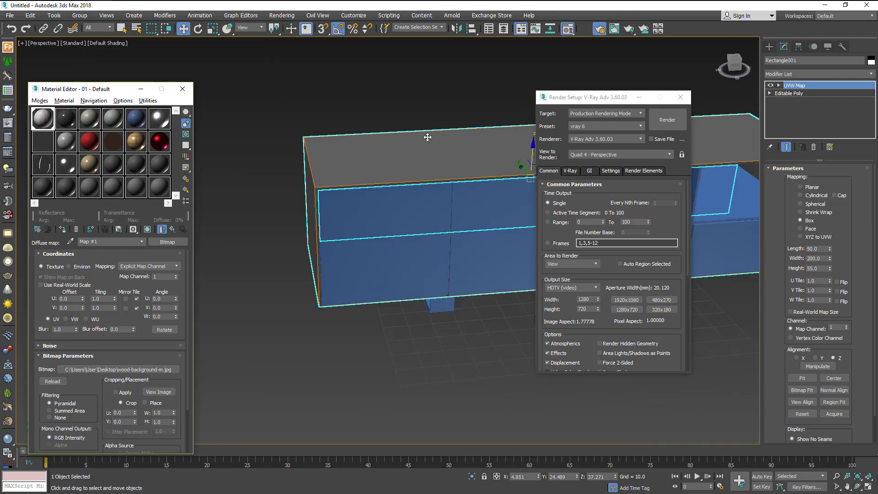
middle_click_drag(440, 140, 443, 169, "alt")
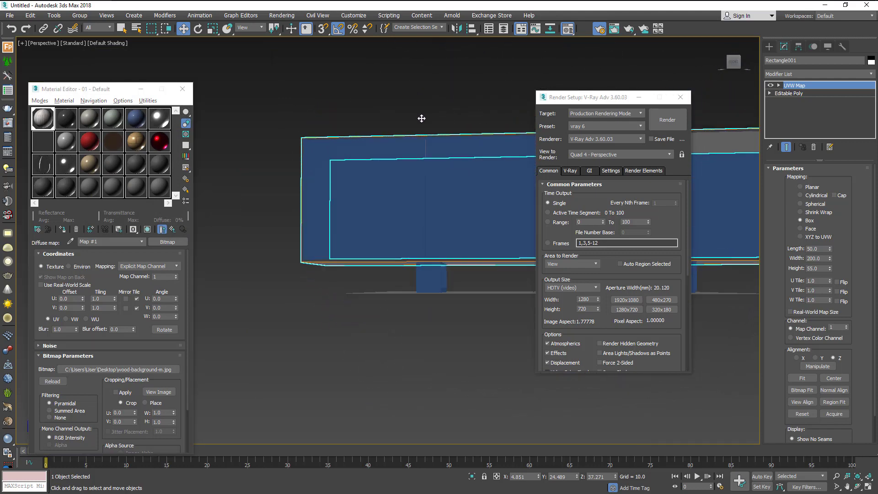
- Show the wood material shaded in the viewport and select the cabinet body end-on
left_click(393, 100)
middle_click_drag(392, 101, 318, 161, "alt")
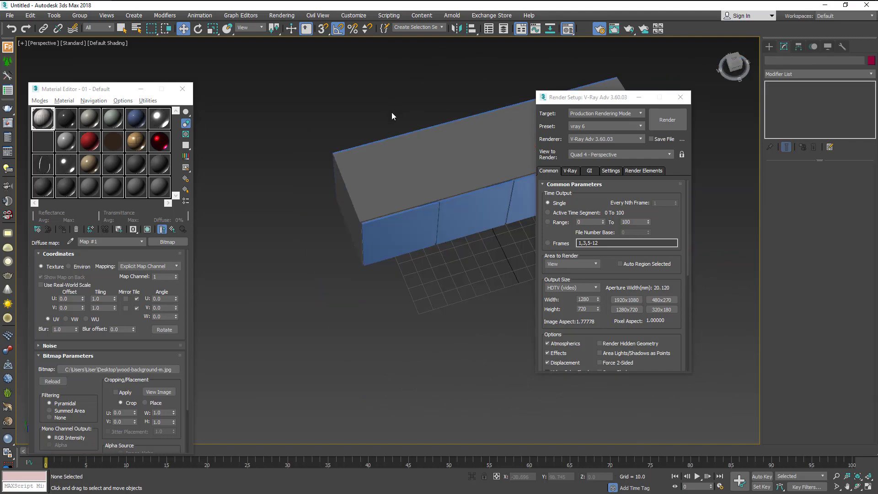
left_click(150, 230)
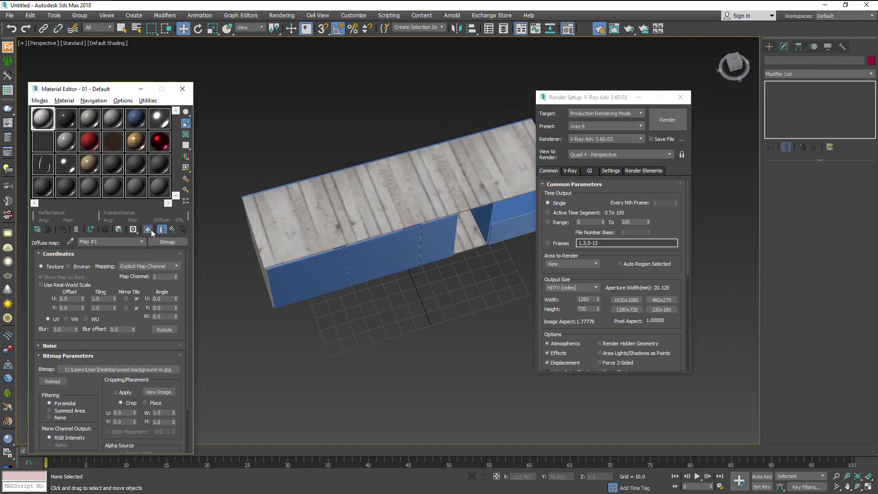
mouse_move(203, 238)
middle_mouse_down("alt")
mouse_move(404, 247)
mouse_move(391, 238)
middle_mouse_up("alt")
scroll(404, 247, "up", 3)
scroll(405, 247, "up", 3)
left_click(391, 238)
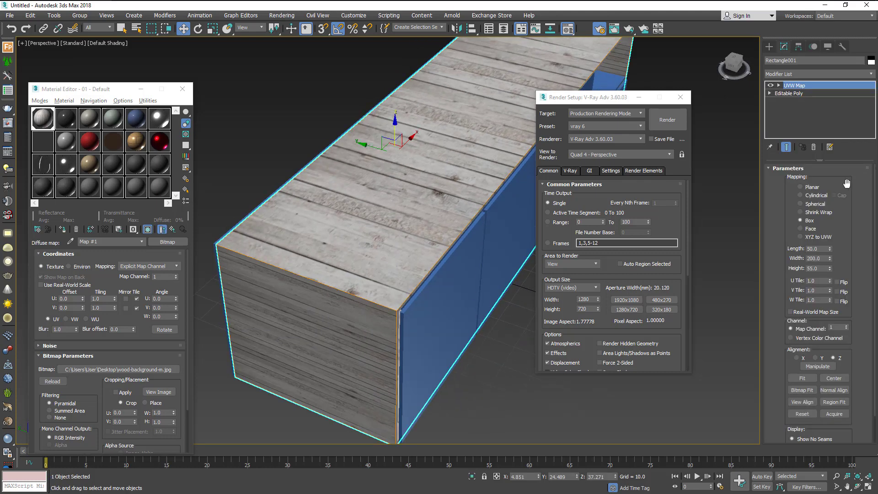
- Rotate the UVW Map gizmo 90° so the wood grain turns vertical
left_click(779, 86)
left_click(198, 29)
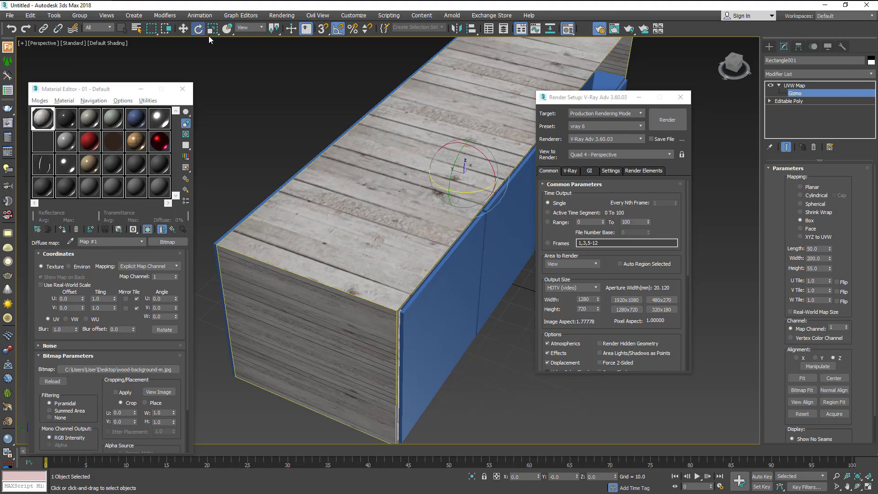
mouse_move(498, 179)
left_mouse_down()
mouse_move(497, 172)
mouse_move(502, 186)
left_mouse_up()
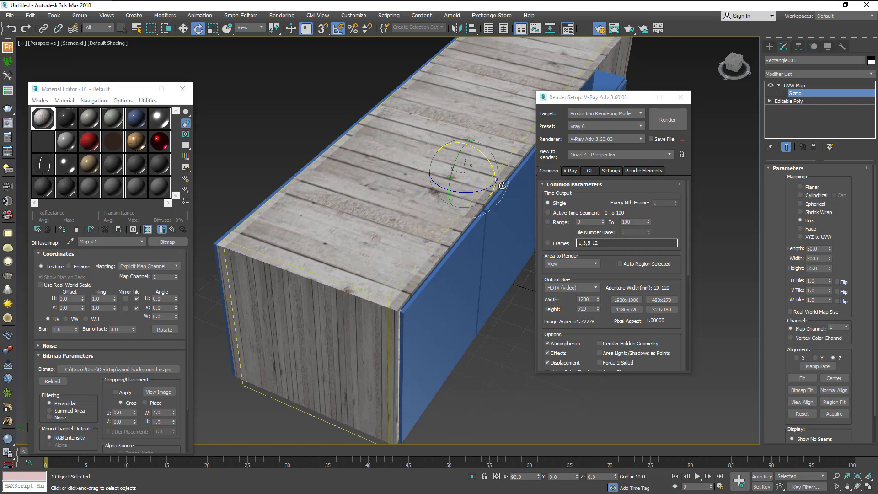
mouse_move(405, 204)
middle_mouse_down("alt")
mouse_move(351, 205)
mouse_move(318, 169)
middle_mouse_up("alt")
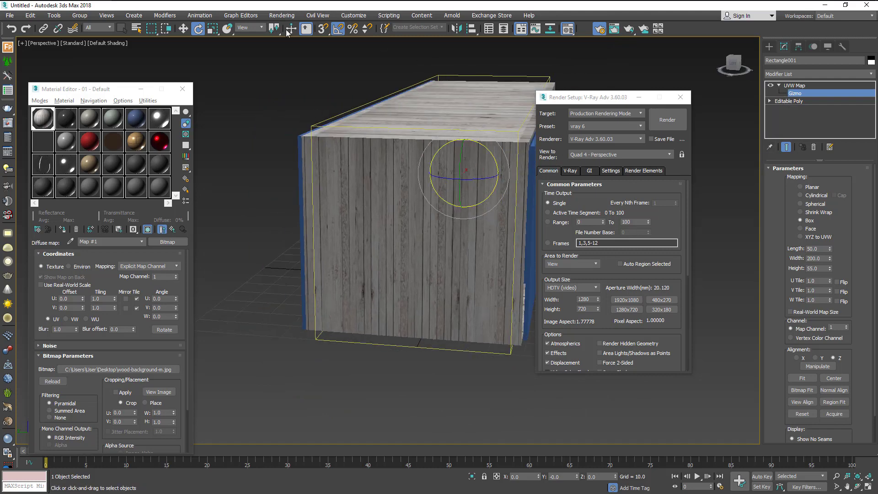
- Scale the mapping gizmo along Y and Z for finer vertical streaks, then exit gizmo level
key("r")
left_click_drag(502, 175, 457, 168)
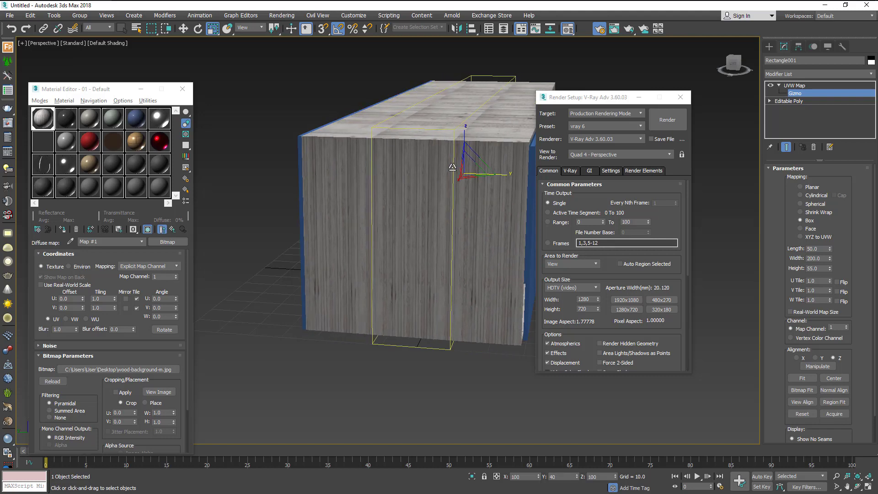
left_click_drag(457, 169, 468, 102)
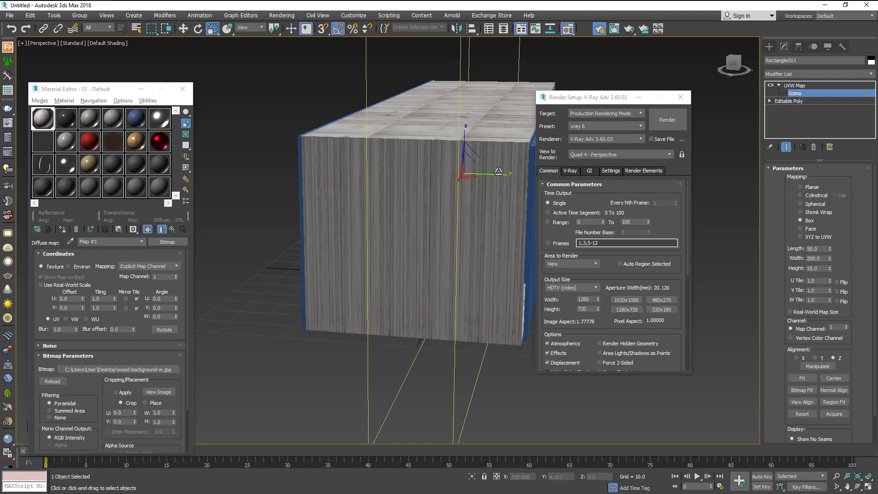
left_click_drag(501, 173, 500, 193)
middle_click_drag(500, 193, 456, 200, "alt")
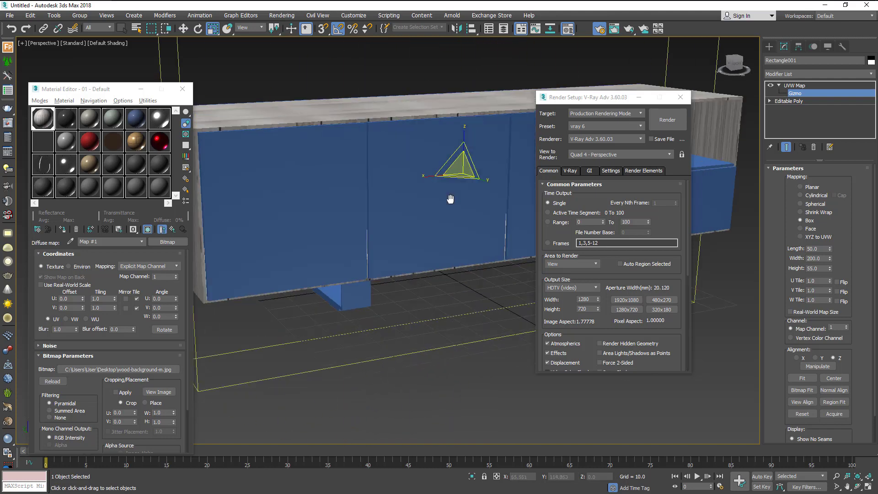
middle_click_drag(377, 227, 396, 228)
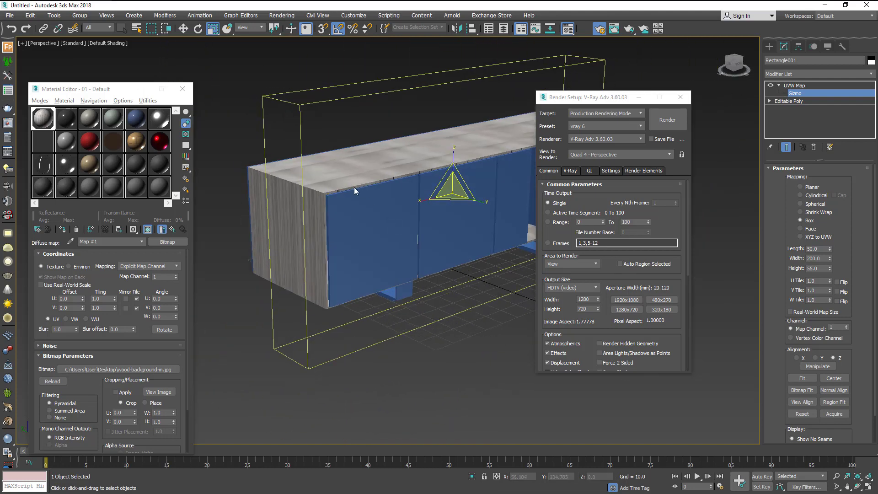
scroll(342, 180, "up", 2)
scroll(341, 180, "up", 3)
left_click(779, 85)
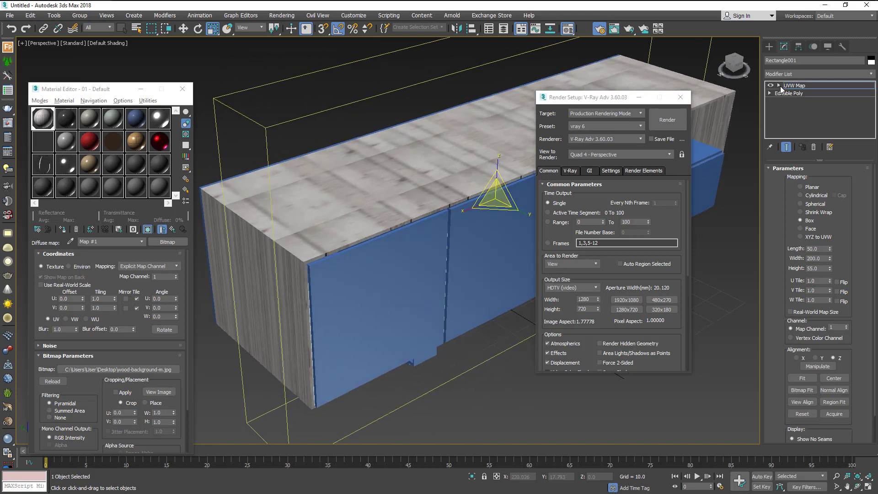
- Add an Edit Mesh modifier and select the cabinet's top face in Polygon mode
left_click(865, 74)
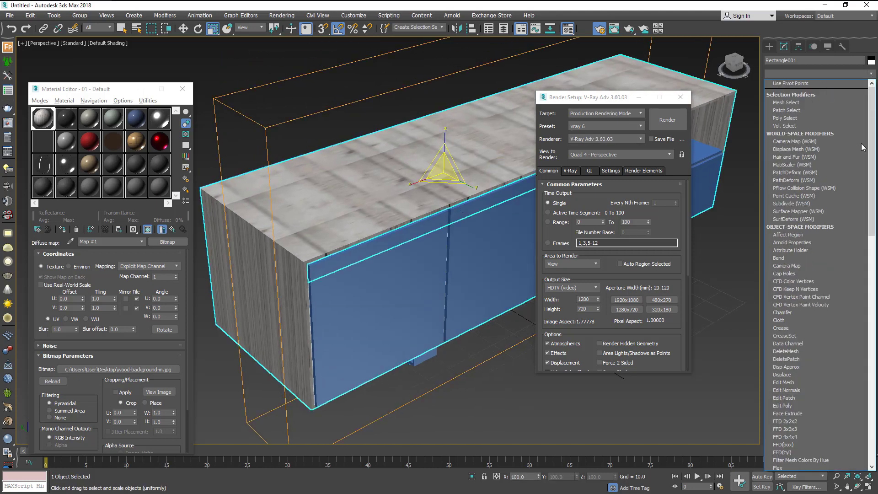
scroll(831, 388, "down", 2)
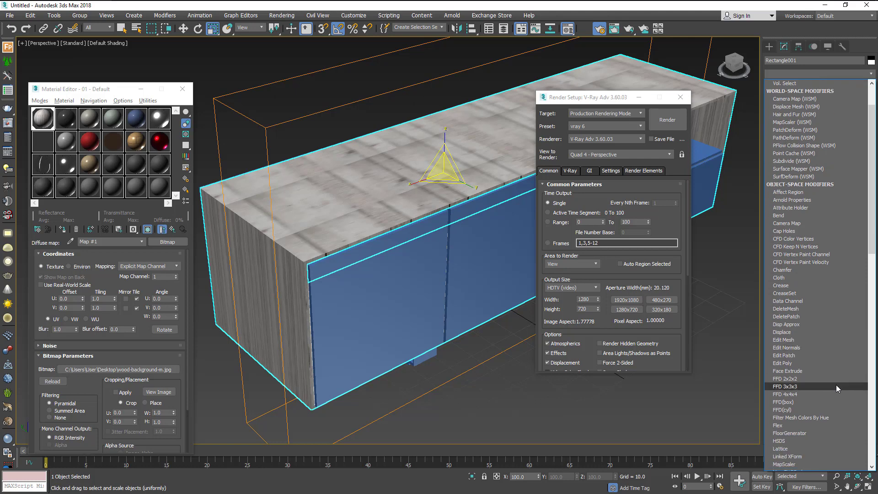
scroll(836, 385, "down", 1)
scroll(830, 388, "down", 2)
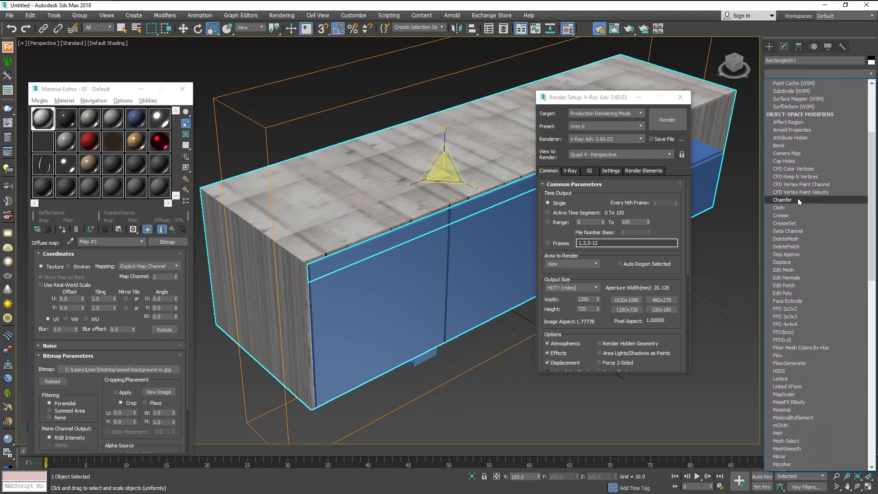
scroll(797, 200, "up", 1)
left_click(806, 294)
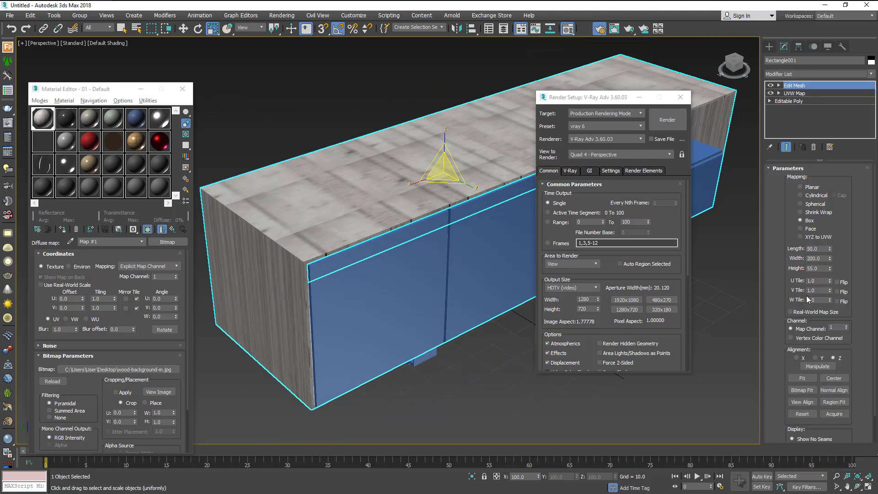
left_click(828, 181)
left_click(508, 179)
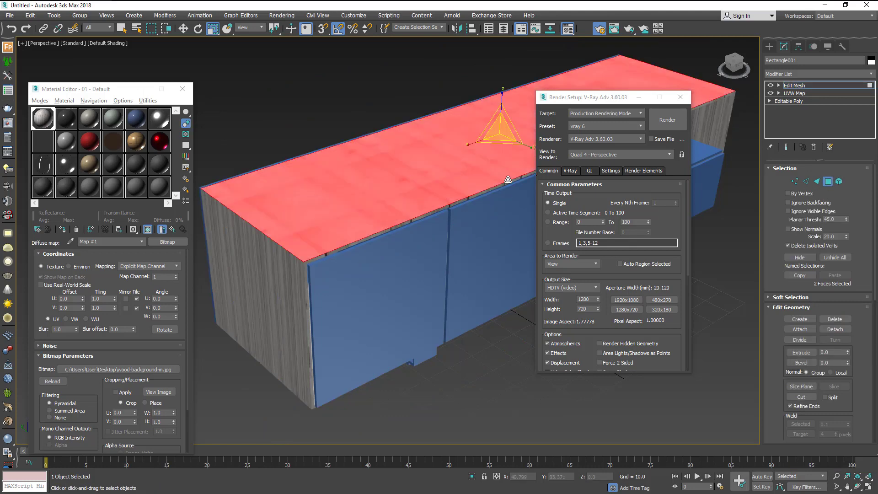
- Add a Box UVW Map to the top face with Real-World Map Size off
left_click(872, 76)
scroll(823, 320, "down", 10)
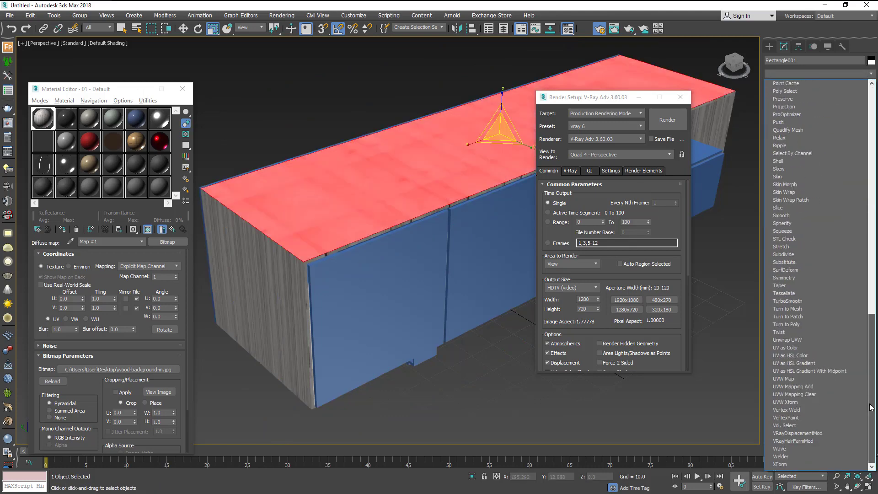
left_click(784, 379)
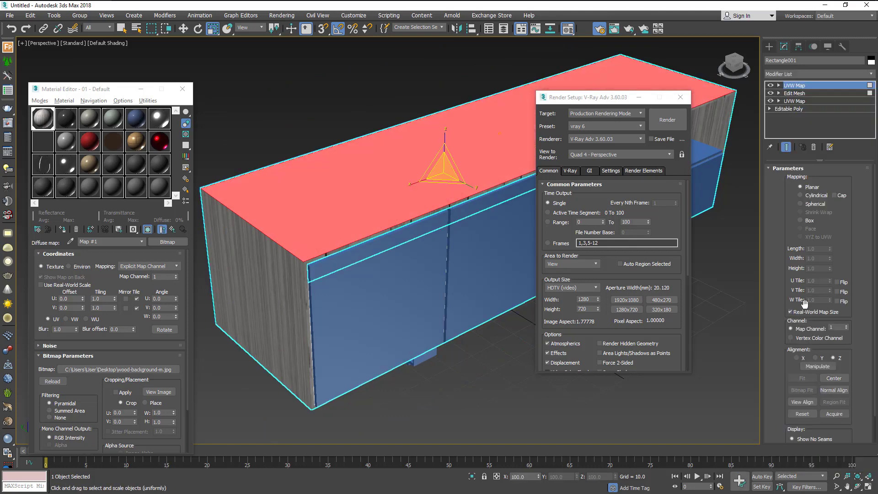
left_click(790, 312)
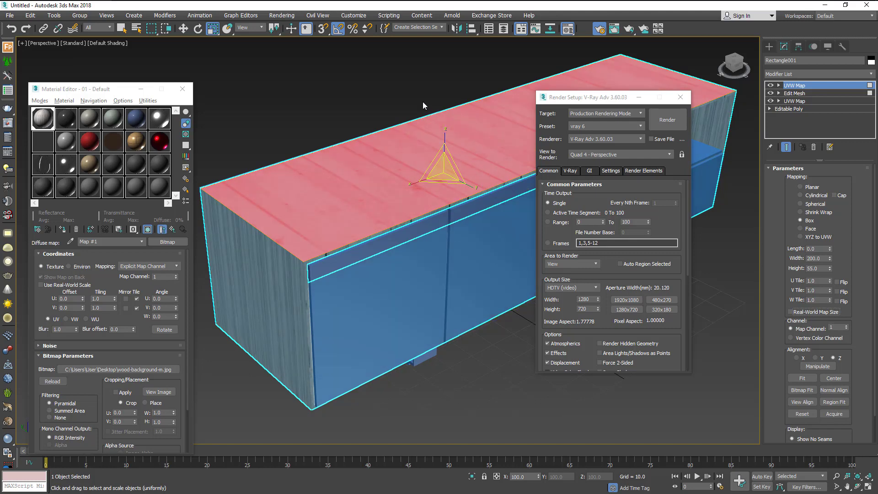
- Rotate the top face's UVW Map gizmo about Z so the grain runs lengthwise
middle_click_drag(481, 166, 465, 222, "alt")
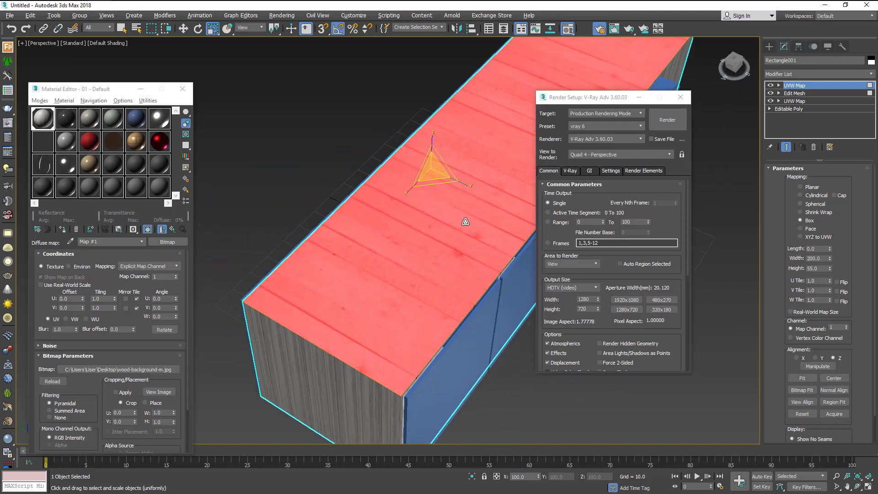
left_click(779, 85)
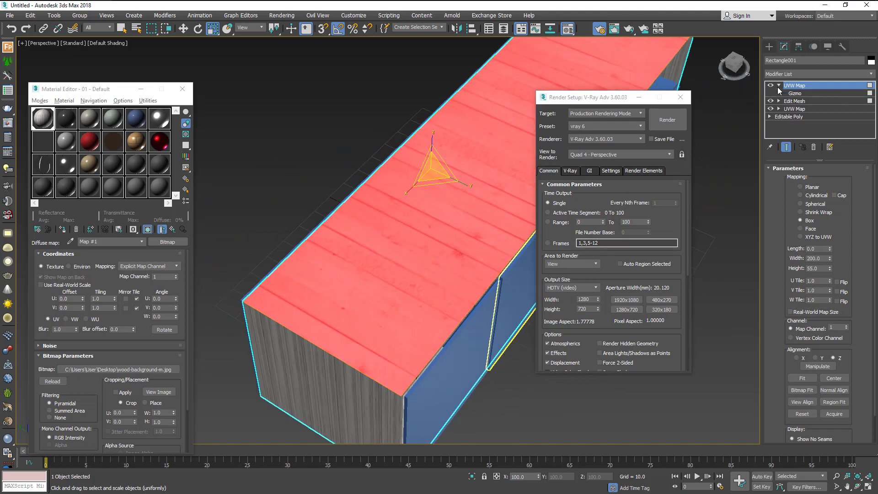
left_click(197, 29)
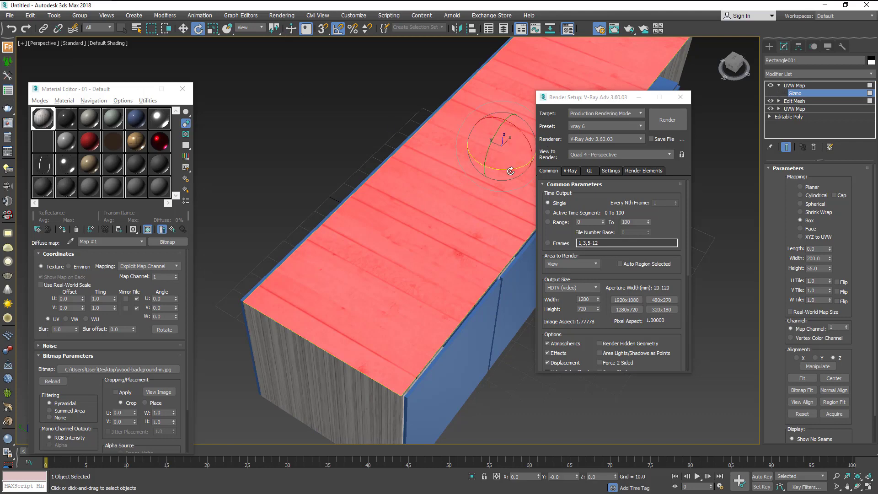
left_click_drag(517, 172, 471, 177)
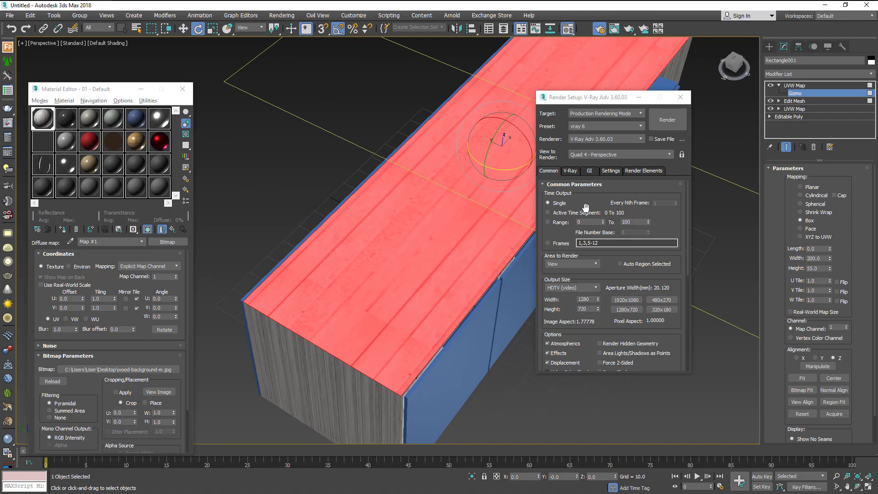
- Uniformly scale the top-face gizmo to span the whole top with finely tiled streaks
left_click_drag(590, 97, 720, 131)
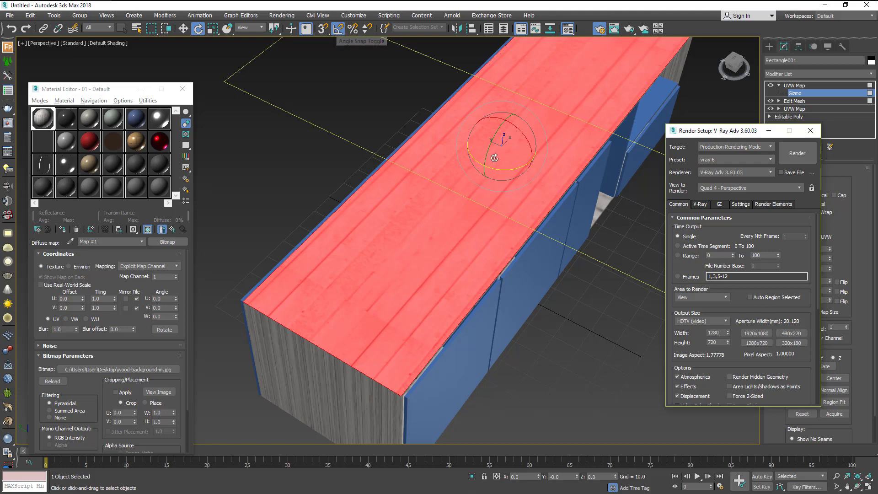
left_click(212, 29)
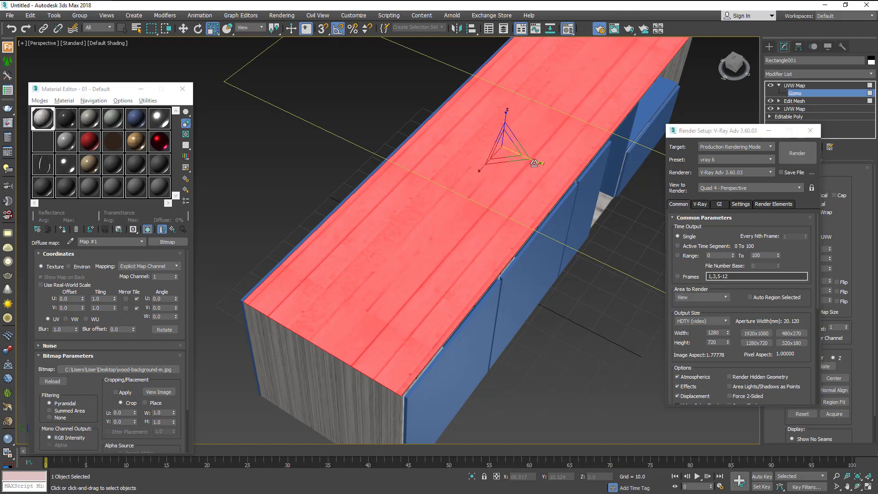
left_click_drag(509, 147, 448, 95)
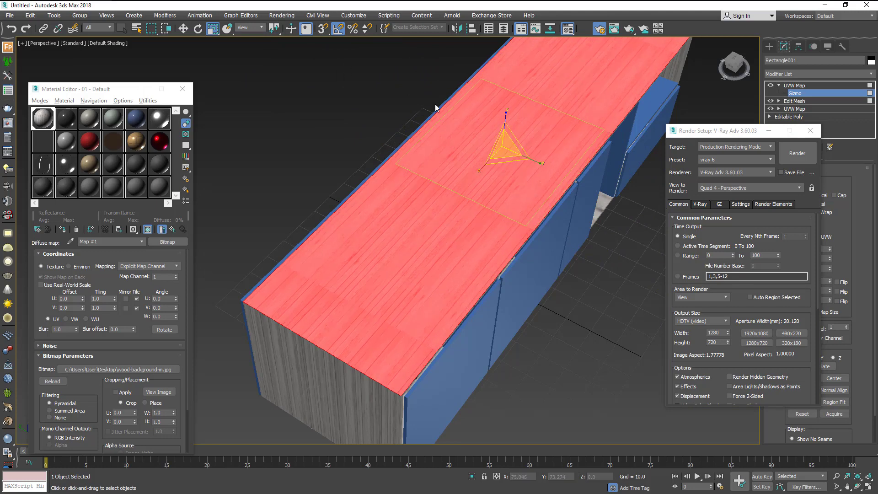
mouse_move(480, 168)
left_mouse_down()
mouse_move(425, 222)
mouse_move(443, 212)
left_mouse_up()
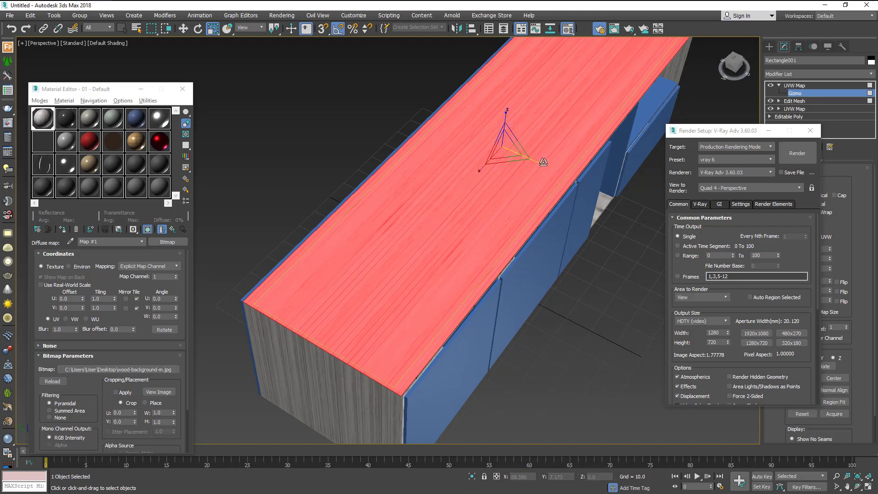
left_click_drag(544, 162, 549, 168)
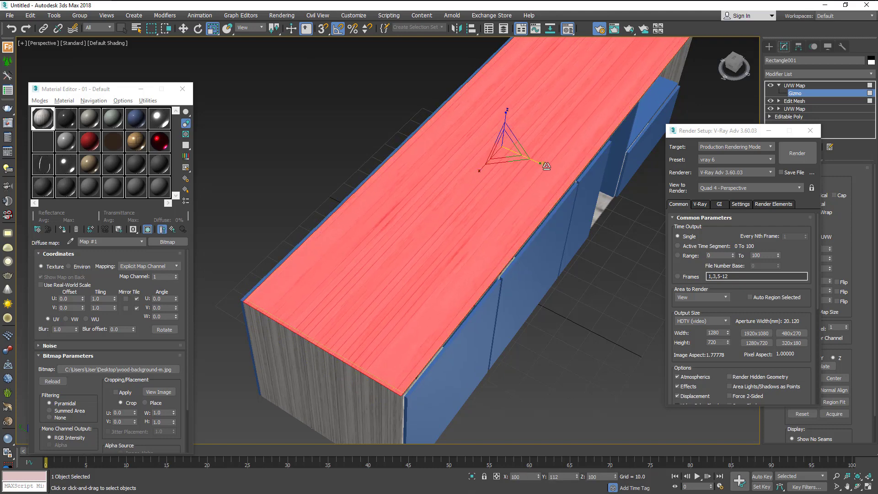
mouse_move(578, 319)
middle_mouse_down("alt")
mouse_move(560, 276)
mouse_move(545, 331)
mouse_move(547, 368)
middle_mouse_up("alt")
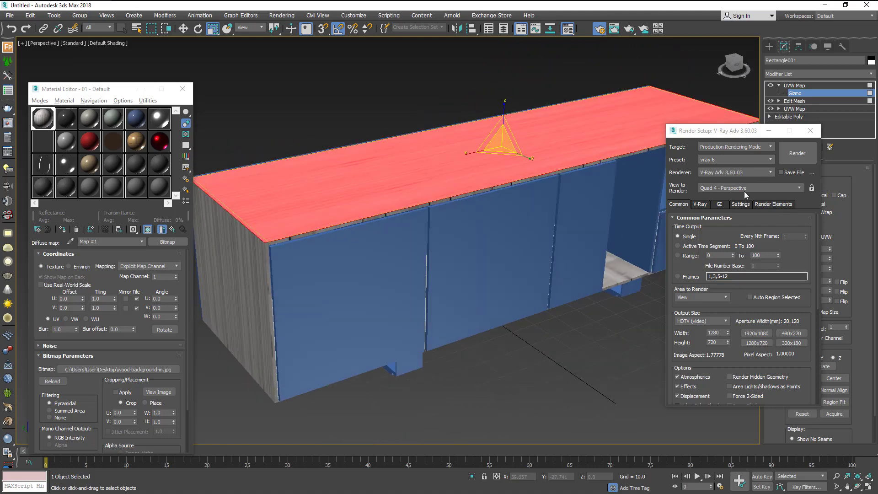
- Exit gizmo level, deselect, and orbit below the cabinet to inspect its wood-textured underside
left_click(800, 95)
left_click(588, 76)
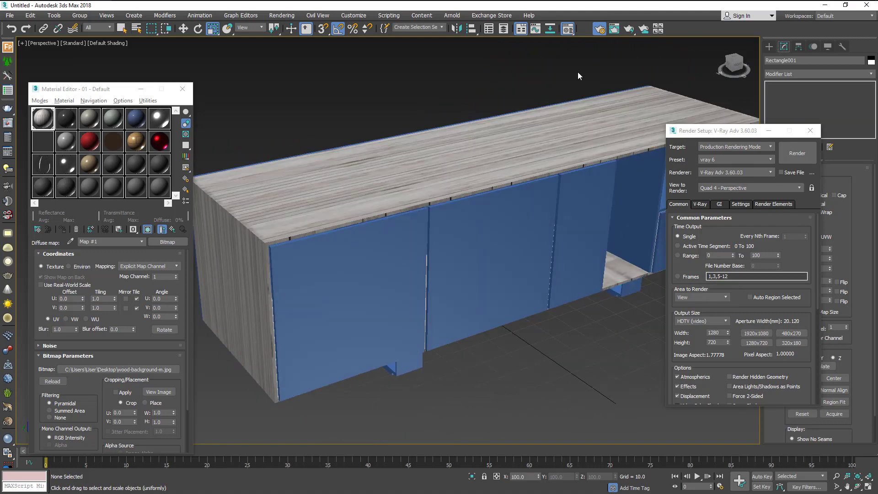
mouse_move(494, 256)
middle_mouse_down("alt")
mouse_move(453, 229)
mouse_move(495, 302)
middle_mouse_up("alt")
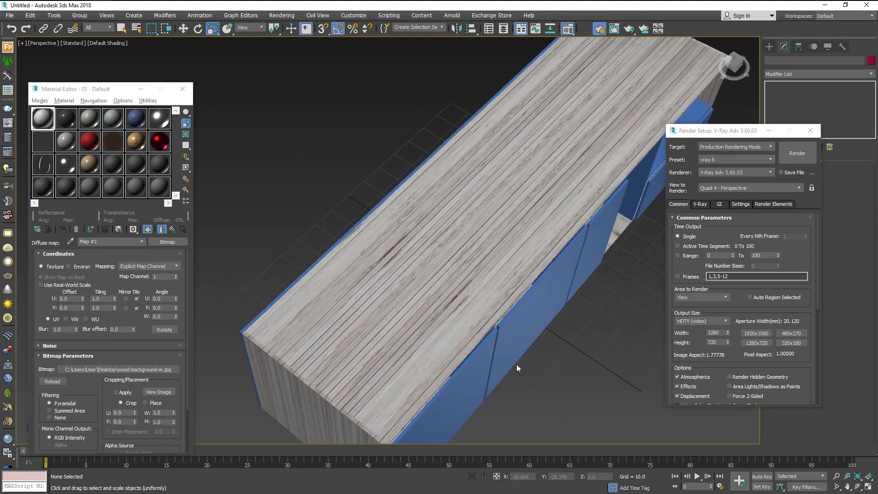
middle_click_drag(517, 369, 447, 269, "alt")
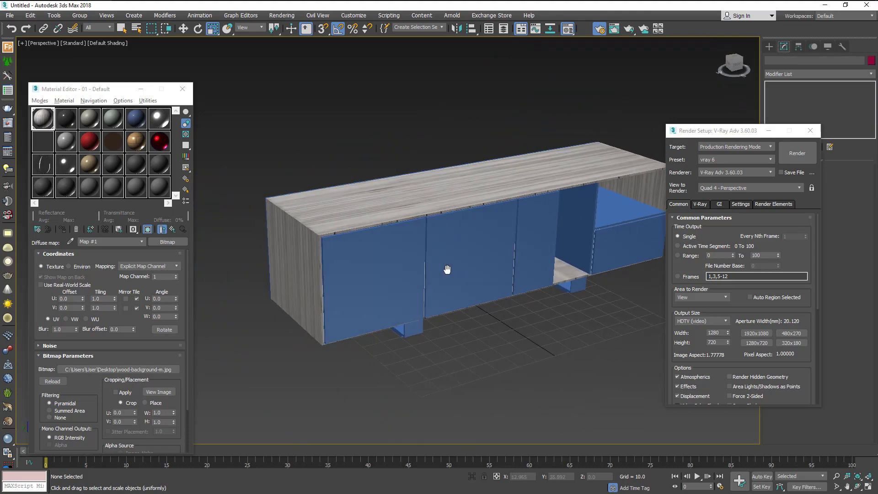
mouse_move(512, 300)
middle_mouse_down("alt")
mouse_move(445, 297)
mouse_move(480, 251)
middle_mouse_up("alt")
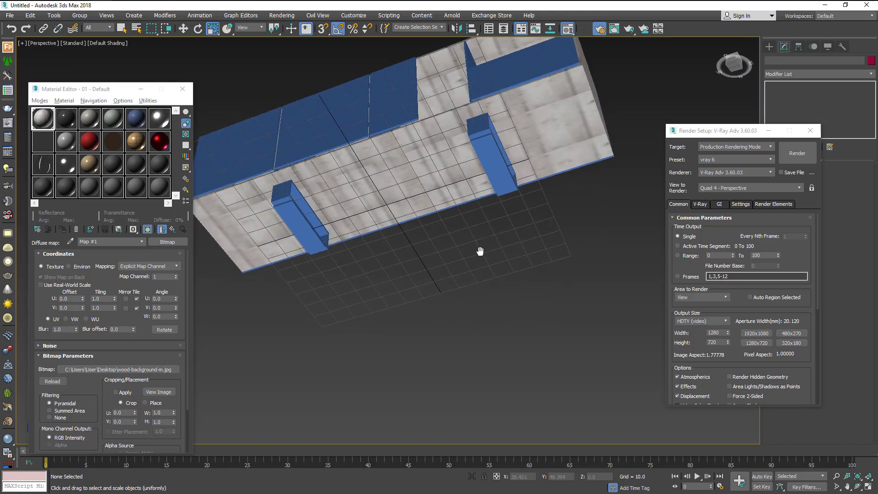
- Select Rectangle001, add another Edit Mesh, and select its bottom face in Polygon mode
left_click(425, 204)
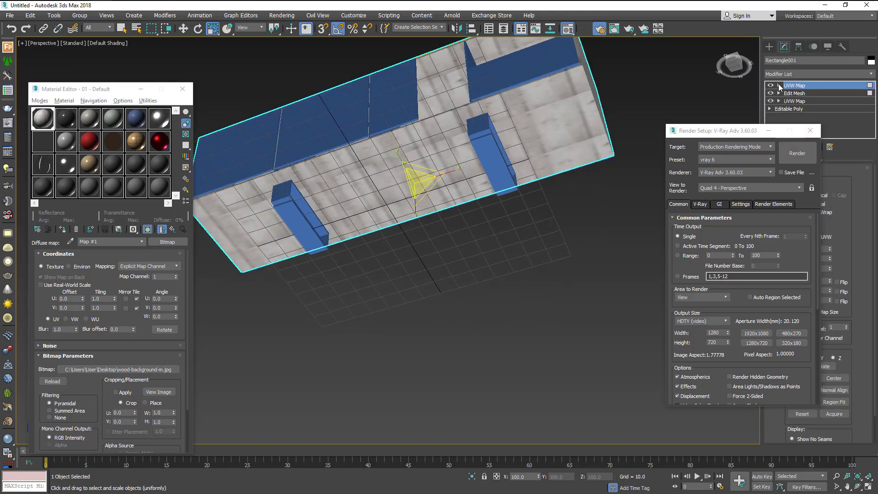
left_click(872, 73)
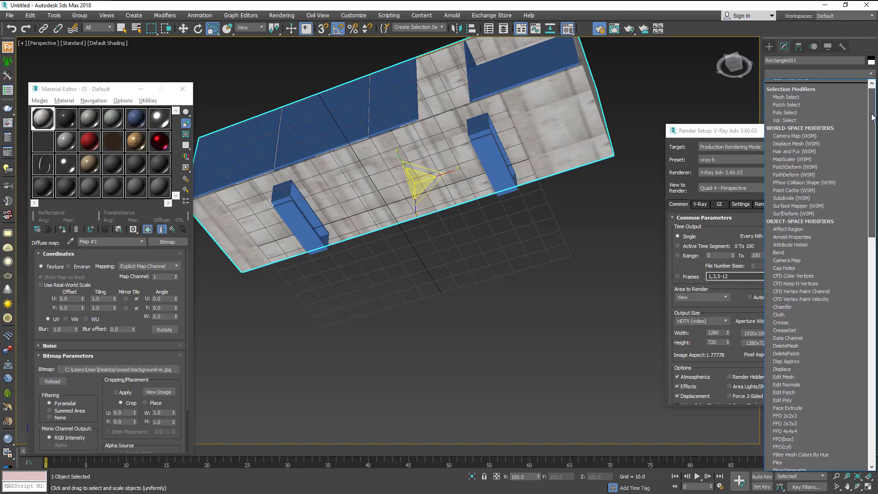
scroll(798, 298, "down", 2)
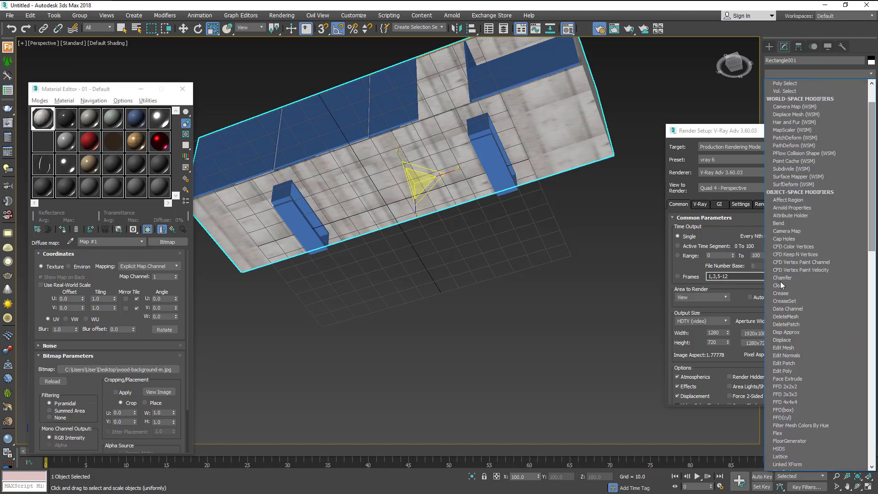
left_click(797, 350)
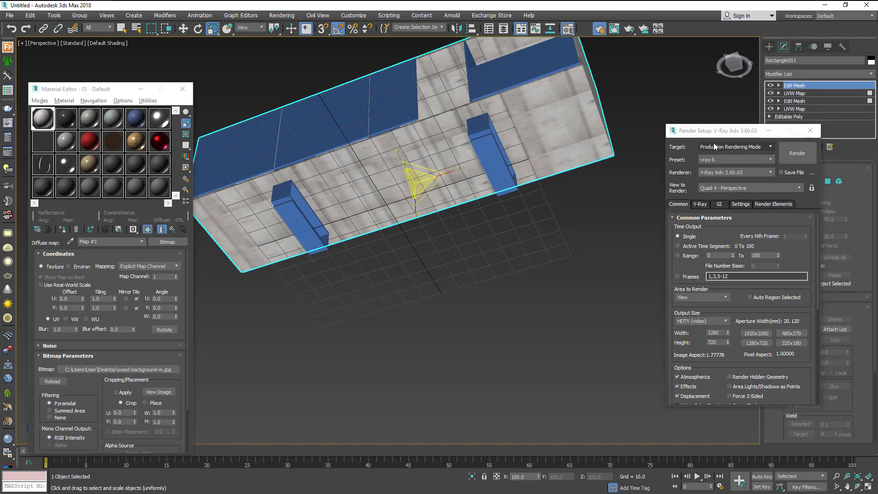
left_click_drag(712, 130, 568, 241)
left_click(828, 181)
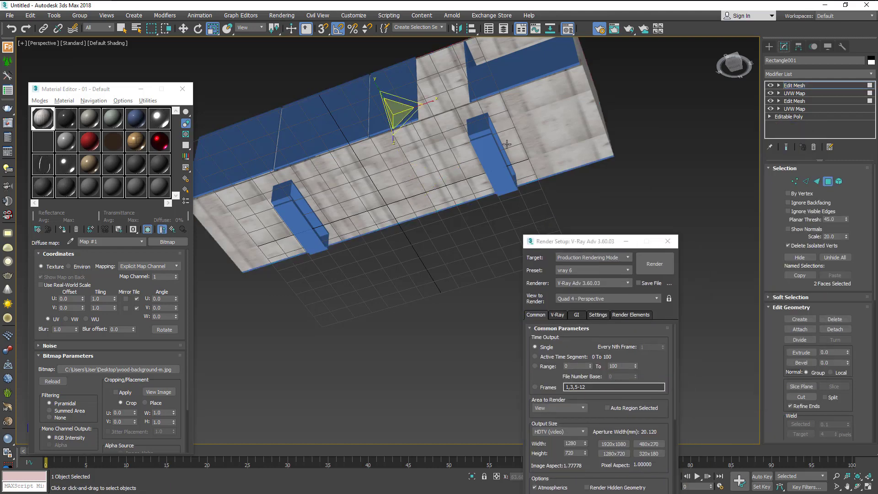
left_click(507, 143)
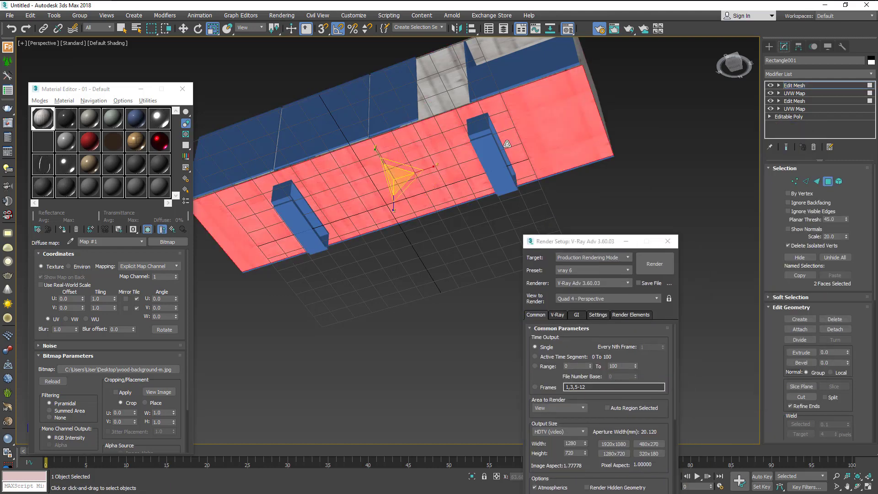
- Add a Box UVW Map modifier for the bottom face
left_click(872, 76)
scroll(805, 366, "down", 10)
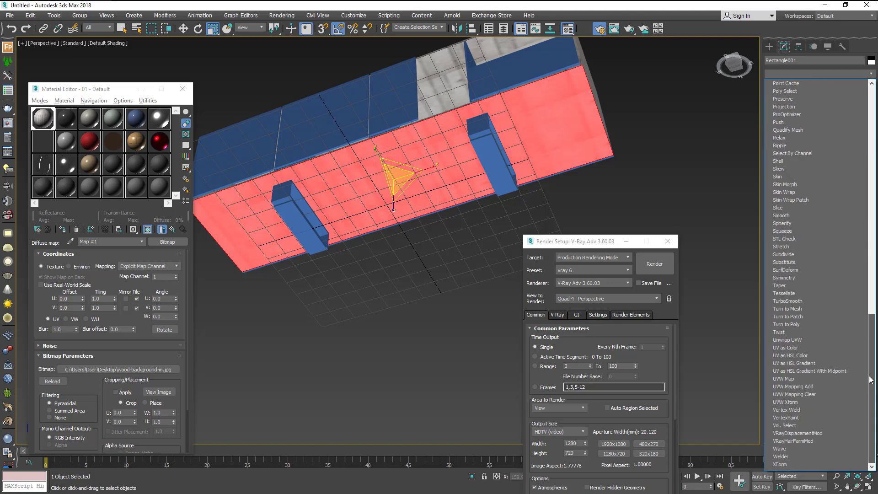
left_click(801, 379)
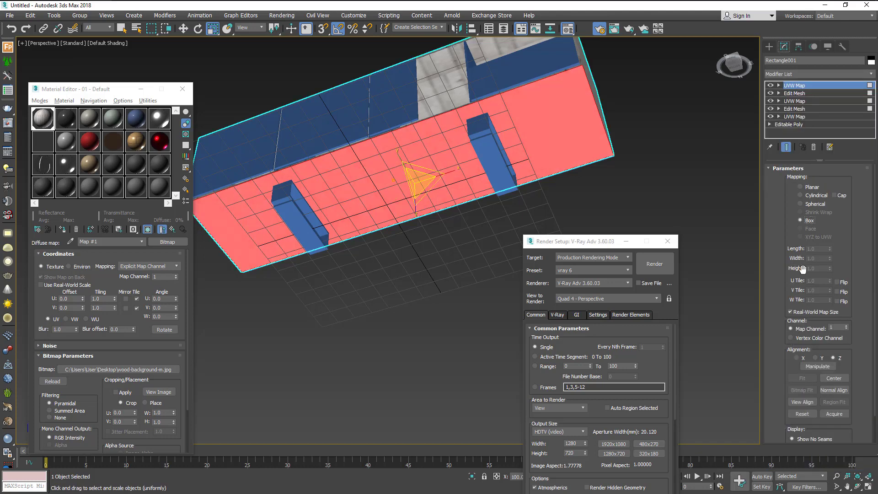
- Turn off Real-World Map Size and rotate the underside's mapping gizmo so the grain runs lengthwise
left_click(791, 312)
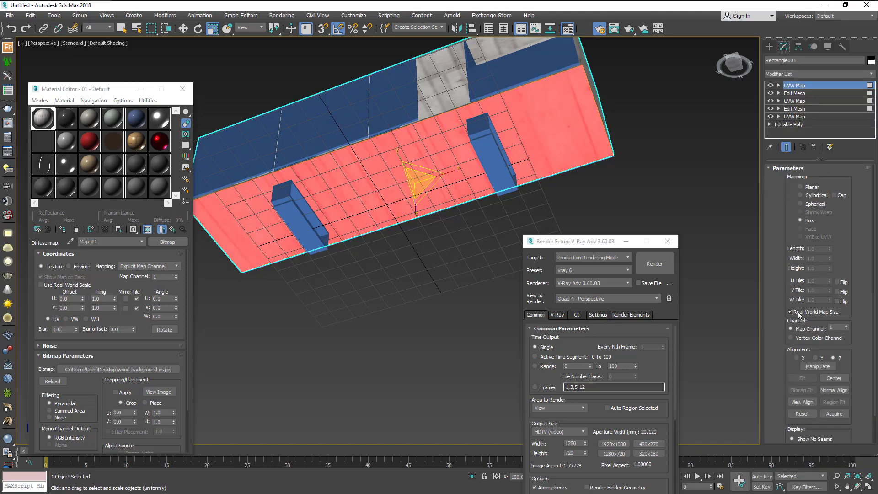
left_click(197, 28)
left_click_drag(388, 161, 412, 161)
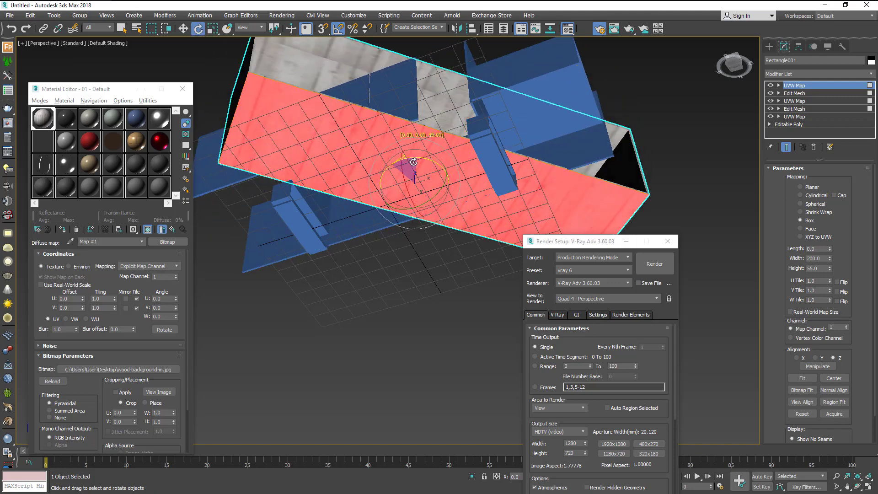
right_click(412, 161)
mouse_move(734, 65)
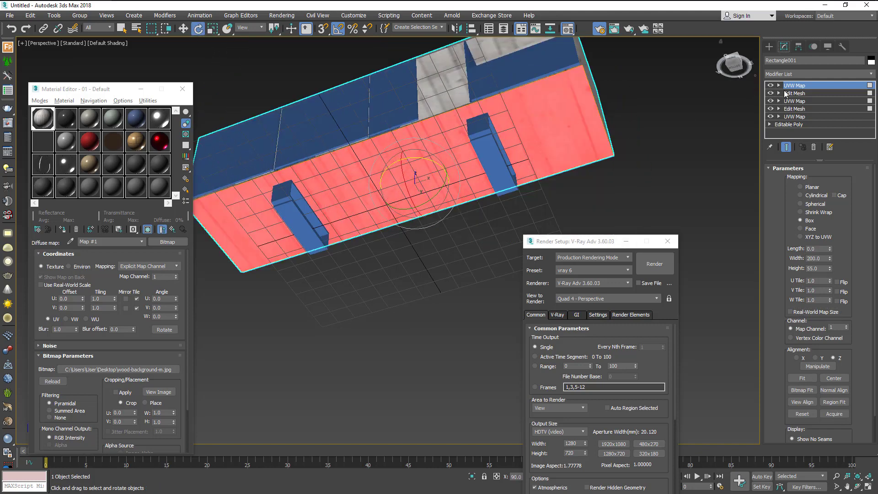
left_click(779, 85)
left_click_drag(425, 161, 451, 170)
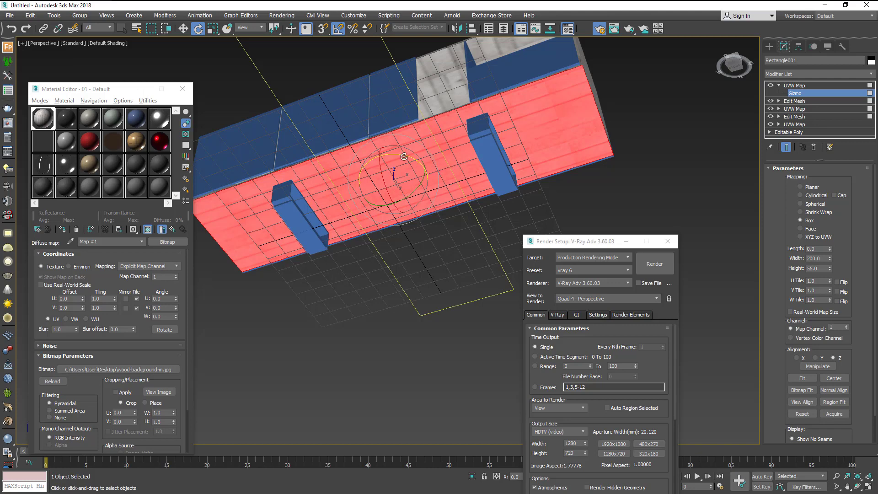
- Uniformly scale the underside gizmo to span the panel, then exit gizmo level
left_click(213, 28)
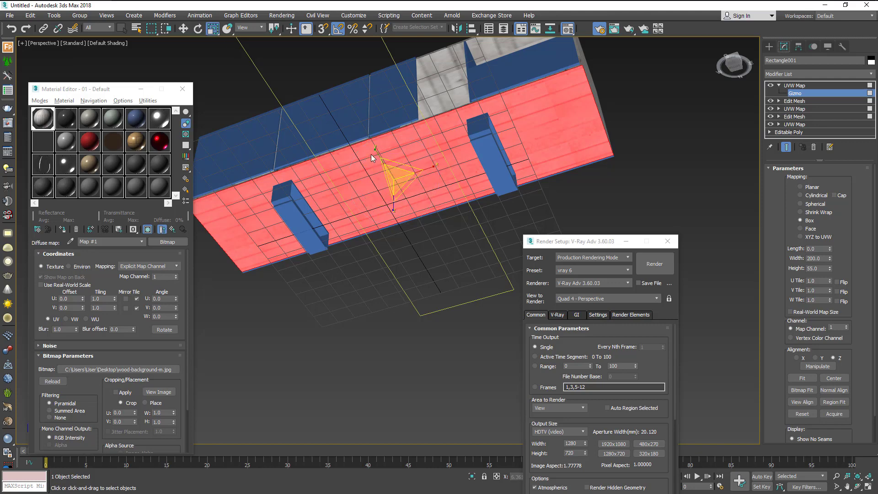
left_click_drag(379, 153, 416, 179)
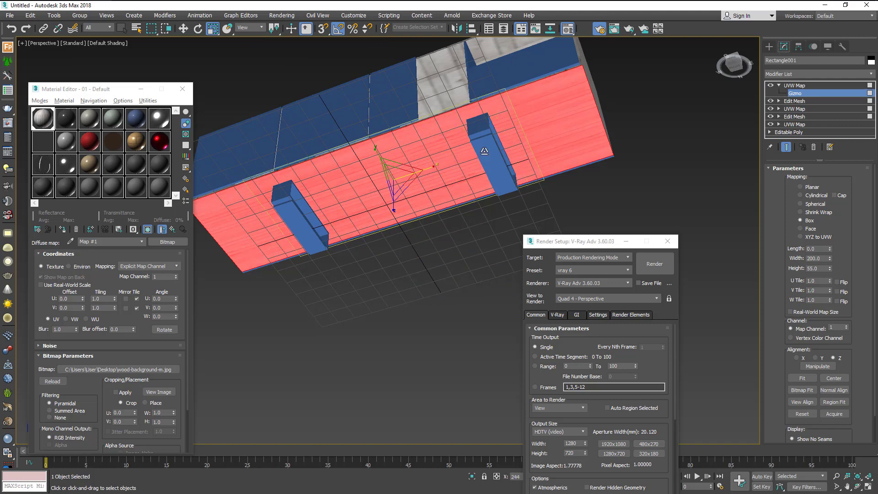
left_click_drag(416, 179, 508, 145)
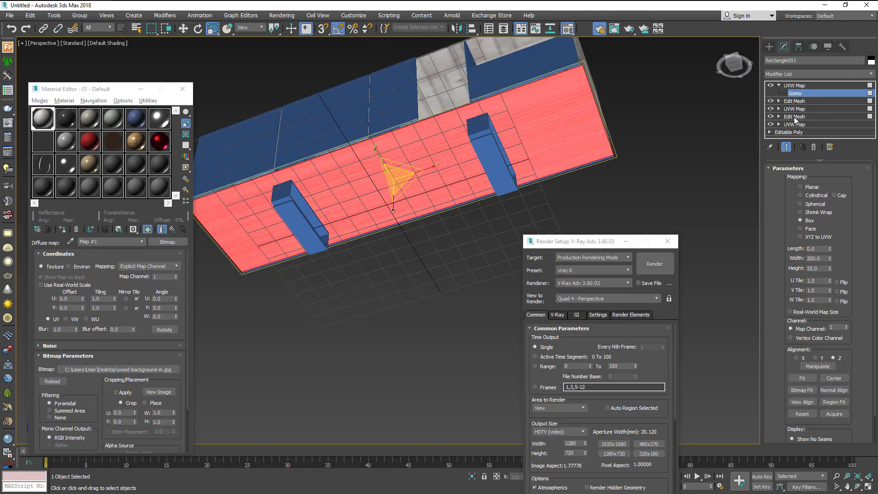
left_click(779, 85)
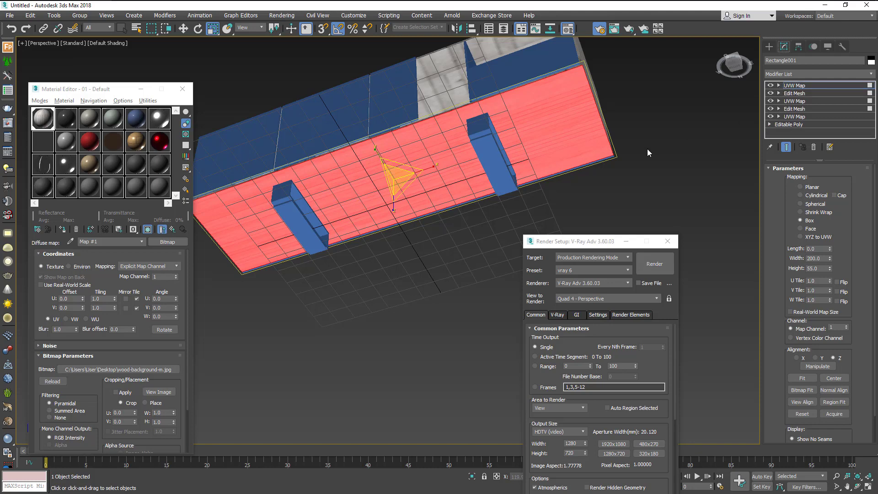
- Orbit around the wood-textured cabinet and return the Material Editor to the 01 - Default VRayMtl's basic parameters
left_click(668, 130)
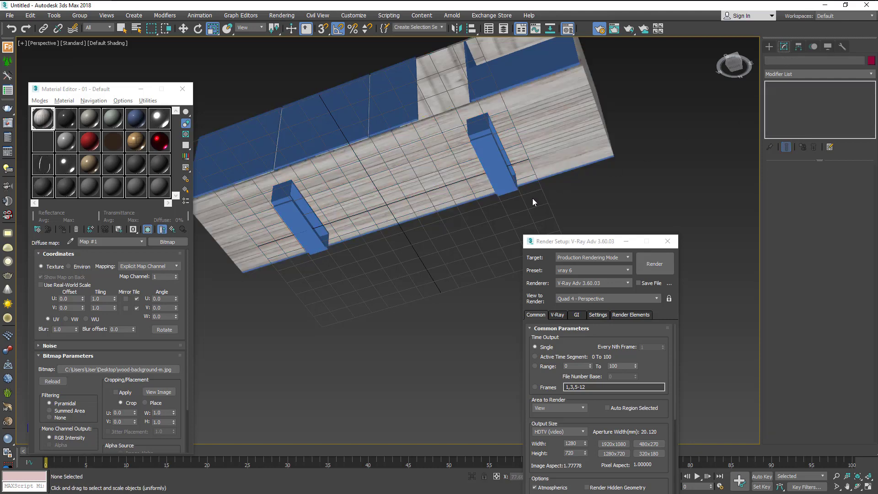
mouse_move(490, 226)
middle_mouse_down("alt")
mouse_move(526, 286)
mouse_move(421, 284)
mouse_move(422, 270)
mouse_move(359, 257)
mouse_move(384, 269)
mouse_move(414, 259)
middle_mouse_up("alt")
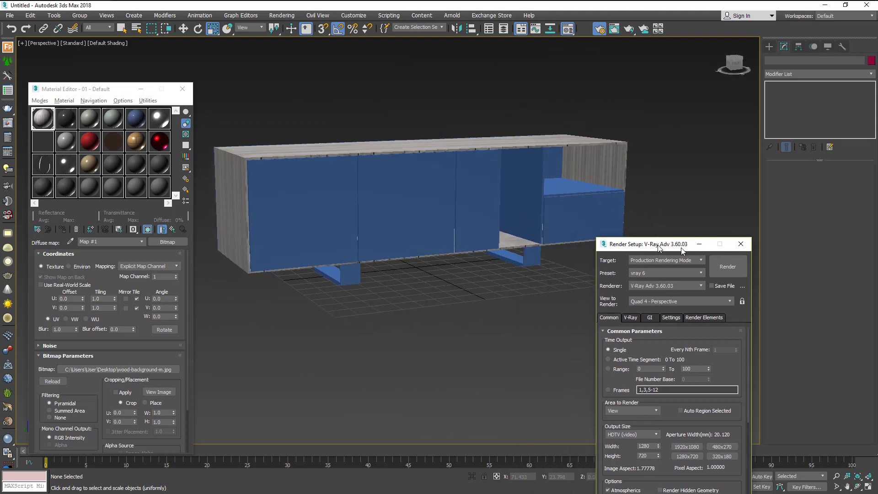
left_click_drag(583, 242, 711, 240)
mouse_move(526, 293)
middle_mouse_down("alt")
mouse_move(518, 352)
mouse_move(530, 368)
mouse_move(520, 359)
middle_mouse_up("alt")
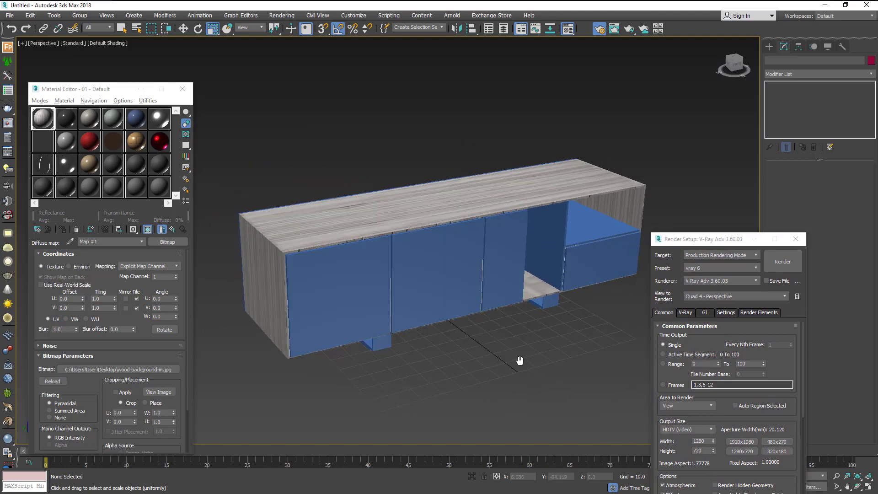
left_click_drag(688, 239, 633, 134)
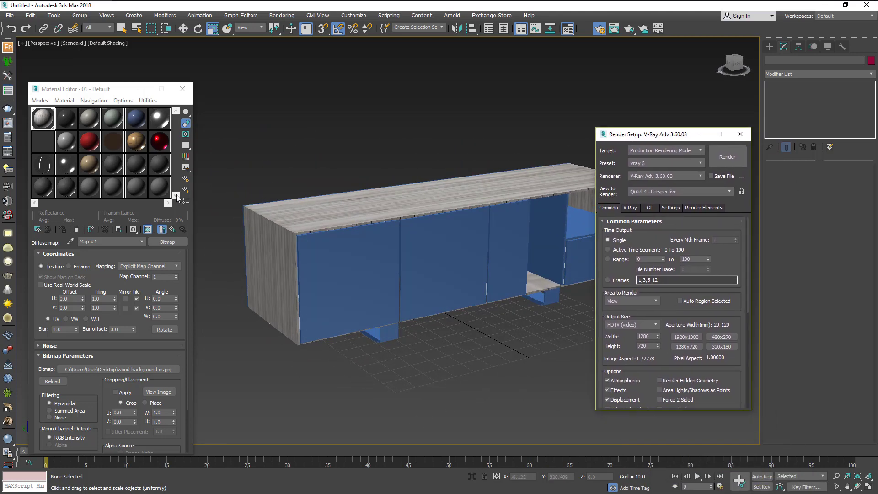
left_click(176, 228)
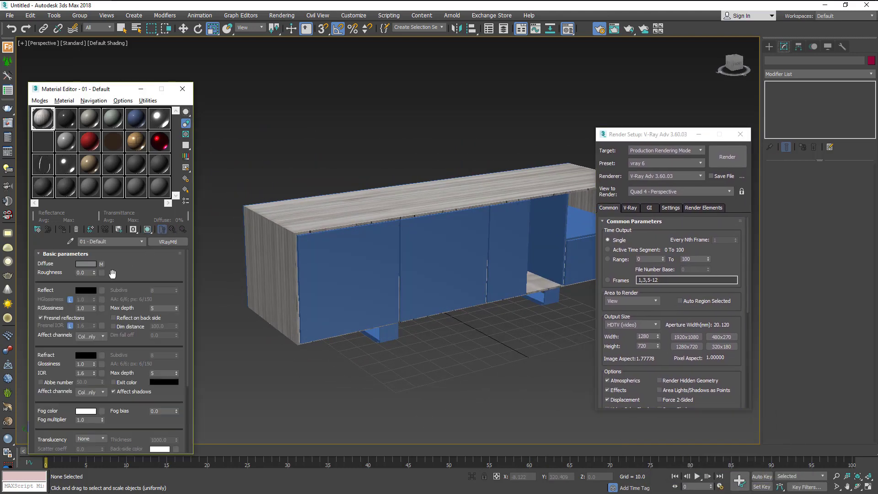
- Give the wood material a grey 32 reflection with 0.75 glossiness
left_click(87, 291)
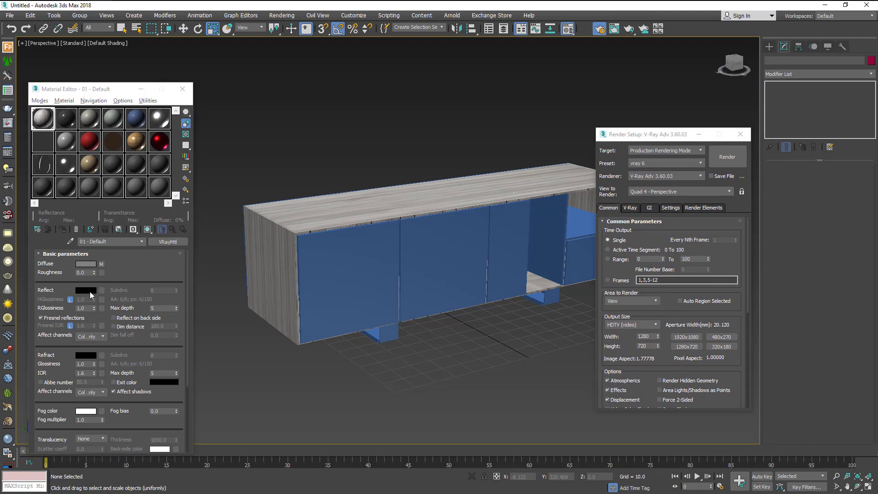
left_click_drag(272, 64, 272, 69)
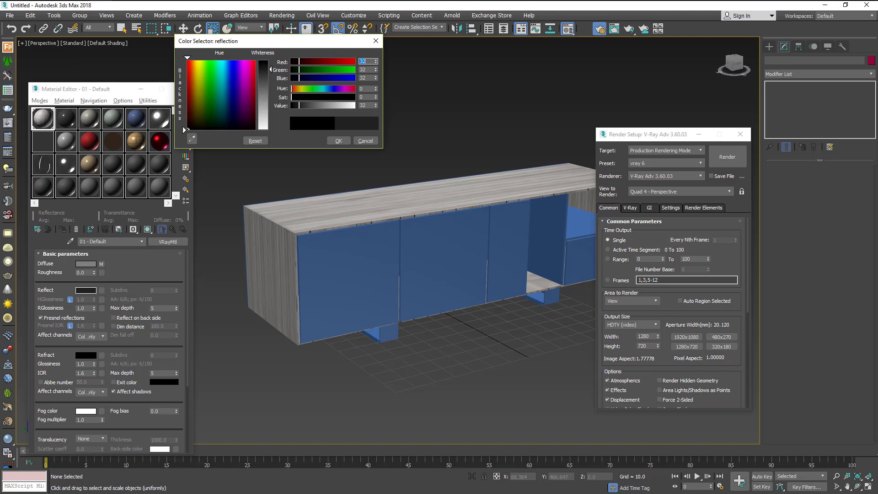
left_click(339, 140)
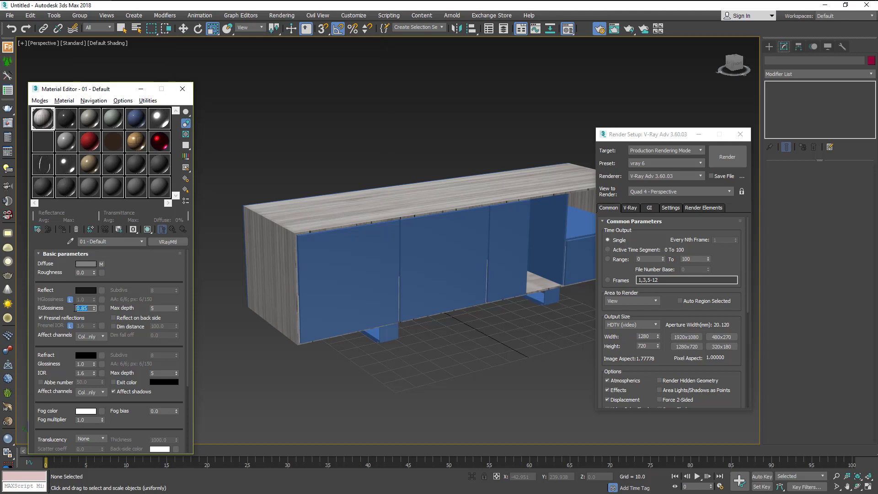
- Instance the wood diffuse texture into the Bump slot with strength 10
scroll(37, 439, "down", 3)
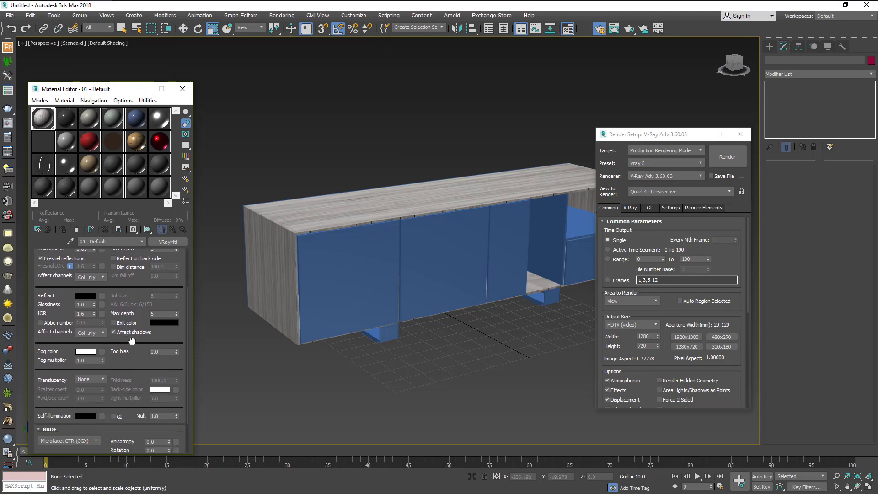
scroll(36, 441, "down", 2)
left_click(49, 449)
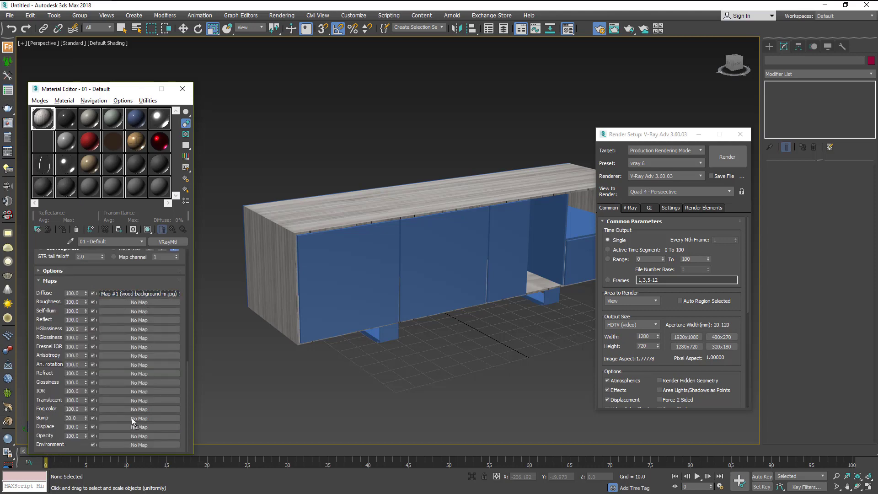
left_click_drag(137, 294, 133, 421)
left_click(90, 301)
type("10")
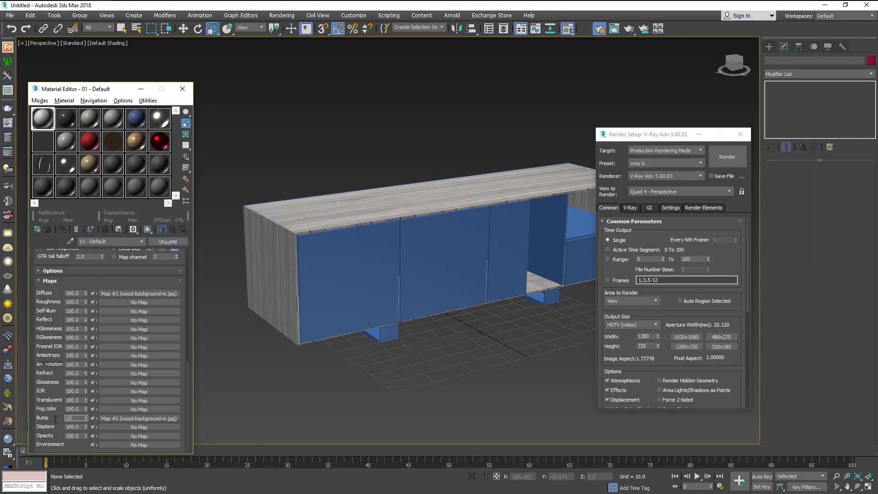
left_click(218, 309)
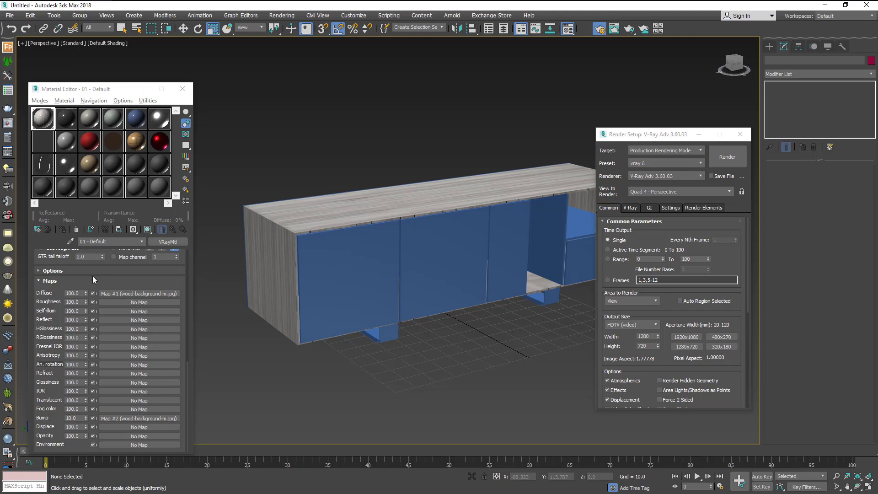
left_click_drag(92, 274, 70, 489)
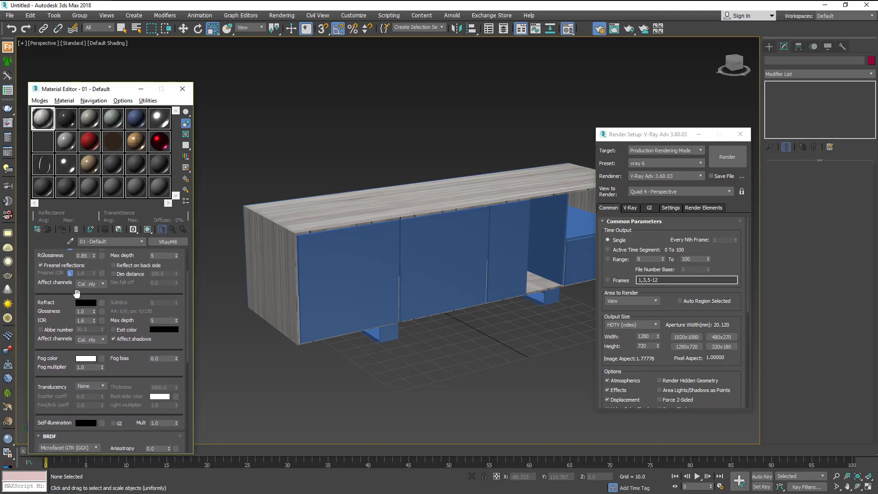
left_click_drag(76, 294, 67, 346)
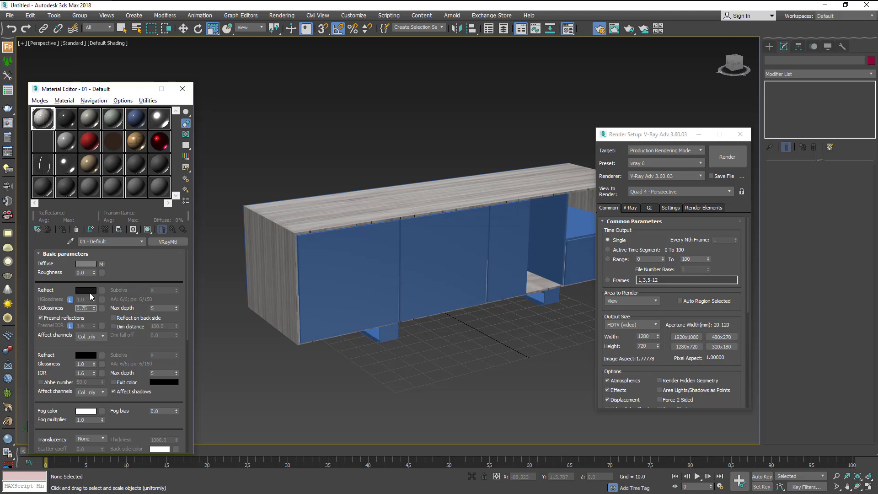
- Brighten the wood material's reflection colour to grey 52
left_click(89, 292)
left_click_drag(270, 67, 271, 75)
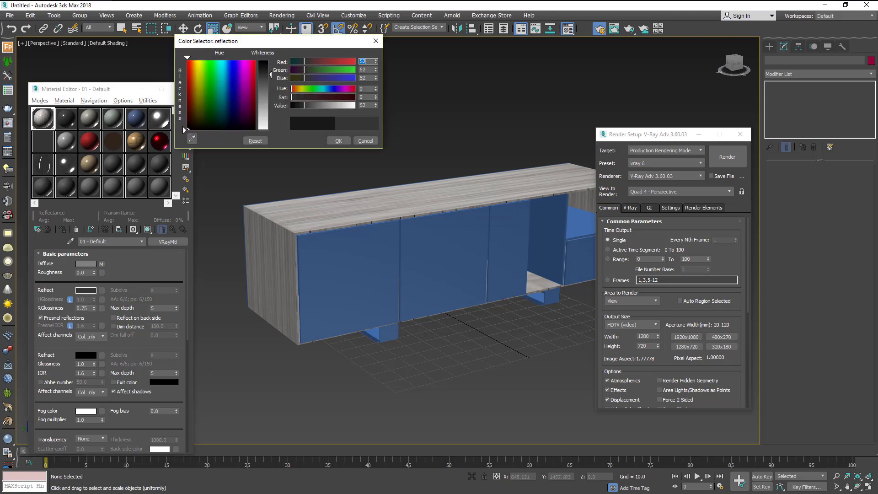
left_click(337, 139)
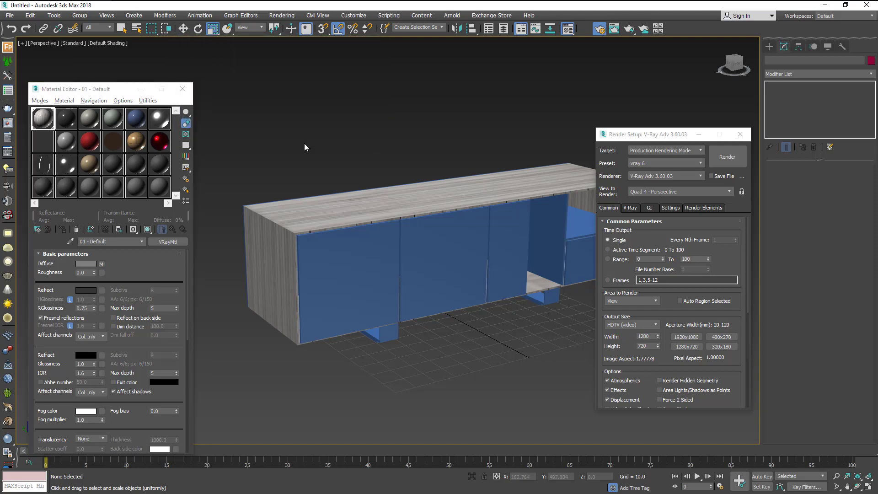
left_click(265, 258)
scroll(265, 258, "down", 2)
scroll(265, 257, "down", 2)
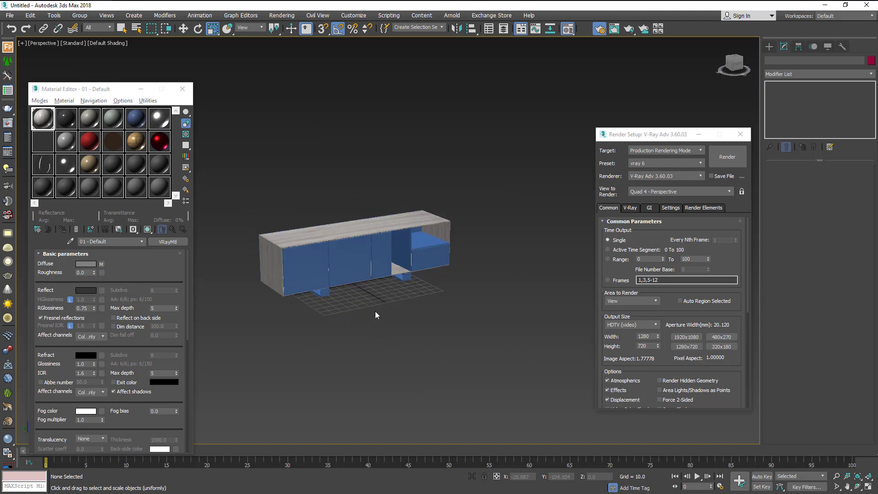
mouse_move(376, 312)
middle_mouse_down("alt")
mouse_move(333, 294)
mouse_move(319, 300)
mouse_move(354, 308)
middle_mouse_up("alt")
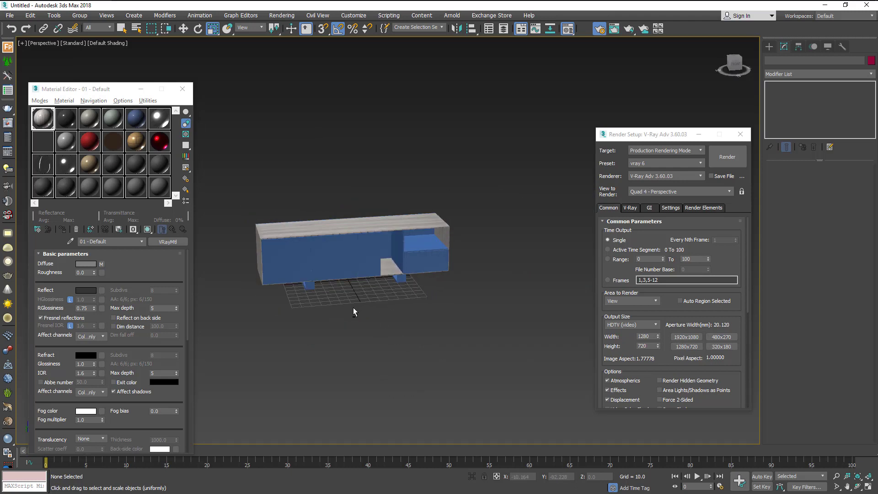
scroll(293, 250, "up", 2)
scroll(293, 250, "up", 3)
mouse_move(322, 271)
middle_mouse_down("alt")
mouse_move(341, 280)
mouse_move(352, 236)
middle_mouse_up("alt")
scroll(334, 291, "up", 2)
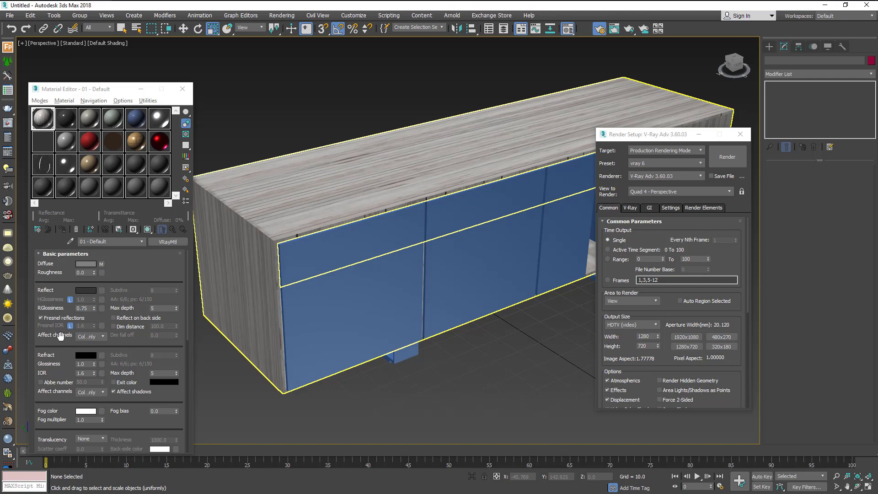
left_click(69, 328)
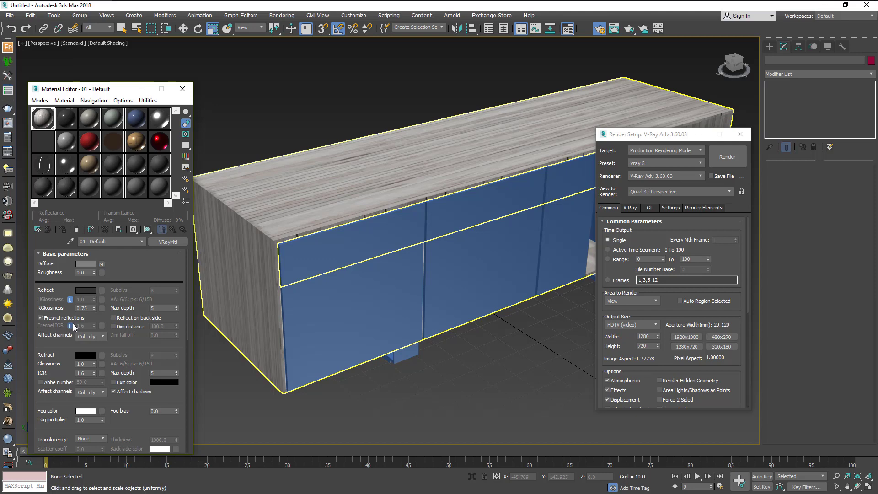
- Turn material slot 2 into a VRayMtl for the door fronts
left_click(73, 124)
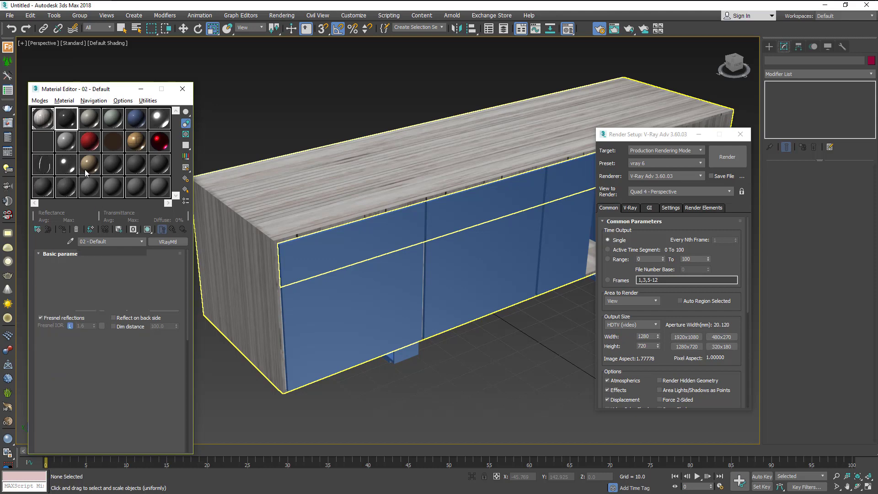
left_click(179, 242)
scroll(378, 334, "down", 2)
left_click(385, 347)
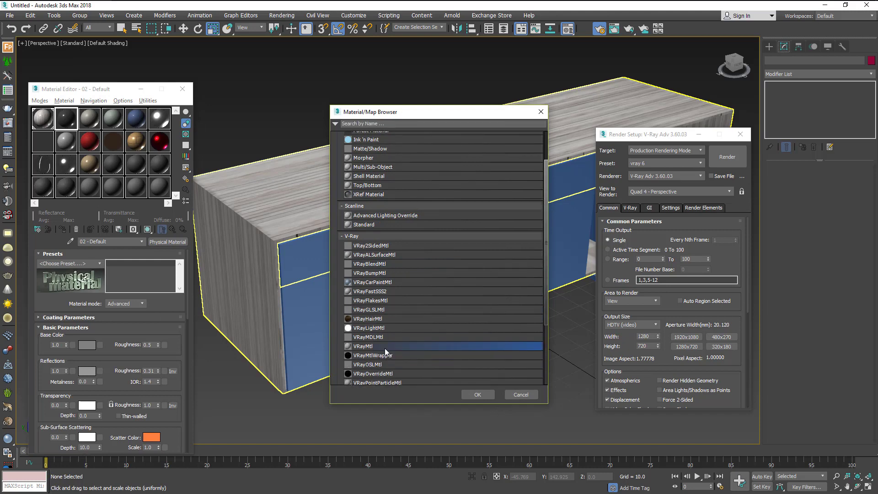
double_click(385, 347)
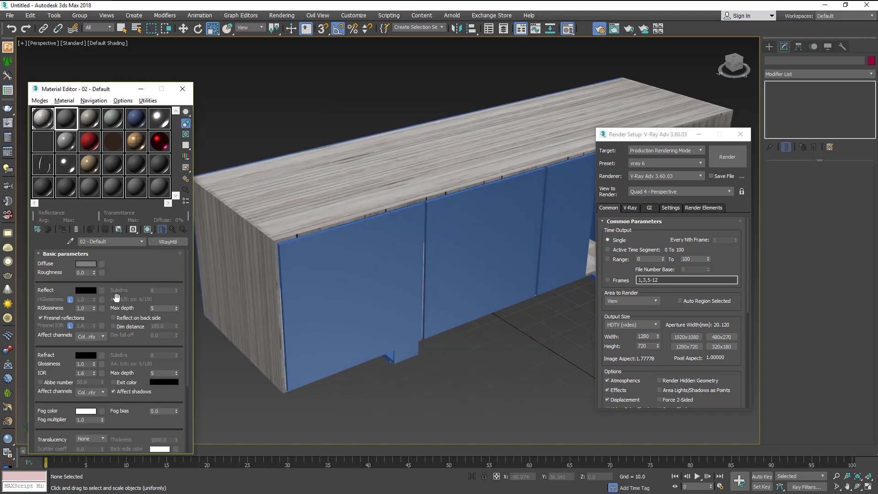
- Set the second material's diffuse colour to a pale off-white (RGB 241, 241, 226)
left_click(260, 246)
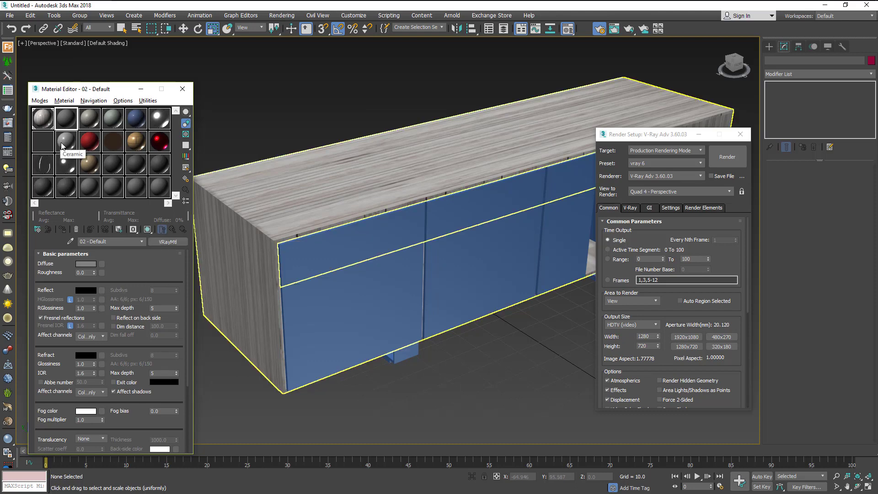
left_click(86, 264)
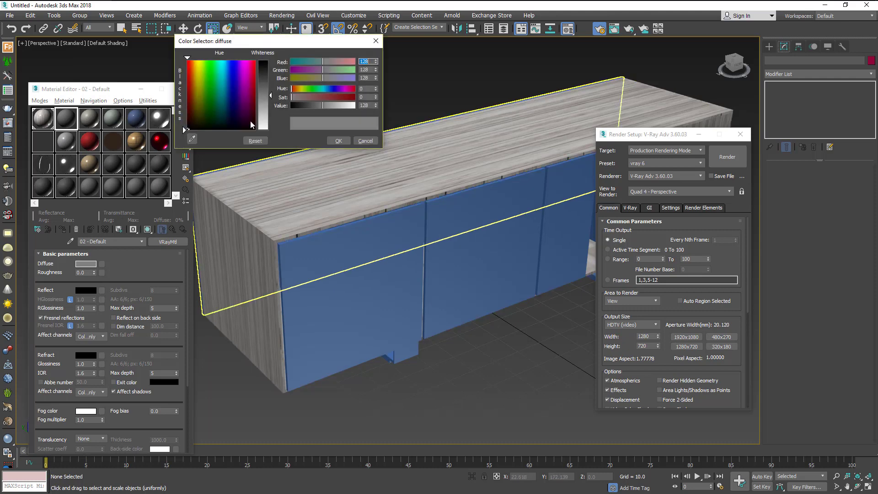
left_click_drag(263, 119, 264, 122)
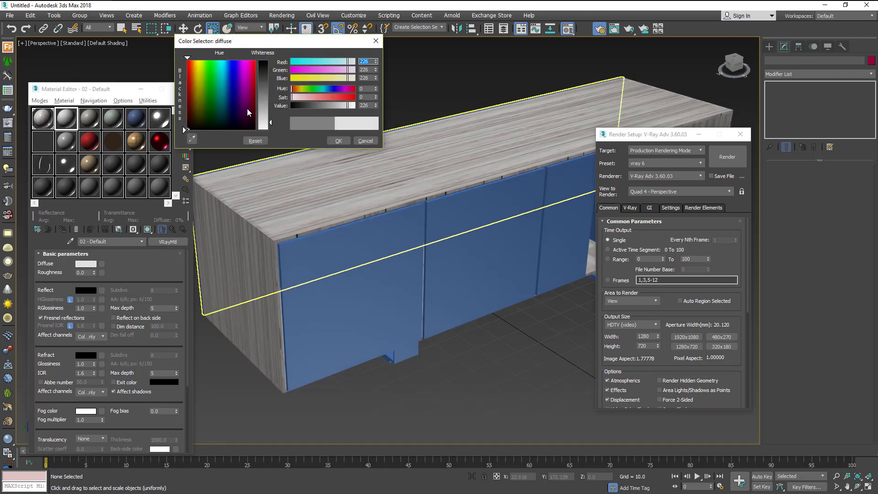
left_click_drag(198, 81, 199, 95)
left_click(339, 141)
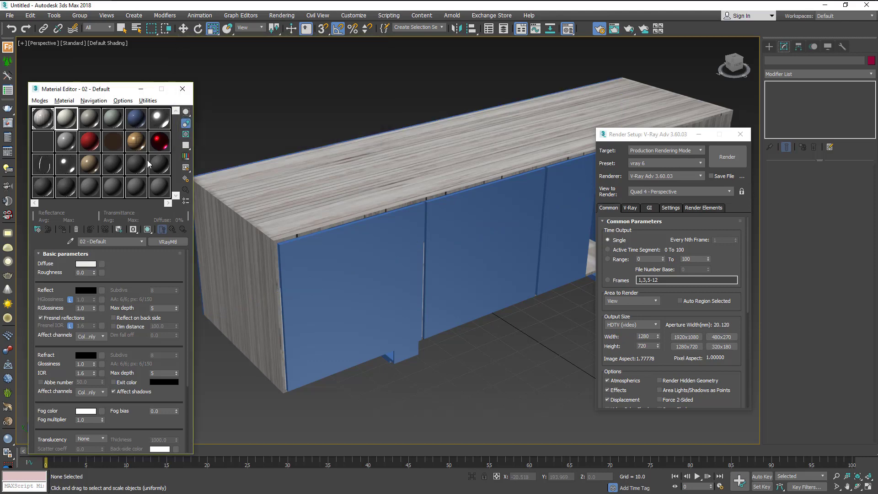
- Apply the off-white 02 - Default material to the front panel and the cabinet doors
left_click_drag(72, 120, 293, 247)
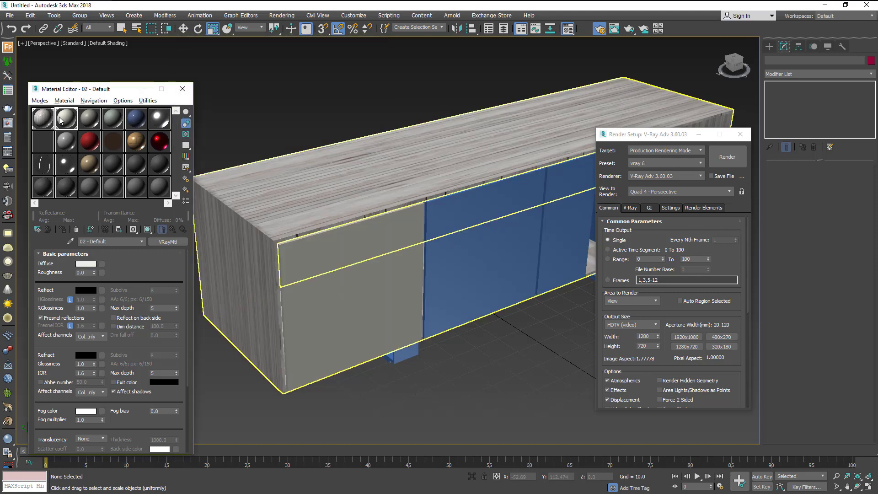
left_click_drag(61, 120, 463, 247)
middle_click_drag(462, 254, 398, 298, "alt")
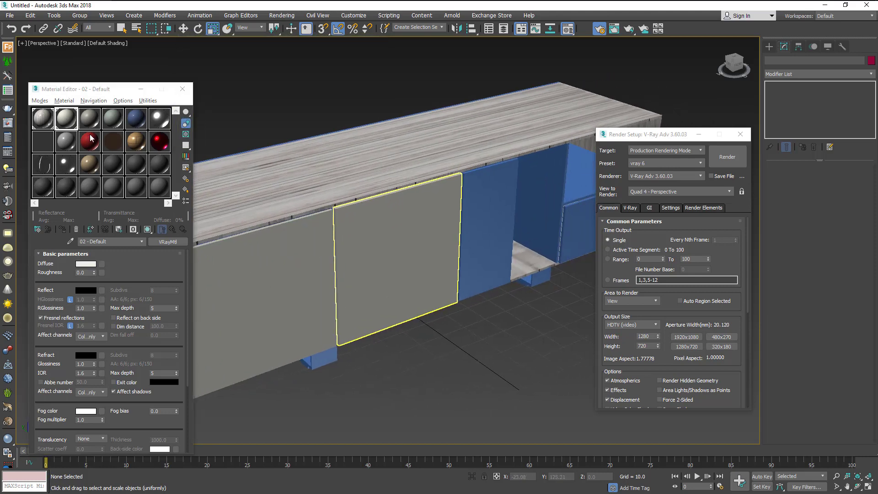
mouse_move(70, 120)
left_mouse_down()
mouse_move(453, 288)
mouse_move(488, 238)
left_mouse_up()
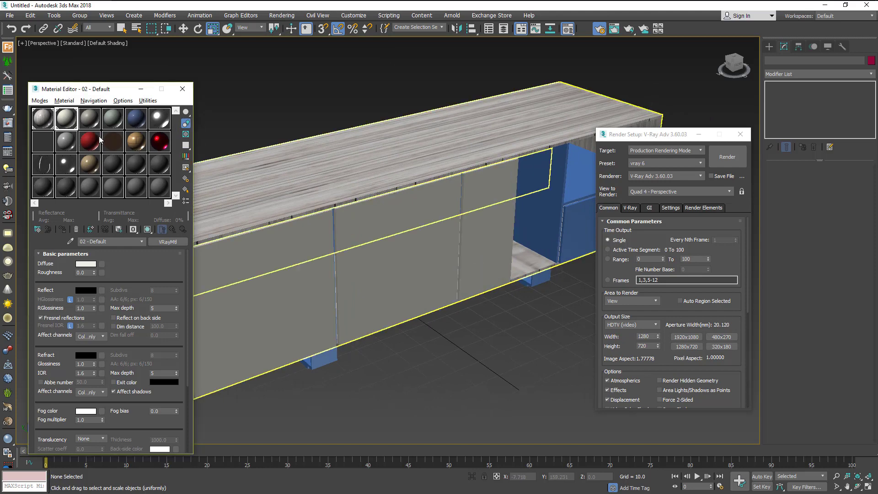
left_click_drag(70, 124, 351, 284)
scroll(352, 284, "down", 3)
left_click_drag(70, 128, 424, 233)
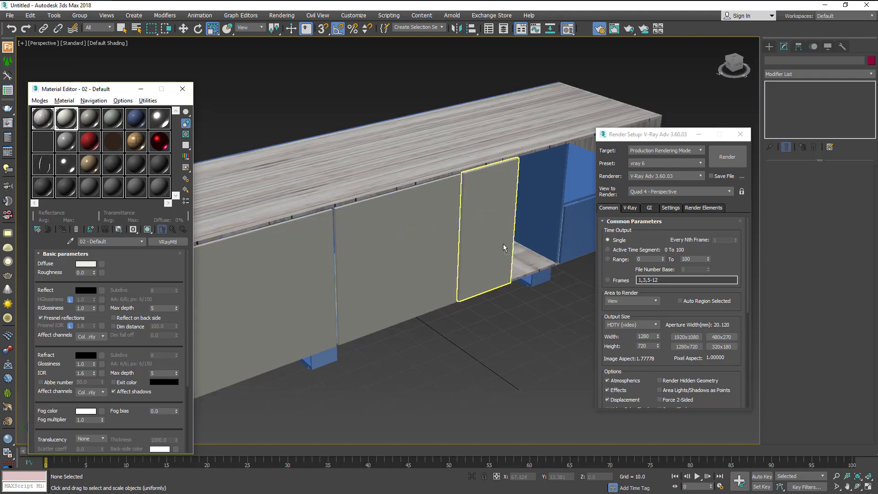
mouse_move(424, 233)
middle_mouse_down()
mouse_move(353, 246)
mouse_move(332, 218)
middle_mouse_up()
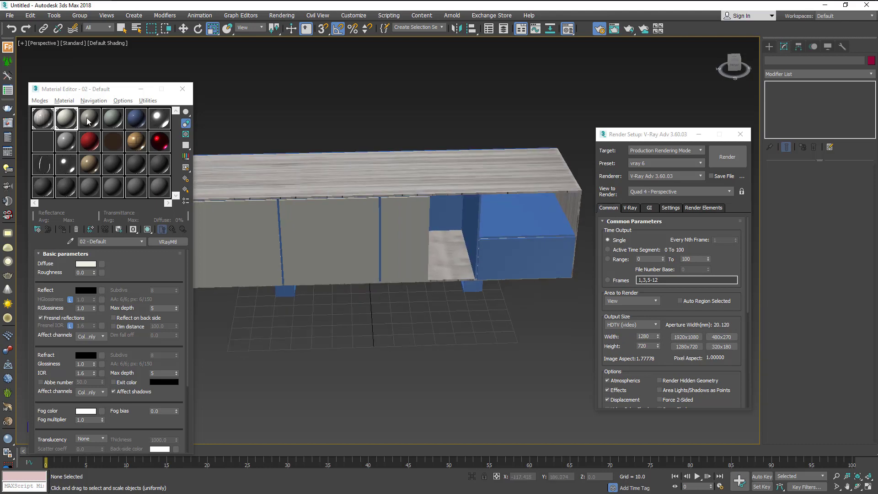
- Apply the off-white material to the drawer front and the blue side panel
left_click_drag(88, 121, 514, 274)
mouse_move(514, 274)
middle_mouse_down("alt")
mouse_move(478, 303)
mouse_move(484, 293)
mouse_move(411, 304)
mouse_move(476, 289)
mouse_move(489, 310)
mouse_move(462, 303)
mouse_move(564, 303)
mouse_move(542, 301)
middle_mouse_up("alt")
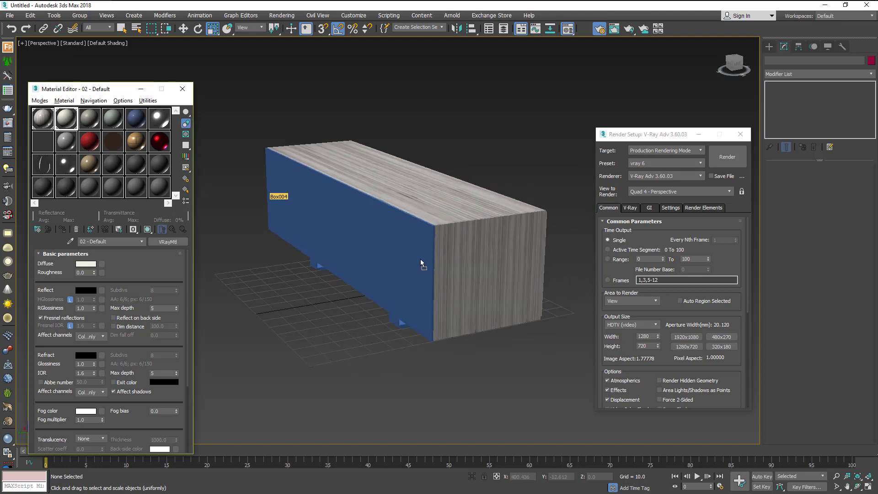
left_click_drag(71, 118, 420, 258)
mouse_move(570, 328)
middle_mouse_down("alt")
mouse_move(527, 335)
mouse_move(469, 326)
mouse_move(476, 317)
mouse_move(470, 325)
middle_mouse_up("alt")
scroll(525, 323, "down", 2)
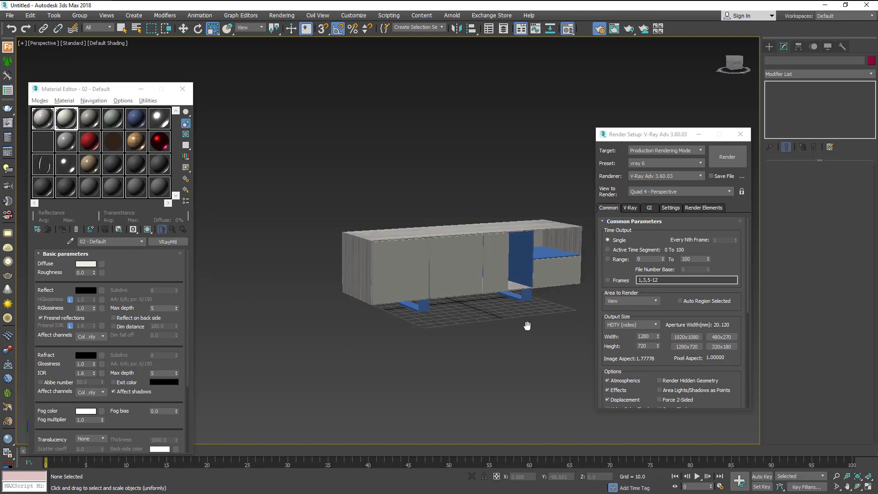
scroll(525, 323, "up", 2)
scroll(531, 311, "up", 3)
- Orbit and zoom around the cabinet front to check the light grey panels
mouse_move(534, 279)
middle_mouse_down()
mouse_move(465, 274)
mouse_move(472, 271)
mouse_move(452, 264)
mouse_move(470, 284)
mouse_move(504, 273)
middle_mouse_up()
scroll(452, 264, "down", 2)
scroll(459, 278, "down", 2)
scroll(470, 280, "down", 2)
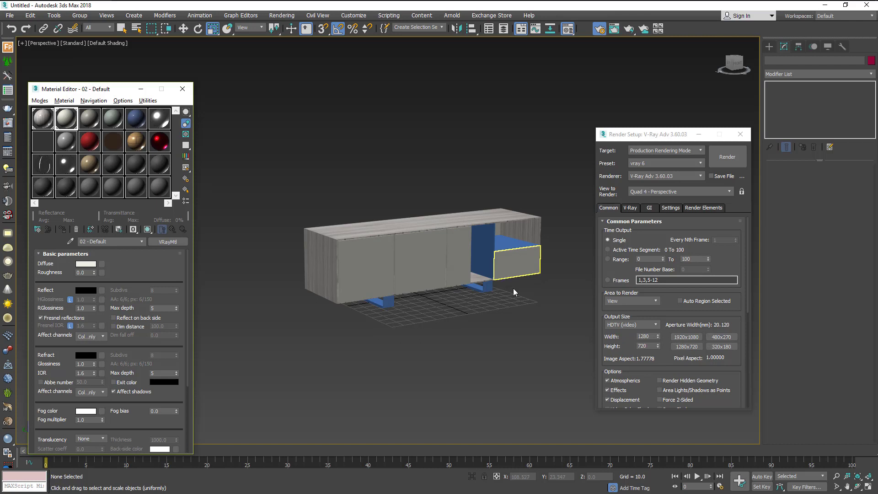
mouse_move(515, 307)
middle_mouse_down("alt")
mouse_move(473, 294)
mouse_move(473, 284)
middle_mouse_up("alt")
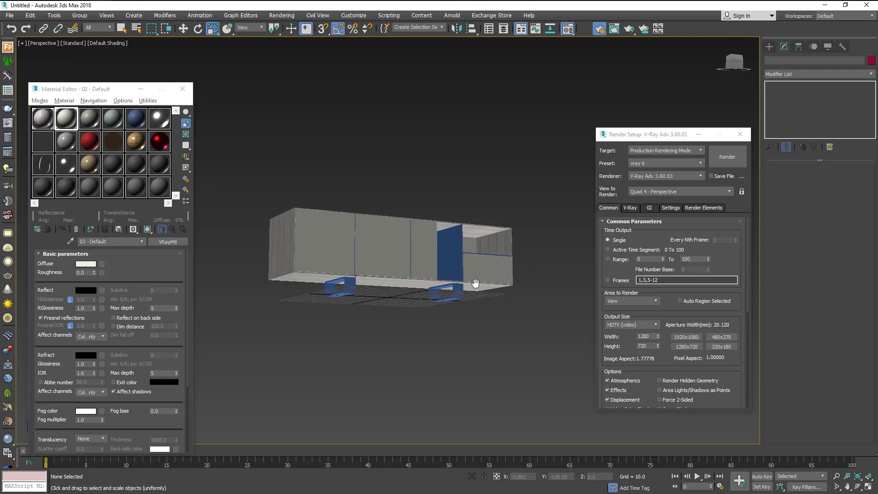
scroll(473, 284, "up", 5)
middle_click_drag(371, 289, 372, 290, "alt")
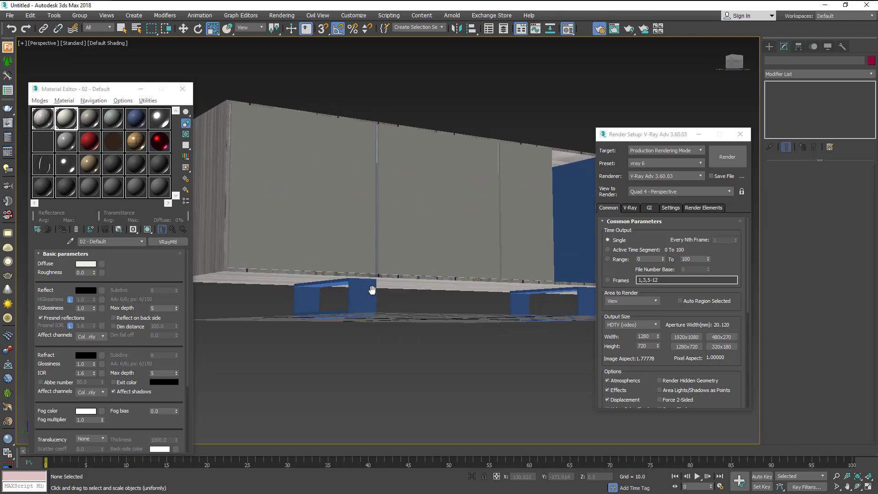
- Make slot 3 a VRayMtl with a near-black diffuse colour (RGB 18)
left_click(84, 120)
left_click(170, 242)
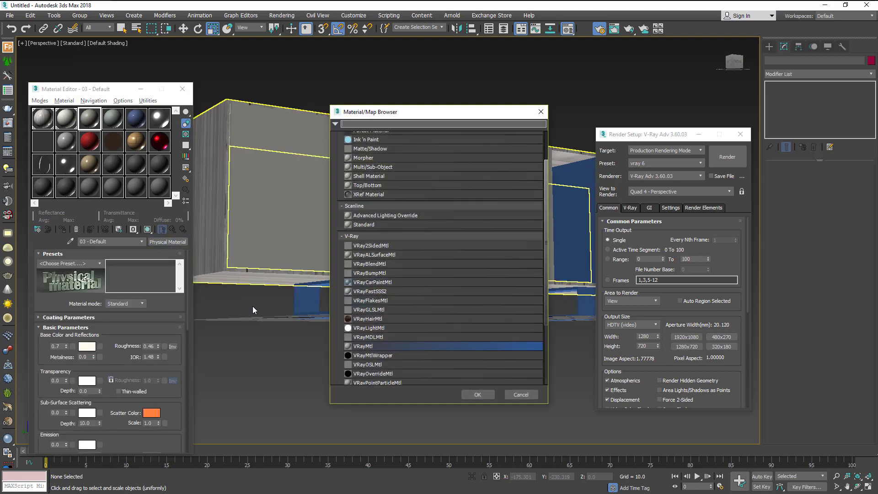
double_click(365, 346)
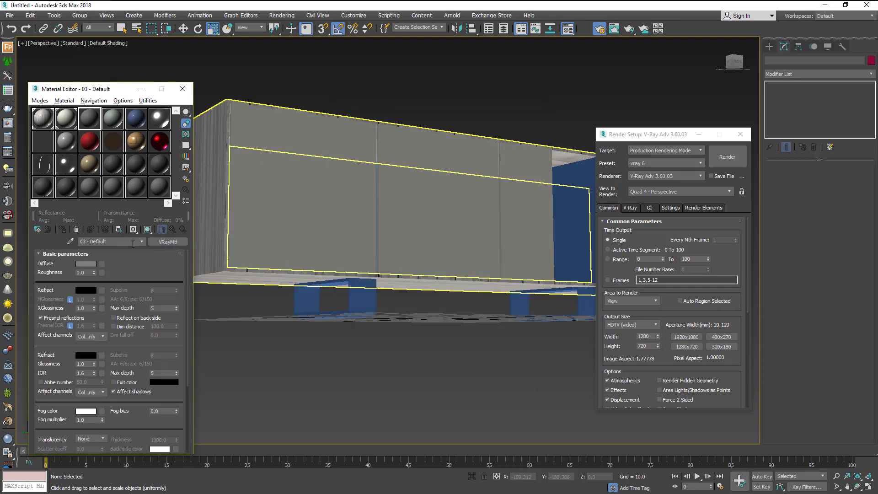
left_click(85, 263)
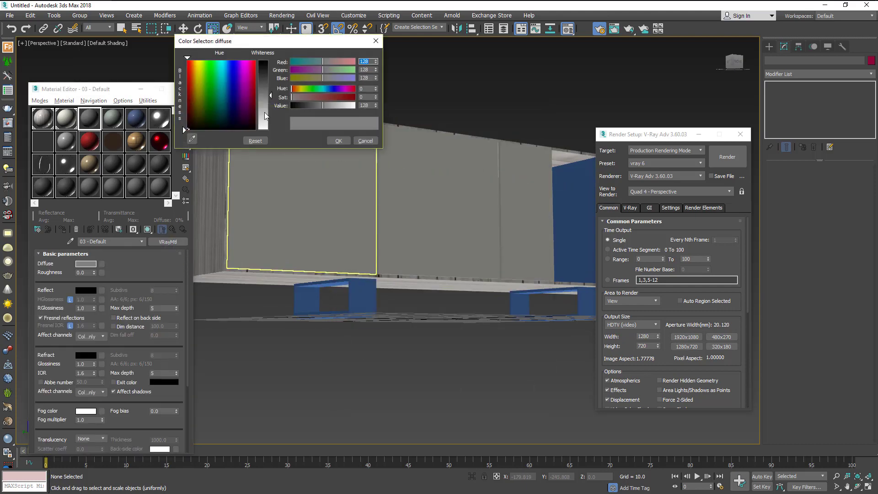
left_click_drag(269, 98, 270, 64)
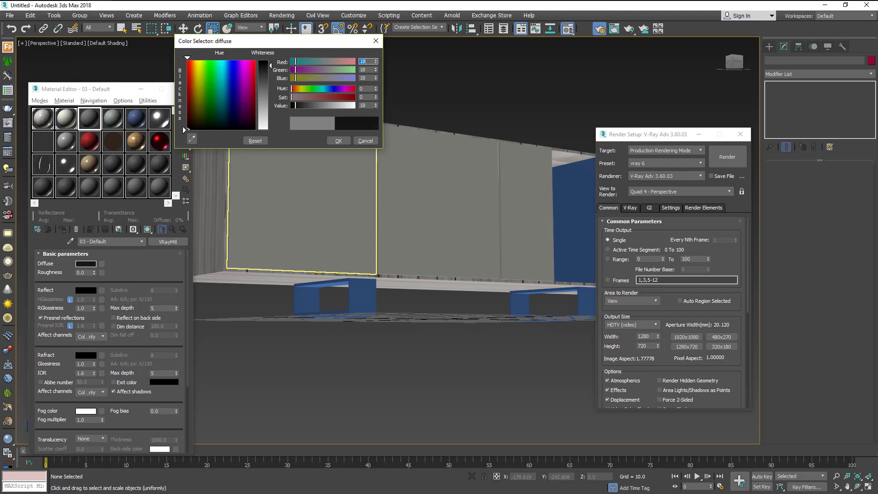
left_click(338, 141)
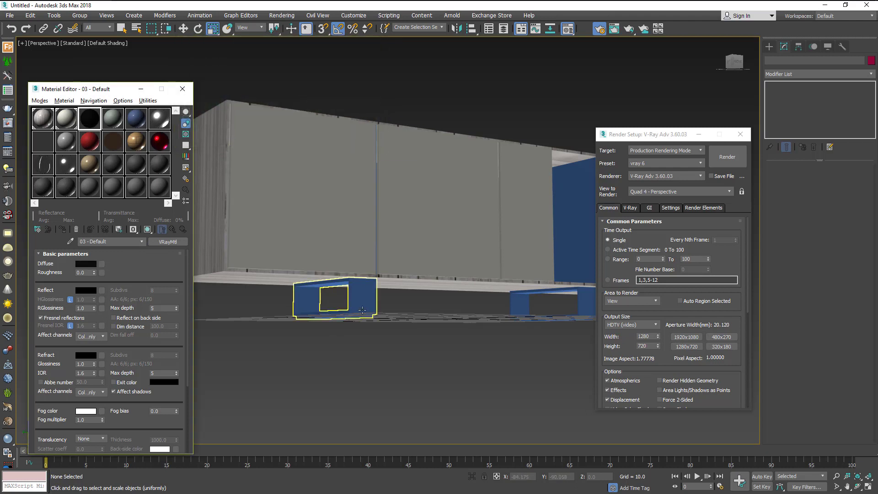
- Assign the black material to both cabinet feet and give it a dark grey 25 reflection
left_click(330, 293)
left_click(516, 305, "ctrl")
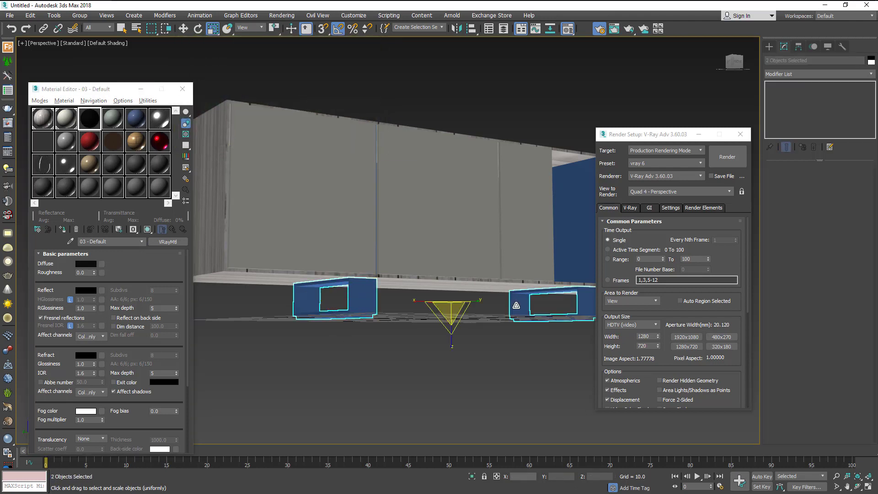
left_click(62, 229)
left_click(86, 290)
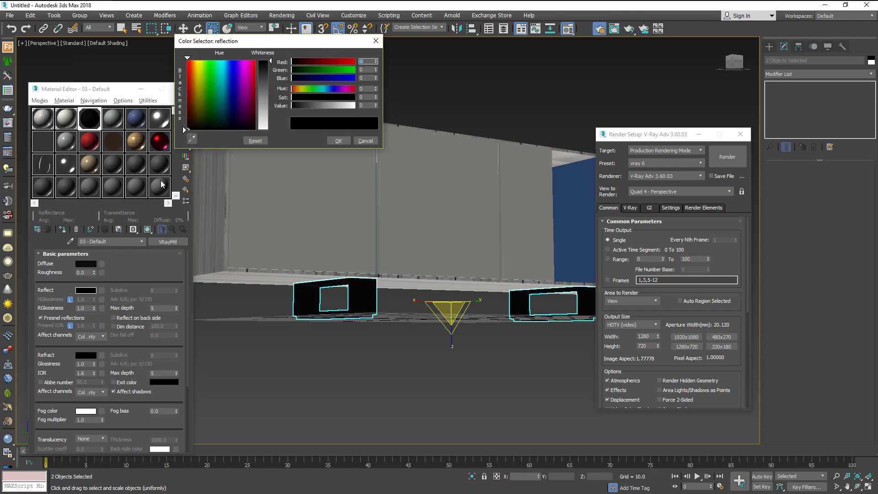
left_click_drag(270, 73, 269, 70)
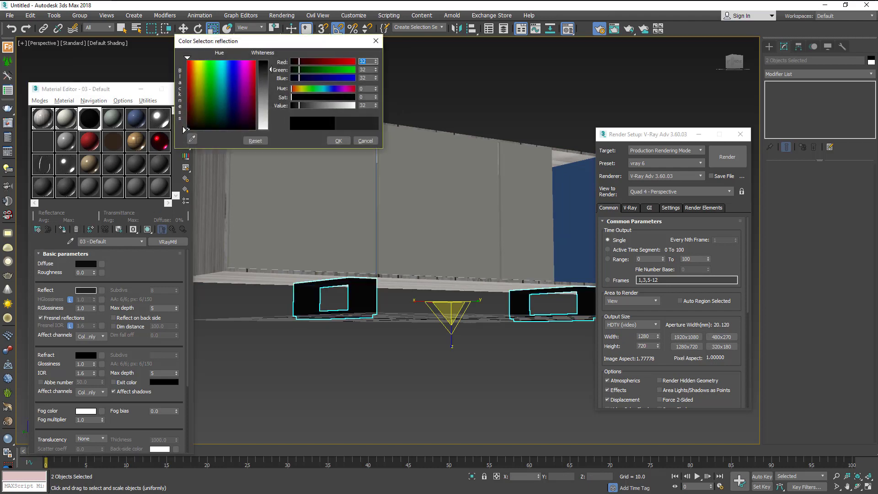
left_click(338, 141)
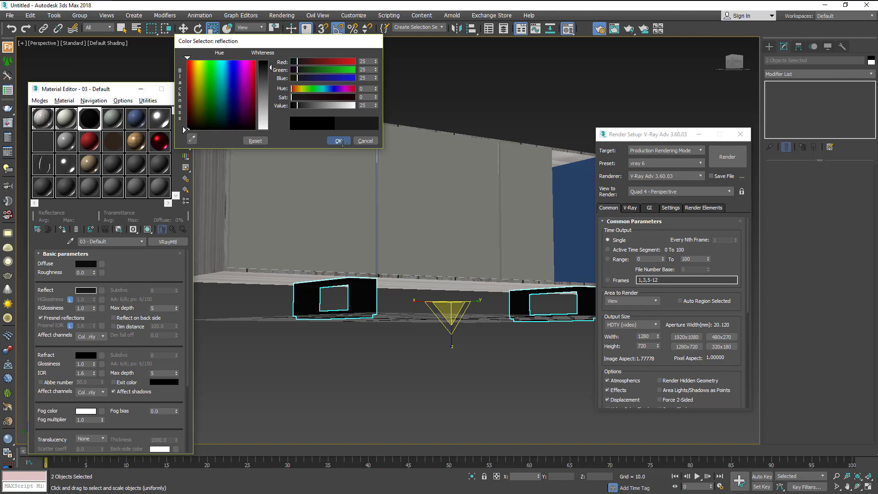
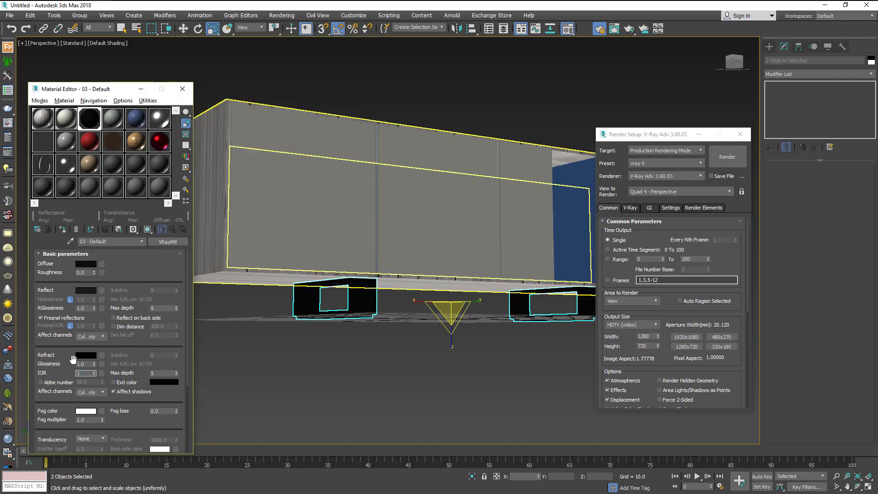
- Give 03 - Default an IOR of 10.0 and reflection glossiness 0.85, previewing the enlarged sample
type("0")
left_click(215, 397)
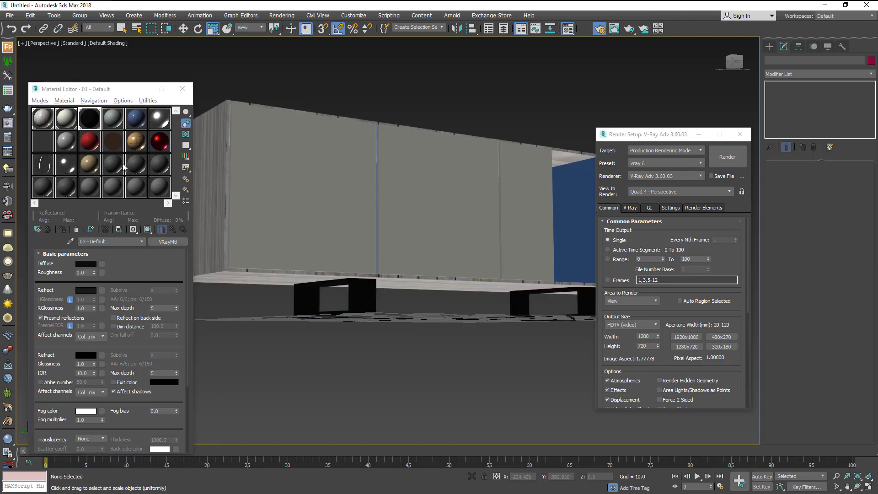
double_click(97, 120)
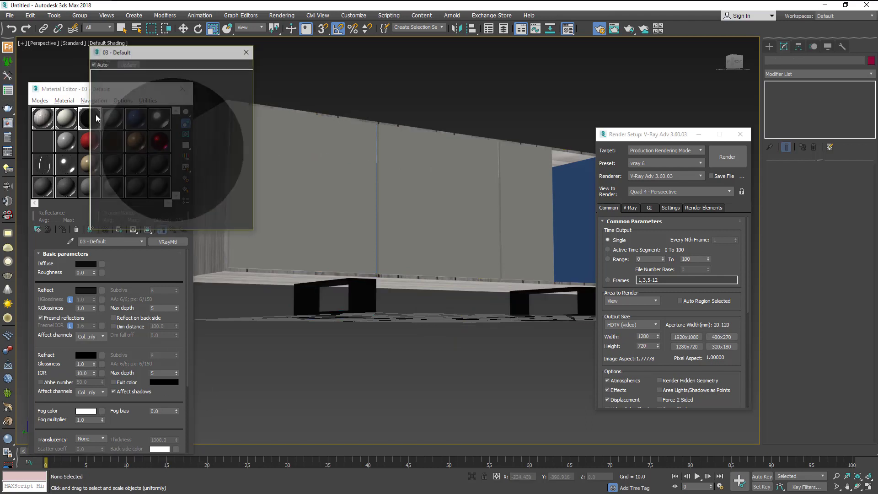
double_click(87, 308)
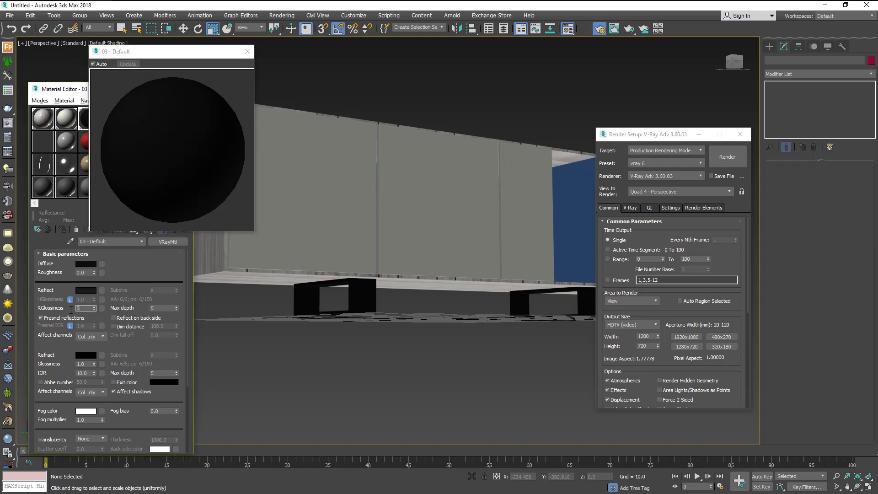
type(".85")
left_click(261, 397)
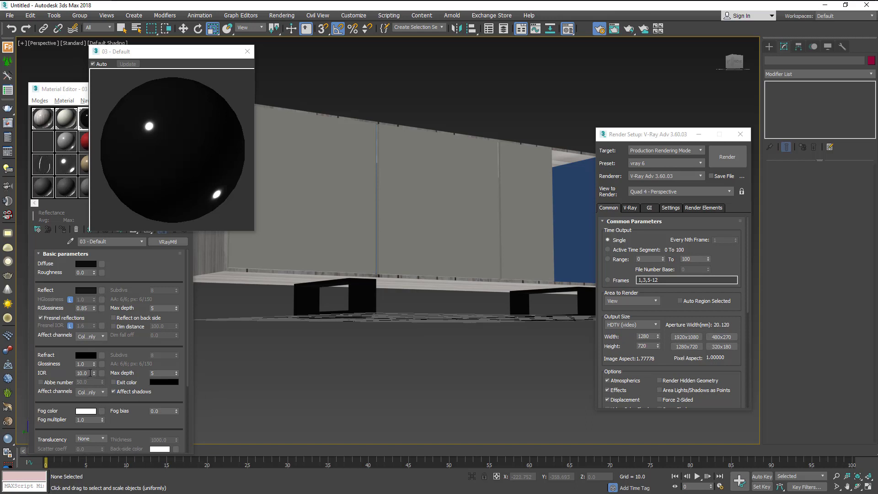
- Raise the material's IOR to 15.0 and close the enlarged sample preview
left_click_drag(94, 373, 107, 265)
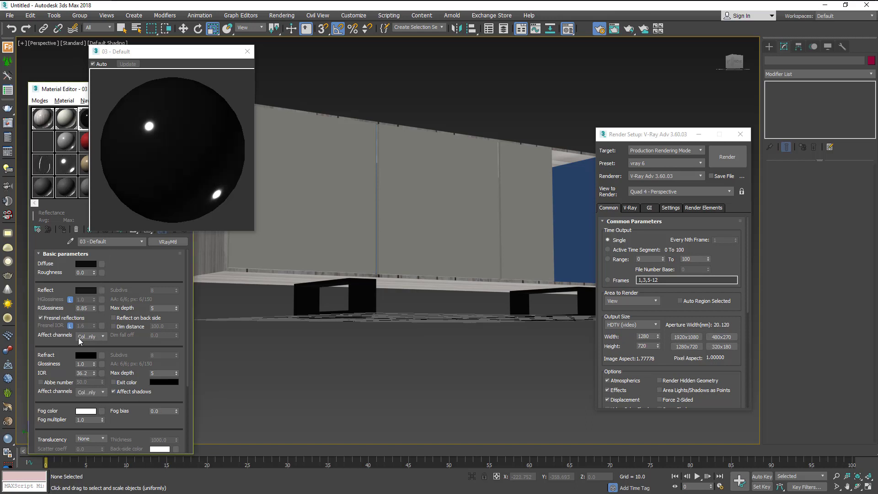
left_click(88, 373)
type("5")
left_click(239, 399)
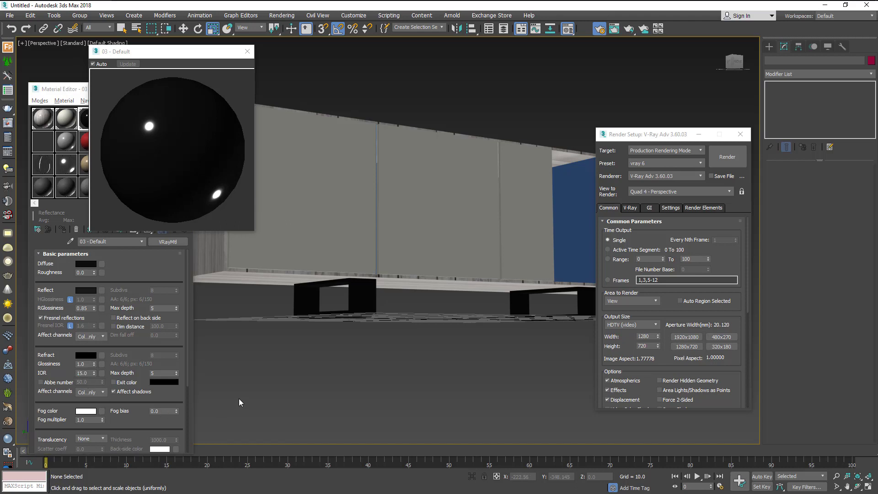
left_click(247, 56)
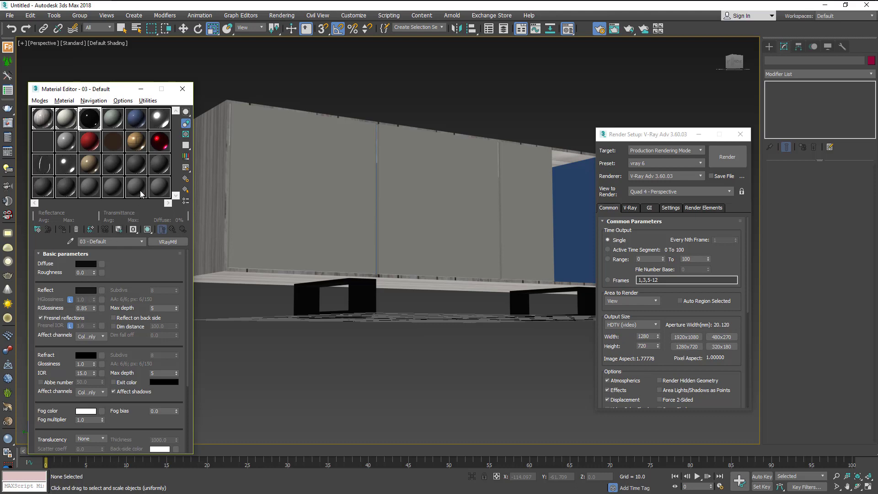
- Hide the three front door panels of the cabinet
left_click(183, 89)
mouse_move(275, 297)
middle_mouse_down("alt")
mouse_move(170, 340)
mouse_move(155, 333)
mouse_move(170, 335)
middle_mouse_up("alt")
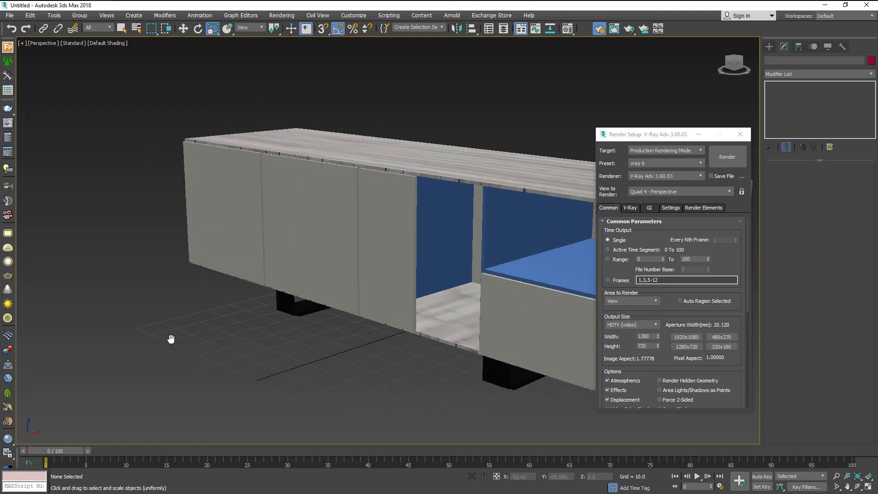
left_click(328, 240)
left_click(230, 233, "ctrl")
left_click(384, 245, "ctrl")
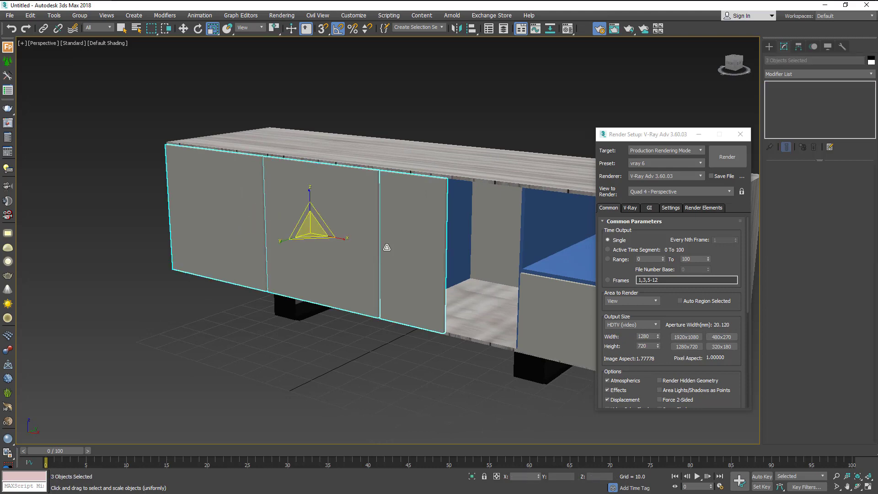
right_click(389, 249)
left_click(411, 214)
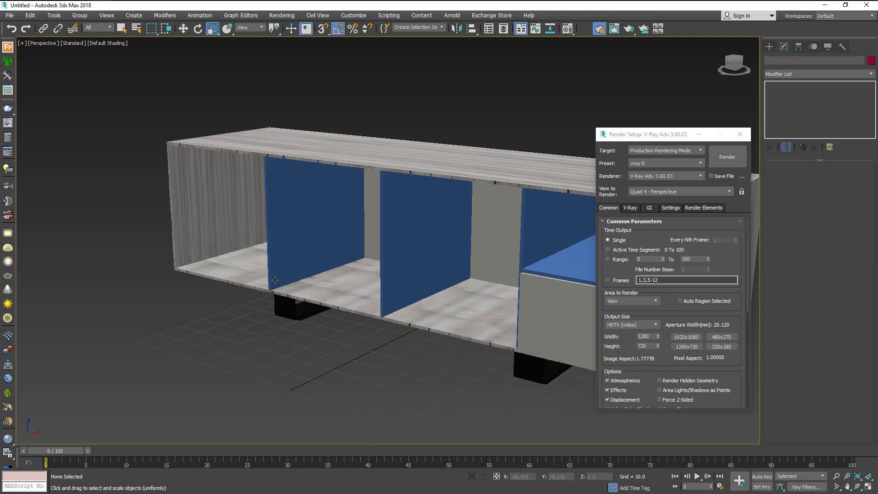
- Add an Edit Mesh modifier to the cabinet body Rectangle001
mouse_move(293, 316)
middle_mouse_down("alt")
mouse_move(267, 311)
mouse_move(317, 338)
mouse_move(255, 359)
mouse_move(284, 334)
mouse_move(264, 344)
mouse_move(261, 325)
middle_mouse_up("alt")
left_click(278, 301)
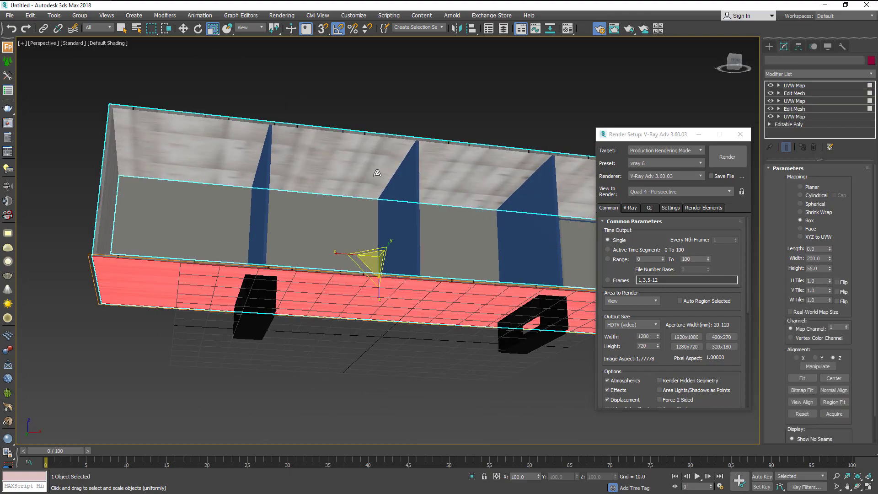
middle_click_drag(302, 348, 324, 306, "alt")
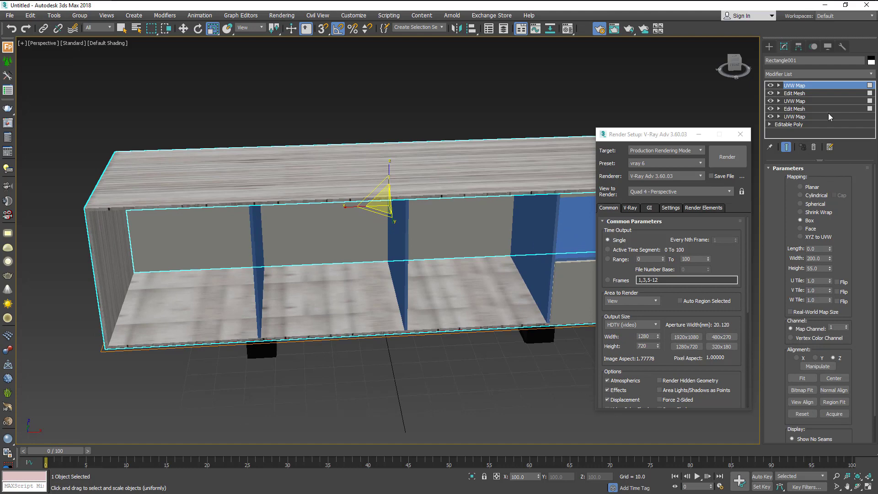
left_click(872, 74)
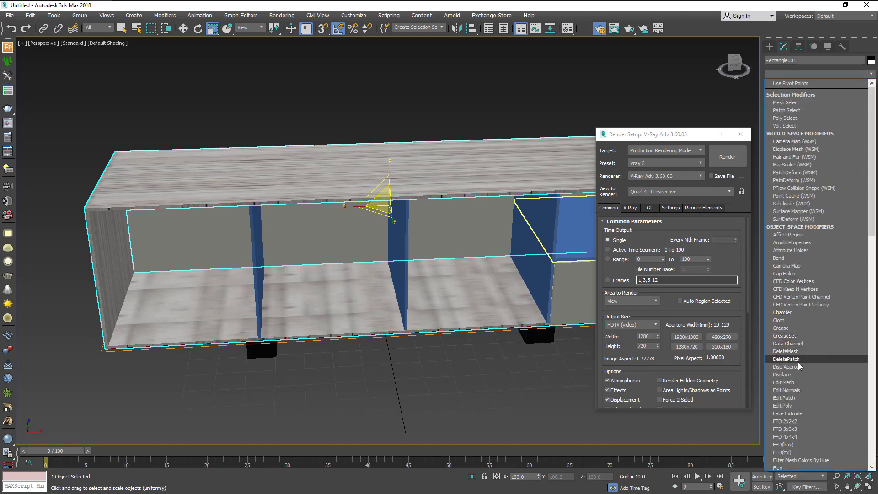
scroll(803, 329, "down", 3)
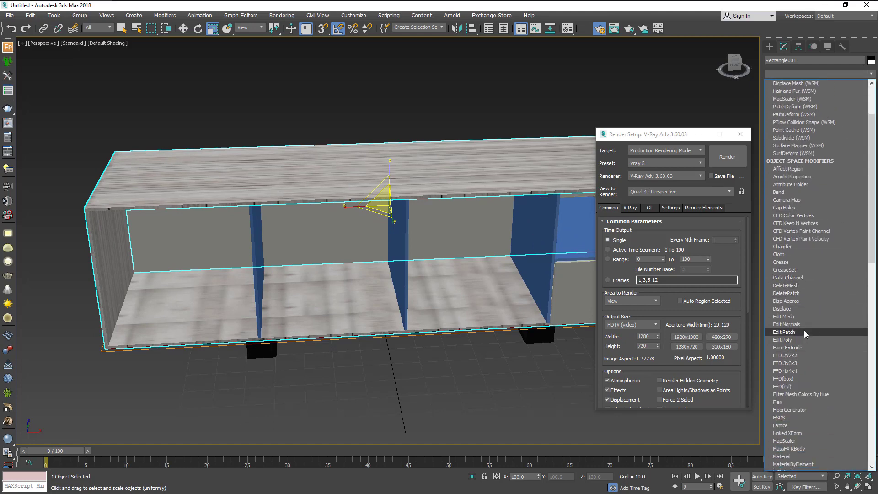
left_click(811, 316)
- Select the four polygons forming the cabinet top
middle_click_drag(462, 296, 463, 263, "alt")
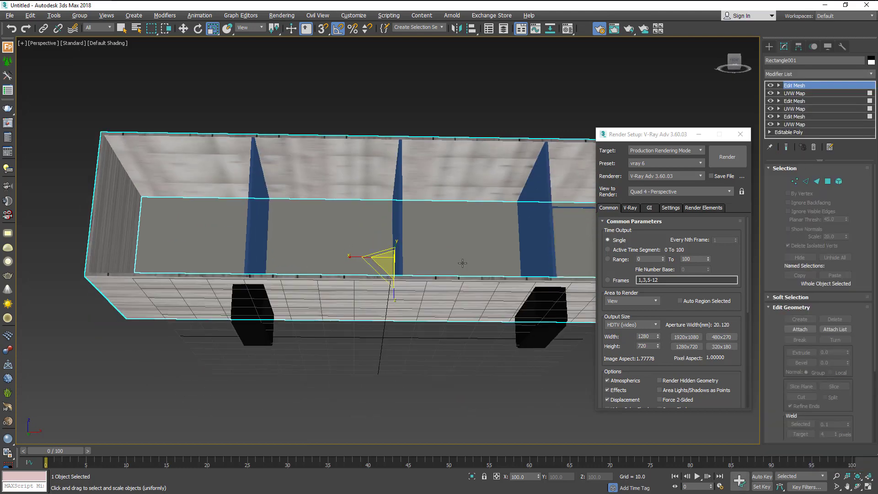
left_click(828, 181)
left_click(463, 169)
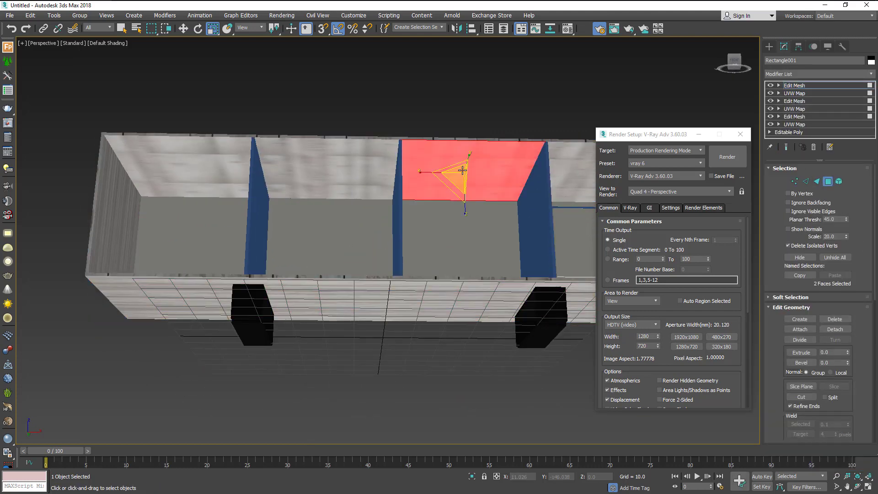
left_click(308, 167, "ctrl")
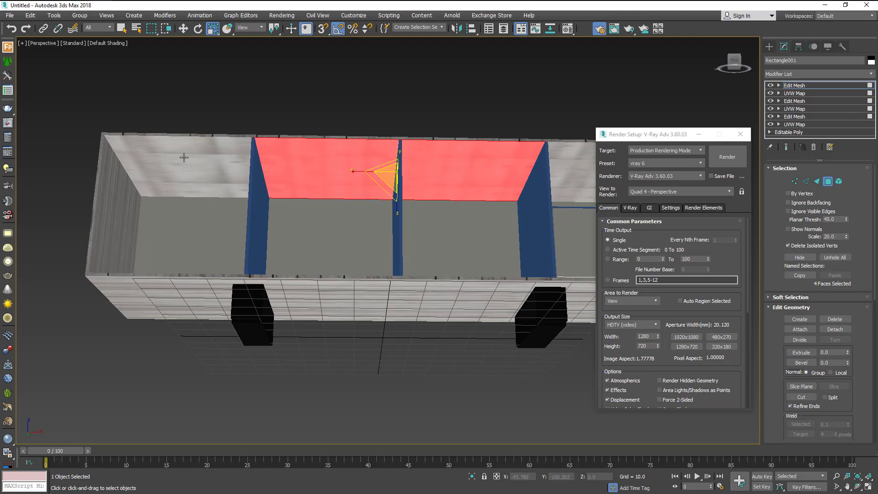
left_click(183, 158, "ctrl")
left_click(577, 183, "ctrl")
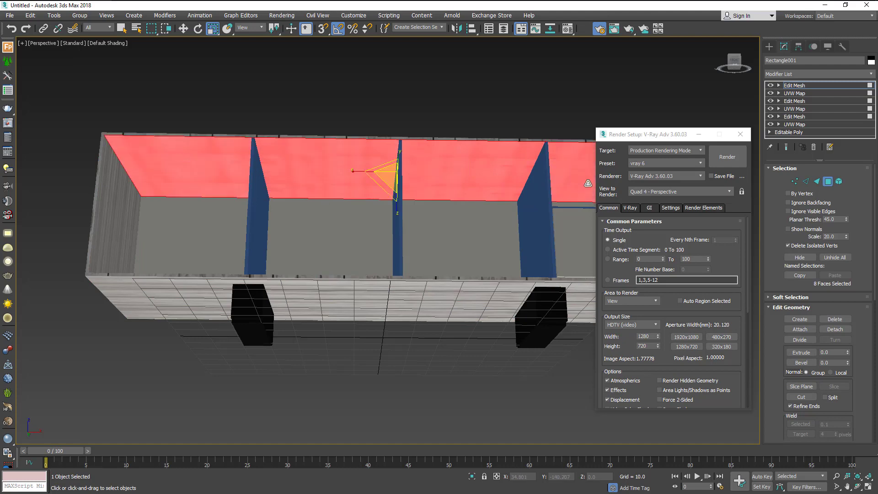
- Apply a Box UVW Map to the top faces with Real-World Map Size off
left_click(871, 74)
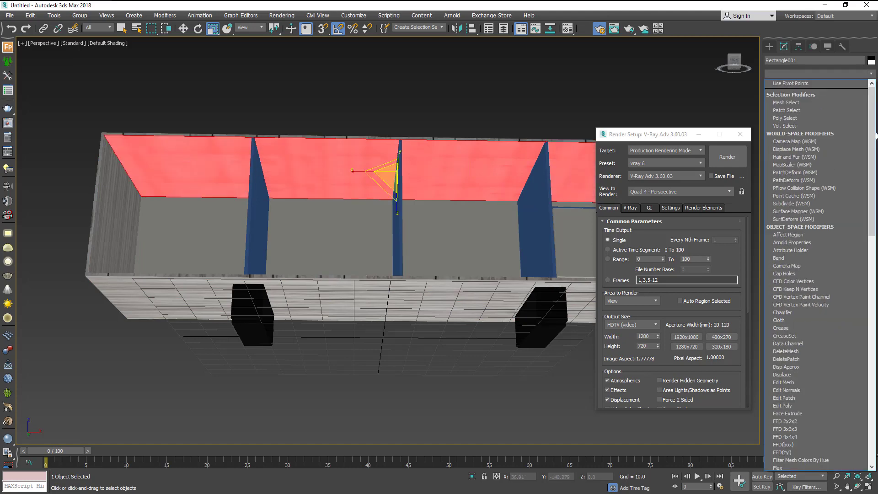
left_click_drag(876, 136, 839, 378)
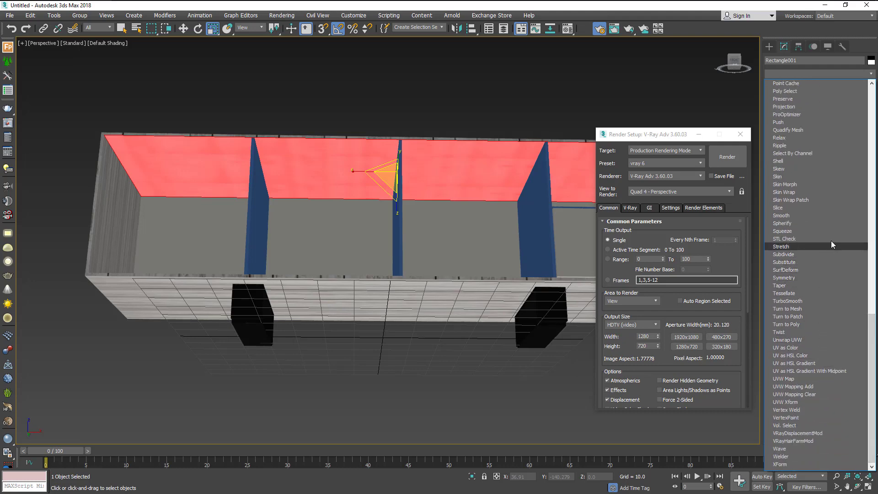
left_click(808, 378)
mouse_move(458, 275)
middle_mouse_down("alt")
mouse_move(524, 210)
mouse_move(531, 229)
middle_mouse_up("alt")
left_click(800, 221)
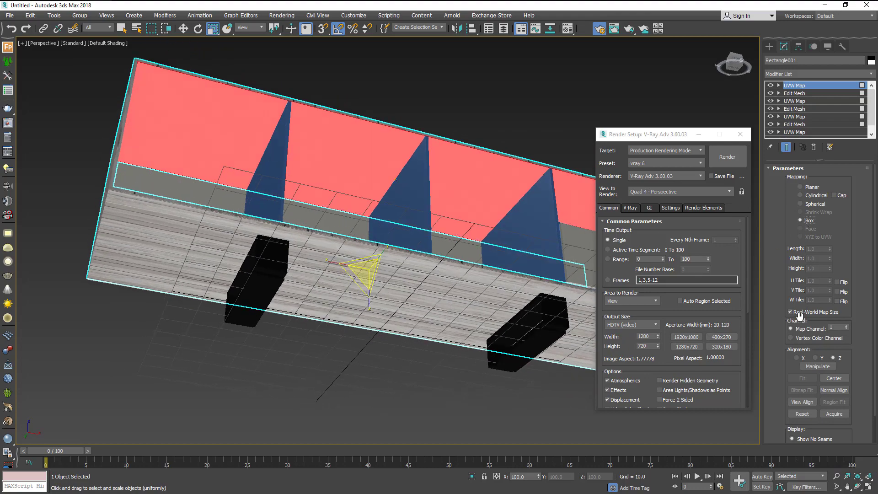
left_click(798, 313)
middle_click_drag(457, 167, 440, 176, "alt")
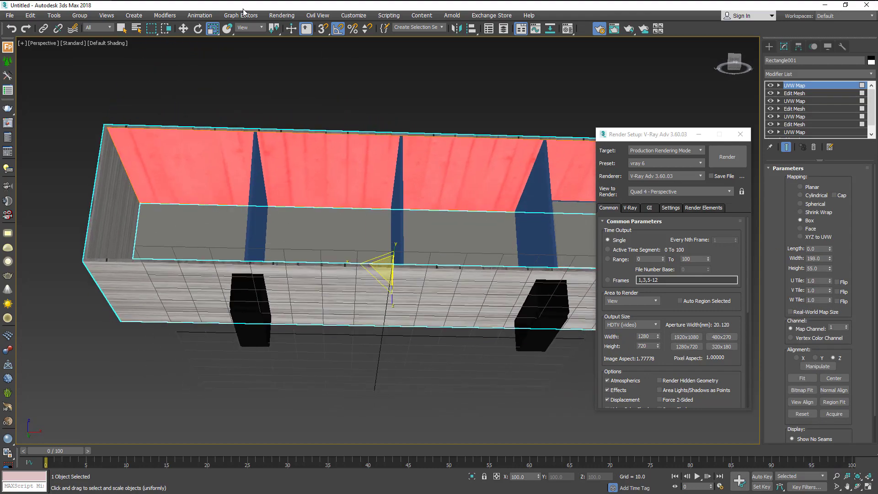
- Rotate the top's UVW Map gizmo 90° about Z
left_click(199, 28)
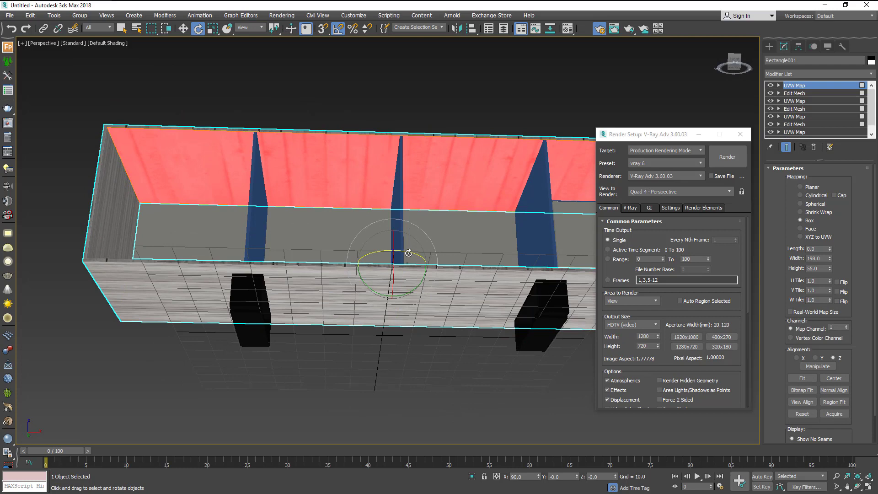
left_click_drag(409, 253, 407, 266)
key("ctrl+z")
left_click(779, 86)
left_click_drag(412, 163, 453, 169)
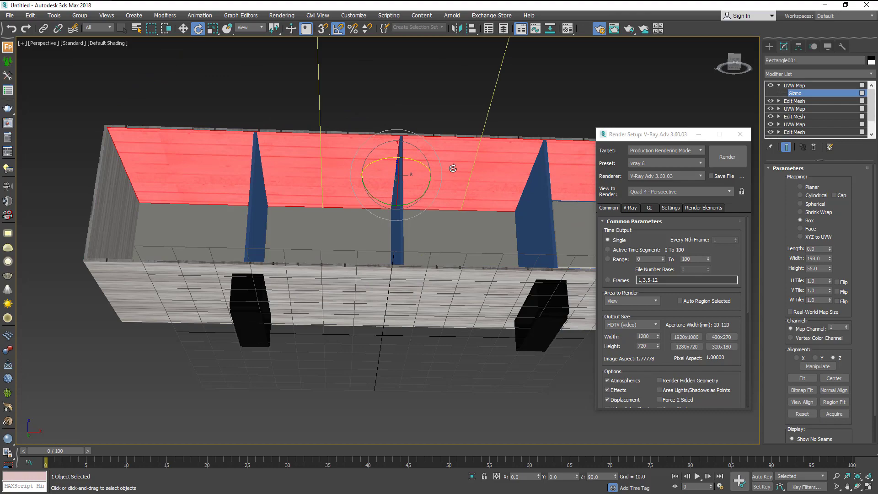
middle_click_drag(453, 168, 470, 173, "alt")
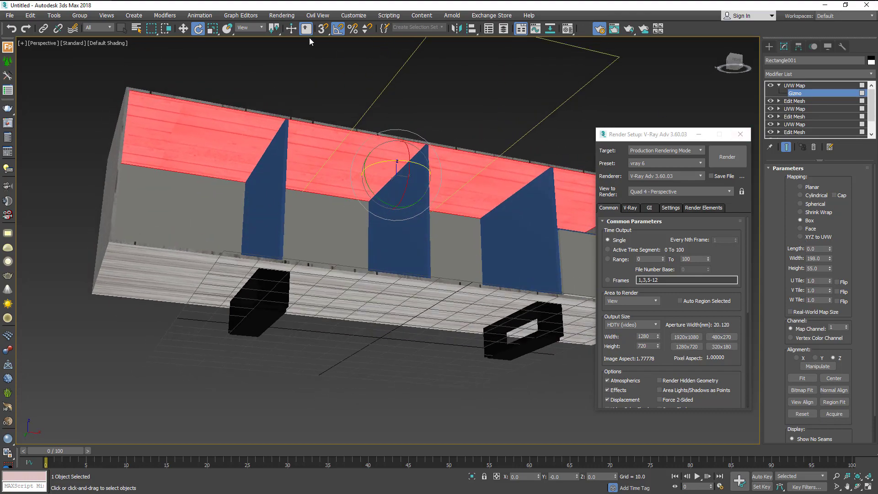
- Scale the top's mapping gizmo to 59% along Y
left_click(213, 28)
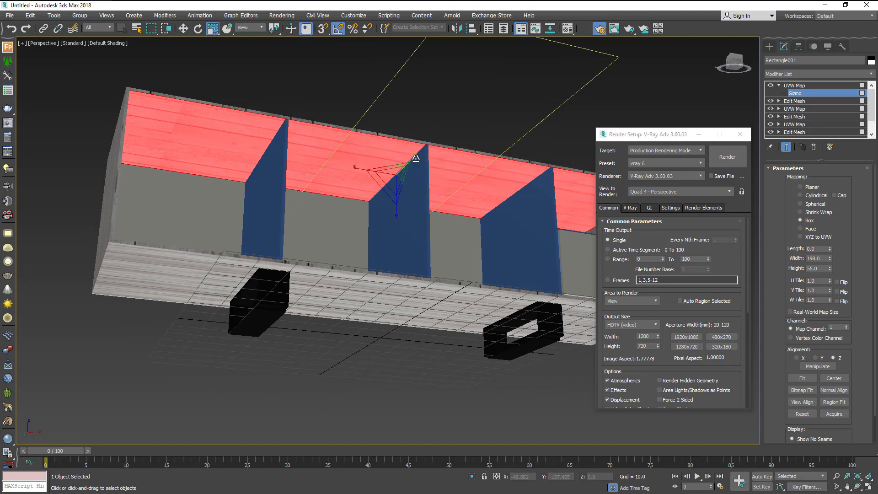
left_click_drag(415, 158, 397, 165)
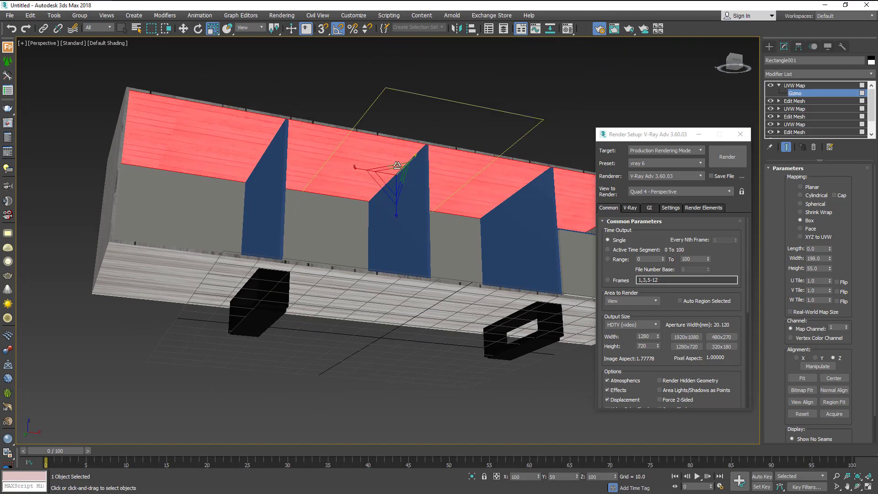
mouse_move(397, 164)
middle_mouse_down("alt")
mouse_move(459, 190)
mouse_move(428, 195)
mouse_move(447, 235)
middle_mouse_up("alt")
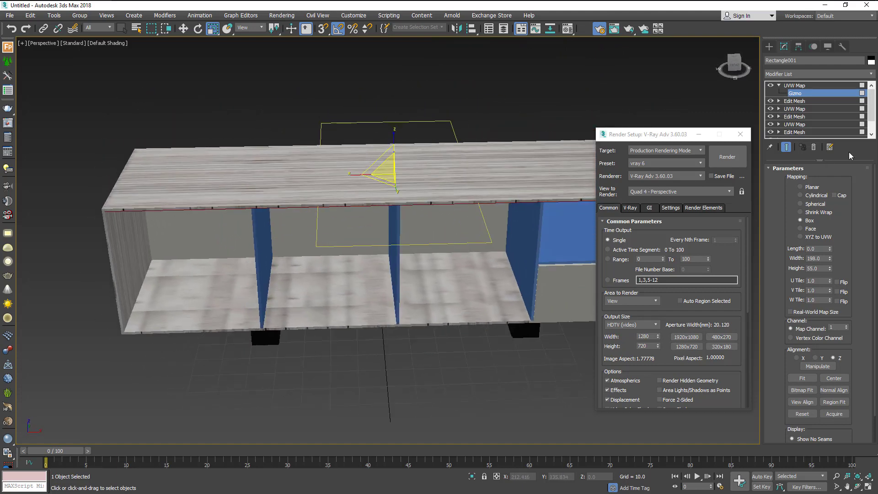
left_click(796, 85)
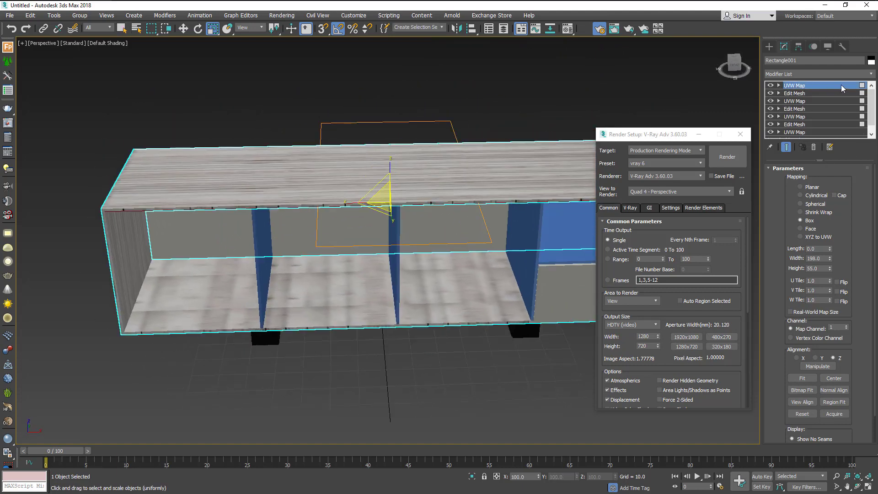
- Add an Edit Mesh modifier and select the four shelf-floor polygons
left_click(871, 74)
scroll(819, 206, "down", 8)
scroll(819, 192, "down", 1)
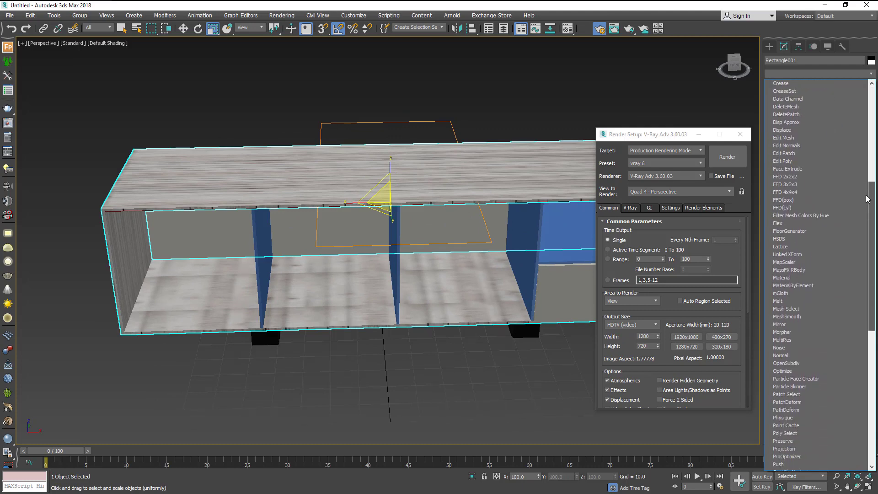
left_click(784, 161)
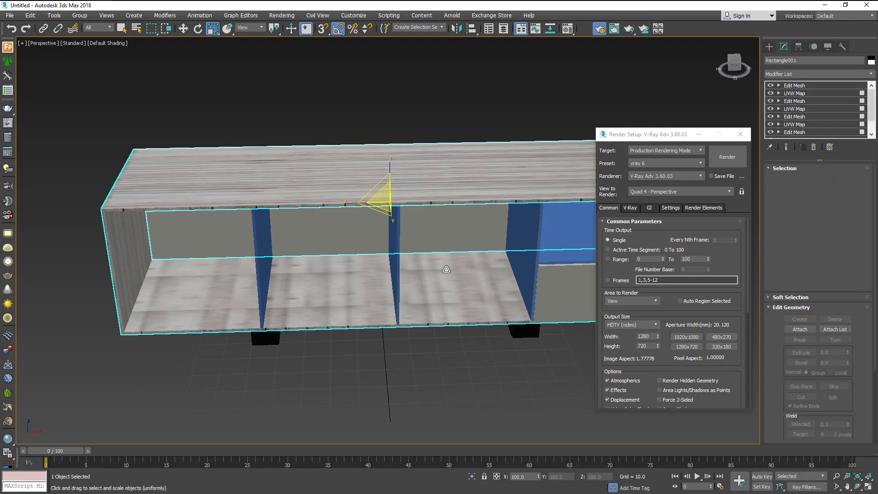
left_click(828, 182)
left_click(455, 292)
left_click(348, 289, "ctrl")
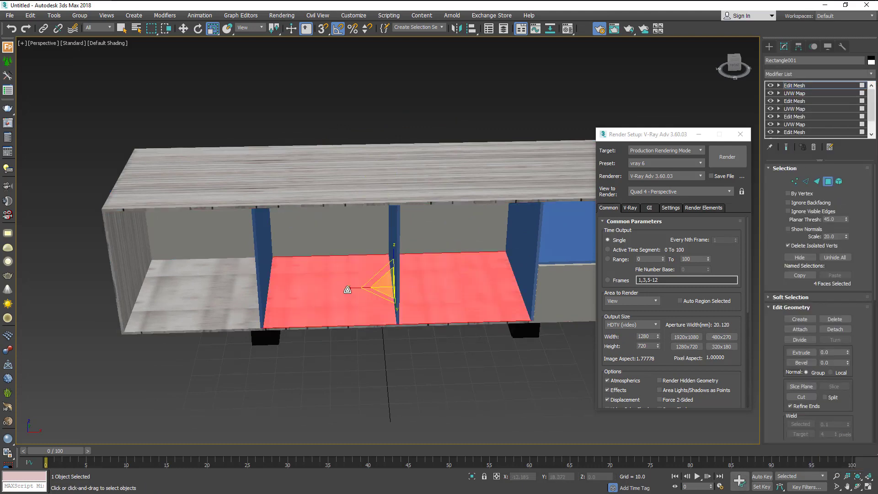
left_click(221, 281, "ctrl")
left_click(551, 289, "ctrl")
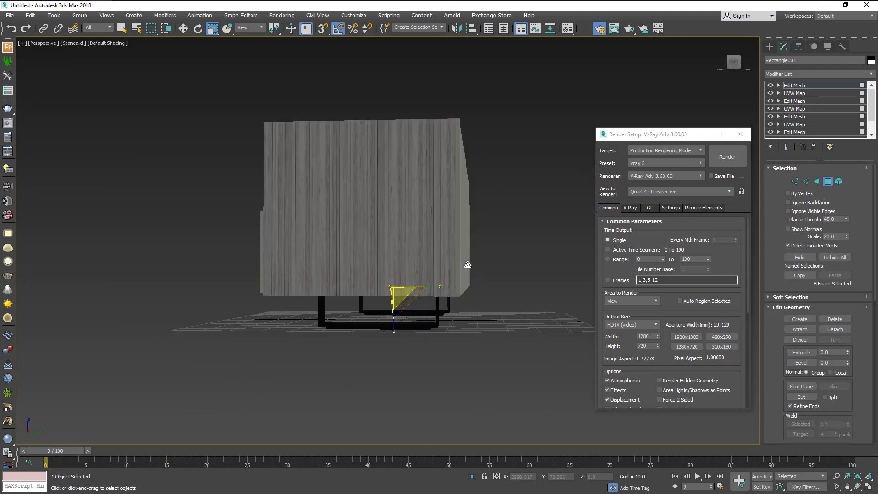
mouse_move(552, 289)
middle_mouse_down("alt")
mouse_move(542, 273)
mouse_move(589, 282)
middle_mouse_up("alt")
scroll(589, 282, "up", 2)
scroll(587, 288, "up", 2)
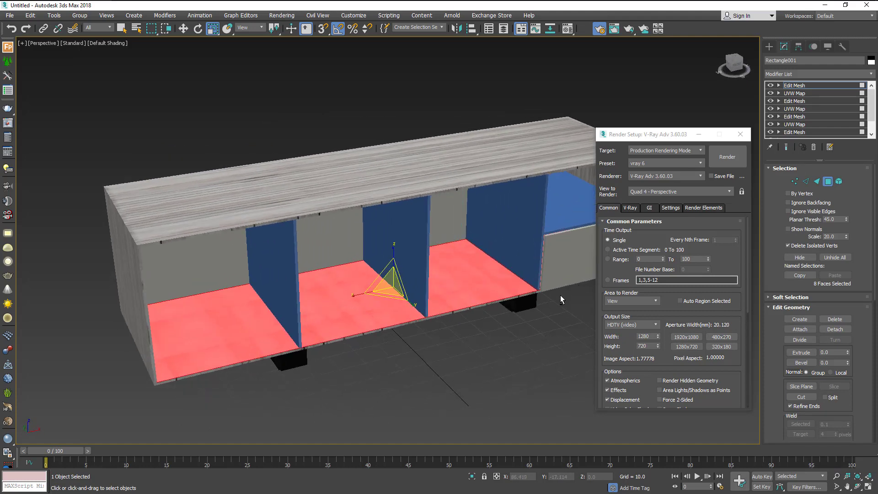
scroll(465, 297, "up", 3)
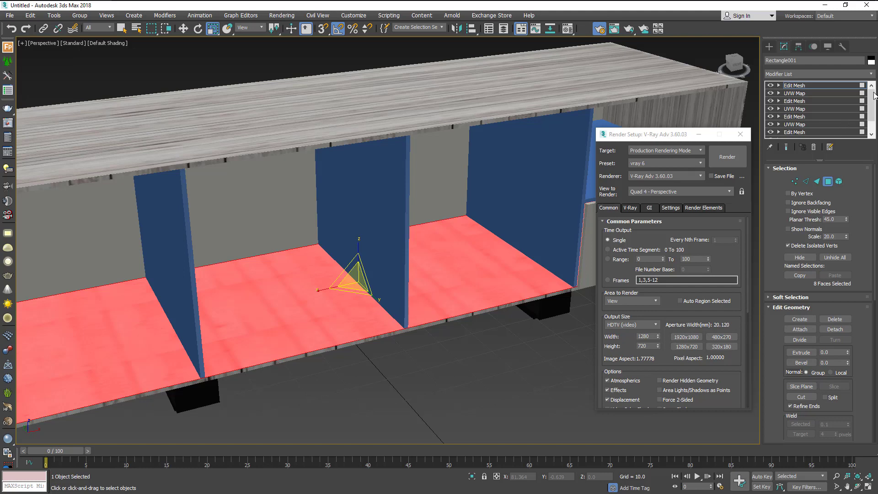
- Add another Edit Mesh layer on top and reselect the shelf-floor faces
left_click(872, 74)
scroll(819, 274, "down", 3)
scroll(819, 275, "down", 5)
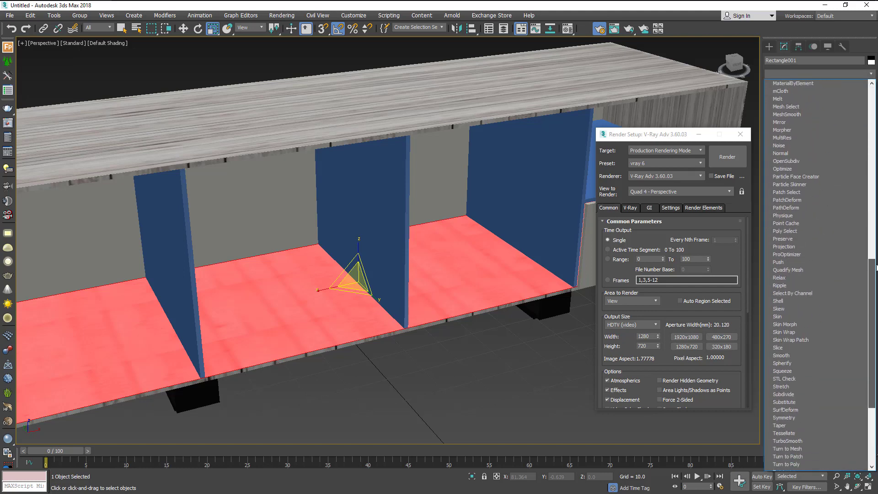
scroll(819, 275, "up", 3)
scroll(819, 274, "up", 1)
scroll(819, 275, "up", 2)
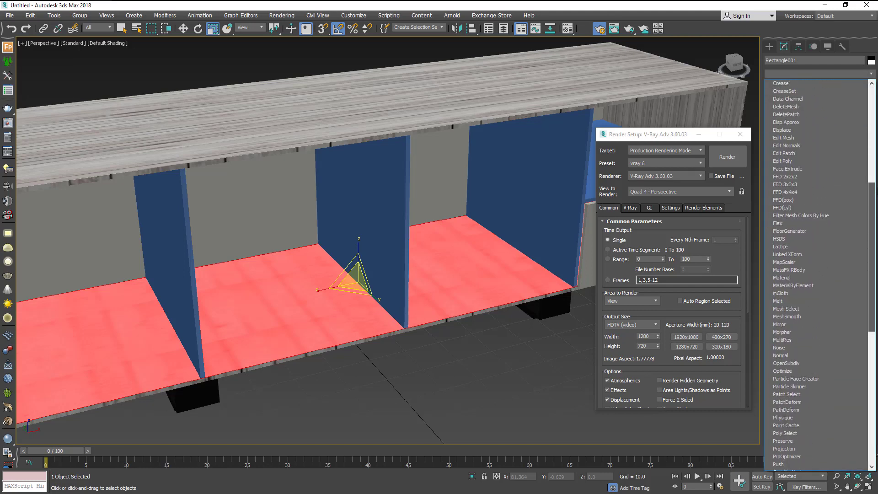
left_click(830, 140)
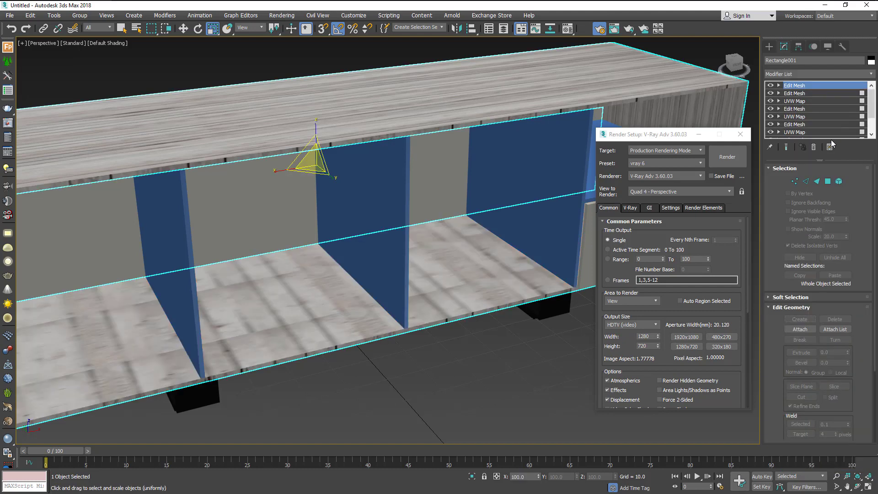
left_click(828, 181)
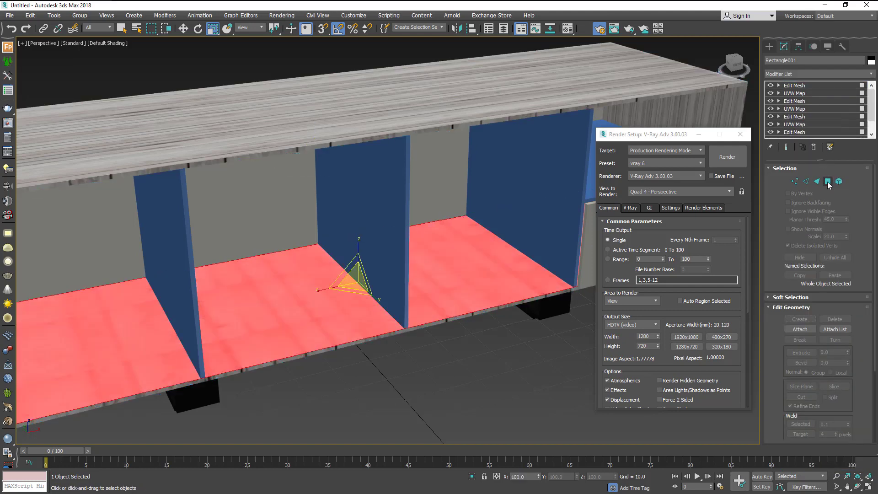
scroll(874, 84, "down", 2)
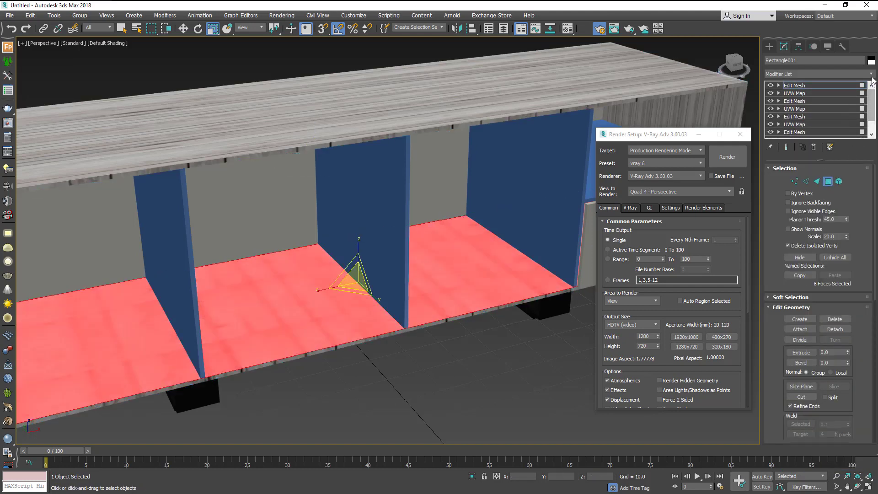
- Apply a UVW Map to the shelf floors with Real-World Map Size off
left_click(872, 74)
scroll(819, 275, "down", 10)
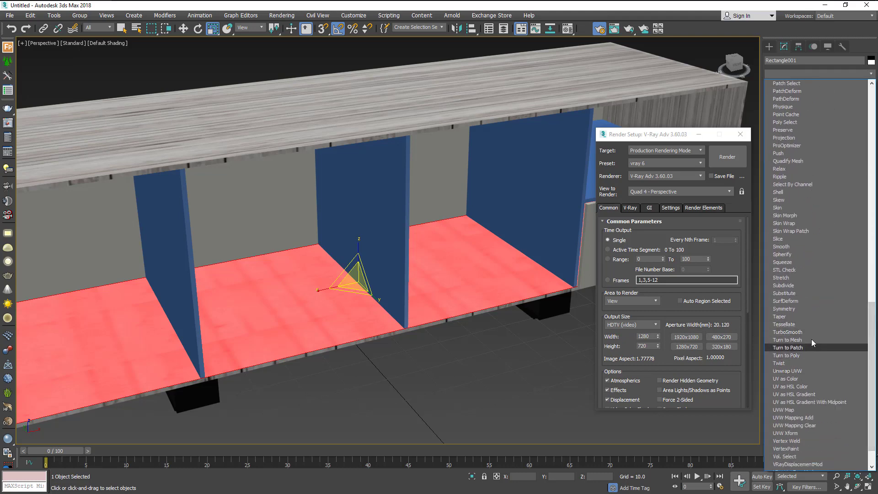
left_click(803, 411)
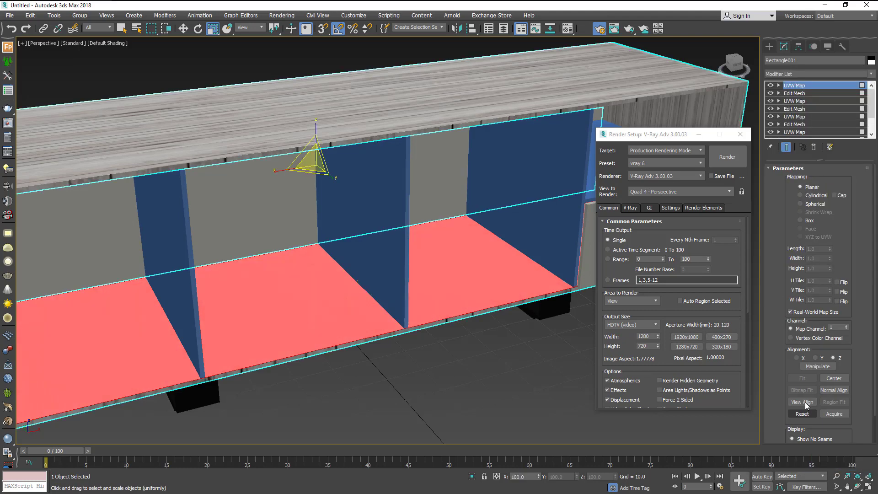
left_click(809, 313)
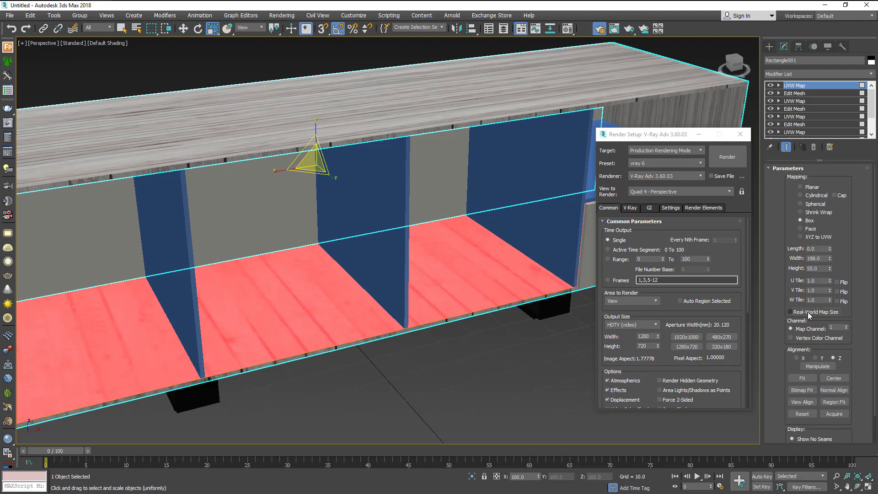
- Rotate the shelf-floor mapping gizmo 90° so the wood grain turns
left_click(198, 31)
left_click_drag(315, 178, 348, 179)
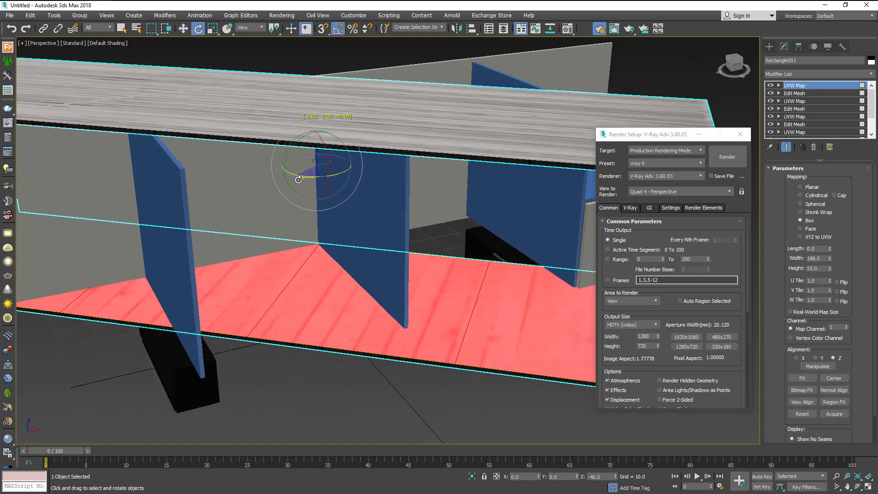
right_click(347, 180)
left_click(779, 86)
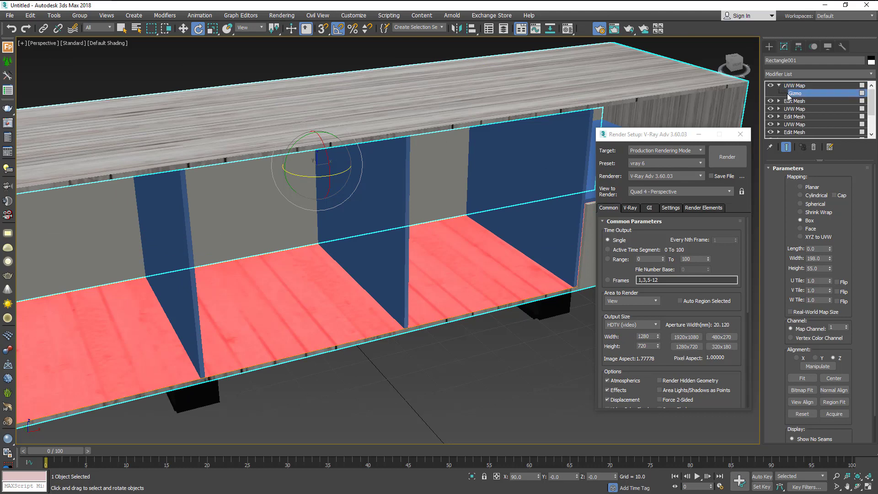
left_click_drag(341, 294, 302, 285)
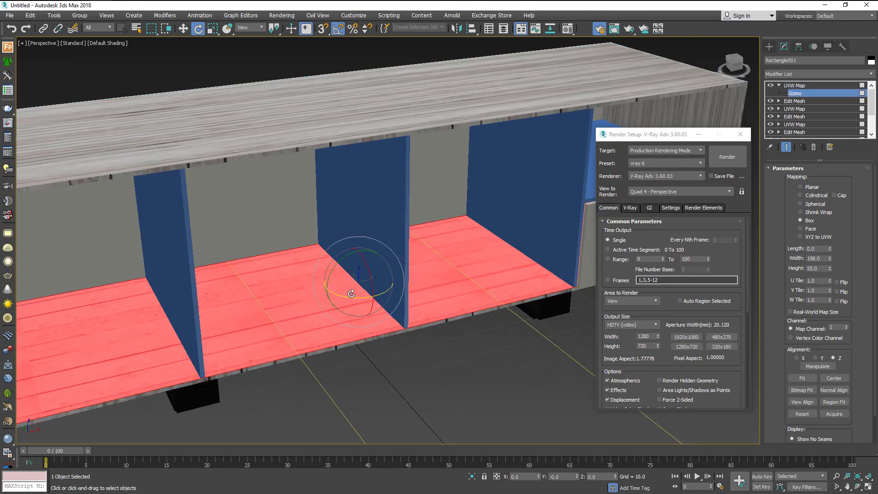
scroll(351, 288, "down", 3)
middle_click_drag(350, 274, 353, 255, "alt")
scroll(334, 270, "down", 2)
mouse_move(318, 284)
middle_mouse_down()
mouse_move(358, 253)
mouse_move(349, 252)
mouse_move(353, 265)
mouse_move(344, 270)
mouse_move(324, 255)
mouse_move(315, 261)
mouse_move(366, 254)
middle_mouse_up()
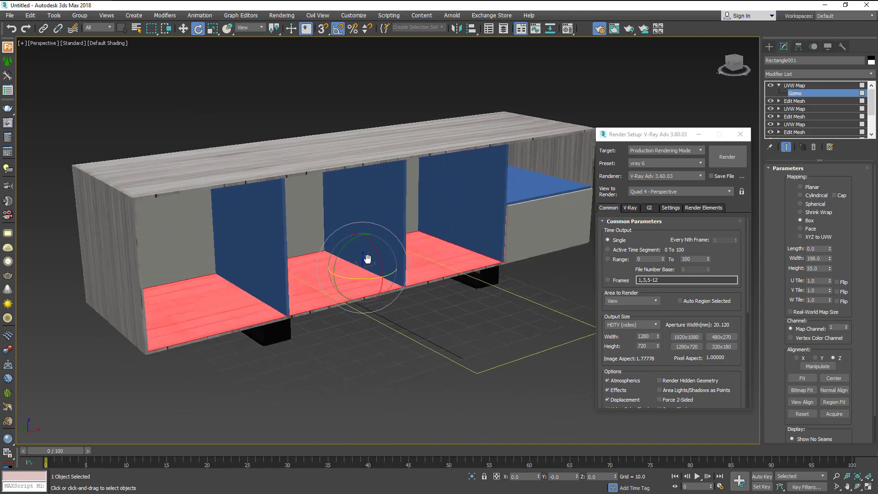
scroll(367, 256, "up", 2)
scroll(371, 292, "up", 4)
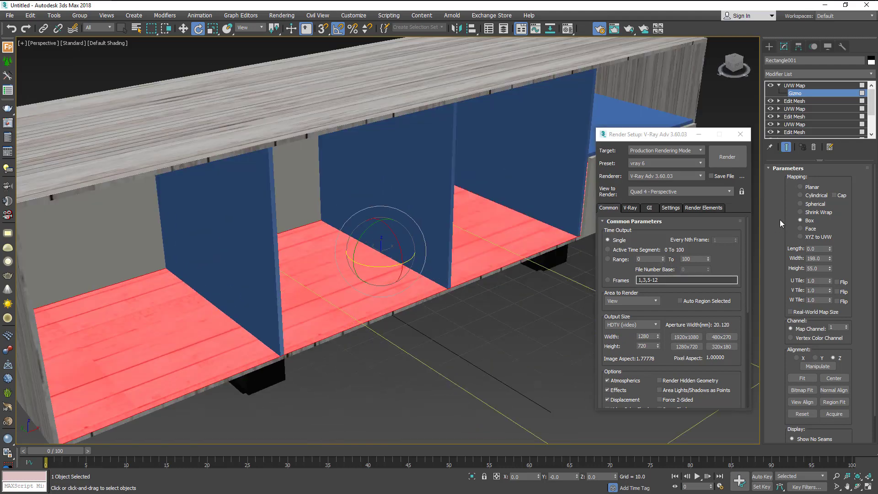
- Scale the mapping gizmos so the planks fit the shelf floors
left_click(214, 29)
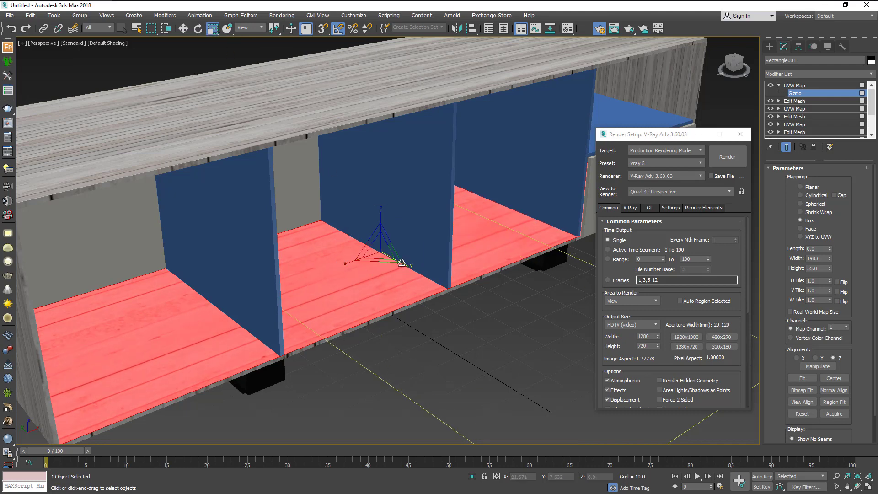
left_click_drag(383, 257, 387, 254)
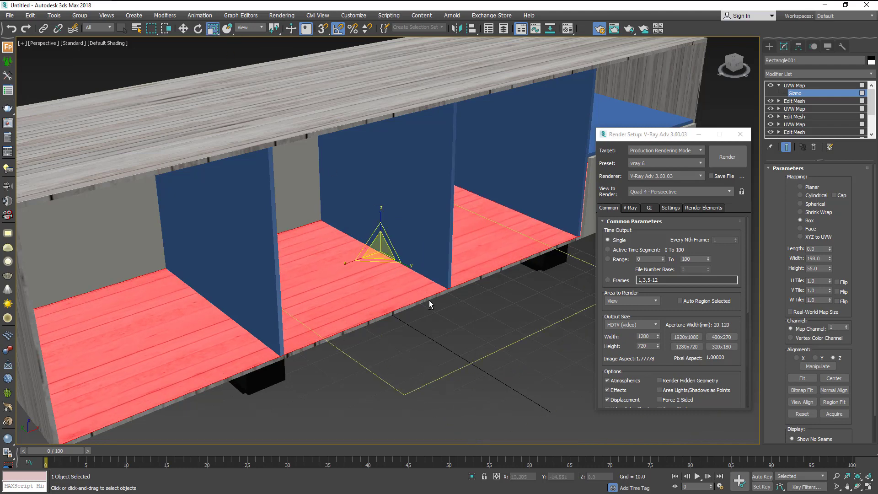
mouse_move(387, 255)
middle_mouse_down("alt")
mouse_move(407, 252)
mouse_move(397, 266)
middle_mouse_up("alt")
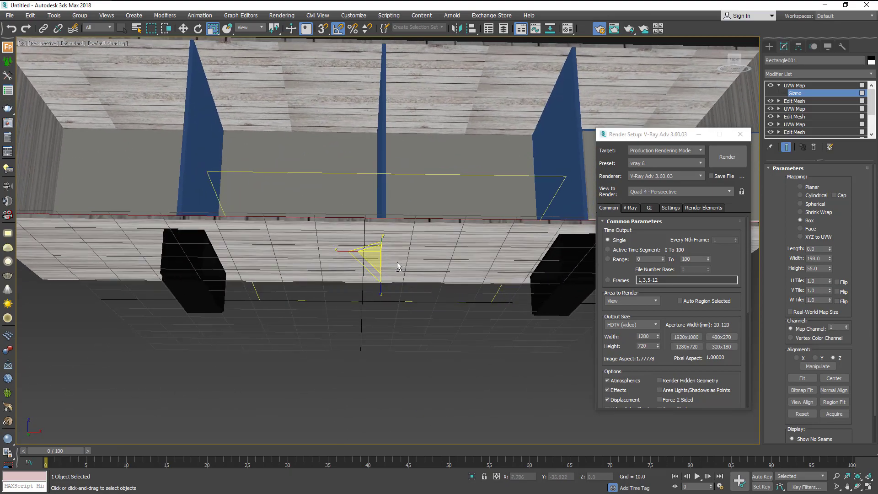
left_click(794, 110)
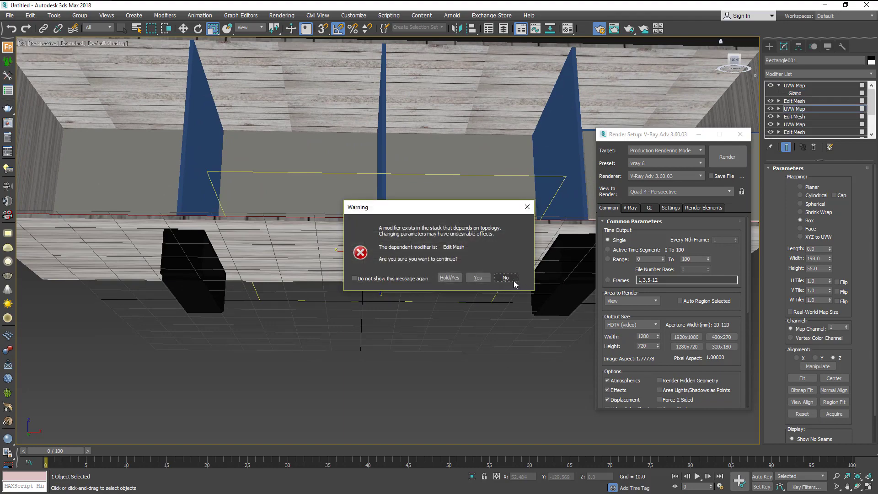
left_click(505, 278)
mouse_move(487, 294)
middle_mouse_down("alt")
mouse_move(502, 341)
mouse_move(401, 282)
middle_mouse_up("alt")
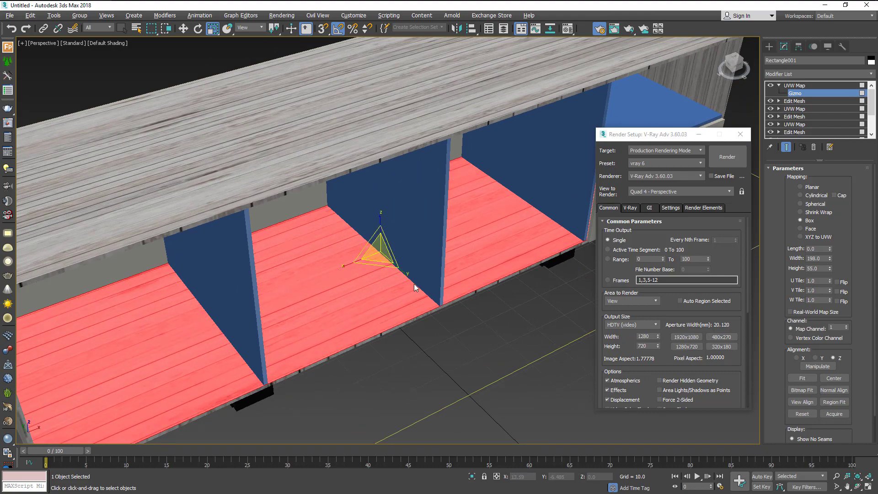
left_click_drag(401, 265, 412, 282)
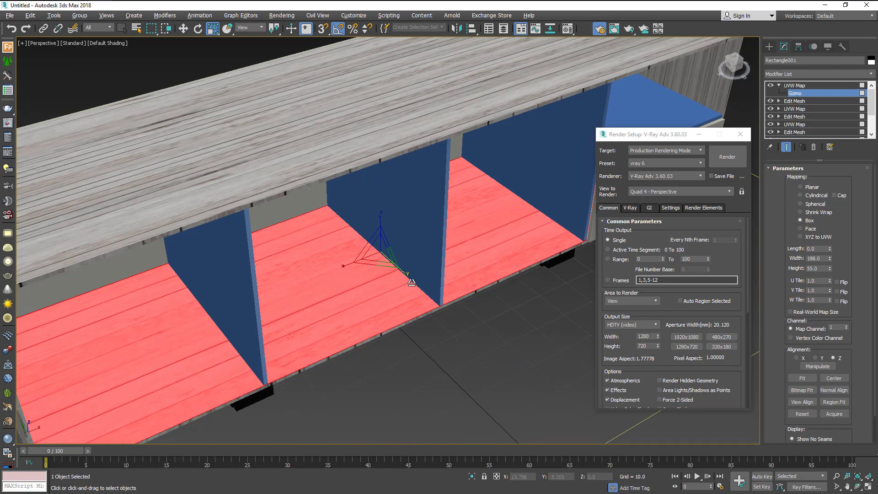
middle_click_drag(402, 274, 435, 270, "alt")
- Exit the gizmo, check the textures, and select the lower UVW Map layer
left_click(796, 94)
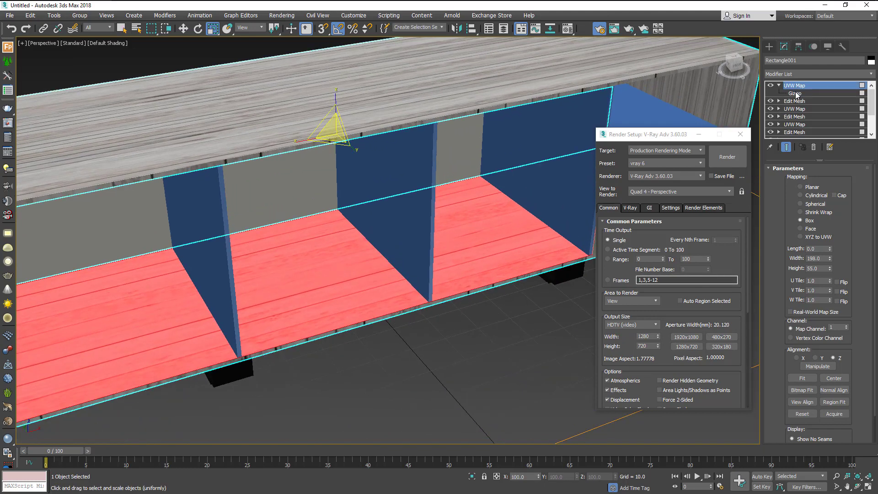
left_click(490, 339)
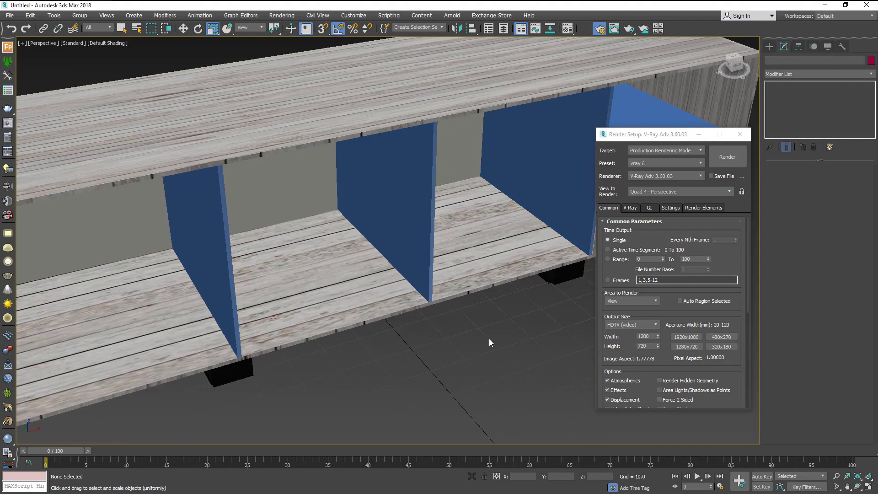
middle_click_drag(489, 339, 477, 293, "alt")
left_click(477, 293)
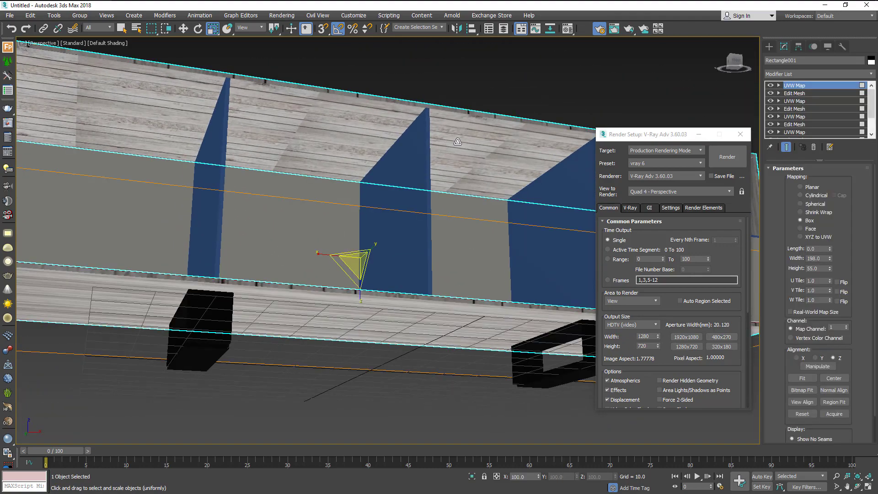
left_click(796, 101)
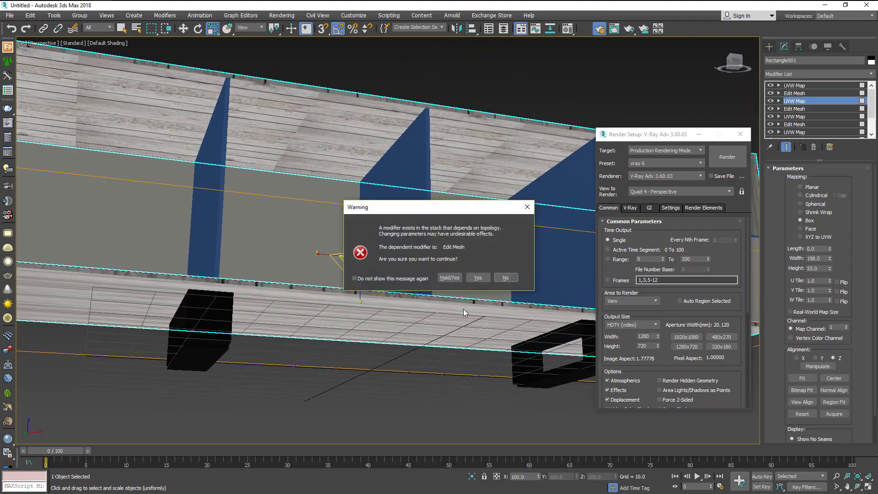
left_click(449, 278)
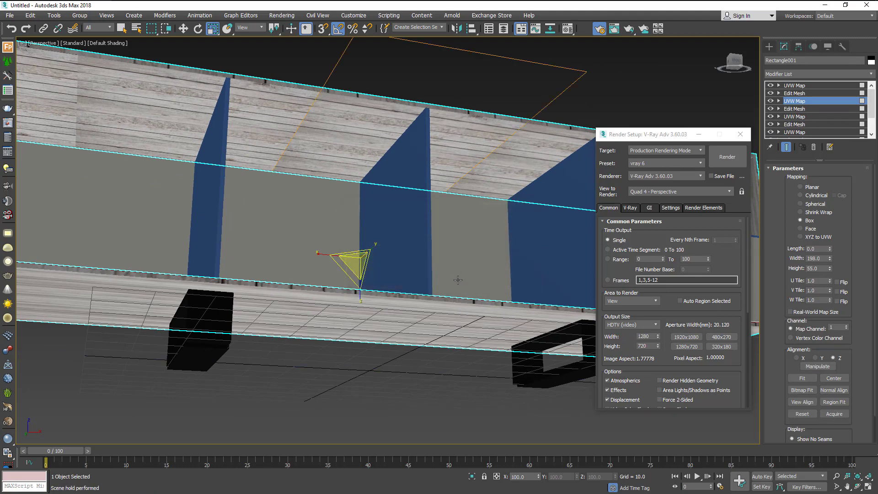
- Inspect the top UVW Map and the two Edit Mesh layers' selected faces
left_click(795, 86)
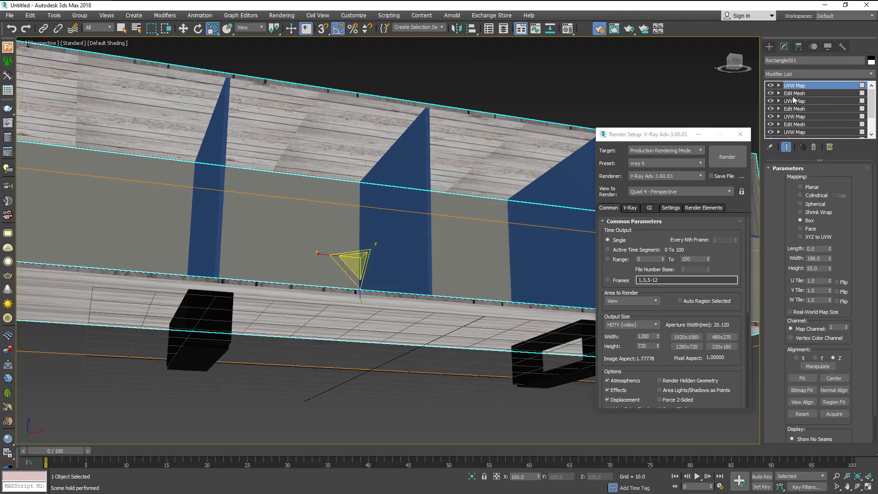
left_click(810, 93)
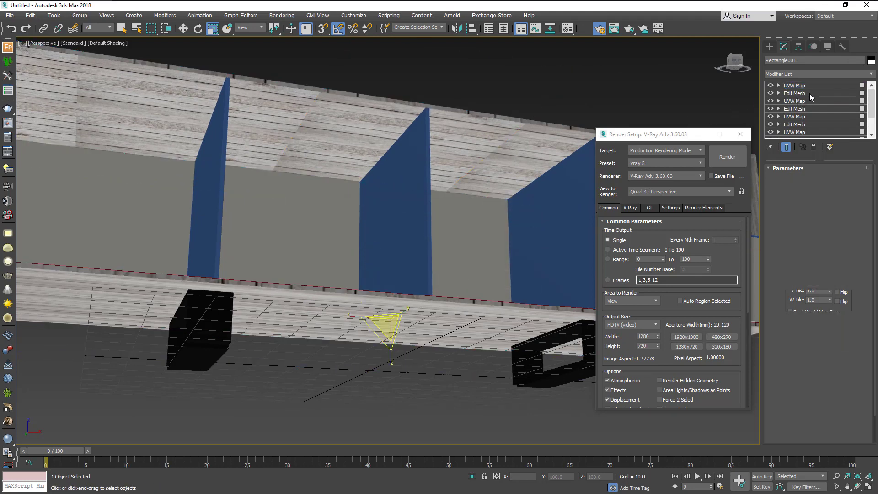
left_click(808, 108)
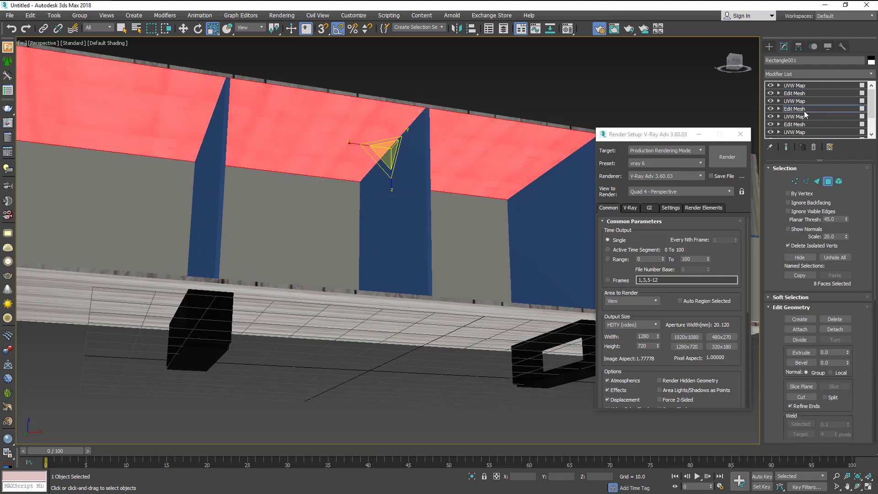
middle_click_drag(397, 190, 403, 206, "alt")
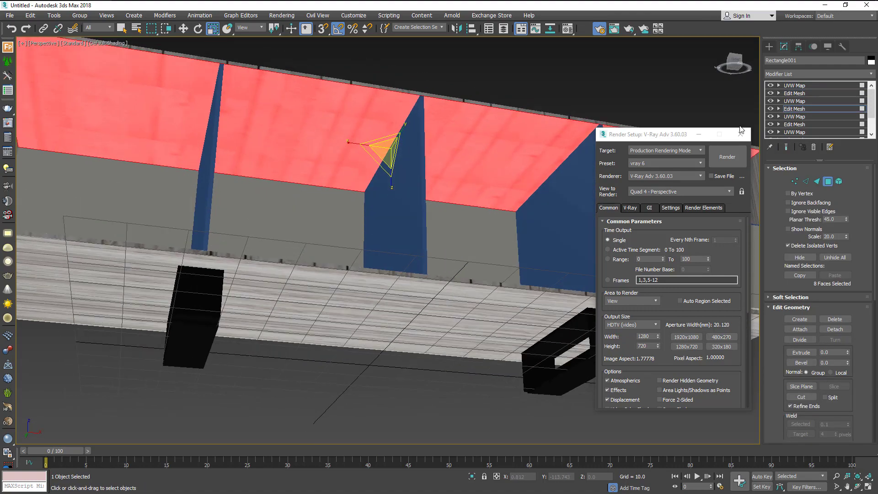
- Select the second UVW Map's gizmo and view the cabinet from the front
left_click(801, 102)
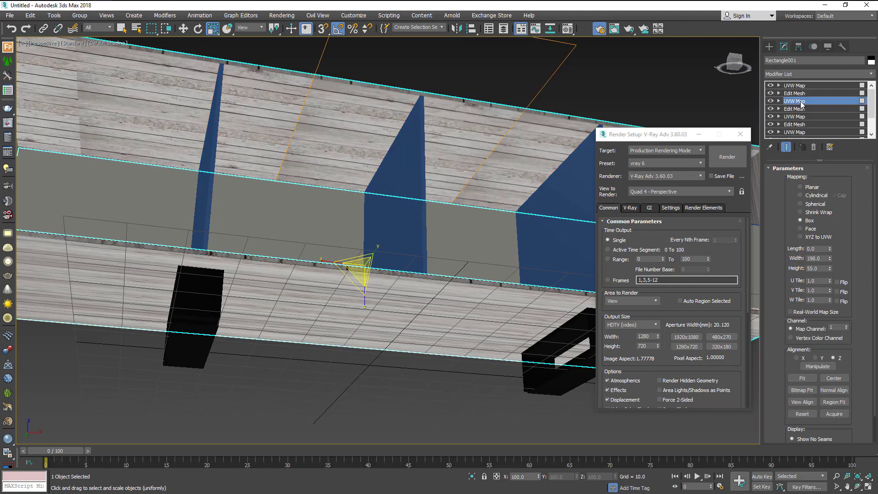
left_click(779, 101)
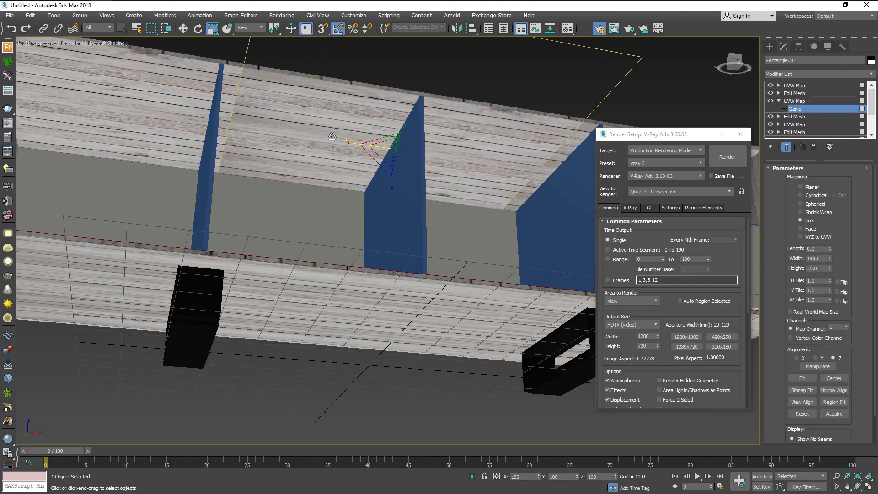
scroll(335, 157, "down", 3)
mouse_move(335, 157)
middle_mouse_down("alt")
mouse_move(327, 155)
mouse_move(331, 184)
mouse_move(312, 188)
mouse_move(339, 191)
mouse_move(409, 259)
middle_mouse_up("alt")
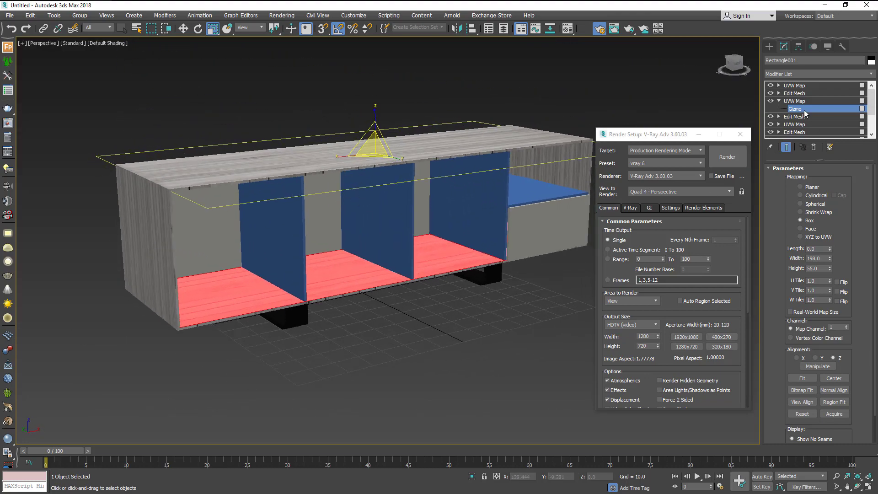
left_click(489, 330)
mouse_move(489, 330)
middle_mouse_down("alt")
mouse_move(475, 287)
mouse_move(454, 320)
mouse_move(476, 338)
mouse_move(448, 309)
middle_mouse_up("alt")
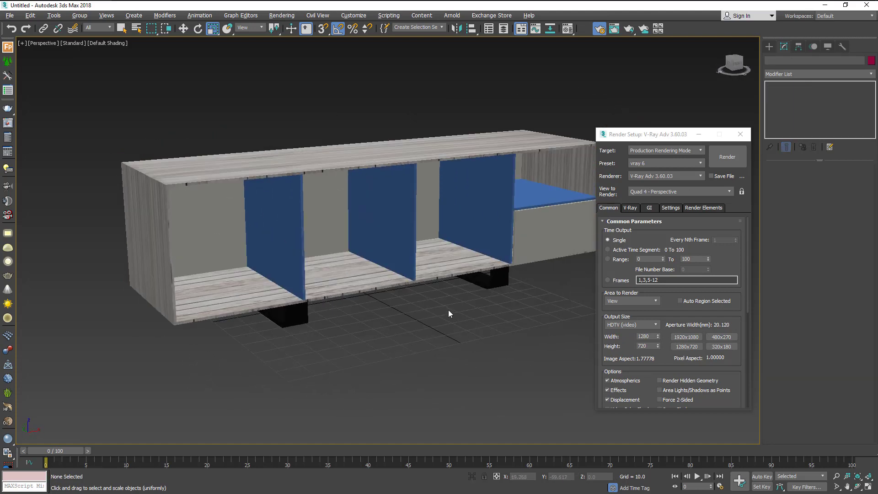
- Assign the 01 - Default material to the three blue divider panels
left_click(270, 225)
left_click(382, 220, "ctrl")
left_click(475, 210, "ctrl")
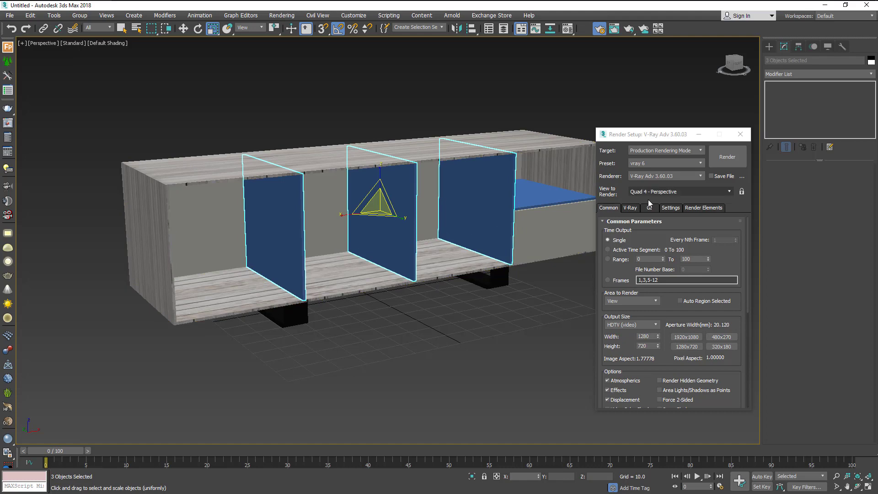
left_click(573, 30)
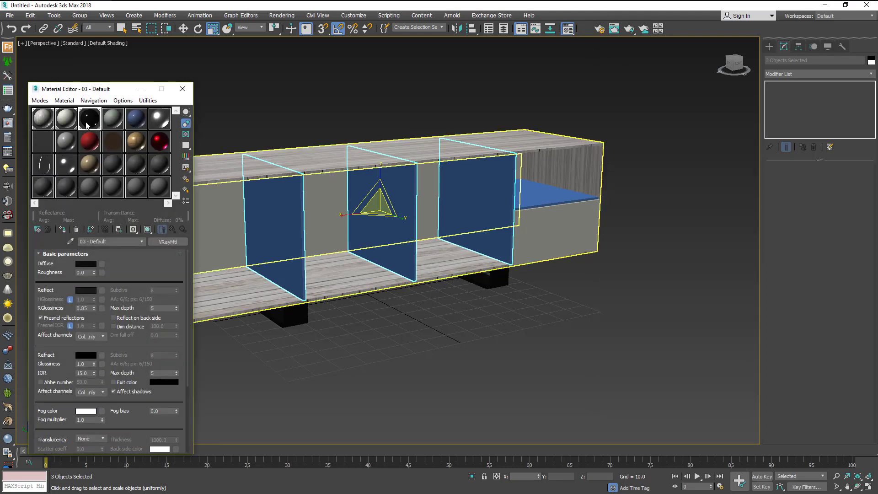
left_click(50, 124)
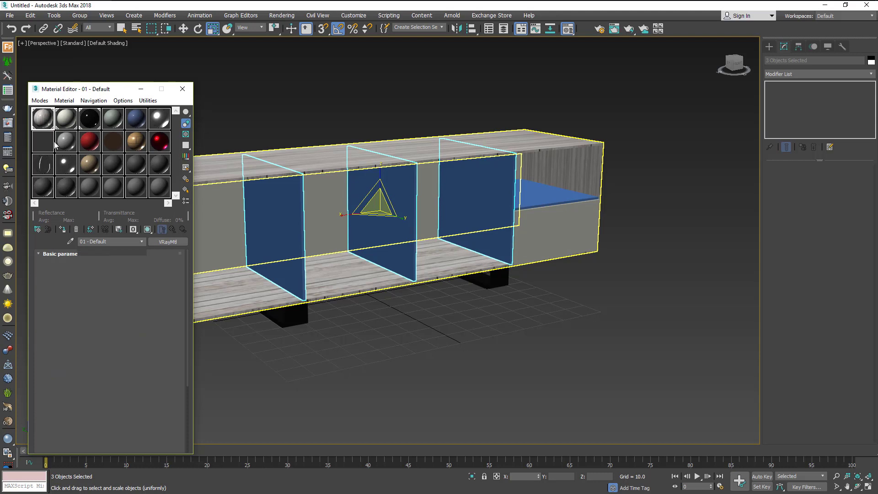
left_click(58, 228)
scroll(334, 261, "up", 2)
scroll(338, 261, "up", 2)
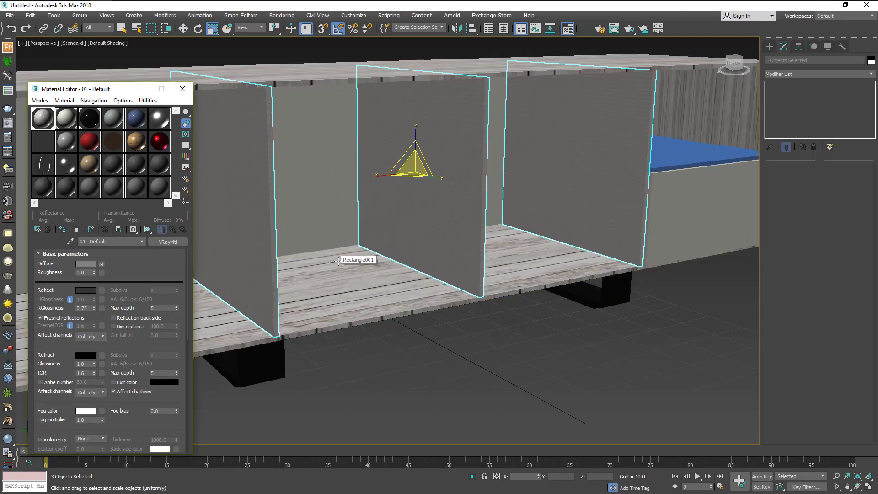
left_click(572, 371)
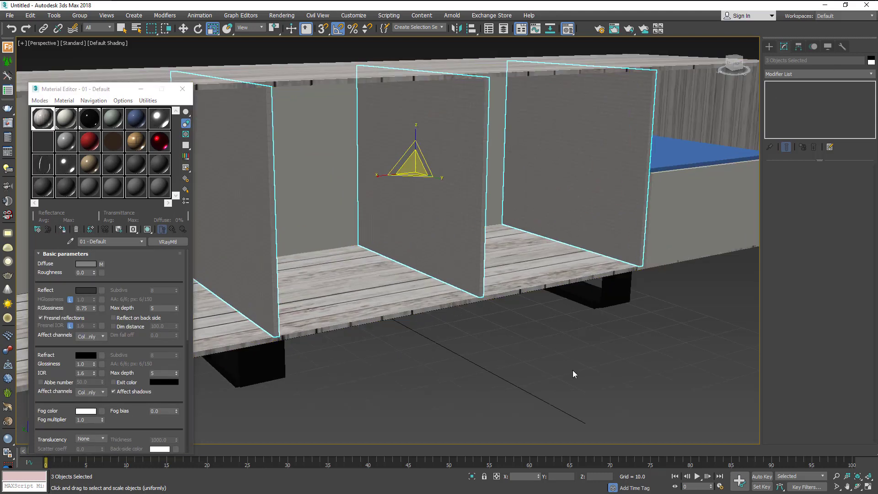
left_click(257, 226)
- Add a UVW Map with Real-World Map Size off to the left divider
left_click(860, 74)
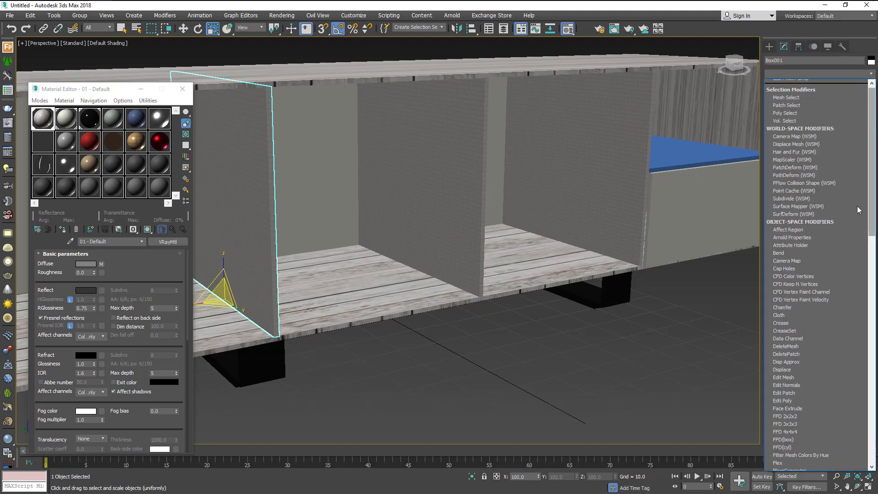
scroll(818, 320, "down", 10)
left_click(796, 379)
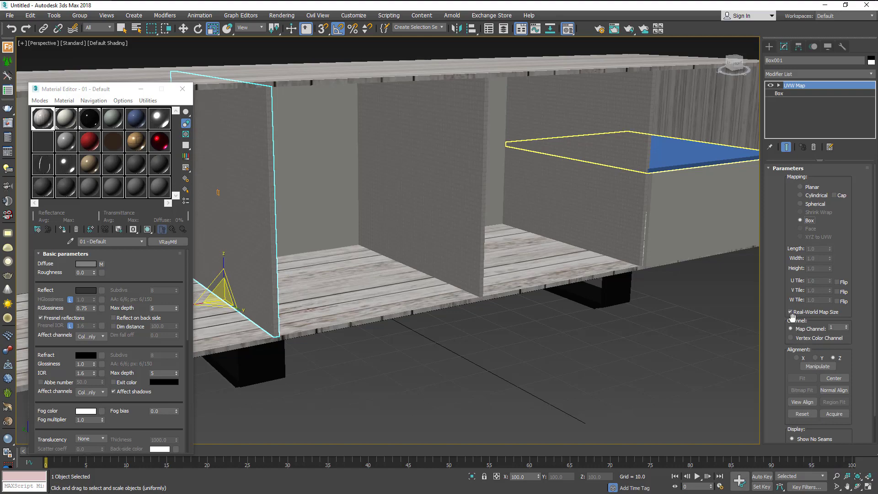
left_click(791, 312)
mouse_move(412, 274)
middle_mouse_down("alt")
mouse_move(426, 270)
mouse_move(426, 227)
middle_mouse_up("alt")
- Give the middle divider a UVW Map with Real-World Map Size off
left_click(426, 227)
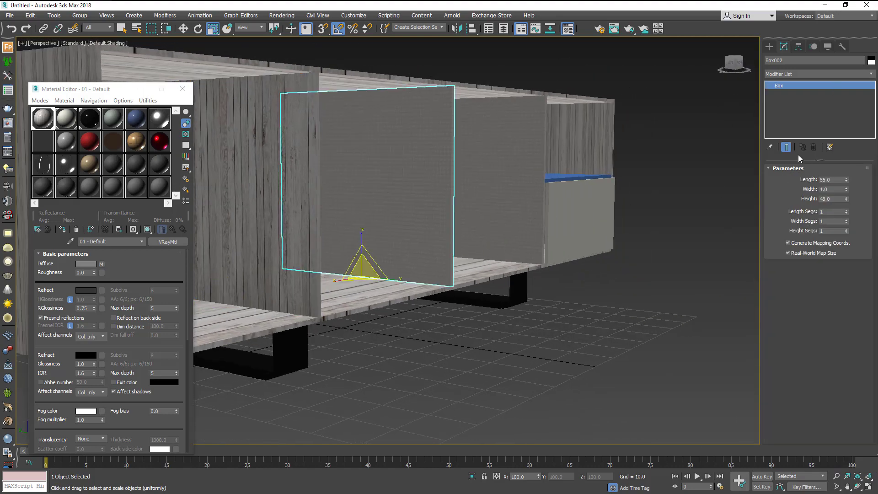
left_click(819, 74)
scroll(806, 274, "down", 10)
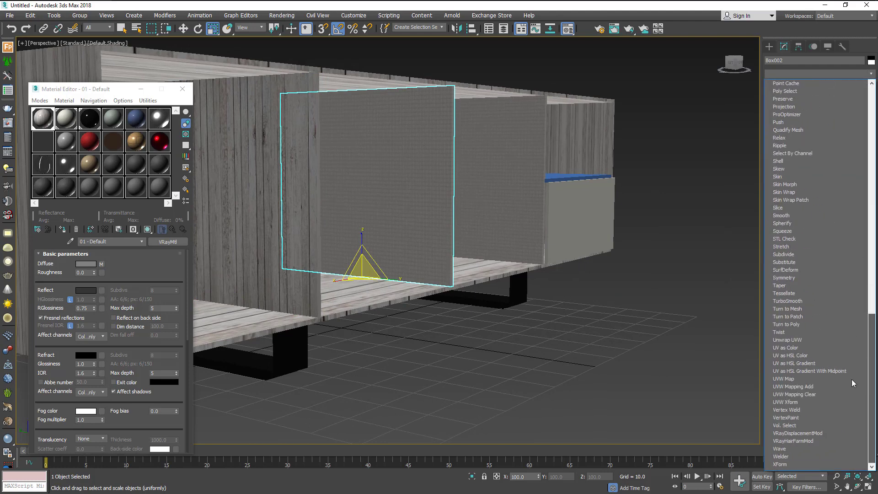
scroll(806, 339, "down", 5)
left_click(805, 378)
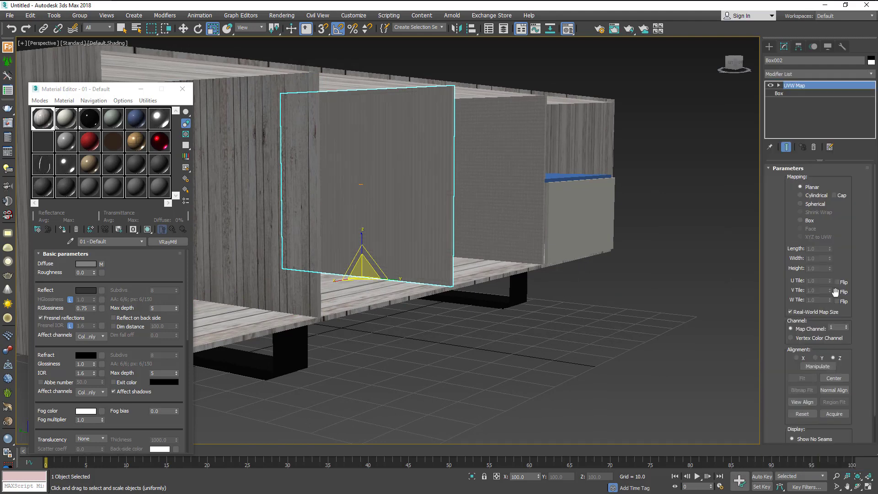
left_click(809, 313)
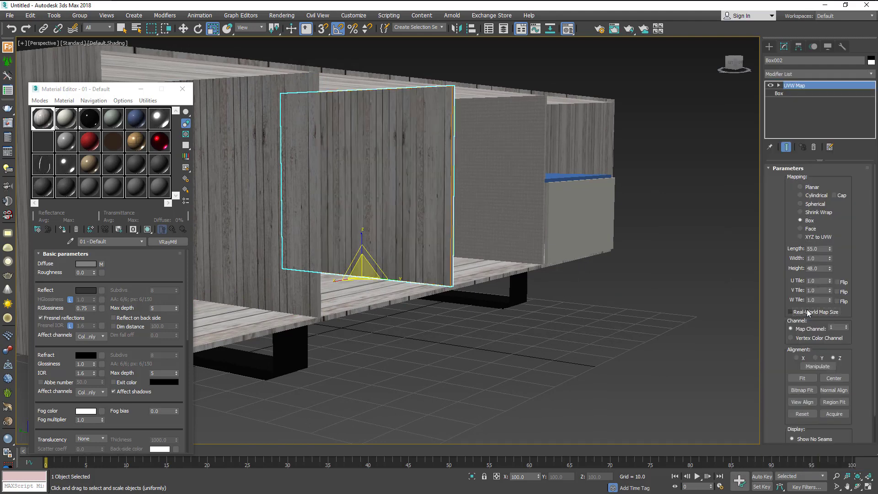
- Add a UVW Map to the right divider, then deselect and view the end compartment
left_click(506, 172)
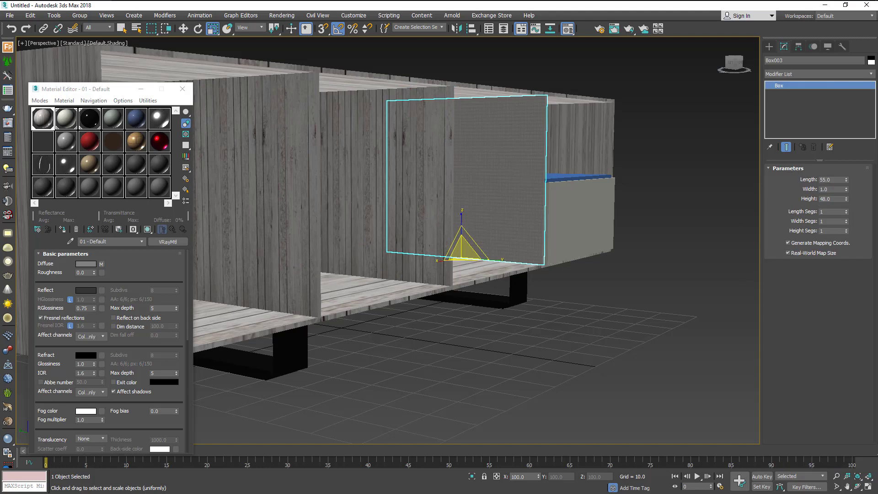
left_click(871, 76)
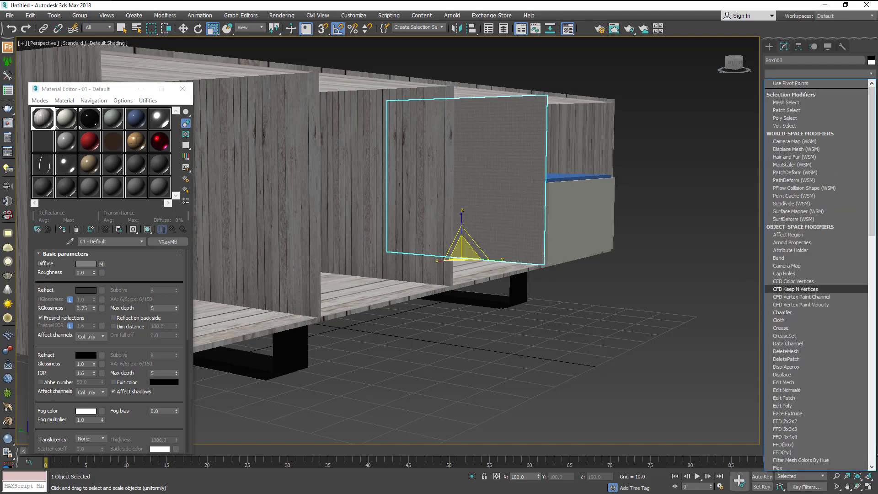
left_click(805, 289)
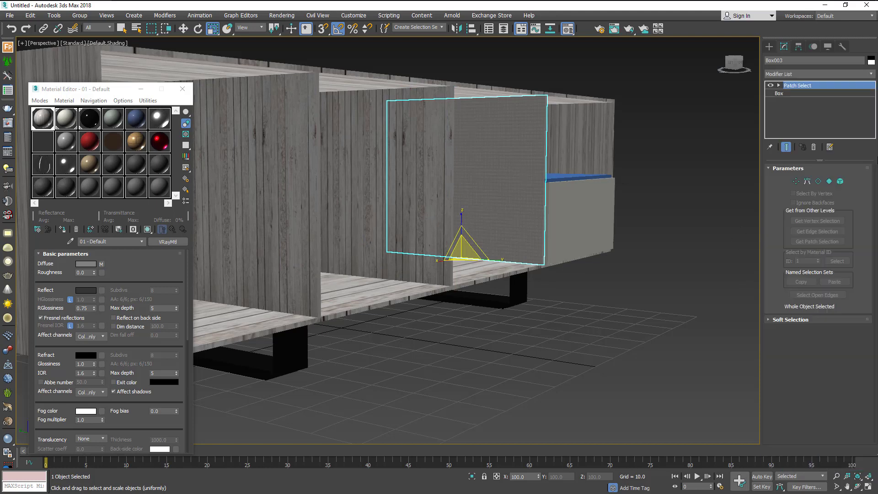
left_click(871, 74)
left_click_drag(874, 90, 873, 329)
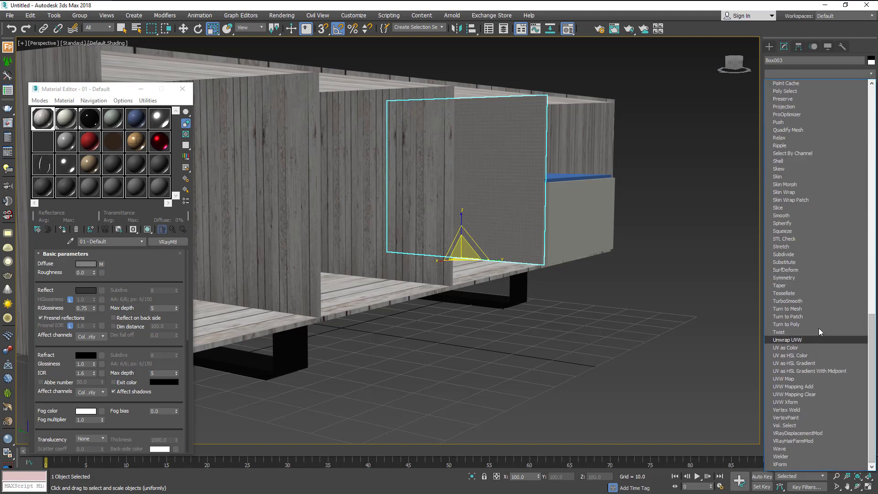
left_click(799, 379)
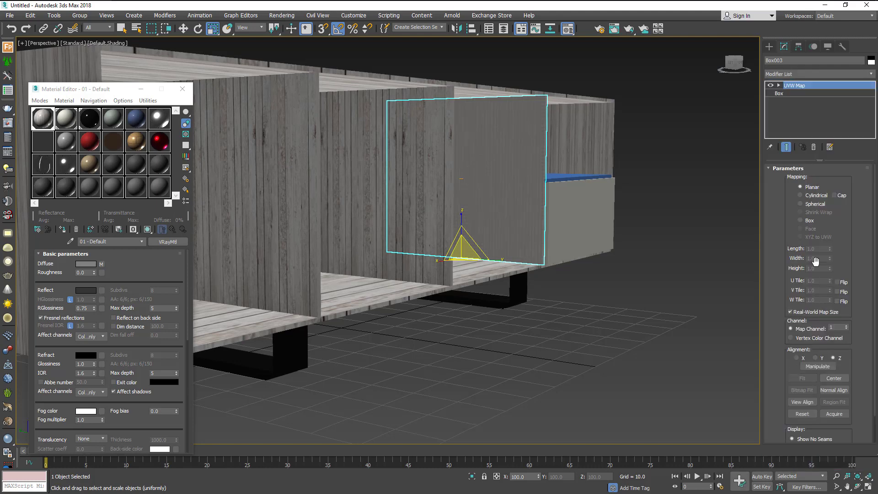
left_click(668, 329)
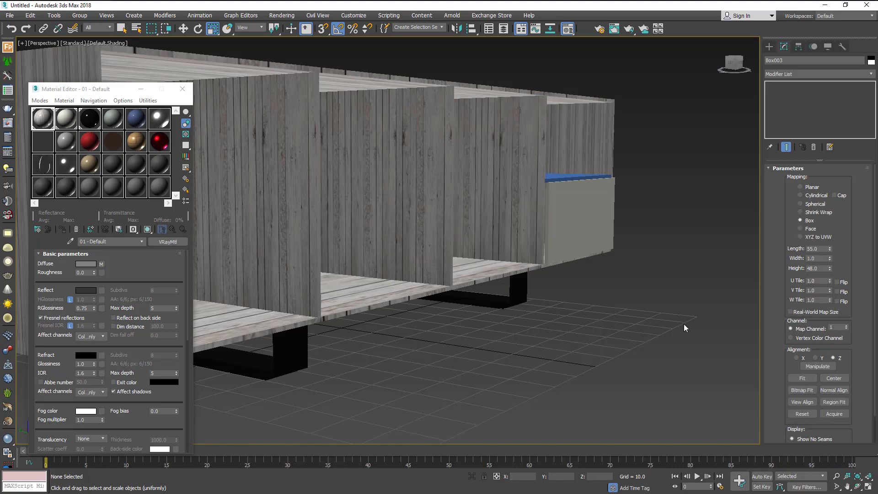
mouse_move(668, 330)
middle_mouse_down("alt")
mouse_move(287, 439)
mouse_move(381, 417)
middle_mouse_up("alt")
scroll(645, 344, "up", 3)
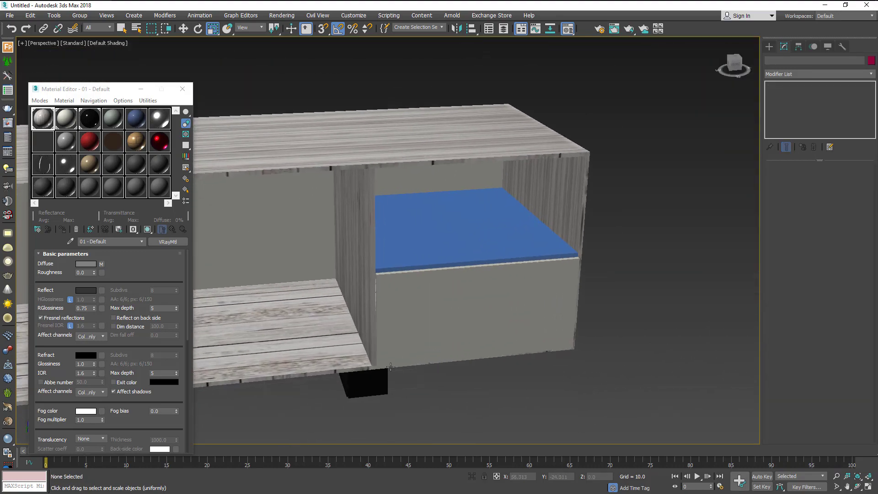
- Apply 01 - Default to the end-compartment shelf and add a UVW Map so the wood texture fits
left_click(450, 245)
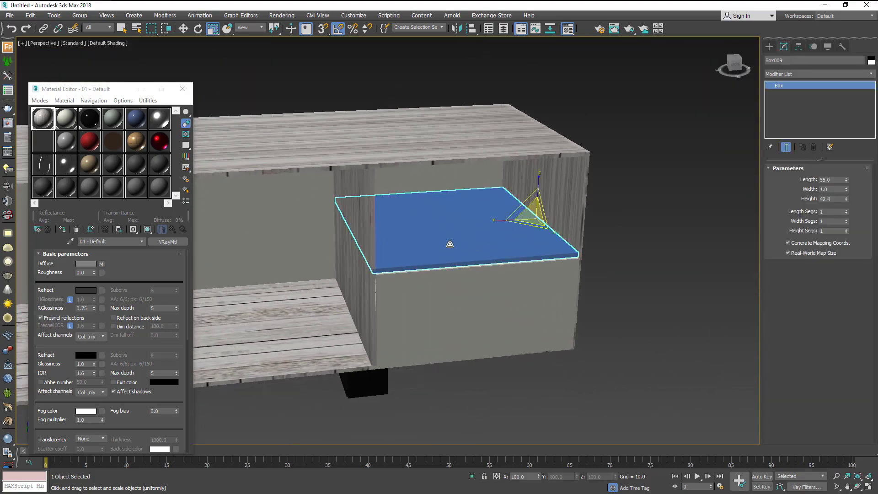
left_click(60, 230)
left_click(824, 74)
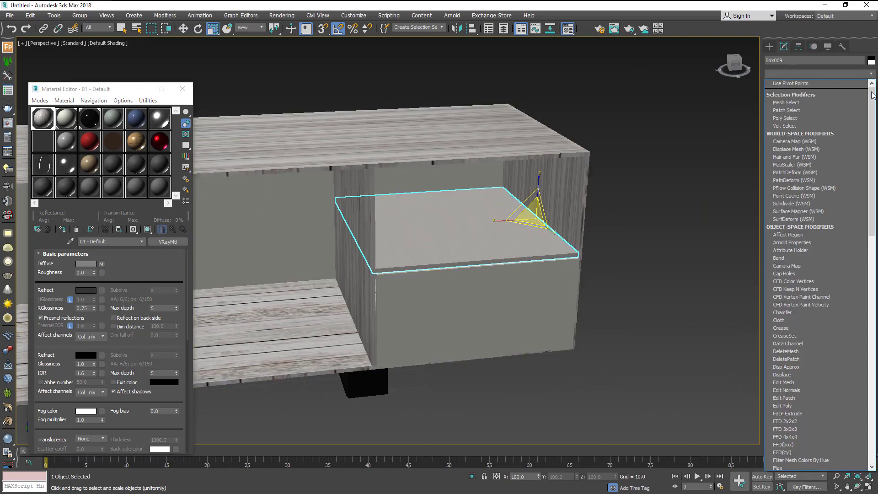
scroll(814, 274, "down", 10)
scroll(806, 321, "down", 3)
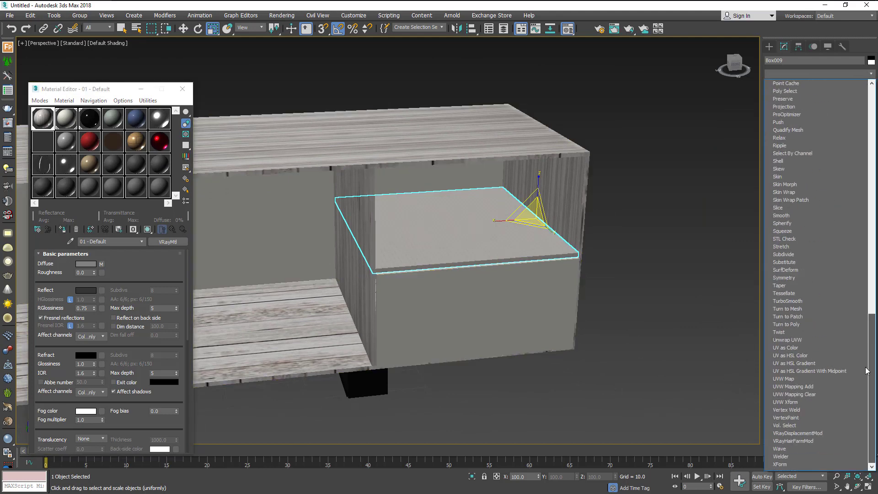
left_click(808, 380)
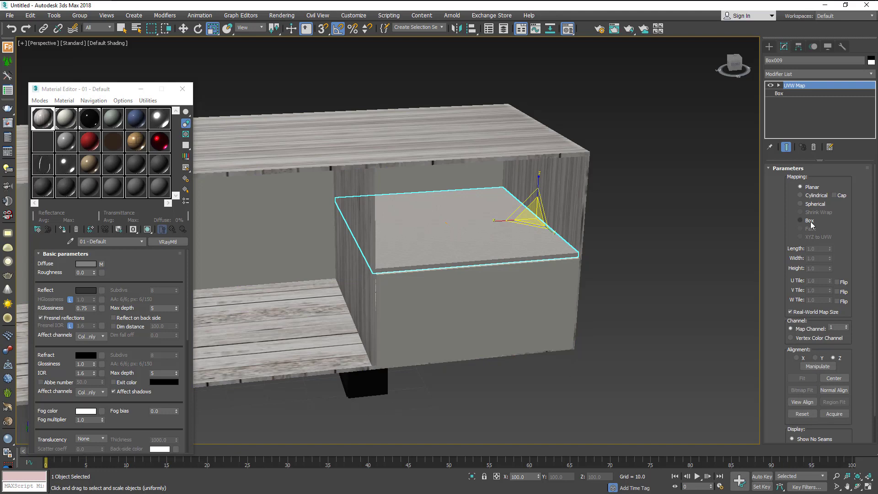
left_click(797, 312)
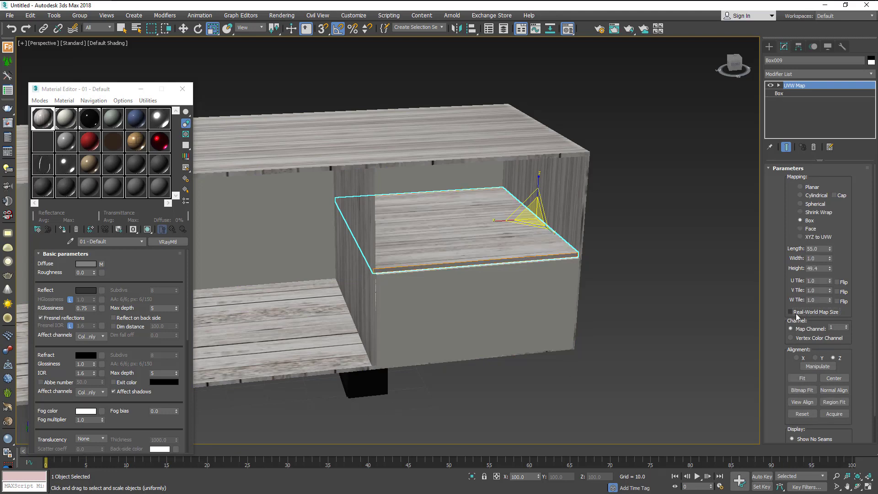
- Close the Material Editor and orbit to an elevated angled view of the cabinet
left_click(666, 266)
mouse_move(648, 279)
middle_mouse_down("alt")
mouse_move(616, 260)
mouse_move(627, 256)
middle_mouse_up("alt")
left_click(182, 89)
scroll(370, 150, "down", 3)
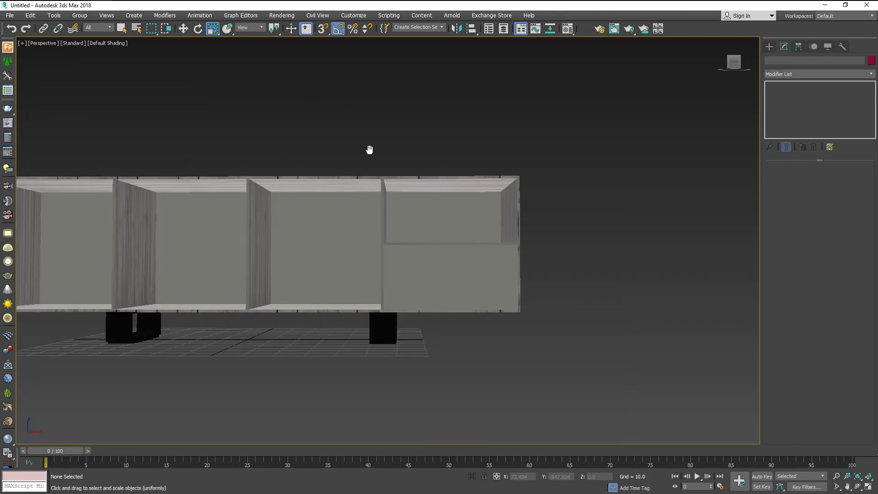
middle_click_drag(370, 150, 508, 173, "alt")
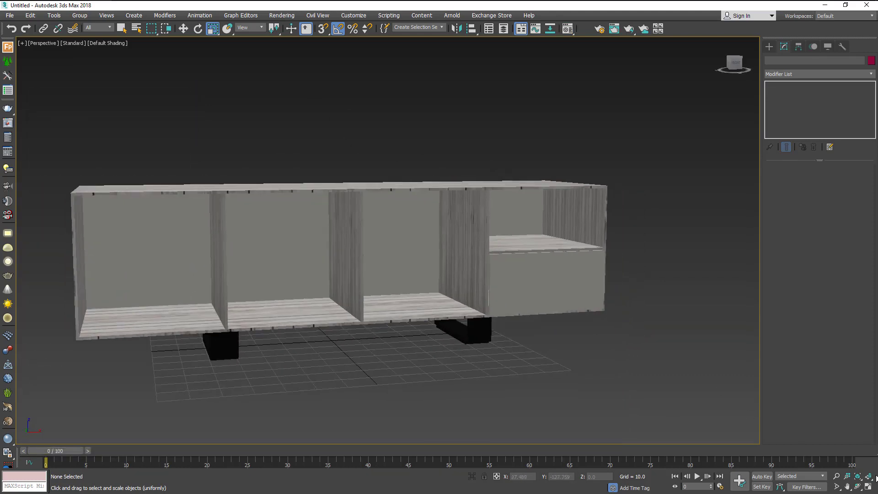
- Hide the right compartment's front panel Box010 to reveal the inner shelf
left_click(539, 265)
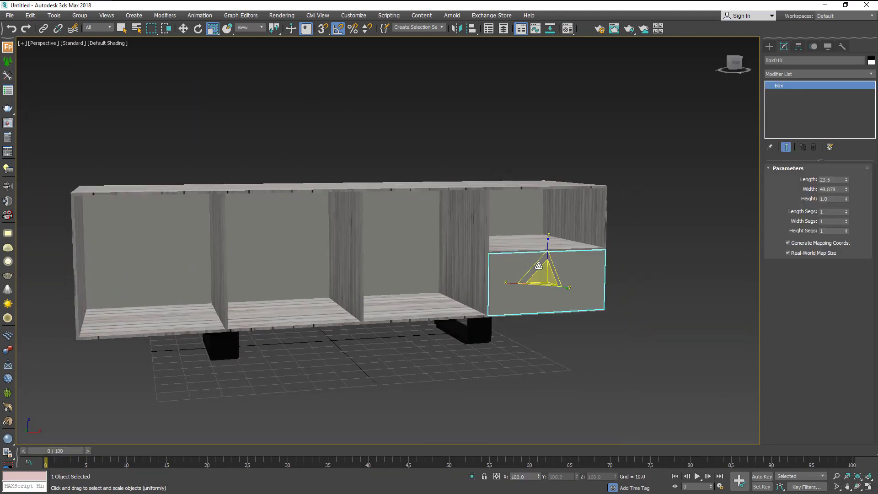
right_click(536, 246)
left_click(561, 234)
mouse_move(641, 331)
middle_mouse_down("alt")
mouse_move(618, 343)
mouse_move(529, 297)
mouse_move(576, 294)
mouse_move(529, 292)
middle_mouse_up("alt")
scroll(493, 300, "up", 5)
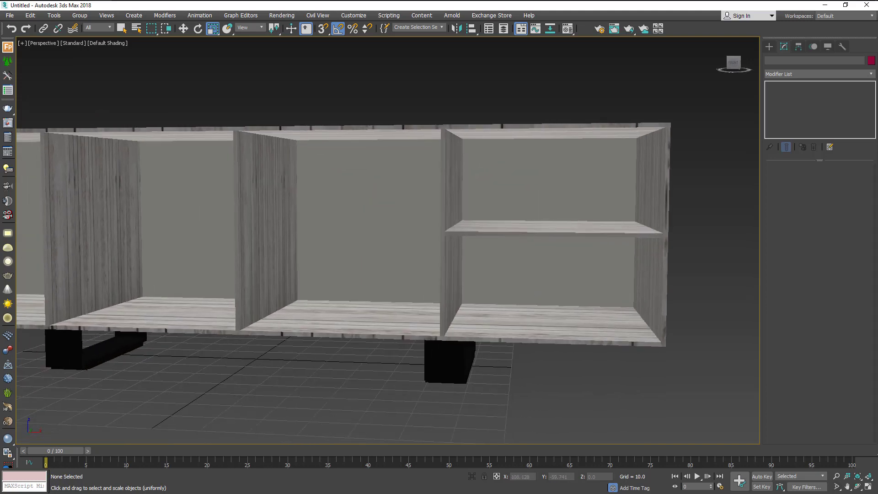
- Maximize a zoomed-in Front view and activate the Rectangle spline tool
left_click(869, 487)
scroll(564, 198, "up", 3)
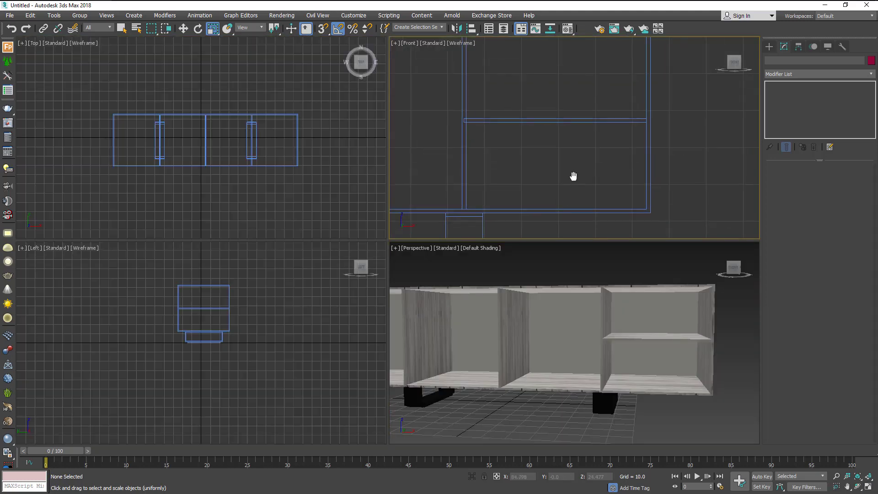
scroll(573, 176, "up", 1)
left_click(870, 483)
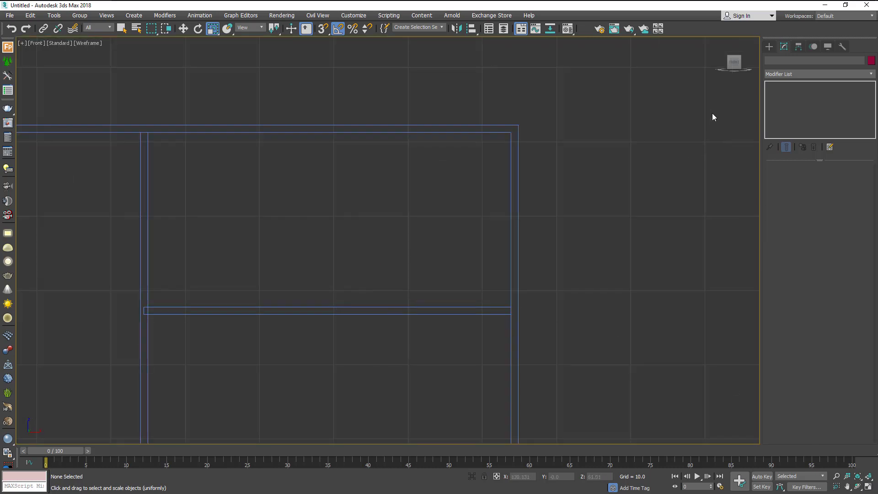
left_click(770, 46)
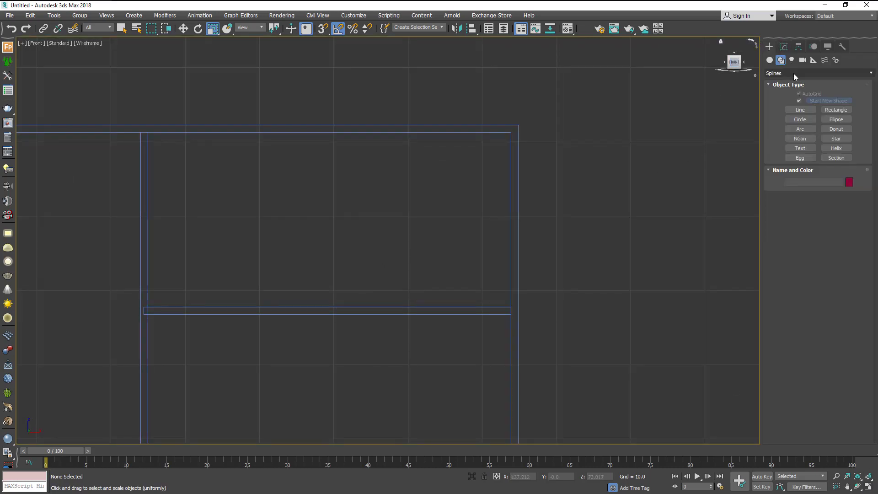
left_click(826, 109)
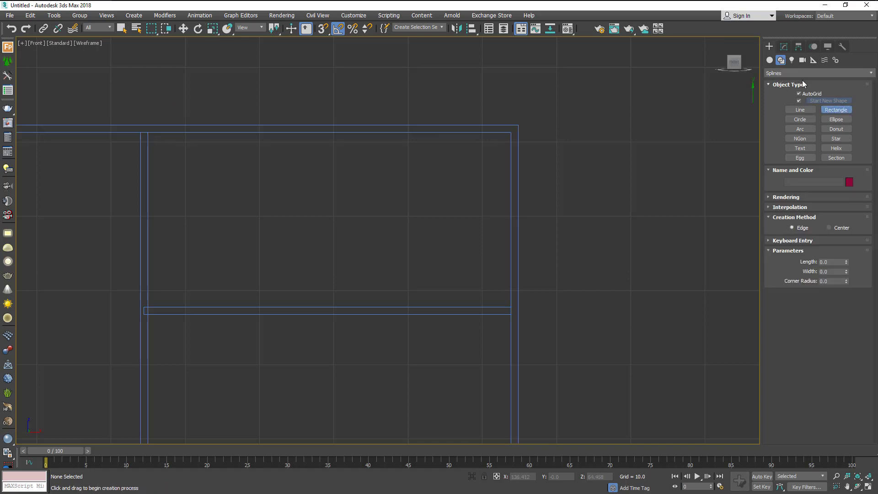
- With snaps on, draw a rectangle snapped to the right compartment's opening
left_click(323, 28)
left_click_drag(148, 133, 373, 271)
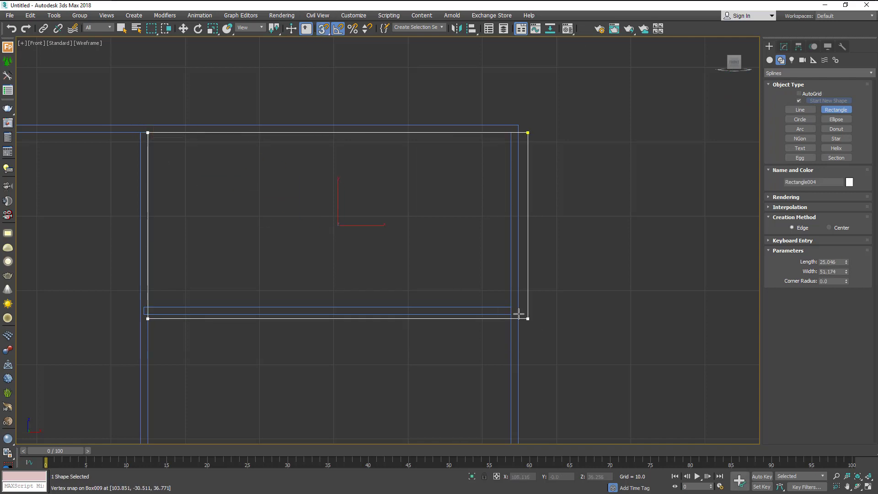
left_click_drag(448, 302, 511, 307)
- Convert the rectangle to an Editable Spline and outline it by 0.5 at spline level
left_click(784, 46)
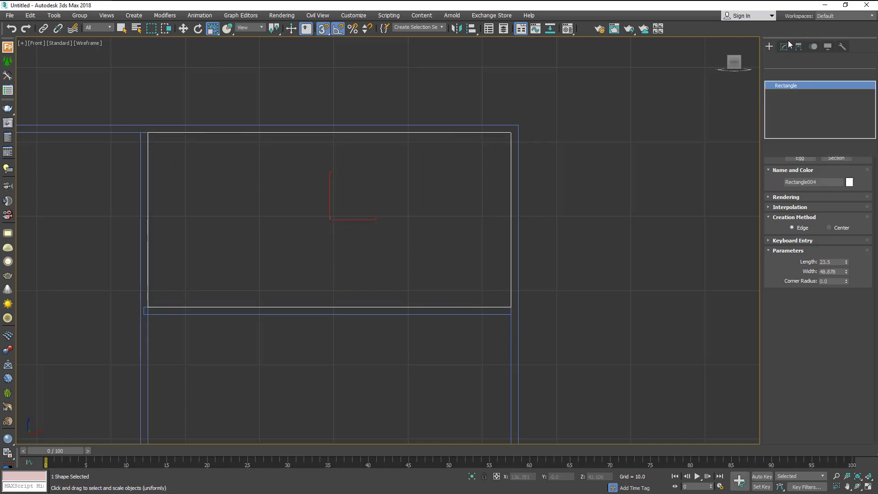
key("r")
right_click(520, 176)
mouse_move(563, 265)
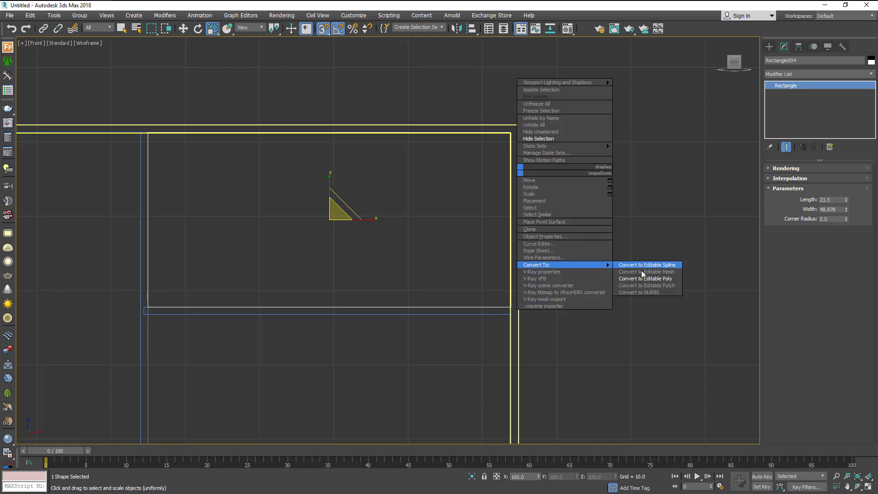
left_click(650, 264)
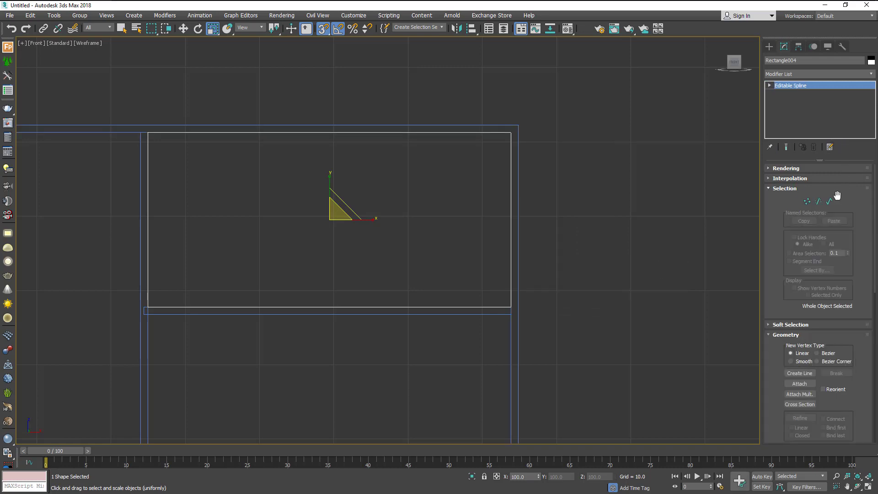
left_click(830, 203)
scroll(819, 275, "down", 3)
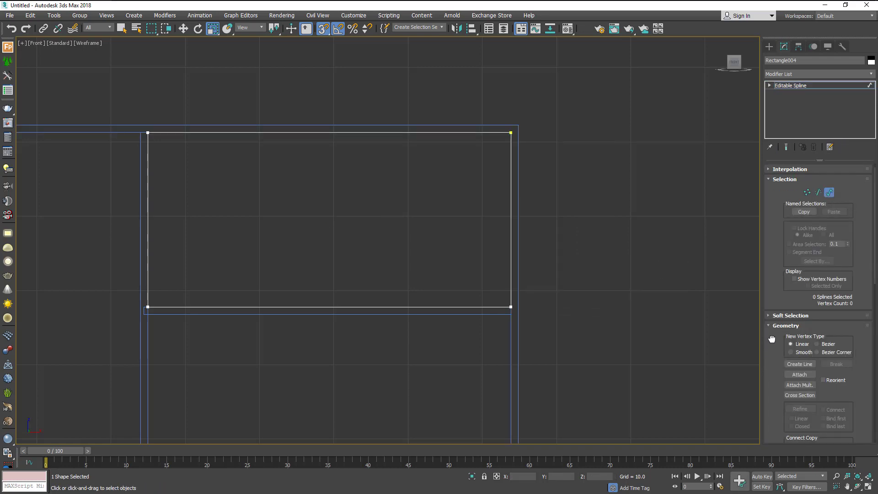
scroll(815, 298, "down", 3)
scroll(809, 315, "down", 3)
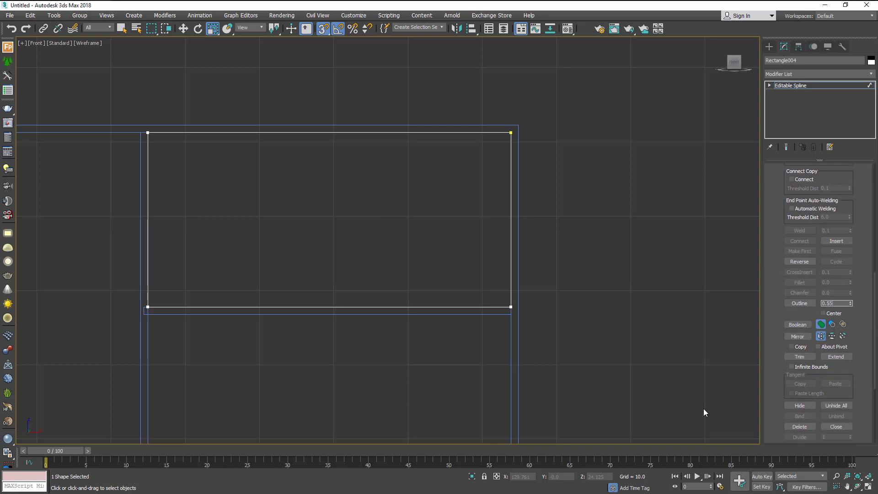
type("0.5")
key("Return")
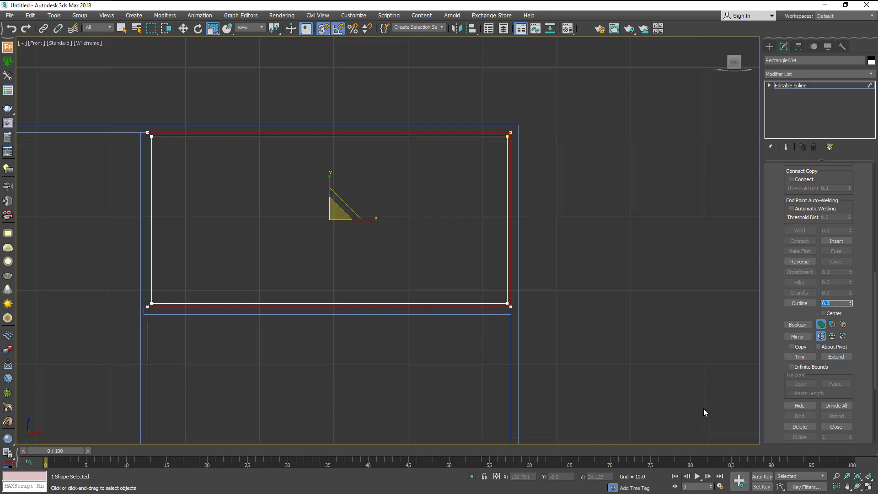
- Add an Extrude modifier to the outlined Rectangle004, amount 55
left_click(805, 85)
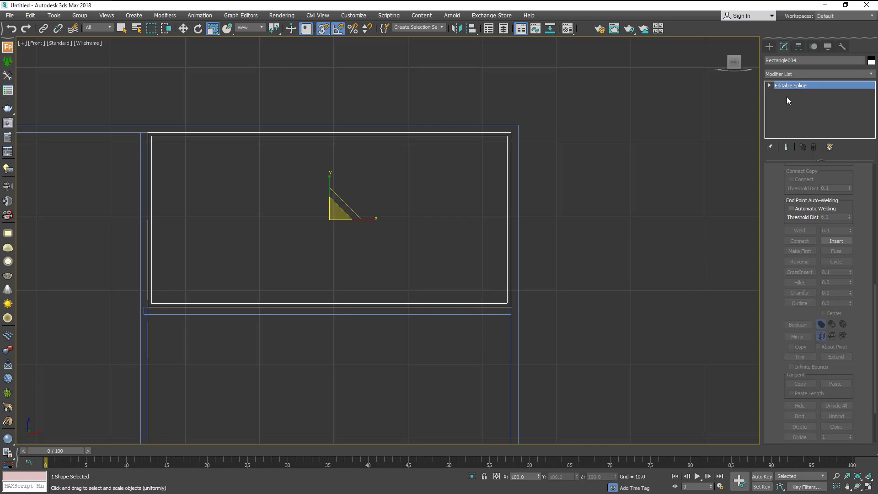
left_click(870, 74)
left_click_drag(872, 99, 873, 366)
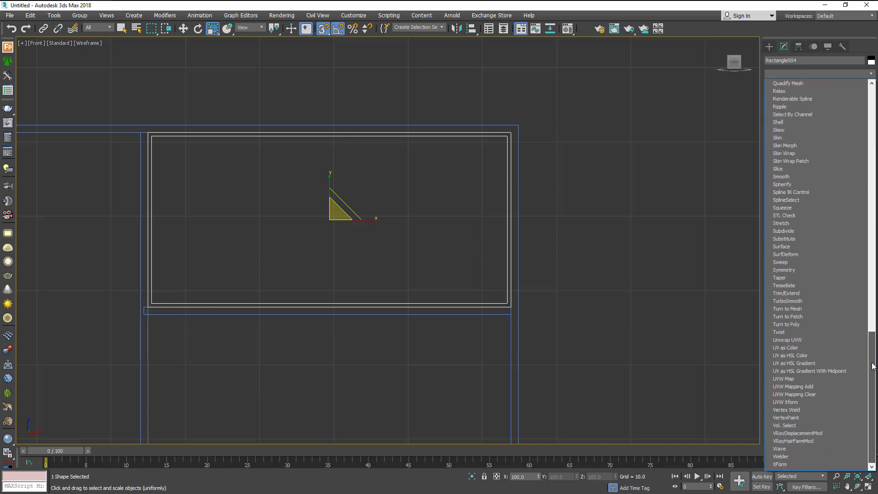
scroll(826, 276, "up", 15)
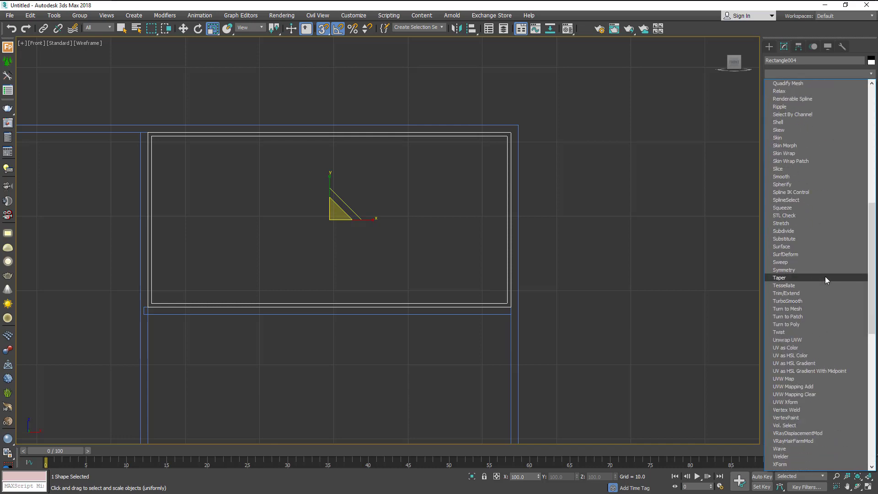
left_click(797, 84)
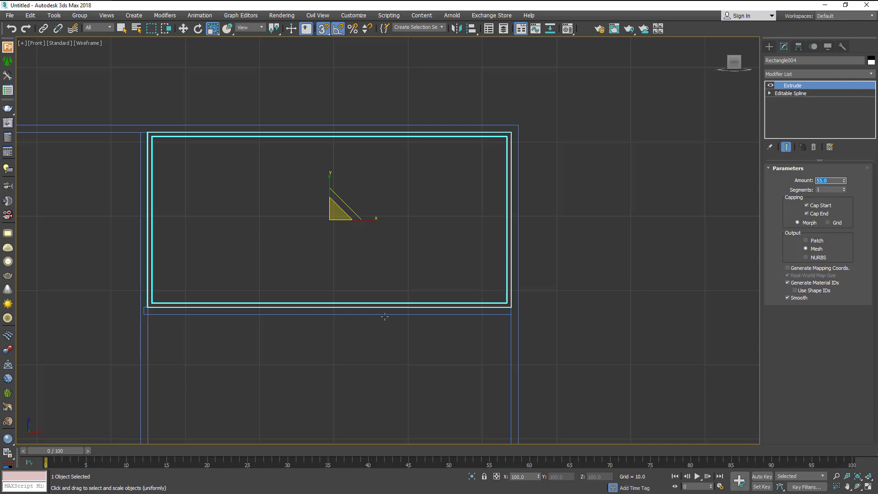
- Change the frame's Extrude amount to -55 so it sits inside the compartment
left_click(867, 488)
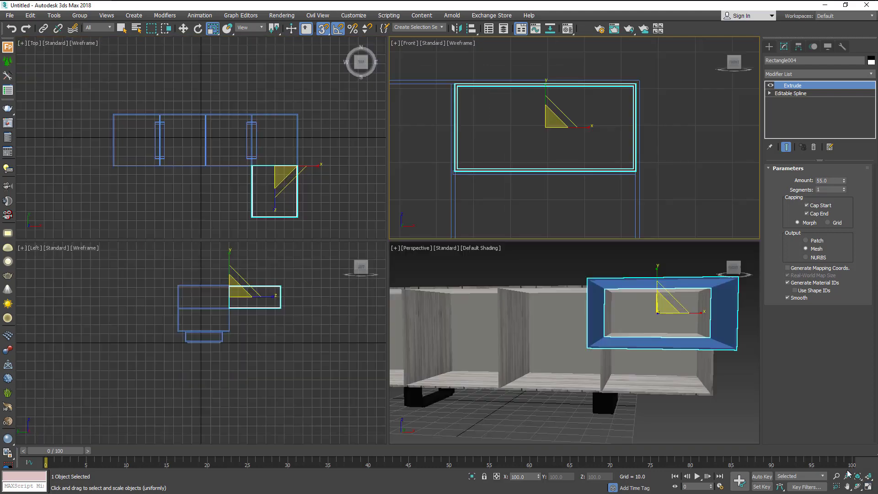
middle_click_drag(675, 357, 748, 375, "alt")
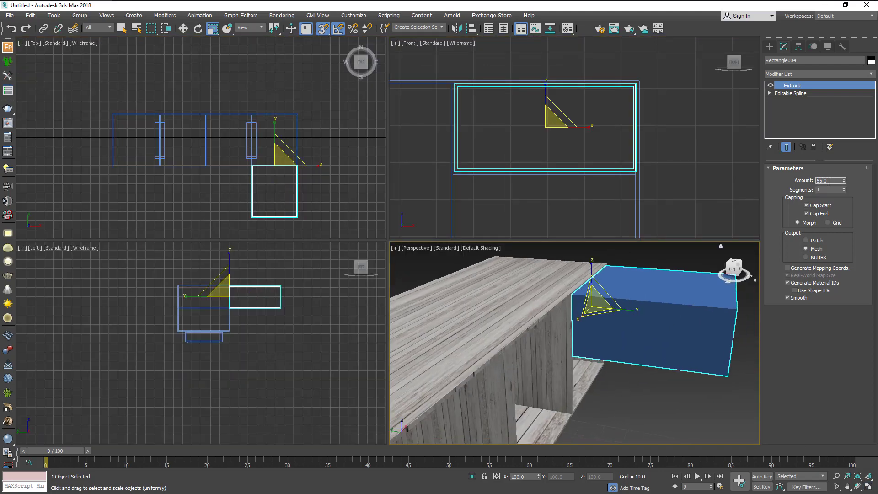
type("-55")
key("Return")
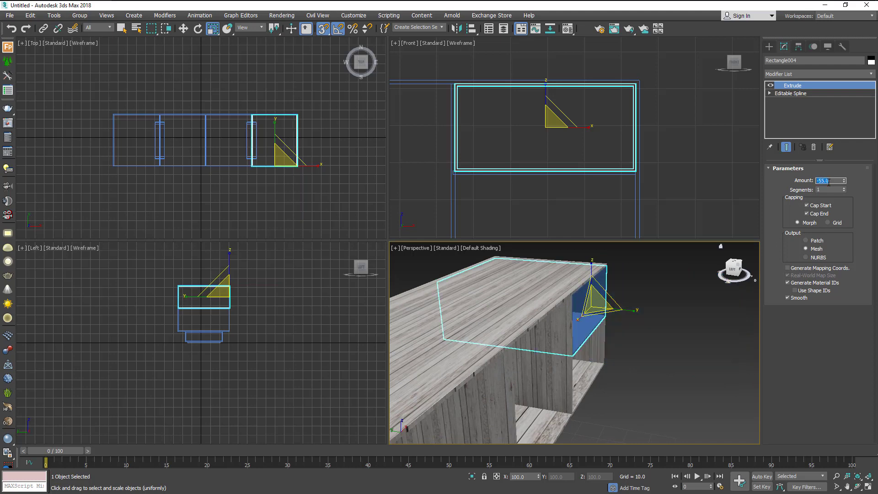
- Orbit to check the frame's inner wall, maximize Perspective, and open the Material Editor
mouse_move(518, 274)
middle_mouse_down("alt")
mouse_move(565, 349)
mouse_move(683, 349)
mouse_move(790, 333)
mouse_move(722, 335)
middle_mouse_up("alt")
scroll(722, 335, "up", 8)
scroll(615, 348, "up", 2)
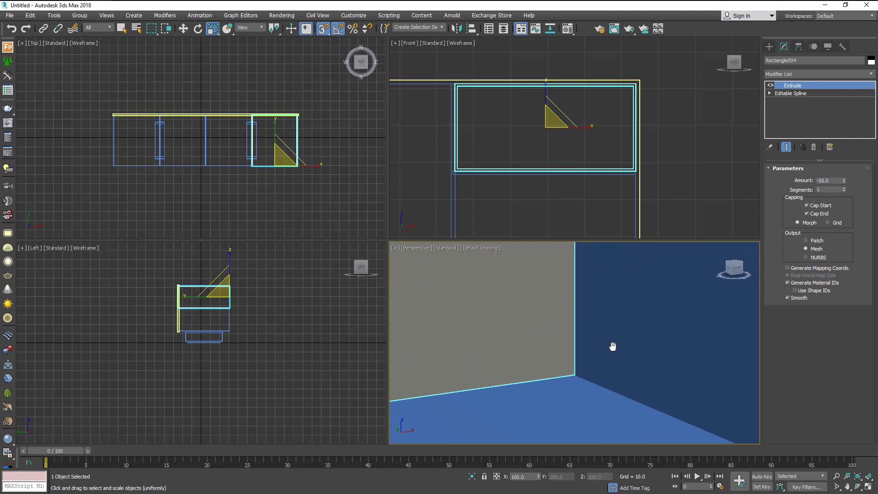
scroll(617, 348, "up", 2)
scroll(618, 347, "down", 3)
scroll(568, 321, "down", 2)
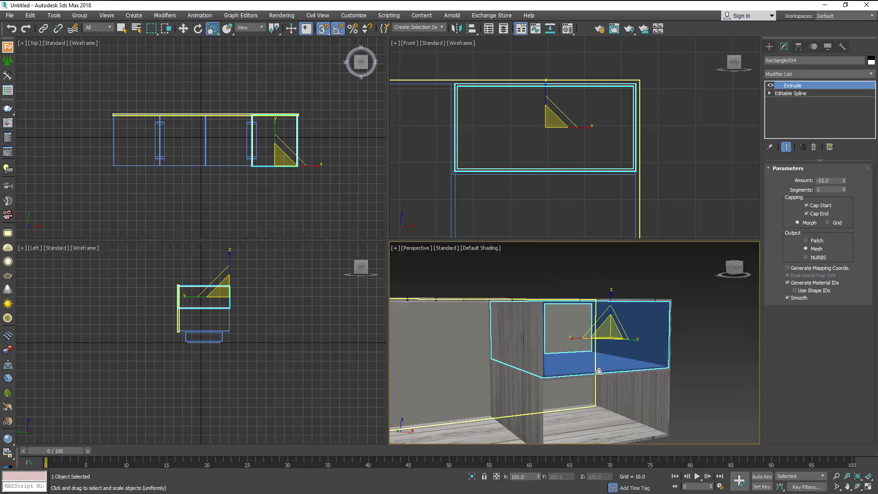
scroll(575, 369, "down", 1)
middle_click_drag(575, 369, 584, 369, "alt")
left_click(869, 486)
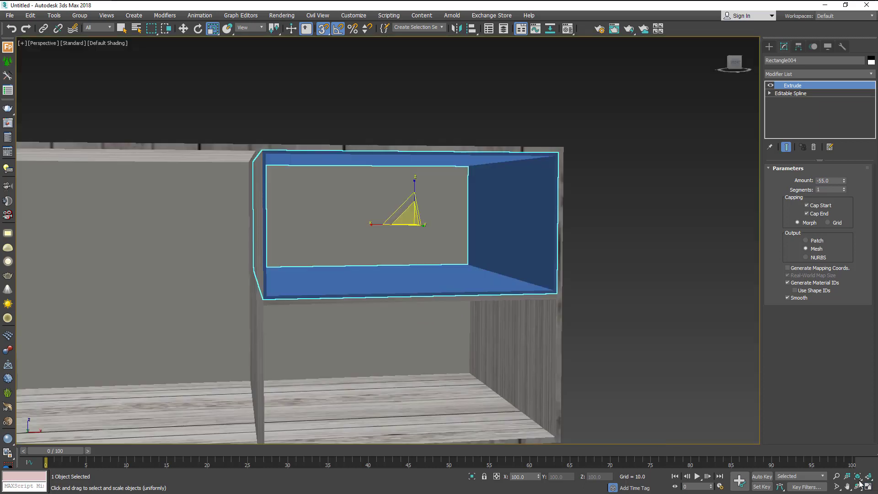
left_click(570, 31)
- Make the third slot a white-diffuse VRayMtl and assign it to the blue inner box
left_click(90, 119)
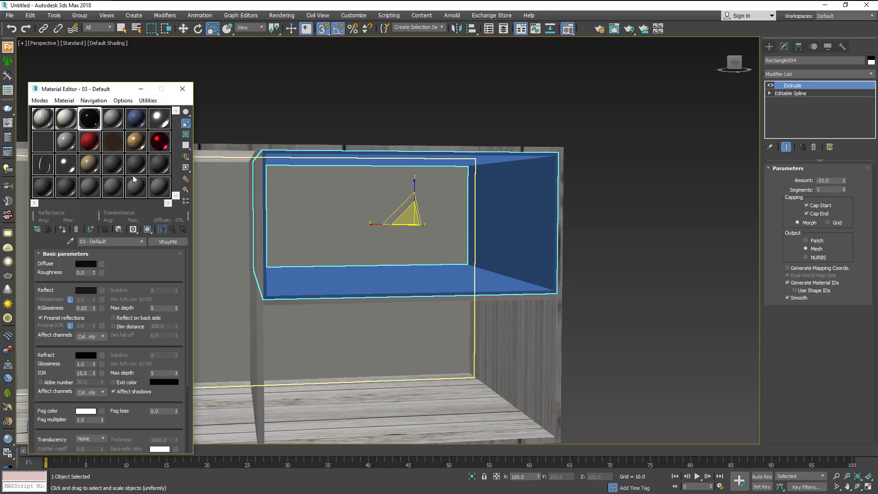
left_click(68, 125)
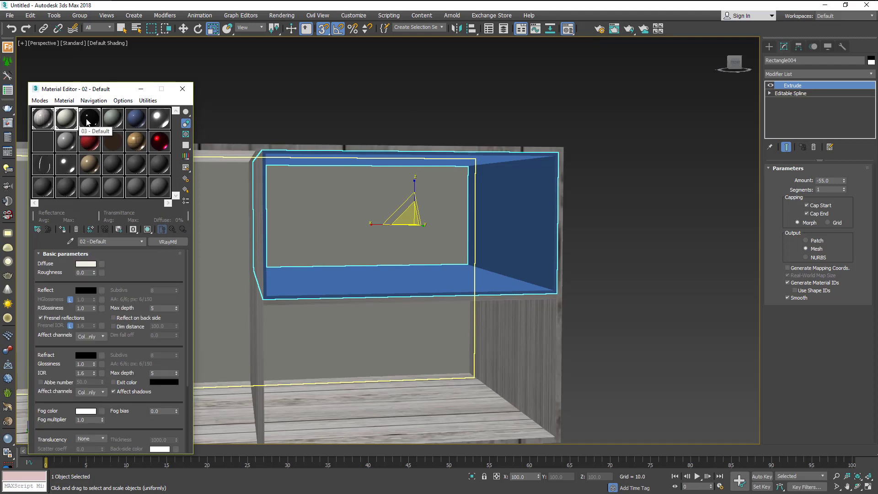
left_click(87, 121)
left_click(168, 242)
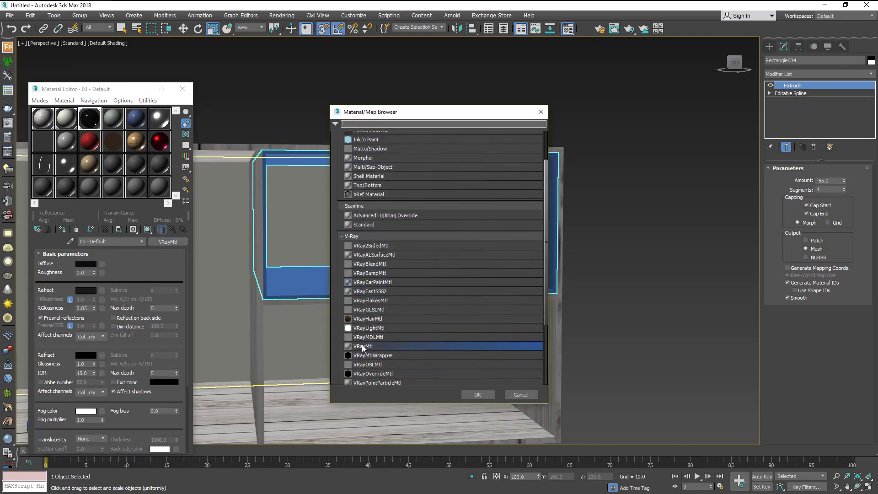
double_click(363, 346)
left_click(86, 264)
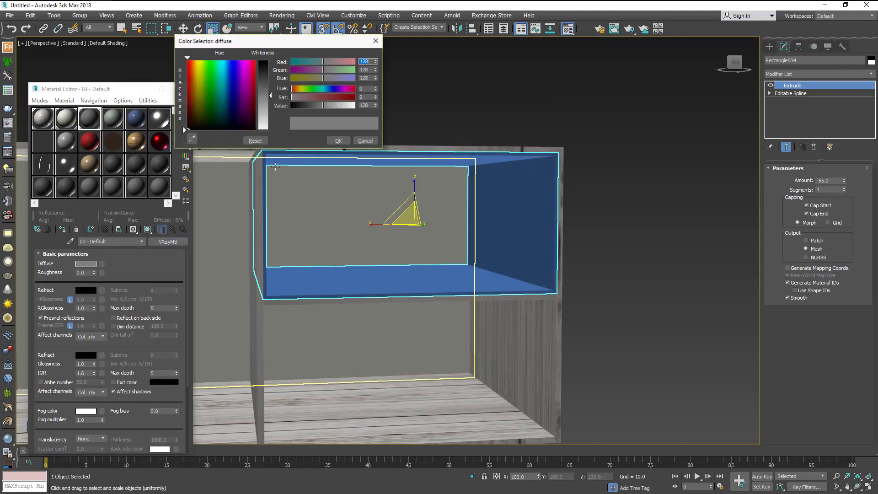
left_click_drag(320, 120, 361, 119)
left_click(353, 140)
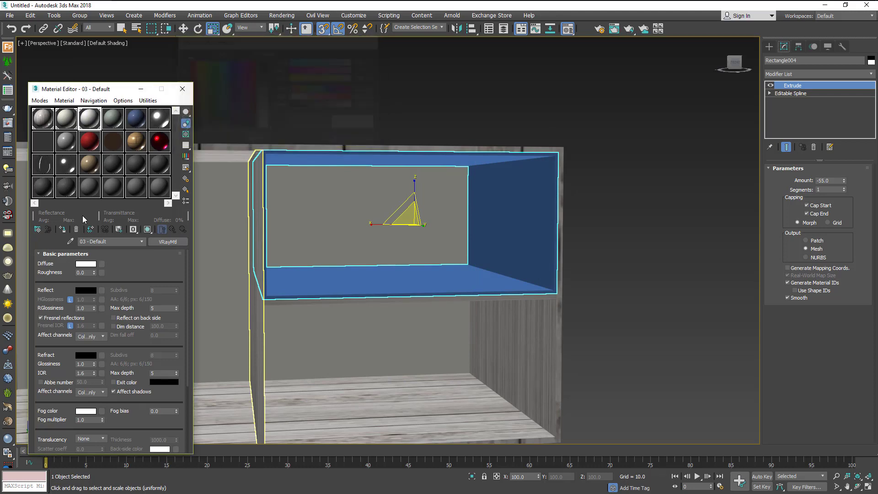
left_click(62, 229)
- Set the material's reflect colour to dark grey 13 and reflection glossiness to 0.85
mouse_move(237, 291)
middle_mouse_down("alt")
mouse_move(263, 305)
mouse_move(257, 299)
middle_mouse_up("alt")
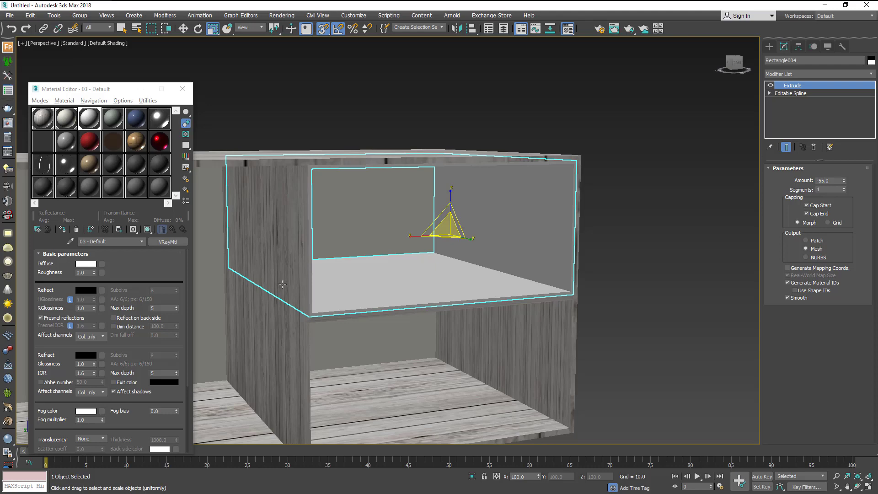
left_click(86, 290)
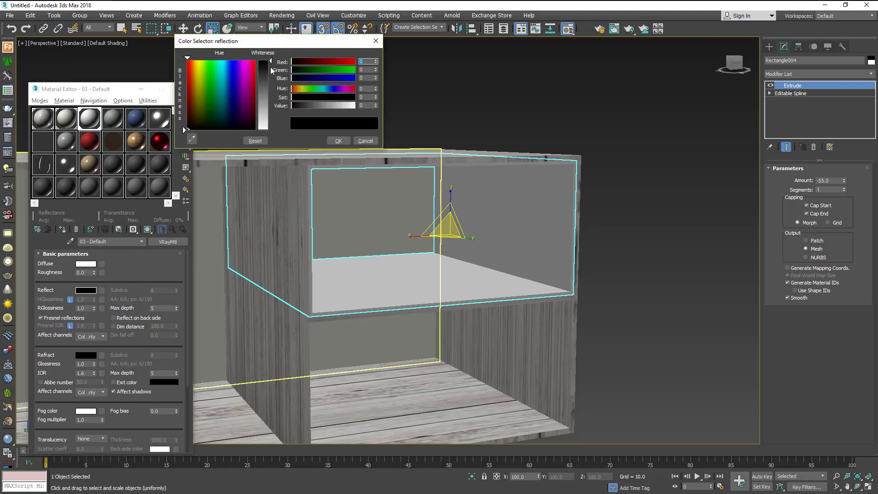
left_click_drag(272, 68, 271, 63)
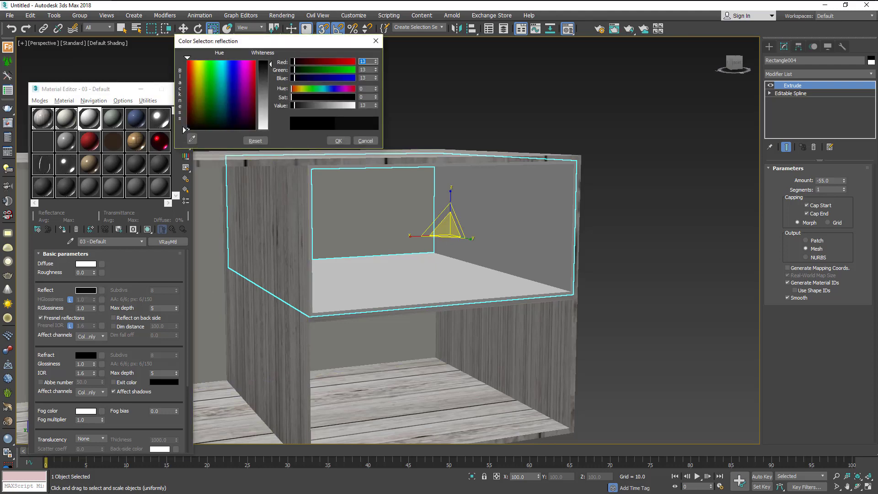
left_click(339, 141)
double_click(87, 308)
type("0.85")
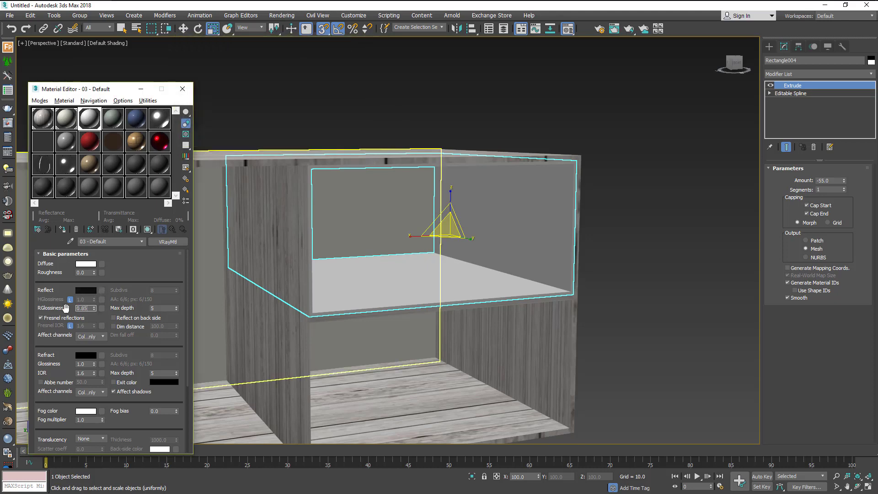
left_click(292, 120)
- Reframe the view and reselect the white inner frame Rectangle004
scroll(545, 323, "down", 5)
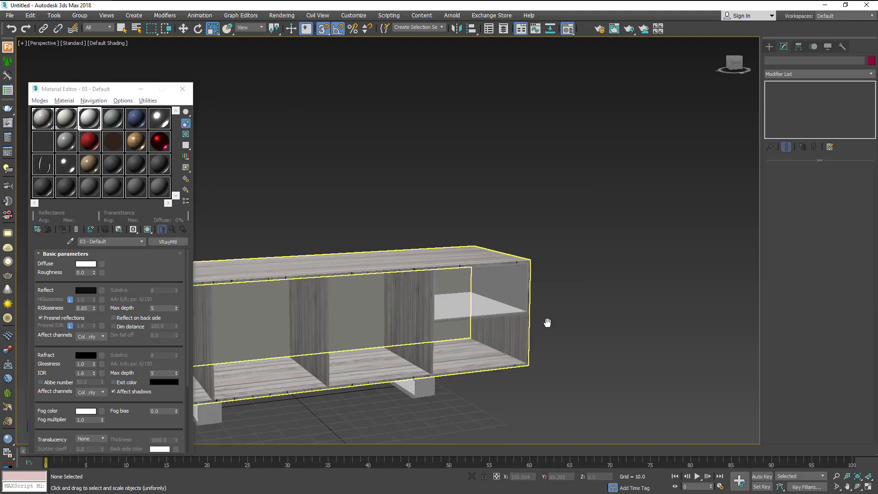
mouse_move(546, 324)
middle_mouse_down()
mouse_move(548, 298)
mouse_move(530, 293)
mouse_move(559, 298)
mouse_move(641, 345)
middle_mouse_up()
scroll(602, 323, "up", 5)
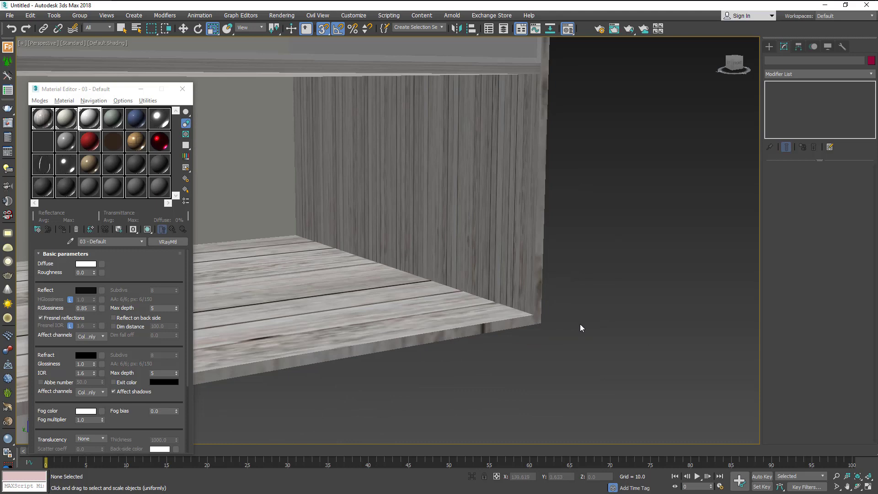
scroll(581, 328, "down", 5)
left_click(531, 174)
scroll(490, 281, "up", 4)
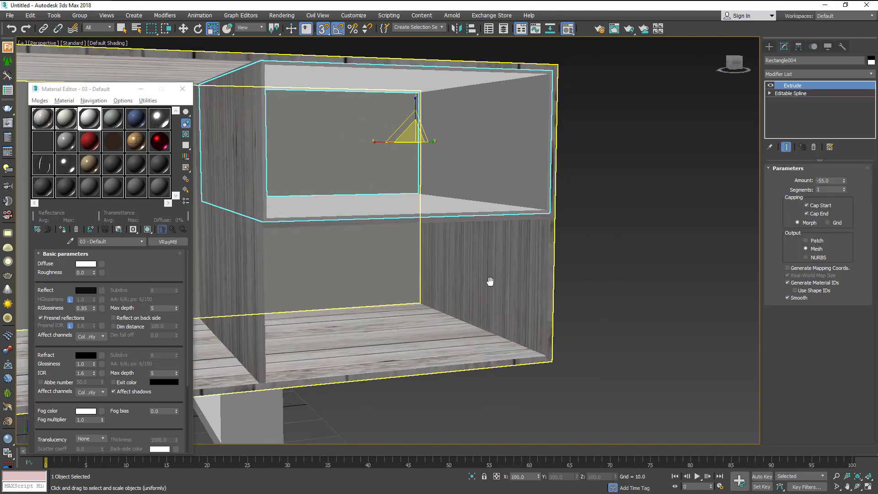
middle_click_drag(490, 282, 485, 278)
- Shift-move a single Copy of the frame down into the compartment's lower half
left_click(184, 29)
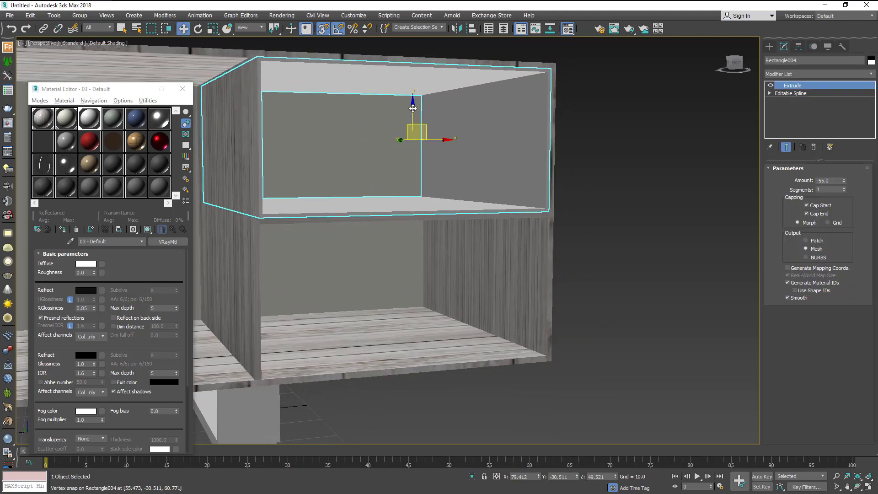
left_click_drag(414, 140, 413, 298, "shift")
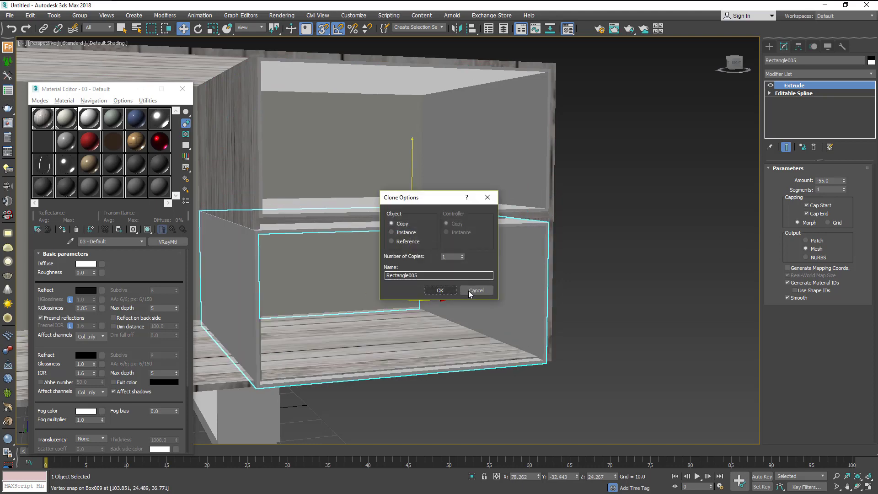
left_click(471, 291)
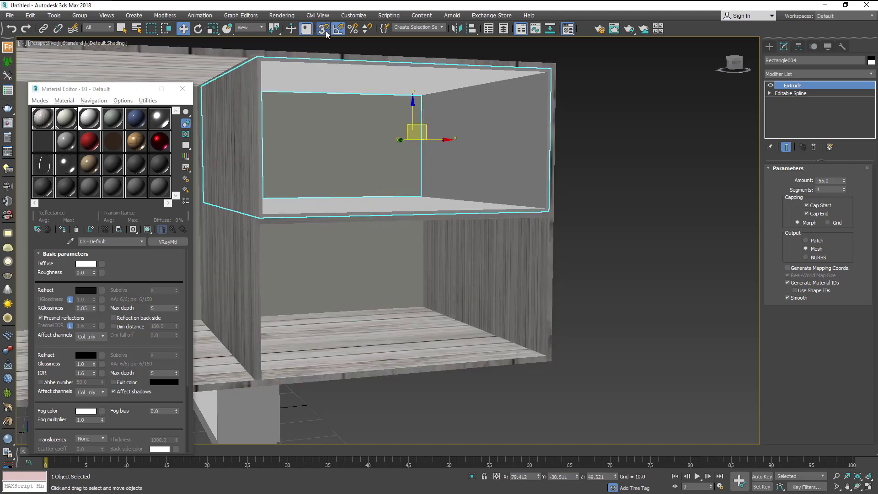
left_click_drag(414, 137, 413, 297, "shift")
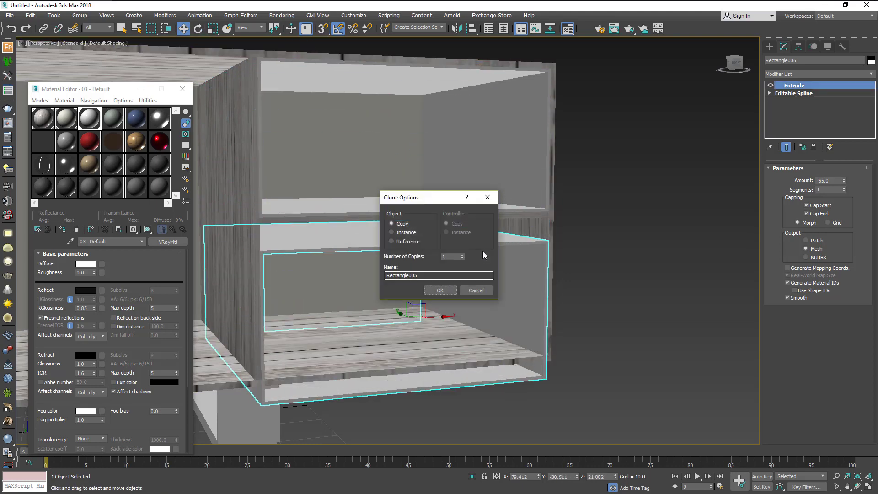
left_click(440, 291)
scroll(506, 211, "up", 3)
scroll(506, 211, "up", 3)
scroll(506, 211, "up", 3)
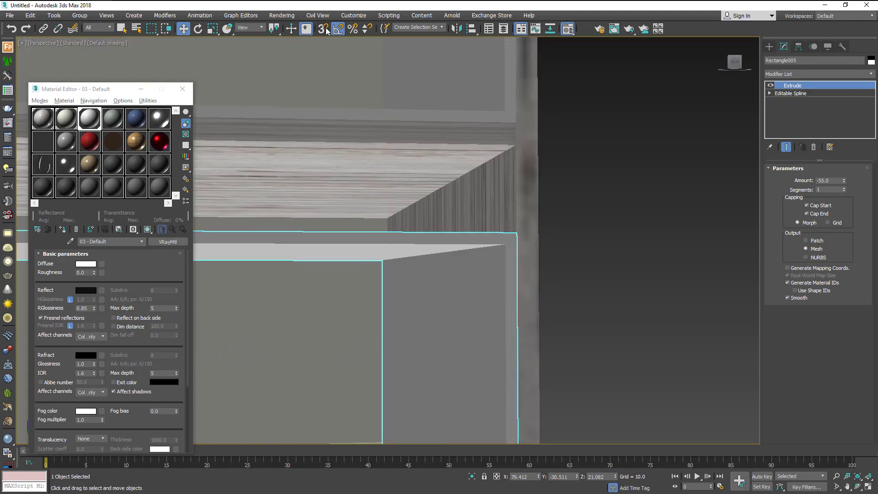
- Vertex-snap the copy Rectangle005 flush beneath the original frame
key("s")
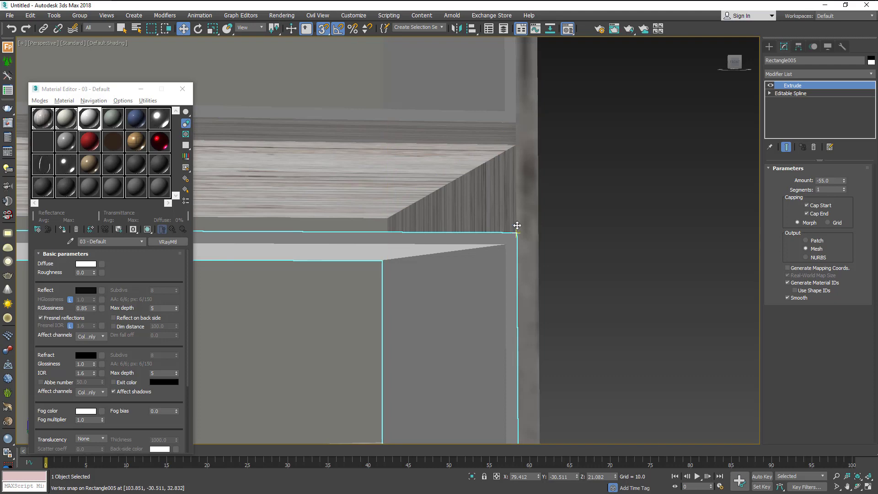
left_click_drag(516, 233, 516, 147)
left_click(608, 211)
scroll(608, 212, "down", 5)
scroll(602, 212, "down", 3)
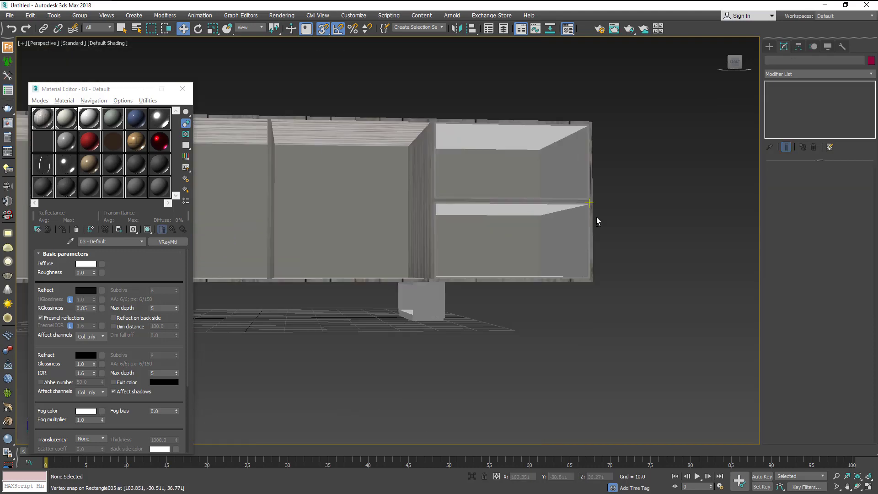
middle_click_drag(597, 217, 606, 234, "alt")
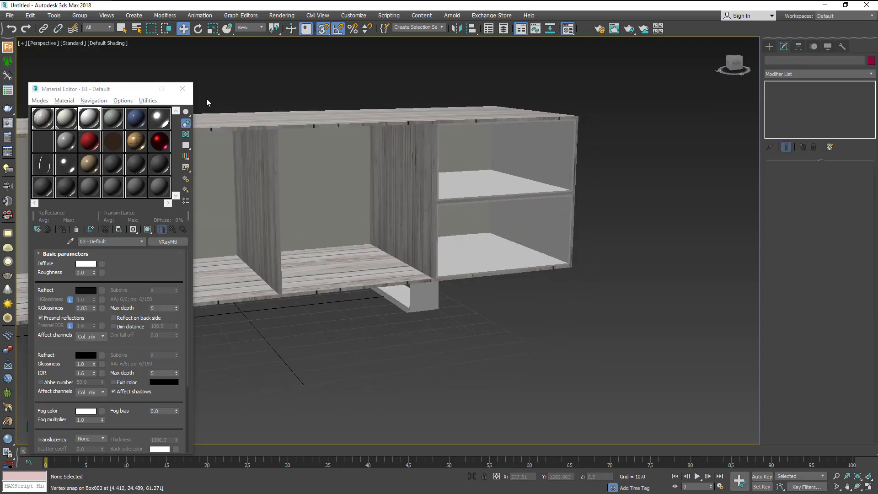
left_click(141, 88)
- Unhide all the hidden cabinet front panels
scroll(447, 171, "down", 3)
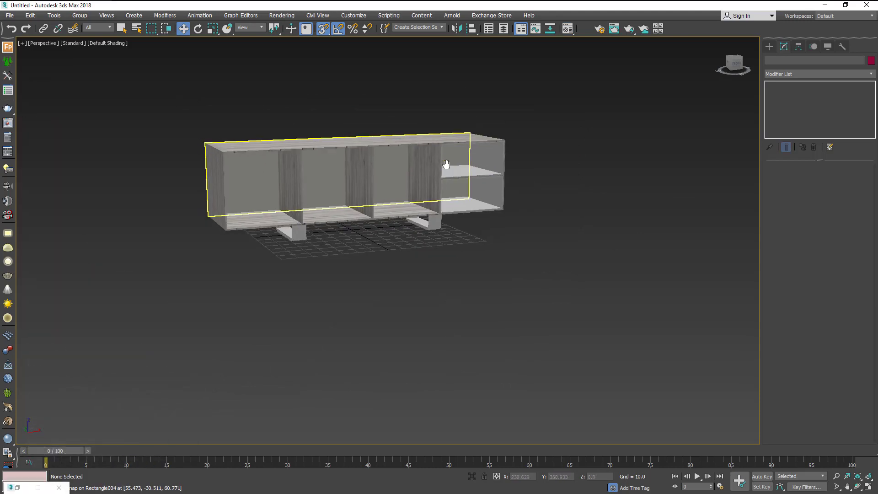
scroll(495, 201, "up", 2)
mouse_move(494, 192)
middle_mouse_down()
mouse_move(494, 220)
mouse_move(503, 219)
middle_mouse_up()
right_click(450, 106)
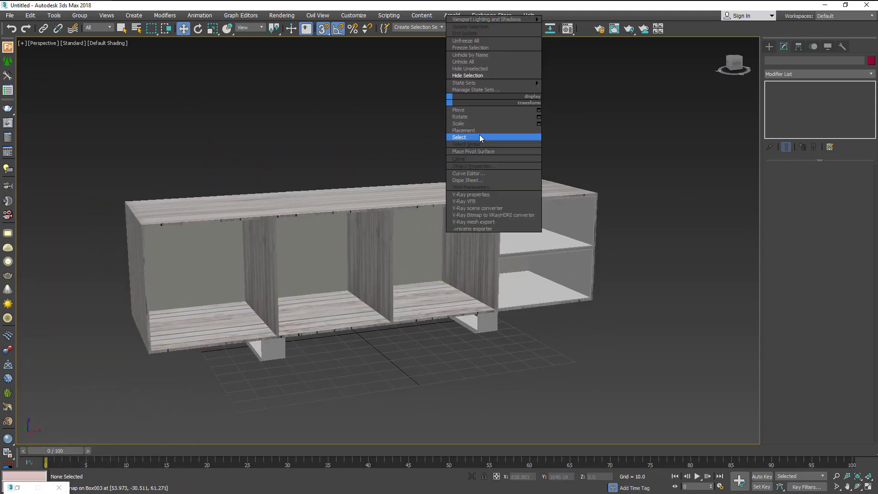
left_click(487, 64)
- Delete the blue door panel Box007 and orbit to view the cabinet from below
middle_click_drag(526, 297, 509, 326, "alt")
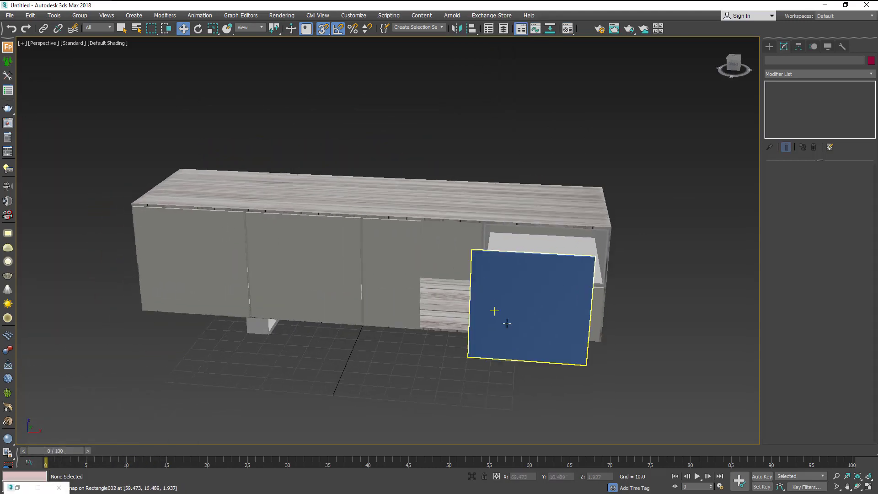
left_click(509, 327)
key("Delete")
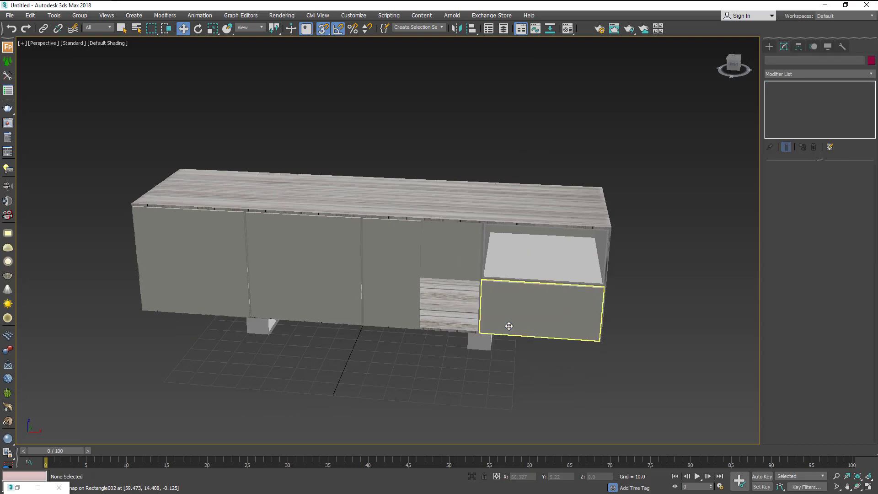
middle_click_drag(504, 327, 473, 307, "alt")
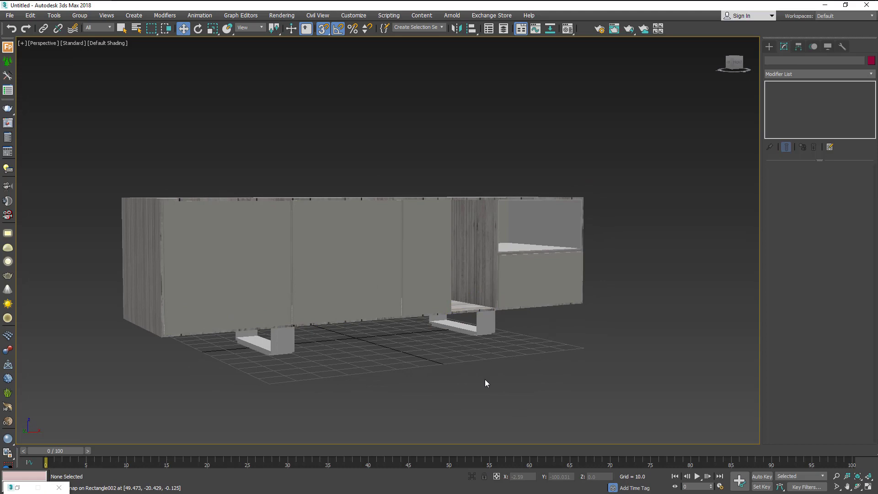
middle_click_drag(485, 381, 467, 357, "alt")
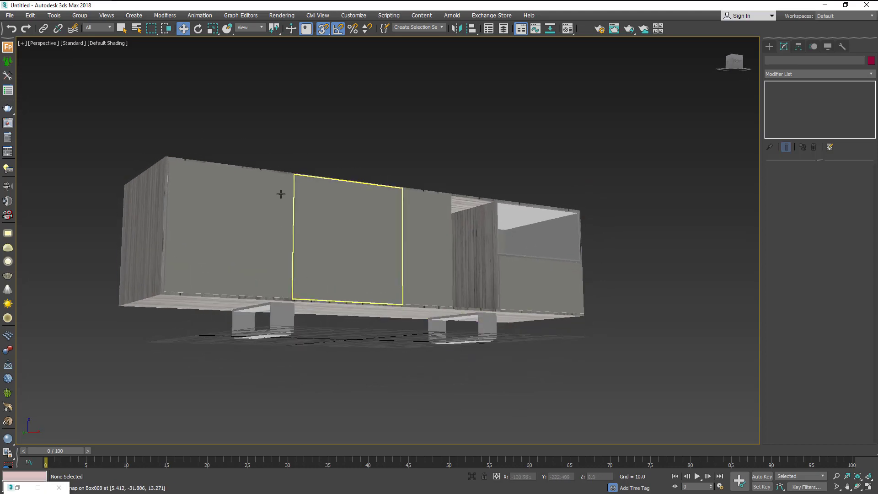
- Create a near-black VRayMtl (diffuse 13) and assign it to both legs
left_click(21, 484)
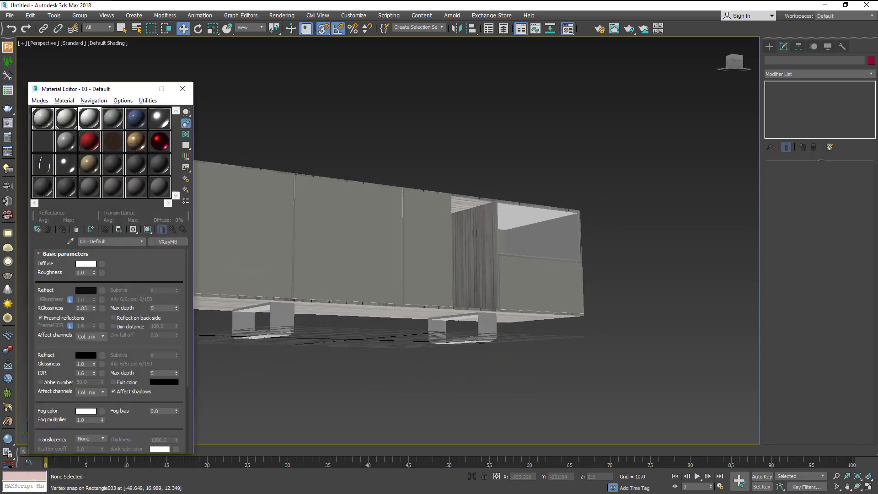
left_click(110, 119)
left_click(167, 241)
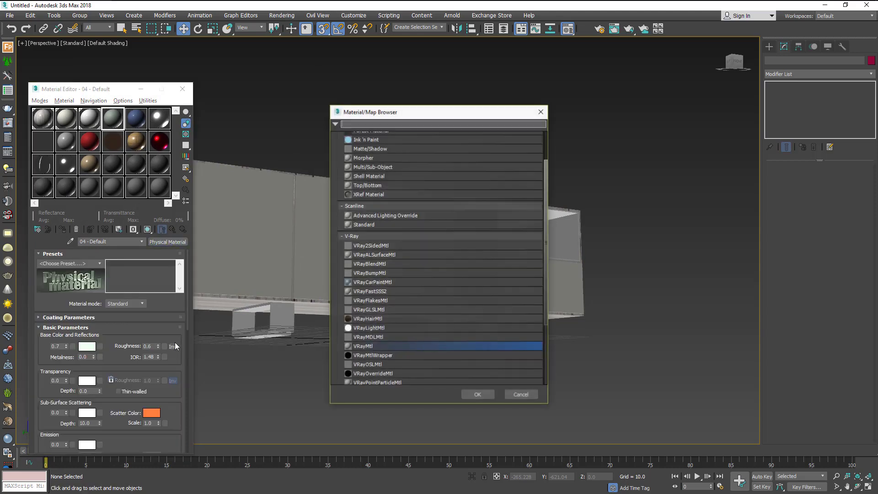
double_click(373, 347)
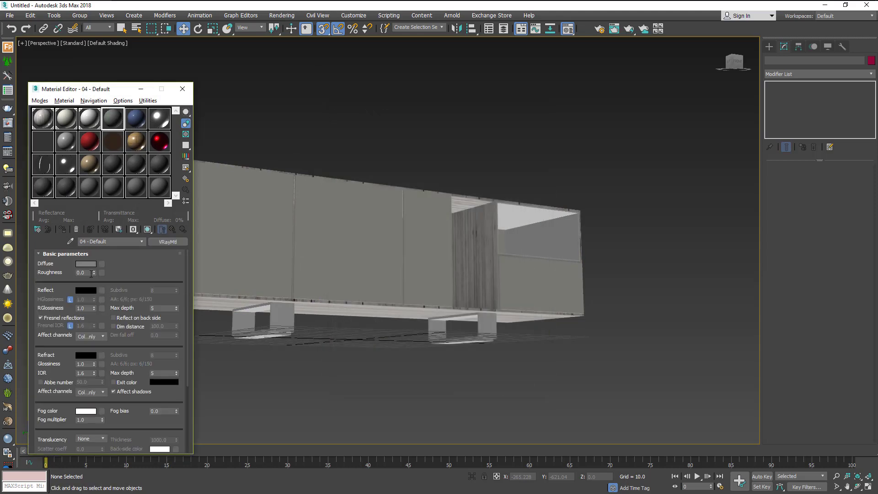
left_click(93, 265)
type("13")
key("Return")
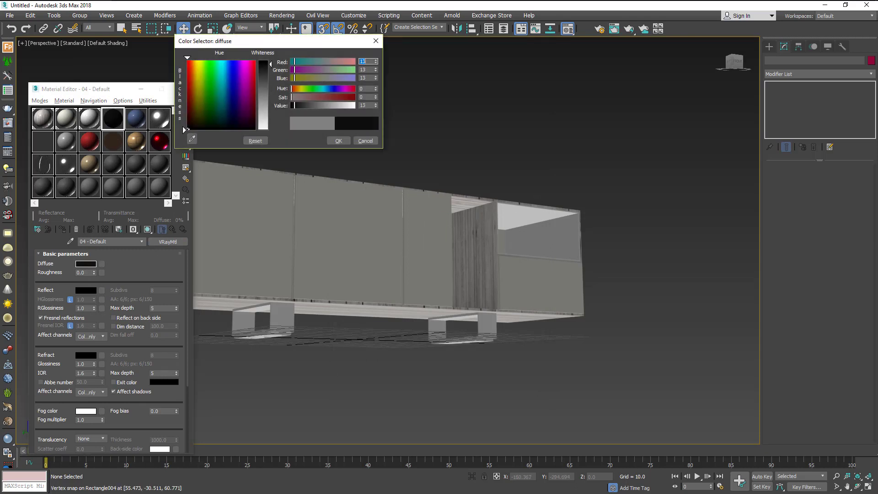
left_click(338, 141)
left_click(283, 320)
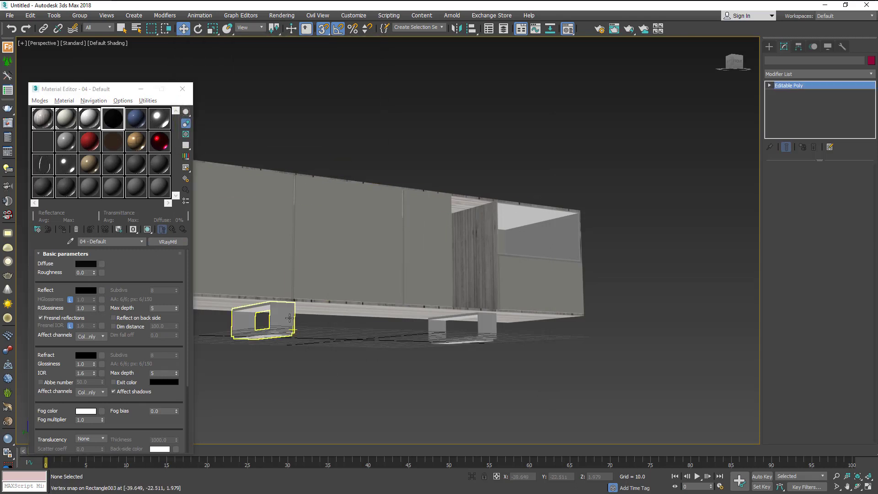
left_click(488, 335, "ctrl")
left_click(62, 229)
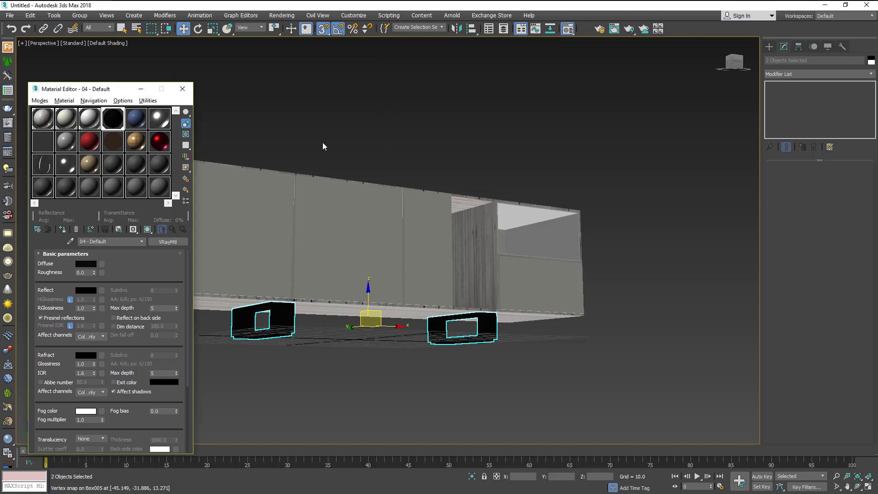
- Set the black material's reflection to 27 grey and reflection glossiness to 0.85
left_click(87, 291)
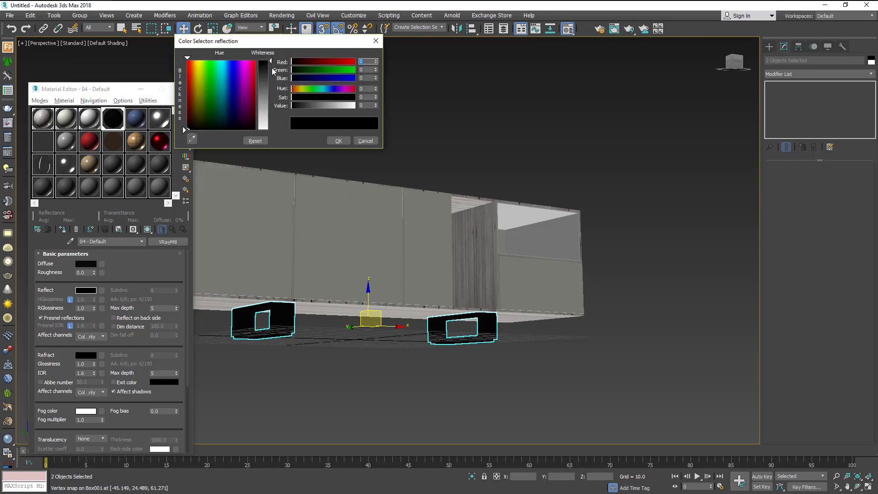
type("27")
key("Return")
left_click(338, 140)
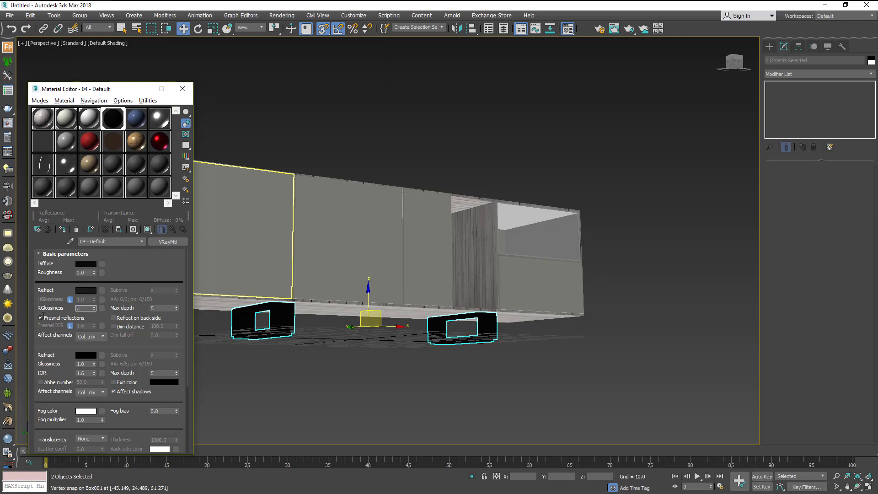
type("85")
key("Return")
type("15")
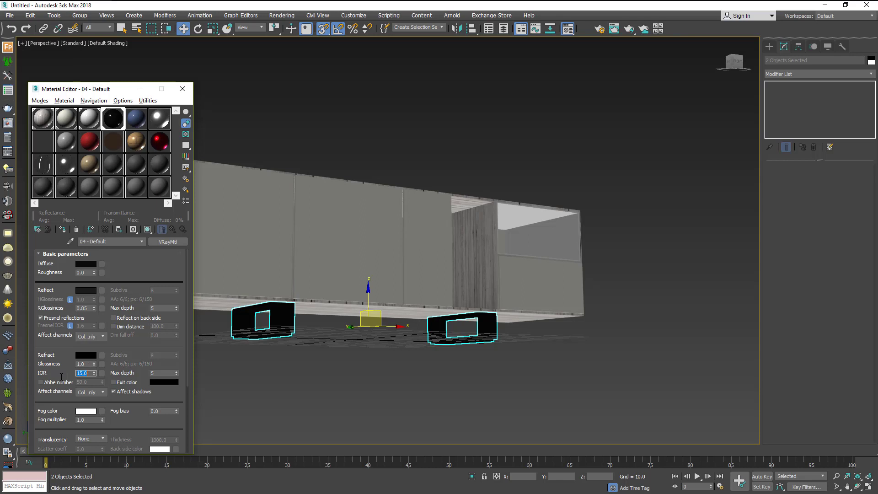
left_click(513, 88)
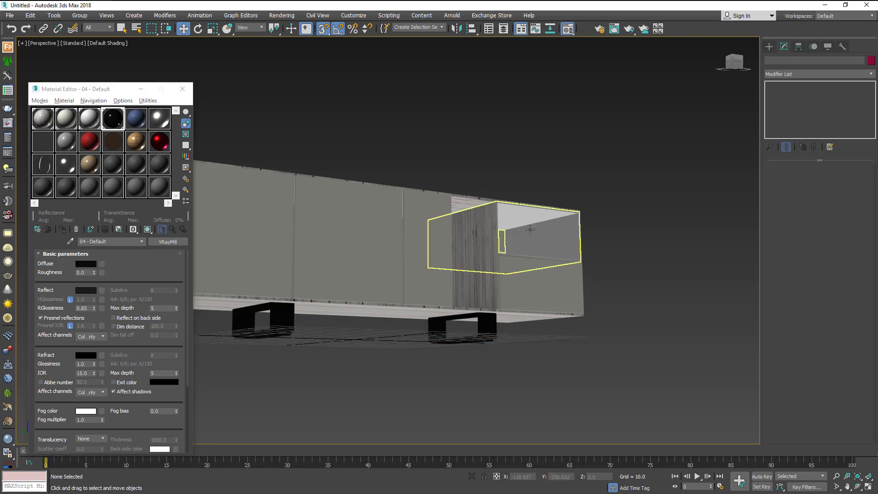
- Close the Material Editor and select the three doors and the drawer front
left_click(183, 89)
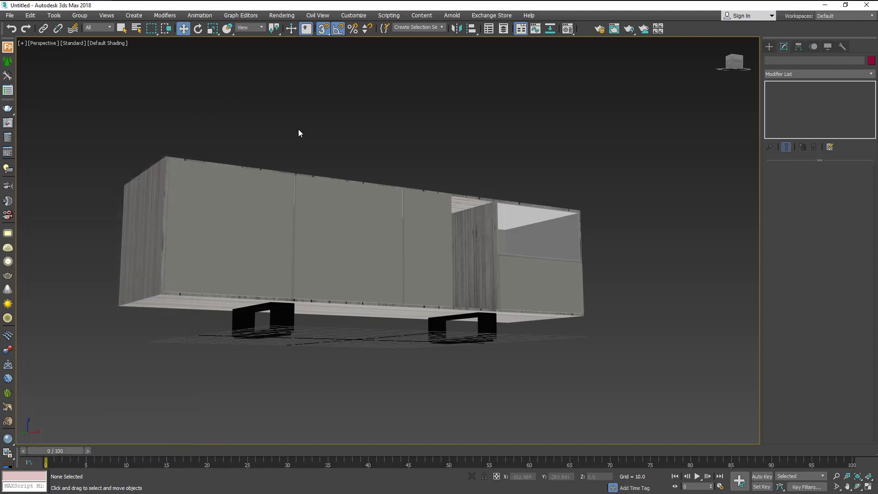
mouse_move(297, 134)
middle_mouse_down("alt")
mouse_move(255, 164)
mouse_move(220, 153)
mouse_move(193, 156)
mouse_move(300, 144)
mouse_move(324, 176)
middle_mouse_up("alt")
scroll(281, 318, "up", 3)
scroll(294, 300, "up", 1)
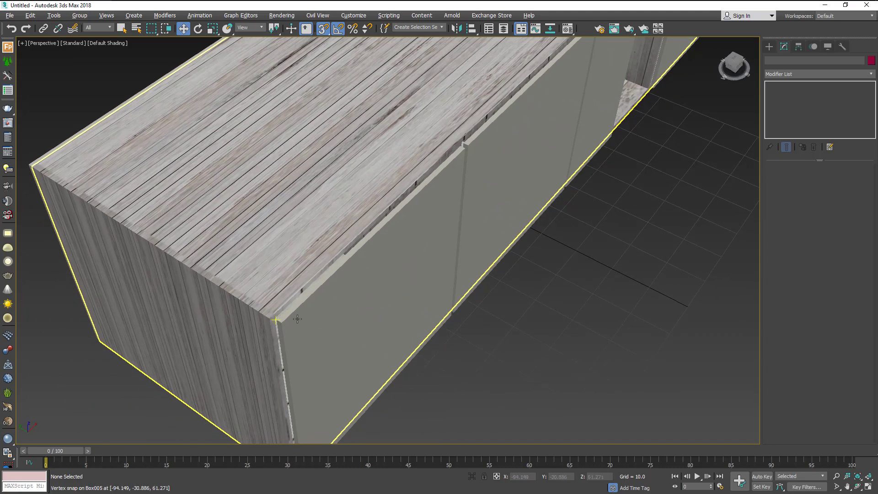
scroll(316, 320, "up", 1)
left_click(320, 330)
middle_click_drag(320, 330, 337, 325, "alt")
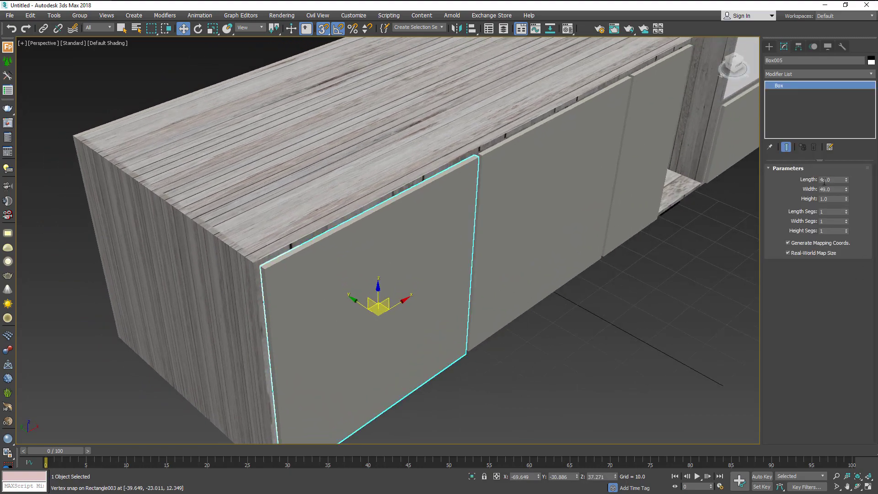
left_click(529, 185, "ctrl")
left_click(660, 161, "ctrl")
left_click(736, 147, "ctrl")
- Shift the four selected front panels slightly along the Y axis
scroll(543, 273, "up", 3)
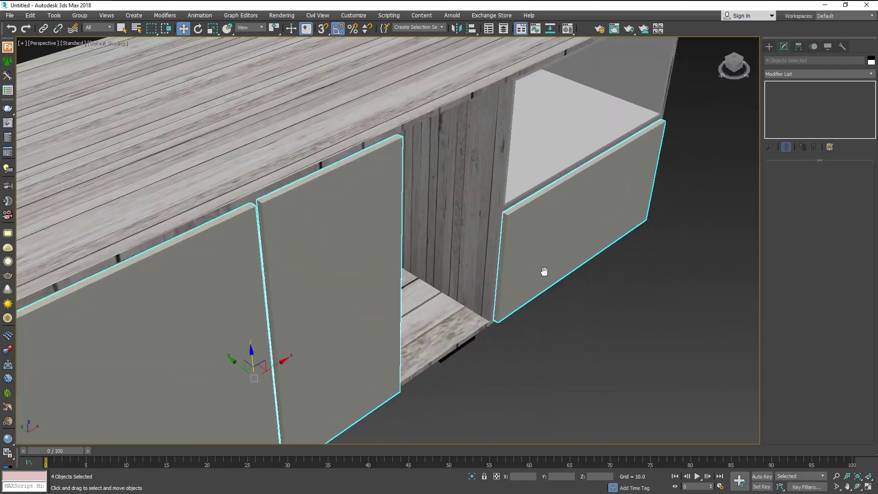
scroll(607, 273, "up", 2)
scroll(349, 353, "up", 3)
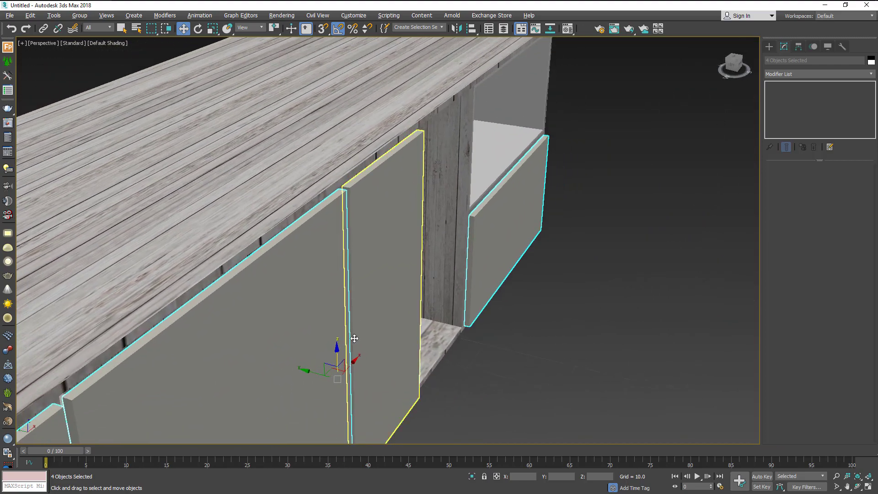
scroll(341, 277, "up", 3)
mouse_move(341, 276)
middle_mouse_down()
mouse_move(349, 264)
mouse_move(346, 305)
middle_mouse_up()
scroll(349, 264, "down", 2)
scroll(359, 251, "down", 2)
scroll(351, 243, "down", 1)
scroll(352, 241, "down", 2)
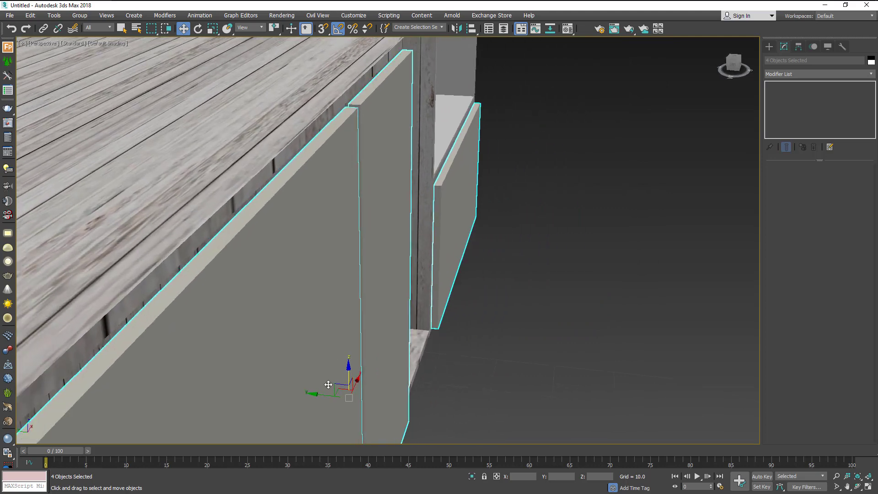
left_click_drag(323, 395, 319, 395)
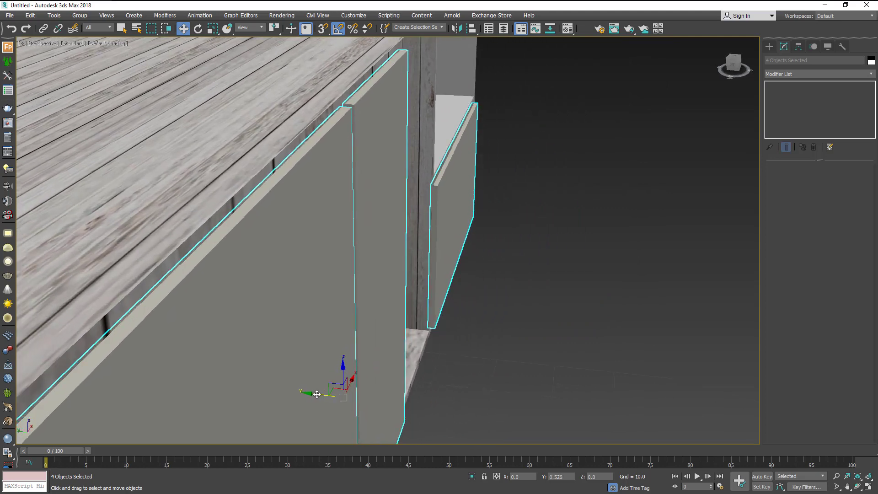
- Deselect the front panels and view the cabinet from a low frontal angle
mouse_move(320, 395)
middle_mouse_down("alt")
mouse_move(284, 384)
mouse_move(227, 397)
mouse_move(270, 387)
middle_mouse_up("alt")
scroll(228, 397, "down", 2)
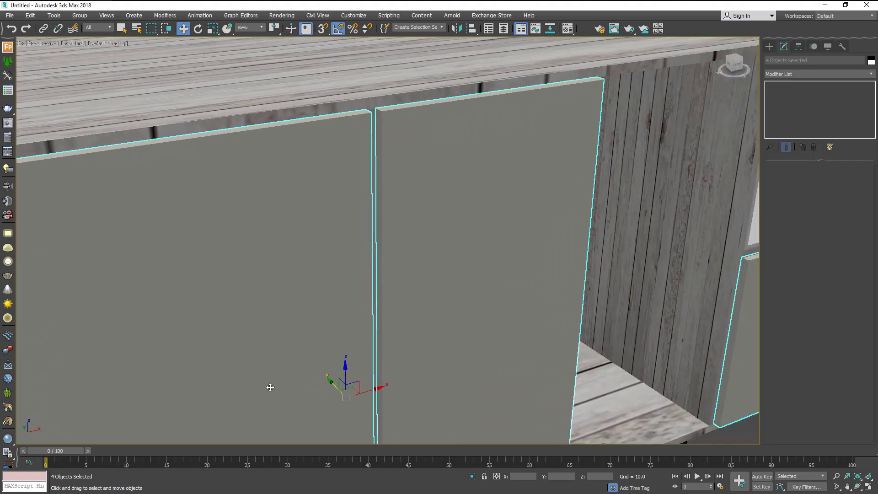
scroll(270, 386, "down", 4)
middle_click_drag(420, 364, 533, 411)
left_click(532, 411)
scroll(389, 353, "down", 5)
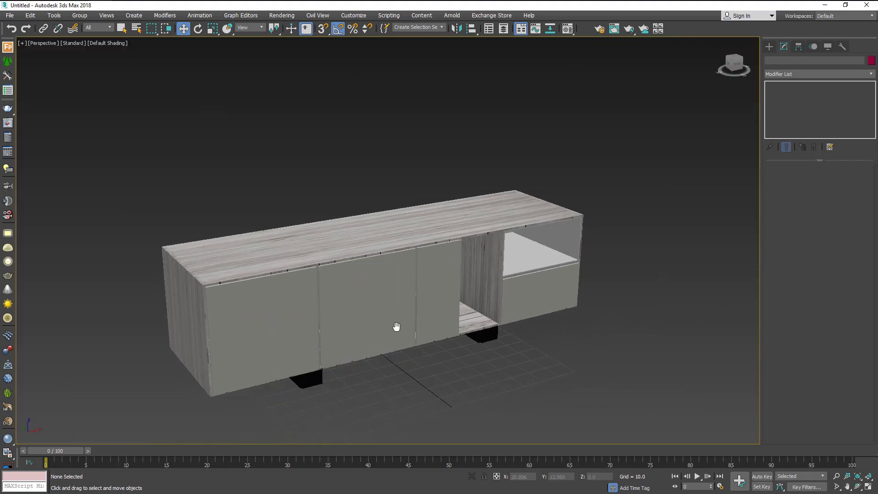
middle_click_drag(394, 328, 406, 316, "alt")
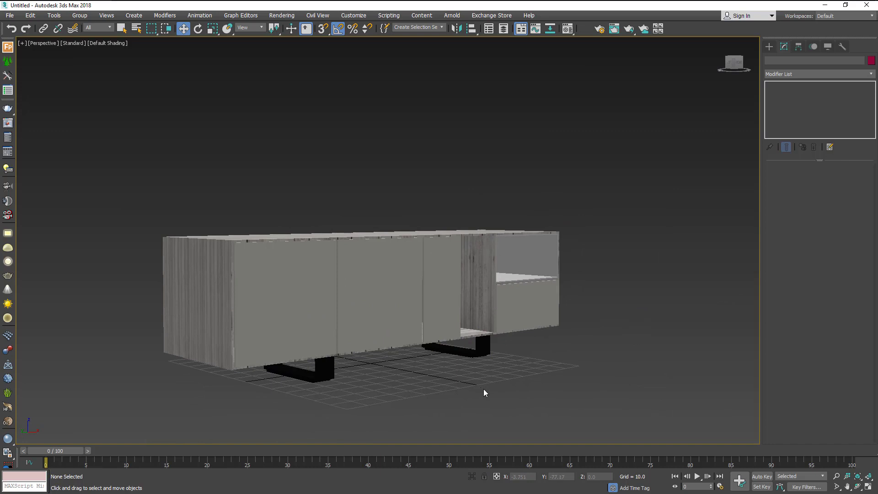
middle_click_drag(482, 386, 463, 383, "alt")
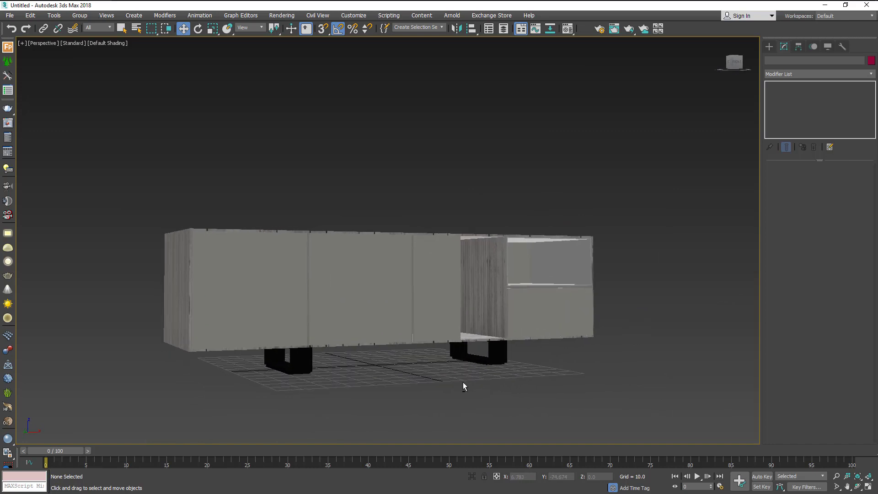
scroll(221, 251, "up", 3)
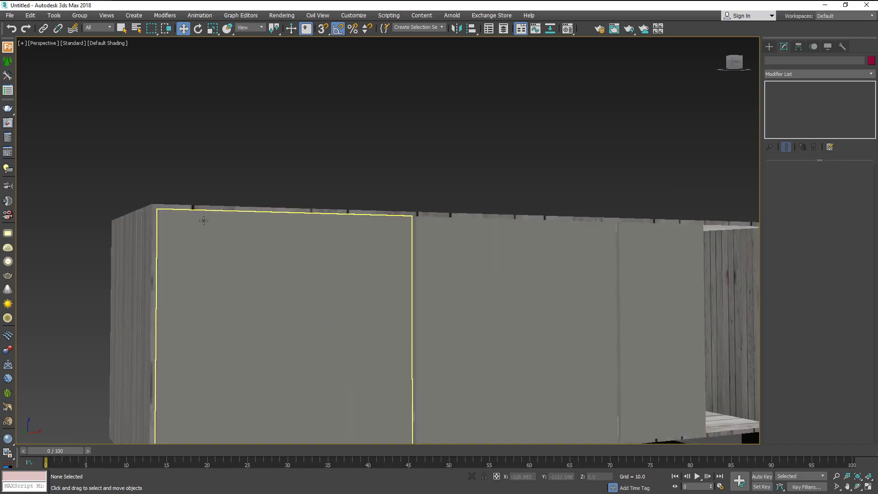
- Add an Edit Mesh modifier to the cabinet body and select its front faces in Polygon mode
left_click(194, 208)
scroll(182, 197, "down", 3)
middle_click_drag(182, 196, 143, 232)
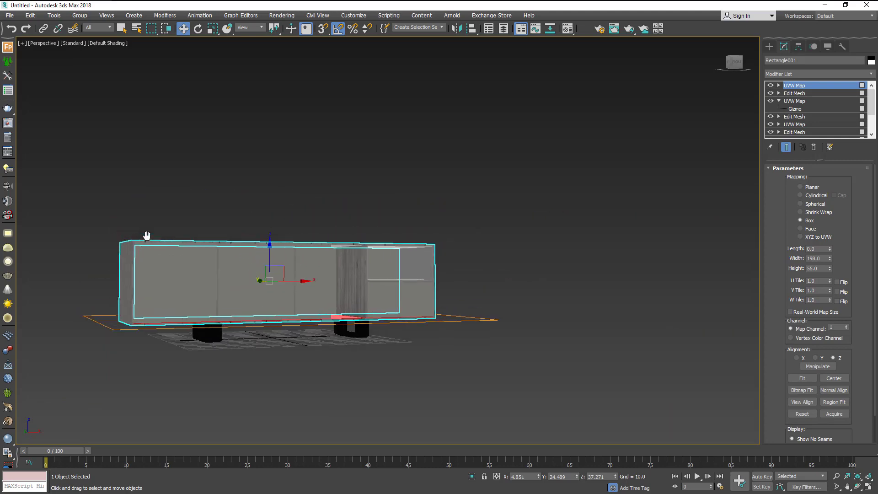
scroll(151, 231, "up", 2)
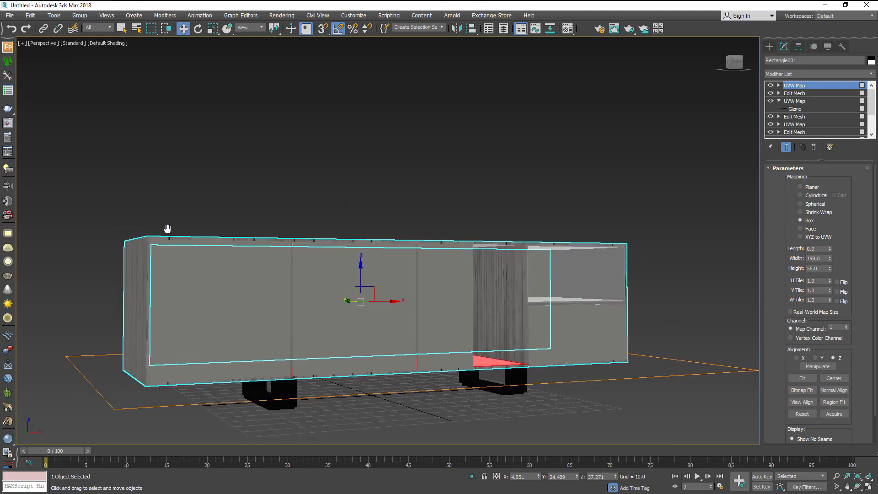
left_click(871, 74)
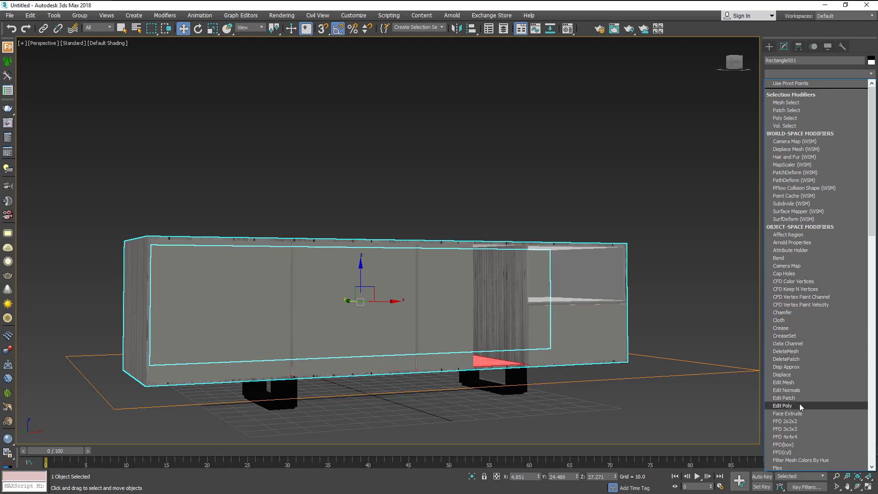
left_click(806, 382)
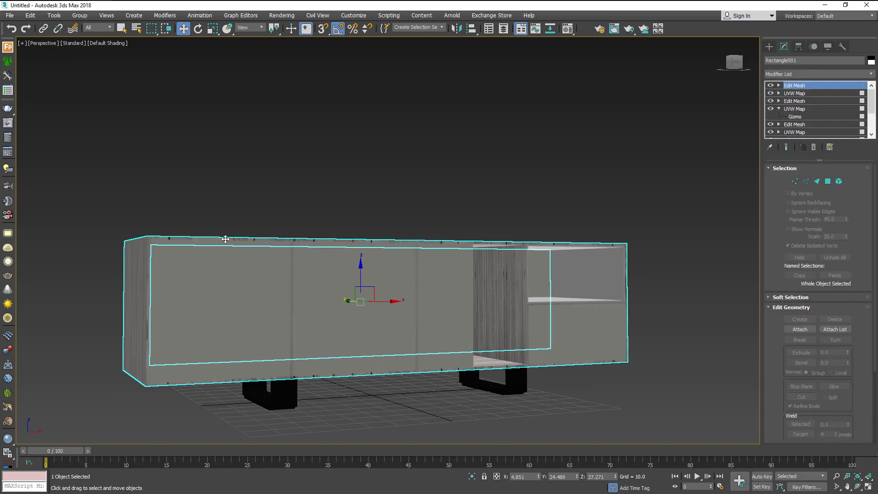
left_click(827, 181)
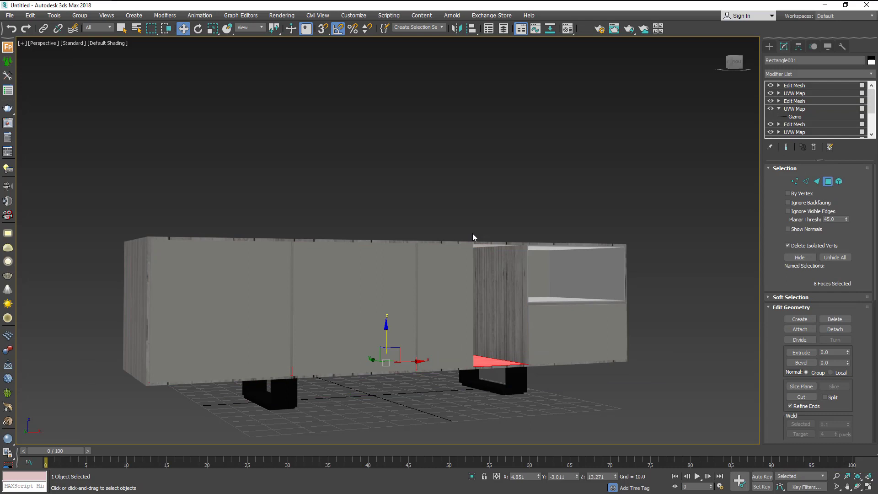
left_click(164, 238)
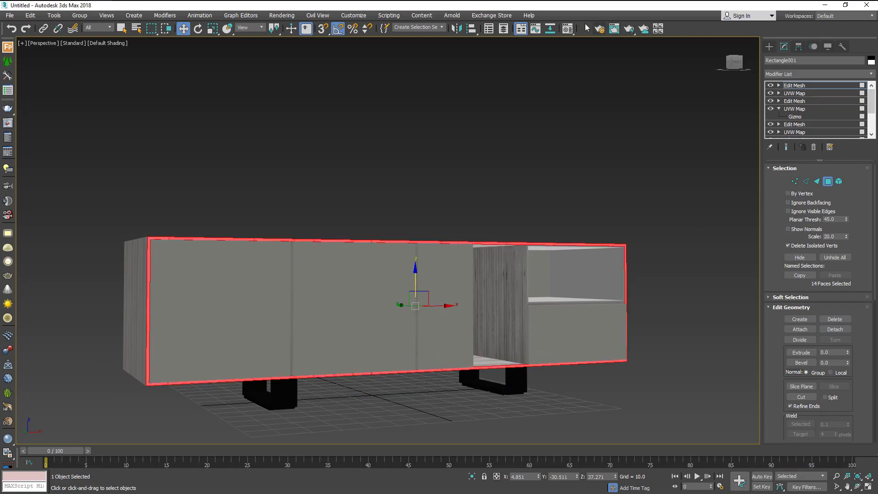
- Assign material 03 - Default to the front faces, deselect, and close the Material Editor
left_click(568, 28)
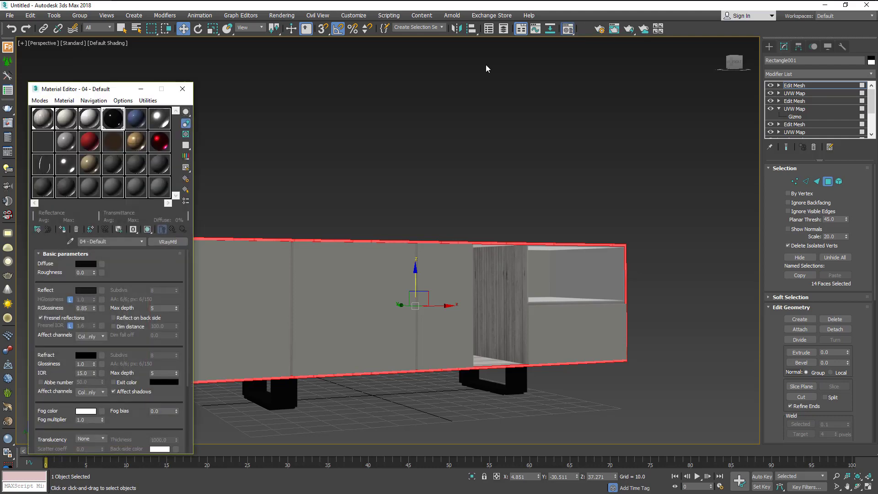
left_click(90, 122)
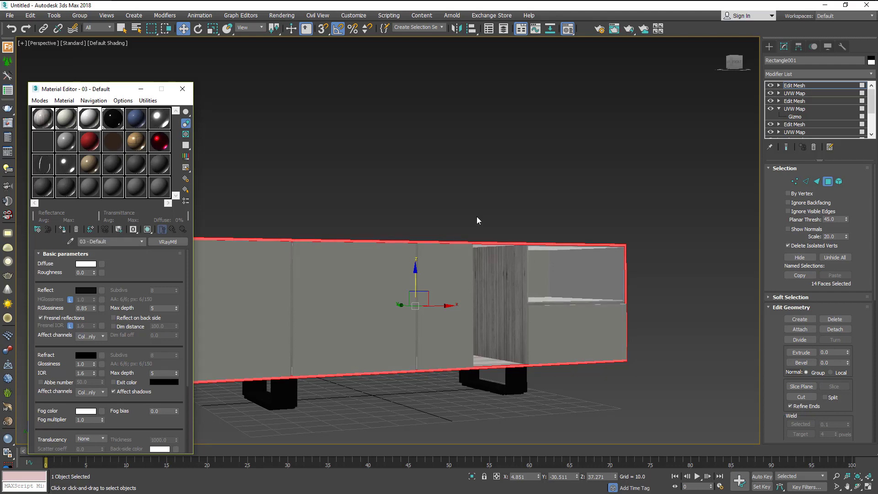
middle_click_drag(477, 221, 418, 271, "alt")
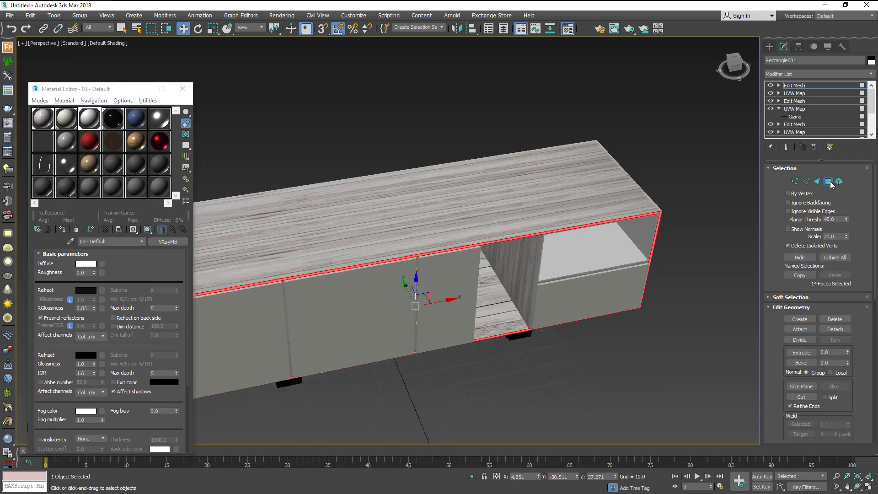
left_click(687, 133)
mouse_move(624, 304)
middle_mouse_down("alt")
mouse_move(590, 269)
mouse_move(658, 283)
middle_mouse_up("alt")
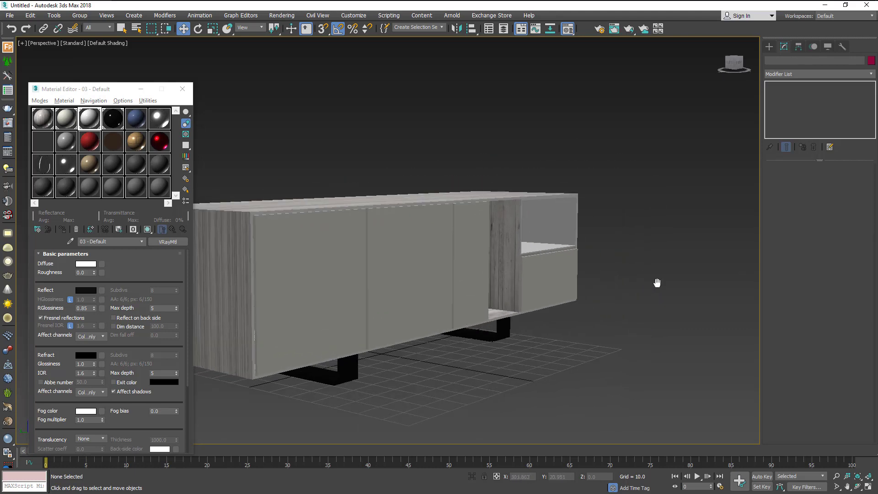
left_click(182, 89)
- Orbit around the finished cabinet and show the Create panel's Shapes (Splines) options
mouse_move(330, 229)
middle_mouse_down("alt")
mouse_move(334, 219)
mouse_move(341, 235)
mouse_move(329, 249)
mouse_move(382, 265)
mouse_move(338, 251)
mouse_move(341, 231)
middle_mouse_up("alt")
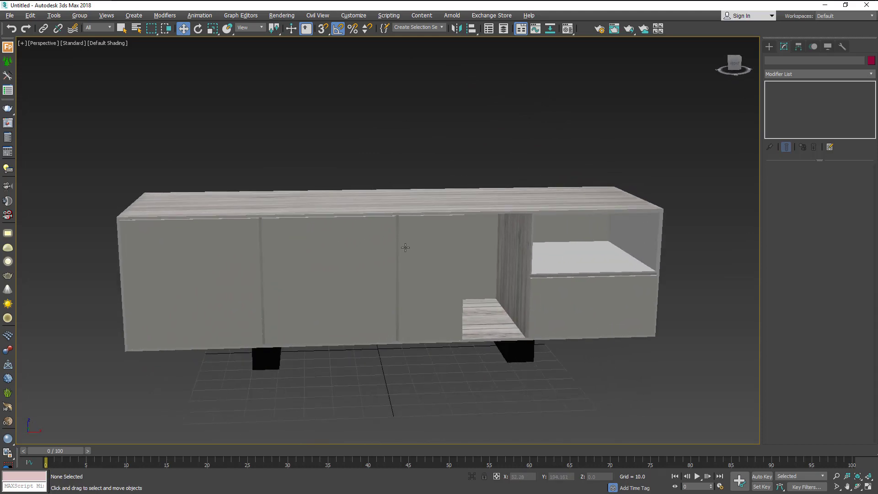
mouse_move(405, 247)
middle_mouse_down("alt")
mouse_move(433, 336)
mouse_move(426, 297)
mouse_move(426, 314)
middle_mouse_up("alt")
mouse_move(429, 315)
middle_mouse_down("alt")
mouse_move(422, 320)
mouse_move(449, 310)
middle_mouse_up("alt")
left_click(770, 46)
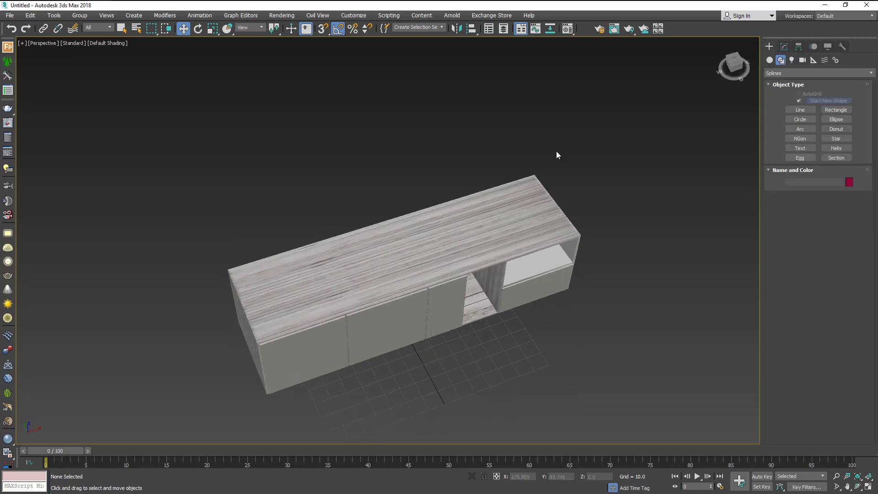
mouse_move(557, 153)
middle_mouse_down("alt")
mouse_move(595, 124)
mouse_move(663, 111)
mouse_move(630, 81)
mouse_move(604, 83)
mouse_move(636, 119)
mouse_move(650, 112)
middle_mouse_up("alt")
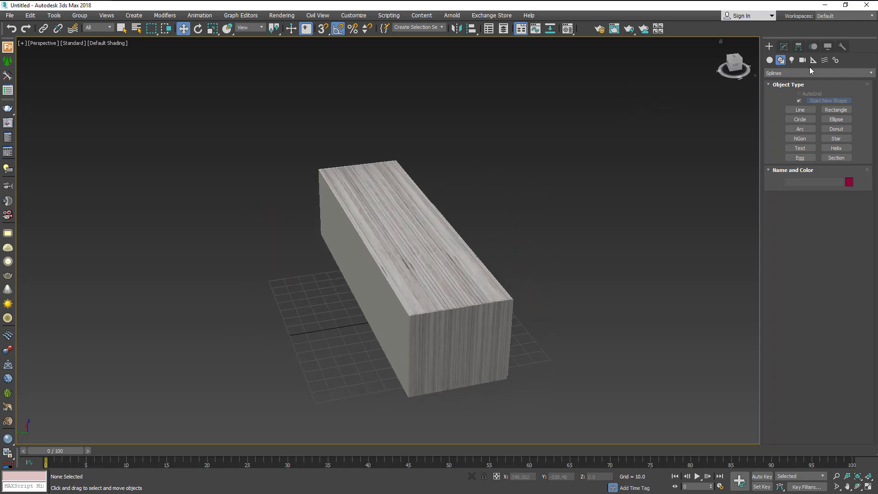
- Draw a standard-primitive box standing on the cabinet top using AutoGrid
left_click(770, 60)
left_click(800, 103)
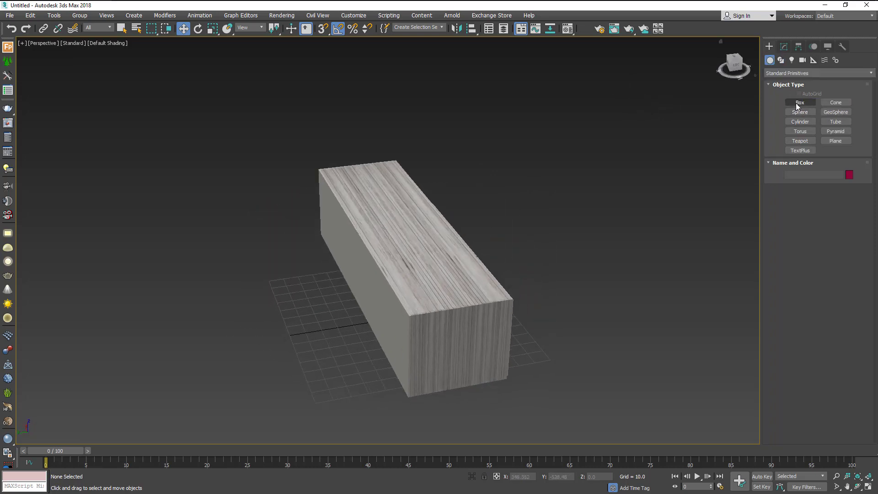
mouse_move(513, 233)
middle_mouse_down("alt")
mouse_move(510, 202)
mouse_move(490, 214)
mouse_move(442, 208)
mouse_move(416, 194)
middle_mouse_up("alt")
scroll(333, 207, "up", 5)
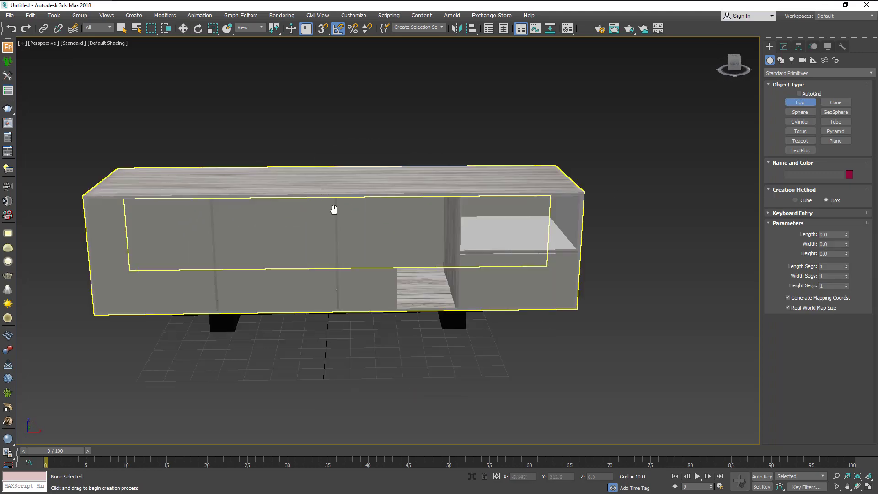
middle_click_drag(334, 208, 357, 237, "alt")
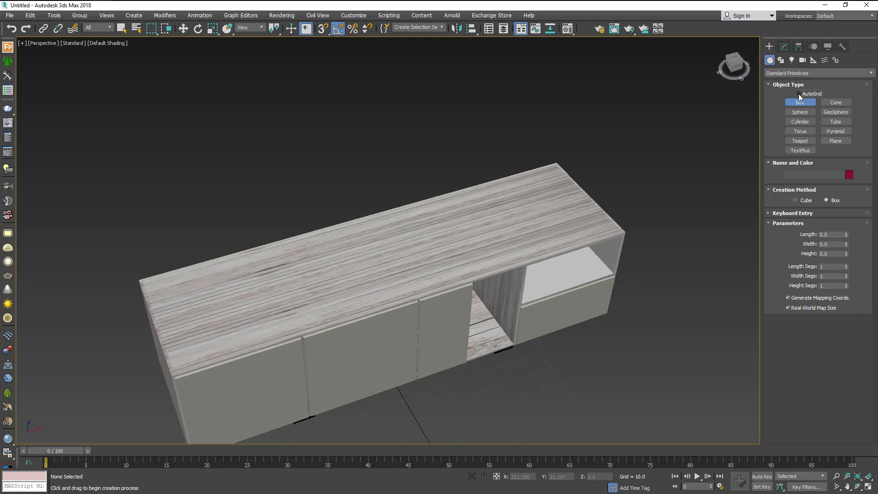
left_click(799, 94)
left_click_drag(257, 281, 322, 265)
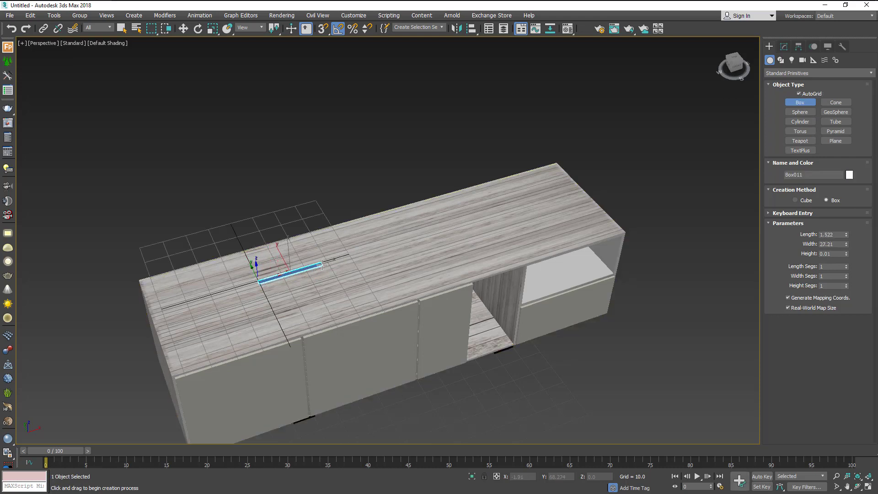
left_click(325, 141)
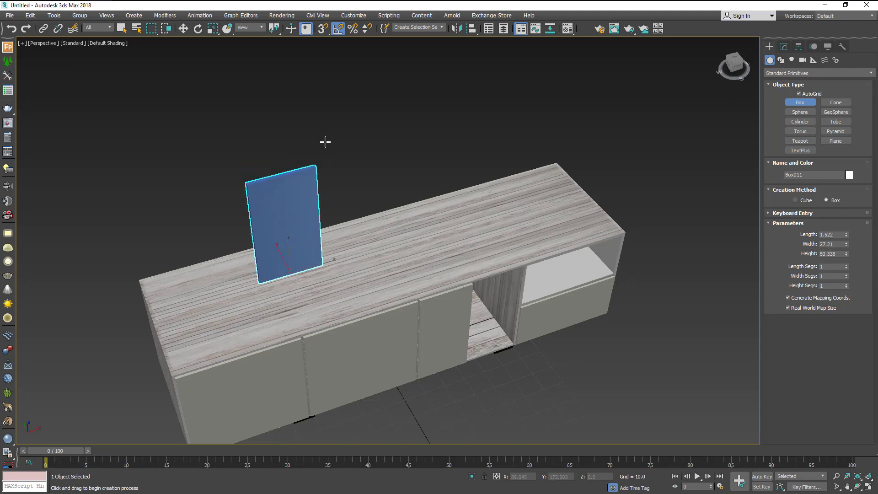
mouse_move(325, 141)
middle_mouse_down("alt")
mouse_move(312, 153)
mouse_move(312, 135)
mouse_move(328, 142)
middle_mouse_up("alt")
scroll(306, 271, "up", 3)
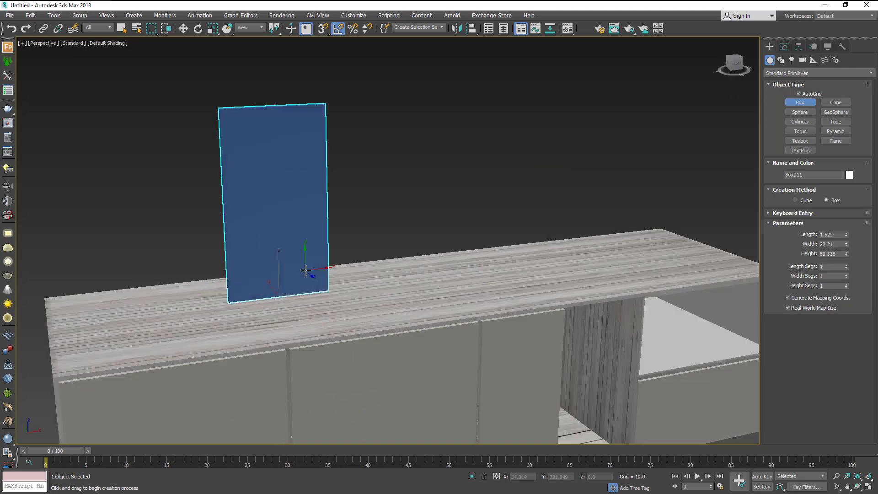
scroll(306, 271, "up", 1)
- Size Box011 to length 2, width 35 and height 50
left_click(784, 46)
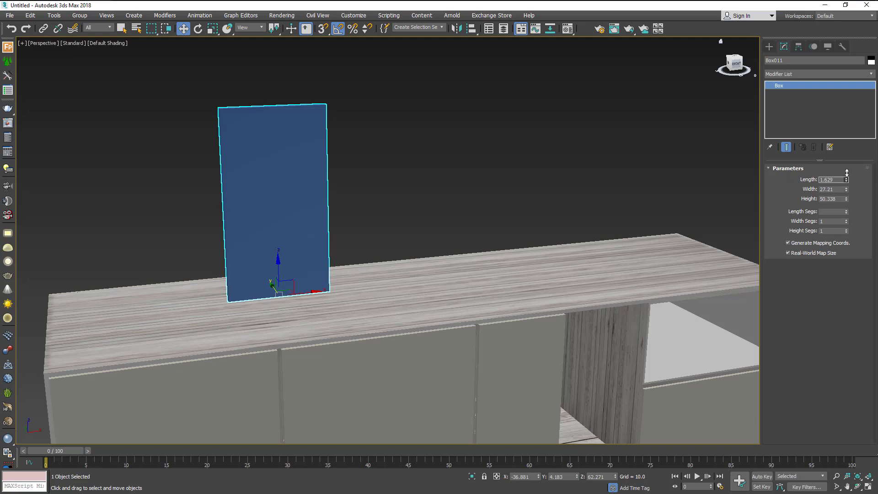
left_click_drag(848, 173, 848, 204)
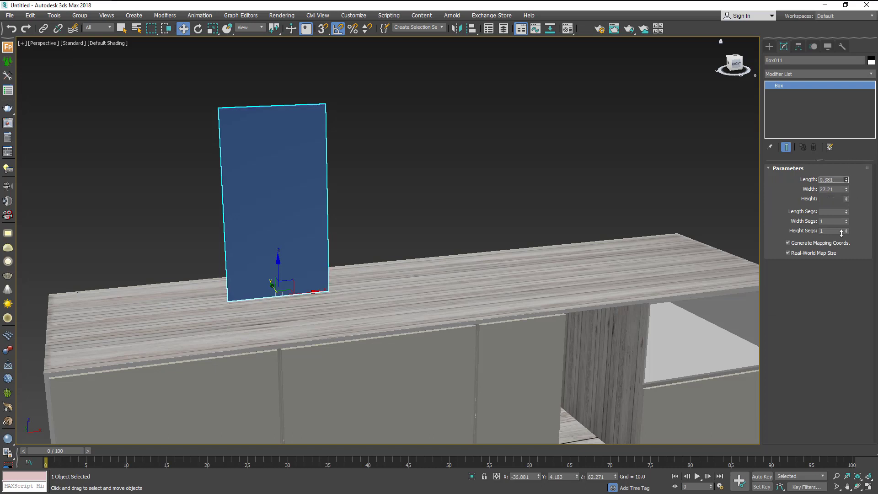
double_click(843, 180)
type("2")
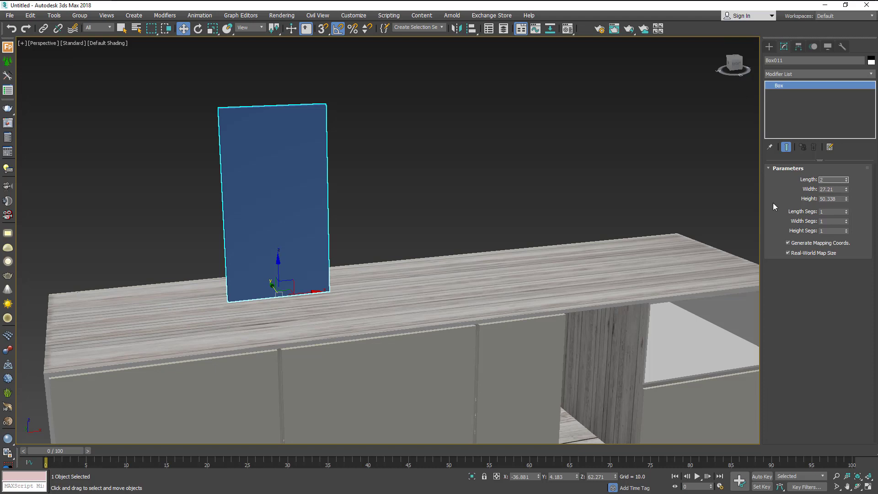
left_click_drag(847, 189, 842, 183)
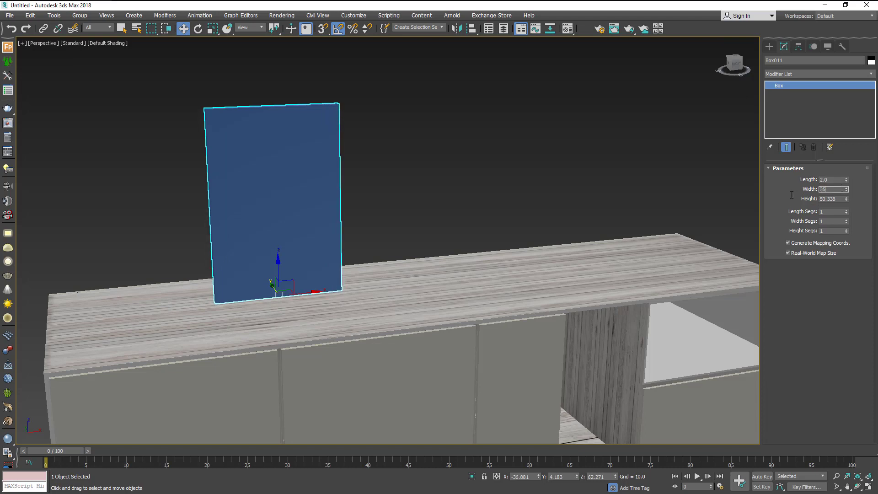
key("Return")
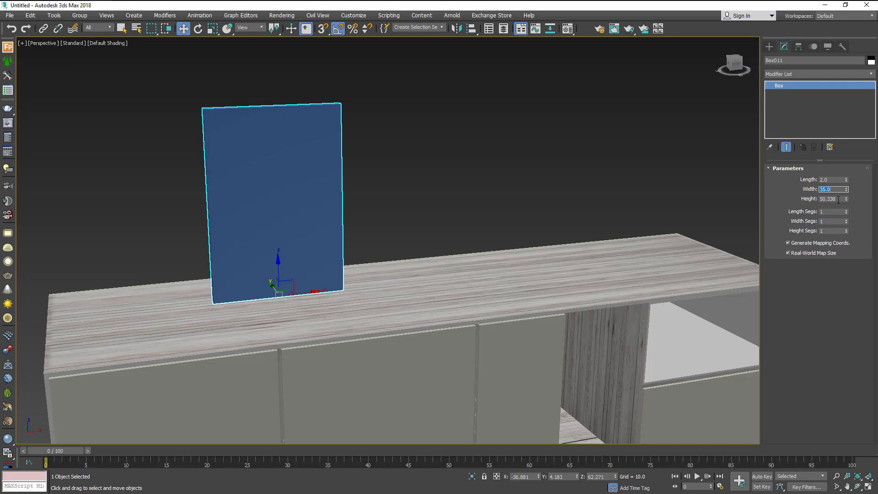
double_click(838, 200)
type("50")
key("Return")
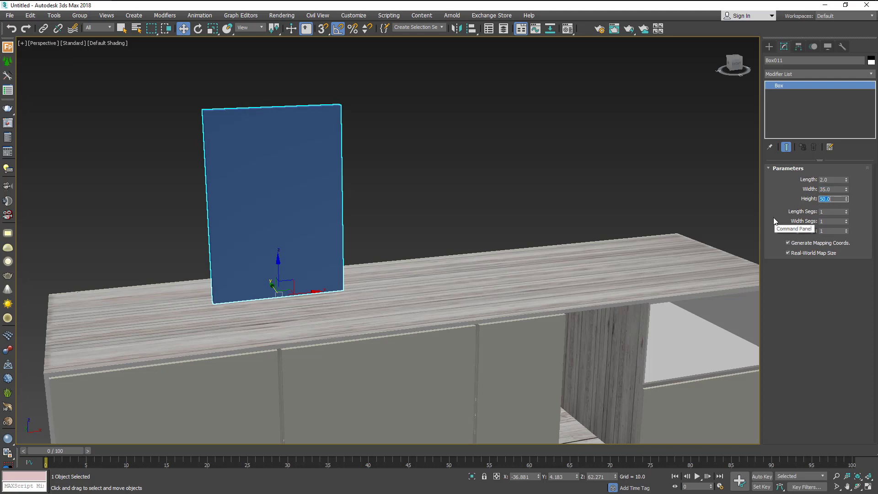
mouse_move(588, 182)
middle_mouse_down("alt")
mouse_move(415, 134)
mouse_move(443, 134)
mouse_move(455, 142)
mouse_move(393, 158)
middle_mouse_up("alt")
- Convert Box011 to an Editable Poly and select its large front polygon
right_click(252, 187)
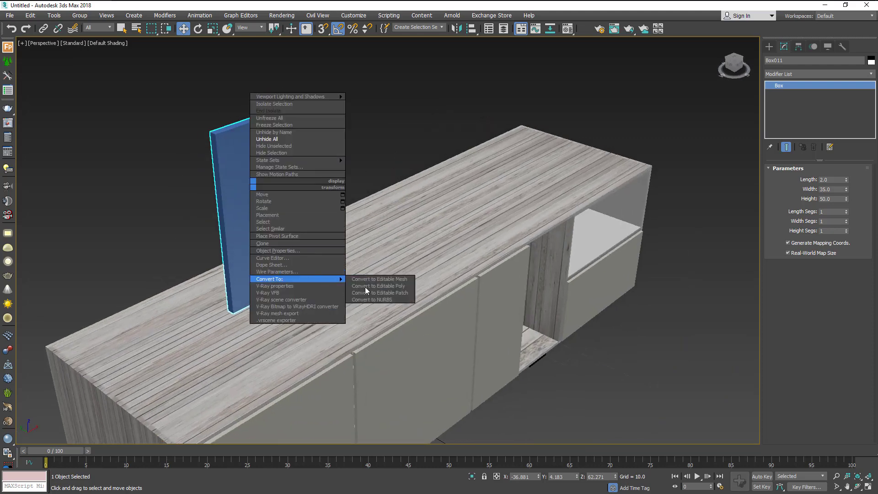
left_click(374, 289)
middle_click_drag(374, 289, 344, 203, "alt")
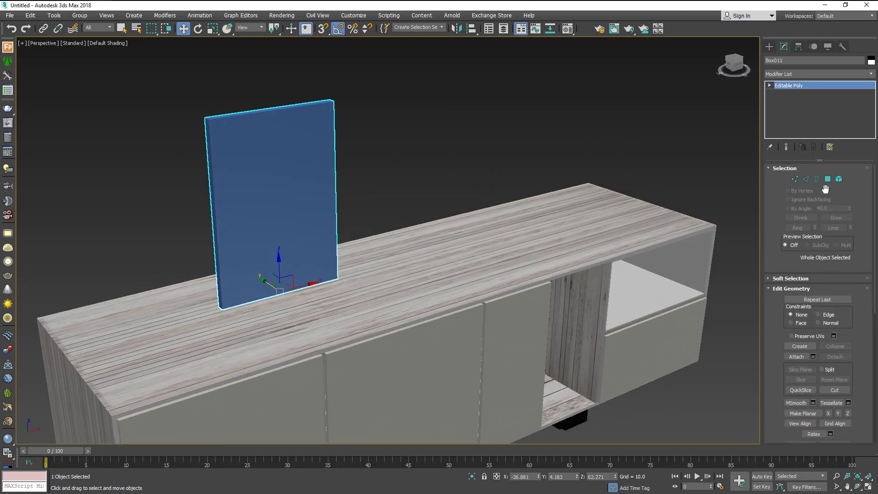
left_click(321, 203)
scroll(307, 213, "up", 4)
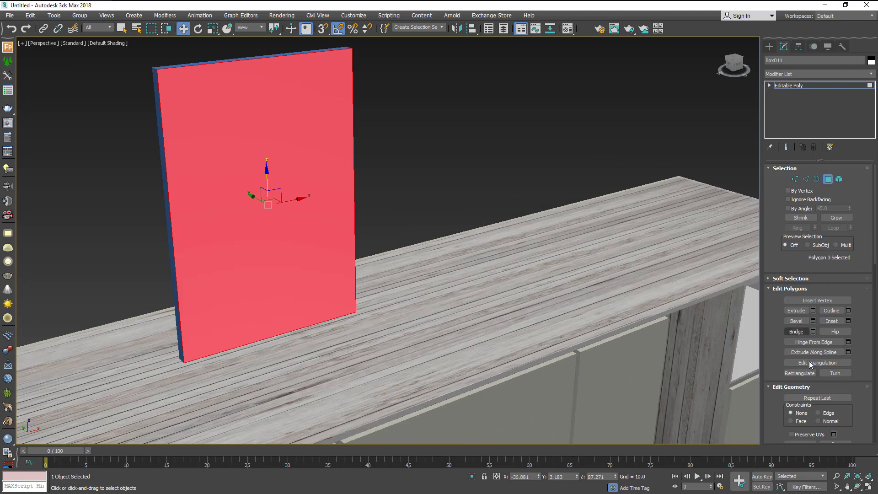
scroll(852, 332, "down", 3)
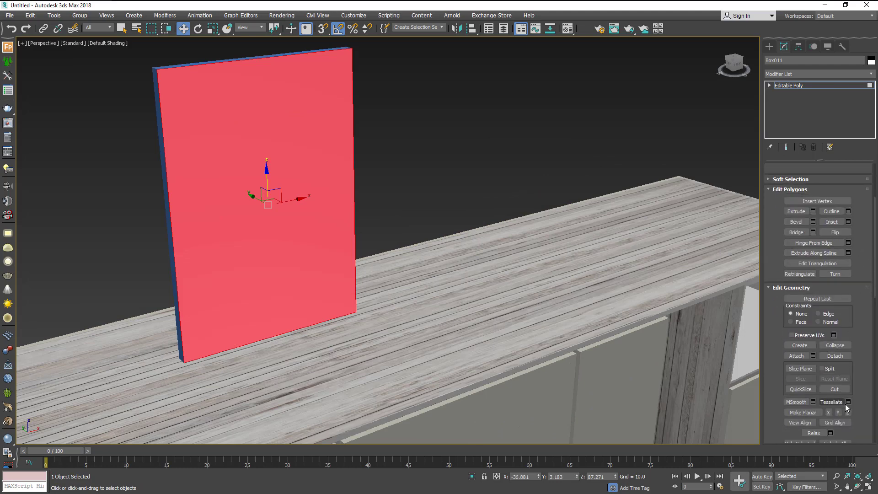
scroll(860, 394, "down", 8)
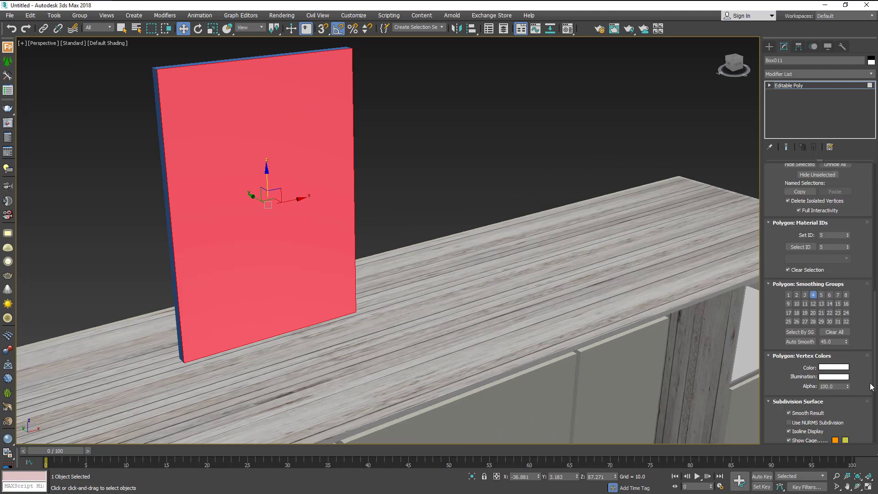
scroll(870, 328, "up", 4)
scroll(867, 297, "up", 2)
scroll(863, 389, "up", 2)
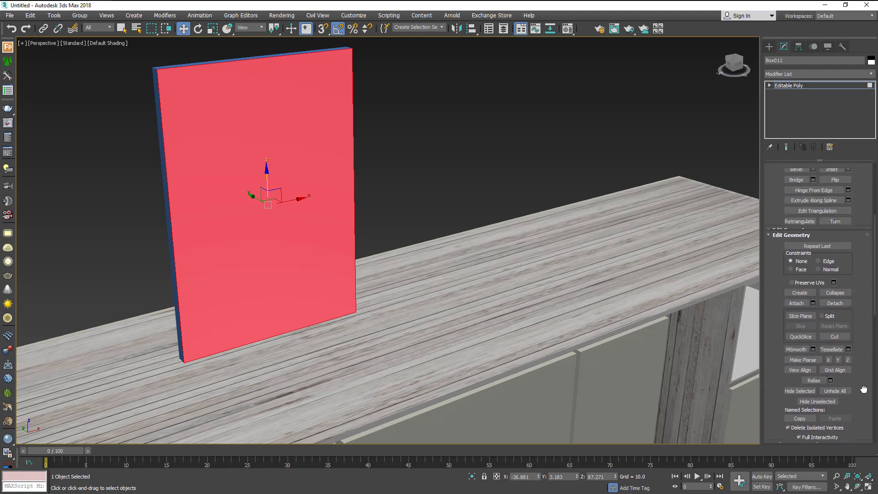
scroll(864, 389, "up", 3)
scroll(864, 286, "up", 1)
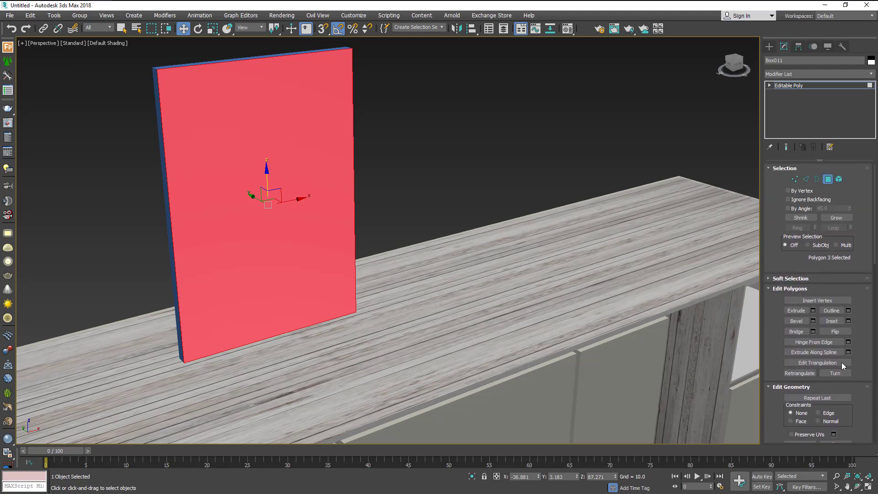
- Inset the front polygon by about 2.4 and turn on edged faces display
left_click(848, 321)
mouse_move(340, 233)
middle_mouse_down("alt")
mouse_move(322, 227)
mouse_move(337, 249)
mouse_move(371, 247)
middle_mouse_up("alt")
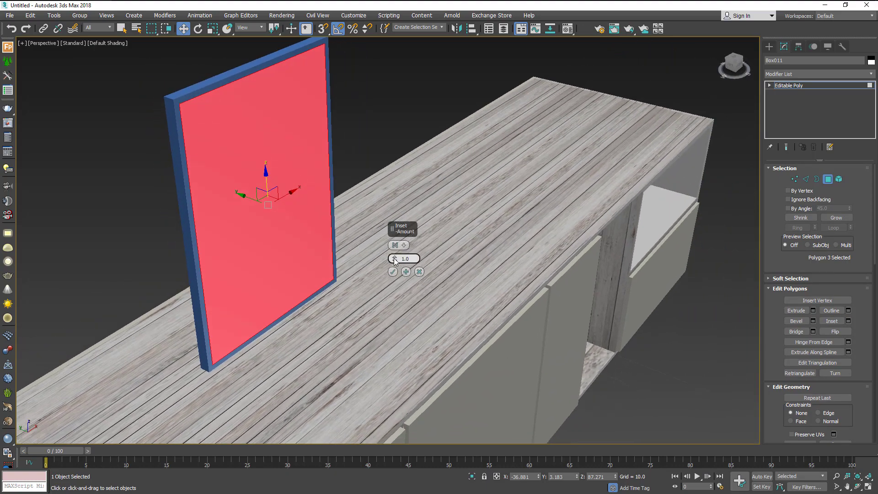
left_click_drag(396, 260, 396, 256)
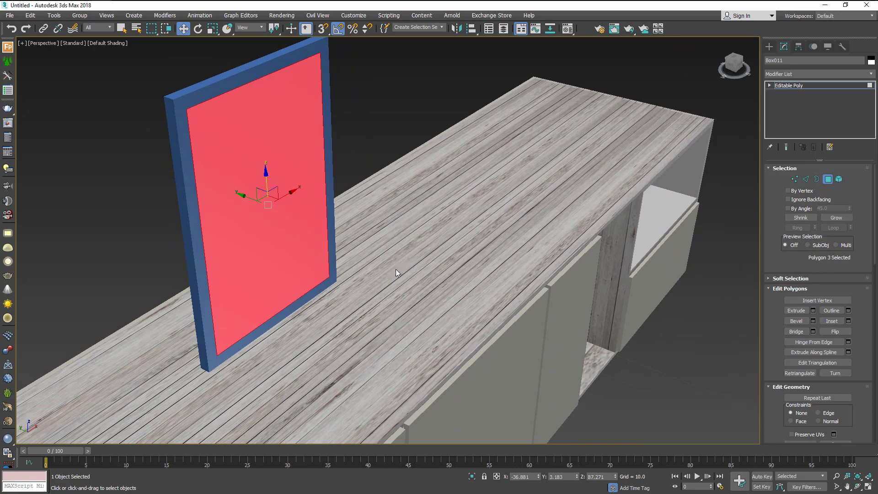
key("F4")
middle_click_drag(393, 269, 368, 254, "alt")
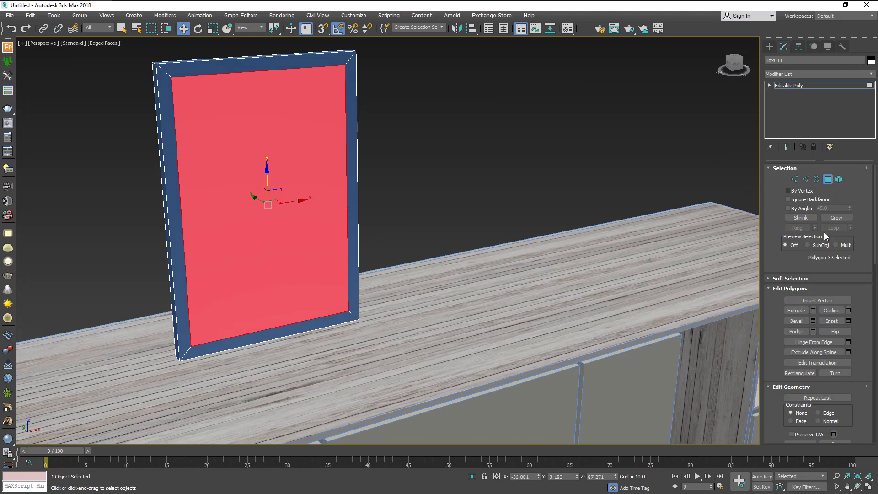
- Extrude the centre face back by -0.814, inset it again, then deselect the frame
left_click(813, 311)
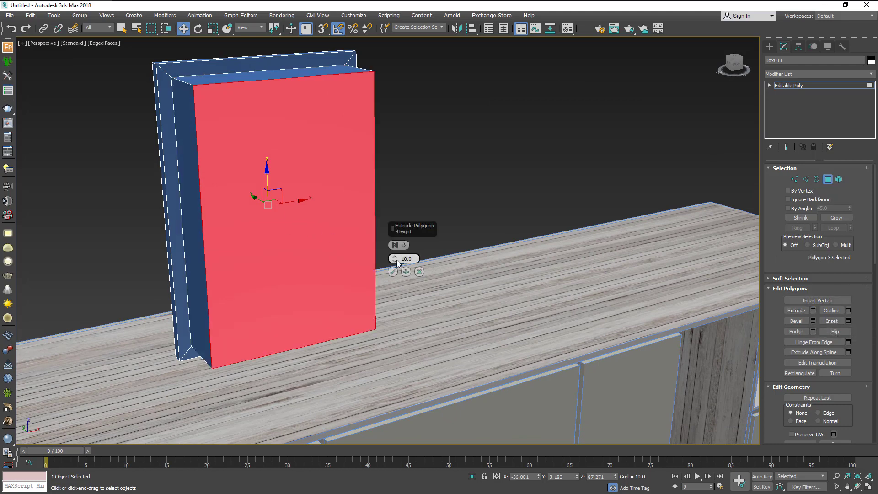
left_click_drag(397, 259, 406, 309)
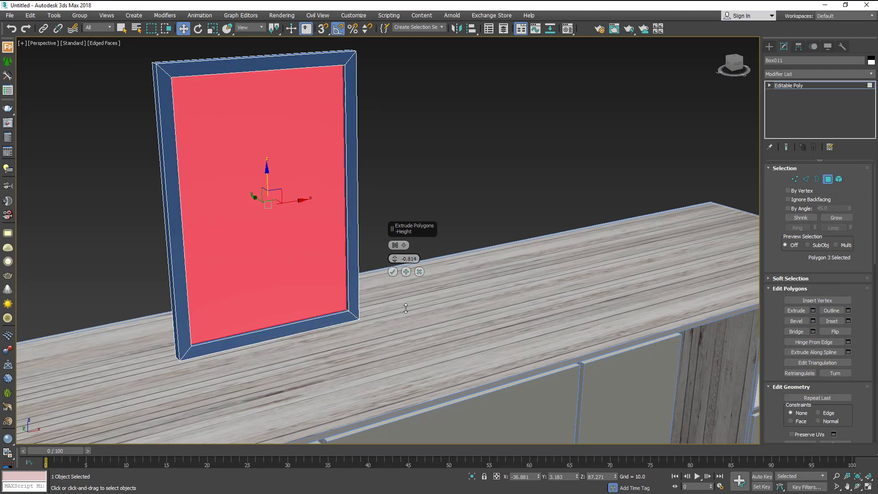
left_click(393, 272)
left_click(849, 322)
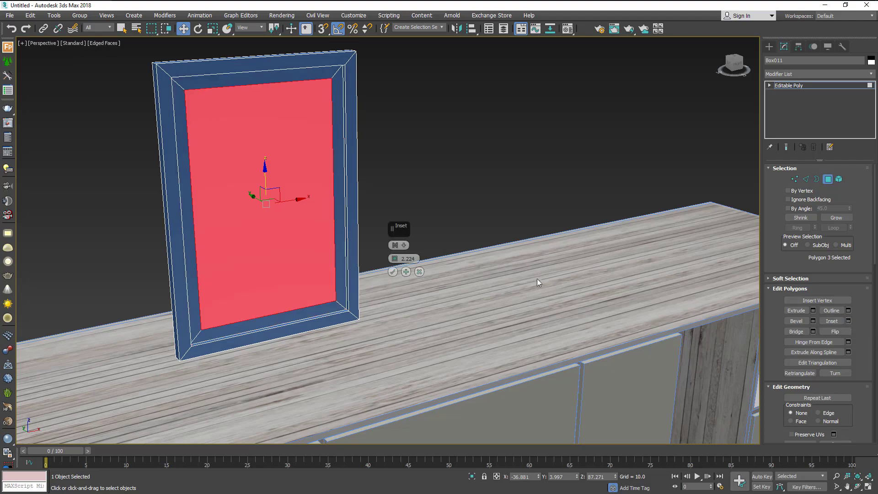
mouse_move(537, 279)
middle_mouse_down("alt")
mouse_move(464, 252)
mouse_move(449, 273)
mouse_move(400, 274)
mouse_move(452, 257)
mouse_move(466, 275)
mouse_move(471, 265)
mouse_move(452, 258)
mouse_move(361, 274)
mouse_move(441, 238)
middle_mouse_up("alt")
left_click(393, 272)
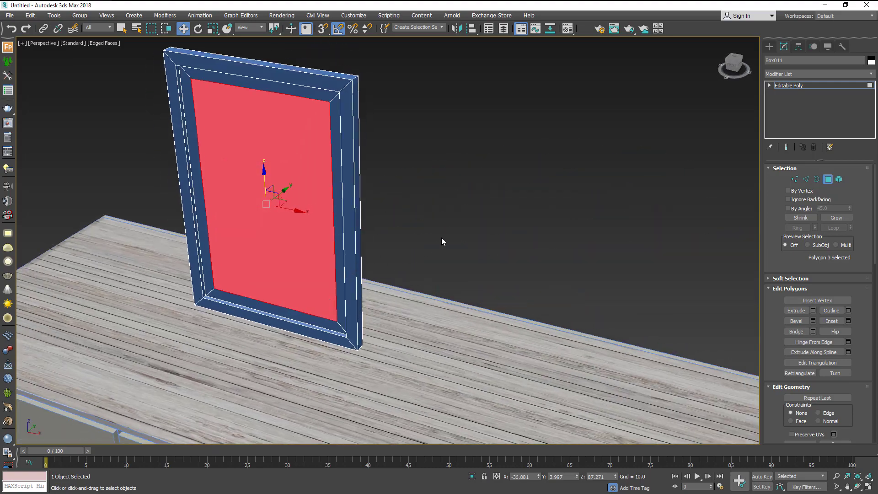
left_click(441, 237)
left_click(829, 183)
left_click(406, 205)
mouse_move(406, 206)
middle_mouse_down("alt")
mouse_move(380, 200)
mouse_move(351, 313)
middle_mouse_up("alt")
- Copy the frame to the right and move its top and right vertices to make it taller and wider
left_click(345, 282)
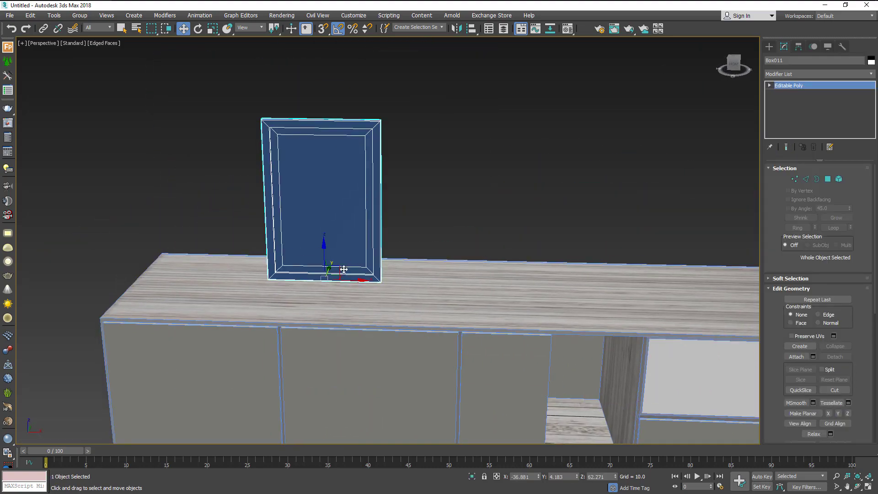
left_click_drag(345, 282, 465, 281, "shift")
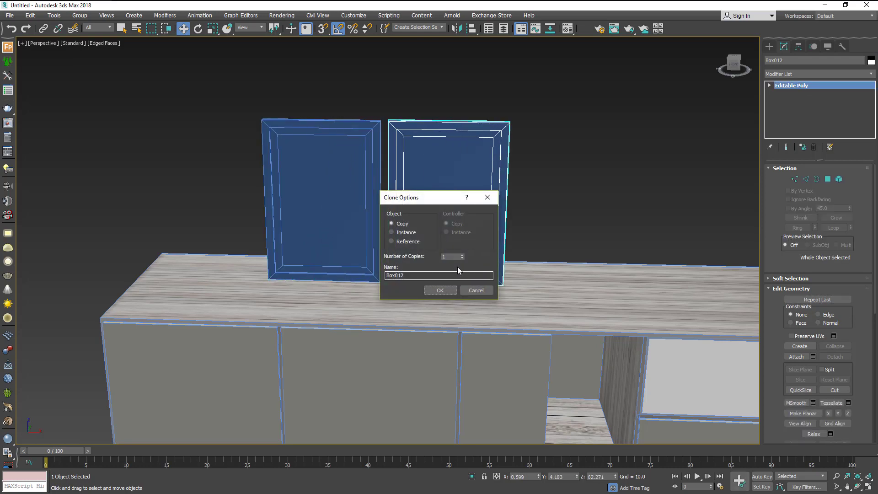
left_click(445, 291)
left_click(795, 179)
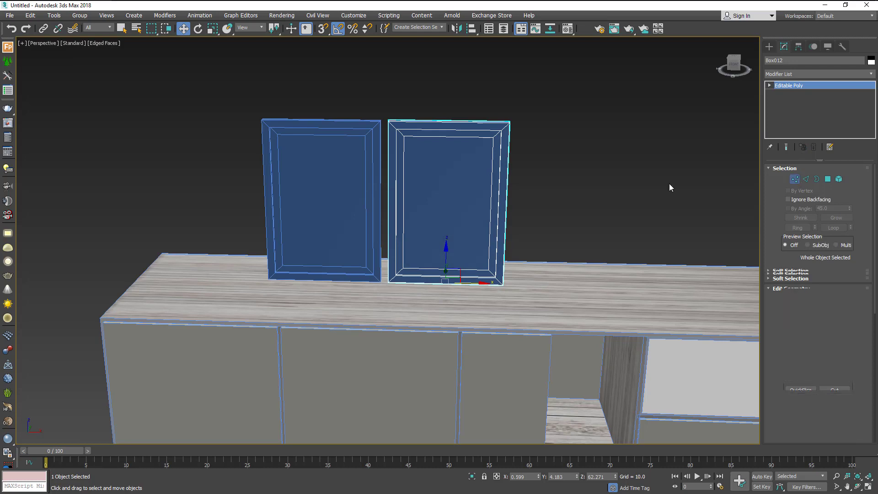
left_click_drag(540, 176, 539, 175)
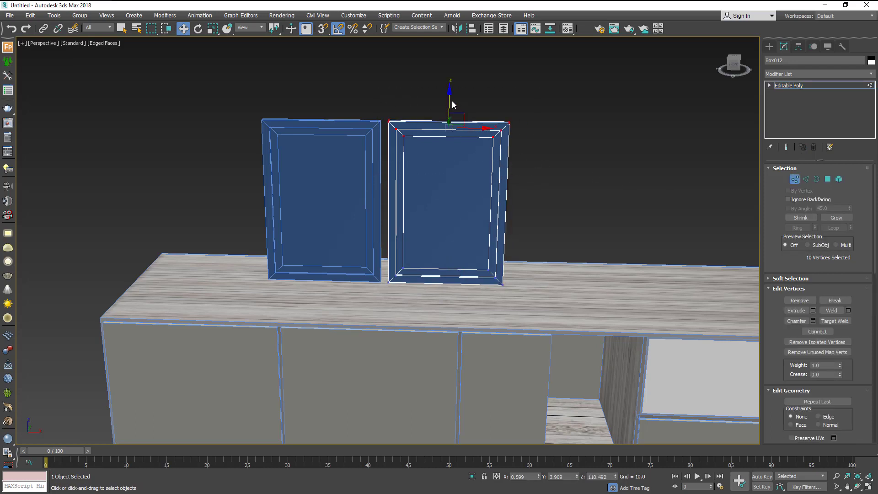
left_click_drag(452, 104, 465, 77)
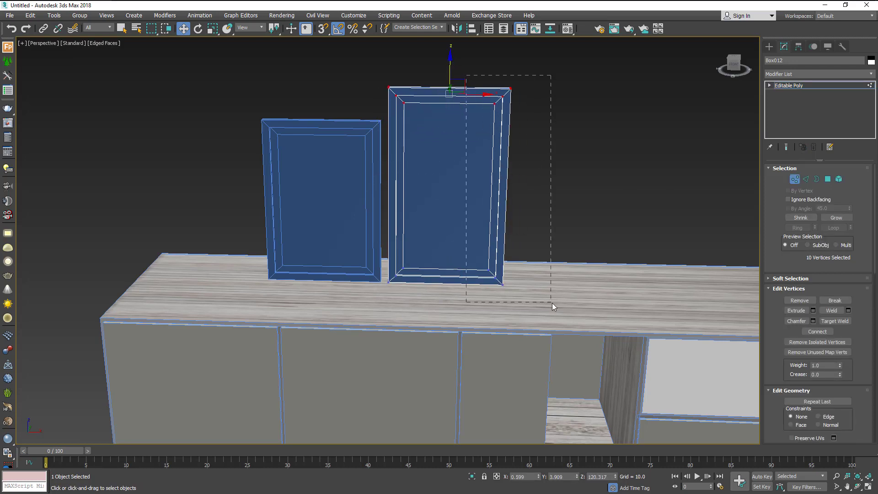
left_click_drag(553, 303, 552, 302)
left_click_drag(525, 190, 558, 191)
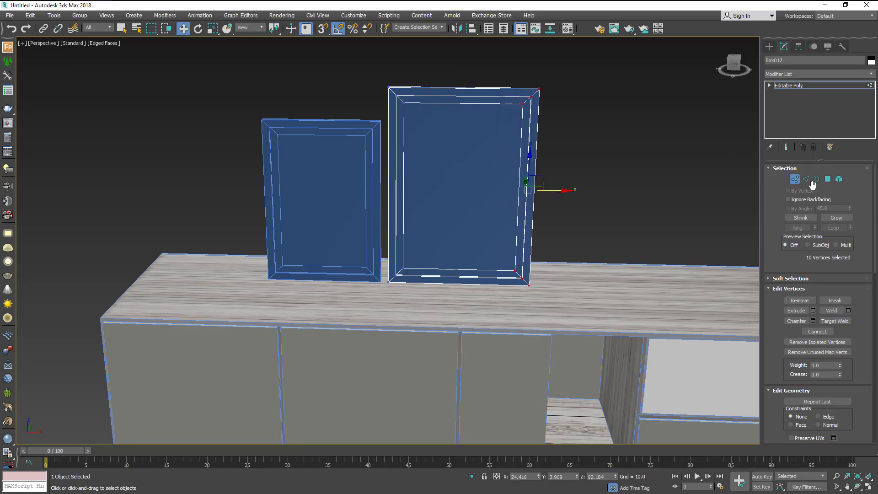
- Exit vertex editing, then Shift-drag the left frame rightward to start a third copy
left_click(797, 183)
left_click(619, 175)
middle_click_drag(619, 175, 533, 169)
left_click(328, 216)
left_click_drag(329, 311, 558, 309, "shift")
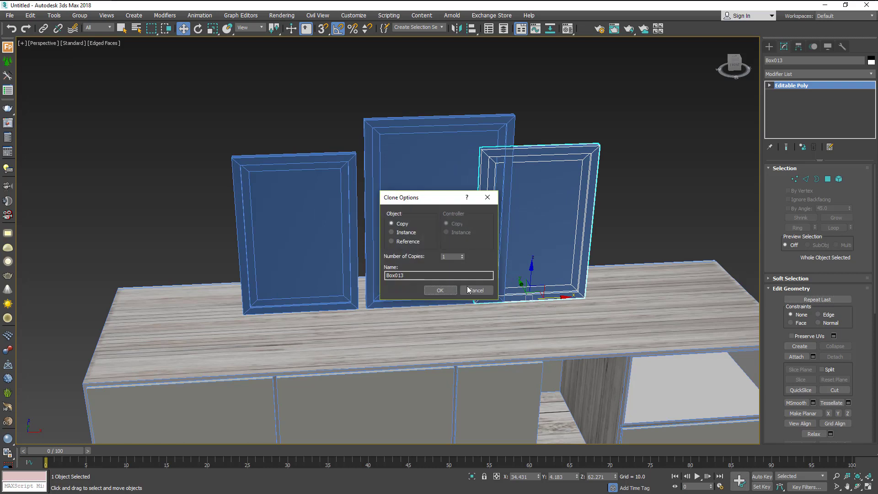
- Confirm the third copy and move its top vertices down and right vertices left to shrink it
left_click(442, 292)
left_click(795, 179)
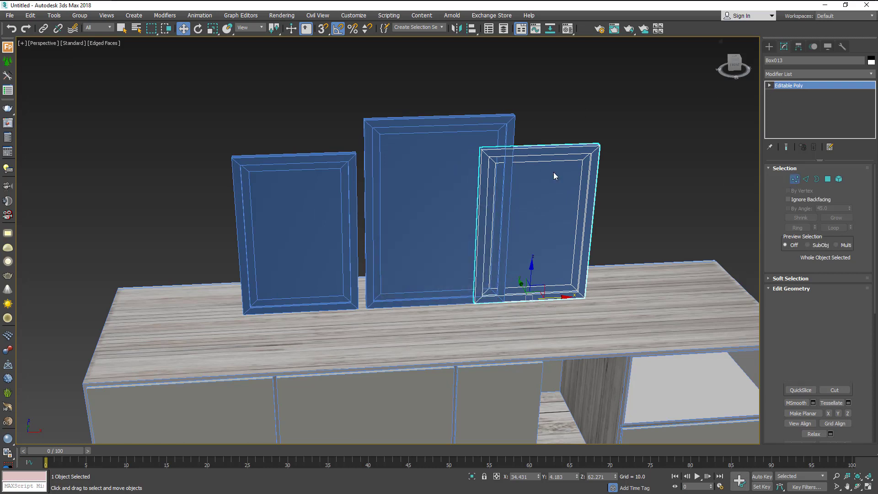
left_click_drag(432, 126, 608, 175)
left_click_drag(540, 126, 559, 160)
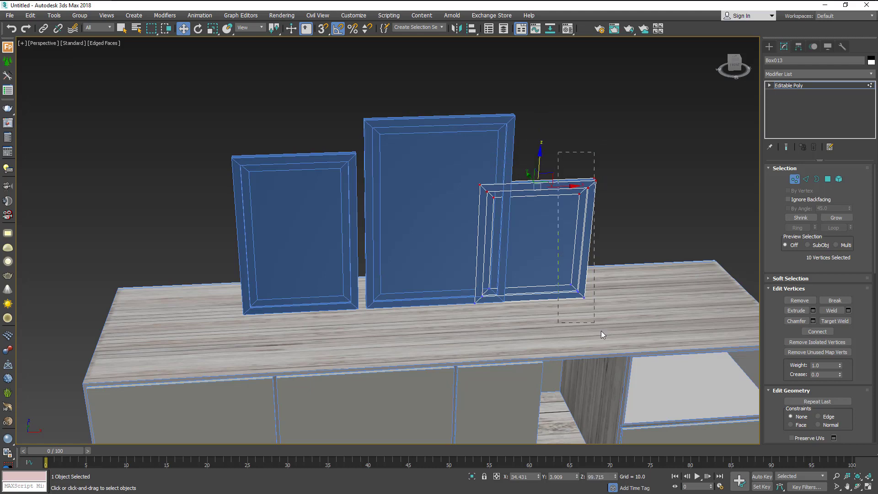
left_click_drag(601, 334, 620, 334)
left_click_drag(604, 238, 587, 240)
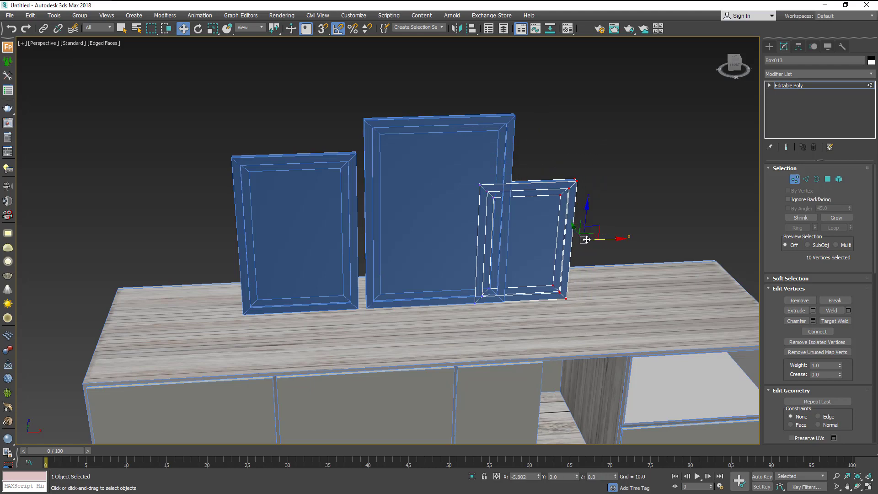
- Place the small frame right of the tall frame on the cabinet top
middle_click_drag(587, 239, 675, 198, "alt")
left_click(795, 179)
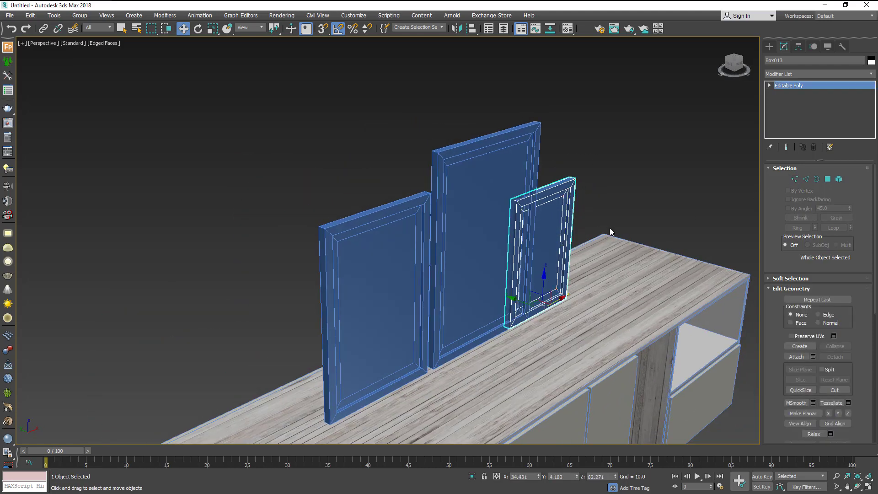
left_click_drag(516, 302, 527, 303)
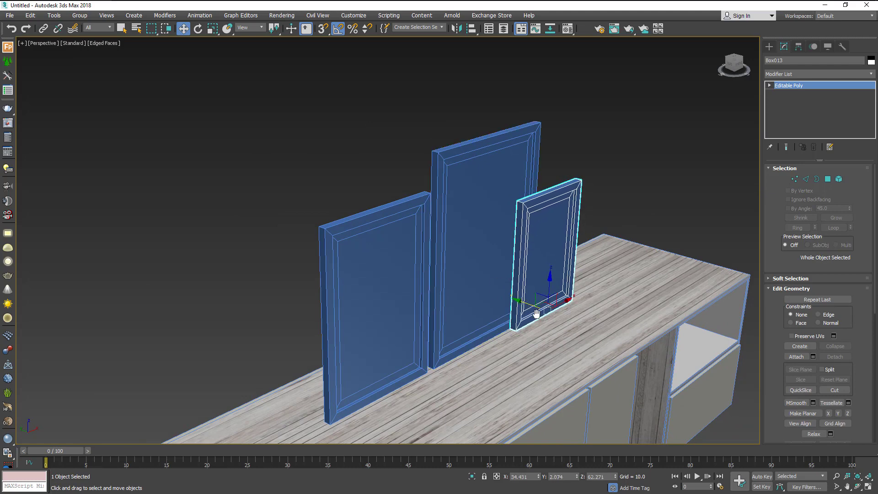
middle_click_drag(537, 314, 579, 305)
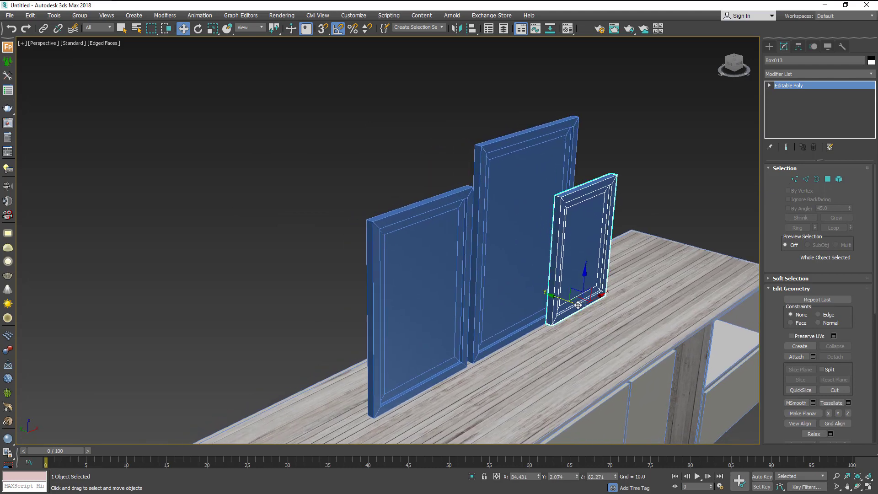
- Isolate the small frame and view its vertices edge-on in wireframe
left_click(472, 479)
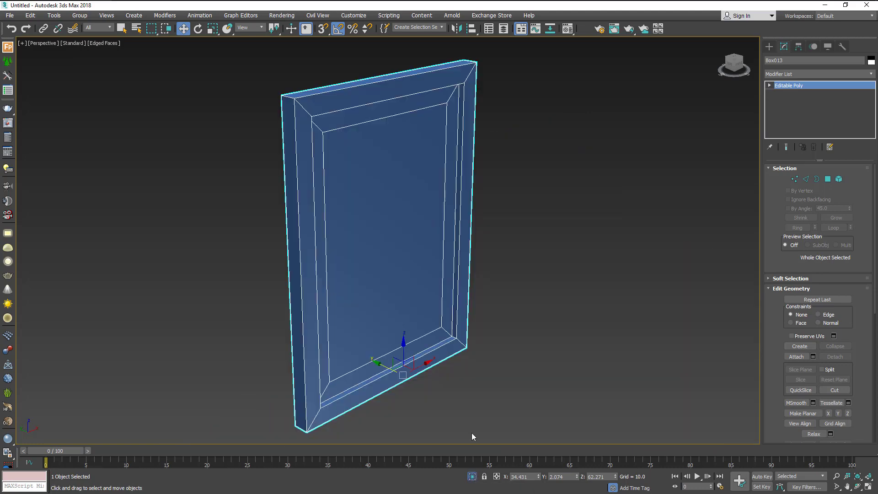
middle_click_drag(471, 433, 498, 381, "alt")
left_click(795, 179)
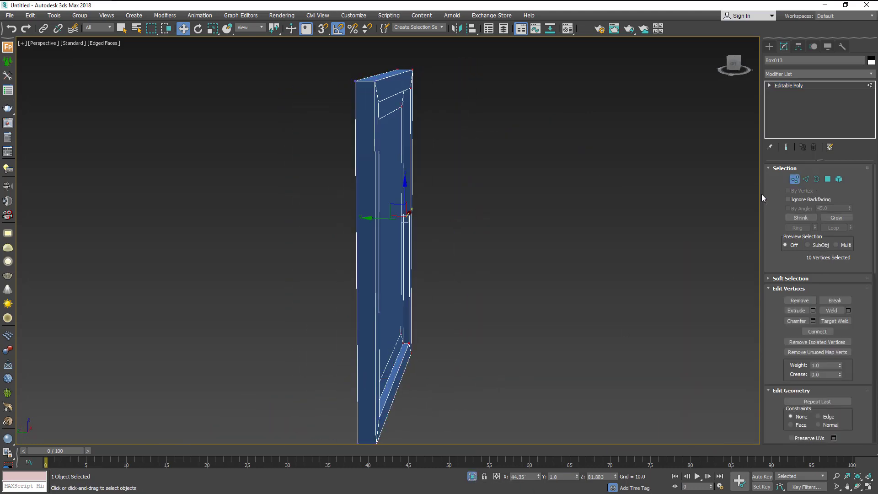
scroll(449, 230, "down", 3)
middle_click_drag(448, 230, 459, 220, "alt")
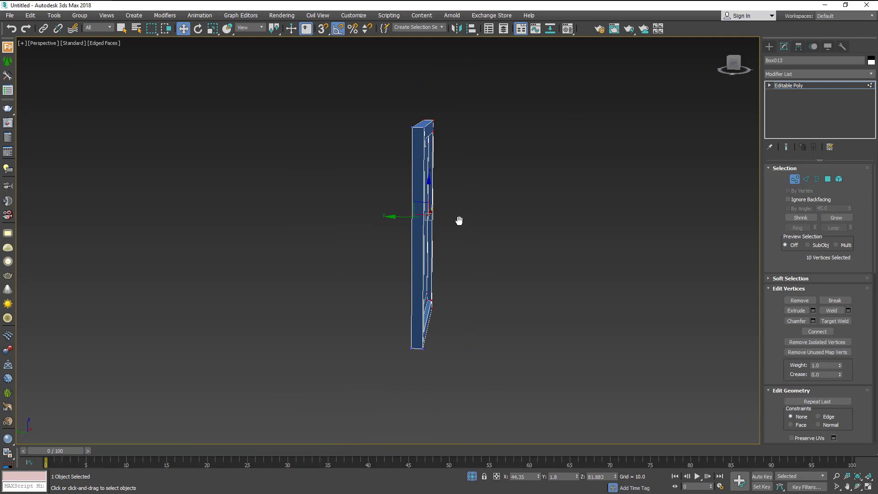
key("F3")
middle_click_drag(453, 258, 460, 240, "alt")
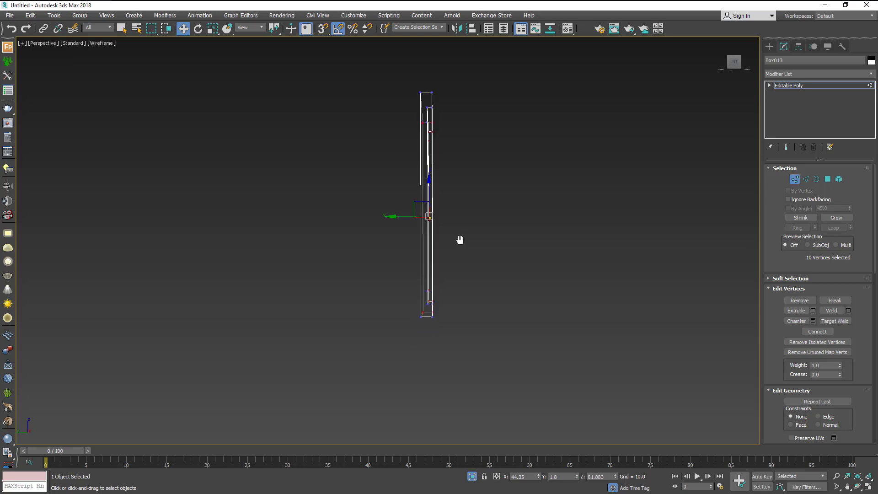
- Move the frame's face vertices along Y to make it slimmer front to back
left_click_drag(414, 334, 430, 356)
mouse_move(430, 356)
middle_mouse_down("alt")
mouse_move(349, 374)
mouse_move(250, 369)
mouse_move(445, 261)
mouse_move(467, 265)
middle_mouse_up("alt")
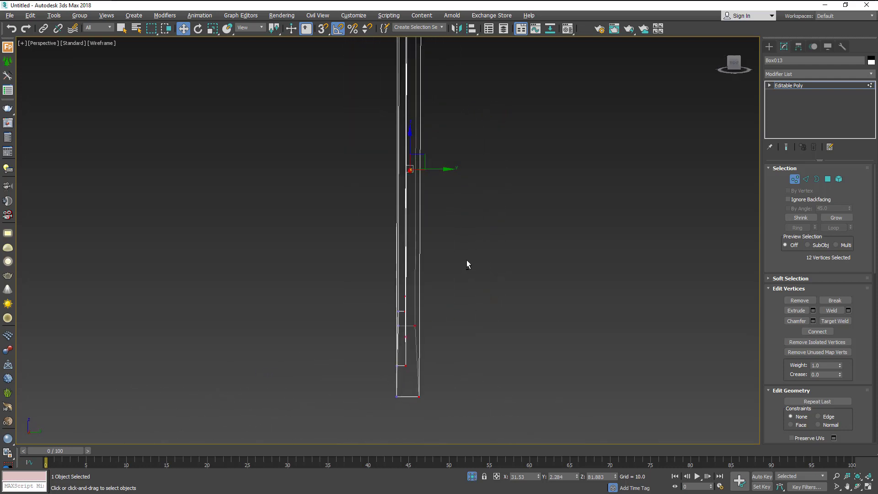
left_click_drag(443, 170, 440, 172)
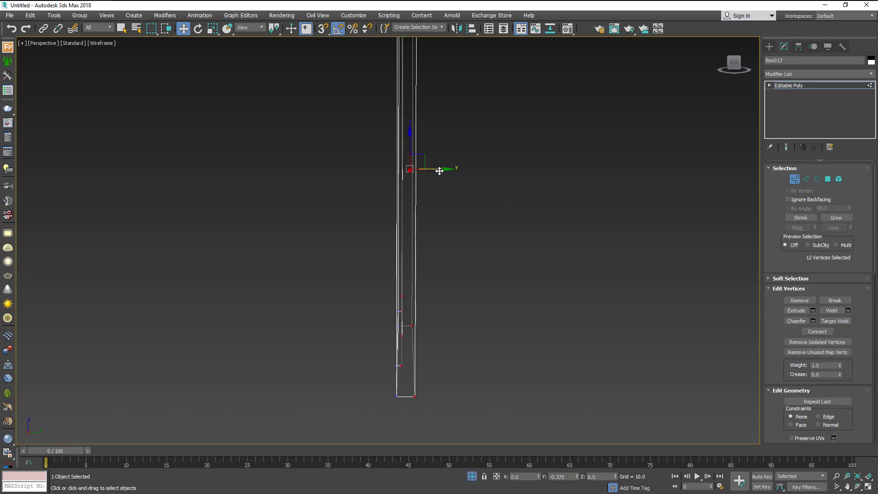
middle_click_drag(447, 227, 438, 251)
scroll(437, 252, "down", 2)
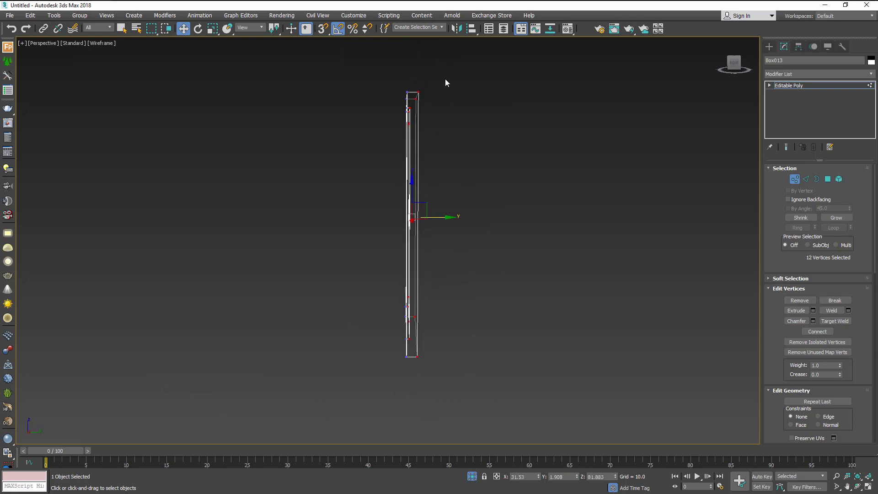
left_click_drag(413, 371, 414, 374)
left_click_drag(447, 219, 443, 219)
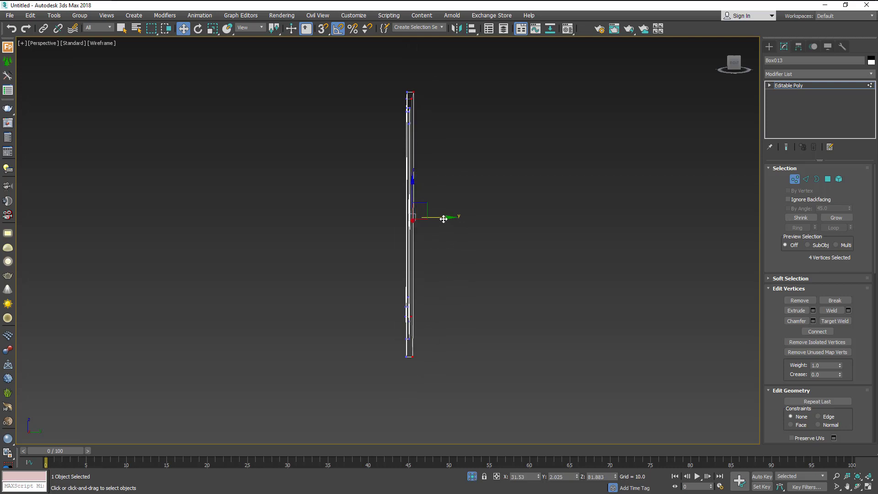
- Exit isolation, clear the vertex selection and return to shaded view
mouse_move(447, 218)
middle_mouse_down("alt")
mouse_move(487, 240)
mouse_move(538, 298)
middle_mouse_up("alt")
left_click(473, 477)
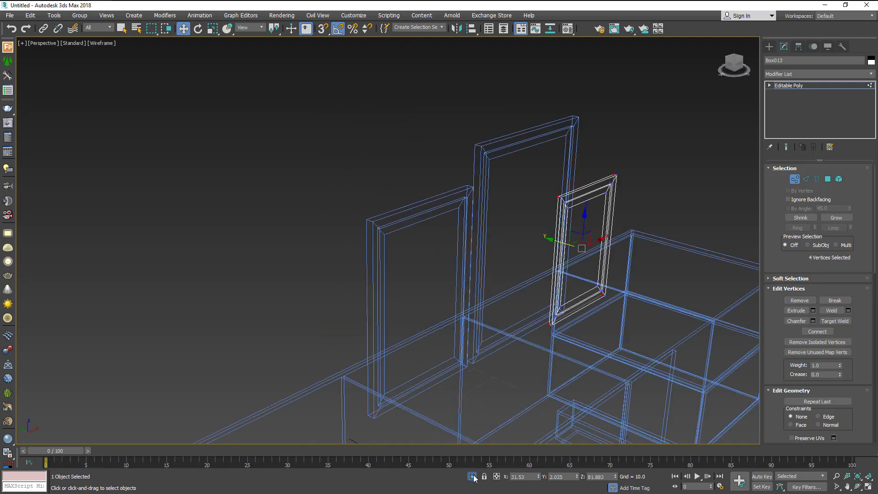
left_click(353, 181)
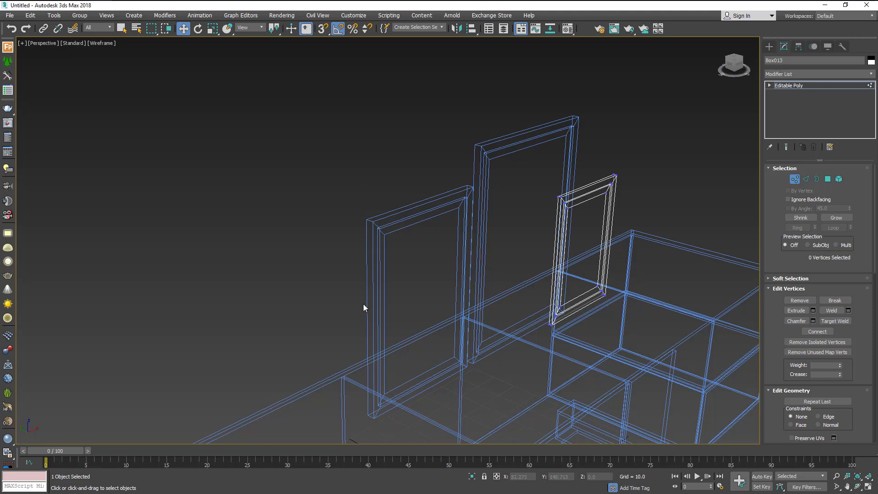
key("F3")
middle_click_drag(296, 254, 311, 268)
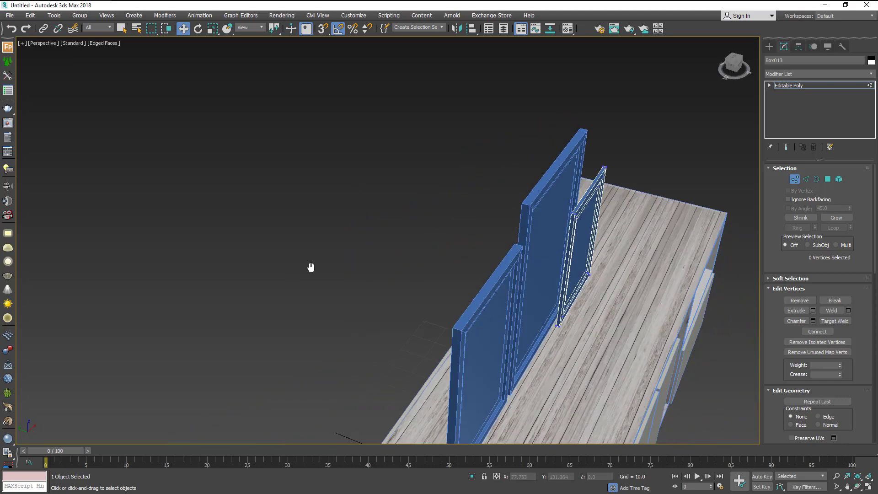
- Move the left picture frame (Box011) along X, closer to the tall middle frame
left_click(797, 182)
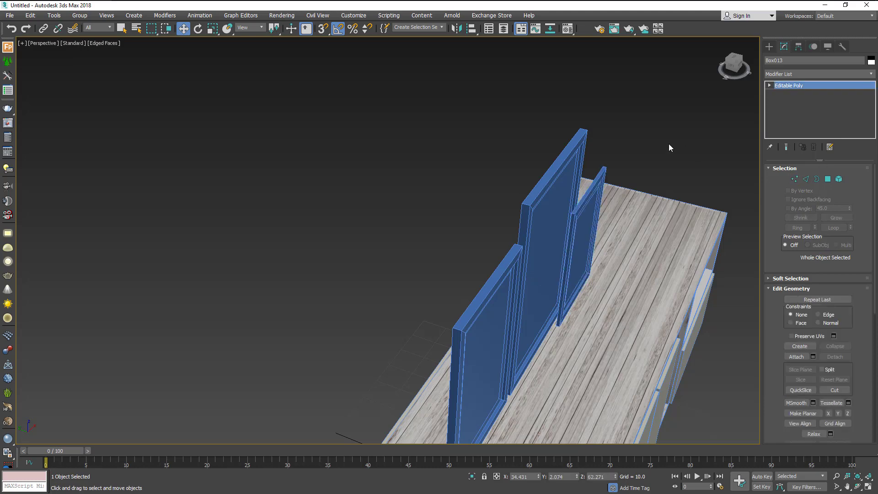
left_click(669, 143)
middle_click_drag(620, 218, 605, 218, "alt")
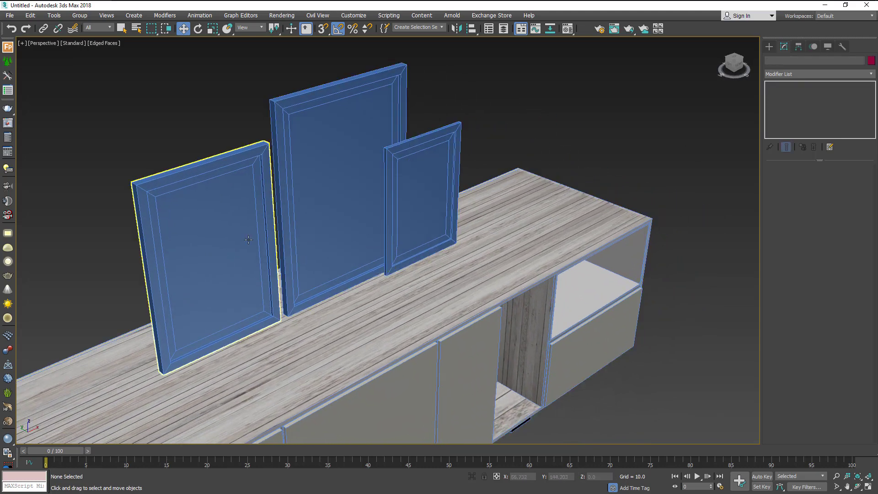
left_click(249, 238)
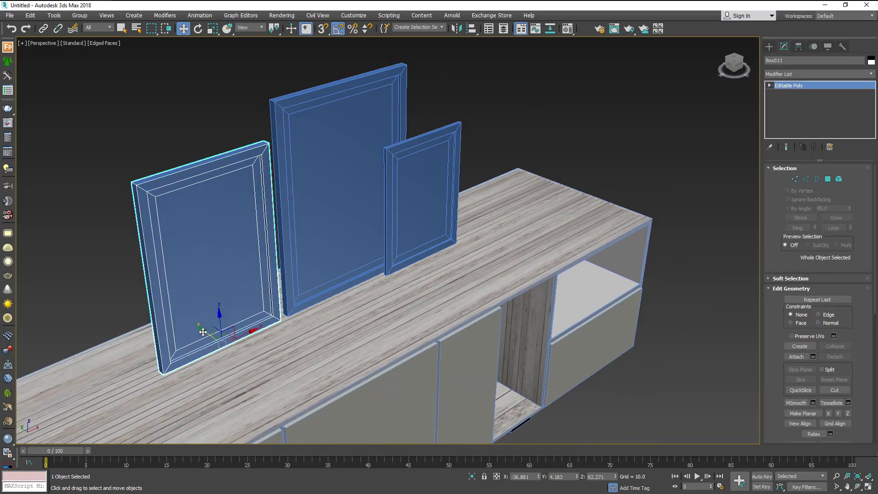
left_click_drag(205, 331, 237, 330)
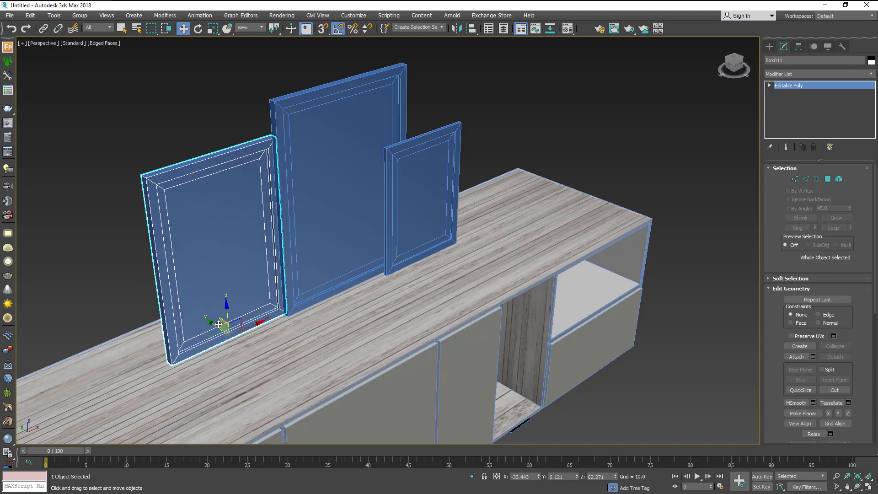
left_click_drag(219, 324, 209, 311)
left_click(135, 243)
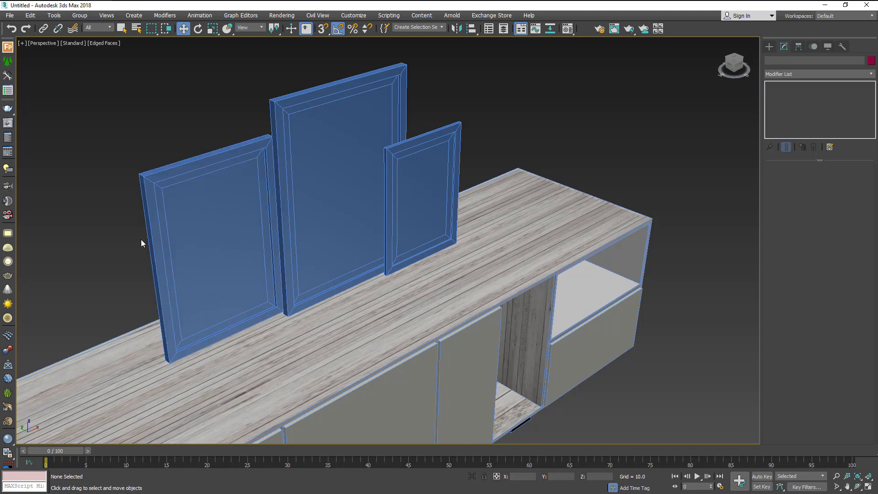
- Orbit, zoom and pan to view the whole cabinet with its three frames
mouse_move(380, 296)
middle_mouse_down("alt")
mouse_move(373, 293)
mouse_move(388, 245)
mouse_move(511, 307)
middle_mouse_up("alt")
scroll(465, 292, "down", 5)
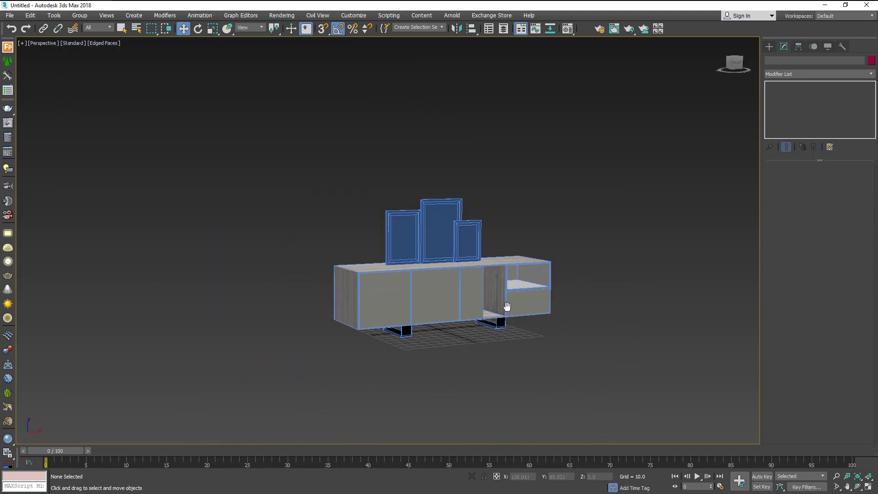
scroll(521, 265, "up", 5)
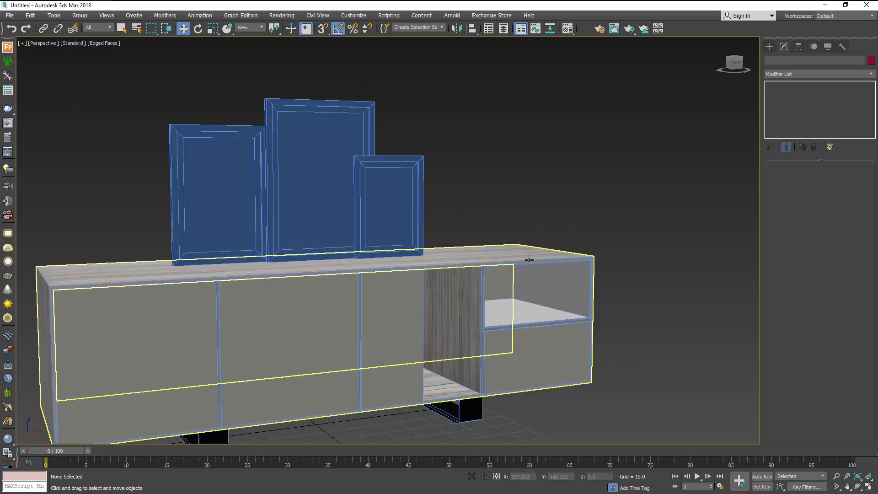
middle_click_drag(525, 229, 581, 176)
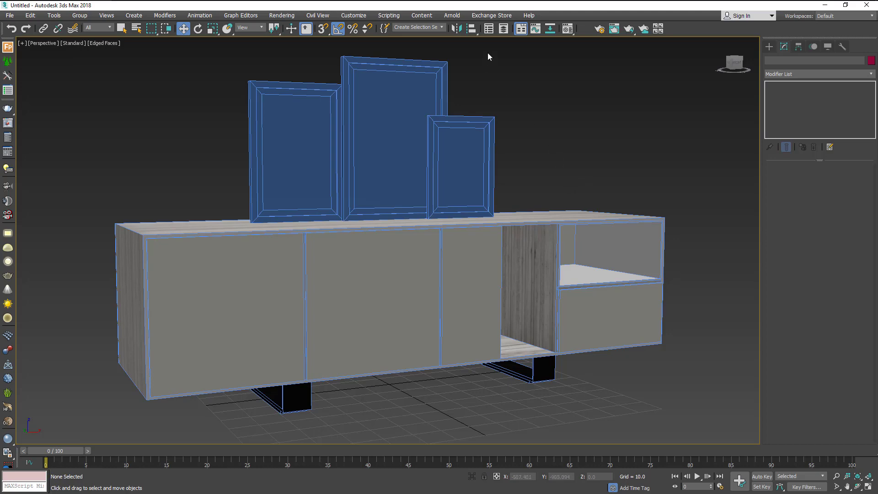
- Select the left, middle and right picture frames together
key("ctrl+z")
scroll(462, 122, "up", 3)
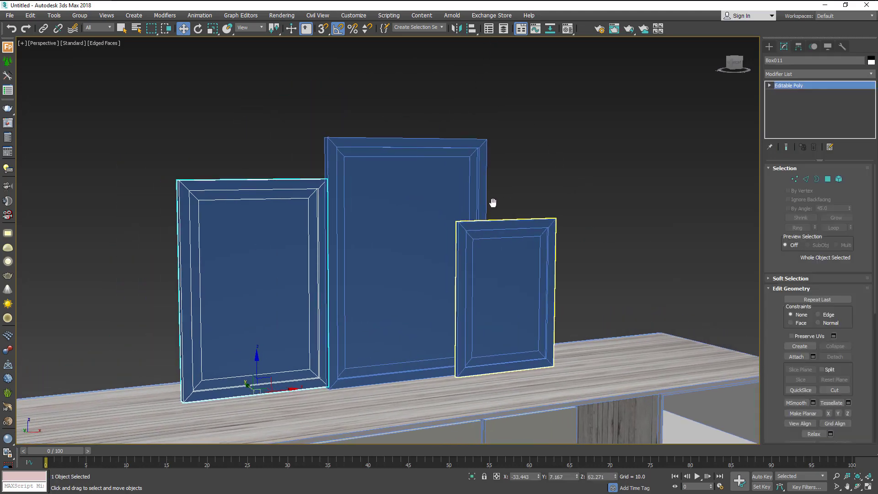
mouse_move(457, 191)
middle_mouse_down()
mouse_move(486, 204)
mouse_move(484, 217)
middle_mouse_up()
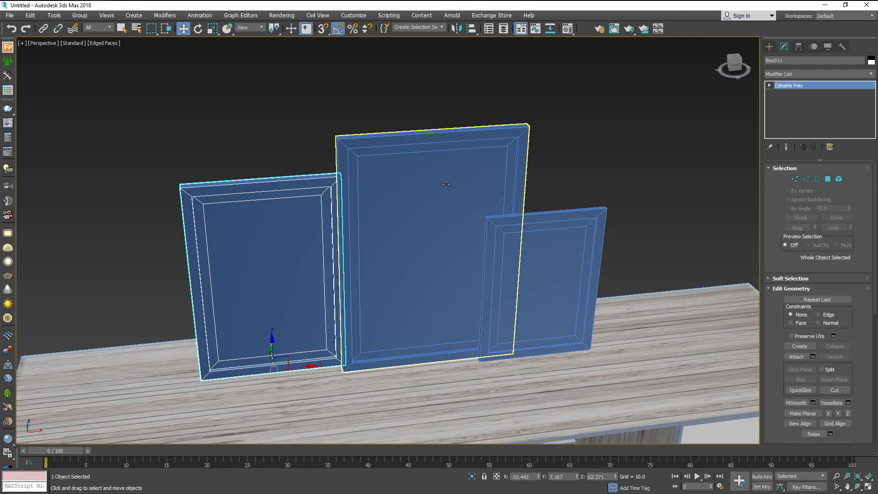
left_click(446, 185, "ctrl")
left_click(540, 225, "ctrl")
- Make material slot 05 a VRayMtl with near-black diffuse (RGB 8) and assign it to the frames
left_click(566, 30)
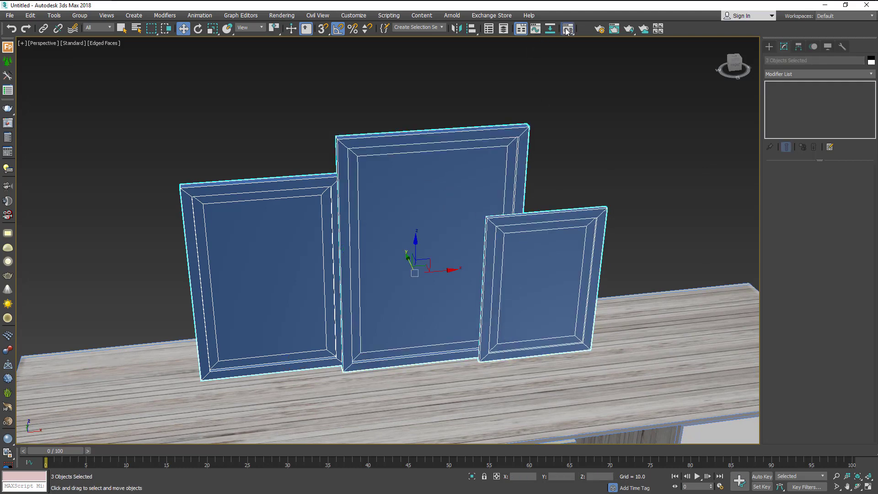
left_click(136, 118)
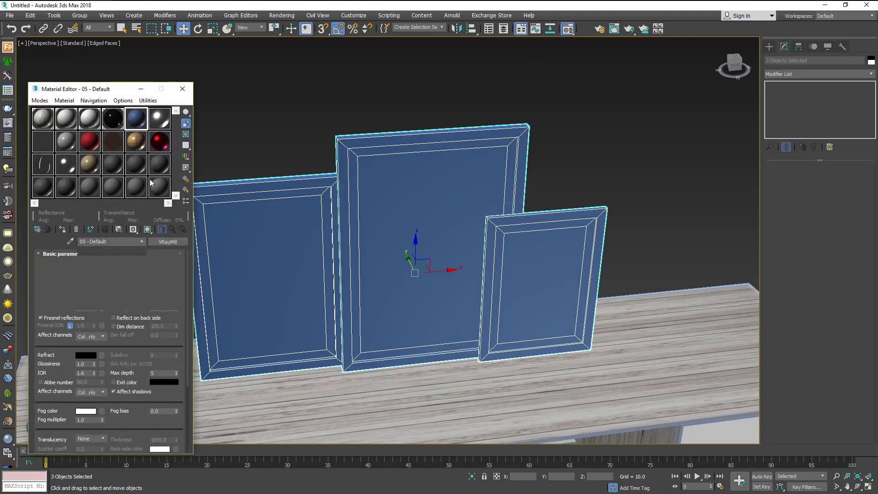
left_click(167, 241)
double_click(377, 348)
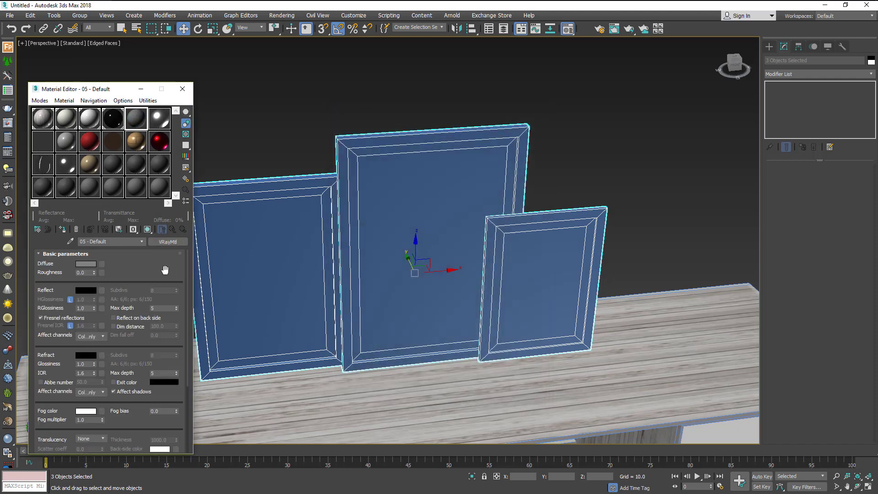
left_click(86, 264)
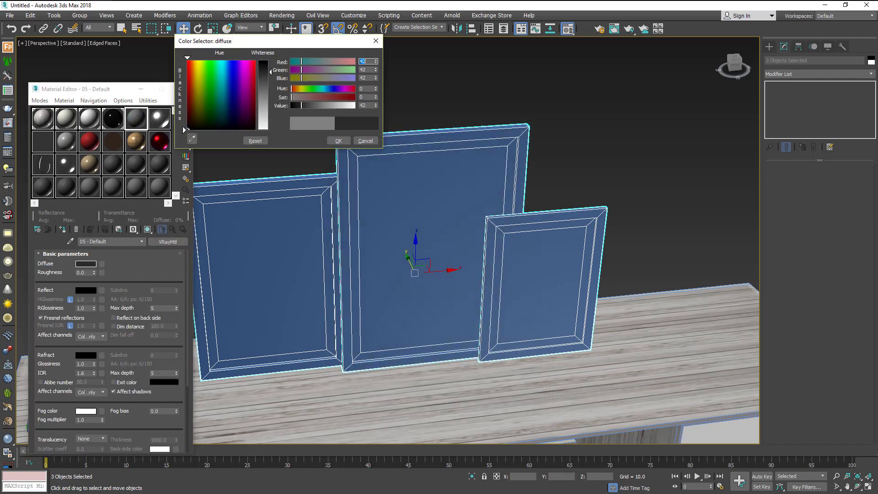
left_click_drag(269, 85, 270, 63)
left_click(338, 141)
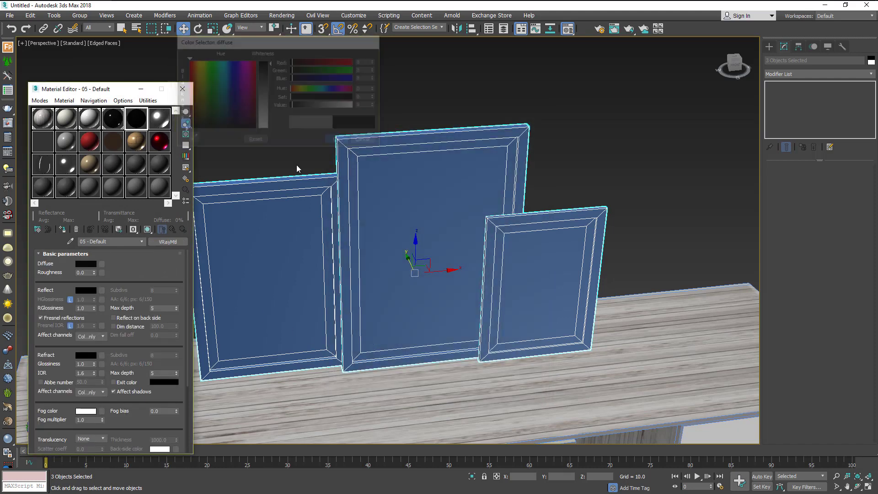
left_click(63, 229)
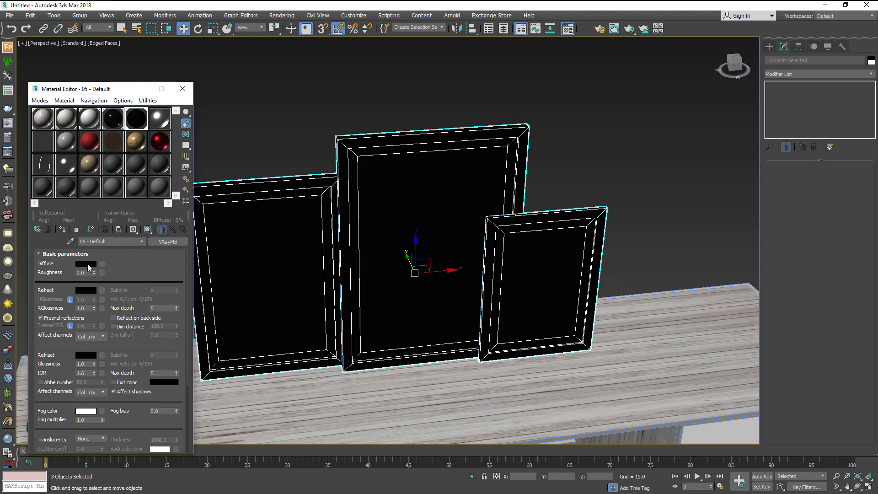
- Set the black material's reflection colour to dark grey 15 and turn off Fresnel
left_click(86, 290)
left_click(265, 65)
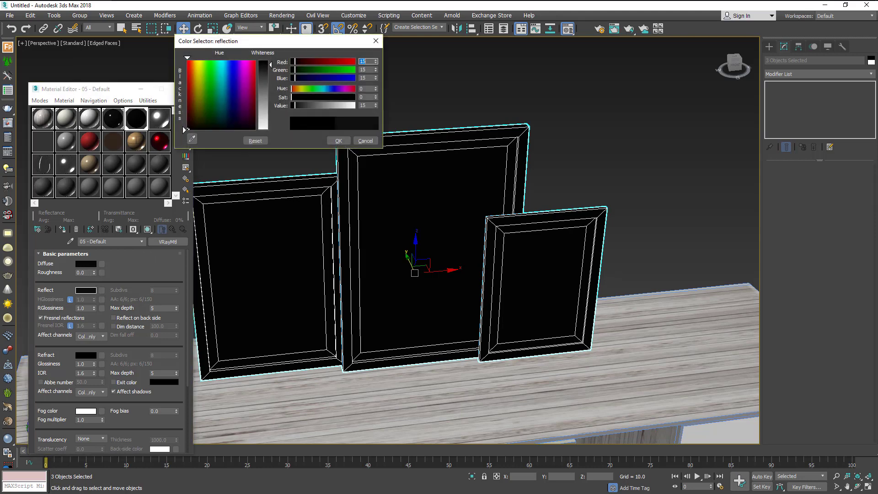
left_click(338, 140)
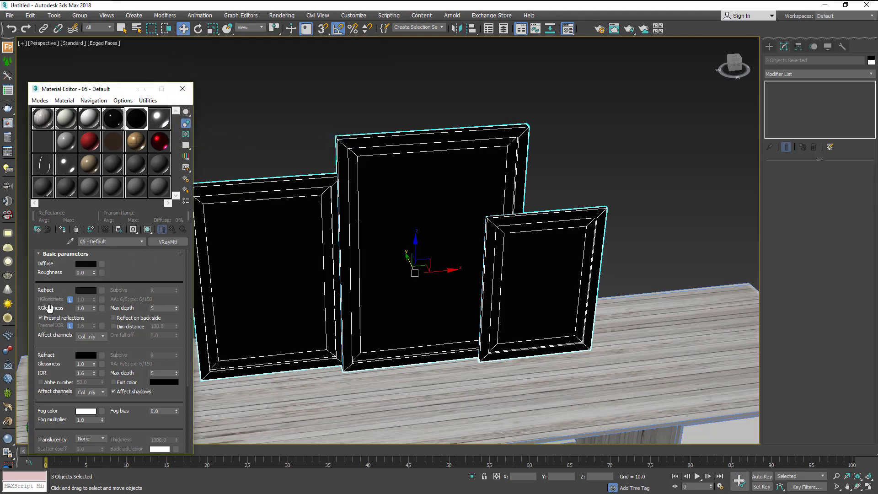
left_click(48, 321)
type("0.98")
- Deselect the frames, preview the black material enlarged, and copy it into the next sample slot
left_click(259, 162)
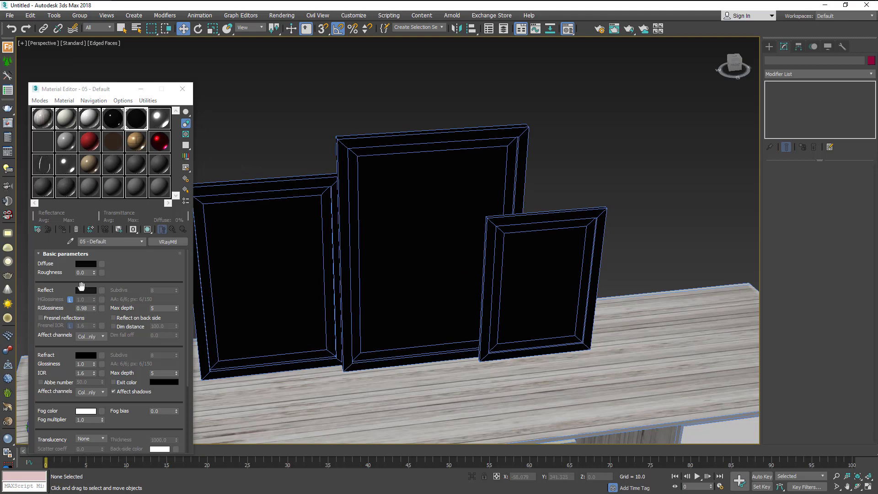
left_click(136, 121)
double_click(135, 121)
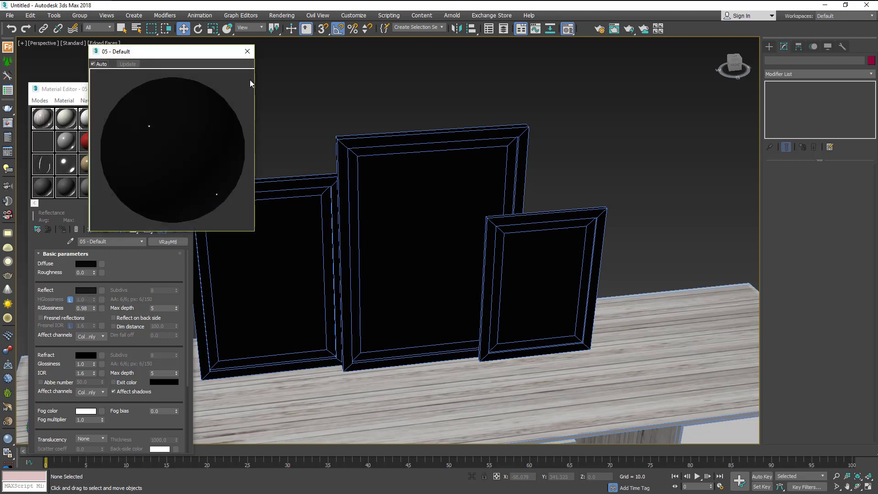
left_click(249, 51)
middle_click_drag(269, 220, 180, 156, "alt")
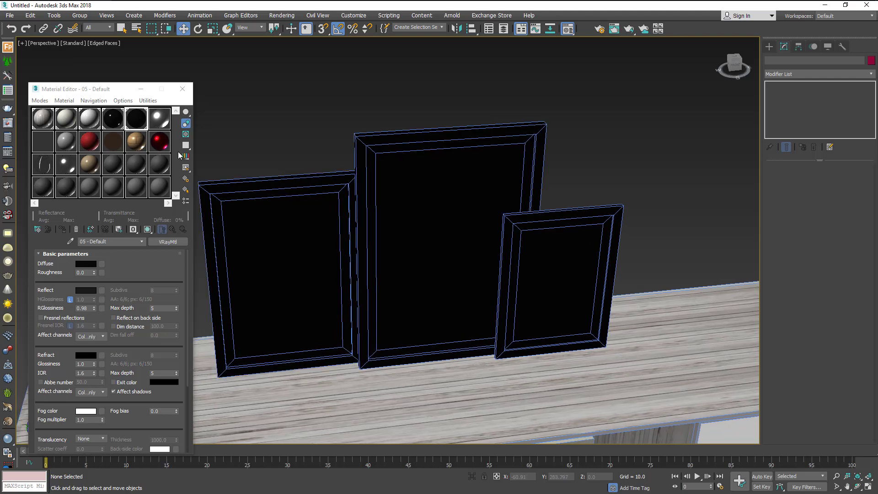
left_click_drag(141, 122, 159, 120)
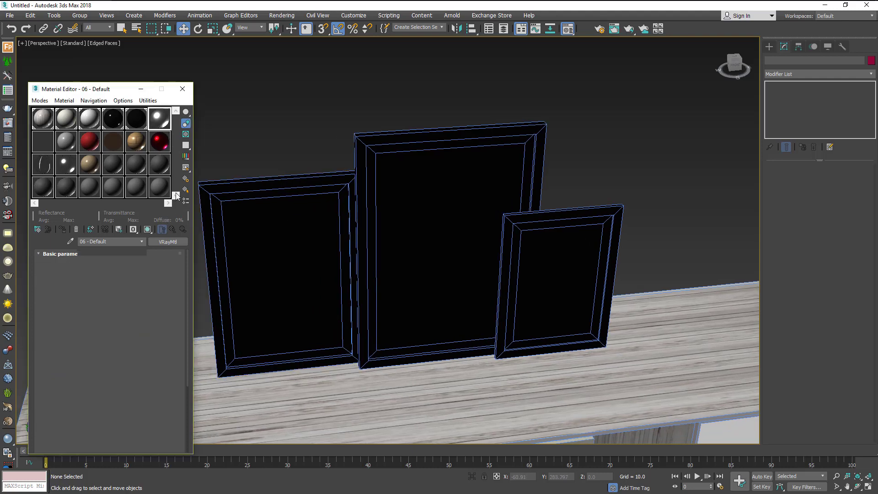
- Make the copied material's diffuse colour pure white
left_click(86, 264)
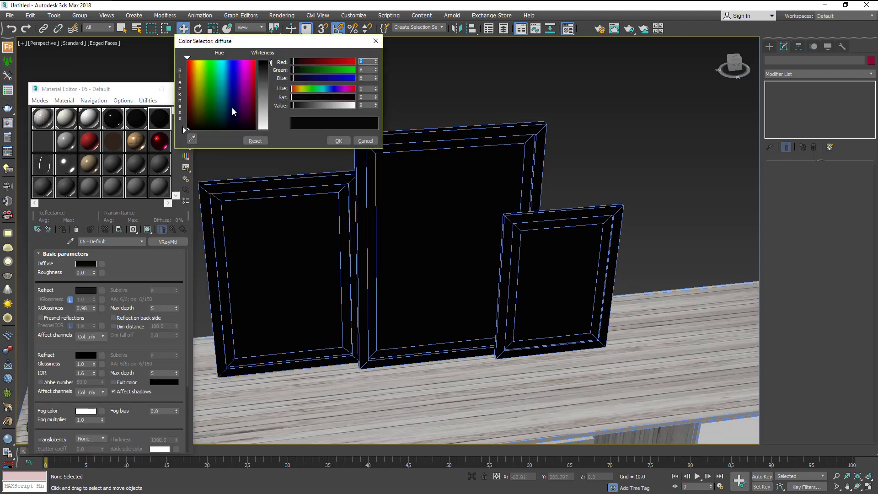
left_click_drag(185, 59, 183, 127)
left_click(339, 141)
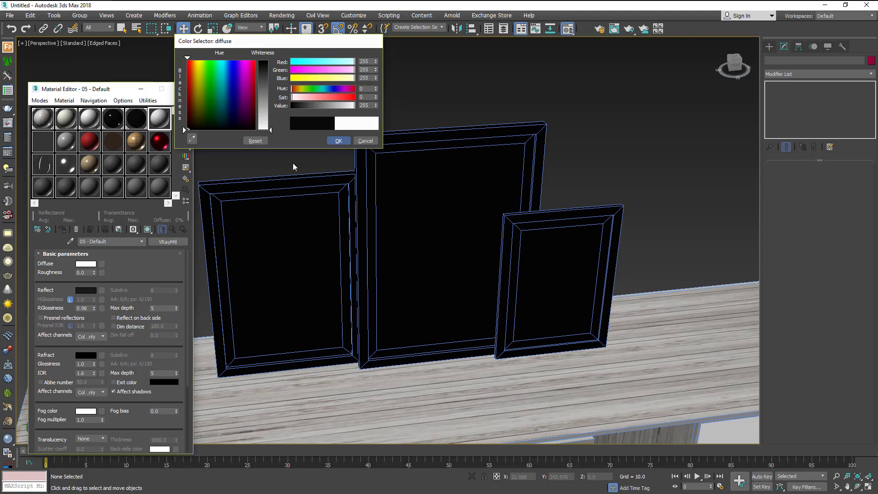
- Apply the white material to the left frame's four inner borders and centre panel, replacing the same-named material
left_click(218, 216)
left_click(828, 179)
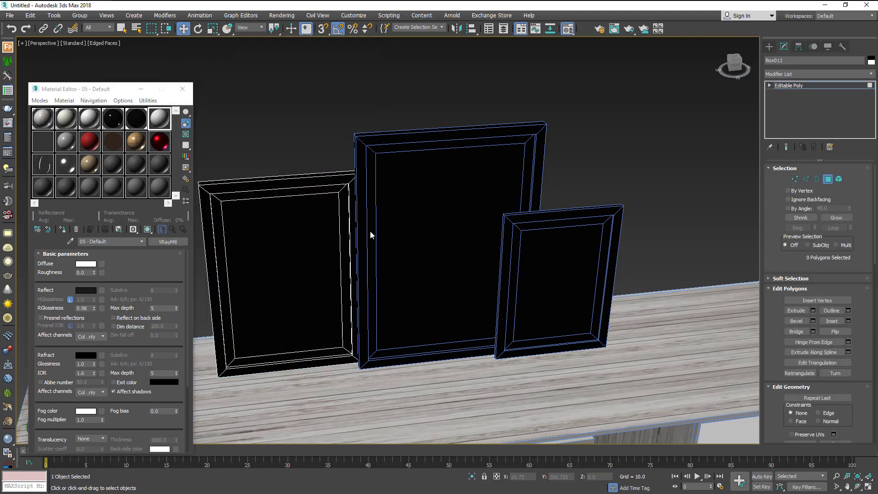
left_click(222, 222)
left_click(234, 196, "ctrl")
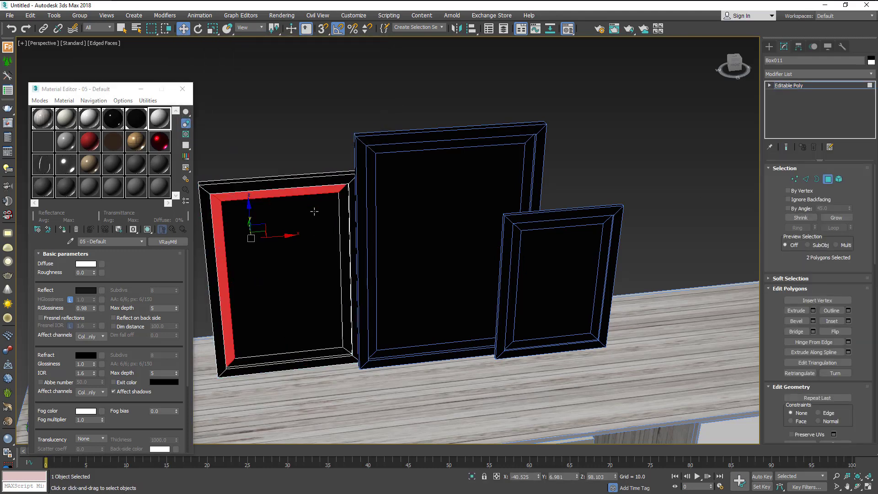
left_click(342, 209, "ctrl")
left_click(293, 355, "ctrl")
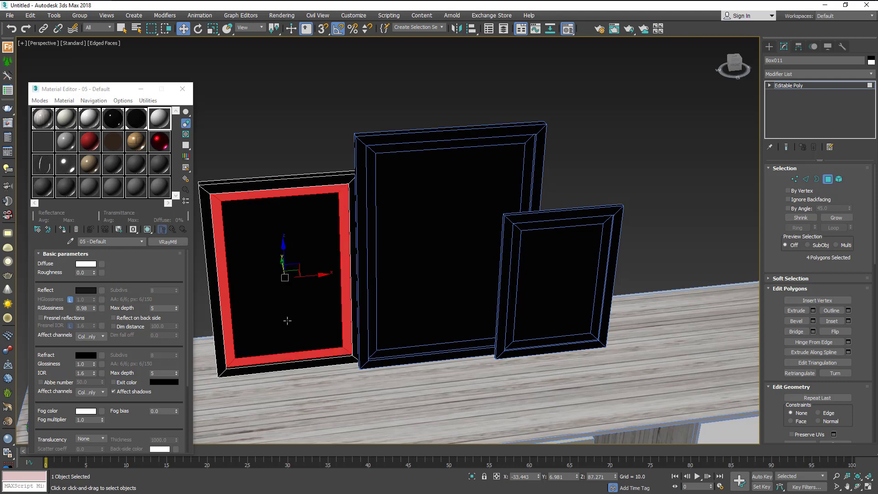
left_click(287, 319, "ctrl")
left_click(64, 230)
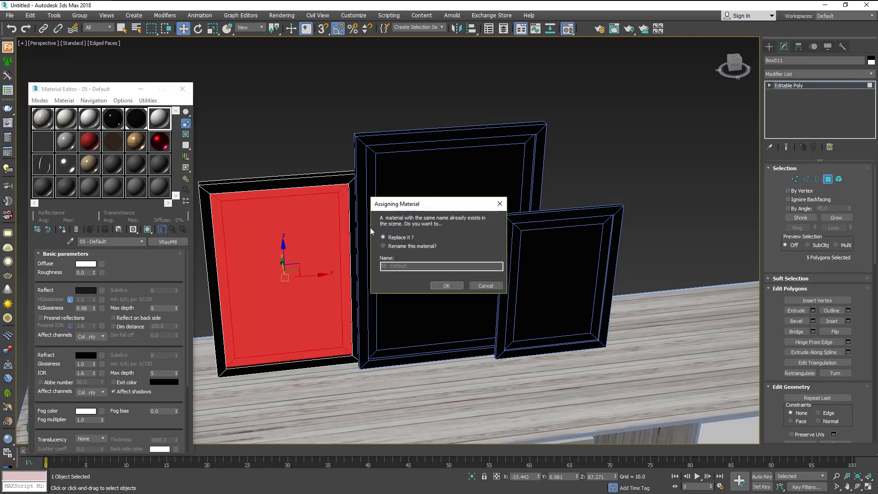
left_click(446, 286)
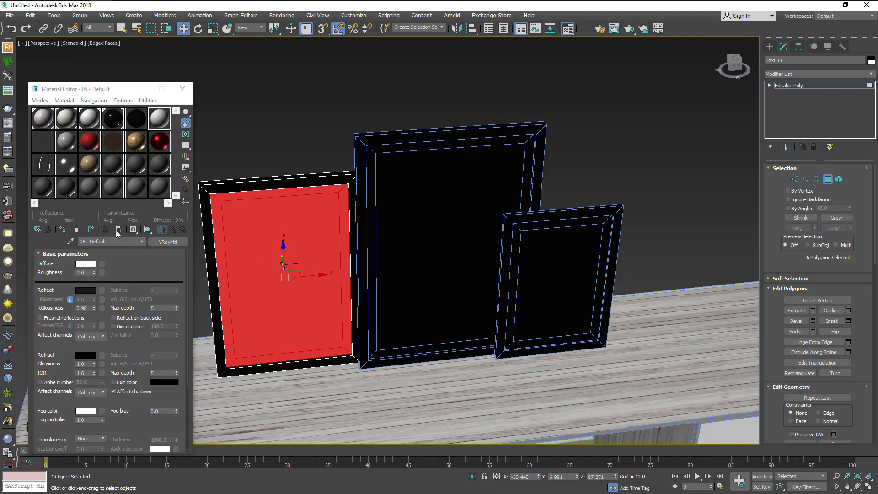
key("ctrl+d")
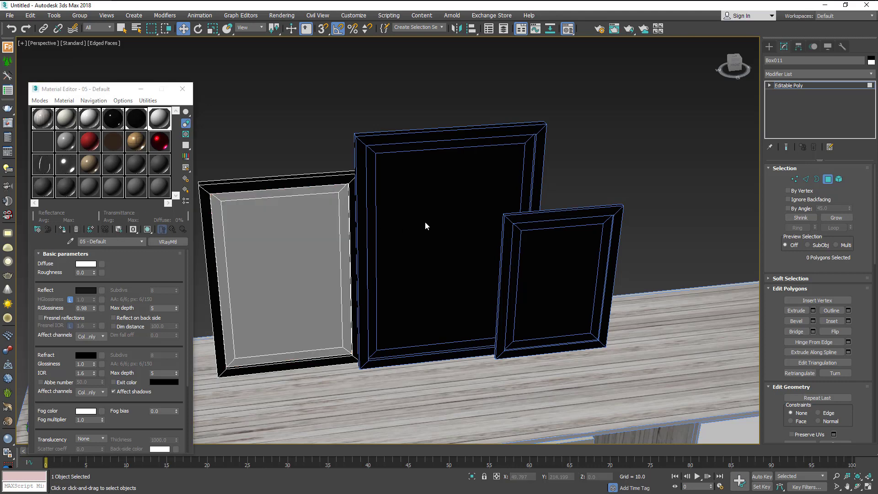
key("ctrl+b")
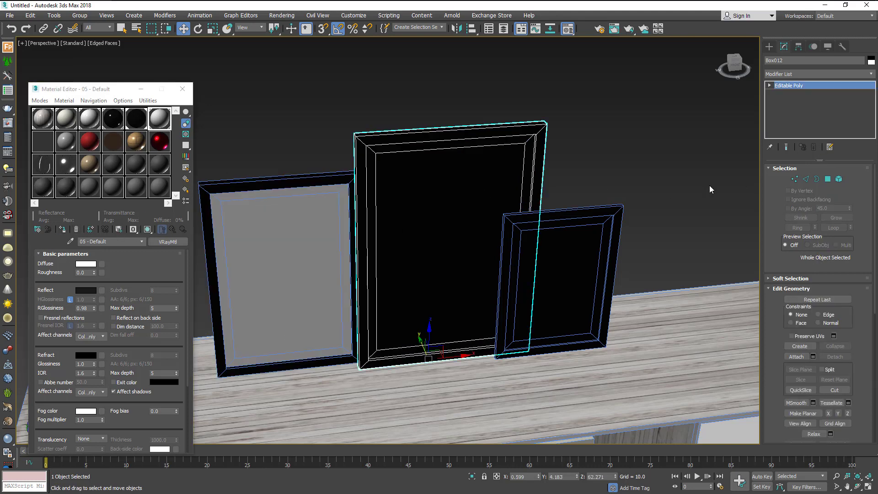
- Apply the white material to the middle frame's inner borders and panel polygons
left_click(817, 179)
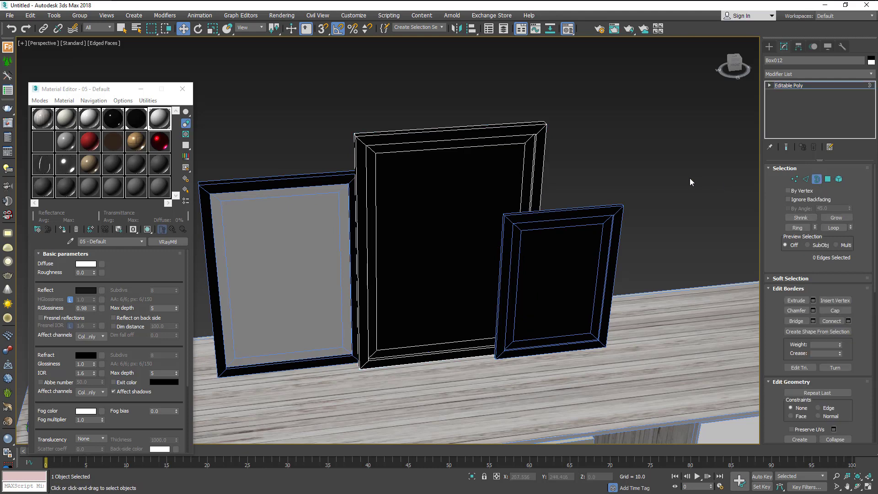
left_click(829, 179)
left_click(503, 146)
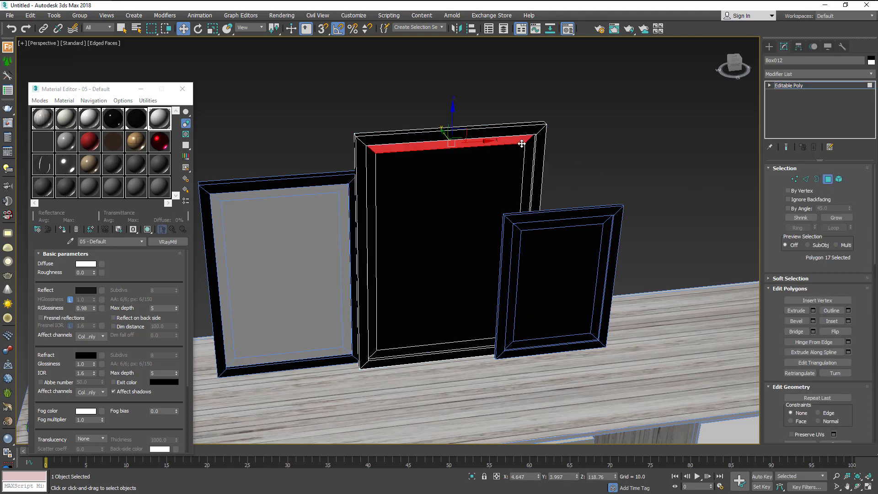
left_click(527, 153, "ctrl")
left_click(375, 171, "ctrl")
left_click(410, 218, "ctrl")
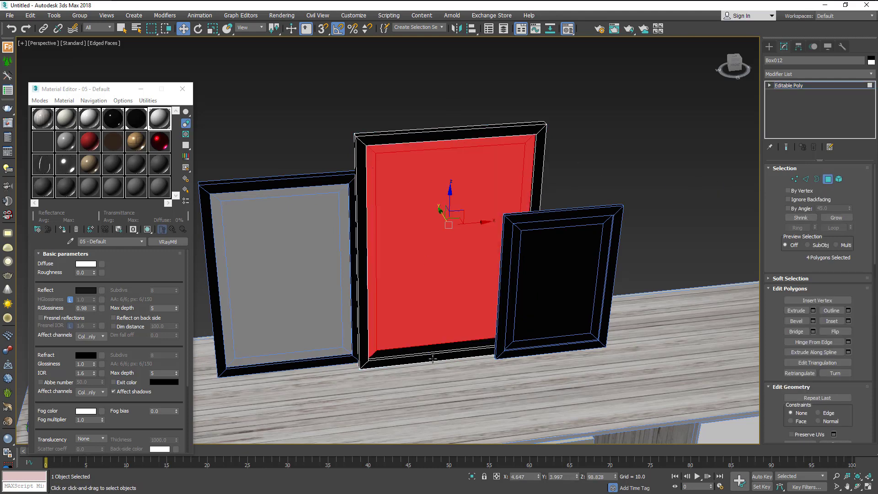
left_click(422, 347, "ctrl")
left_click(63, 229)
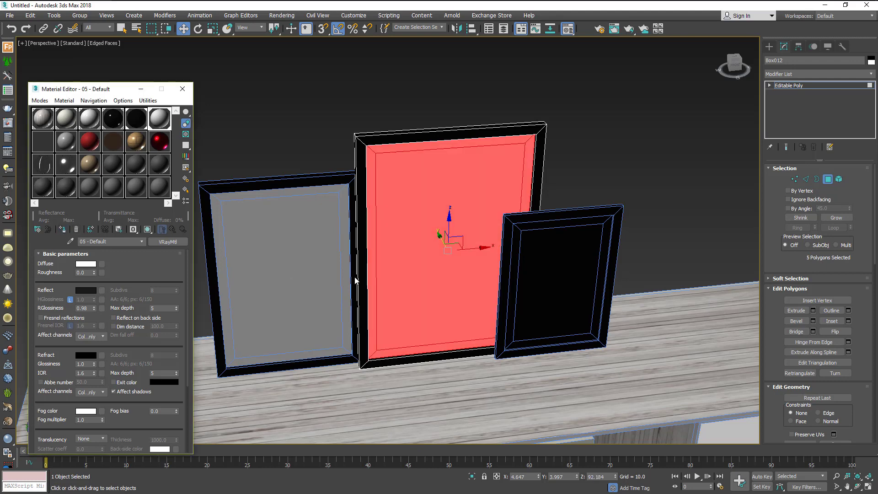
left_click(828, 179)
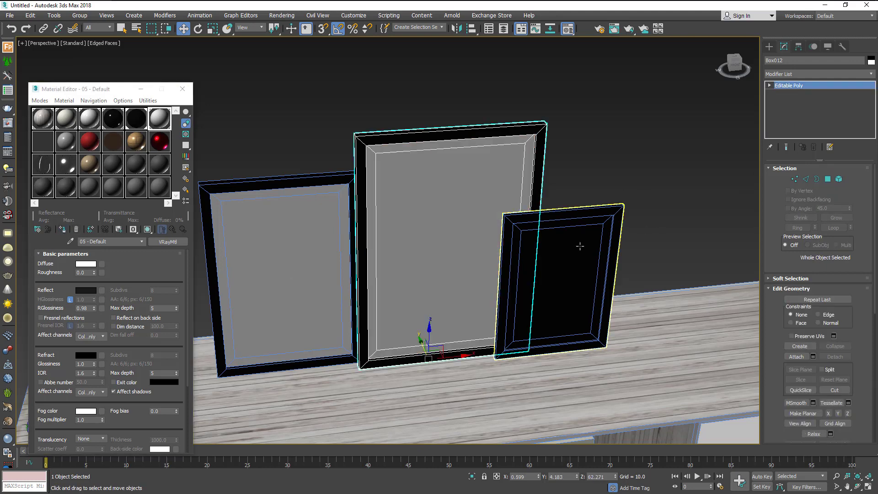
- Apply the white material to the right frame's border and inner panel faces
left_click(584, 246)
left_click(829, 179)
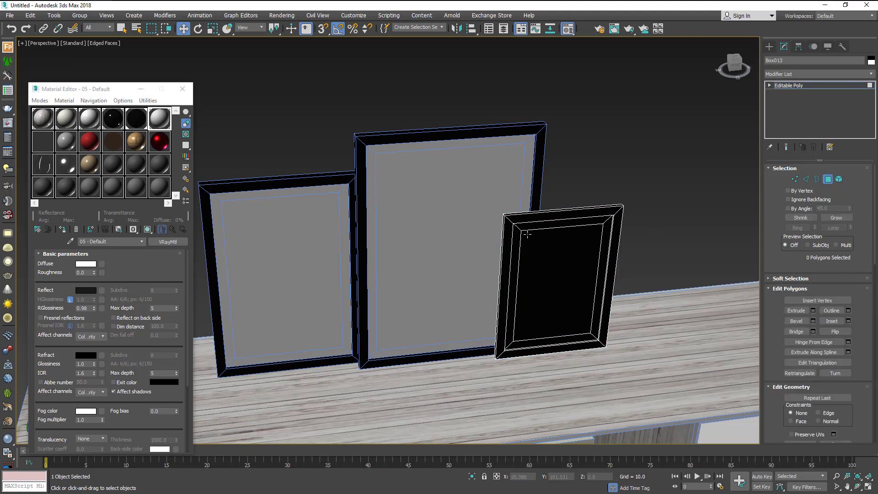
left_click(524, 231)
left_click(519, 238, "ctrl")
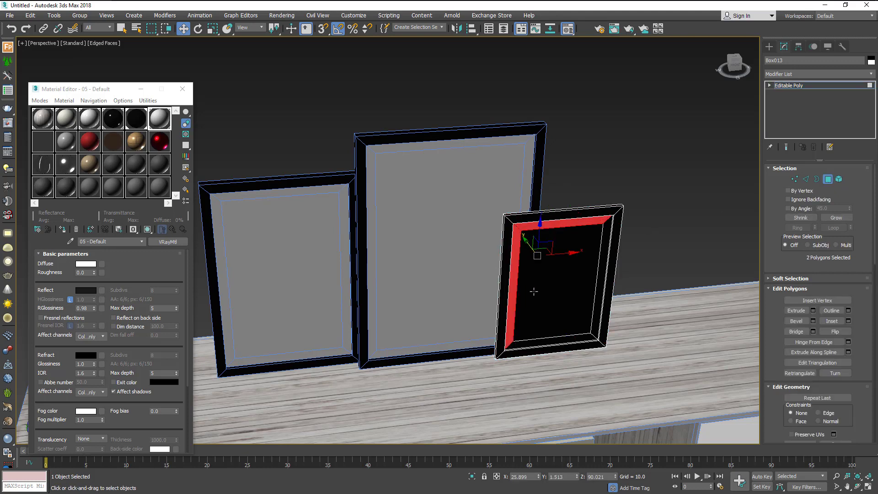
left_click(542, 344, "ctrl")
left_click(546, 315, "ctrl")
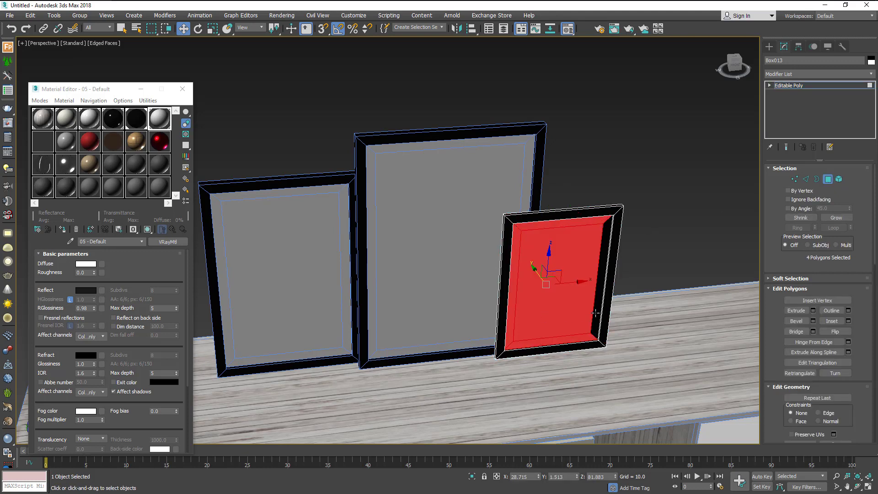
left_click(595, 313, "ctrl")
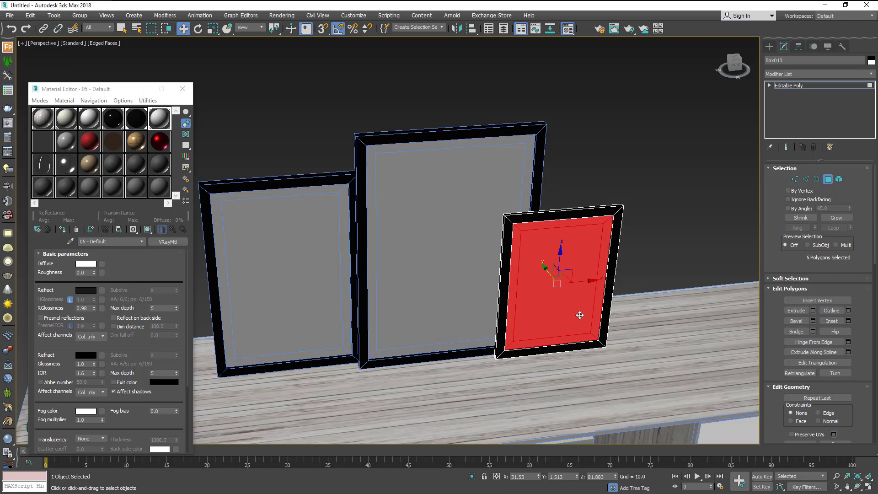
left_click(59, 231)
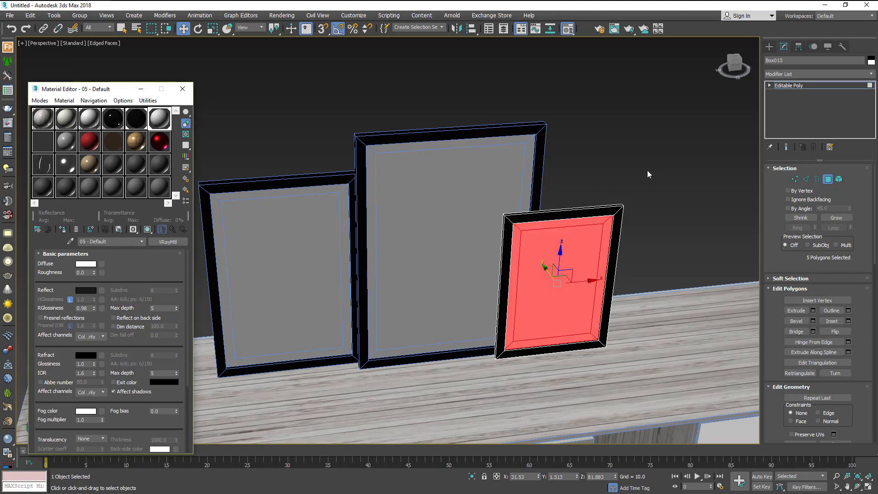
left_click(647, 171)
scroll(644, 174, "down", 3)
mouse_move(644, 175)
middle_mouse_down("alt")
mouse_move(593, 200)
mouse_move(602, 226)
mouse_move(587, 217)
mouse_move(646, 205)
middle_mouse_up("alt")
- Leave polygon editing, deselect the frame and orbit to face the sideboard front
scroll(586, 218, "down", 2)
middle_click_drag(587, 323, 608, 329, "alt")
left_click(828, 179)
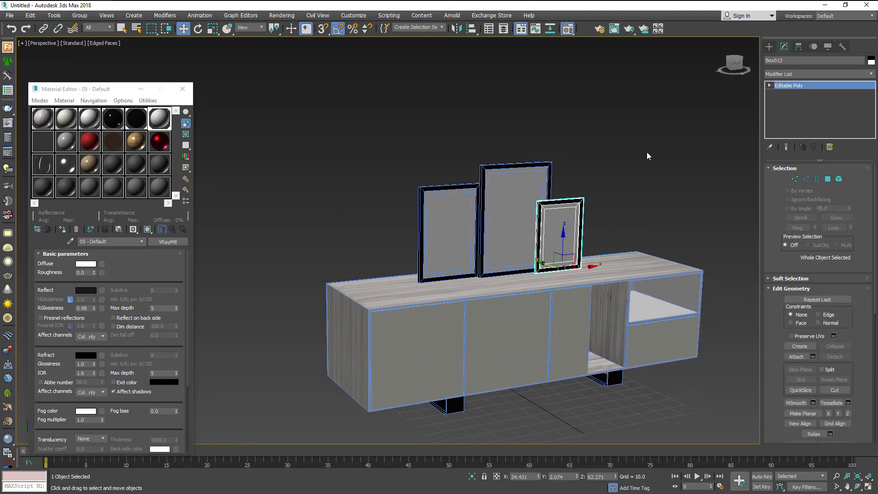
left_click(647, 152)
middle_click_drag(638, 395, 608, 387, "alt")
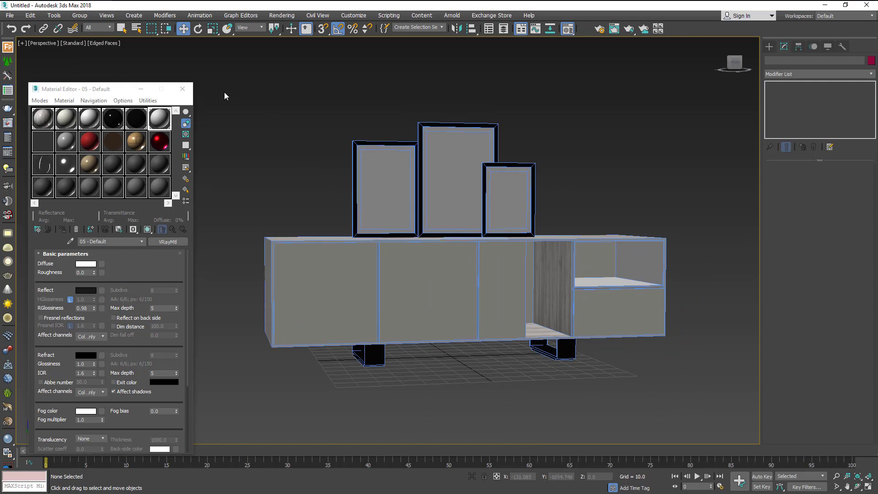
- Orbit to show the cabinet top and activate the empty material sample slot
left_click(37, 147)
mouse_move(424, 353)
middle_mouse_down("alt")
mouse_move(435, 363)
mouse_move(408, 337)
mouse_move(419, 348)
middle_mouse_up("alt")
scroll(411, 282, "up", 3)
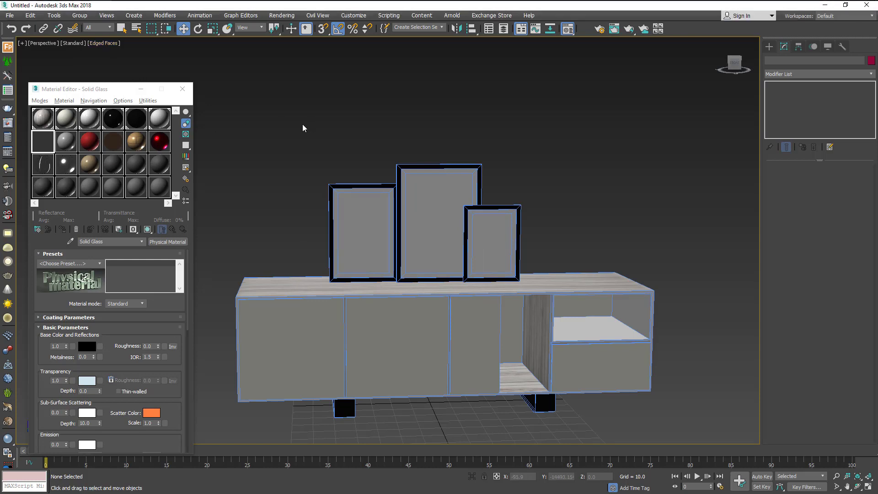
left_click(45, 146)
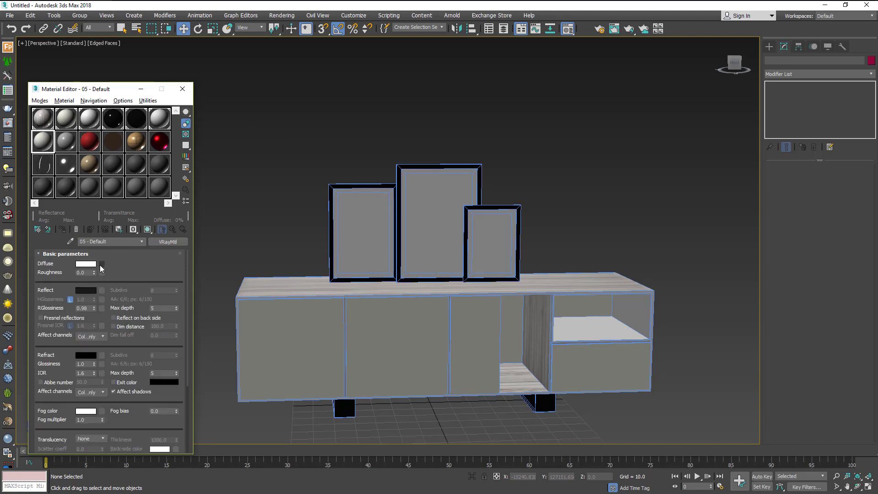
- Load bark-branches-high-60889.jpg as a Bitmap diffuse map in the material
left_click(102, 264)
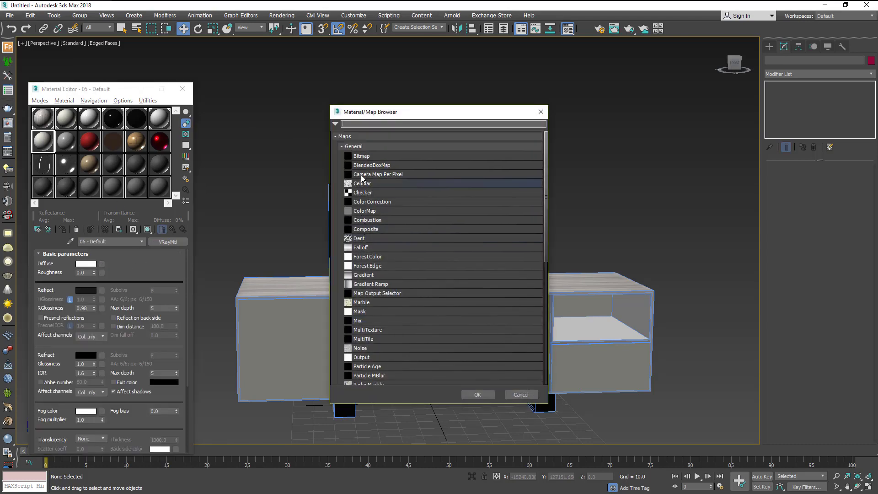
left_click(368, 157)
double_click(368, 157)
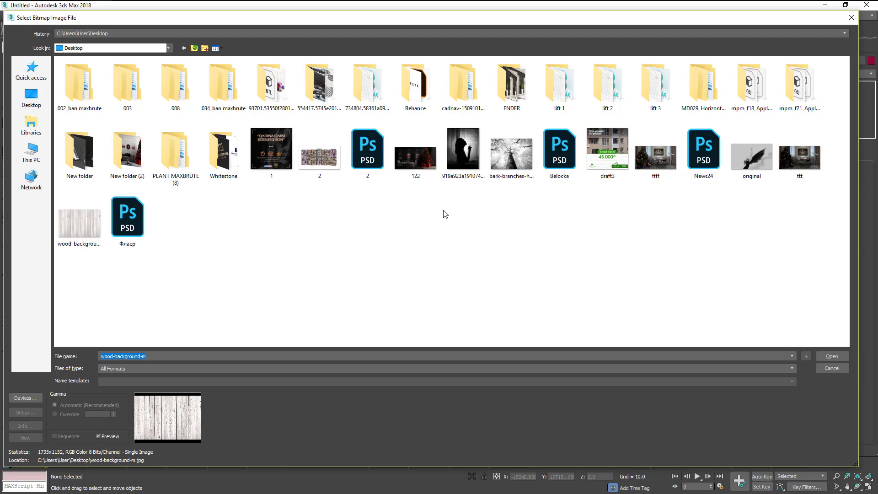
double_click(511, 153)
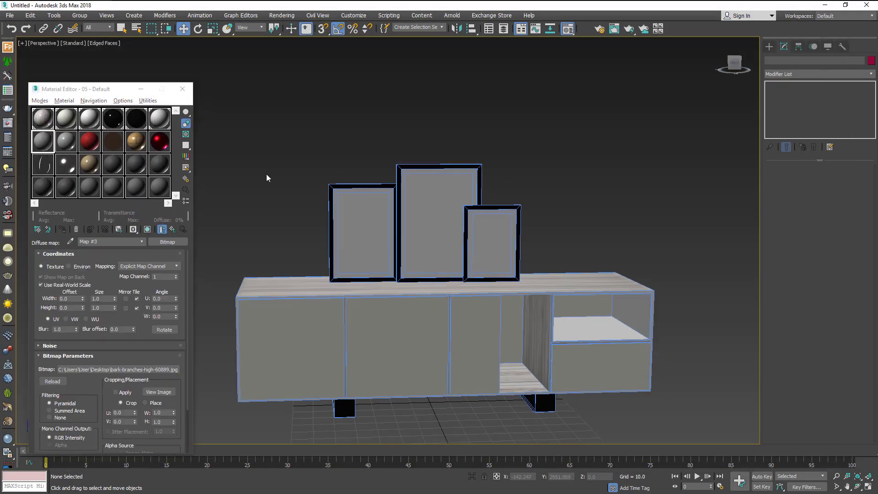
left_click(172, 229)
- Drag the bark material onto the left frame's front panel polygon, replacing the same-named material
left_click(368, 211)
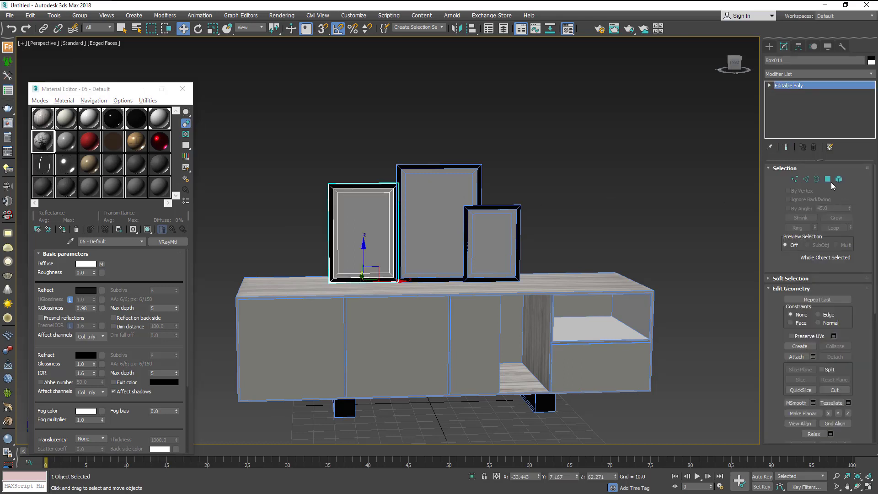
left_click(829, 179)
left_click(361, 203)
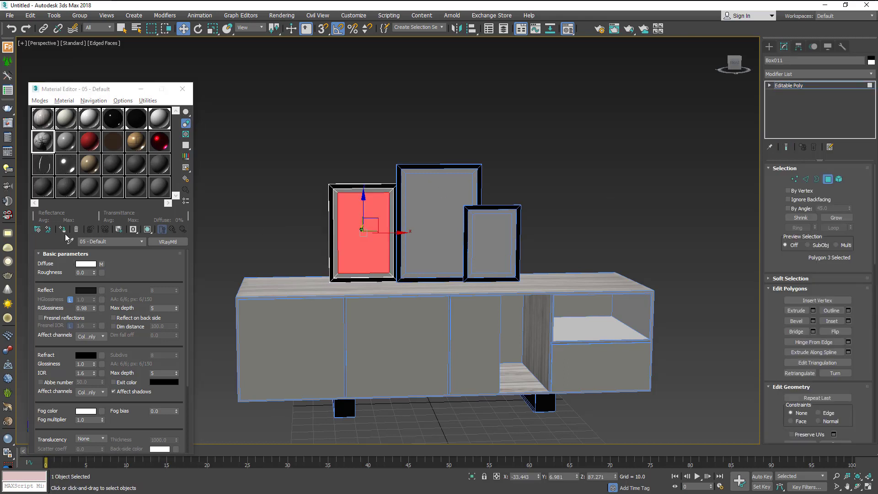
left_click_drag(68, 239, 346, 293)
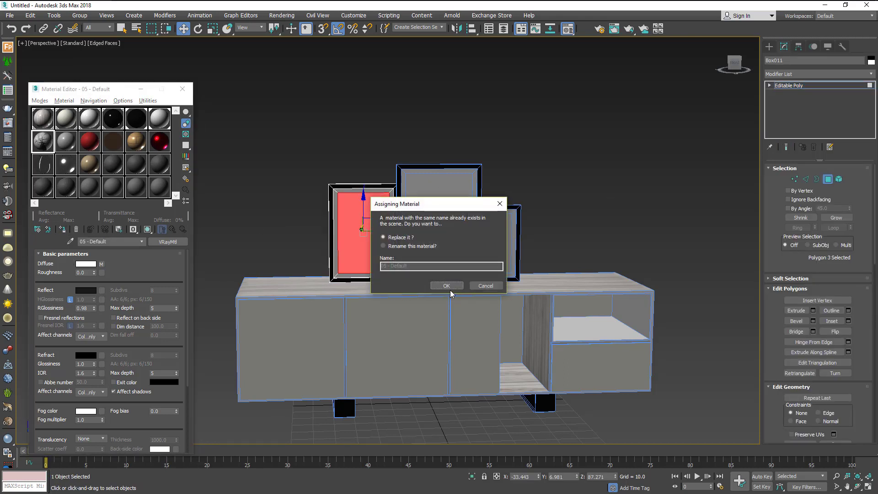
left_click(450, 289)
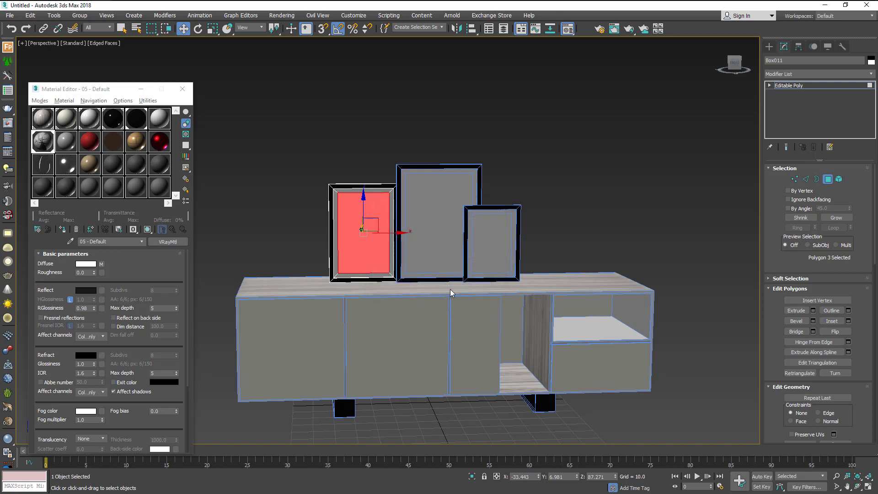
left_click(68, 236)
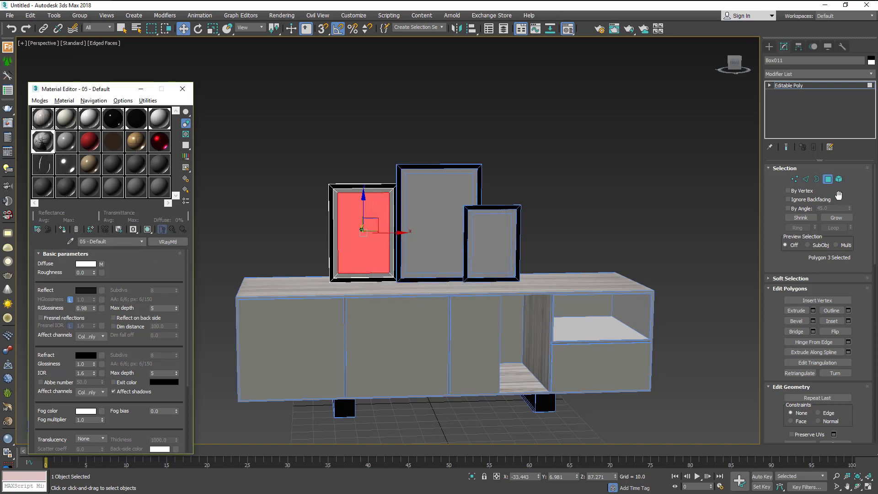
- Add a Box-projection UVW Map to the left frame and show the texture in the viewport
left_click(872, 74)
scroll(812, 366, "down", 10)
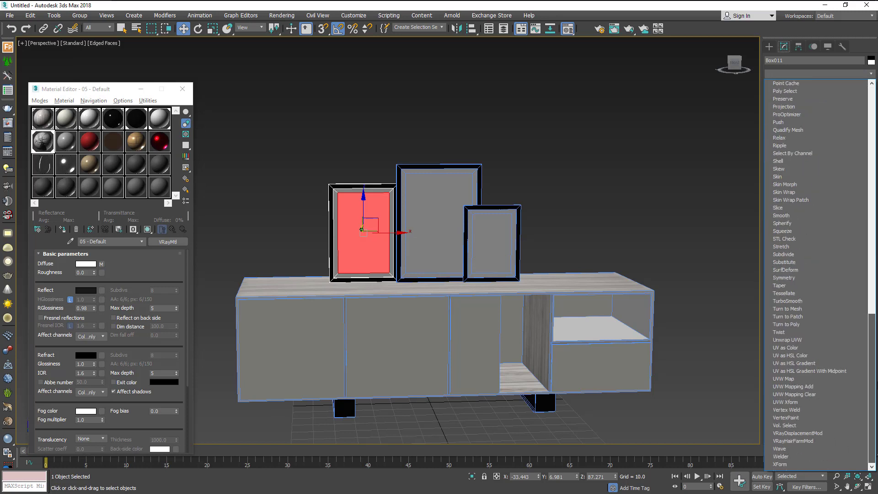
left_click(791, 378)
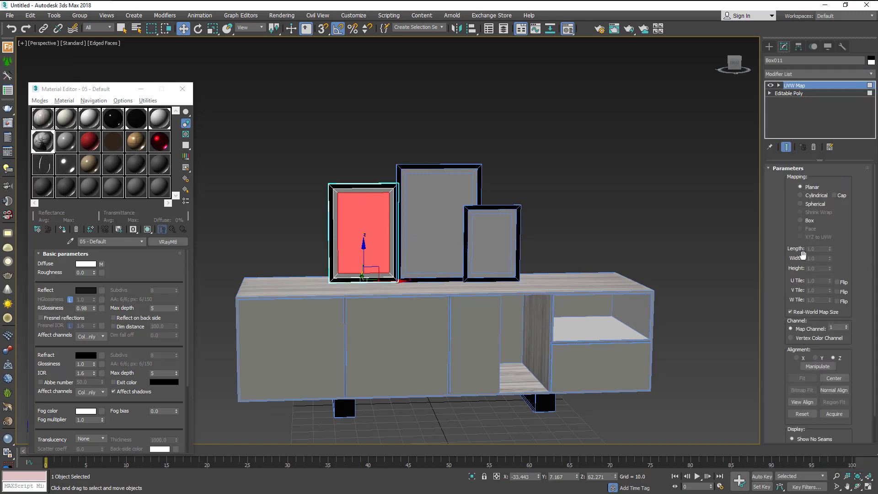
left_click(811, 223)
left_click(805, 313)
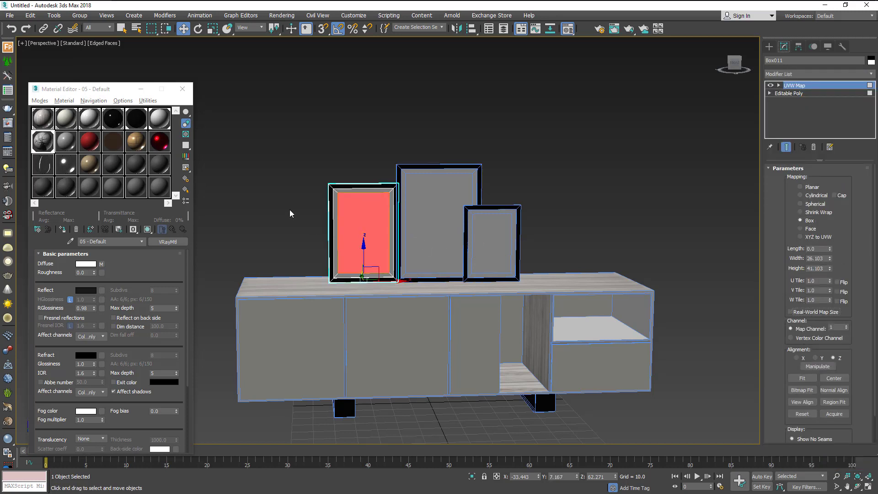
left_click(148, 229)
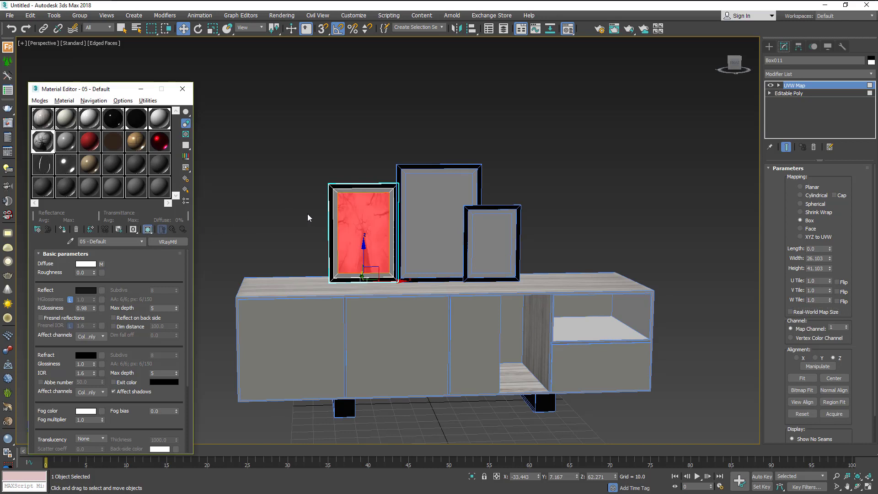
scroll(308, 214, "up", 5)
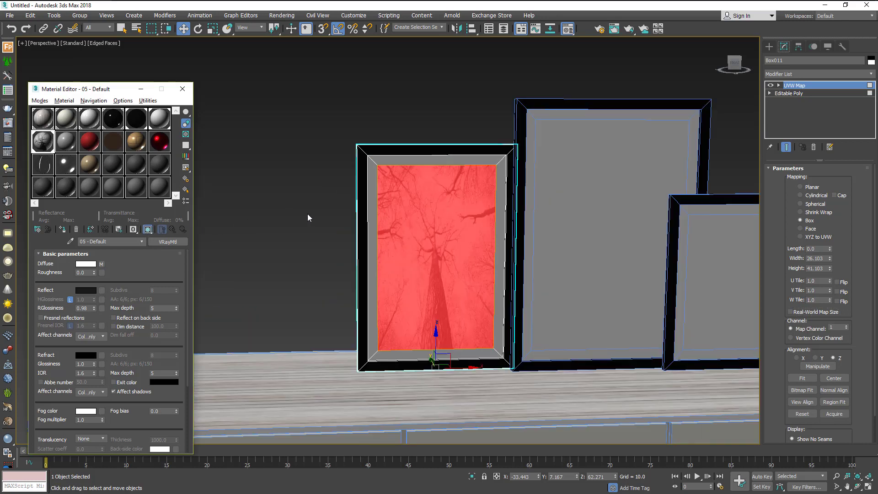
- Scale up the UVW Map gizmo and shift it right so the tree photo fills the panel
left_click(779, 86)
left_click(213, 28)
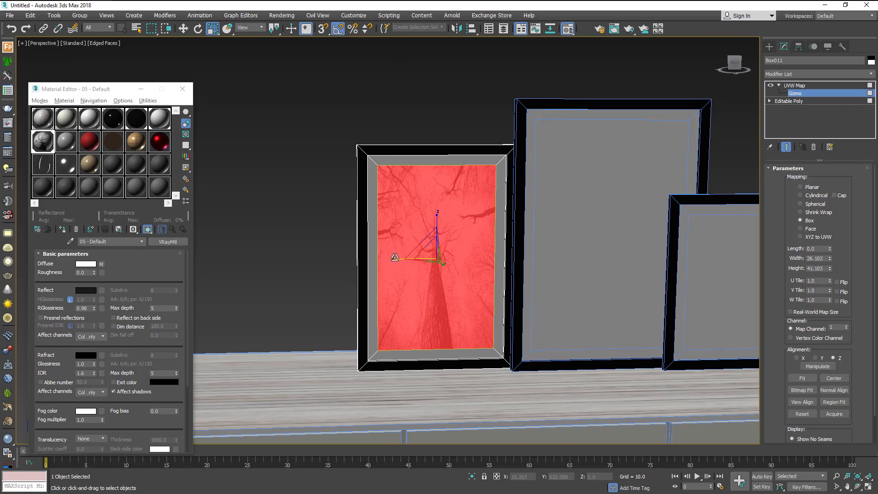
left_click_drag(398, 256, 334, 255)
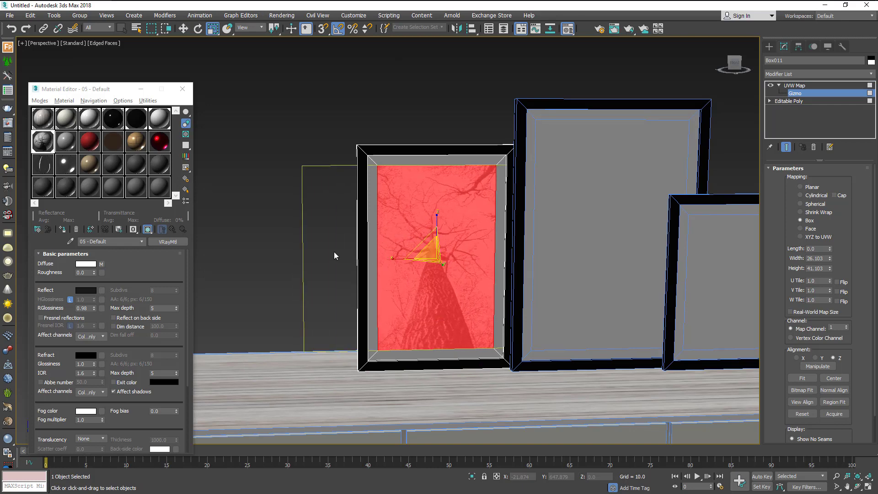
left_click(183, 29)
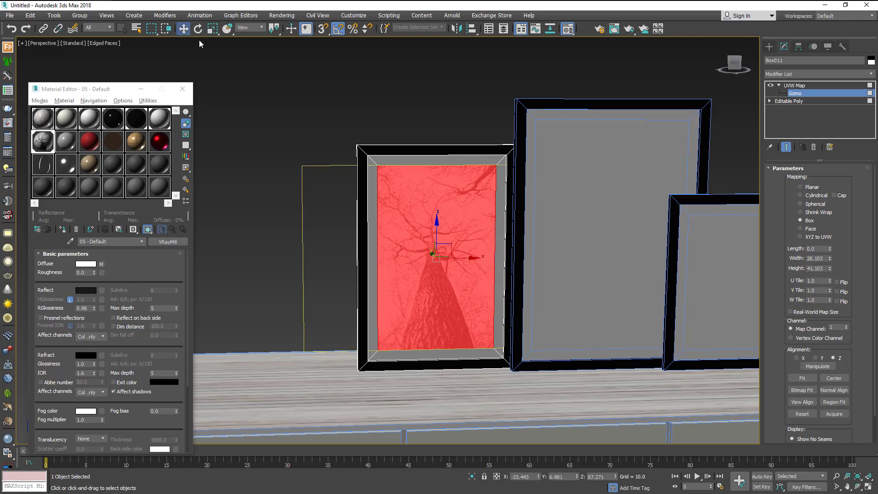
left_click_drag(465, 258, 517, 259)
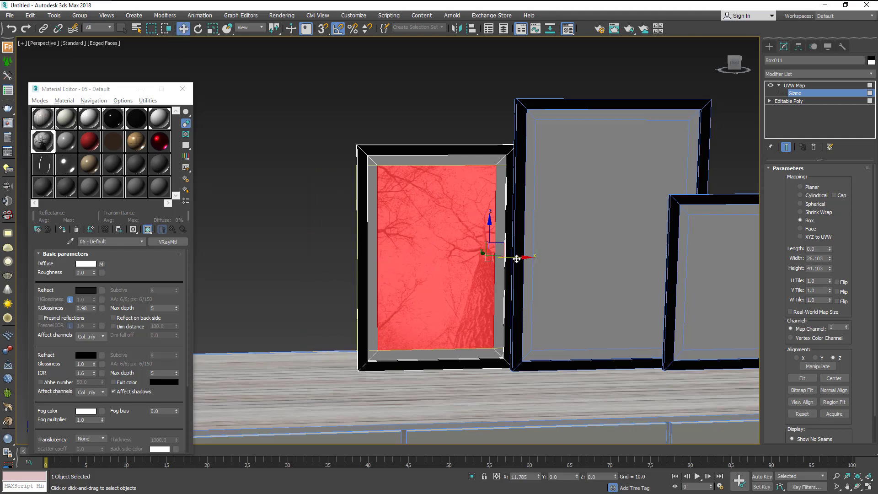
- Exit the gizmo, zoom out to all three frames and select the middle frame
left_click(817, 95)
left_click(431, 97)
scroll(354, 208, "down", 3)
middle_click_drag(353, 207, 263, 240)
left_click(441, 214)
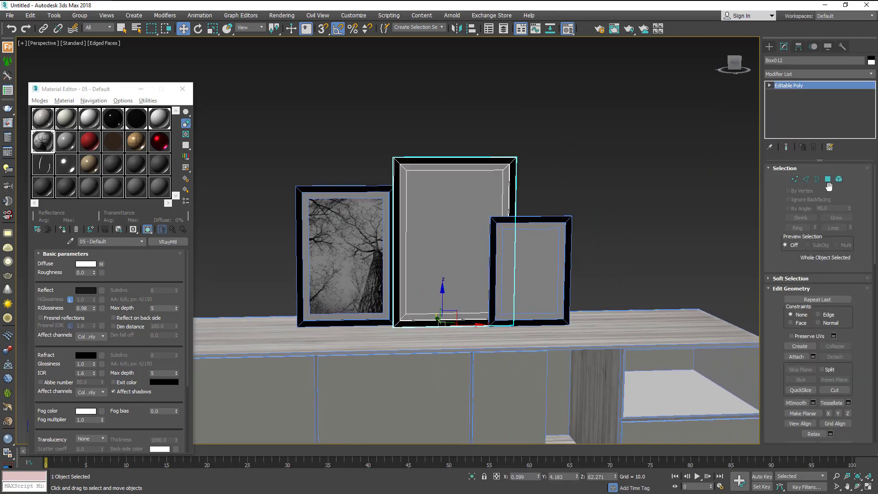
- Select the middle frame's front panel and load original.jpg as another material's diffuse bitmap
left_click(828, 179)
left_click(464, 205)
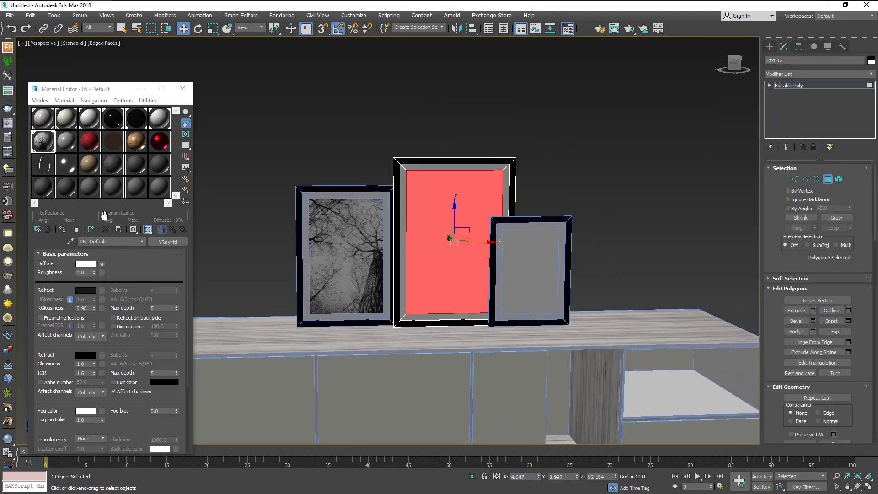
left_click(61, 147)
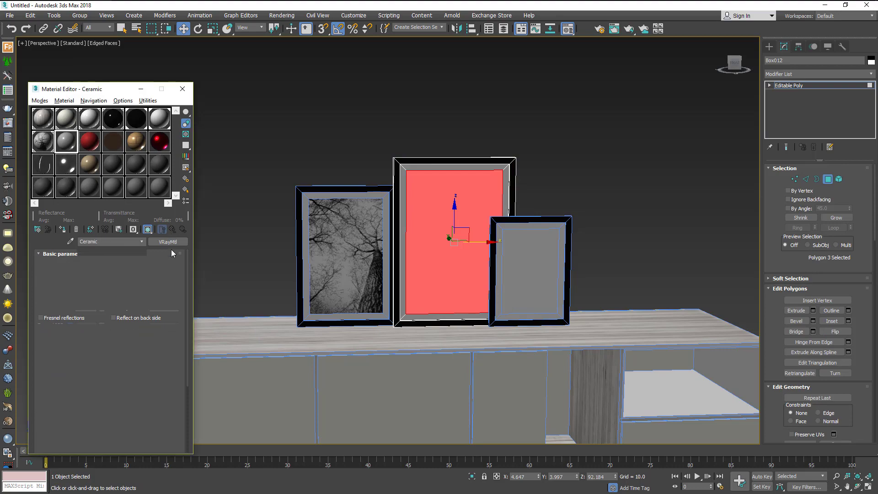
left_click(101, 265)
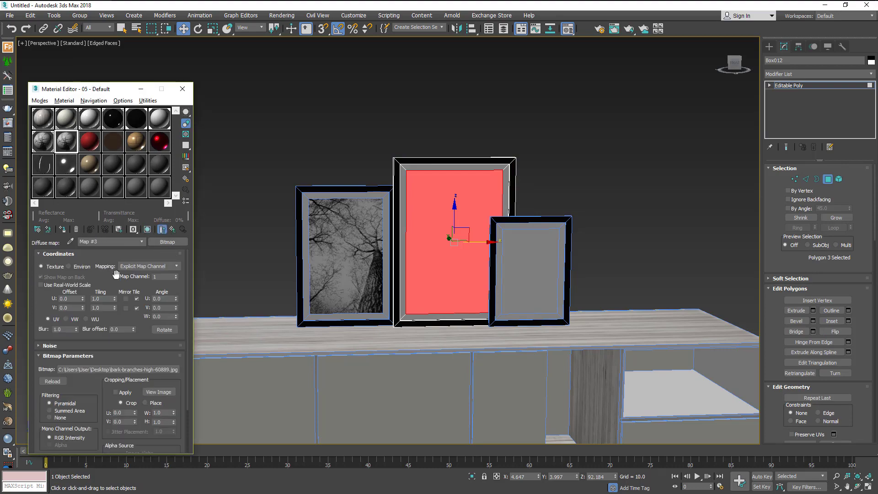
left_click(119, 372)
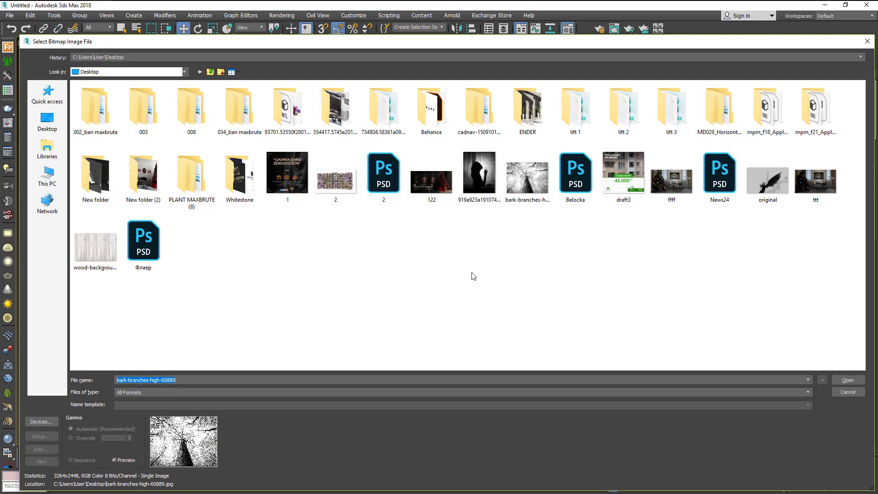
double_click(767, 183)
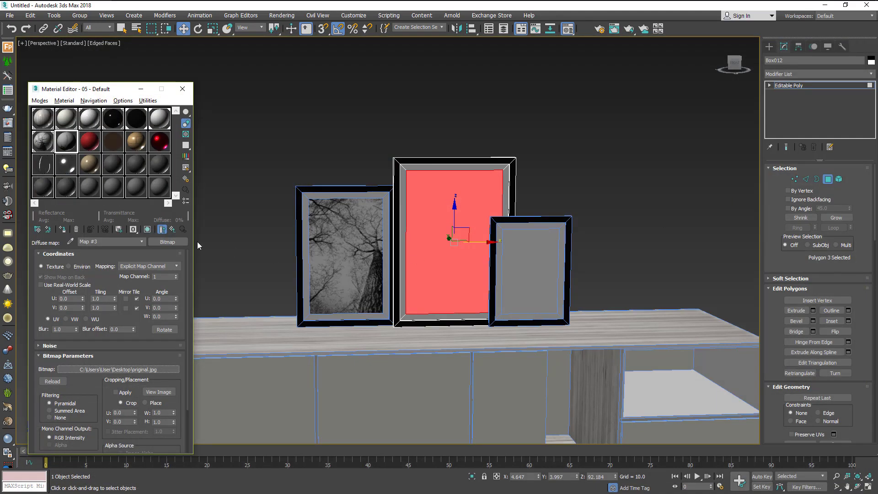
left_click(172, 230)
- Assign the original.jpg material to the middle panel, replacing the same-named one, and show it shaded
left_click(871, 74)
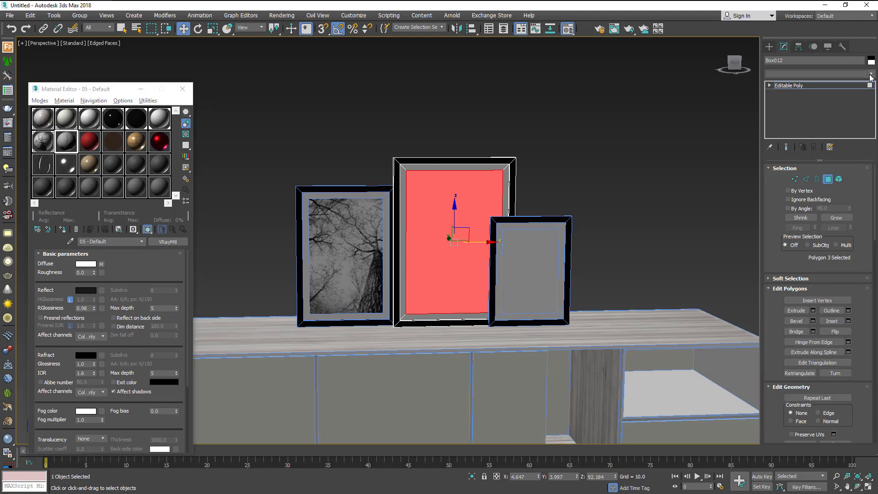
left_click(63, 230)
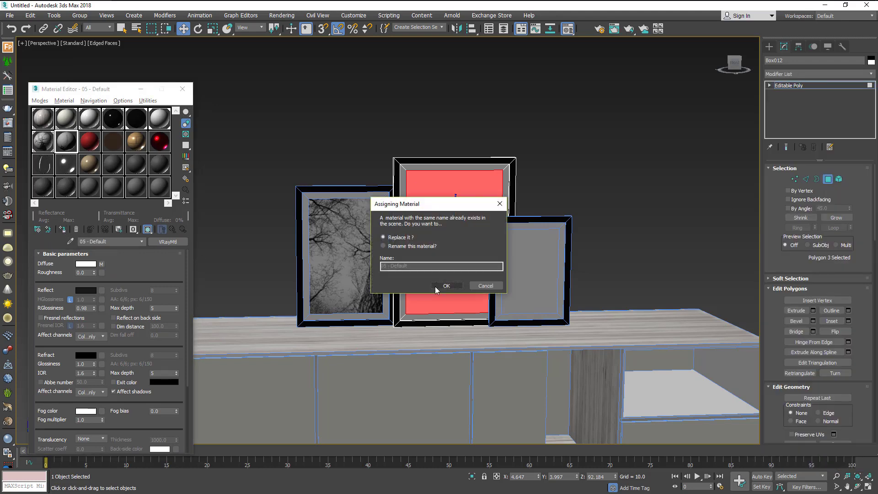
left_click(437, 286)
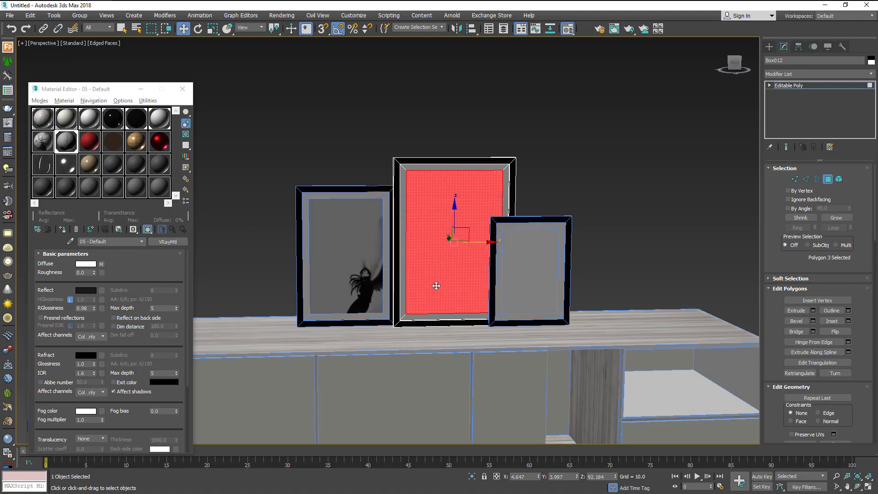
left_click(63, 230)
left_click(871, 74)
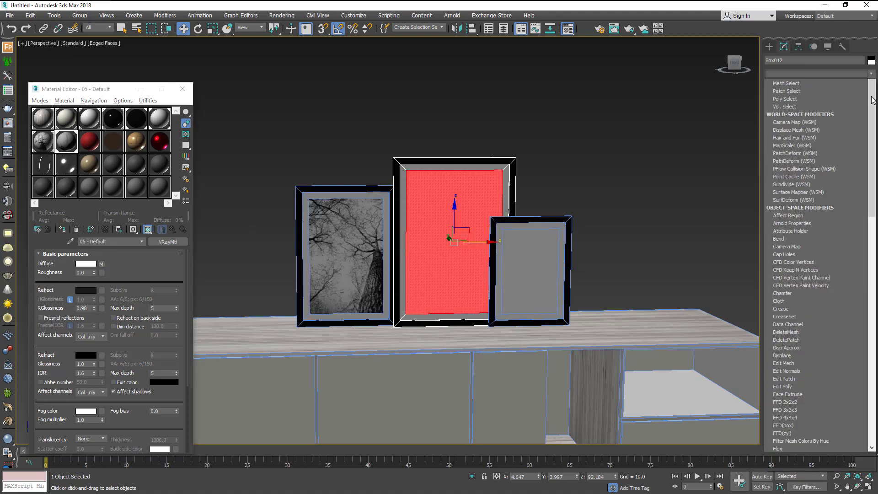
scroll(805, 275, "down", 5)
scroll(805, 320, "down", 5)
scroll(804, 359, "down", 3)
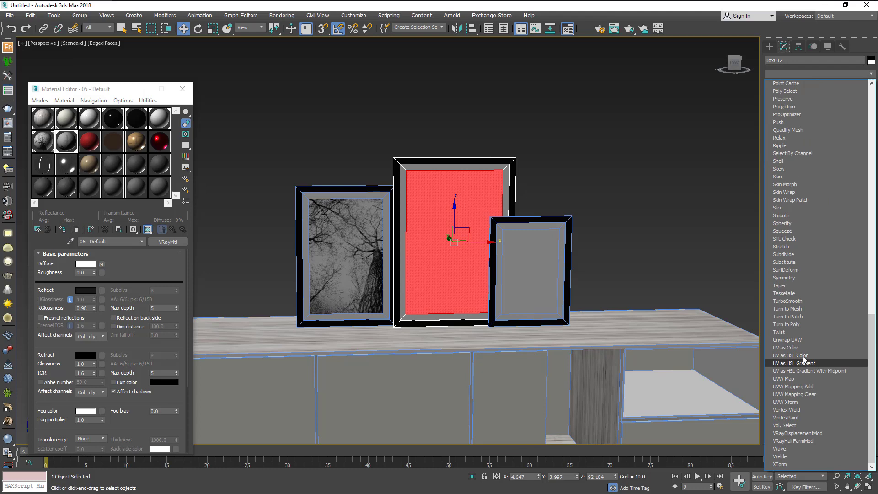
- Add a Box UVW Map to the centre frame with Real-World Map Size off
left_click(795, 378)
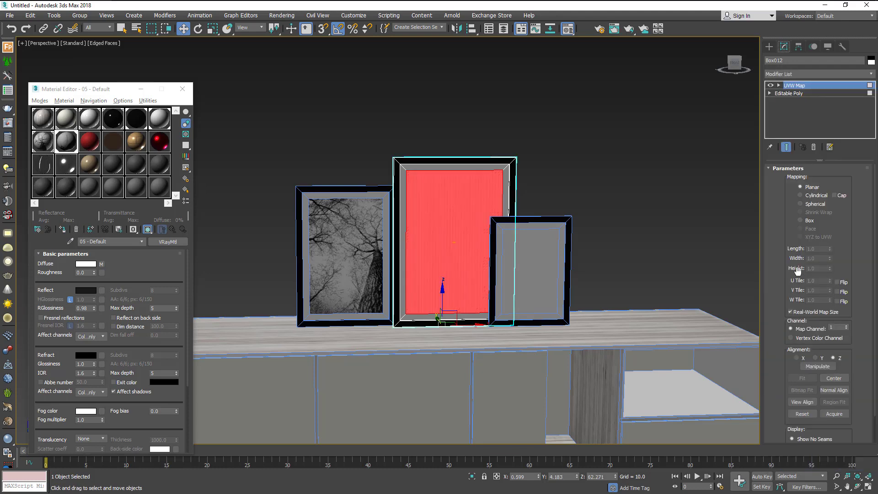
left_click(811, 222)
left_click(802, 313)
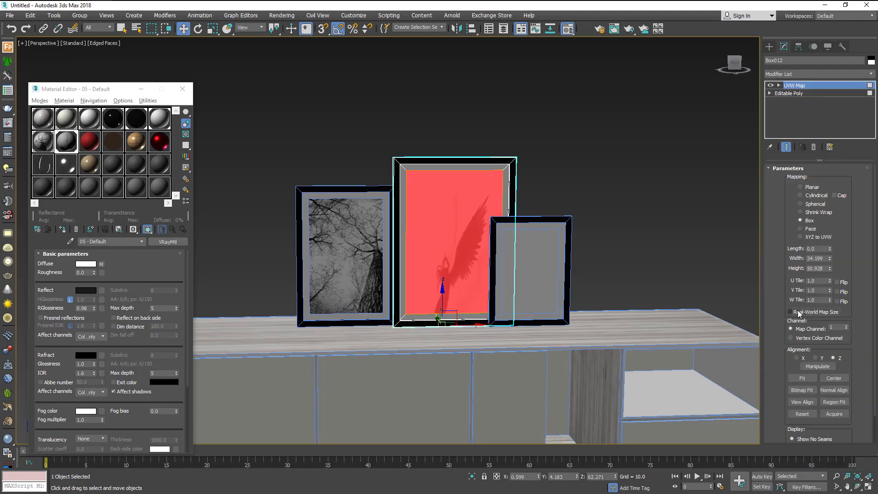
left_click(779, 86)
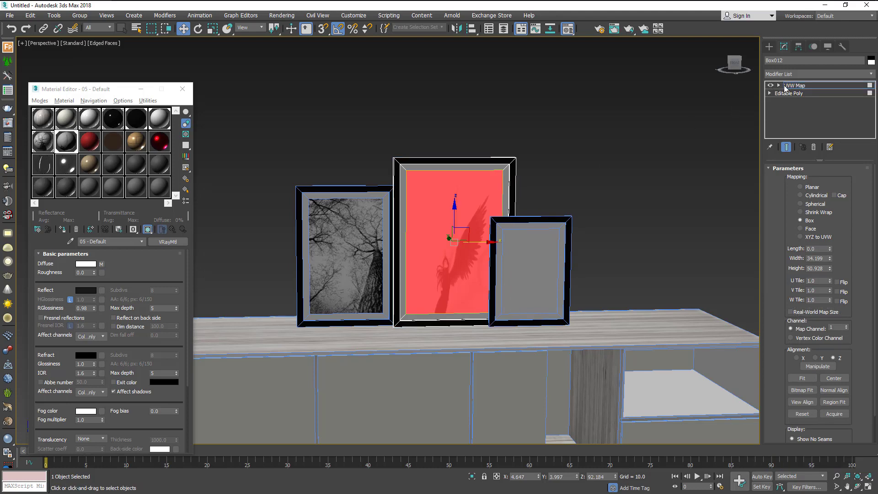
- Enlarge the mapping gizmo and raise it to shift the image upward
left_click(212, 31)
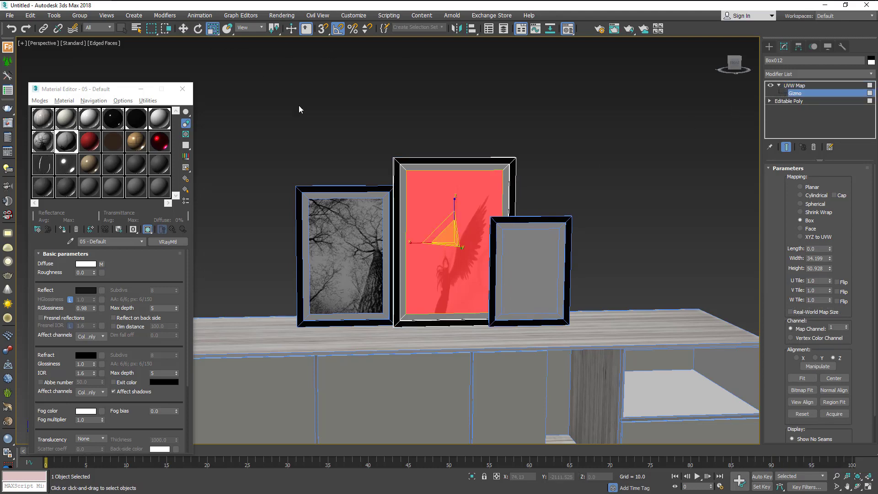
left_click_drag(451, 240, 383, 246)
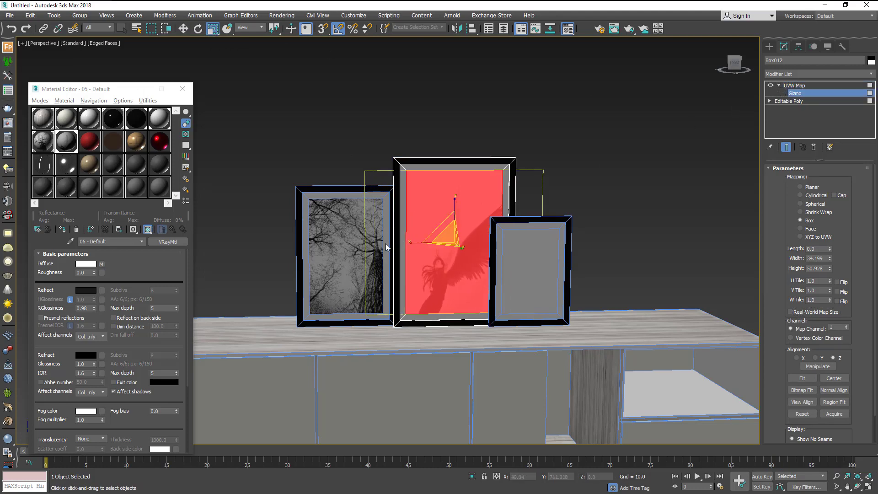
key("w")
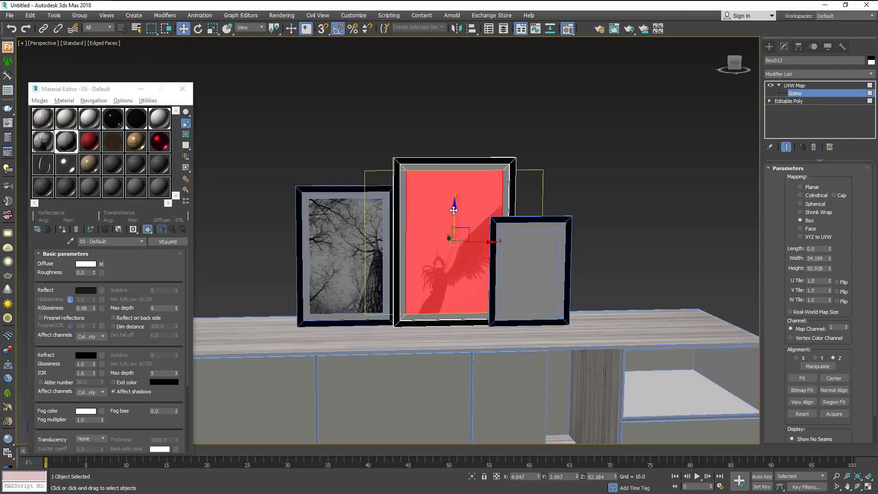
mouse_move(454, 210)
left_mouse_down()
mouse_move(474, 97)
mouse_move(463, 113)
left_mouse_up()
left_click_drag(461, 82, 460, 73)
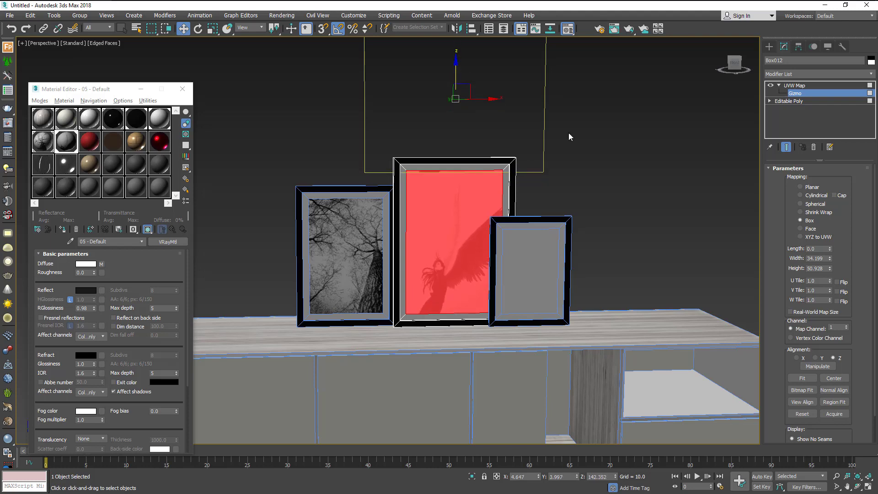
- Rescale the gizmo wider and taller and raise it so the whole winged figure fits, then deselect
left_click(213, 28)
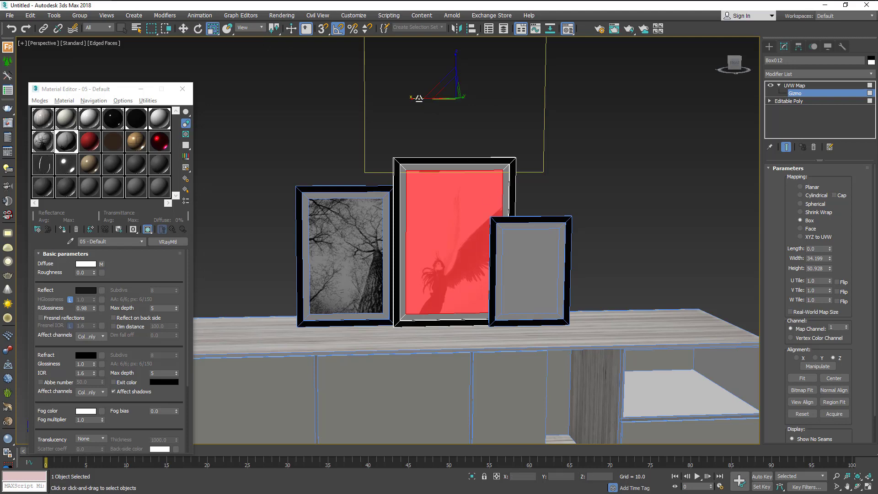
left_click_drag(419, 97, 427, 94)
left_click_drag(456, 66, 460, 57)
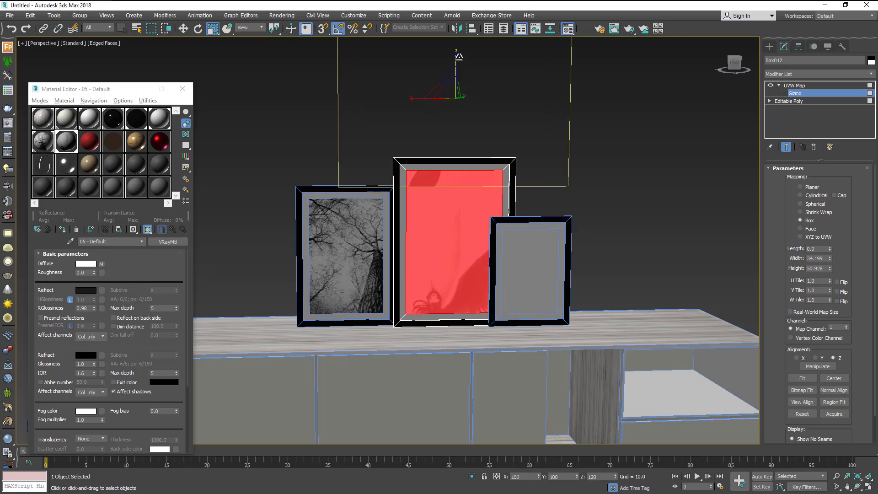
left_click(186, 30)
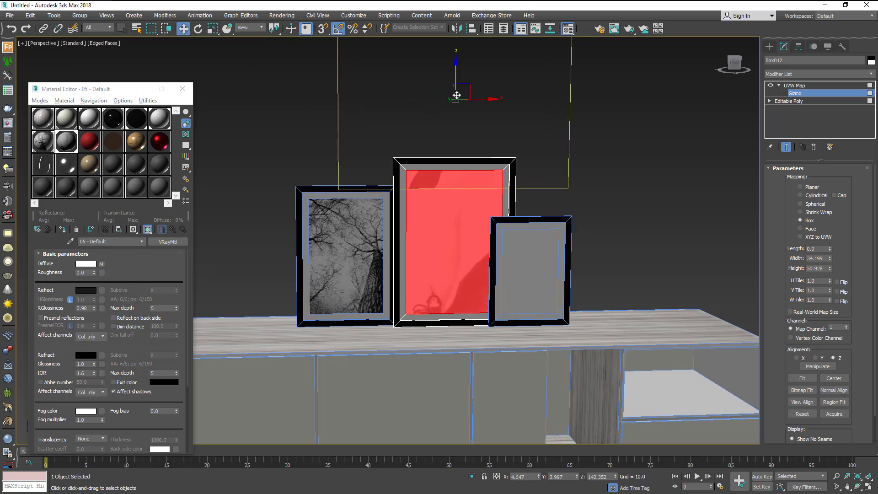
left_click_drag(456, 80, 516, 30)
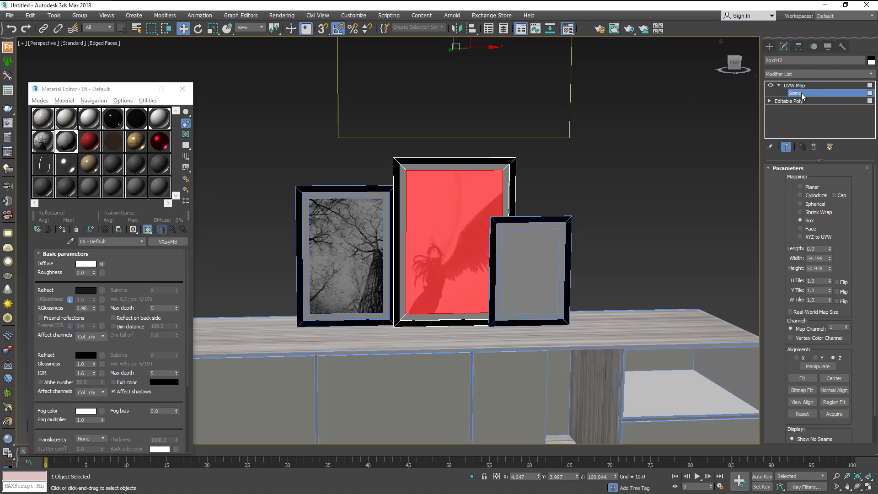
left_click(657, 202)
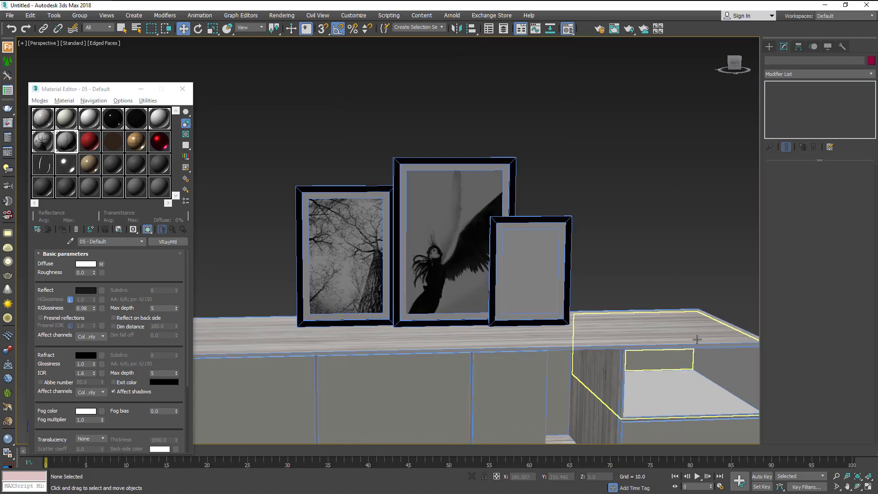
- Select the small right frame and load the 919a923a… jpg photo into a material's diffuse bitmap
left_click(515, 279)
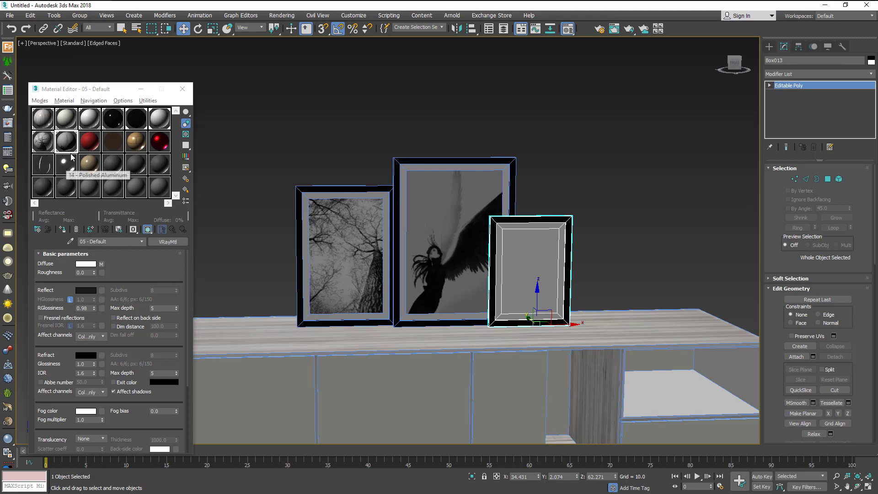
left_click(90, 142)
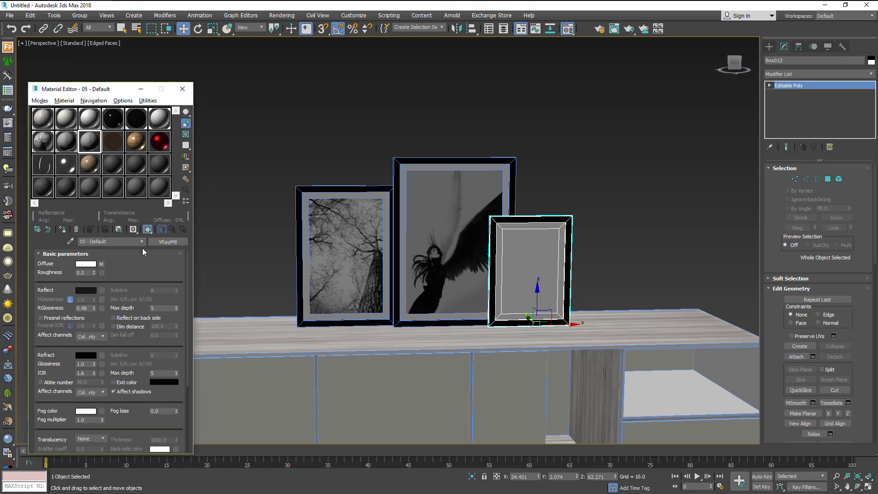
left_click(103, 264)
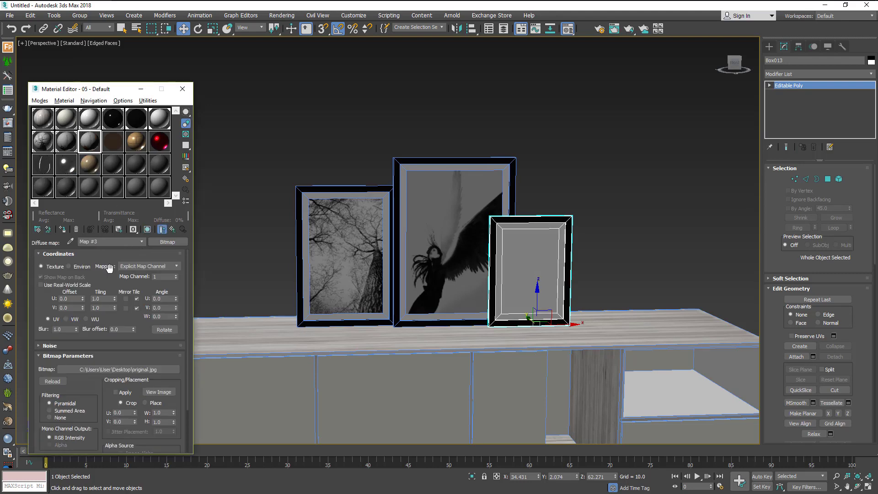
left_click(107, 372)
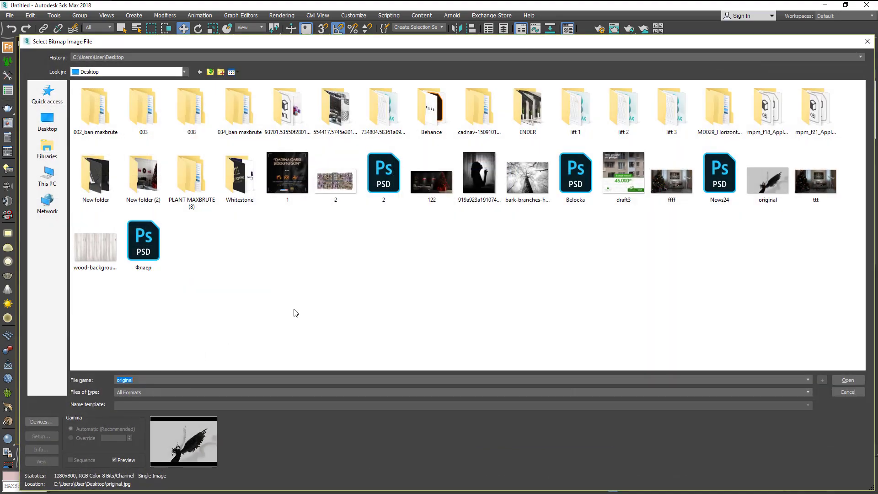
double_click(469, 193)
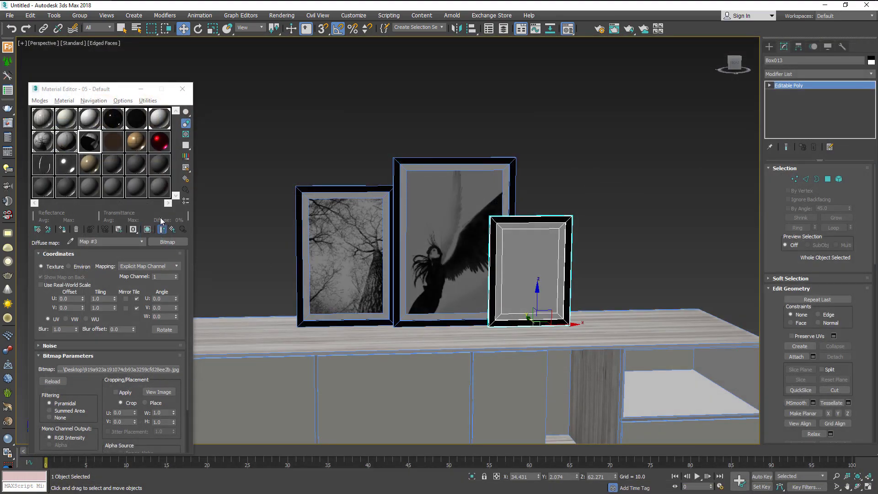
left_click(173, 229)
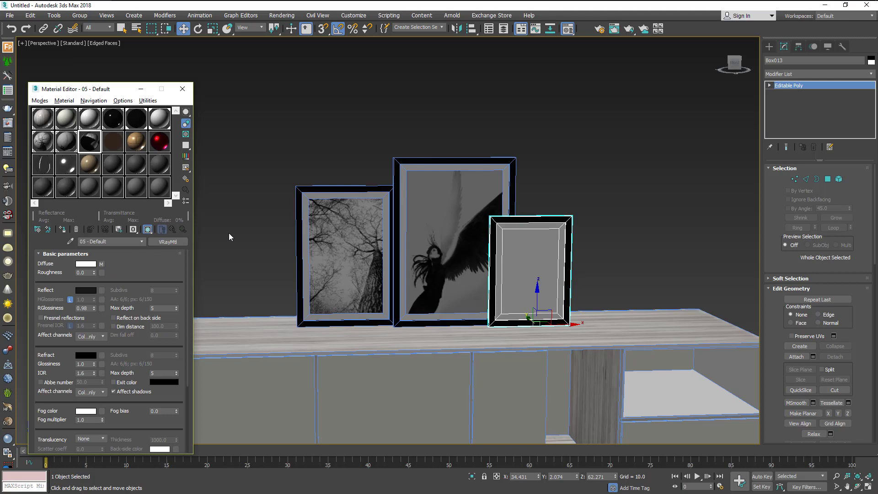
- Assign that picture material to the small frame's front panel, replacing the same-named material
left_click(829, 179)
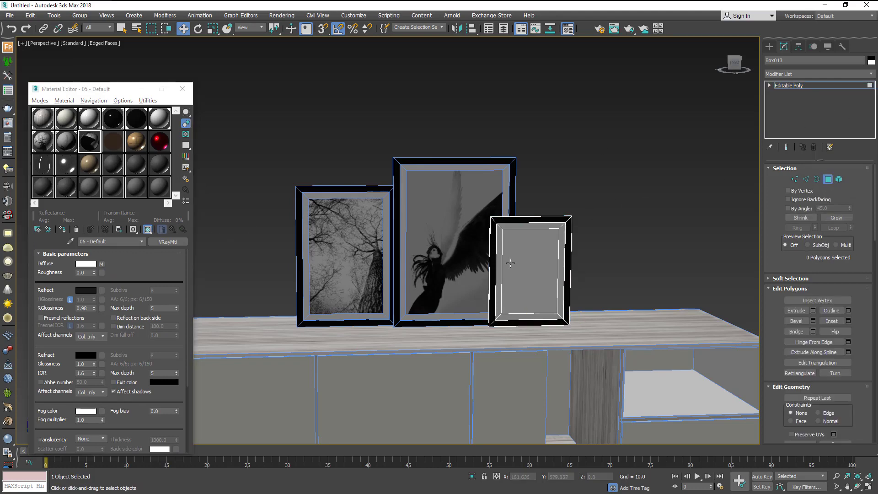
left_click(62, 230)
left_click(442, 287)
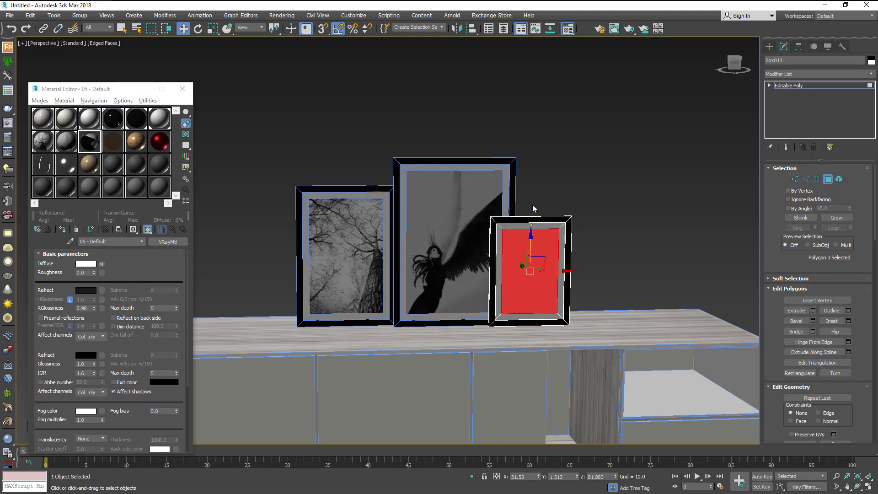
left_click(62, 229)
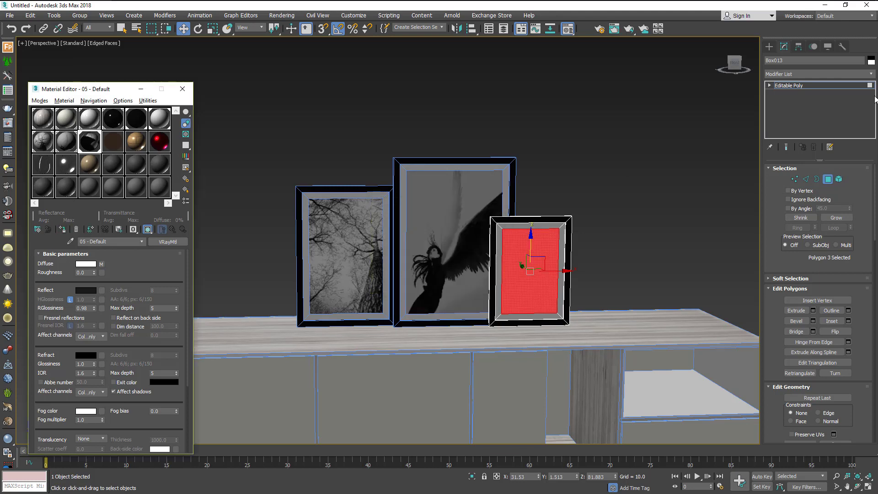
left_click(872, 74)
scroll(865, 275, "down", 5)
scroll(865, 330, "down", 5)
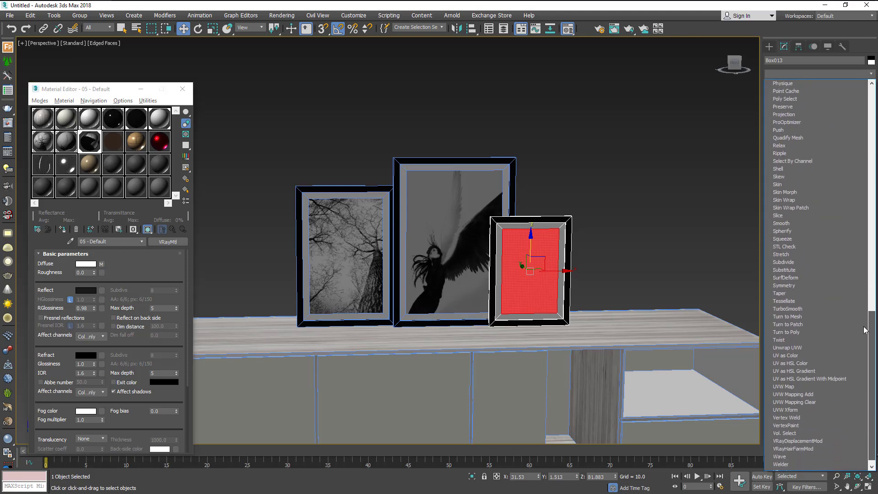
scroll(864, 329, "down", 1)
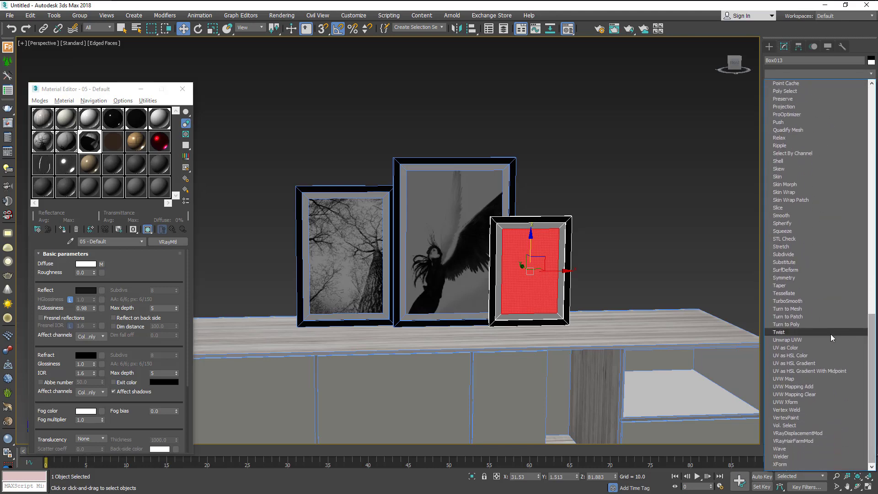
left_click(809, 379)
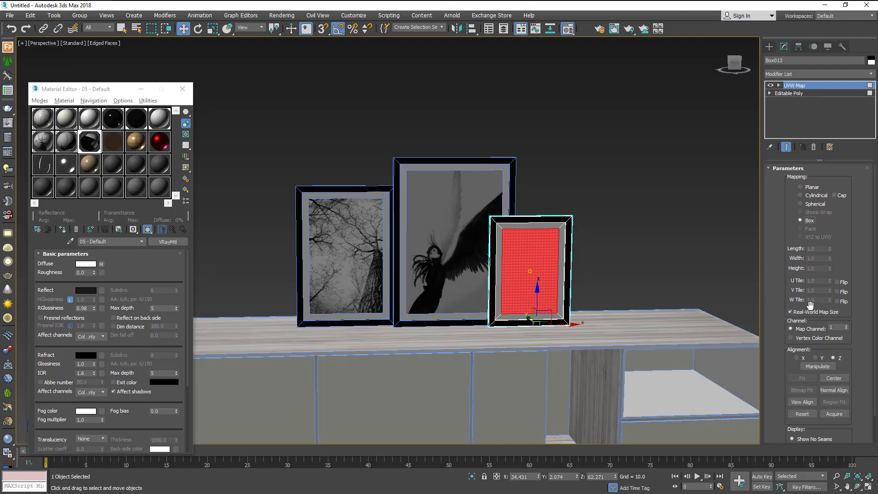
left_click(646, 249)
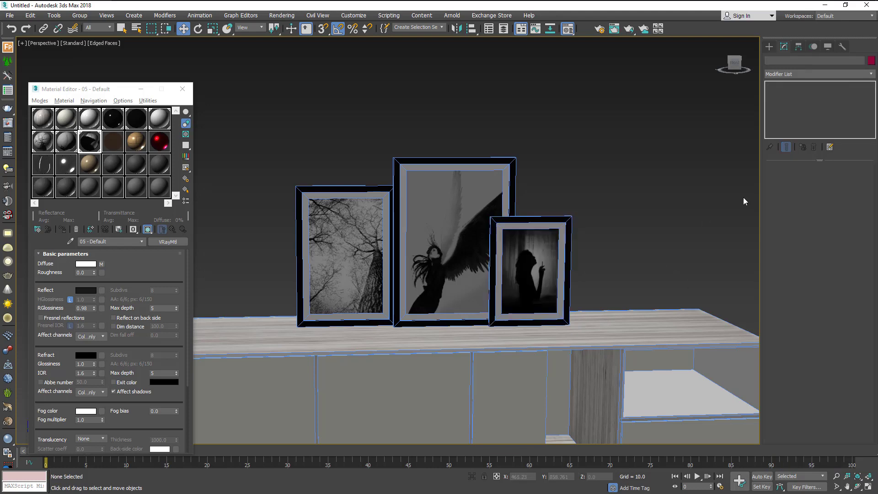
scroll(618, 188, "down", 5)
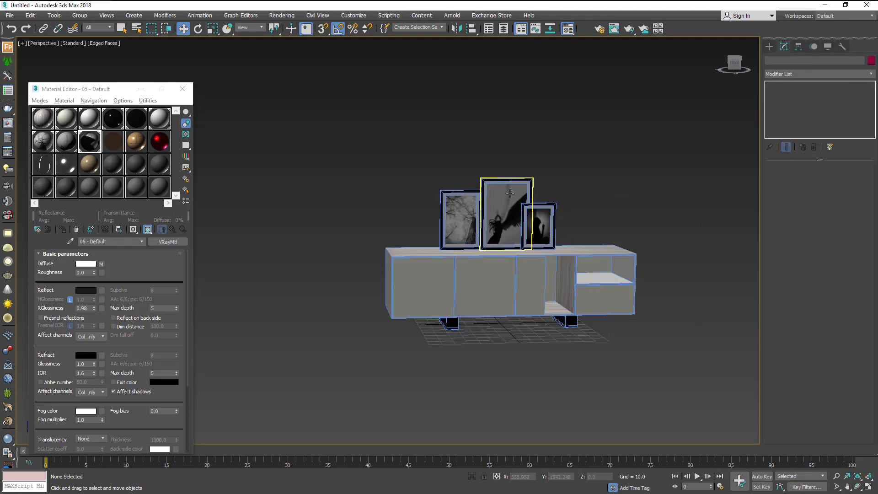
middle_click_drag(617, 188, 548, 209, "alt")
scroll(548, 209, "up", 5)
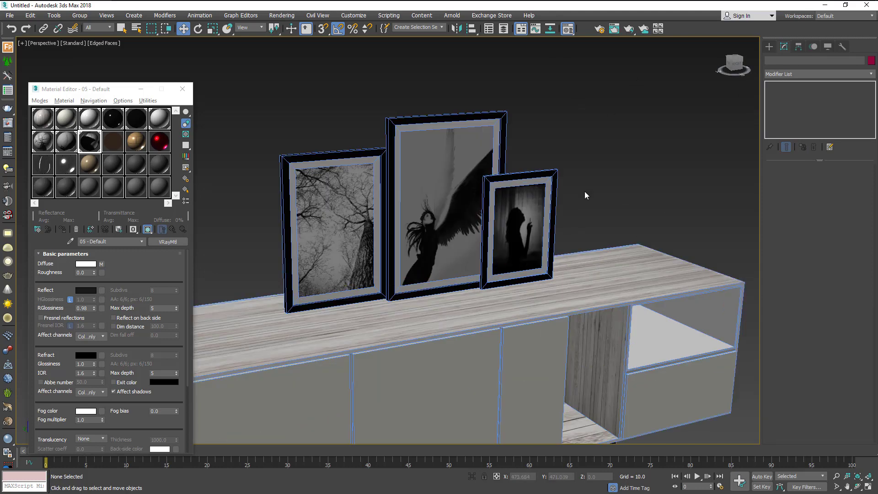
left_click(619, 277)
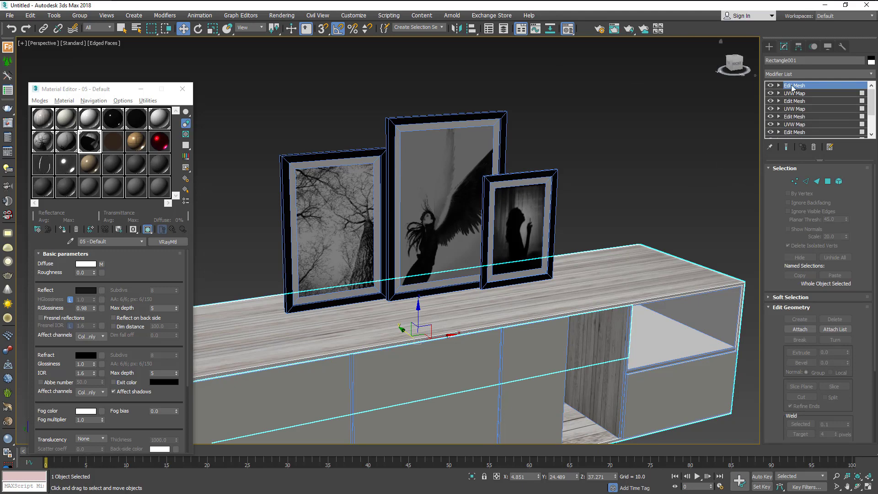
key("1")
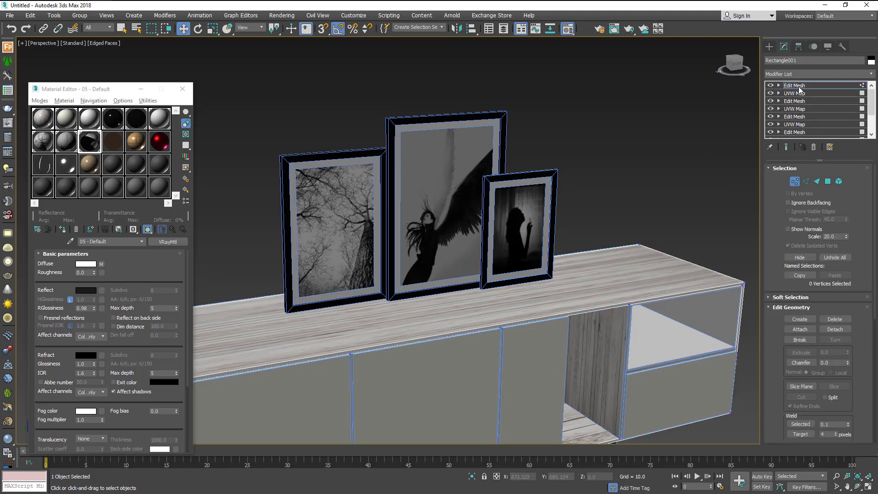
left_click(575, 141)
scroll(576, 177, "down", 3)
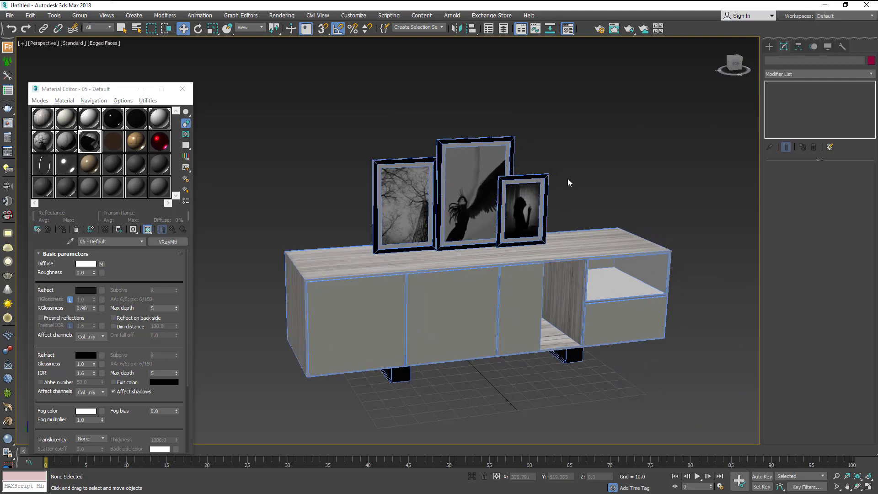
middle_click_drag(569, 182, 568, 187, "alt")
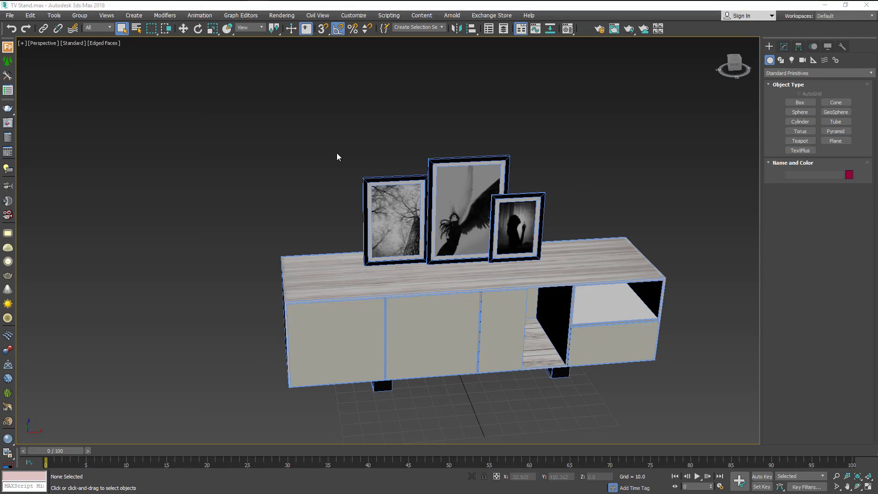
- Drag TABLE MAKEUP.max from File Explorer into the viewport and merge its objects
key("alt+Tab")
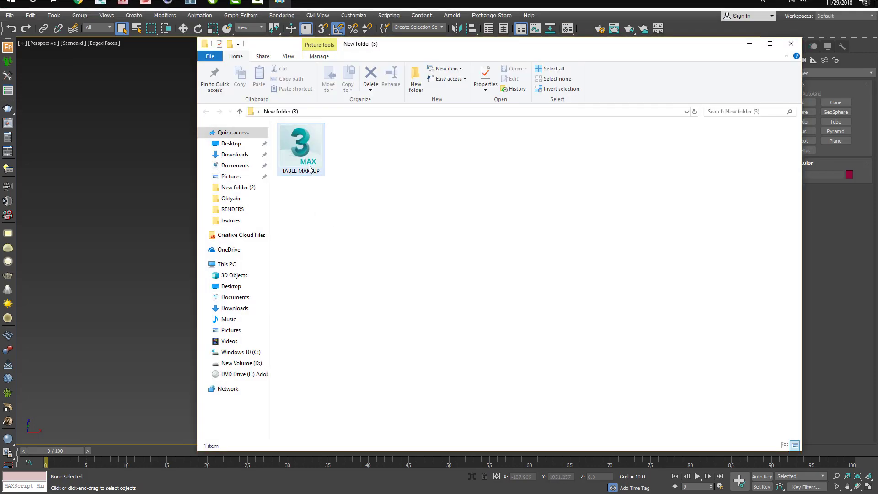
left_click_drag(300, 146, 148, 242)
left_click(167, 259)
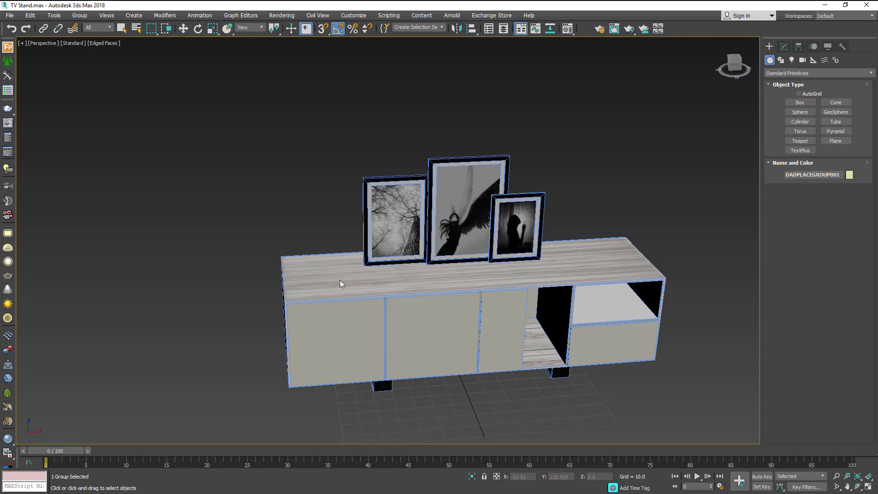
- Place the merged bottles, box, vases and branch in the scene
scroll(262, 396, "down", 5)
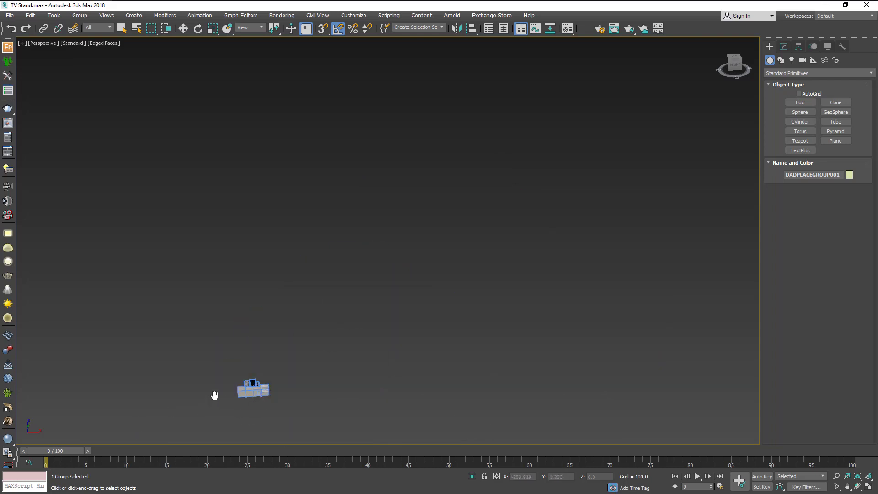
left_click(324, 309)
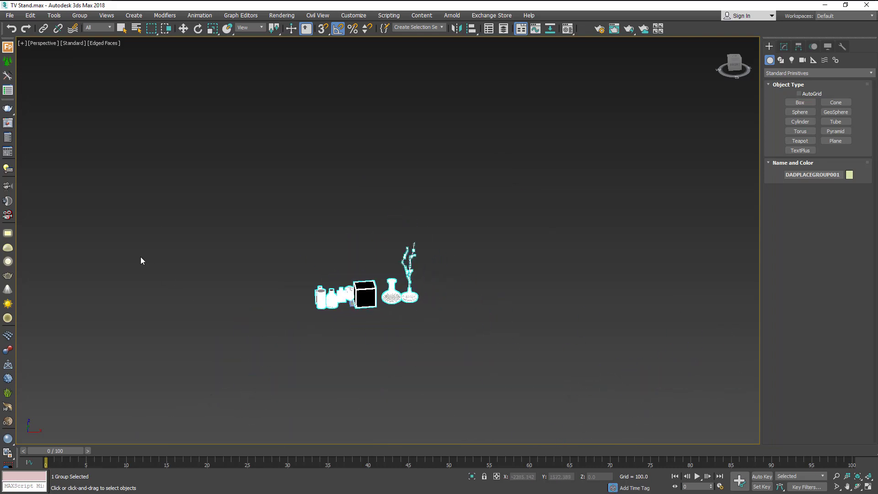
scroll(353, 299, "up", 8)
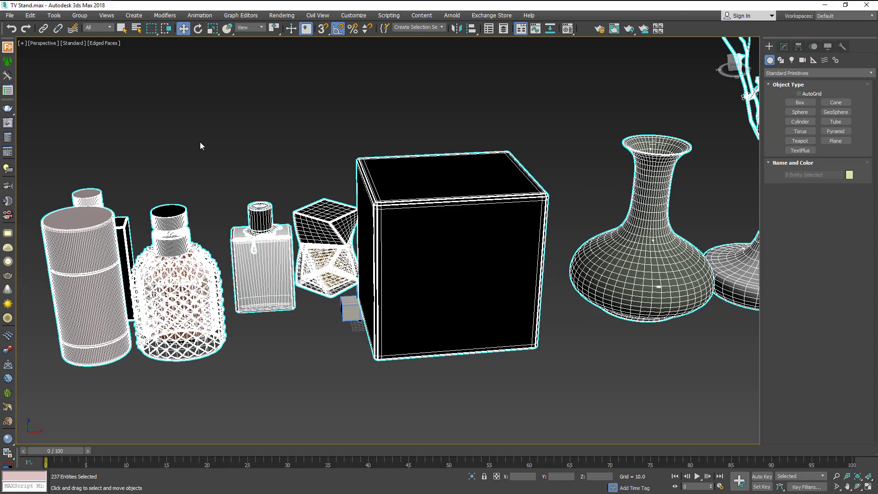
left_click(80, 15)
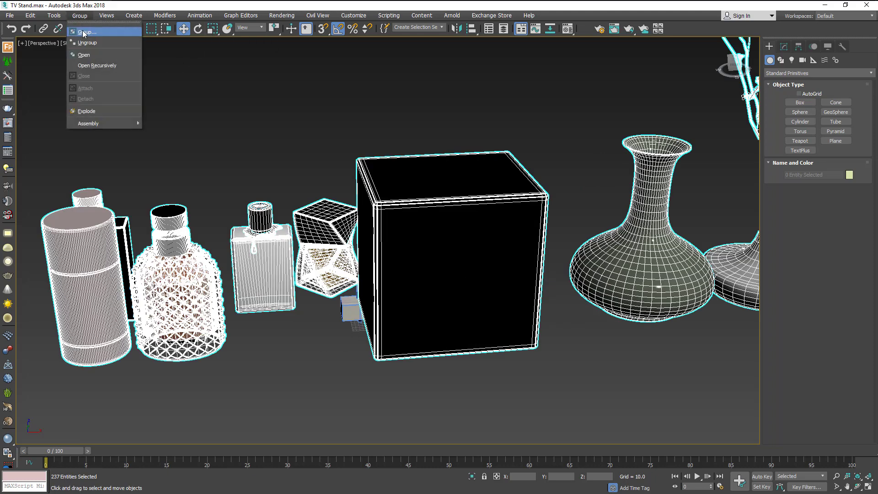
left_click(444, 268)
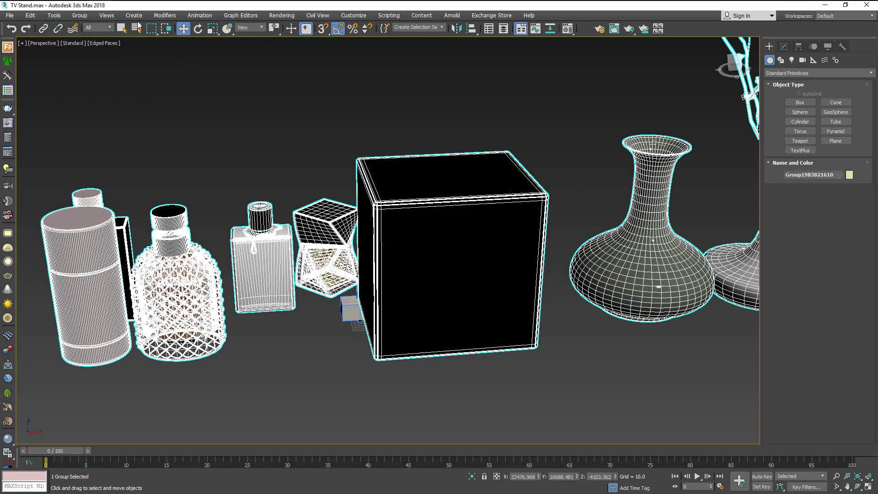
left_click(213, 28)
scroll(339, 282, "down", 8)
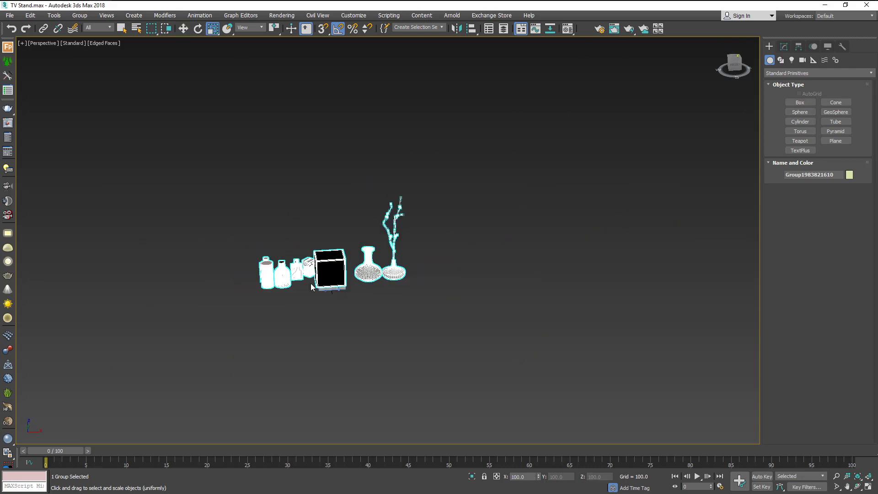
scroll(338, 282, "down", 5)
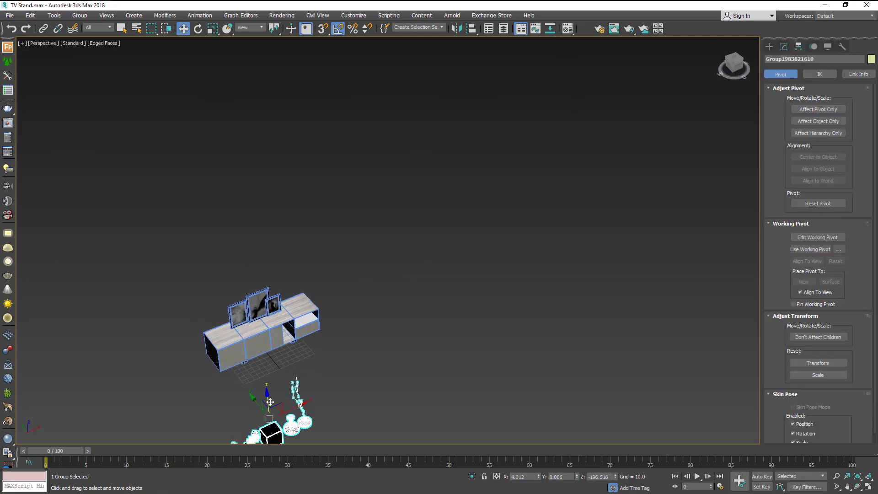
- Turn the decor group 180° around its vertical axis
middle_click_drag(270, 402, 279, 322, "alt")
scroll(279, 322, "up", 6)
scroll(300, 247, "up", 3)
scroll(300, 247, "down", 5)
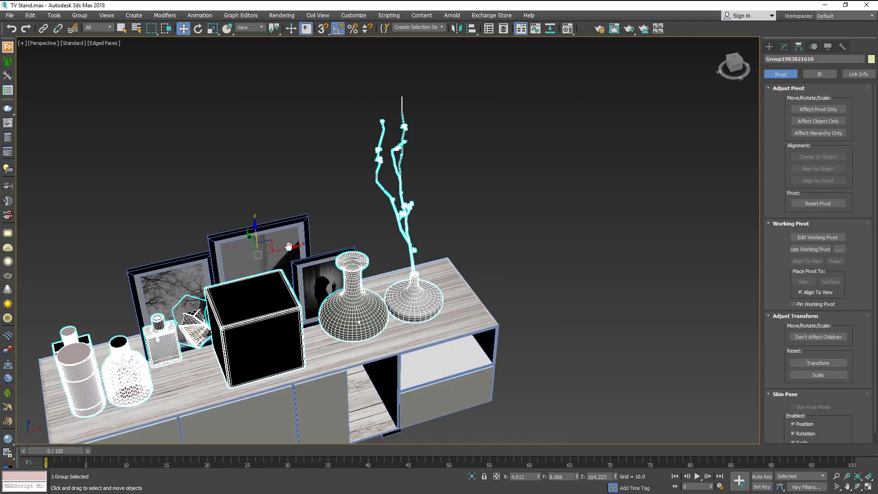
scroll(275, 254, "up", 3)
left_click(198, 29)
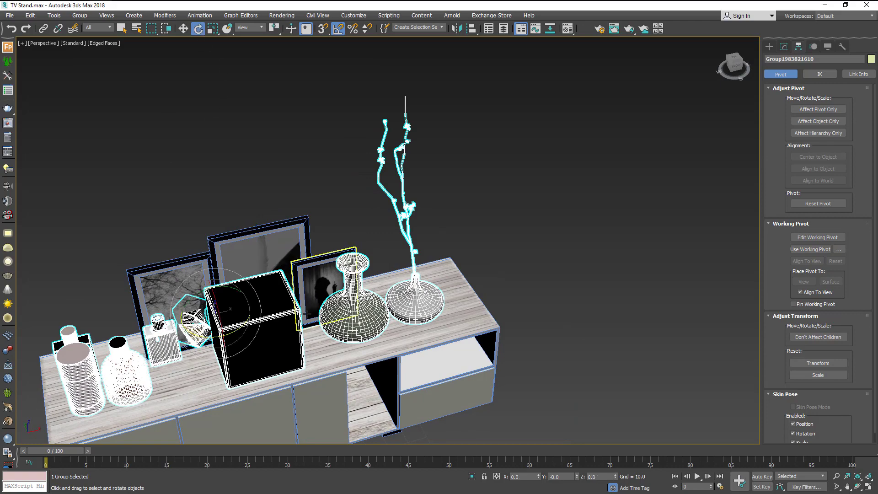
left_click_drag(218, 337, 303, 333)
mouse_move(252, 343)
middle_mouse_down()
mouse_move(356, 312)
mouse_move(331, 291)
middle_mouse_up()
- Slide the decor group onto the tabletop, bringing it forward and down
left_click(183, 28)
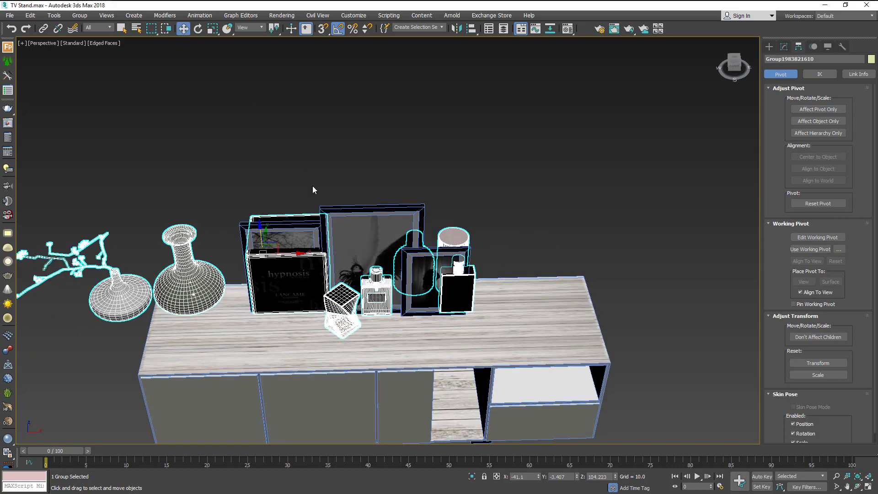
mouse_move(305, 267)
left_mouse_down()
mouse_move(390, 267)
mouse_move(407, 299)
left_mouse_up()
left_click(213, 29)
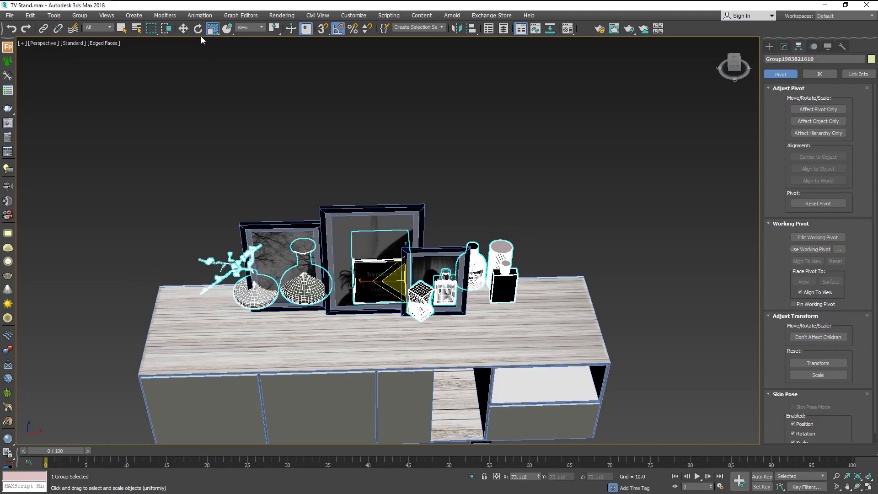
left_click(183, 28)
middle_click_drag(375, 248, 372, 250, "alt")
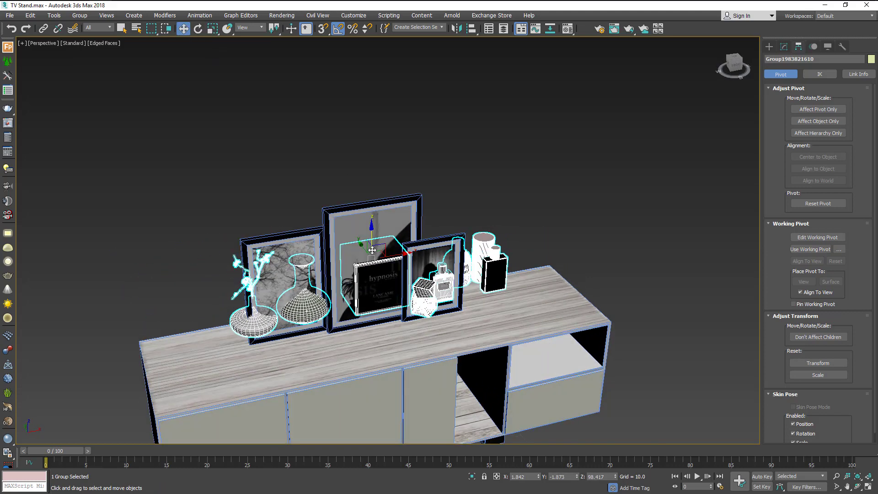
left_click_drag(363, 245, 365, 267)
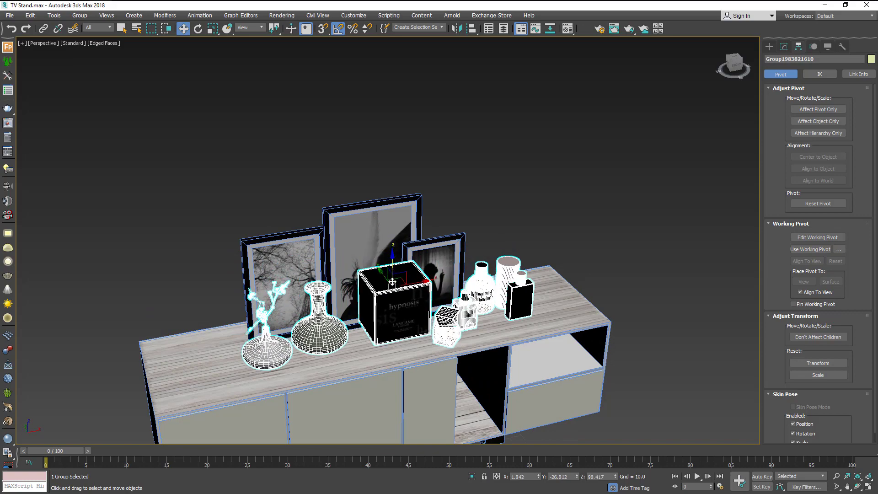
middle_click_drag(364, 267, 375, 255, "alt")
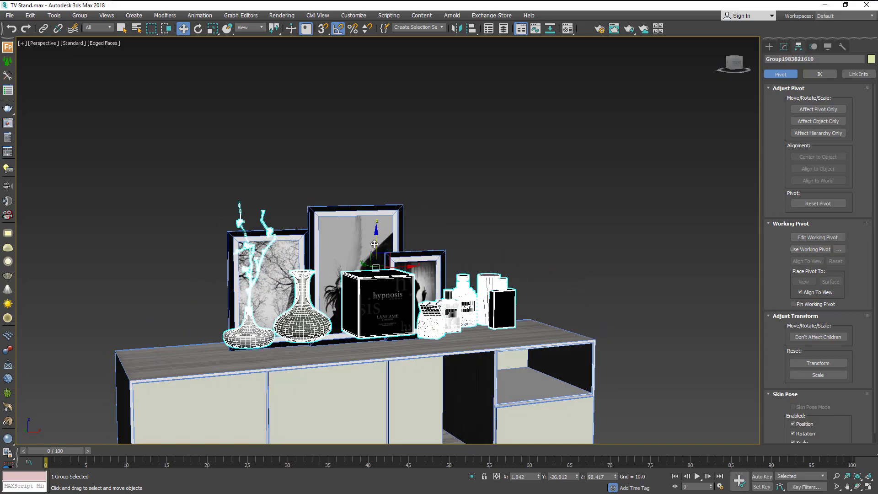
left_click_drag(379, 246, 382, 262)
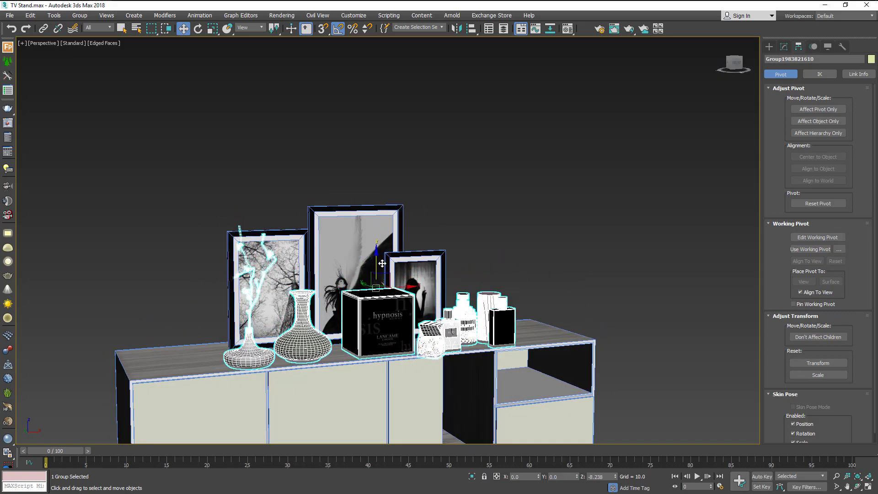
middle_click_drag(382, 262, 395, 328, "alt")
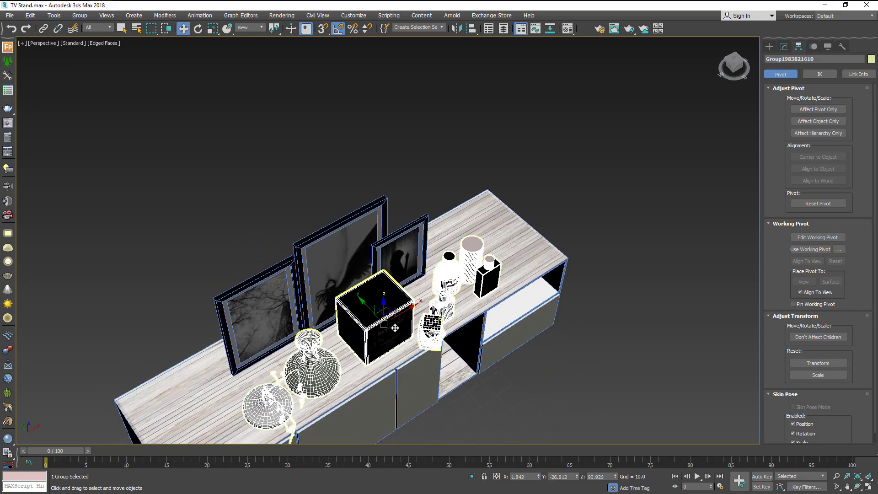
- Shrink the group to about 55.8% and settle it before the three frames
left_click(213, 28)
left_click_drag(409, 326, 413, 345)
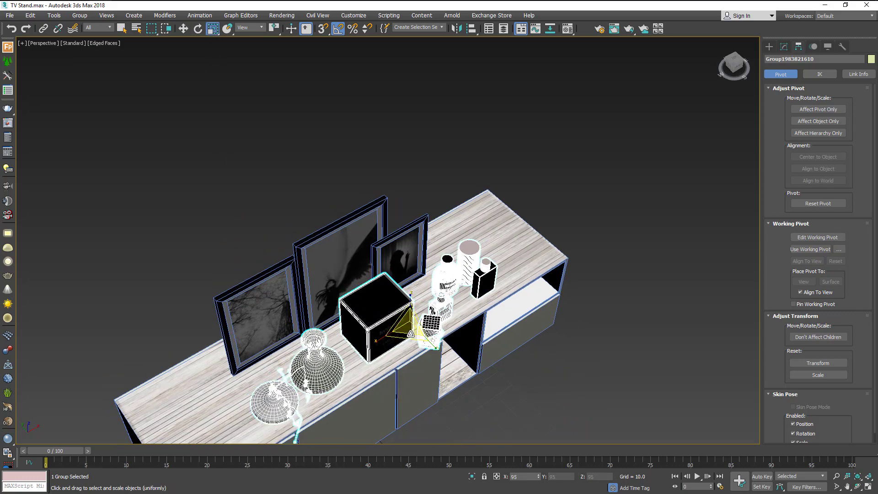
middle_click_drag(413, 345, 185, 67, "alt")
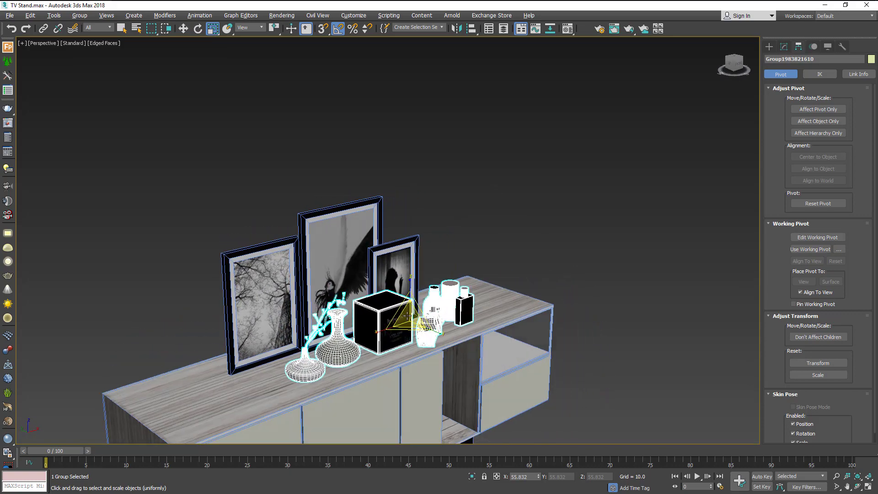
left_click(183, 29)
left_click_drag(392, 274, 394, 280)
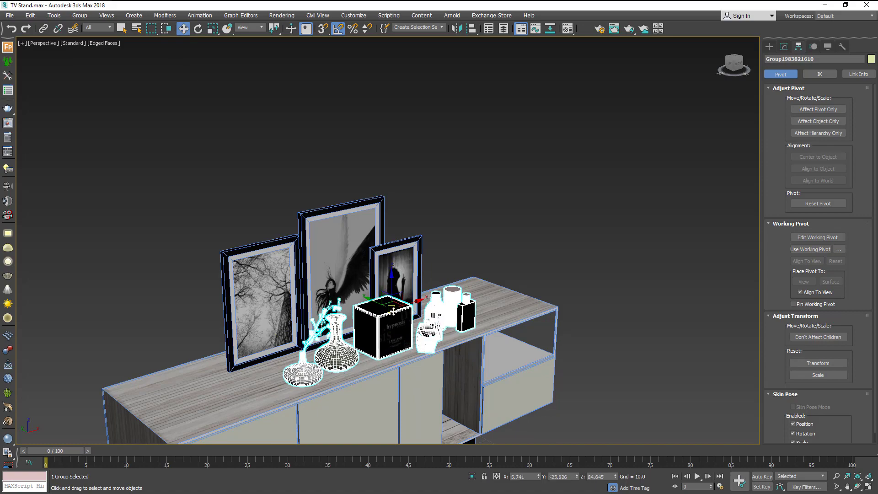
middle_click_drag(393, 311, 378, 331, "alt")
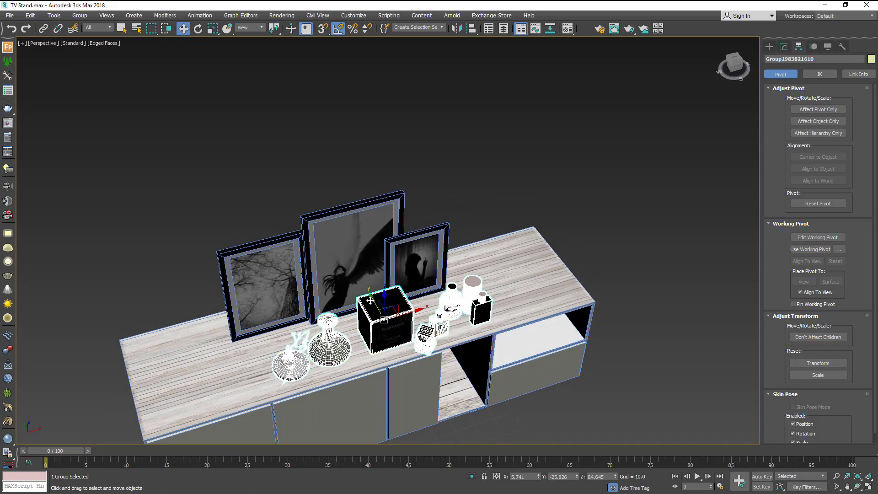
left_click_drag(370, 301, 366, 298)
- Ungroup the decor and move the flower vase toward the left end of the top
left_click(79, 15)
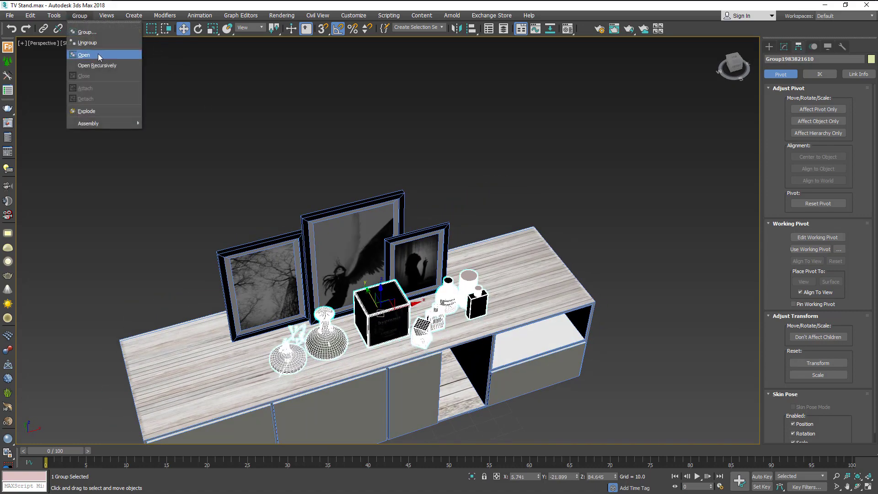
left_click(84, 43)
left_click(288, 352)
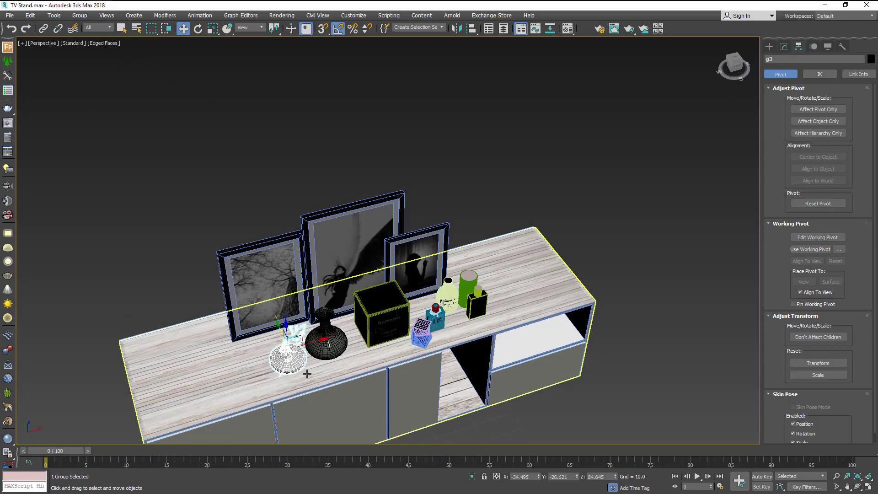
mouse_move(294, 346)
left_mouse_down()
mouse_move(235, 362)
mouse_move(201, 356)
left_mouse_up()
mouse_move(202, 355)
middle_mouse_down("alt")
mouse_move(169, 353)
mouse_move(215, 361)
middle_mouse_up("alt")
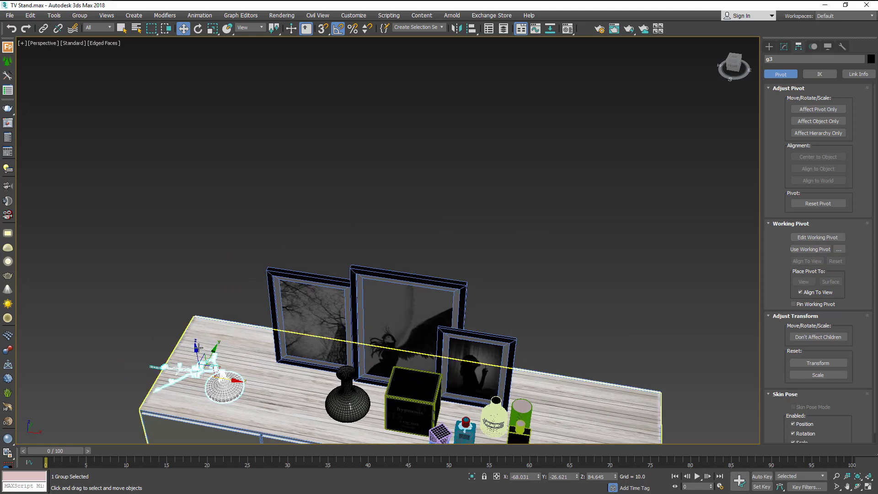
left_click_drag(231, 354, 252, 330)
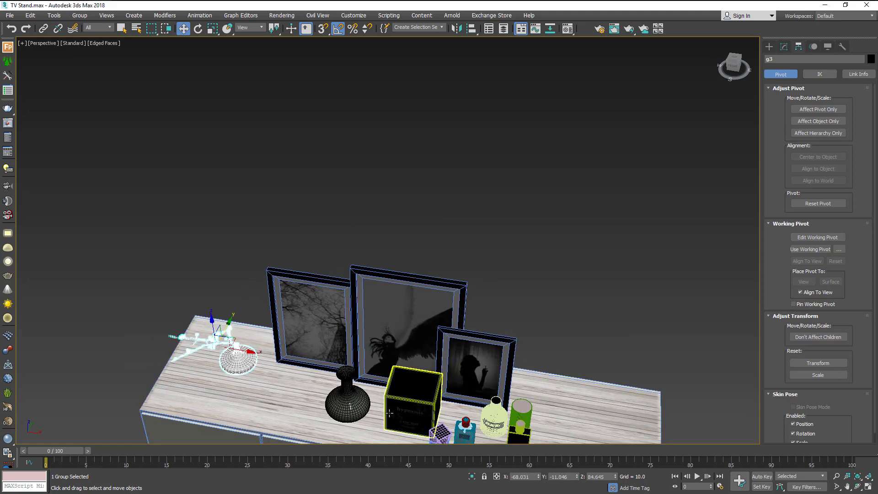
- Move the black vase and lattice bottle left beside the flower vase
left_click(355, 395)
left_click_drag(380, 402, 300, 385)
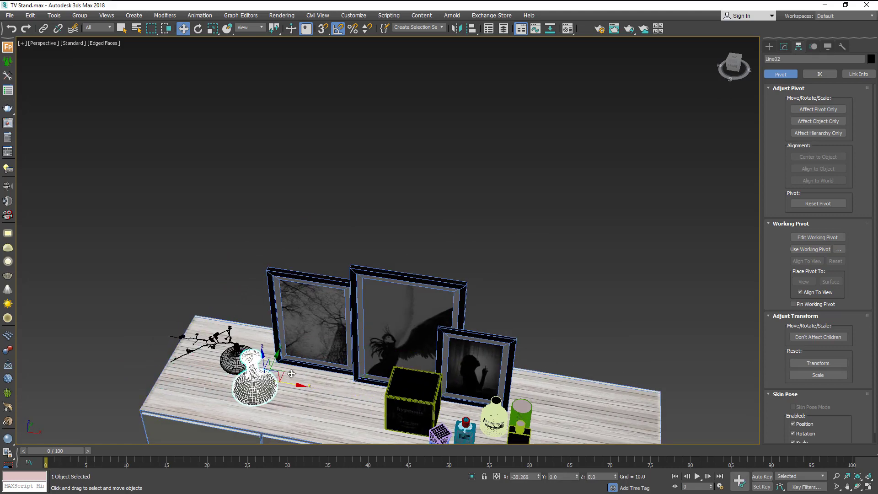
middle_click_drag(300, 386, 327, 323)
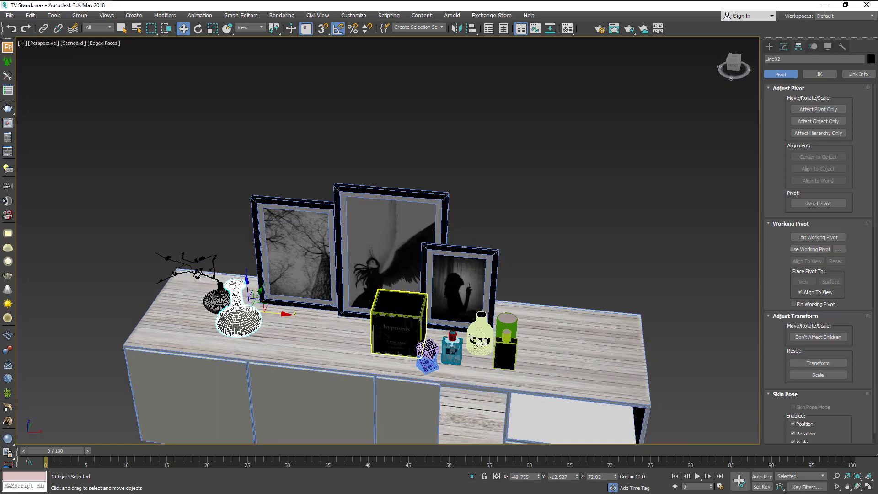
left_click(430, 360)
mouse_move(451, 361)
left_mouse_down()
mouse_move(302, 336)
mouse_move(332, 319)
mouse_move(306, 322)
left_mouse_up()
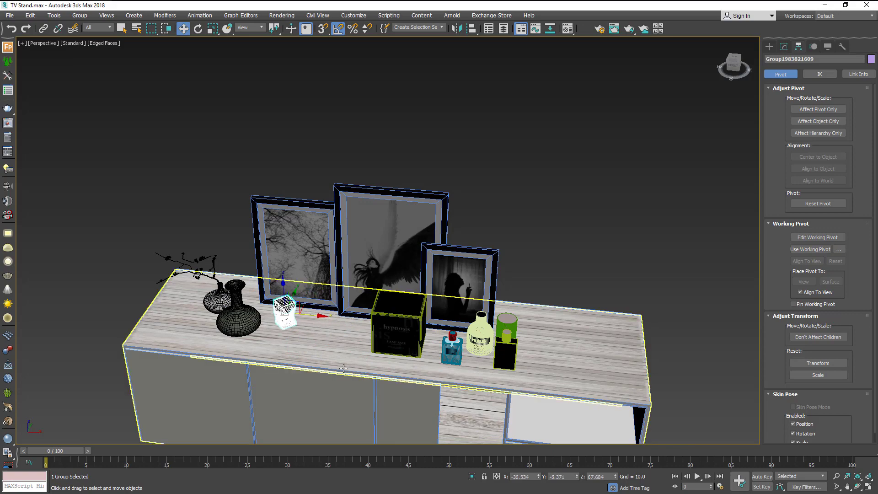
mouse_move(348, 329)
middle_mouse_down("alt")
mouse_move(367, 337)
mouse_move(347, 302)
middle_mouse_up("alt")
scroll(337, 295, "up", 4)
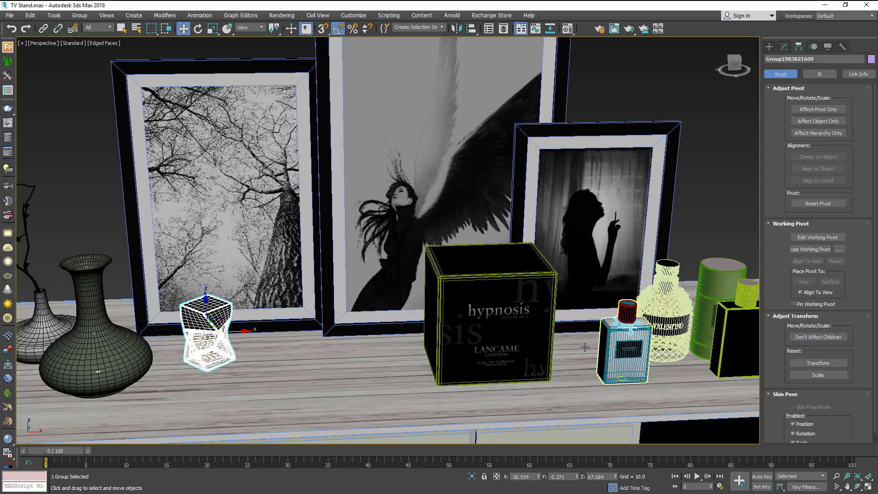
- Place the white perfume bottle next to the lattice bottle
left_click(617, 346)
left_click_drag(653, 341, 286, 355)
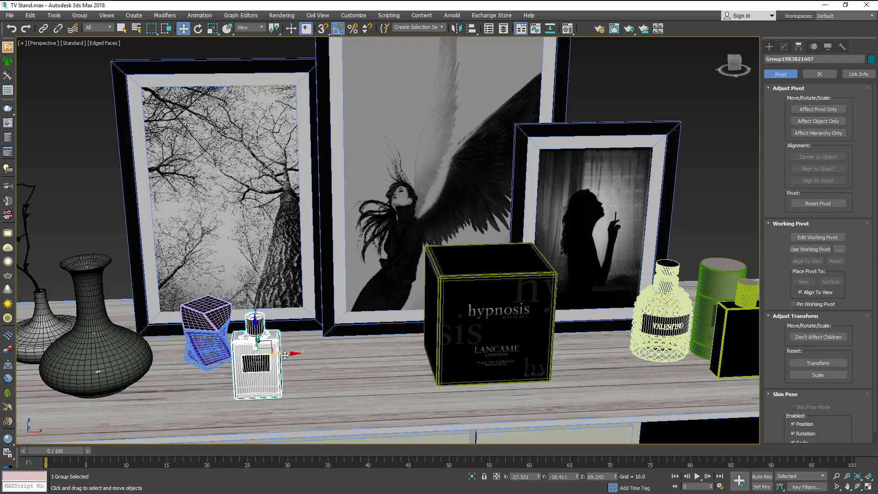
middle_click_drag(286, 354, 346, 390, "alt")
left_click_drag(234, 344, 174, 311)
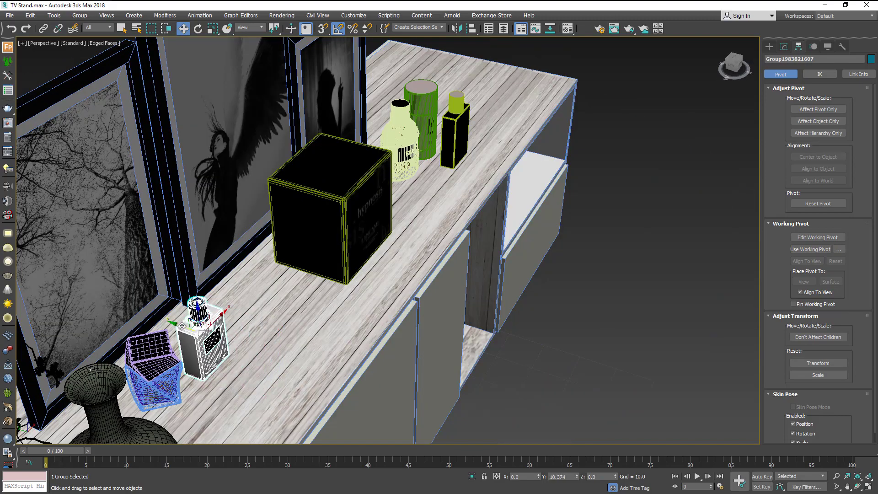
middle_click_drag(174, 311, 386, 321, "alt")
scroll(386, 320, "up", 3)
- Shift the black box and green bottle group left along the sideboard top
left_click(386, 320)
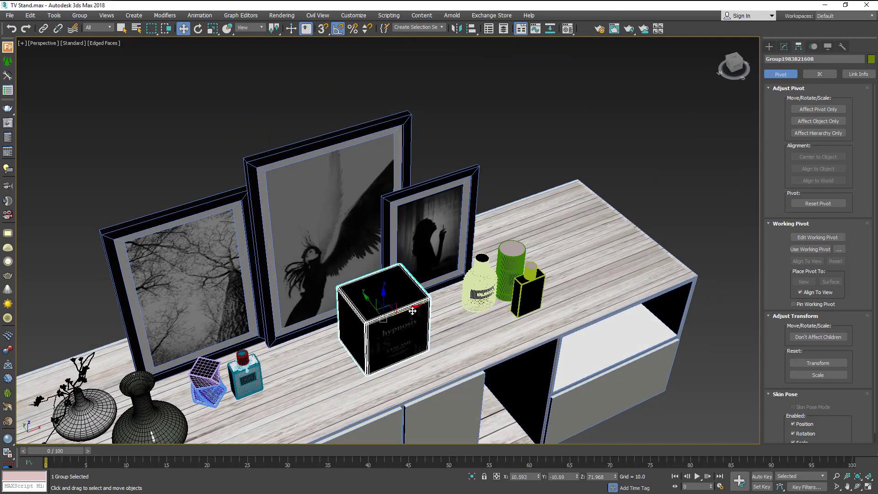
left_click_drag(412, 311, 358, 331)
left_click(493, 294)
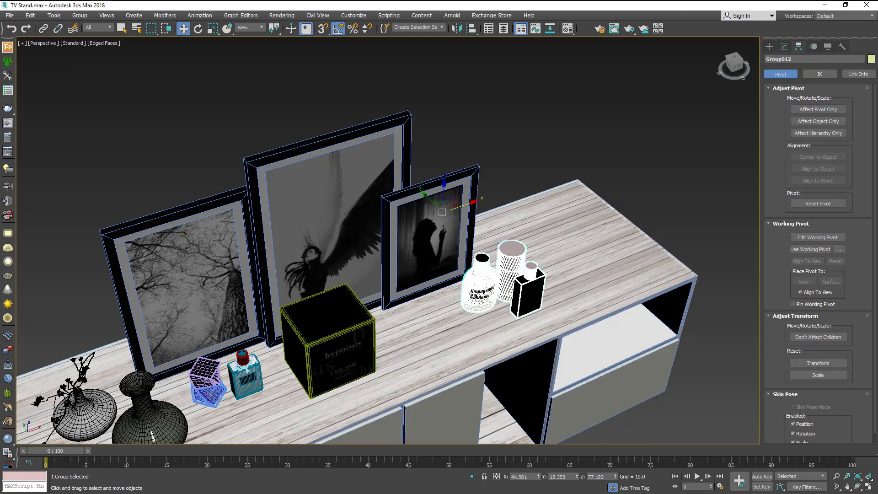
left_click_drag(488, 286, 404, 265)
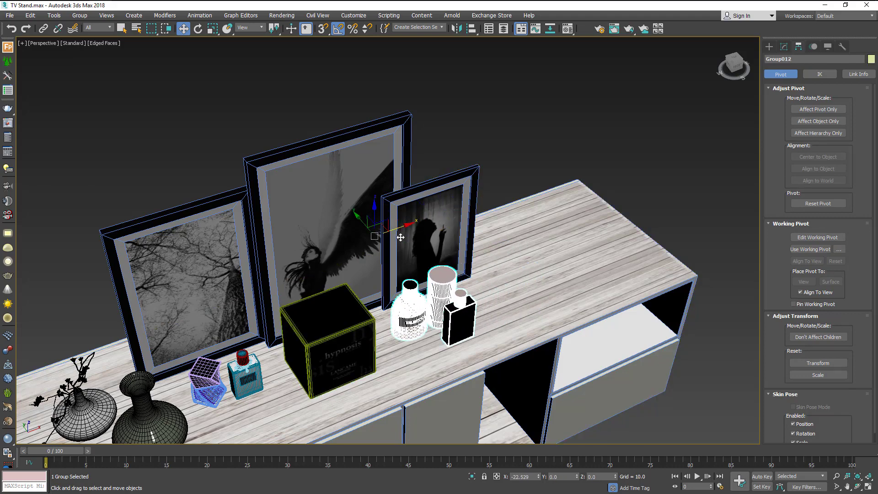
key("ctrl+alt+h")
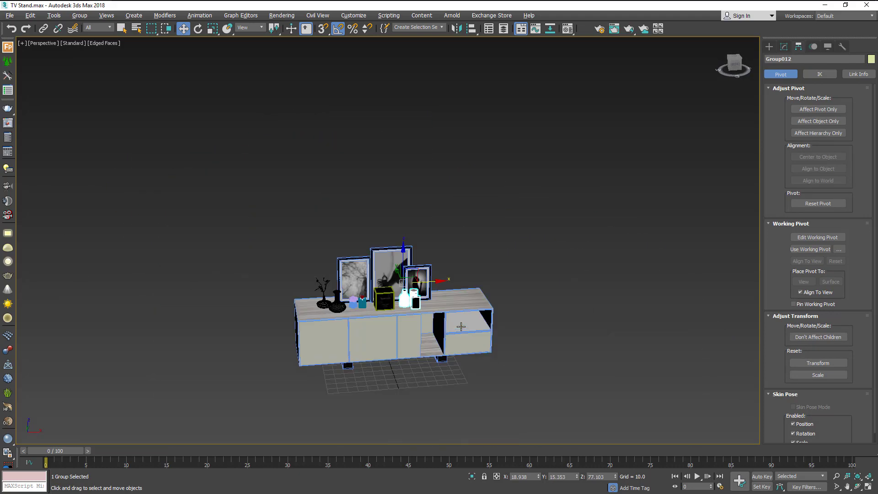
key("shift+z")
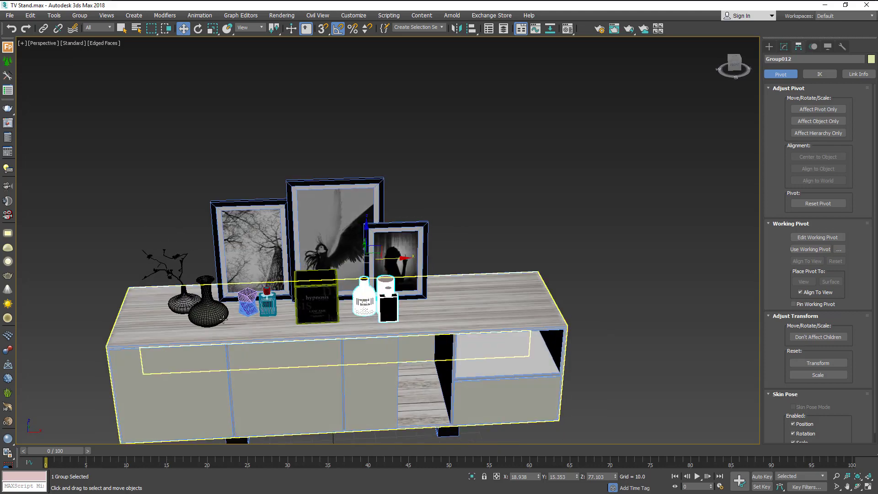
- Add an instance of the black vase at the right end of the top
left_click(209, 304)
left_click_drag(237, 301, 476, 297, "shift")
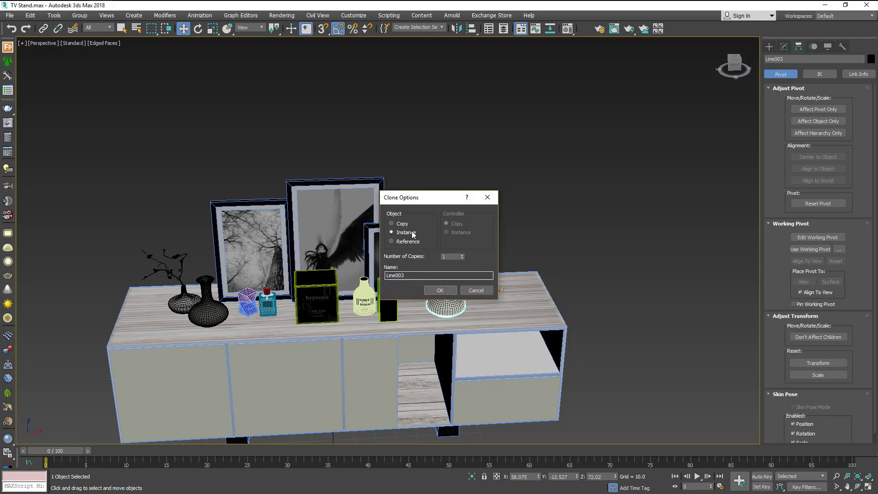
left_click(440, 290)
middle_click_drag(463, 308, 470, 317, "alt")
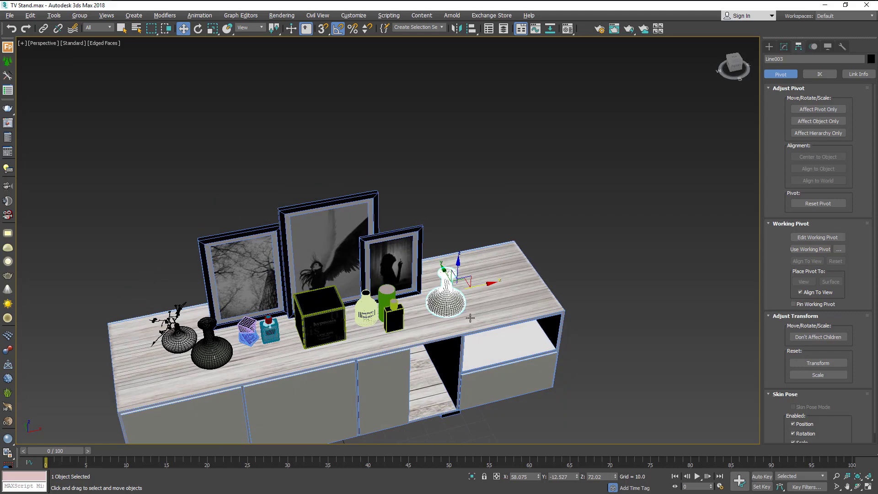
mouse_move(446, 278)
left_mouse_down()
mouse_move(443, 270)
mouse_move(479, 277)
left_mouse_up()
left_click(252, 329)
- Copy the green cylinder bottle group alongside it on the sideboard top
left_click(388, 299)
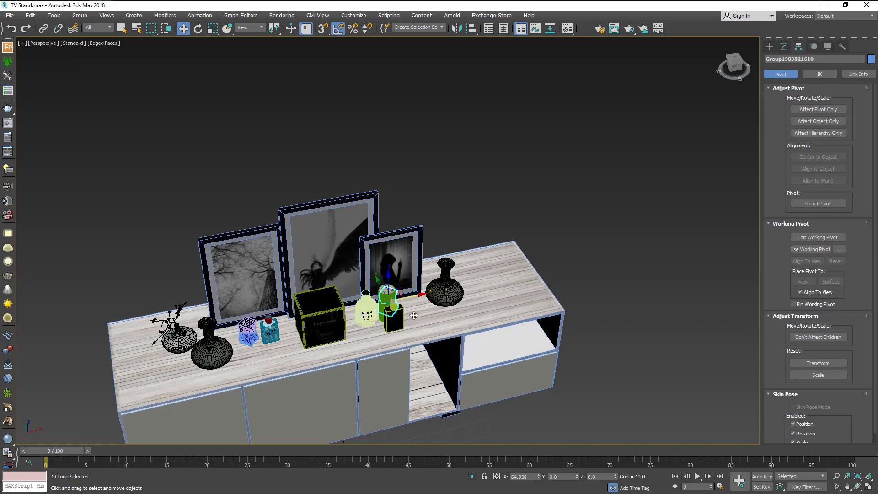
left_click_drag(413, 316, 430, 315, "shift")
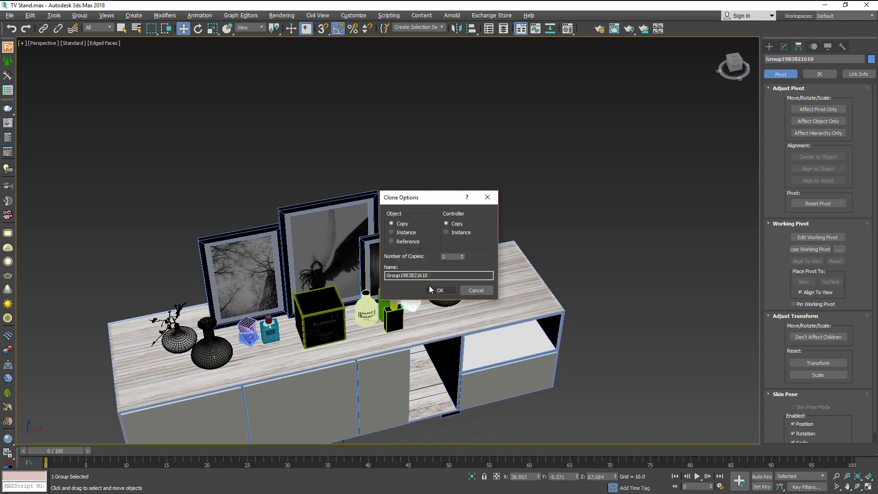
left_click(430, 289)
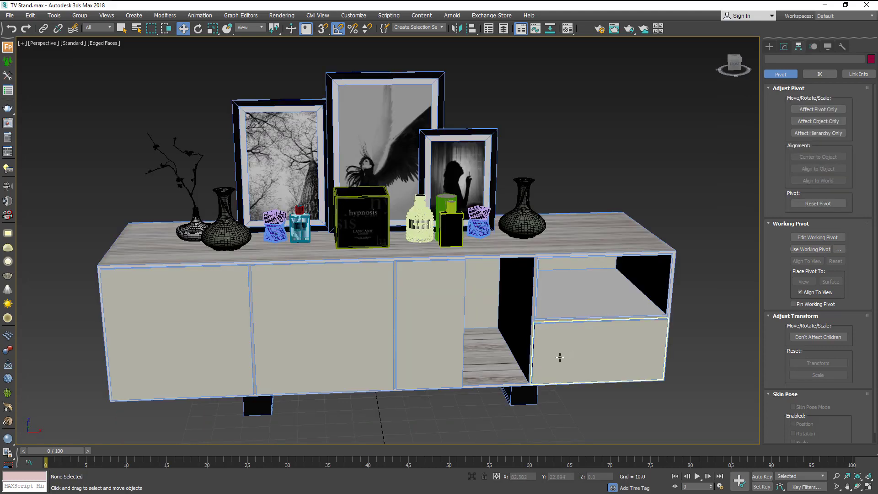
scroll(560, 357, "down", 5)
mouse_move(402, 343)
middle_mouse_down("alt")
mouse_move(439, 321)
mouse_move(430, 308)
middle_mouse_up("alt")
- Lower all eleven ornaments about 0.36 units onto the top, then deselect
left_click_drag(230, 205, 481, 270)
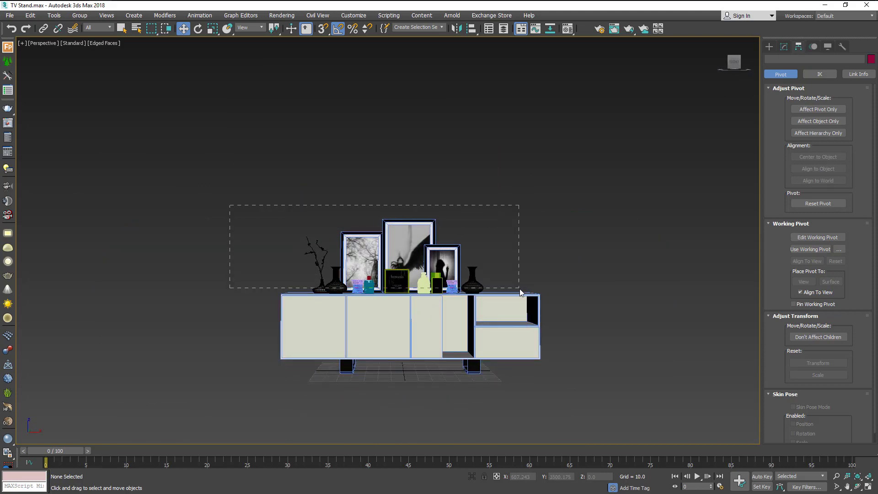
left_click_drag(520, 293, 520, 293)
mouse_move(520, 293)
middle_mouse_down("alt")
mouse_move(424, 344)
mouse_move(449, 328)
mouse_move(442, 331)
middle_mouse_up("alt")
scroll(449, 328, "up", 3)
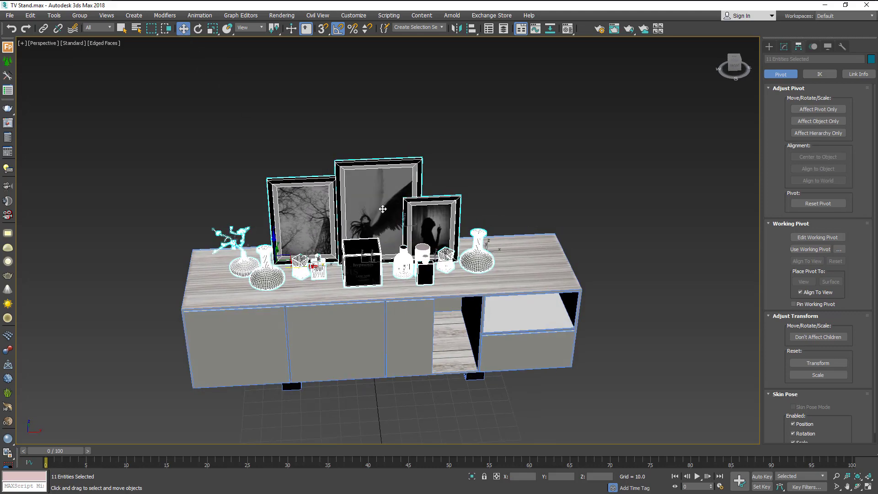
middle_click_drag(317, 263, 369, 250, "alt")
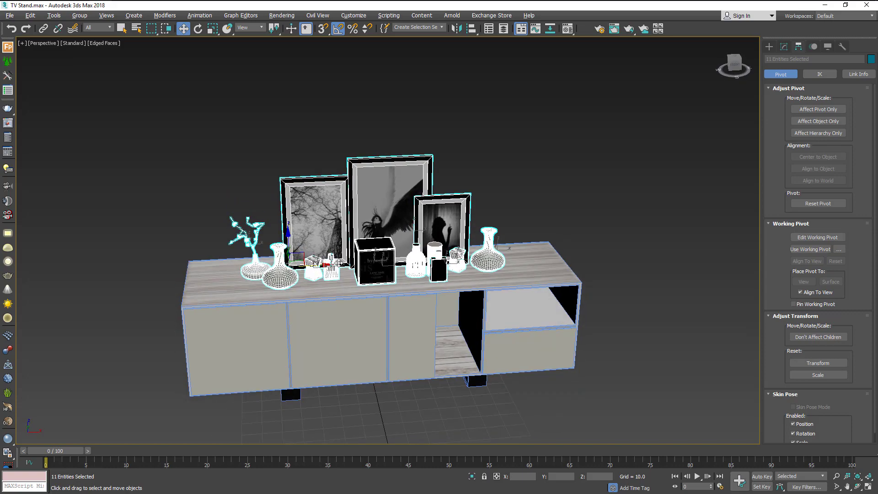
scroll(368, 249, "up", 5)
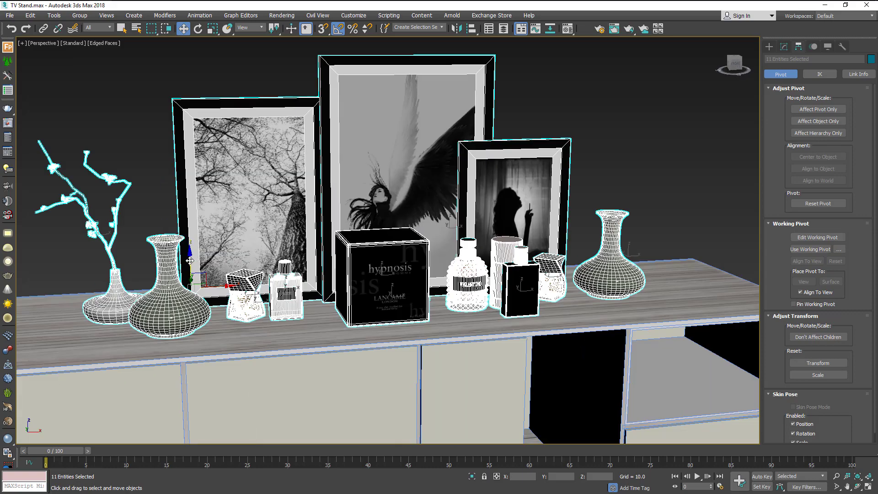
left_click_drag(190, 262, 206, 262)
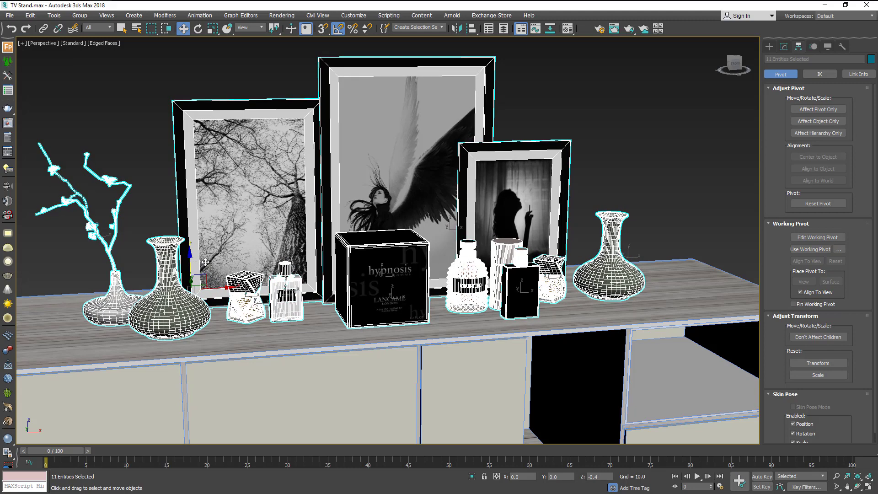
left_click_drag(206, 262, 200, 261)
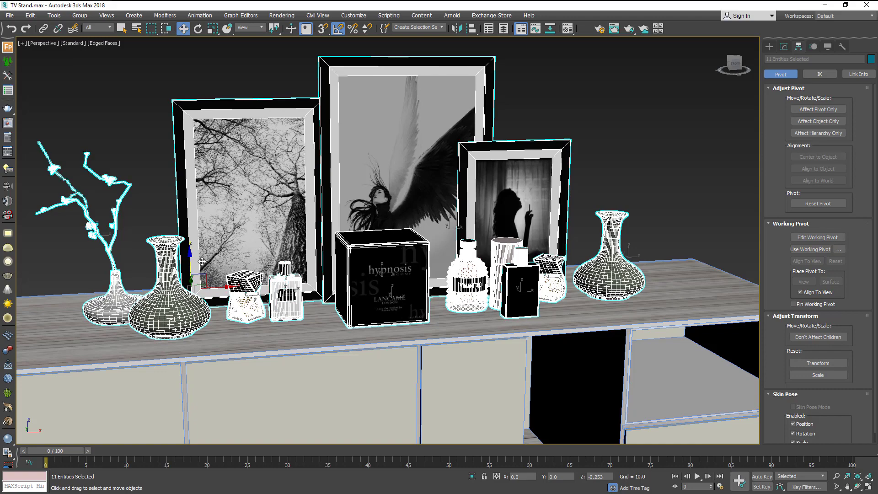
left_click(143, 218)
scroll(143, 219, "down", 5)
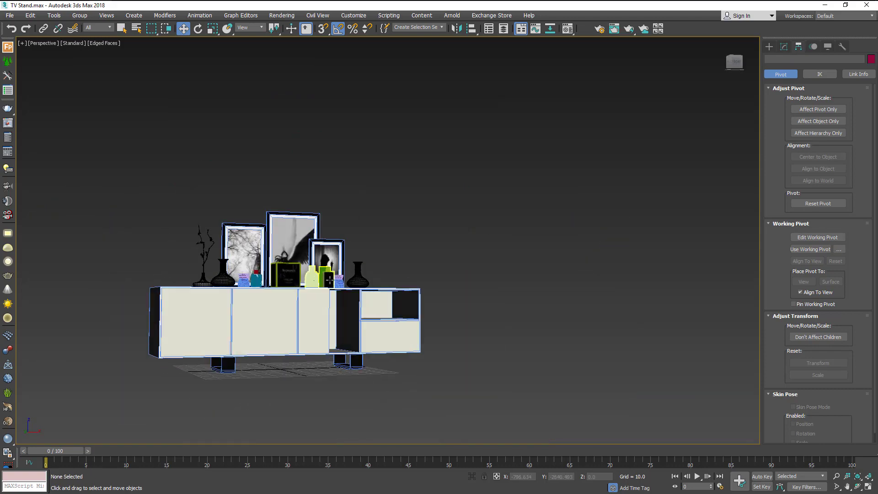
scroll(329, 280, "up", 3)
middle_click_drag(329, 280, 324, 263, "alt")
left_click(325, 263)
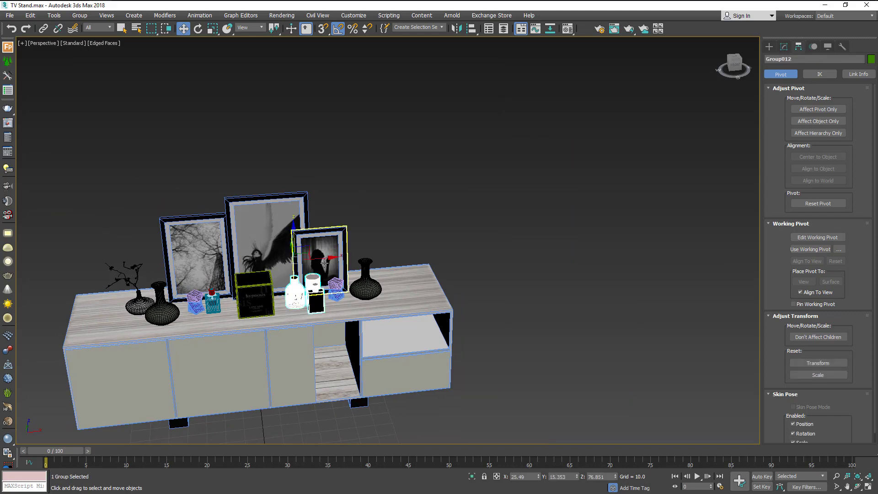
mouse_move(324, 263)
left_mouse_down("shift")
mouse_move(412, 258)
mouse_move(389, 269)
left_mouse_up("shift")
left_click(440, 290)
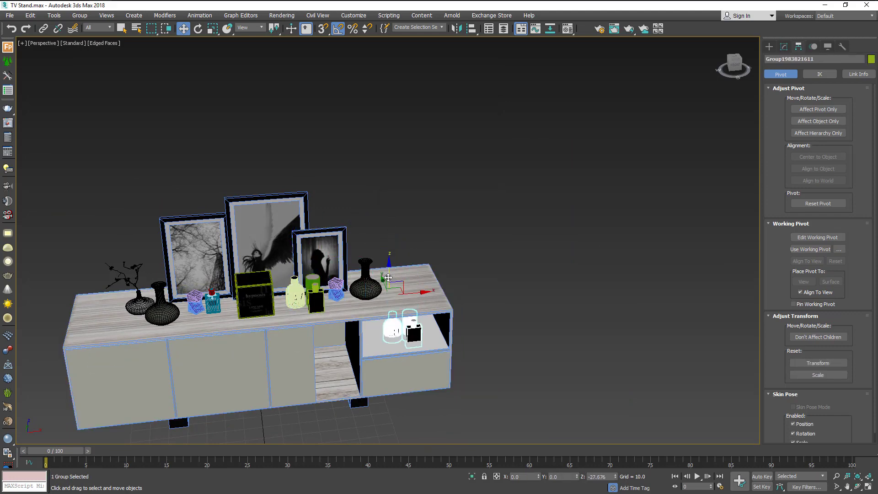
key("z")
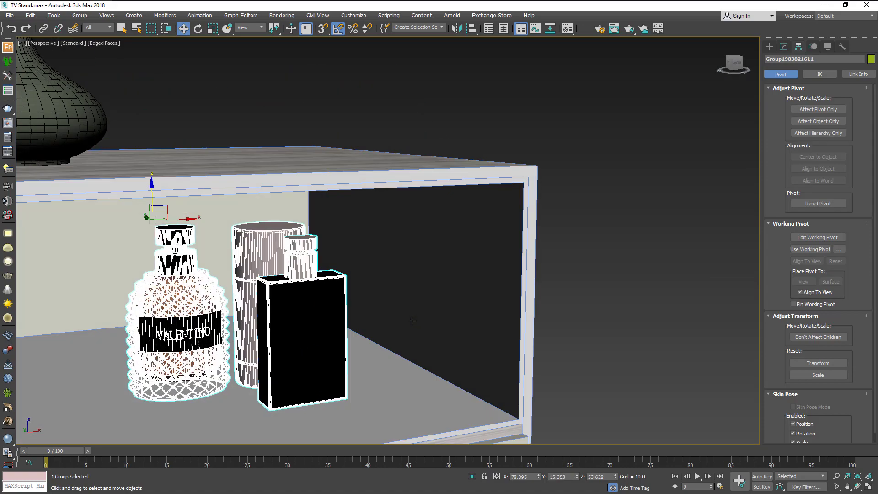
middle_click_drag(412, 318, 411, 314, "alt")
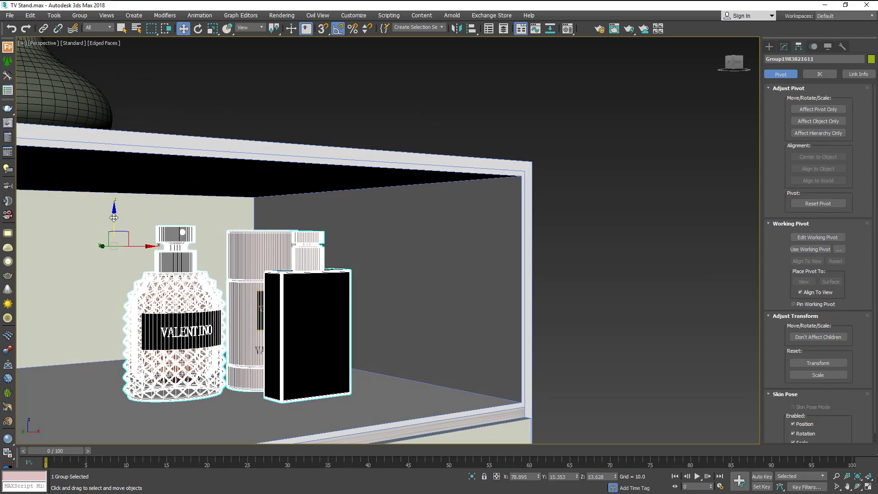
left_click_drag(115, 216, 119, 223)
scroll(203, 281, "down", 5)
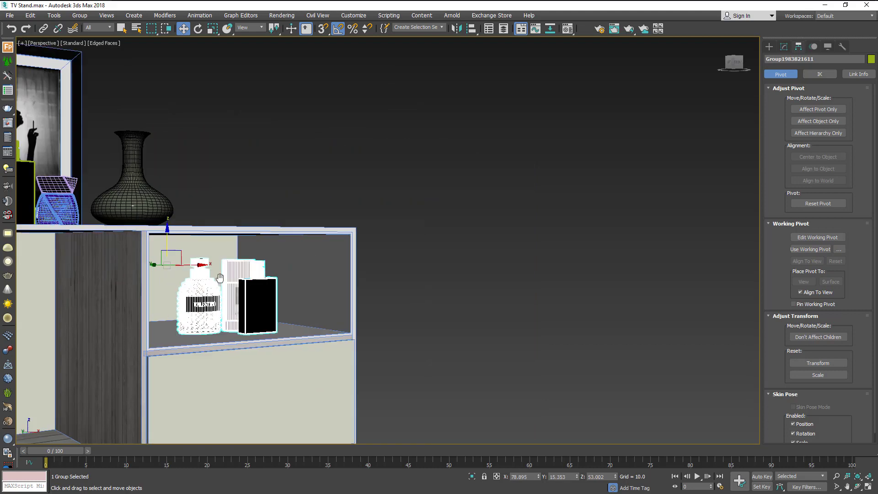
middle_click_drag(203, 280, 213, 287, "alt")
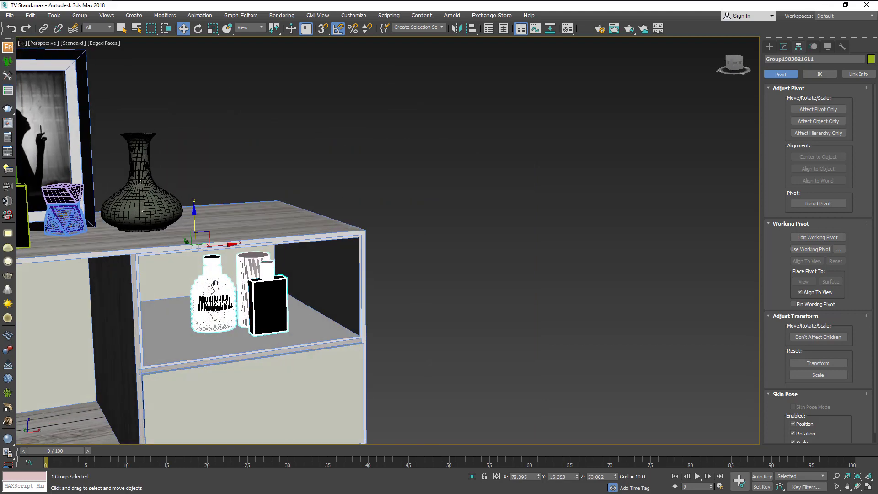
- Rotate the copied bottles to 325° on Z and shift them slightly along X
left_click(200, 29)
mouse_move(265, 245)
left_mouse_down()
mouse_move(374, 278)
mouse_move(390, 271)
left_mouse_up()
middle_click_drag(390, 277, 155, 67, "alt")
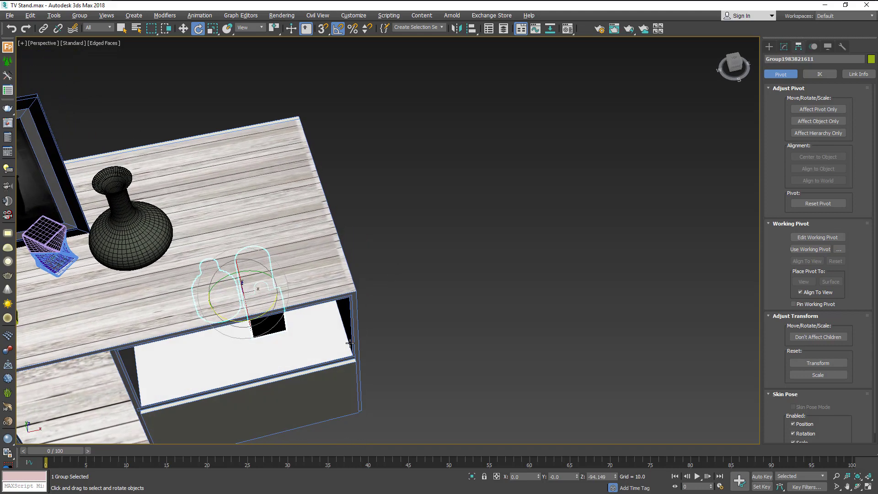
left_click(183, 28)
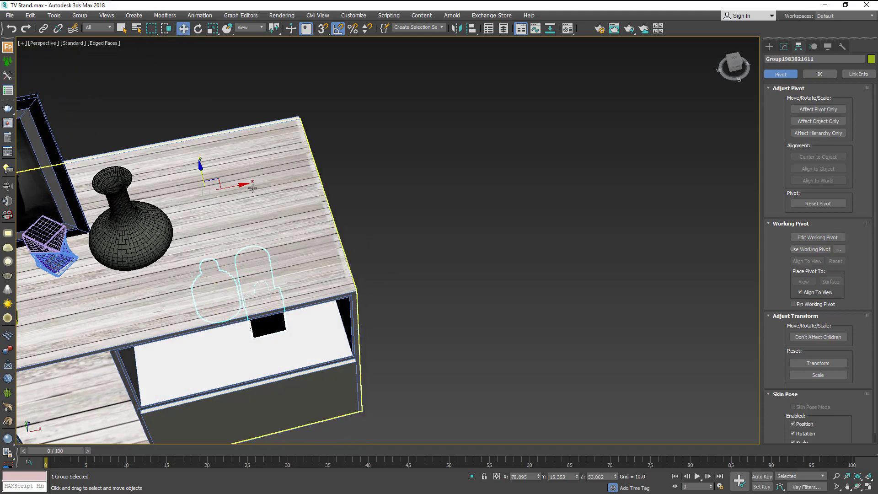
left_click_drag(250, 184, 272, 182)
left_click(499, 380)
scroll(493, 330, "down", 5)
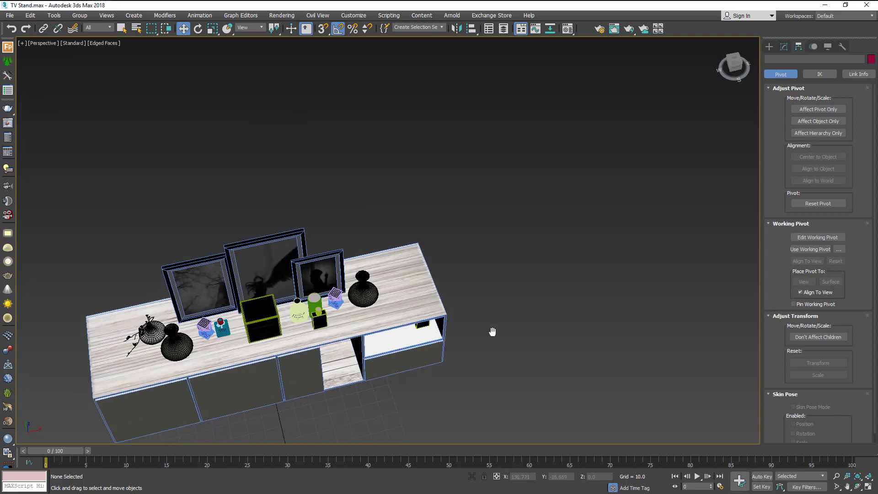
middle_click_drag(492, 329, 490, 304, "alt")
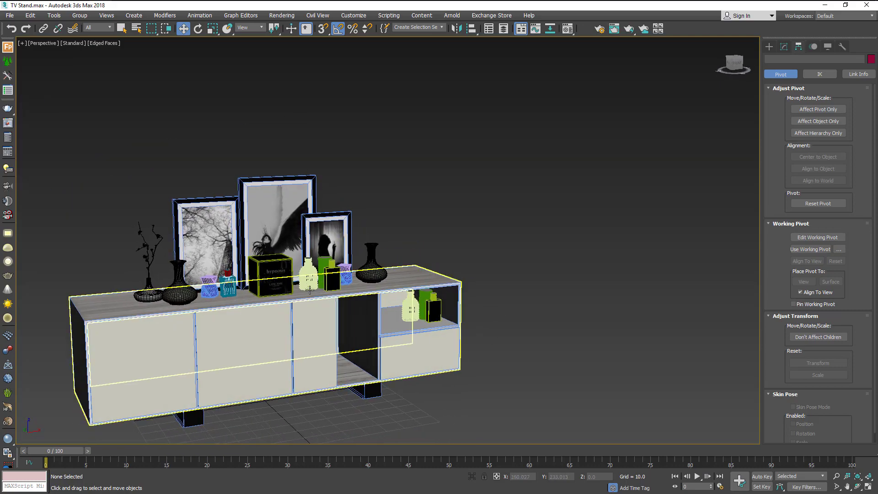
- Clone the black vase and lower the copy into the open right compartment
left_click(186, 289)
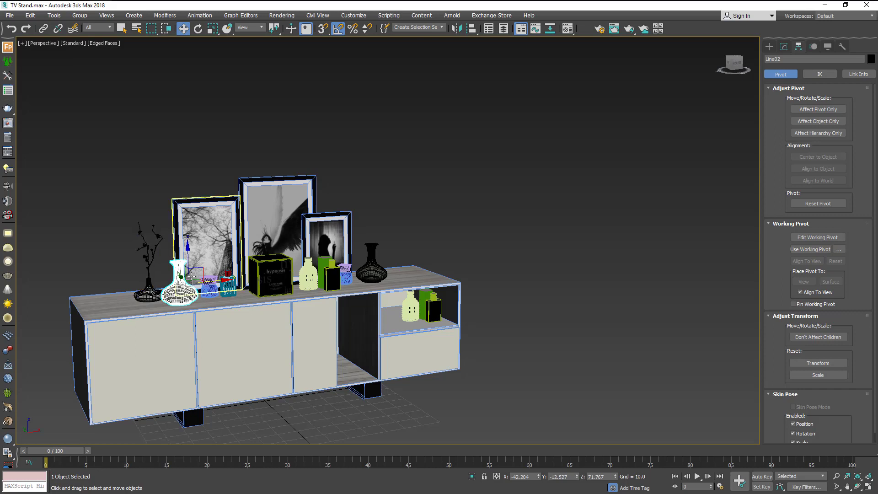
left_click_drag(185, 286, 419, 280, "shift")
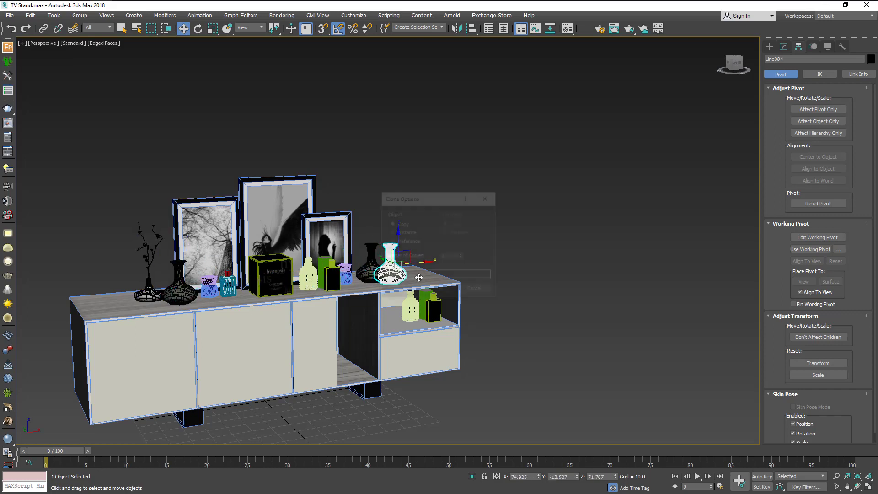
left_click(437, 293)
left_click_drag(398, 244, 396, 295)
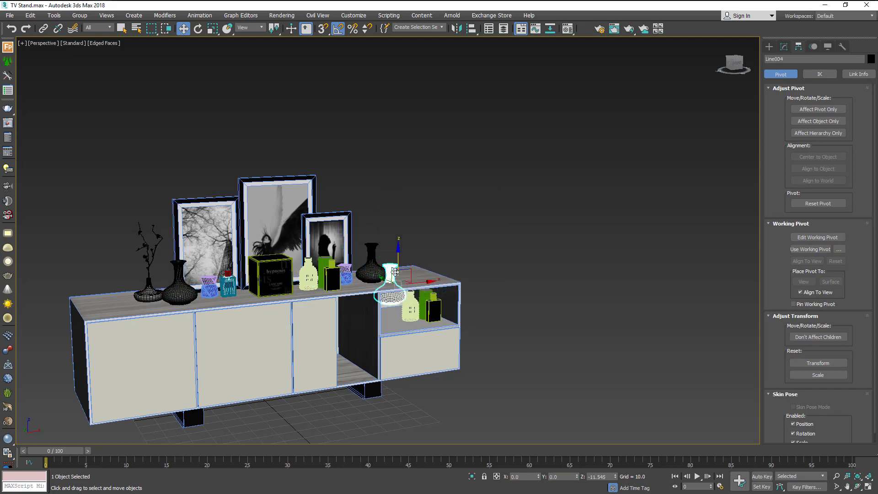
scroll(396, 295, "up", 2)
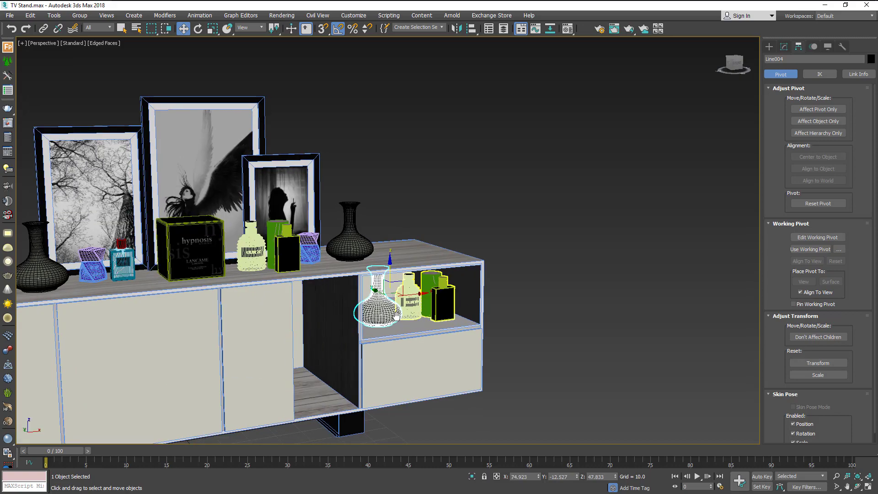
scroll(396, 307, "up", 3)
scroll(395, 320, "up", 3)
scroll(395, 336, "up", 3)
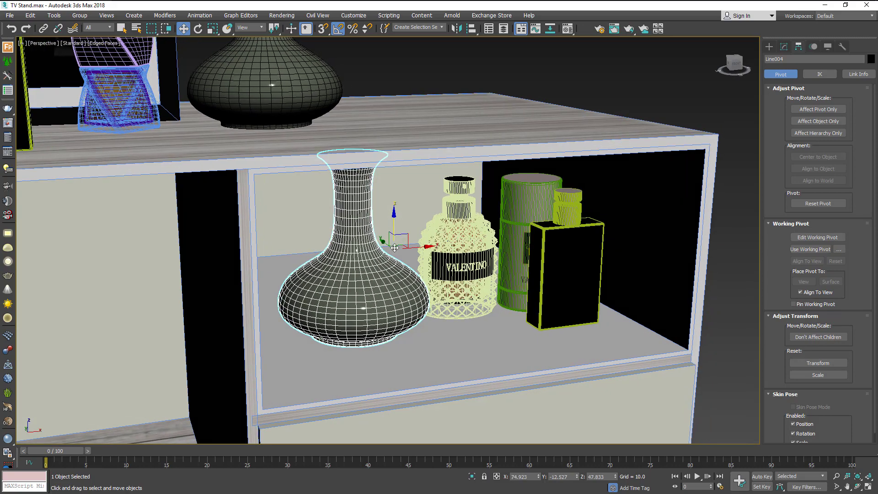
left_click_drag(396, 225, 397, 228)
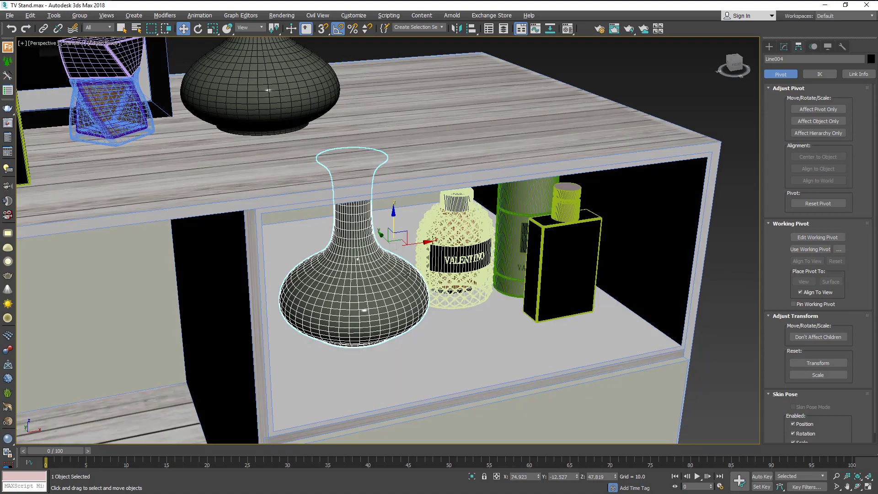
- Slide vase Line004 left along X beside the bottles and deselect it
middle_click_drag(398, 228, 430, 245, "alt")
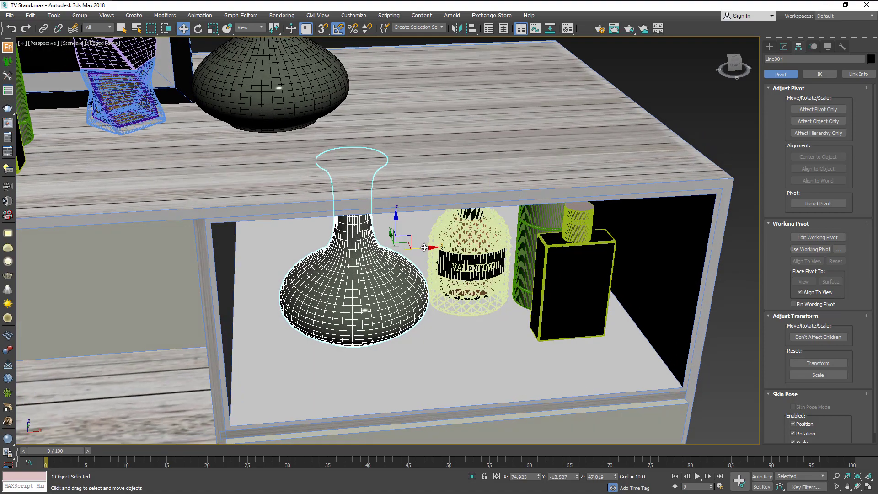
left_click_drag(430, 245, 379, 327)
middle_click_drag(379, 327, 379, 311, "alt")
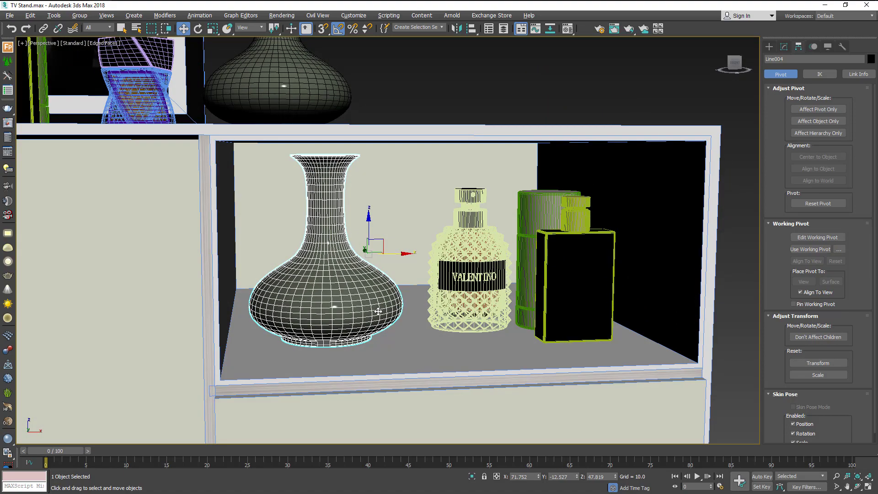
scroll(379, 311, "down", 2)
scroll(378, 311, "down", 5)
left_click(535, 356)
middle_click_drag(536, 356, 536, 349)
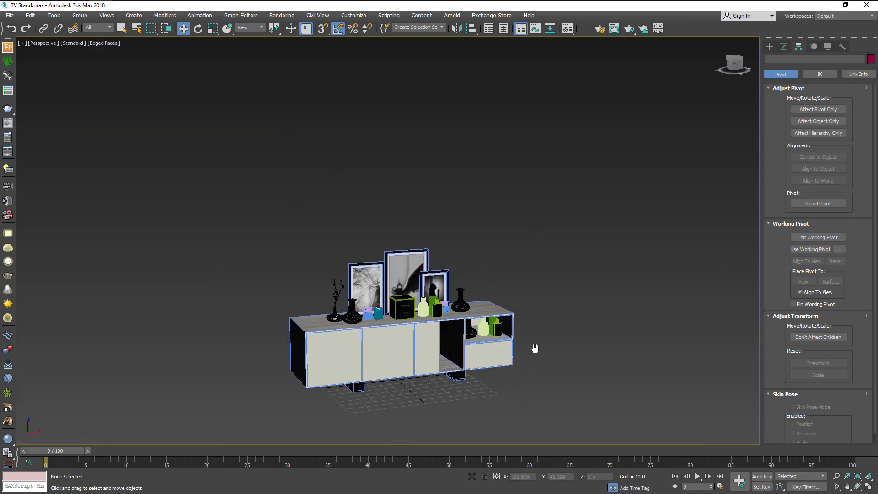
scroll(493, 379, "up", 3)
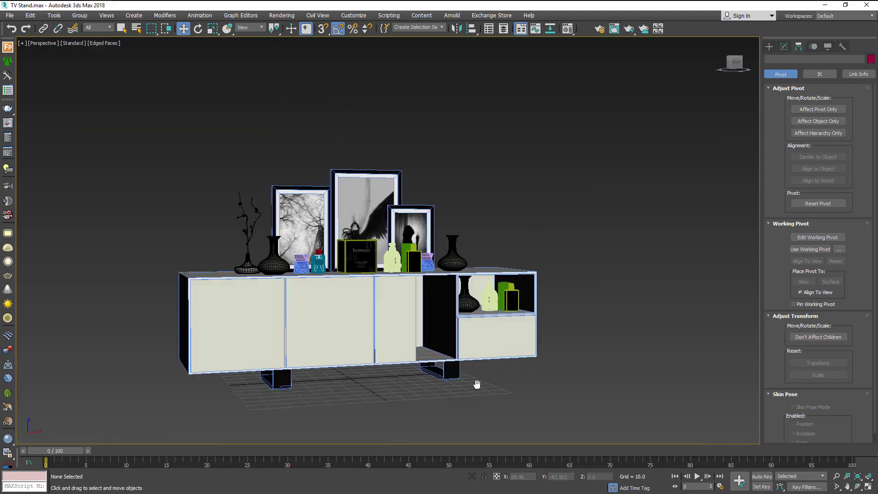
middle_click_drag(476, 384, 448, 387, "alt")
scroll(393, 320, "down", 3)
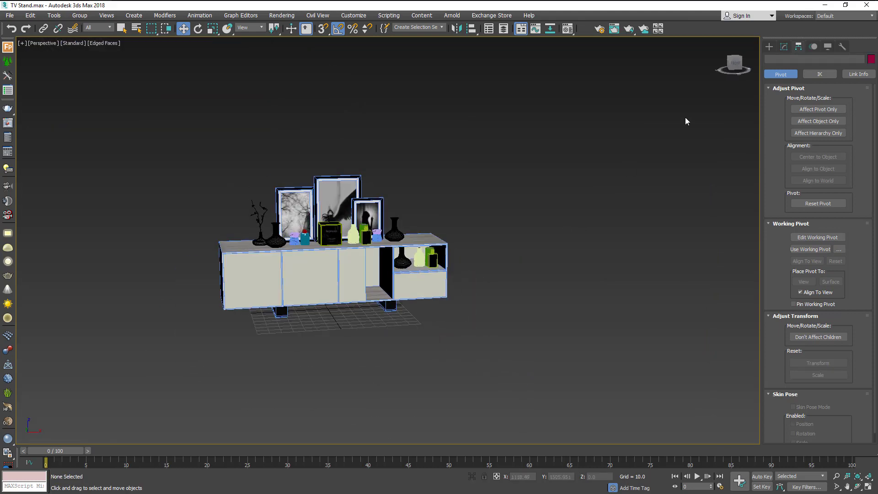
- Create ground plane VRayPlane001 beside the sideboard and open the Material Editor
left_click(770, 46)
left_click(787, 74)
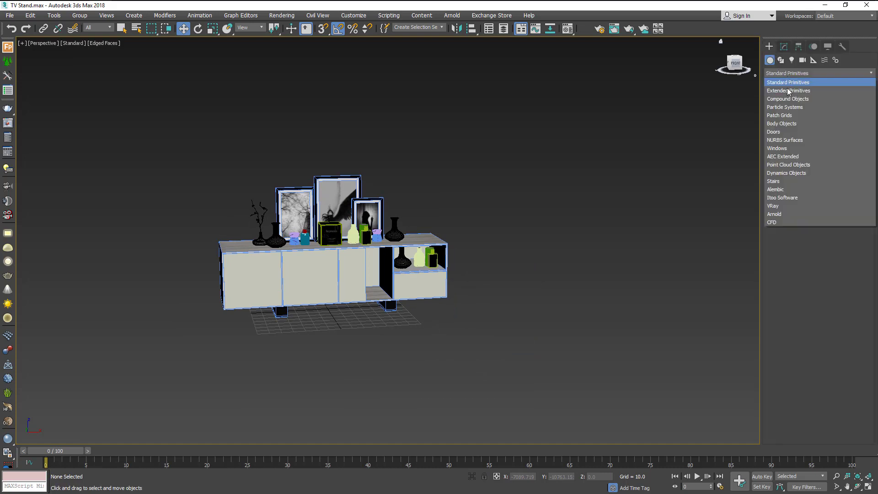
left_click(784, 207)
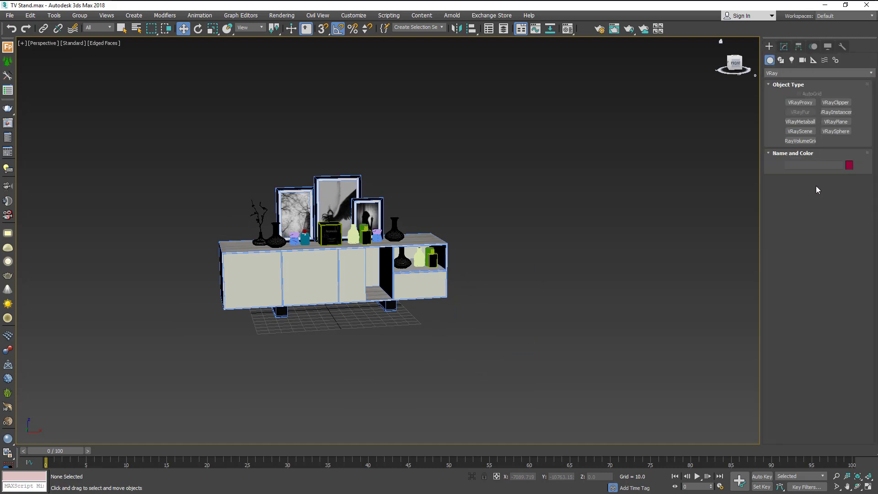
left_click(848, 124)
left_click(643, 309)
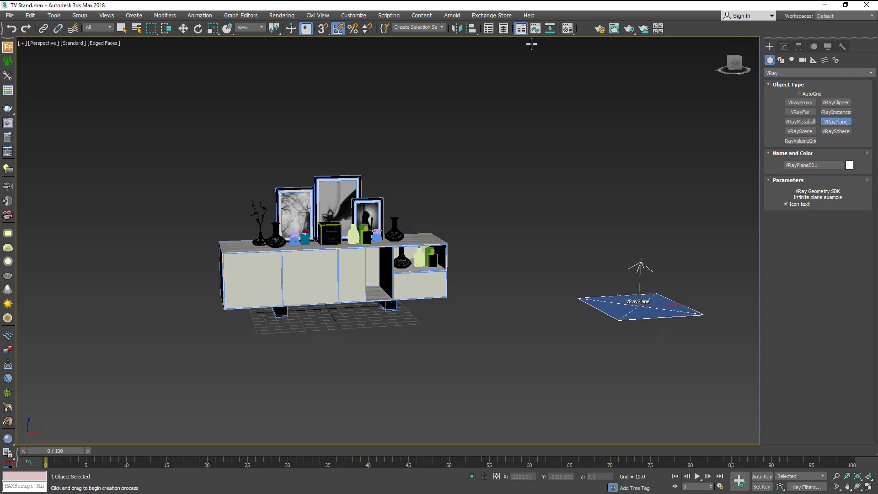
left_click(567, 29)
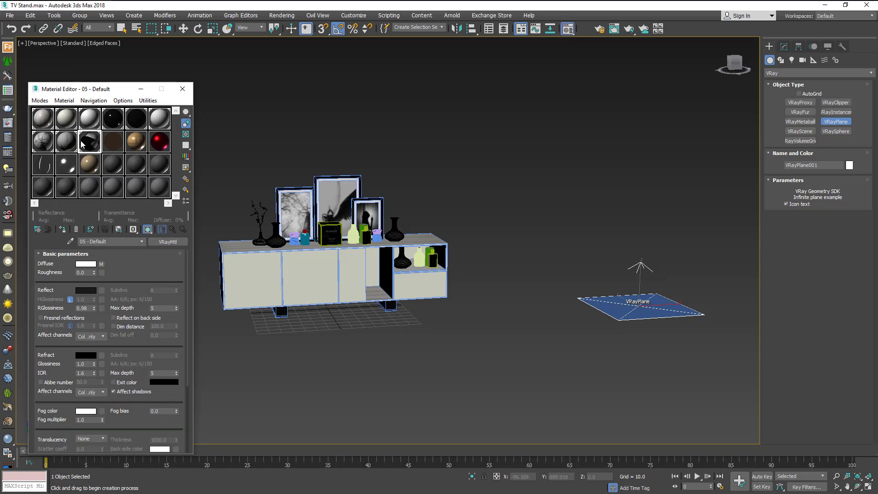
- Turn a new sample slot into a VRayMtl with a white diffuse colour
left_click(136, 148)
left_click(174, 247)
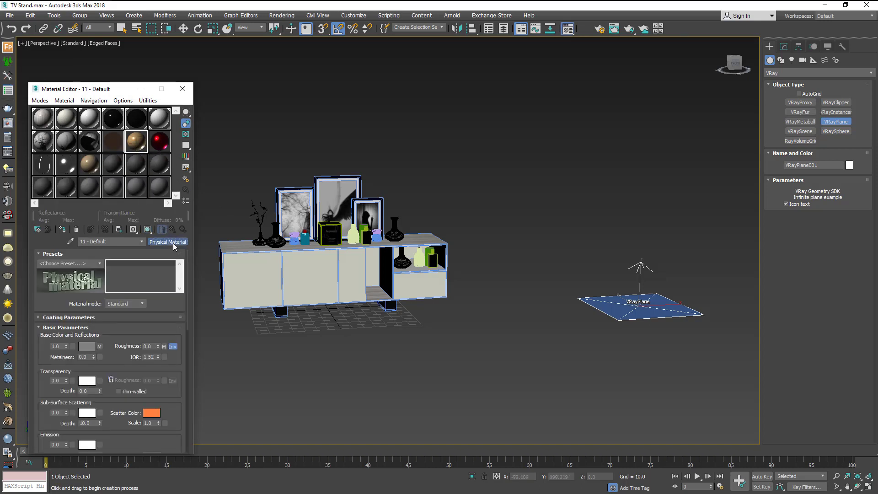
scroll(363, 346, "down", 3)
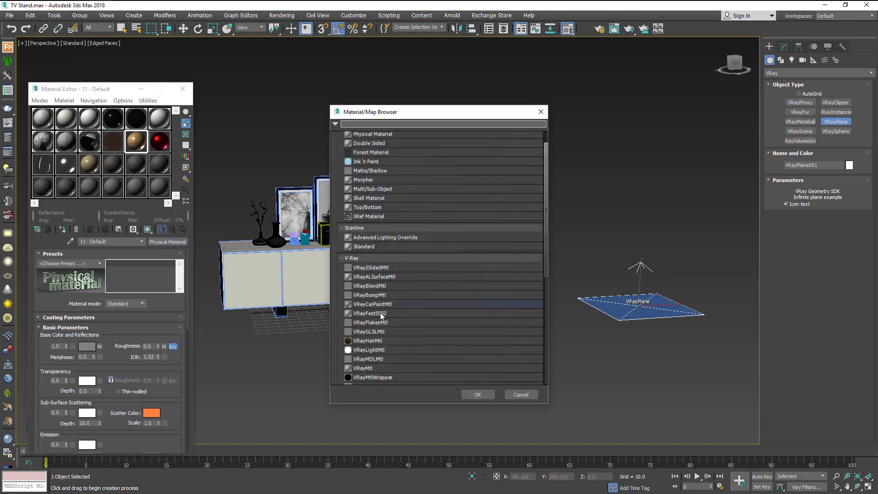
scroll(364, 347, "down", 2)
double_click(364, 347)
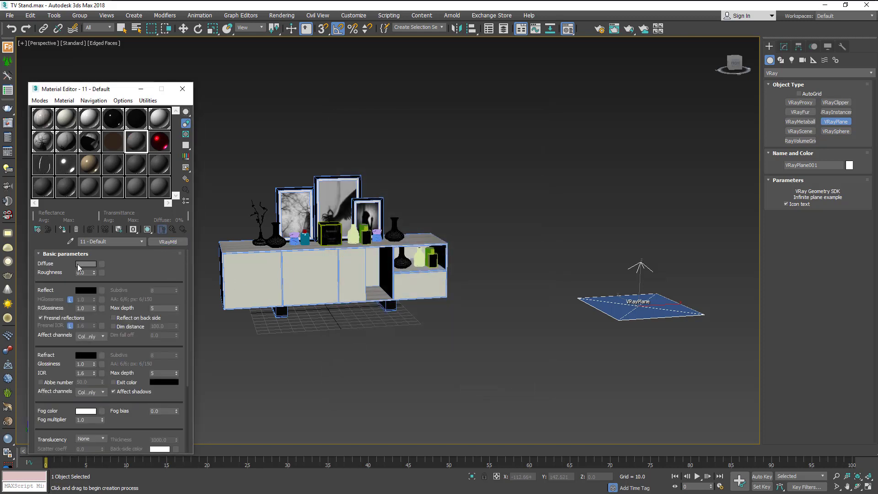
left_click(82, 264)
left_click_drag(268, 101, 268, 129)
left_click(338, 140)
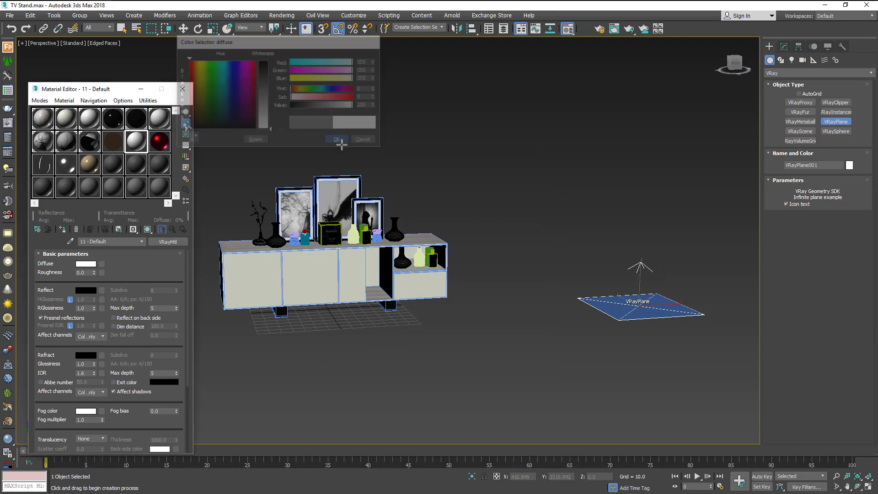
left_click(183, 28)
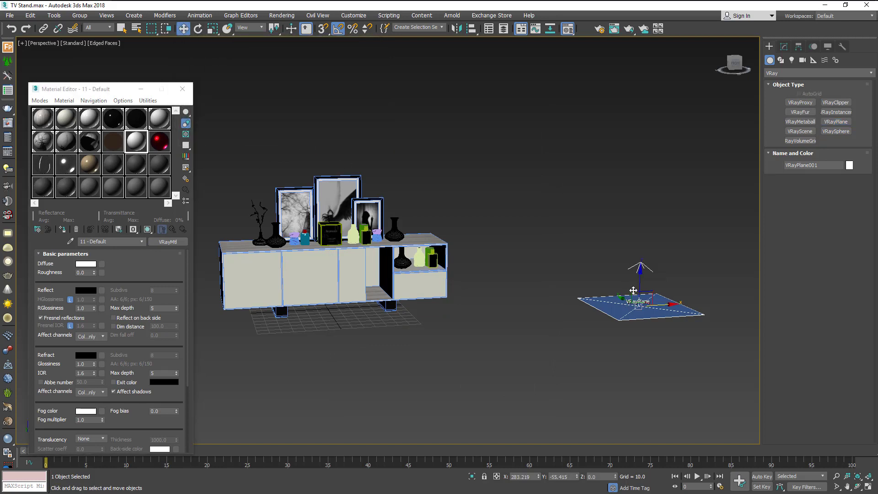
left_click(165, 123)
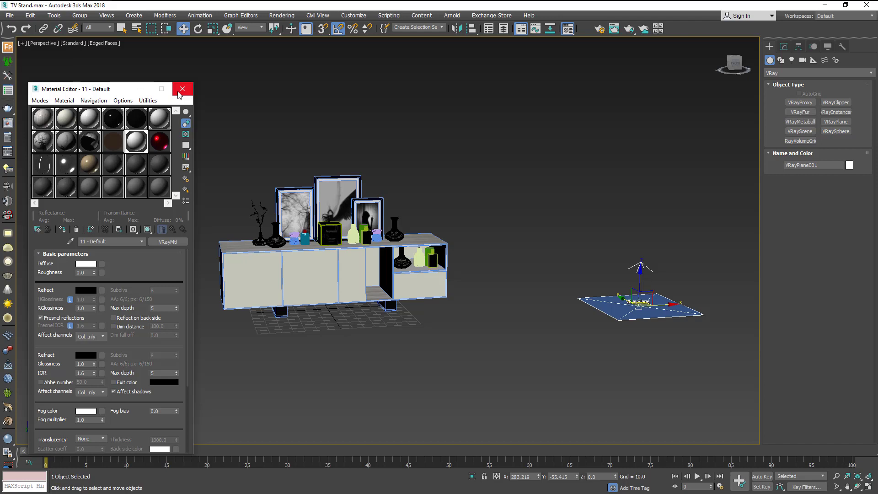
- Set the reflect colour to dark grey RGB 27 and reflection glossiness to 0.85
left_click(94, 293)
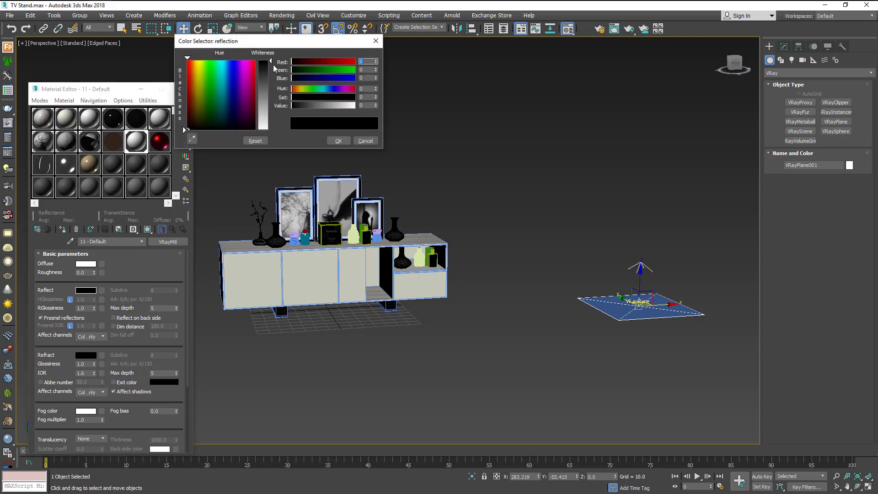
left_click_drag(270, 60, 270, 67)
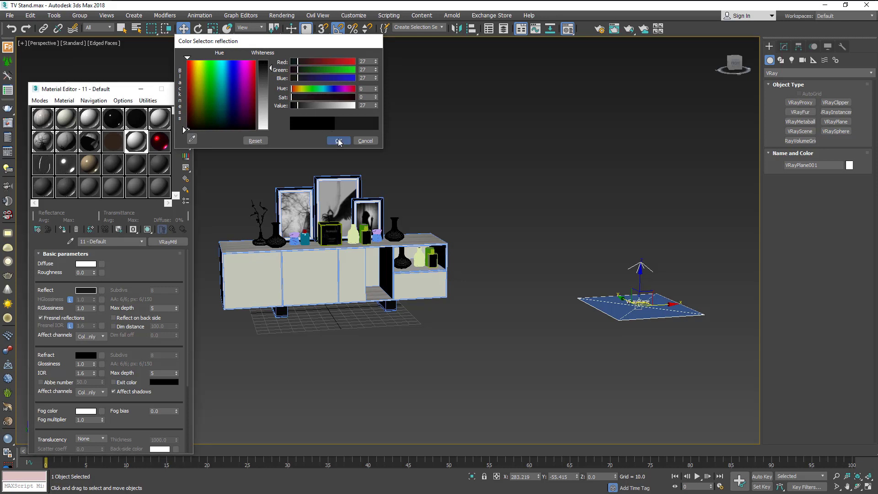
left_click(339, 141)
left_click(91, 293)
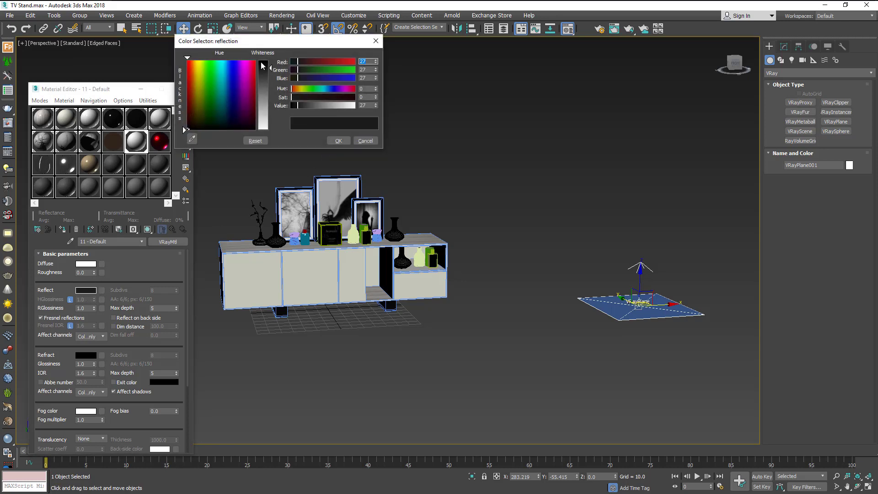
left_click(339, 140)
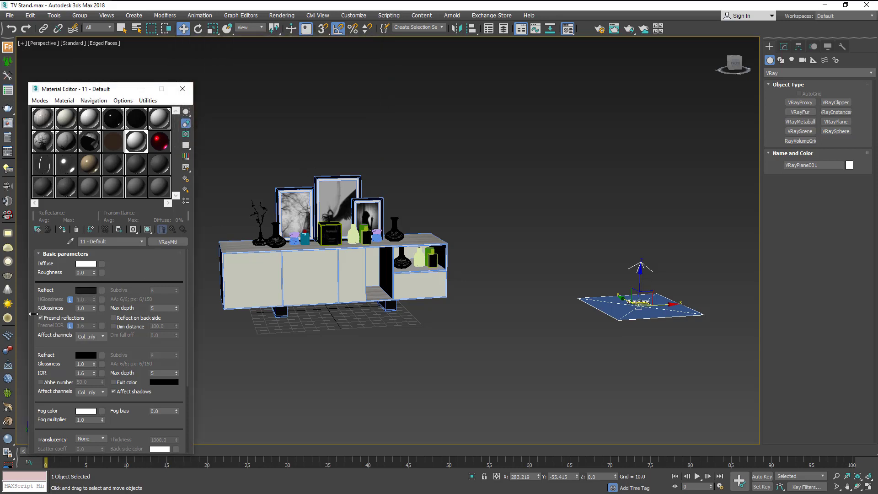
double_click(83, 310)
type("0.85")
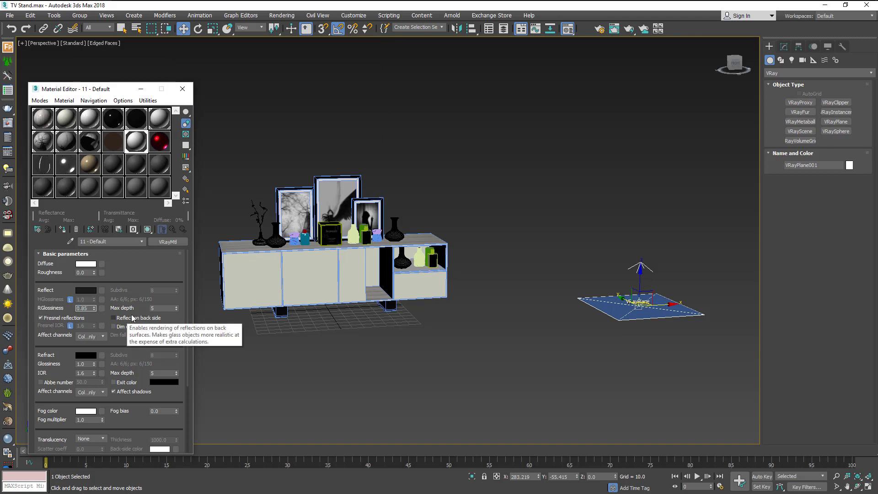
left_click(234, 152)
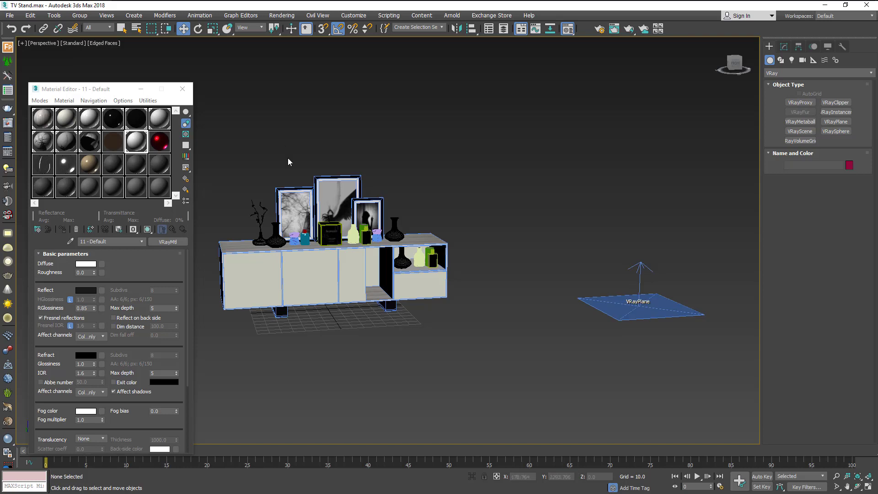
- Close the Material Editor and browse Run Script to Desktop > User > 3D Objects
left_click(190, 90)
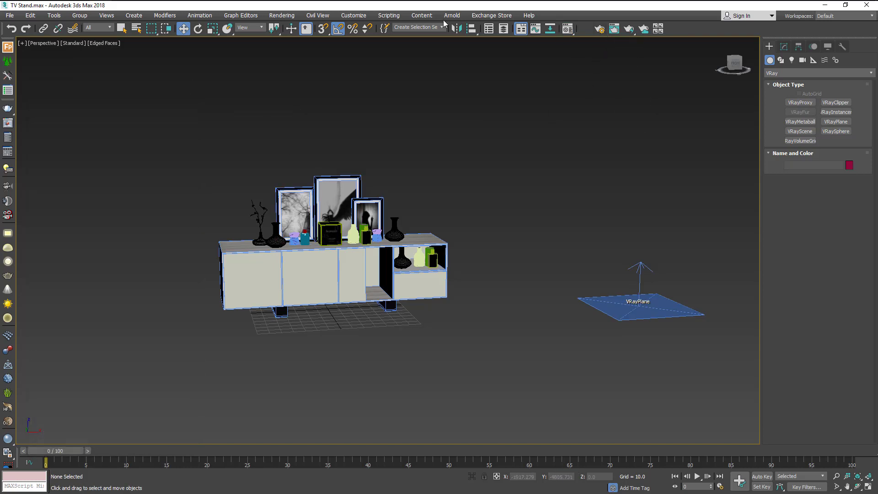
left_click(389, 16)
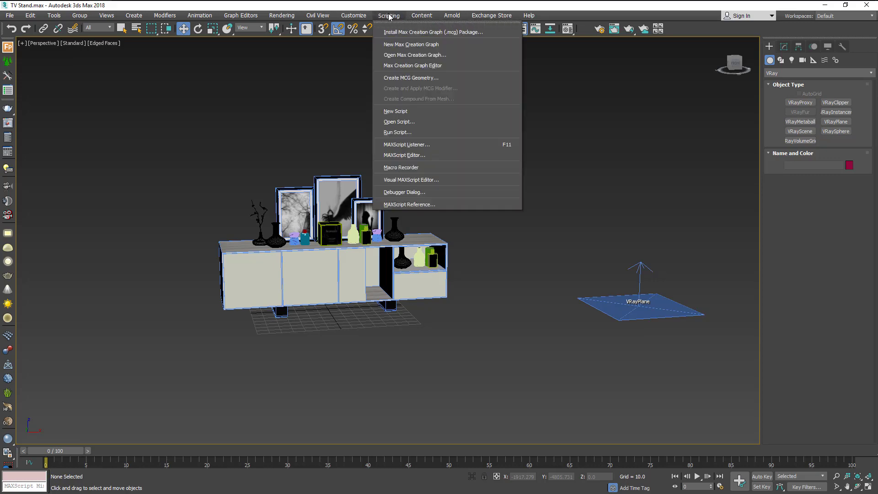
left_click(399, 122)
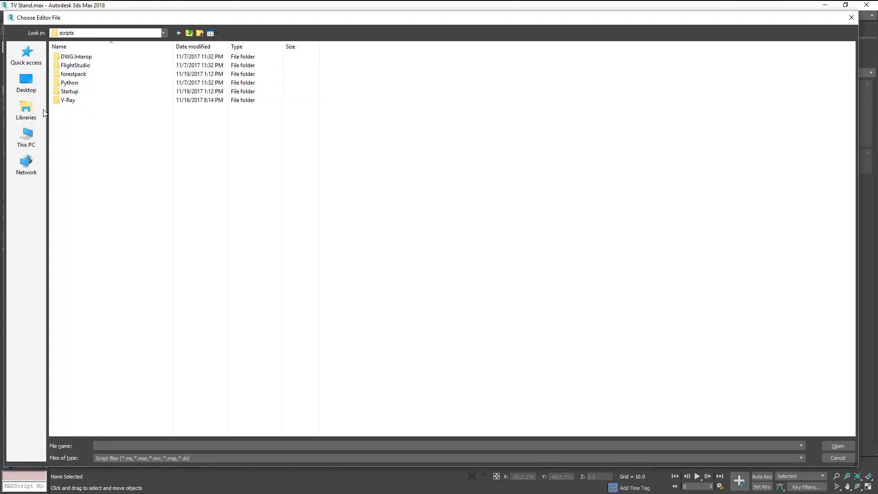
left_click(29, 85)
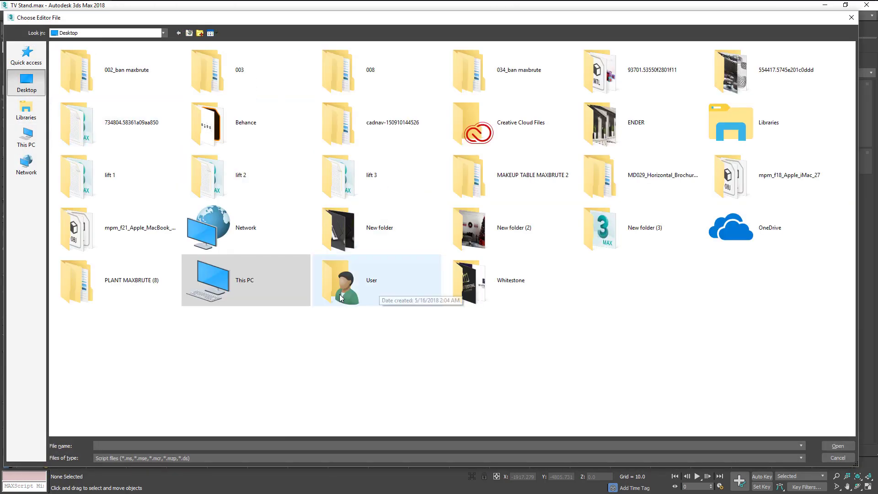
double_click(340, 298)
double_click(83, 62)
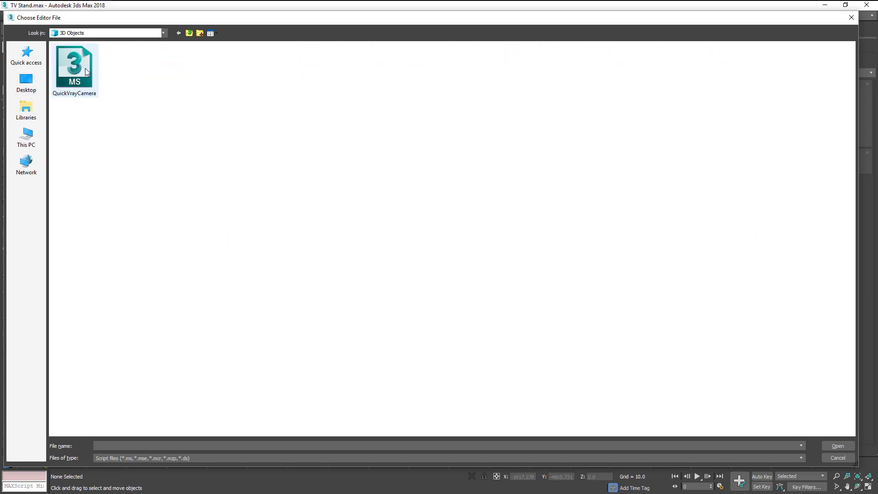
- Run QuickVrayCamera.ms to create the VRayCam001 physical camera, then close its window
double_click(85, 68)
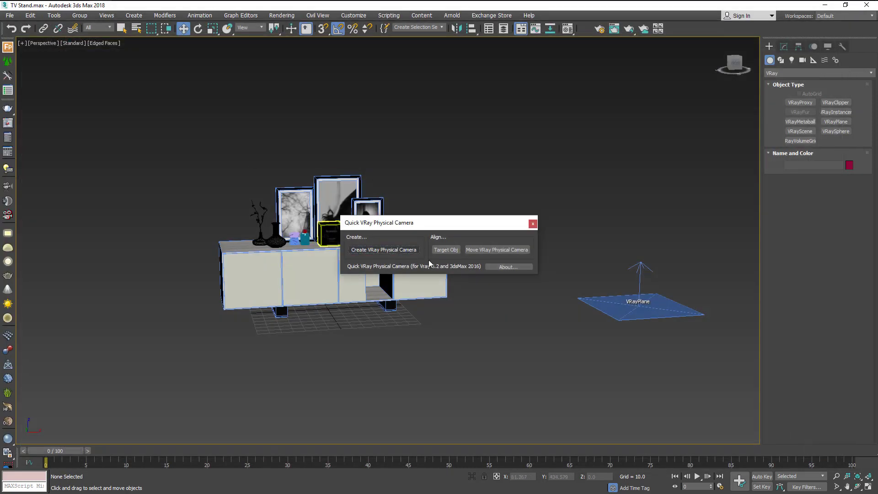
left_click(533, 224)
scroll(490, 275, "down", 3)
scroll(458, 293, "down", 2)
scroll(424, 319, "up", 2)
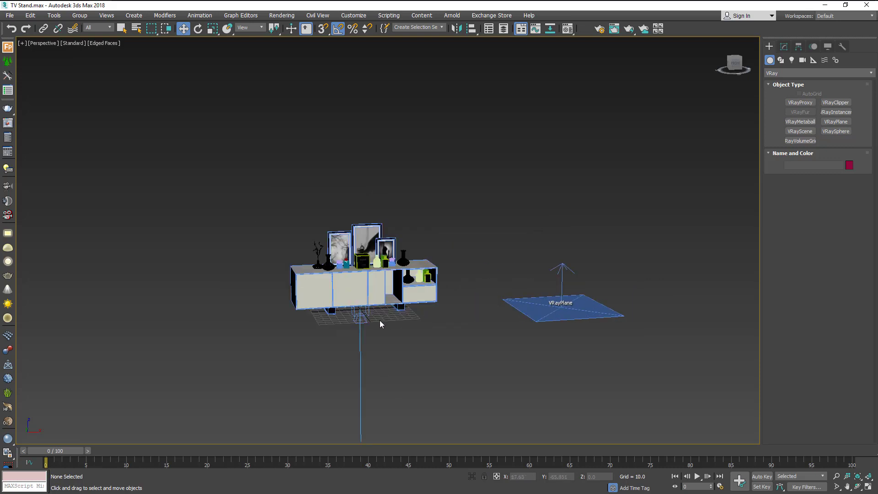
- Move VRayCam001 back from the sideboard and down to near floor level
left_click(784, 47)
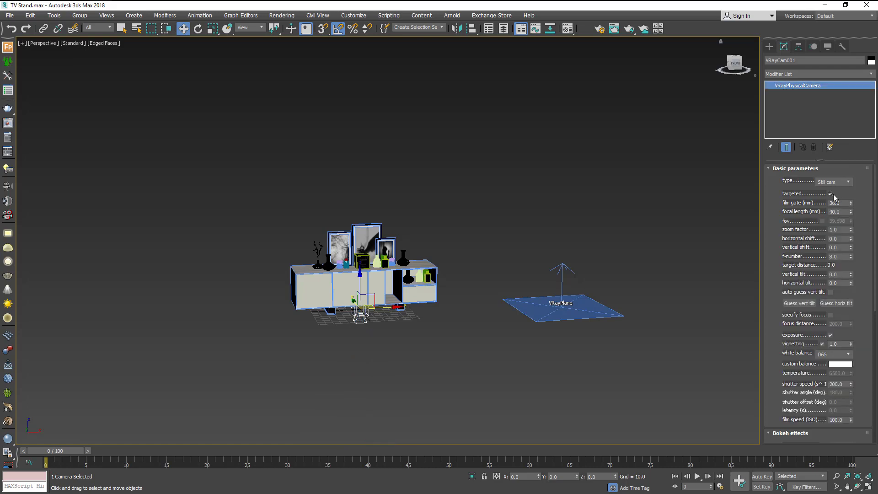
left_click_drag(360, 274, 369, 131)
mouse_move(386, 213)
middle_mouse_down("alt")
mouse_move(438, 205)
mouse_move(372, 169)
middle_mouse_up("alt")
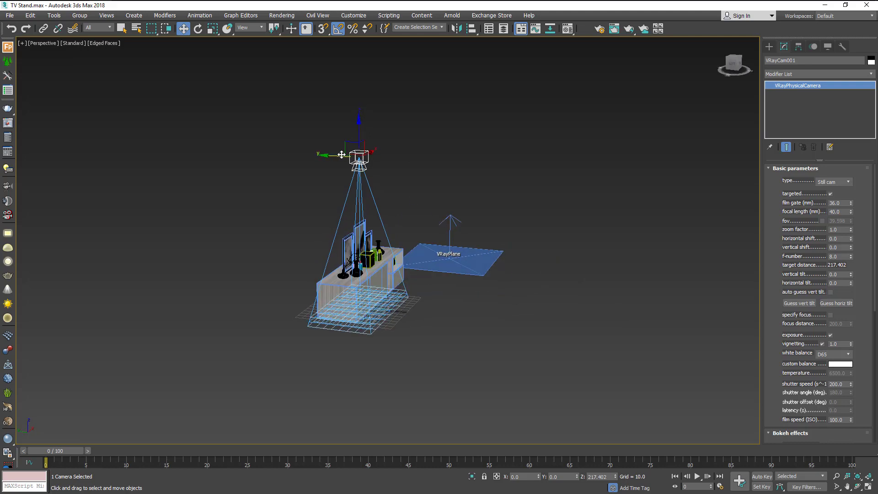
mouse_move(342, 155)
left_mouse_down()
mouse_move(545, 170)
mouse_move(569, 303)
left_mouse_up()
mouse_move(569, 304)
middle_mouse_down("alt")
mouse_move(434, 336)
mouse_move(540, 298)
mouse_move(534, 291)
mouse_move(464, 315)
middle_mouse_up("alt")
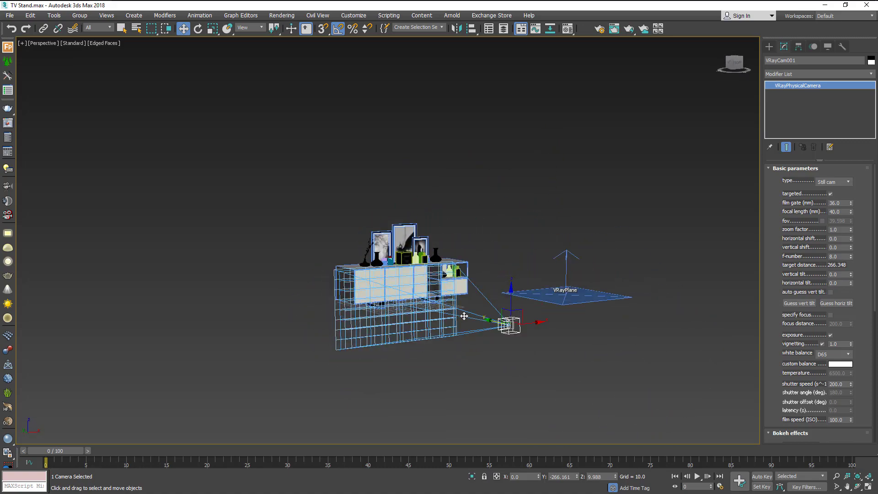
- Move VRayCam001.Target up onto the stand so the camera aims at the sideboard
left_click(403, 305)
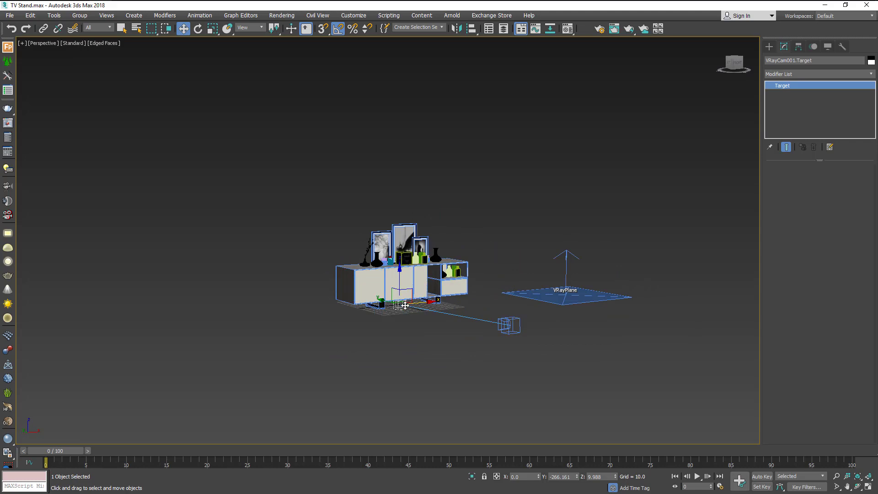
left_click(507, 325)
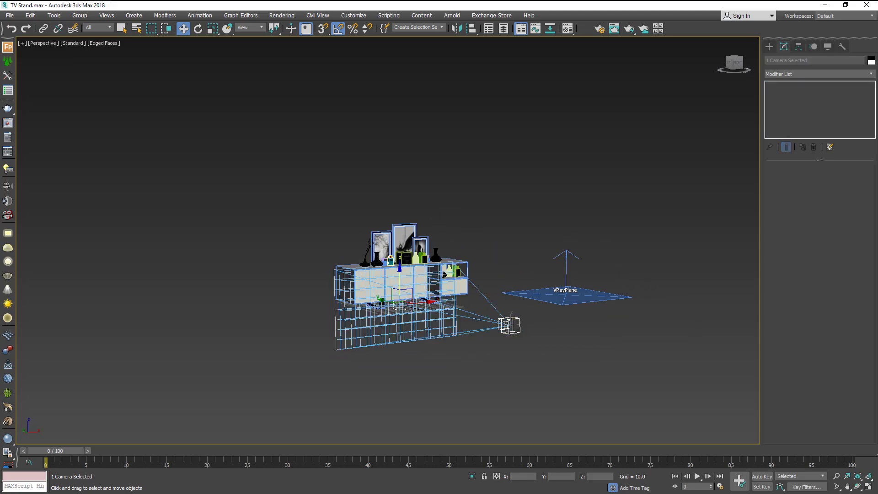
left_click_drag(401, 273, 454, 319)
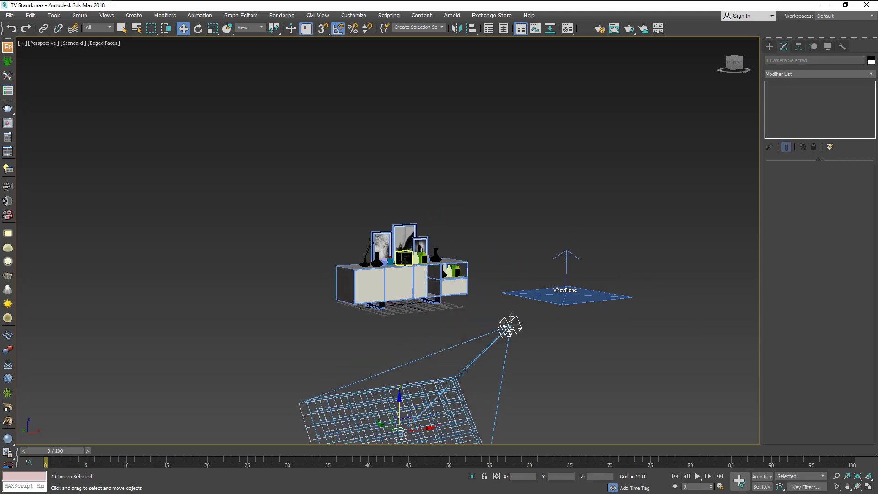
left_click(507, 347)
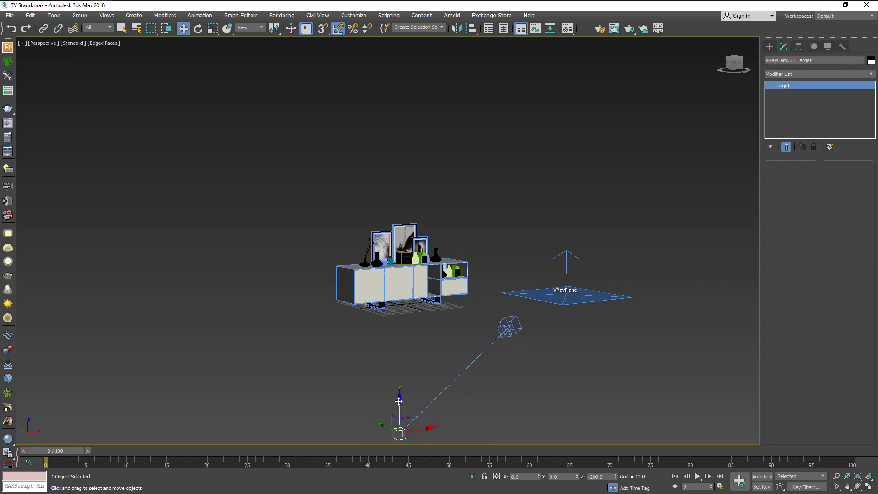
left_click_drag(399, 401, 427, 265)
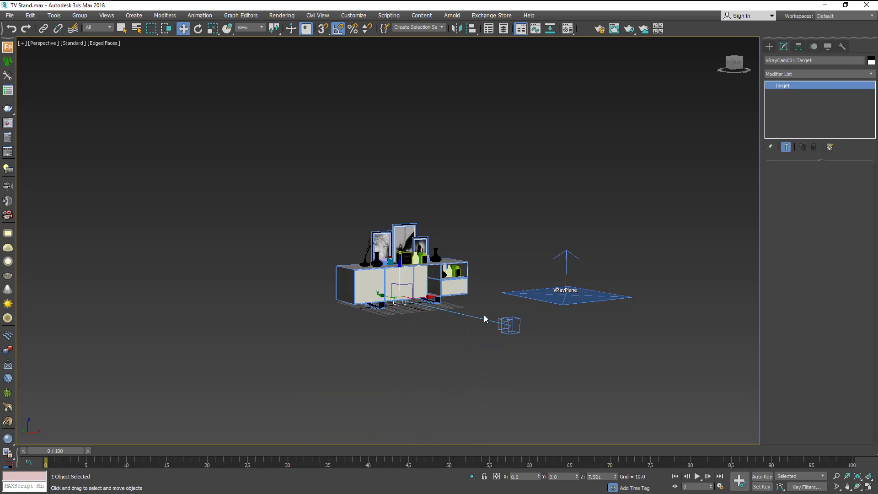
left_click(506, 324)
mouse_move(505, 324)
middle_mouse_down("alt")
mouse_move(466, 348)
mouse_move(440, 335)
middle_mouse_up("alt")
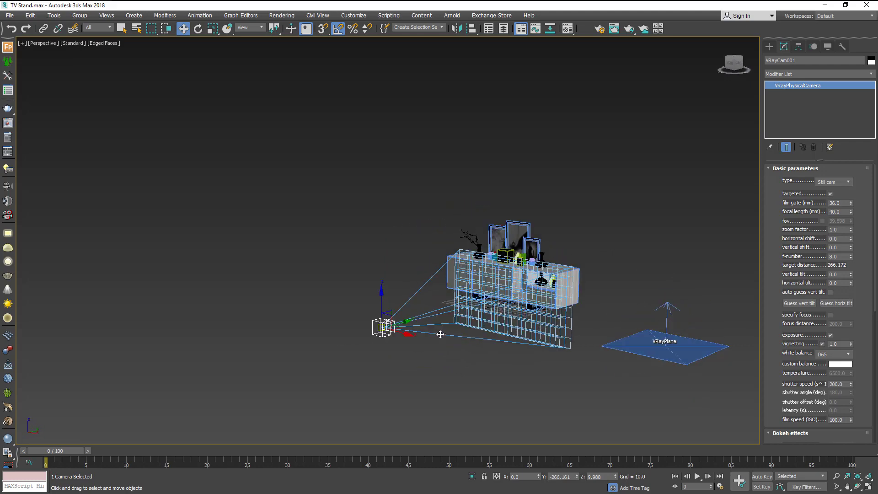
left_click(468, 356)
- Look through VRayCam001 with Show Safe Frames turned on
key("c")
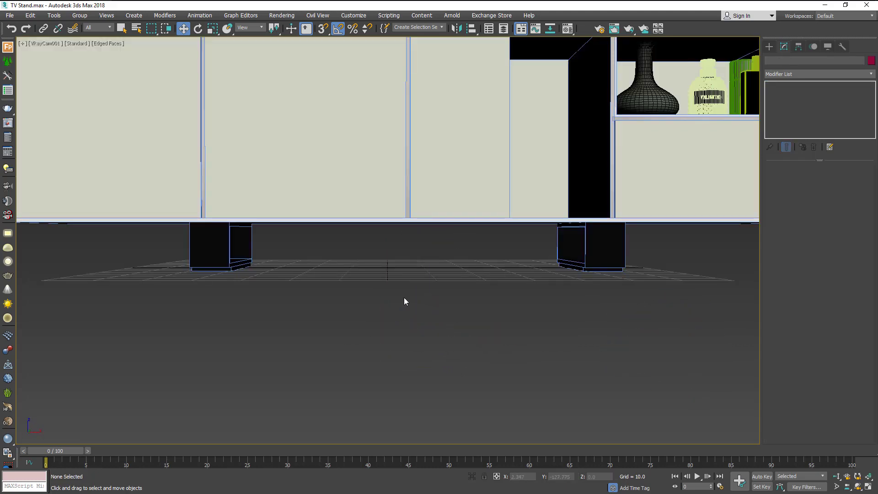
middle_click_drag(405, 301, 402, 407)
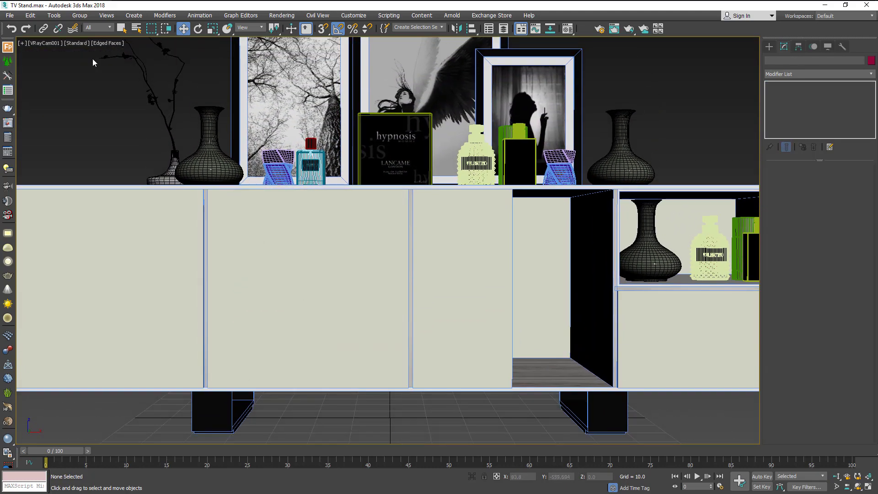
left_click(41, 43)
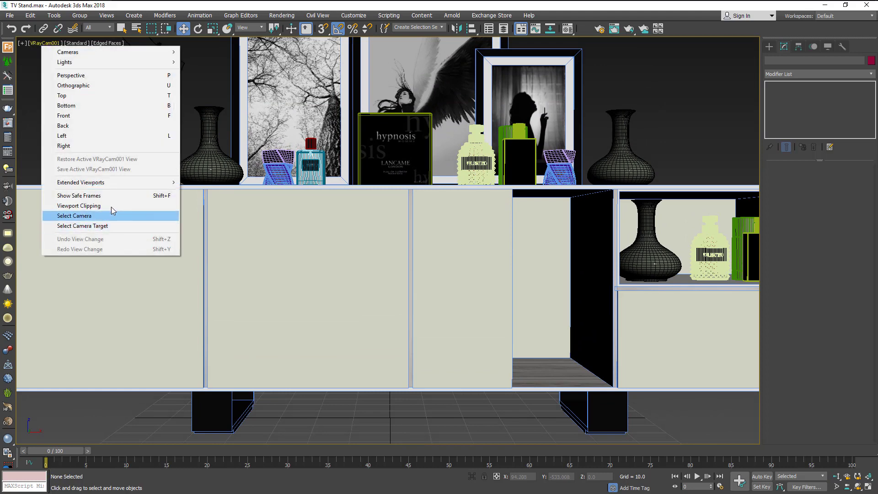
left_click(113, 196)
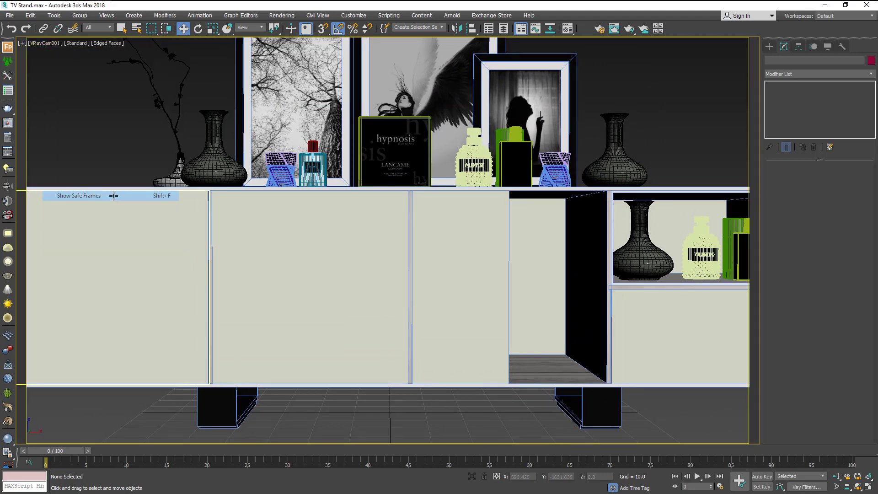
- Dolly back and orbit VRayCam001 to frame the whole sideboard, then restore four viewports
left_click(837, 477)
mouse_move(484, 308)
left_mouse_down()
mouse_move(493, 334)
mouse_move(471, 297)
mouse_move(465, 313)
left_mouse_up()
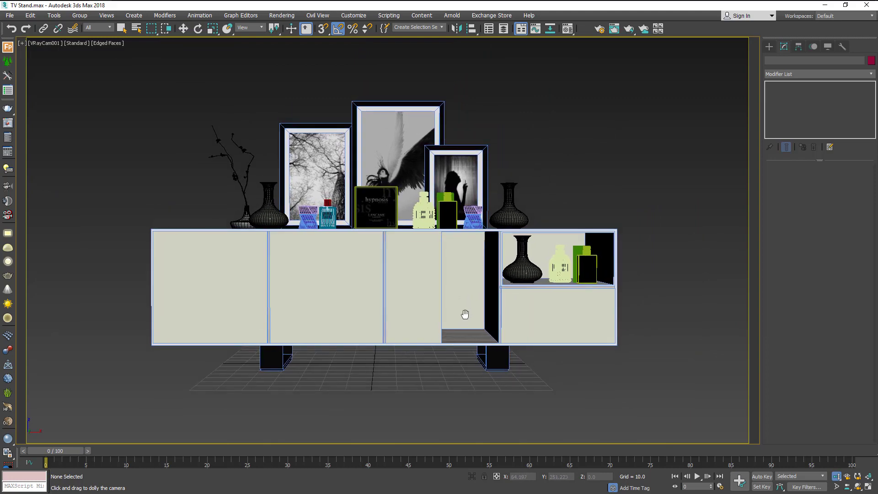
left_click(862, 486)
left_click_drag(530, 393, 554, 393)
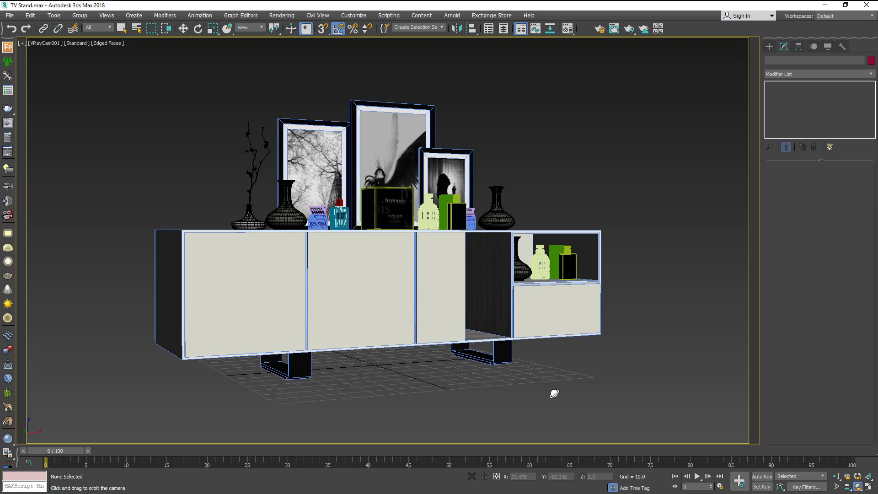
middle_click_drag(556, 393, 562, 387)
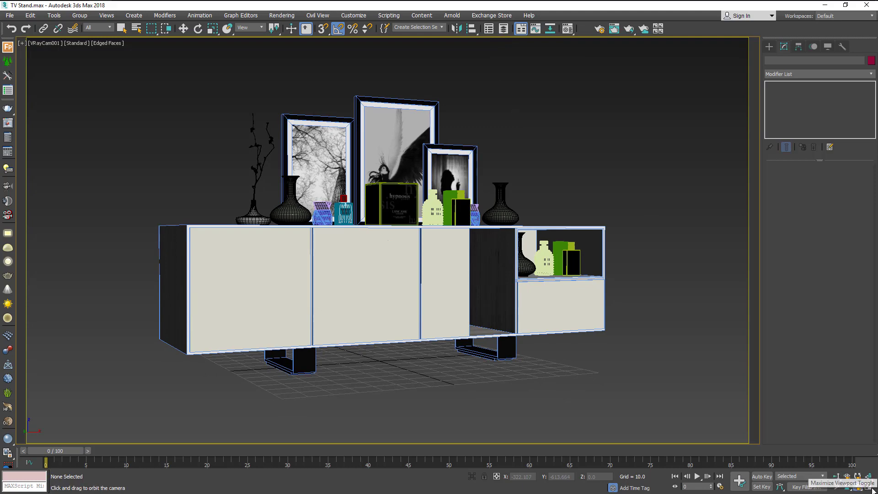
left_click(873, 490)
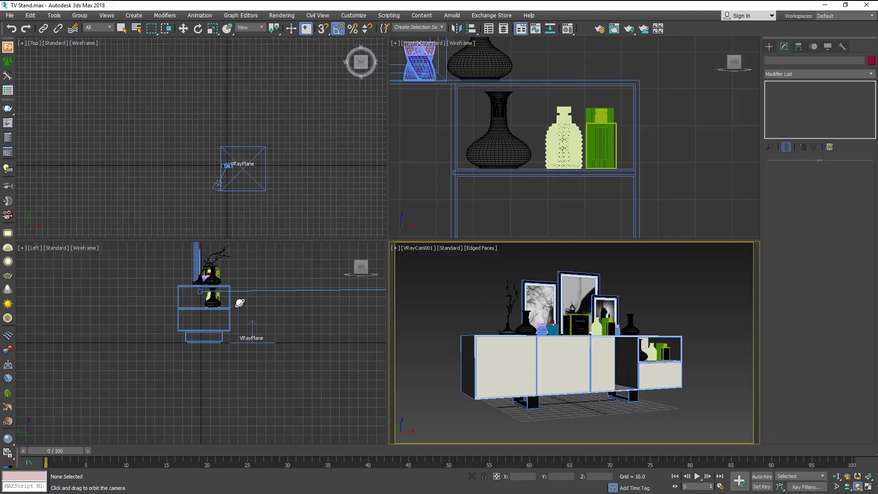
- Draw a VRay plane light beside the sideboard
middle_click_drag(240, 303, 221, 325)
left_click(770, 47)
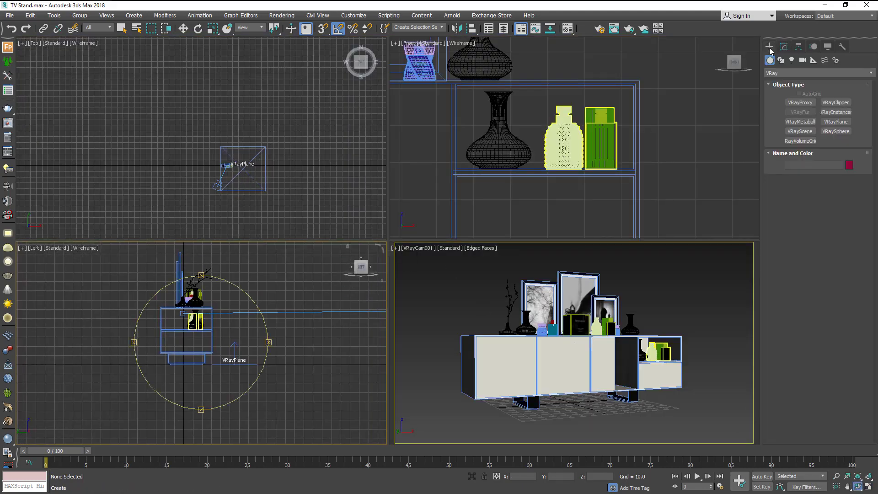
left_click(792, 60)
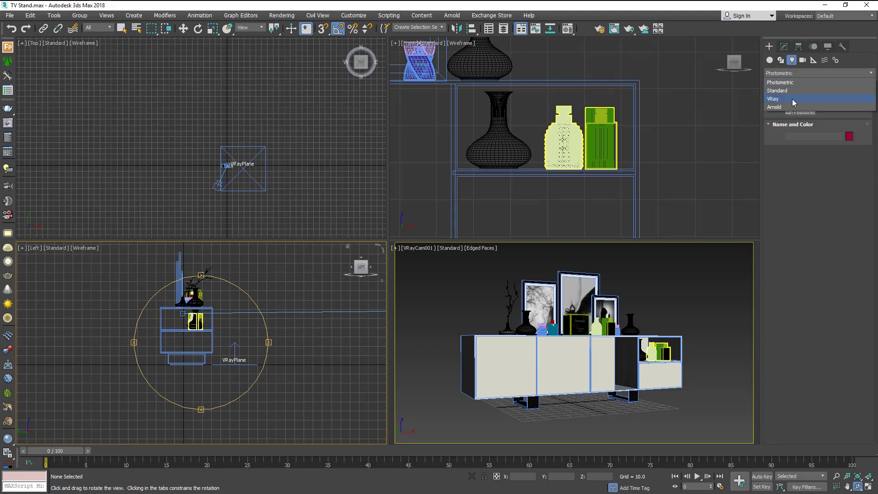
left_click(795, 101)
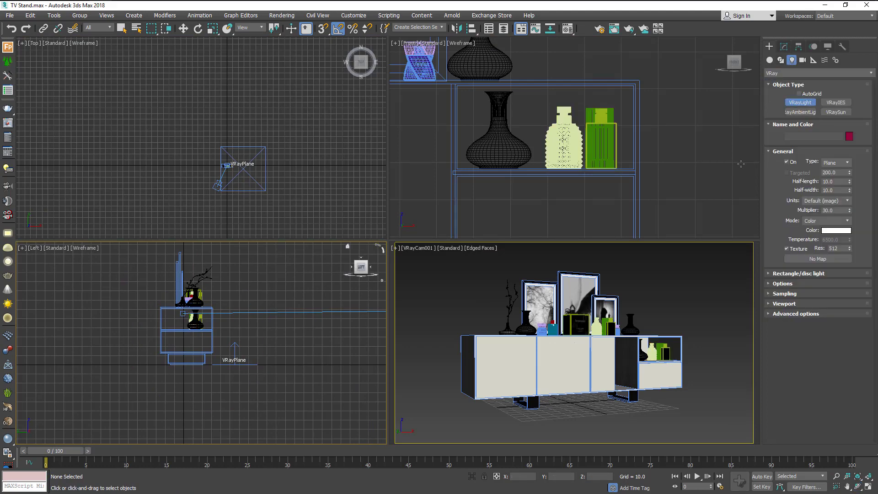
left_click_drag(163, 258, 258, 380)
- Raise VRayLight001 in the Left view and move it left of the sideboard's end
left_click(184, 32)
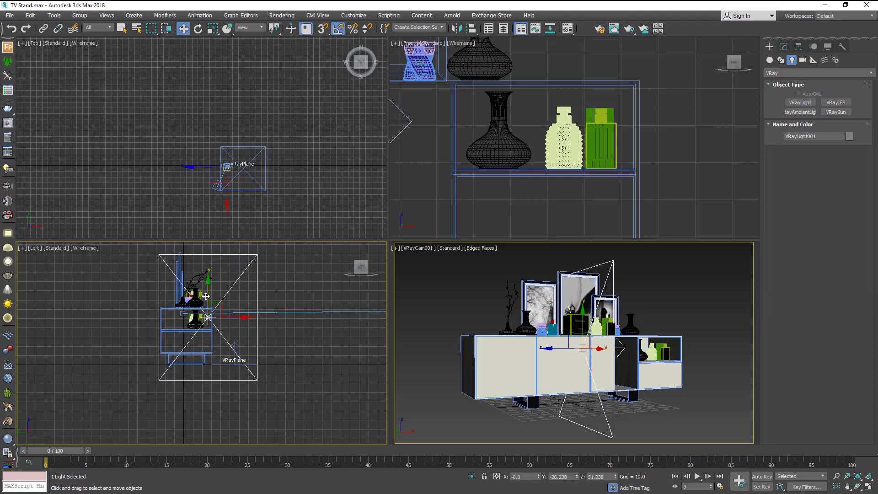
left_click_drag(208, 293, 208, 279)
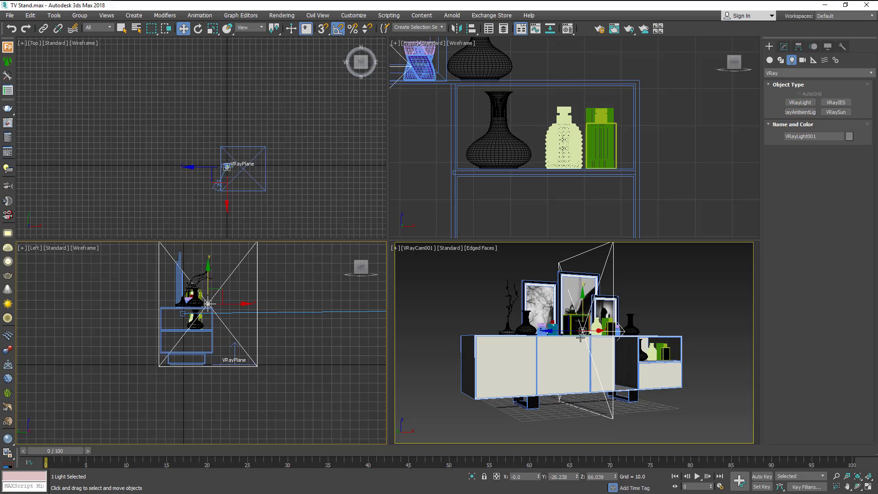
middle_click_drag(90, 142, 241, 169)
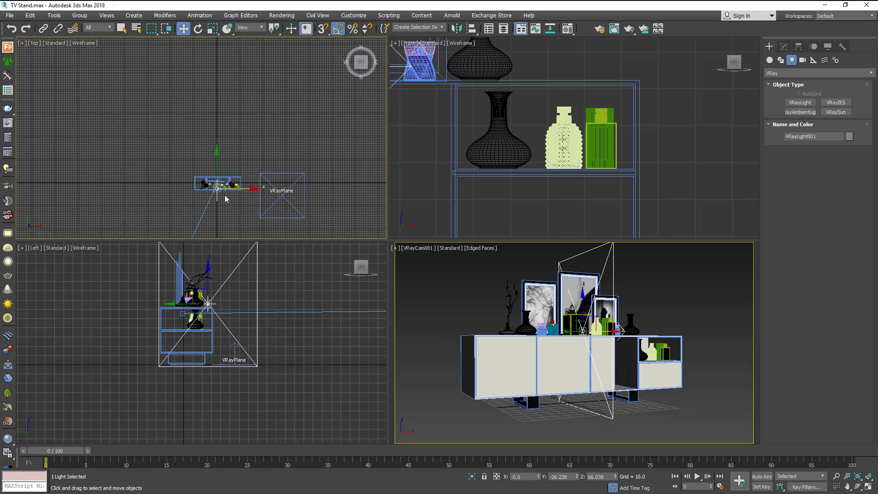
left_click_drag(242, 169, 146, 180)
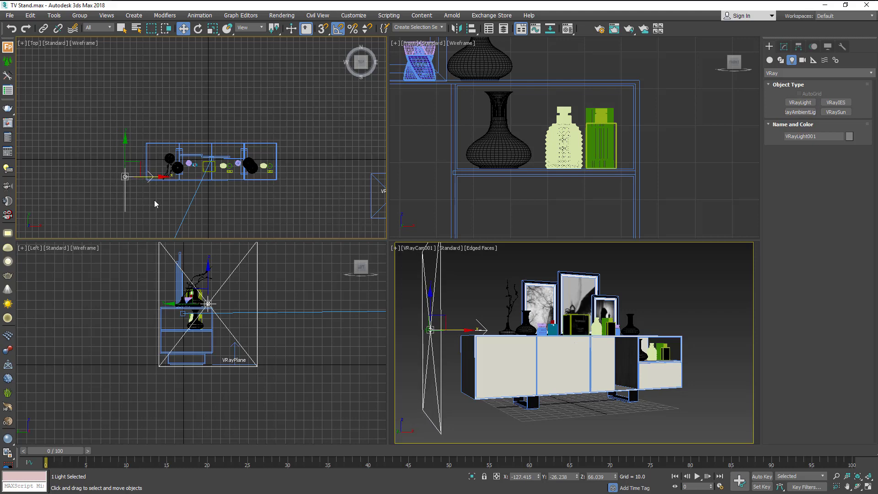
scroll(236, 324, "down", 3)
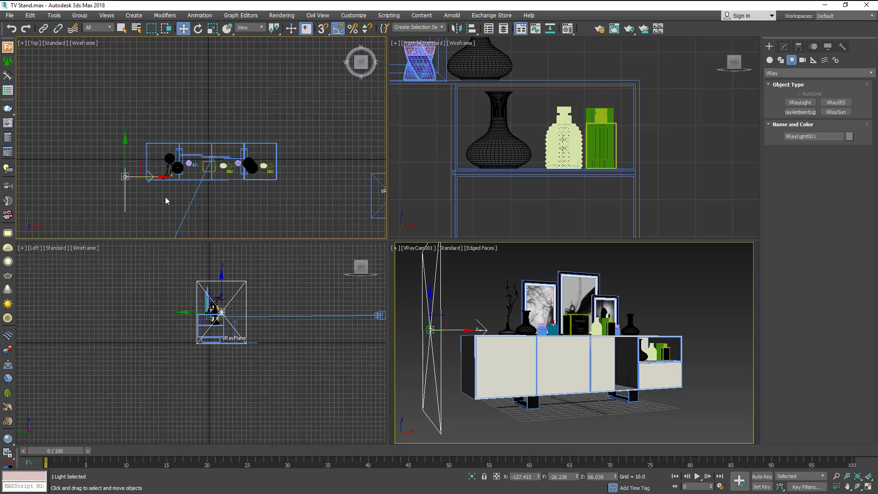
left_click_drag(158, 181, 147, 180)
- Make a mirrored instance, VRayLight002, on the sideboard's right side, facing the cabinet
left_click(783, 46)
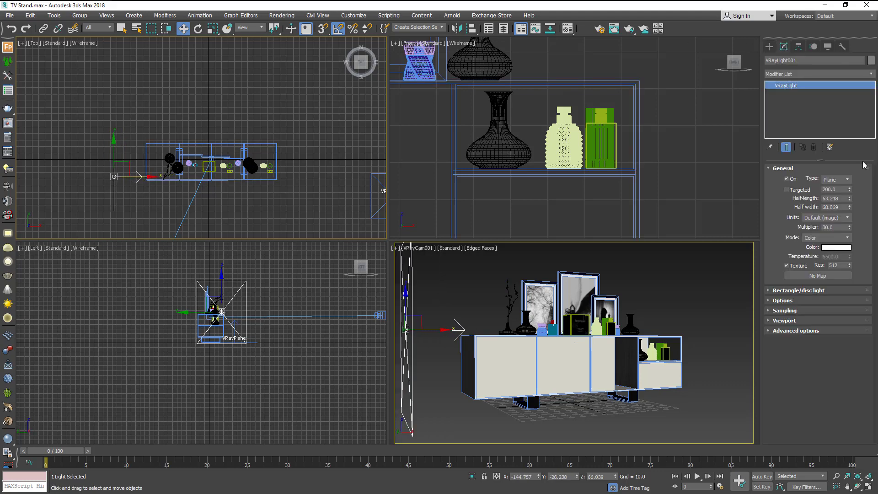
left_click(800, 304)
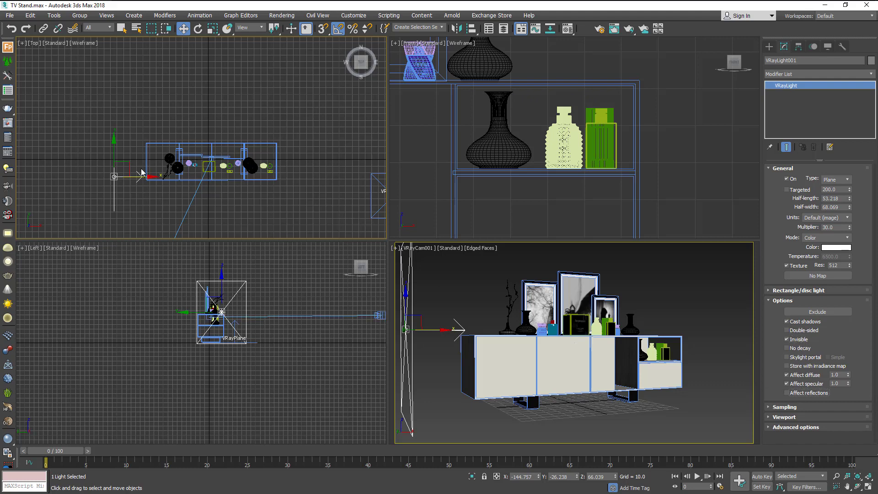
left_click_drag(133, 180, 327, 175, "shift")
left_click(442, 272)
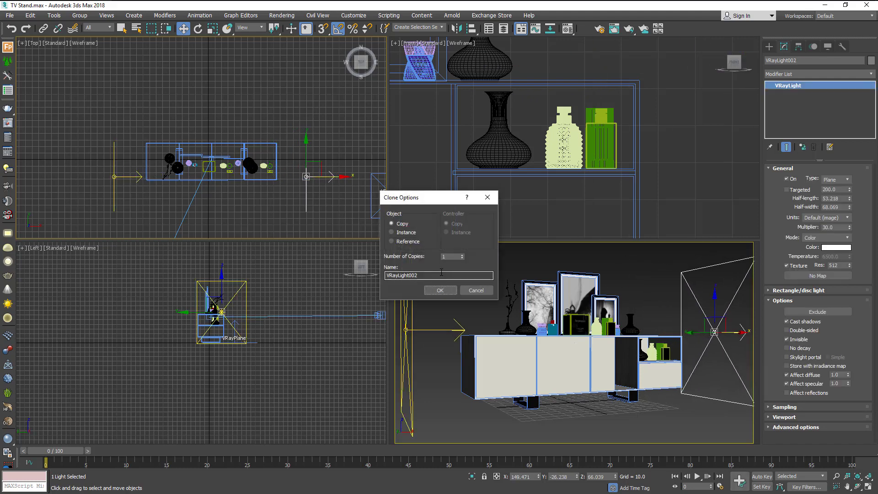
left_click(439, 289)
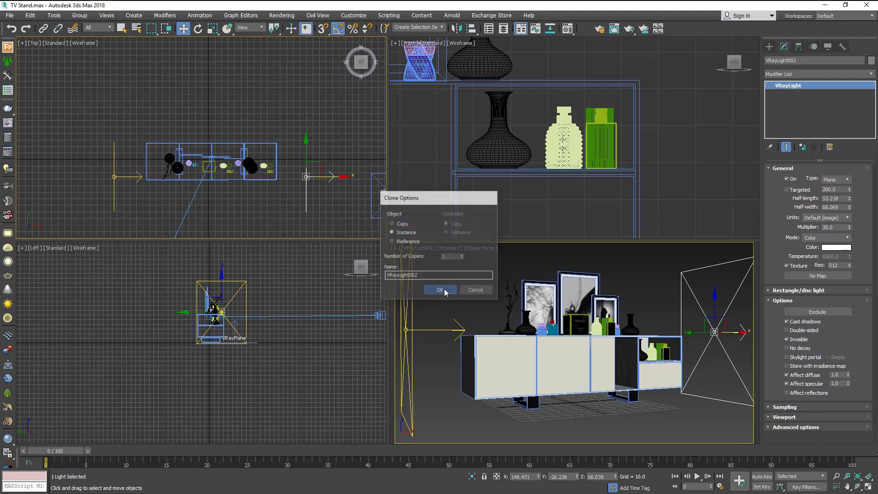
left_click(461, 30)
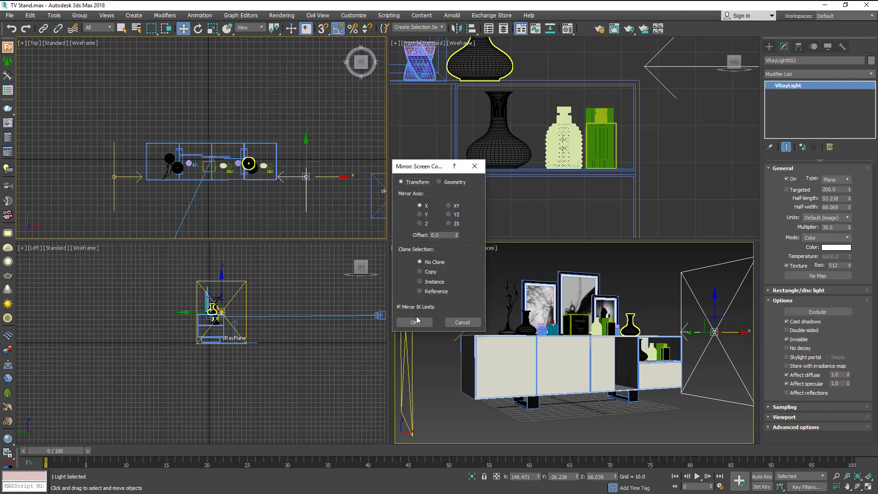
left_click(416, 322)
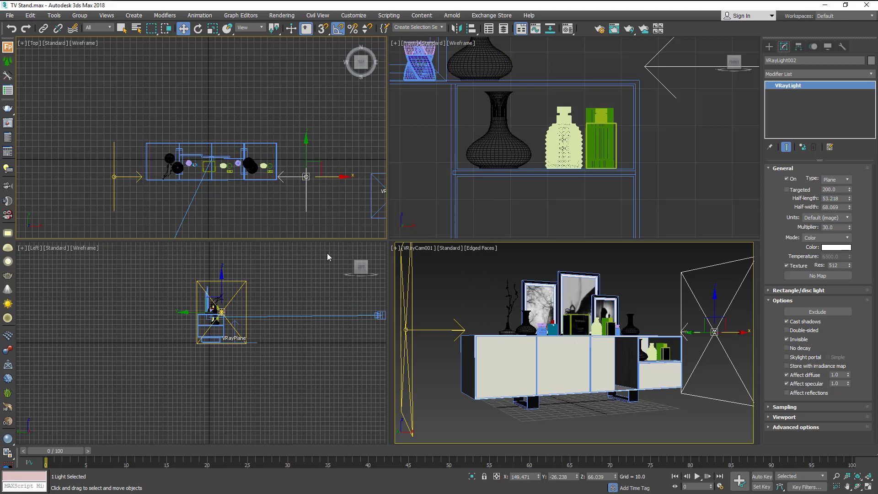
- Copy the light upward as independent VRayLight003 and switch the camera viewport to Perspective
middle_click_drag(243, 266, 225, 303)
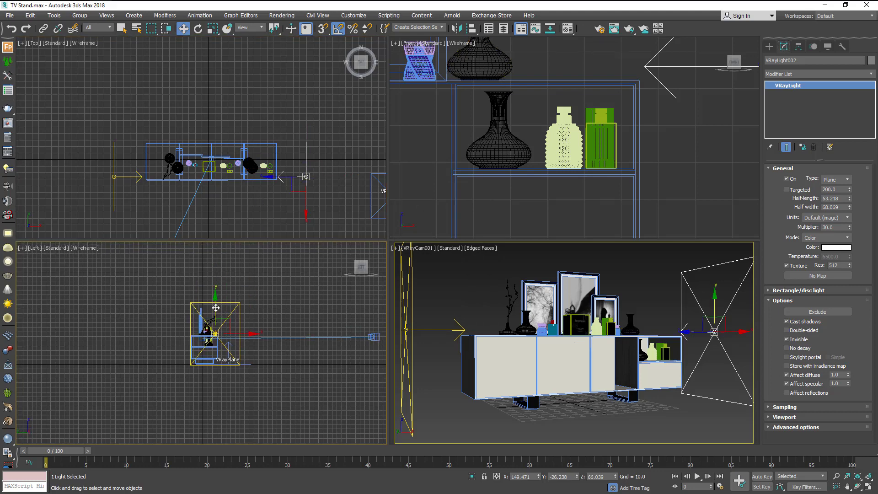
left_click_drag(215, 308, 216, 236, "shift")
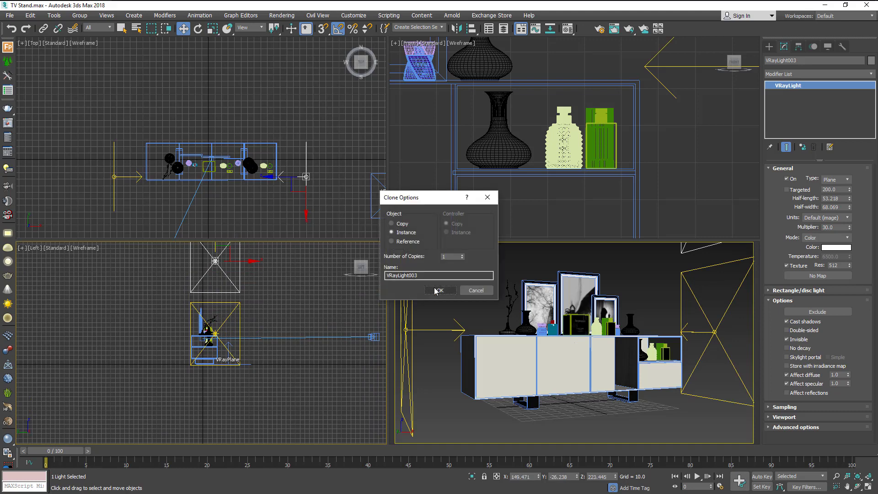
left_click(402, 225)
left_click(440, 291)
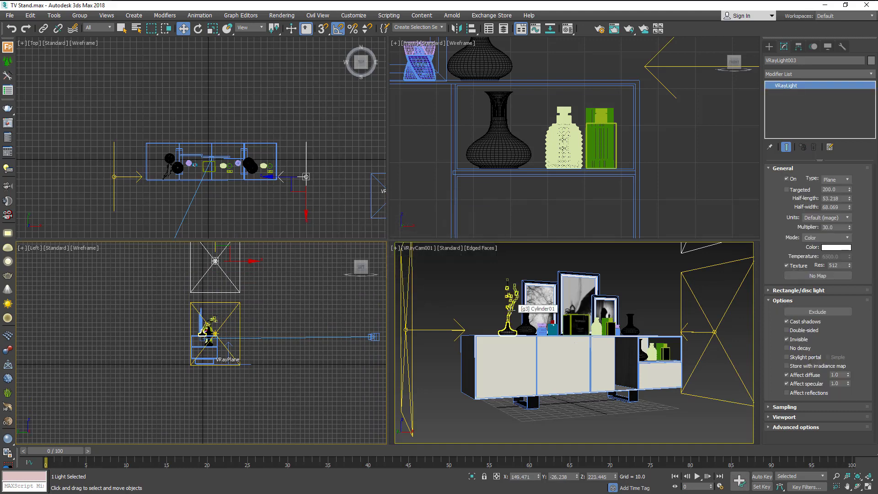
middle_click(512, 302)
key("p")
middle_click_drag(491, 317, 480, 357)
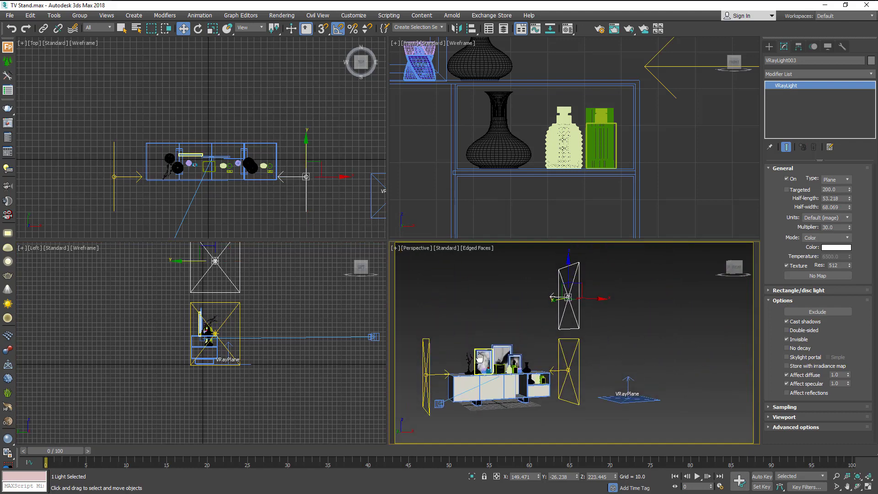
left_click(198, 28)
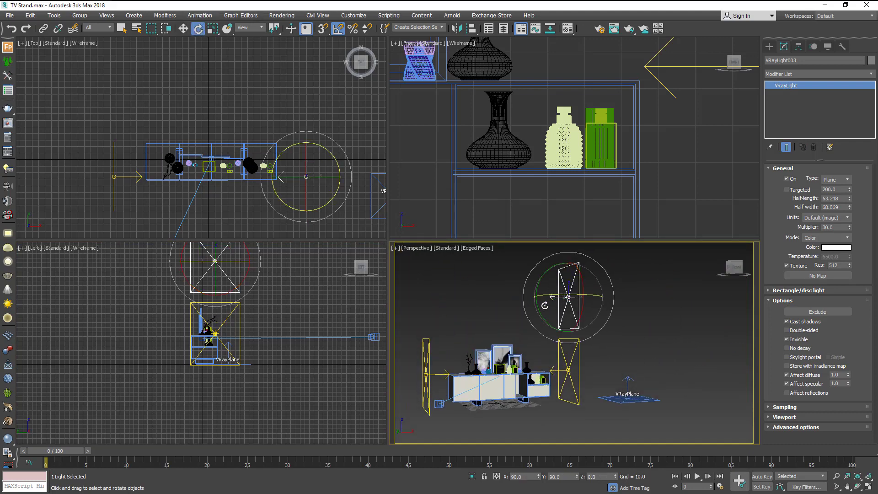
- Rotate VRayLight003 -70° on Y, move it over the sideboard and set Multiplier 50
mouse_move(545, 305)
left_mouse_down()
mouse_move(585, 335)
mouse_move(627, 342)
mouse_move(602, 339)
mouse_move(509, 281)
left_mouse_up()
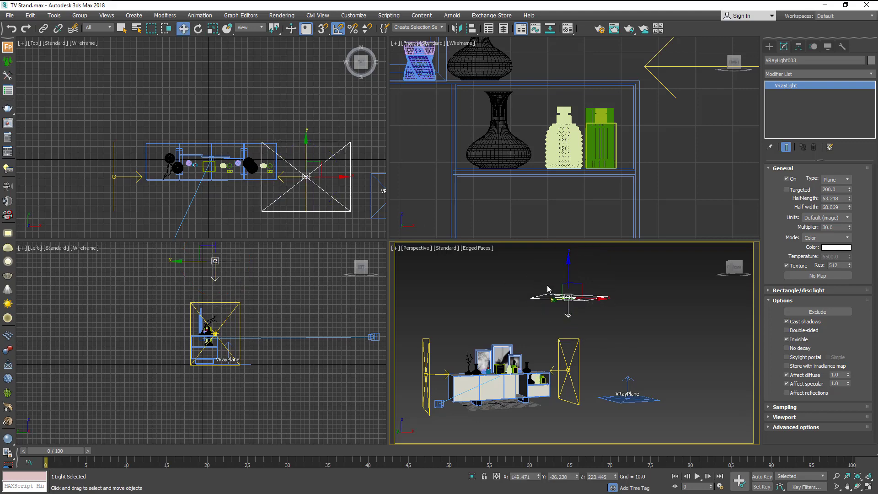
key("w")
left_click_drag(595, 301, 515, 301)
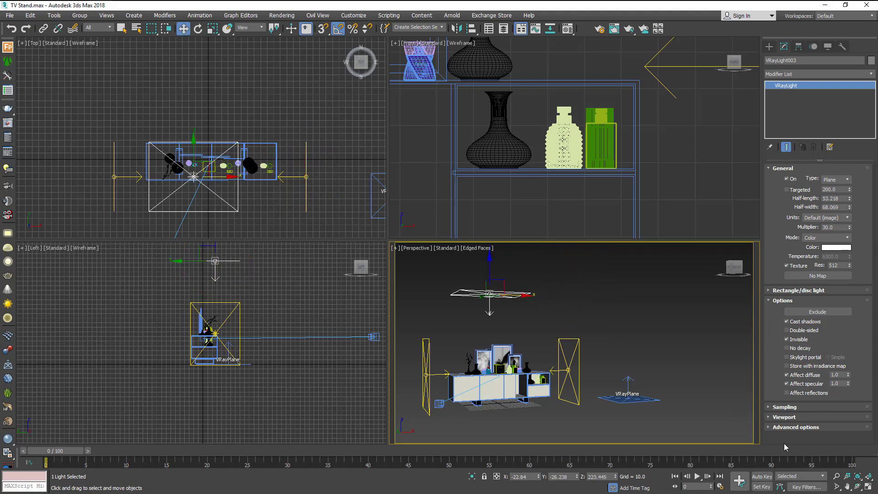
left_click(869, 486)
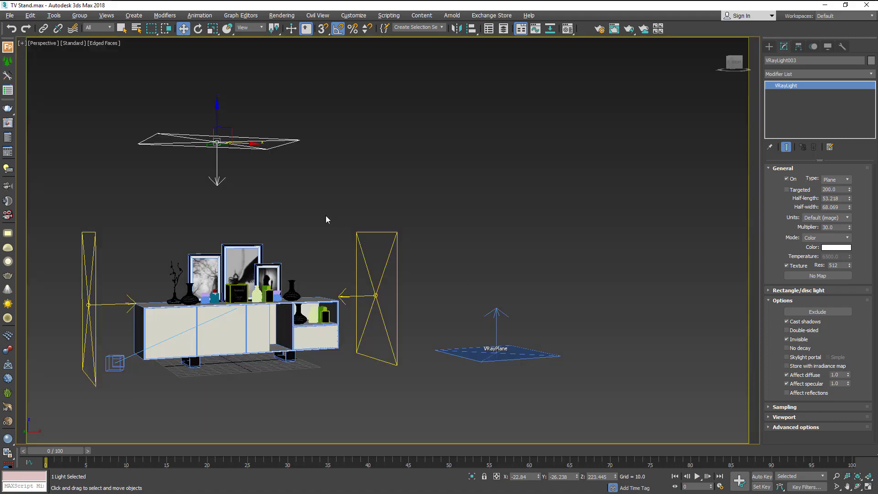
middle_click_drag(326, 219, 315, 251, "alt")
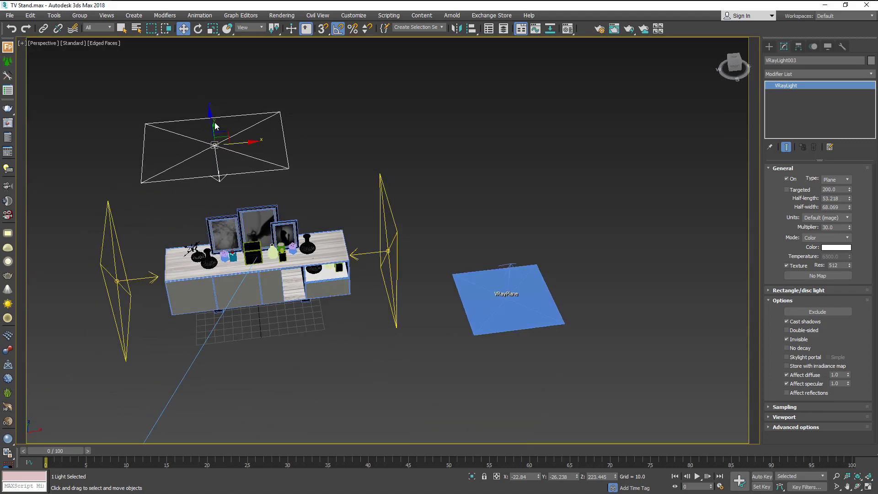
left_click_drag(210, 123, 205, 92)
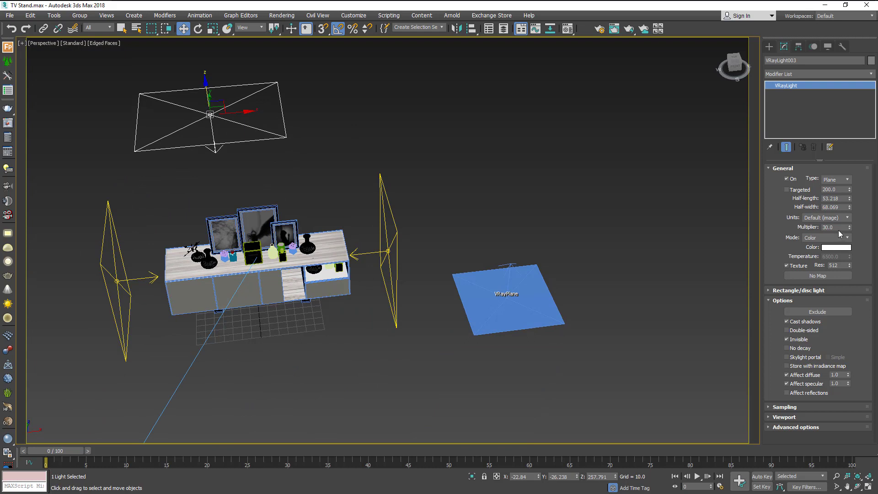
left_click_drag(839, 229, 805, 234)
type("50")
- Scale VRayLight003 to 53.218 × 68.069 half-size, centre it and raise it to Z 290.021
left_click(213, 29)
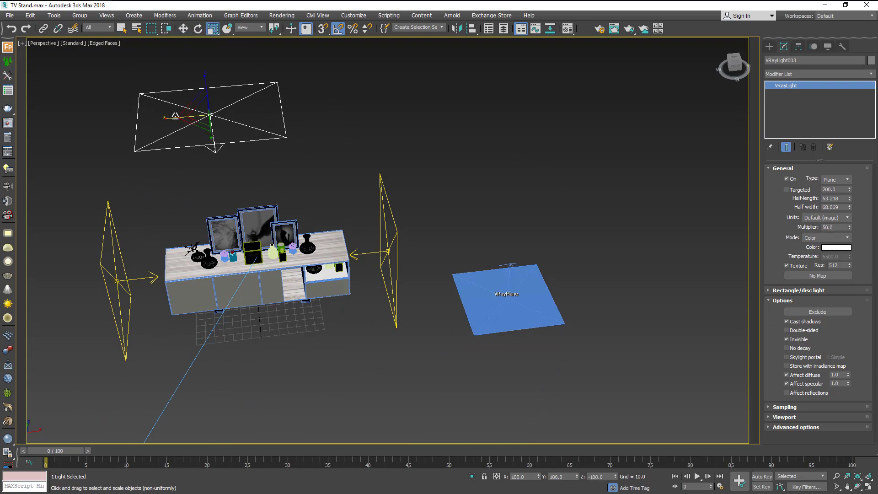
mouse_move(174, 115)
left_mouse_down()
mouse_move(138, 117)
mouse_move(154, 122)
left_mouse_up()
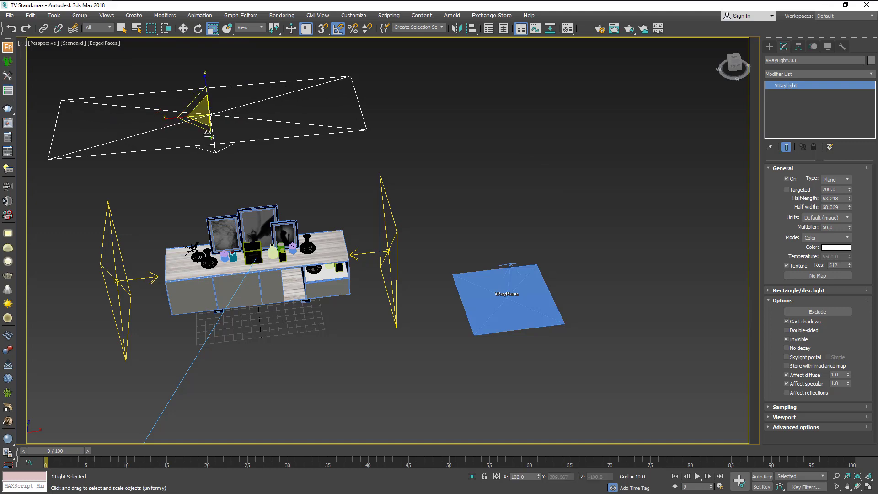
left_click_drag(207, 133, 221, 141)
mouse_move(221, 141)
middle_mouse_down("alt")
mouse_move(366, 179)
mouse_move(366, 170)
middle_mouse_up("alt")
key("w")
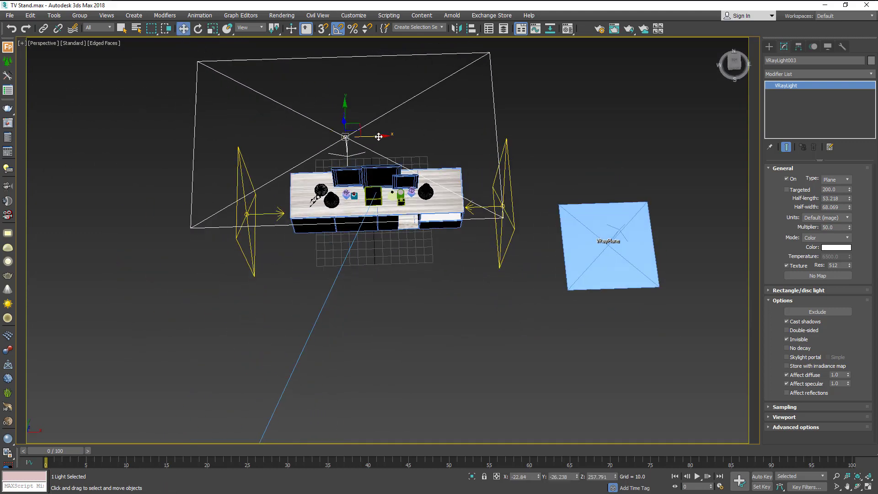
left_click_drag(379, 136, 412, 137)
mouse_move(402, 143)
middle_mouse_down("alt")
mouse_move(415, 114)
mouse_move(394, 107)
middle_mouse_up("alt")
left_click_drag(376, 103, 377, 68)
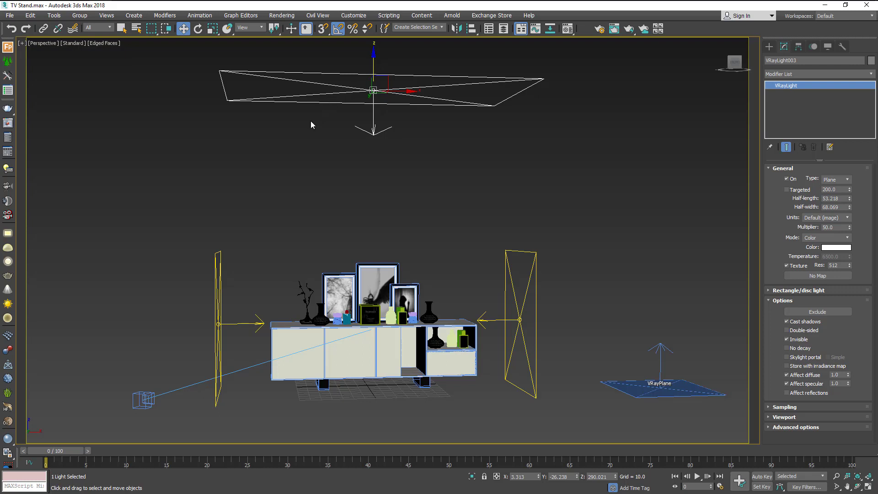
- Push both side plane lights farther from the sideboard's ends and scale them taller
left_click(517, 302)
left_click_drag(541, 320, 561, 320)
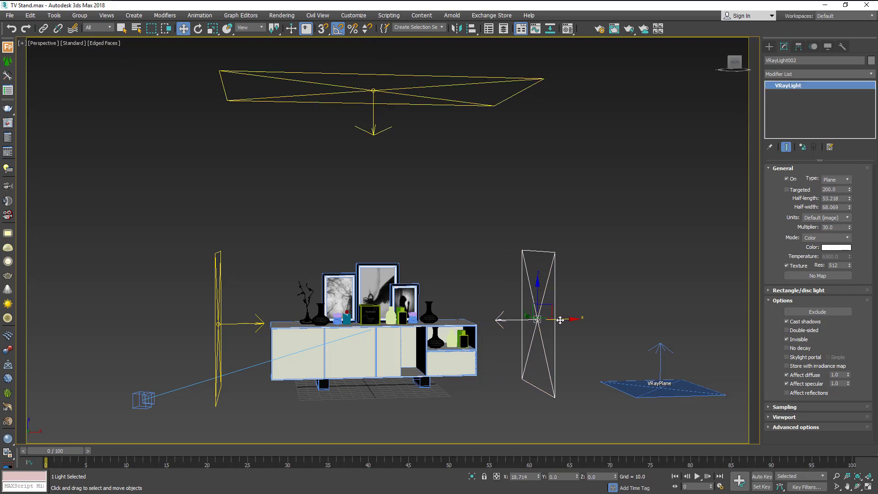
left_click(215, 311)
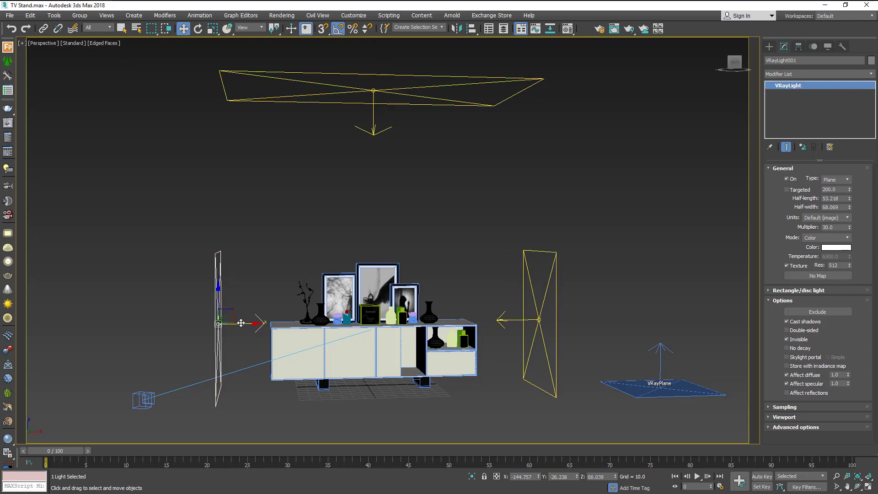
left_click_drag(241, 323, 228, 323)
mouse_move(228, 323)
middle_mouse_down("alt")
mouse_move(328, 327)
mouse_move(299, 294)
mouse_move(533, 294)
middle_mouse_up("alt")
left_click(518, 278, "ctrl")
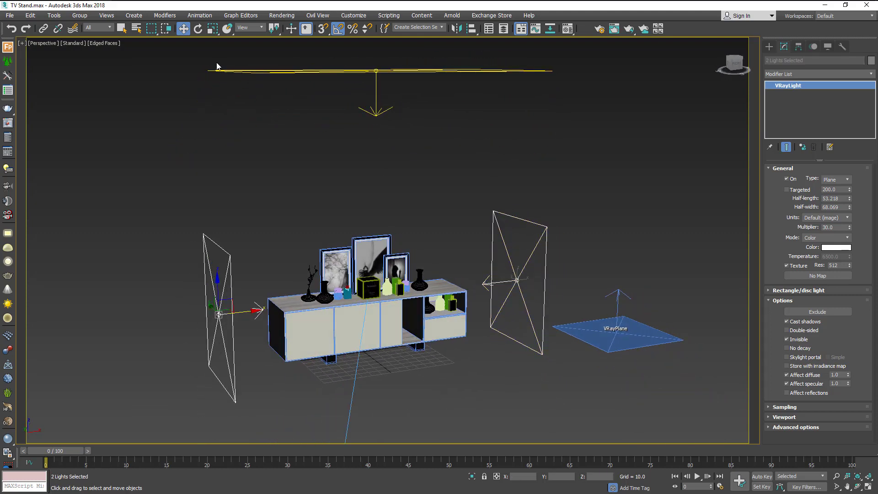
left_click(213, 29)
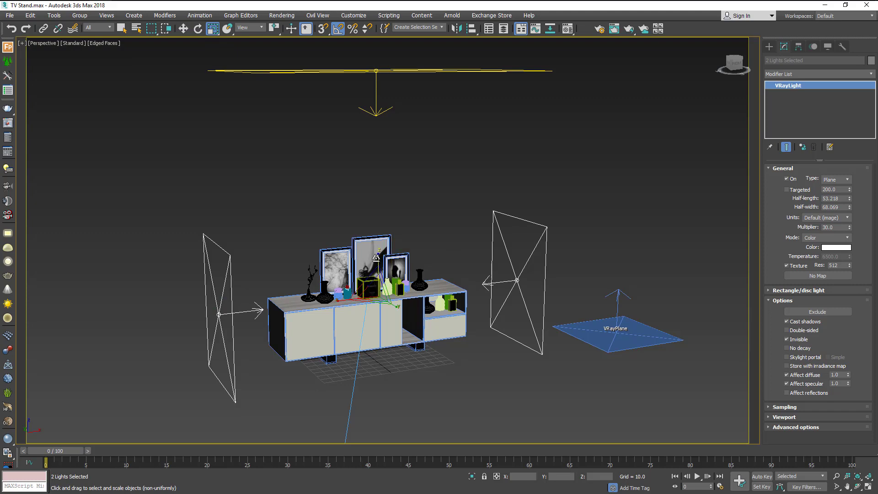
mouse_move(386, 270)
left_mouse_down()
mouse_move(387, 300)
mouse_move(387, 286)
left_mouse_up()
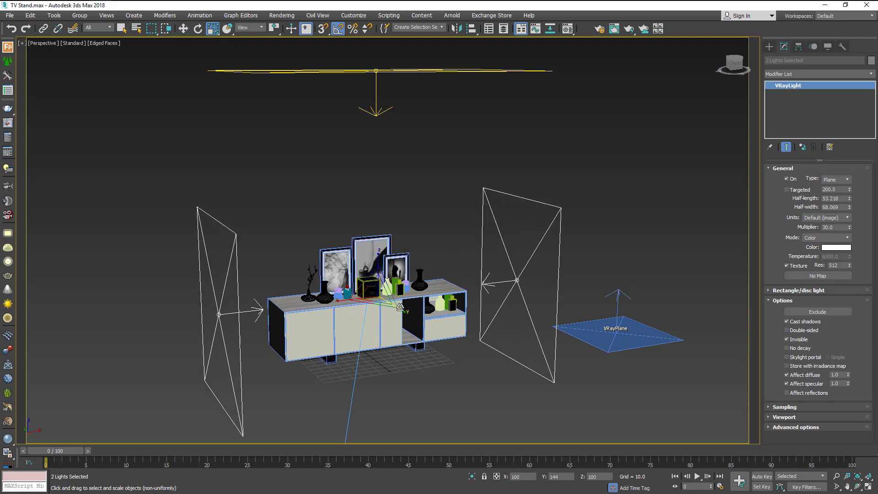
- Move both side lights left, then shift VRayLight002 alone farther right
left_click(183, 28)
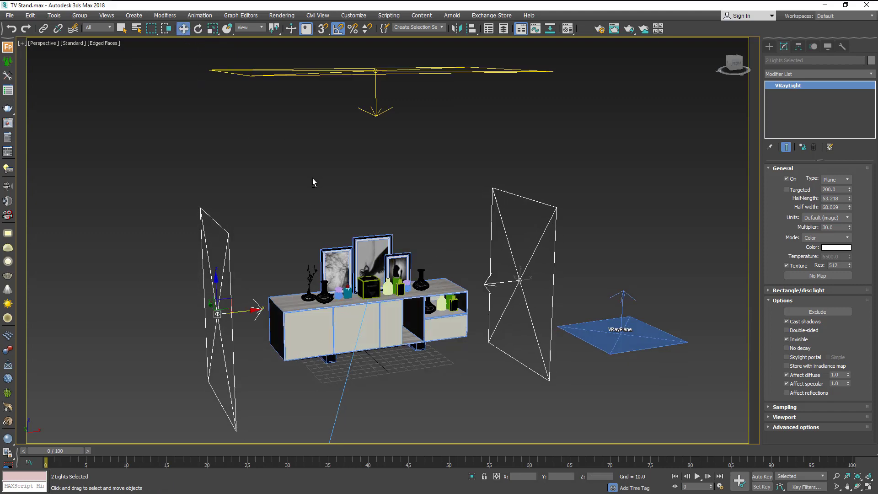
middle_click_drag(312, 178, 319, 239, "alt")
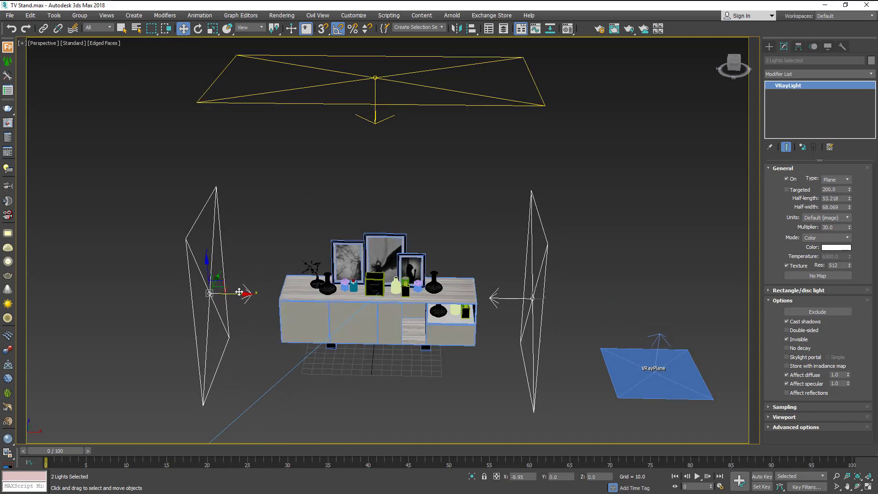
left_click_drag(253, 297, 219, 297)
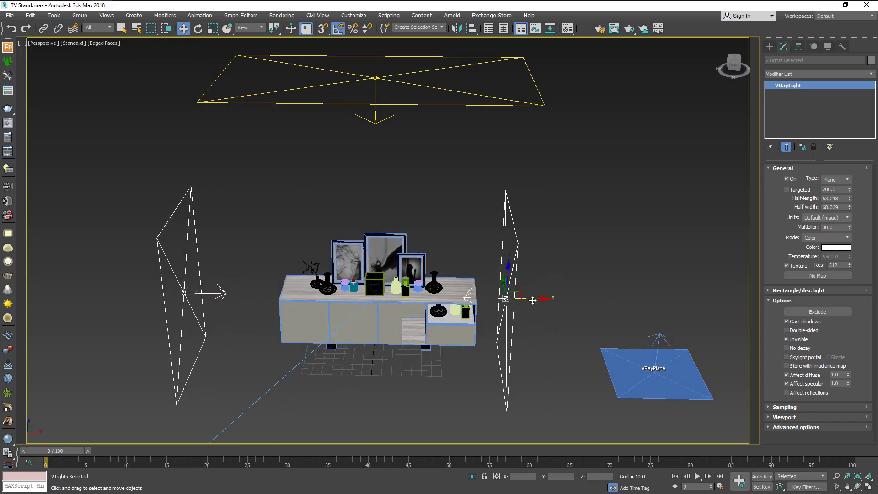
left_click(562, 257)
left_click(512, 273)
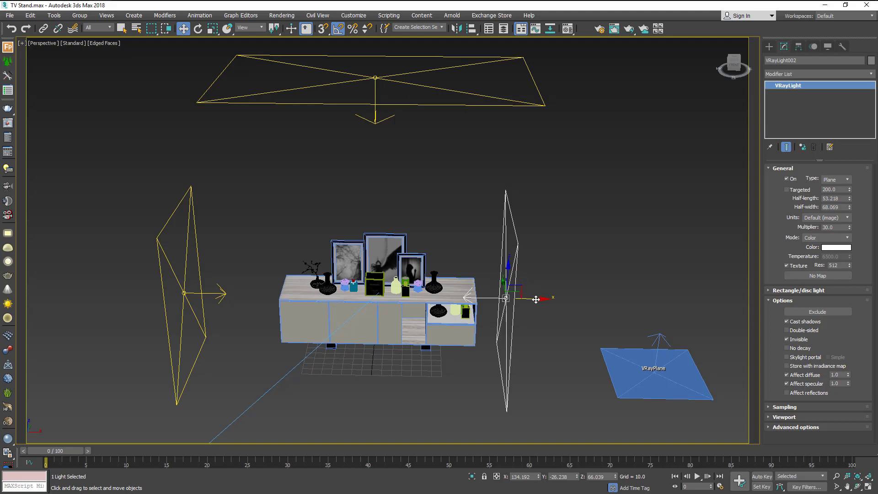
left_click_drag(535, 300, 592, 298)
middle_click_drag(594, 304, 588, 305, "alt")
left_click_drag(587, 302, 593, 301)
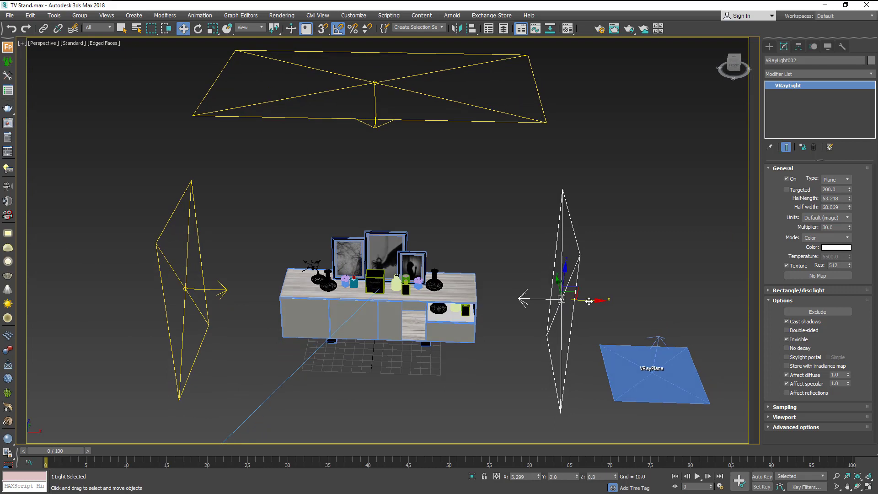
left_click(615, 271)
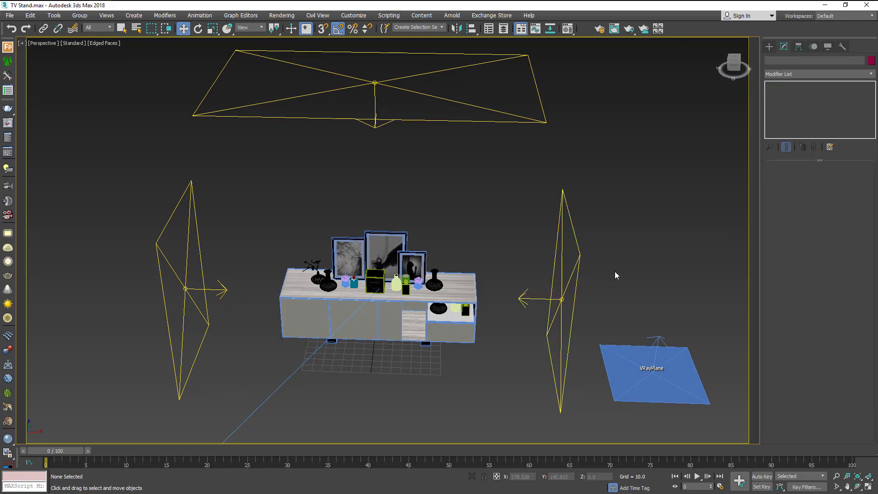
- Select VRayCam001 from its view, turn off vignetting and set white balance to Neutral
left_click(41, 43)
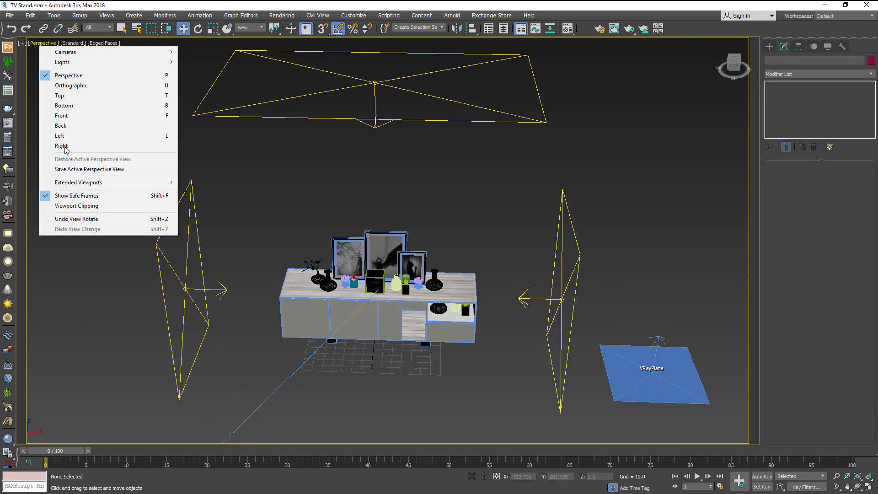
left_click(473, 215)
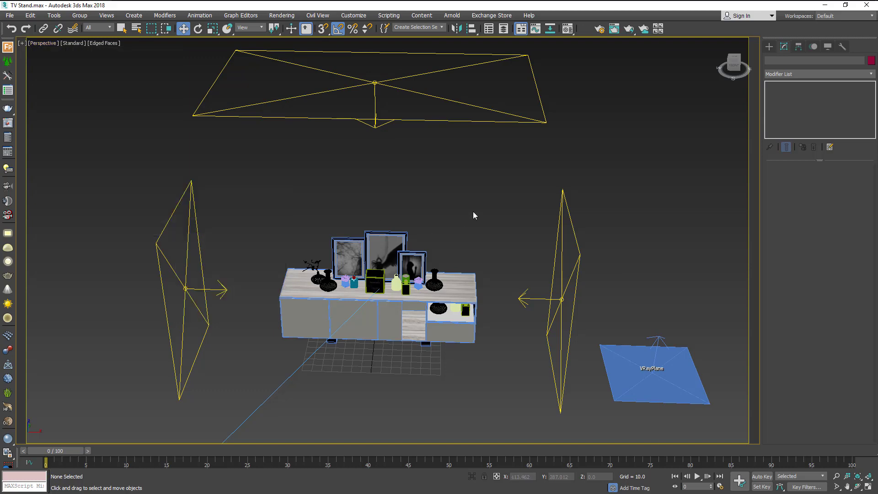
key("c")
left_click(45, 43)
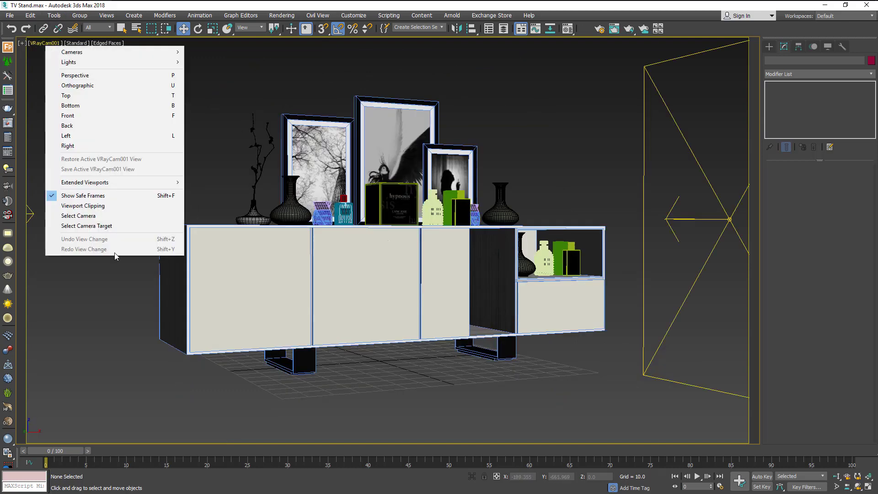
left_click(115, 219)
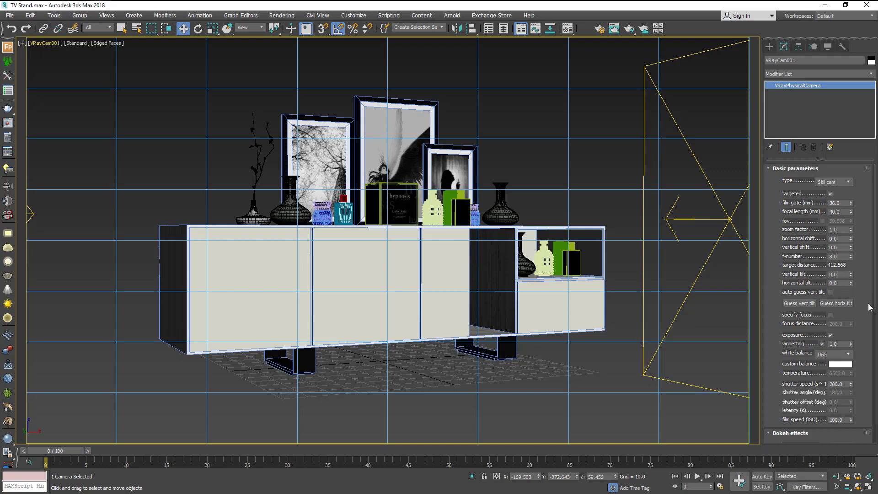
scroll(867, 305, "down", 3)
left_click(822, 311)
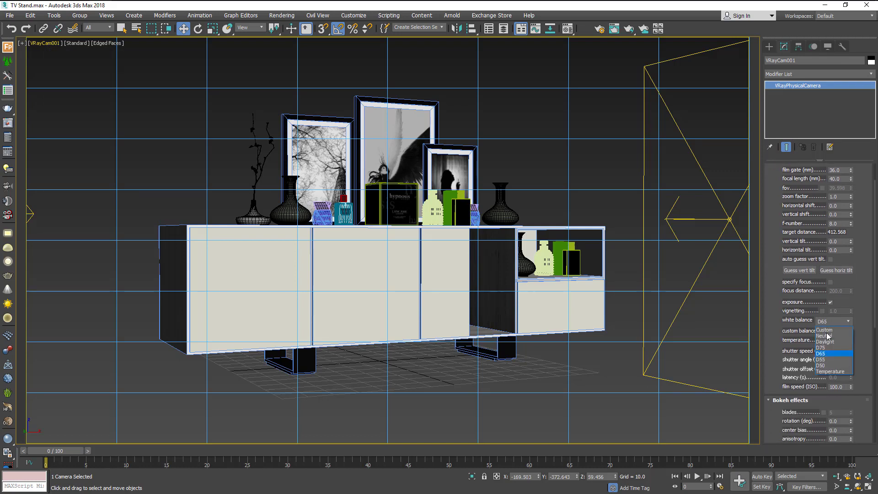
left_click(829, 335)
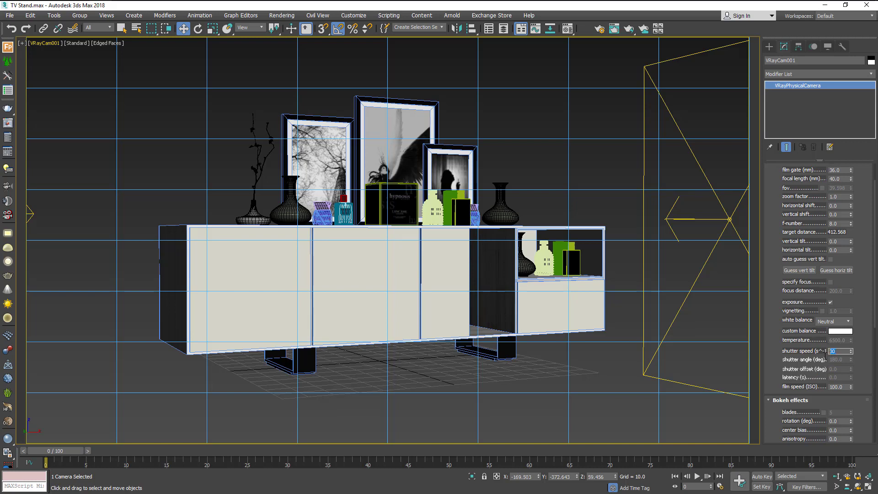
left_click(568, 156)
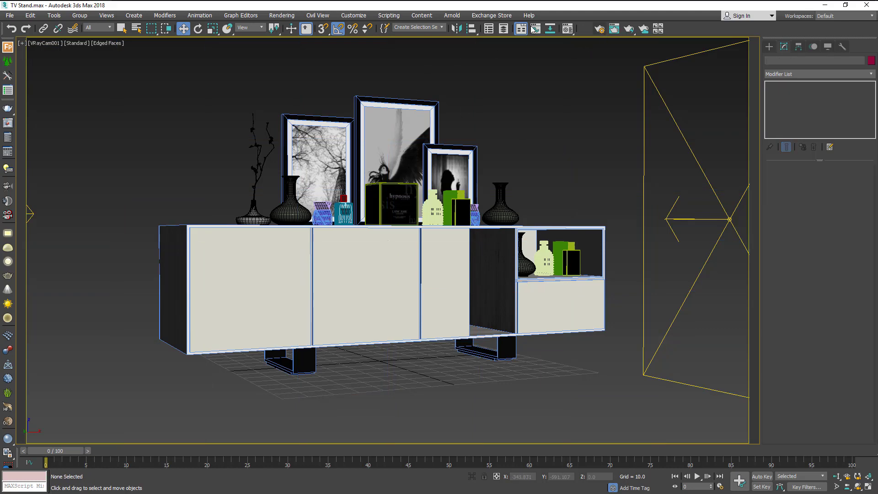
- Create a V-Ray dome light, VRayLight004, at multiplier 6.0
left_click(282, 15)
left_click(284, 64)
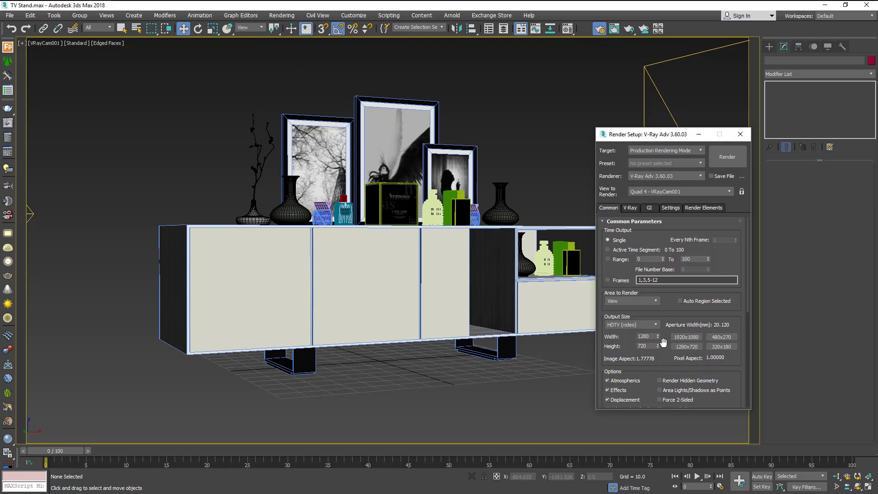
left_click(202, 259)
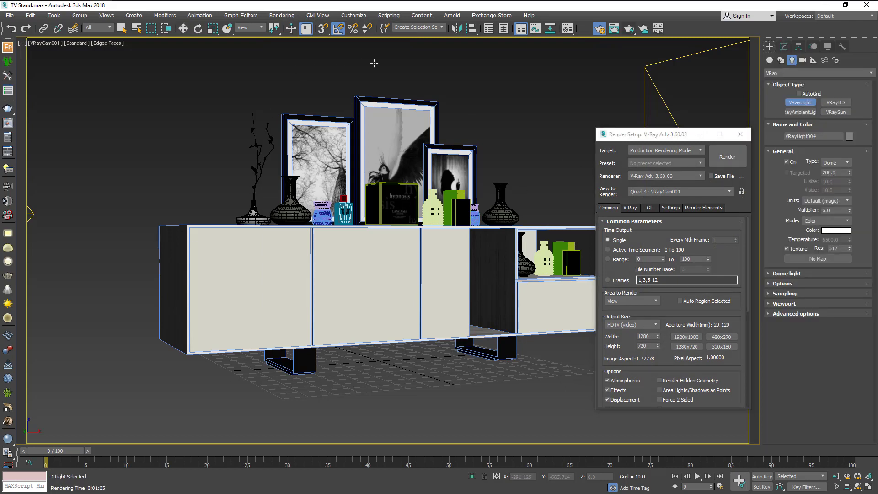
left_click(741, 134)
- Replace material slot 01's diffuse bitmap with 72-Hareli-Ceviz.jpg
left_click(567, 29)
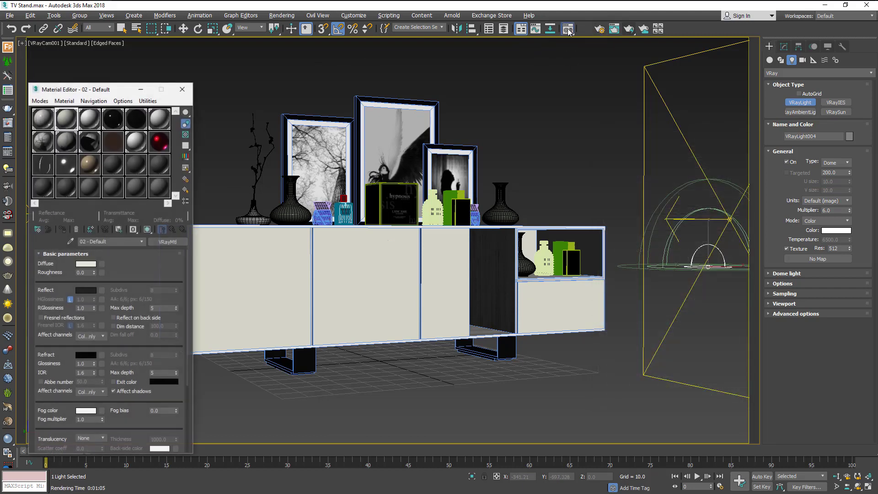
left_click(45, 120)
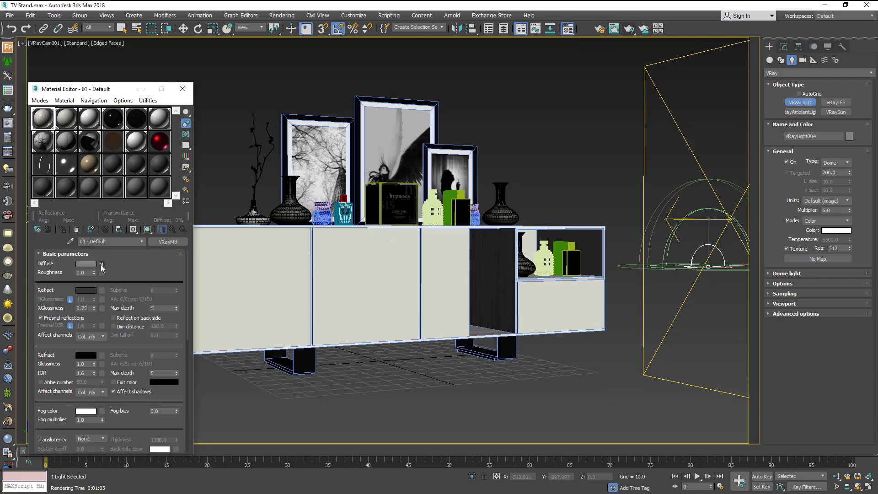
left_click(101, 264)
left_click(117, 370)
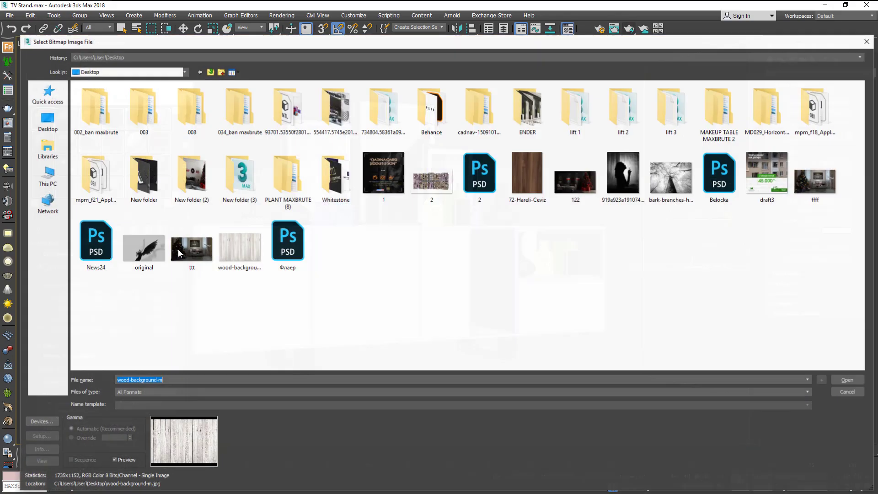
double_click(514, 199)
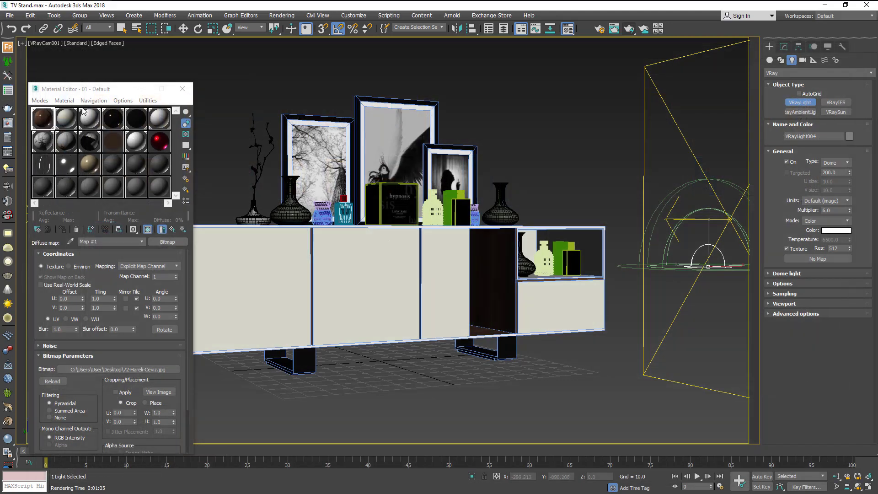
left_click_drag(94, 97, 509, 140)
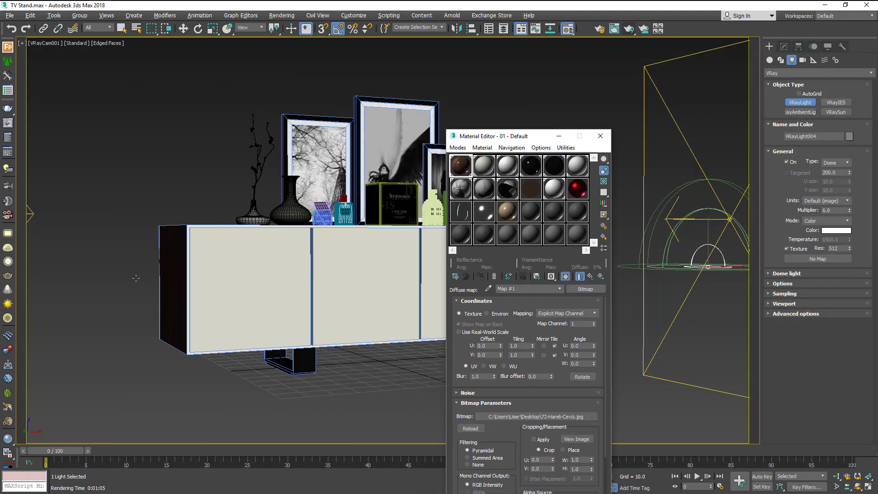
- Dismiss the material preview and frame the dome light in the Perspective view
key("p")
left_click(550, 385)
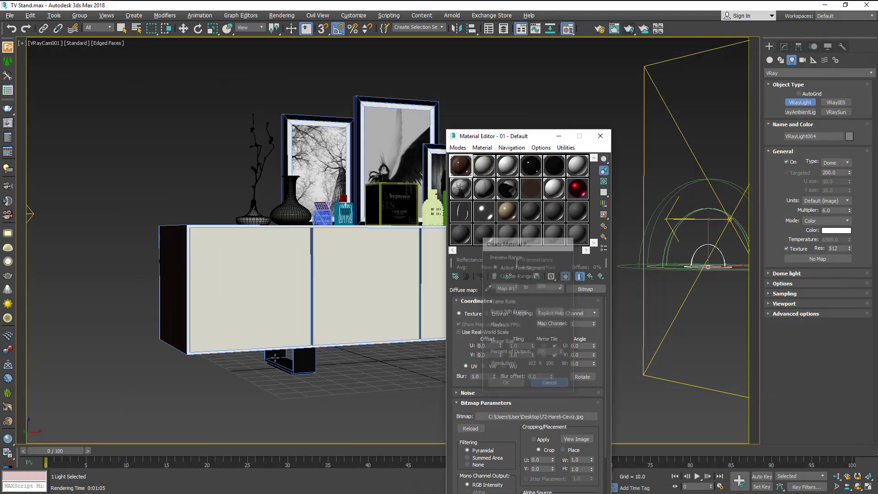
key("p")
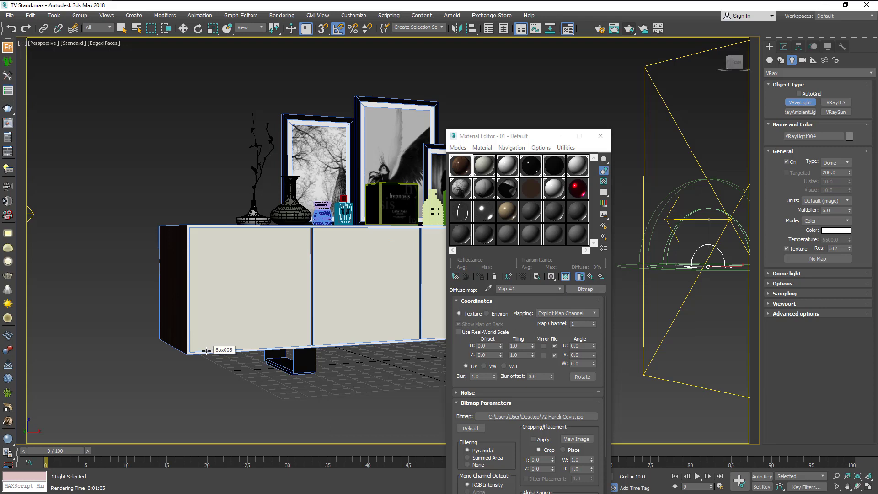
middle_click_drag(219, 356, 177, 353, "alt")
key("alt+z")
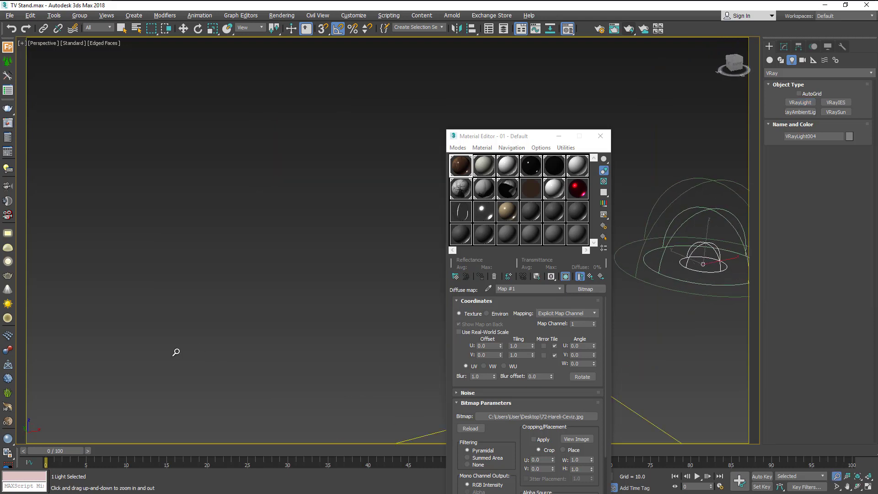
key("z")
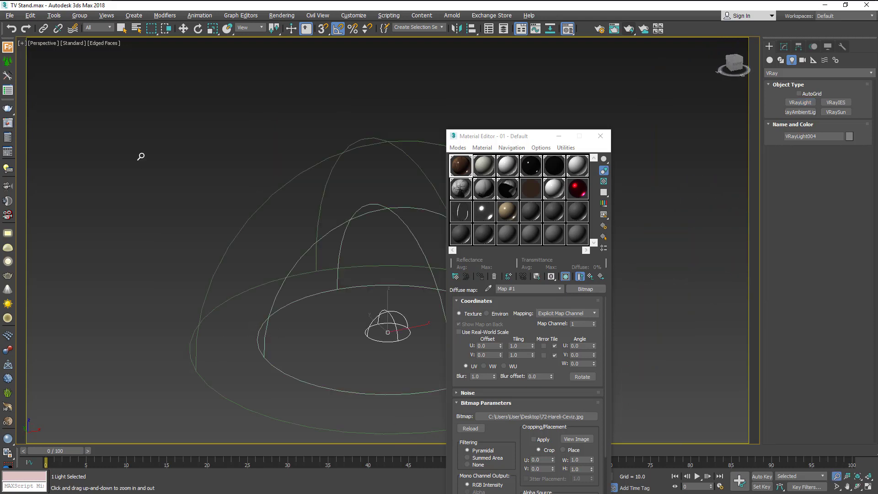
scroll(179, 39, "down", 8)
- Orbit to inspect the wooden cabinet top, then return to the VRayCam001 view
left_click(183, 28)
left_click(197, 117)
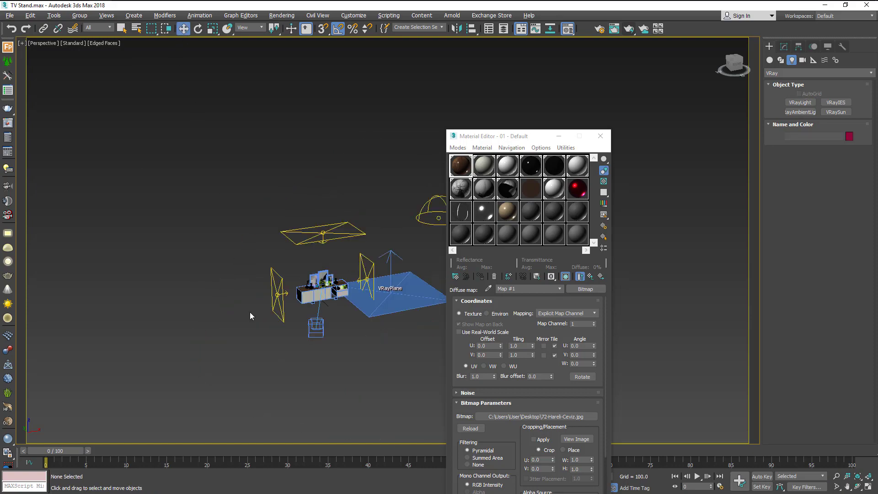
middle_click_drag(307, 366, 364, 329, "alt")
scroll(381, 215, "up", 10)
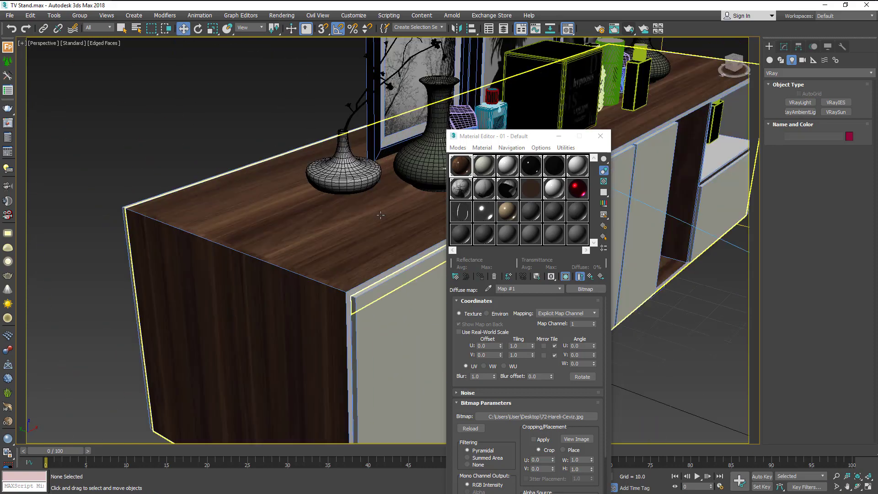
mouse_move(381, 214)
middle_mouse_down("alt")
mouse_move(243, 273)
mouse_move(204, 300)
mouse_move(218, 287)
mouse_move(235, 296)
middle_mouse_up("alt")
scroll(235, 295, "down", 2)
key("c")
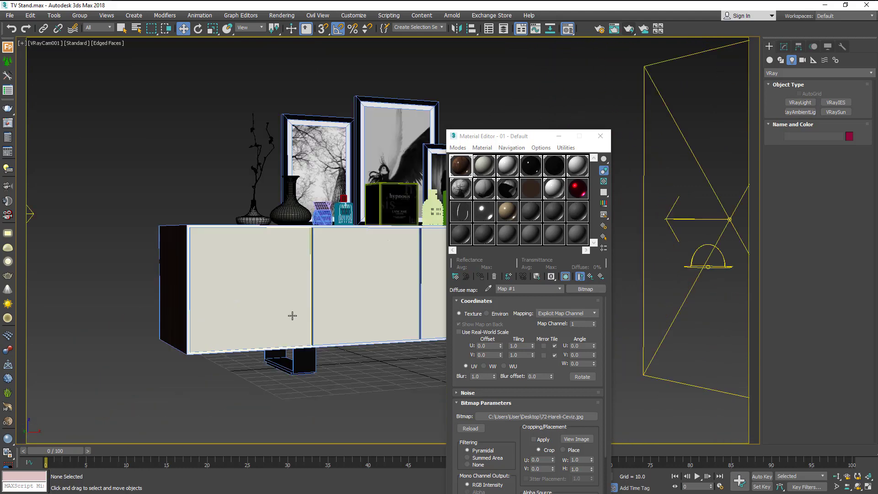
left_click(559, 137)
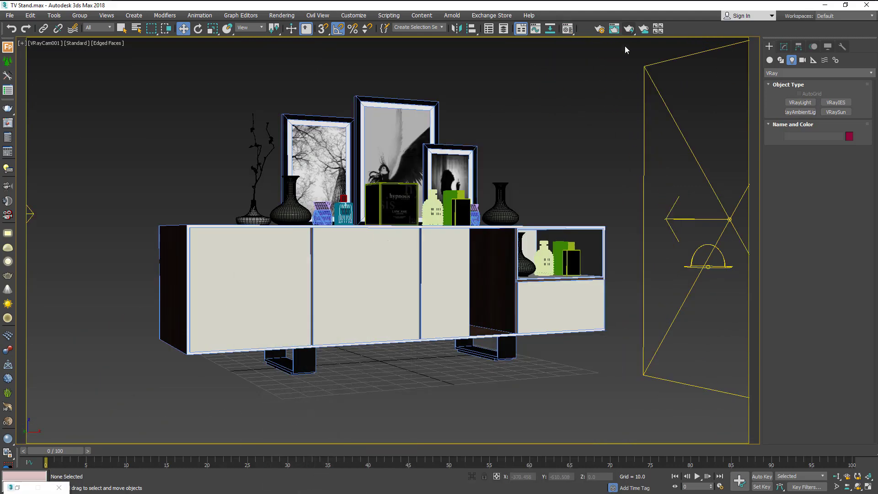
- Start a V-Ray production render of the VRayCam001 view and close the messages window
left_click(629, 29)
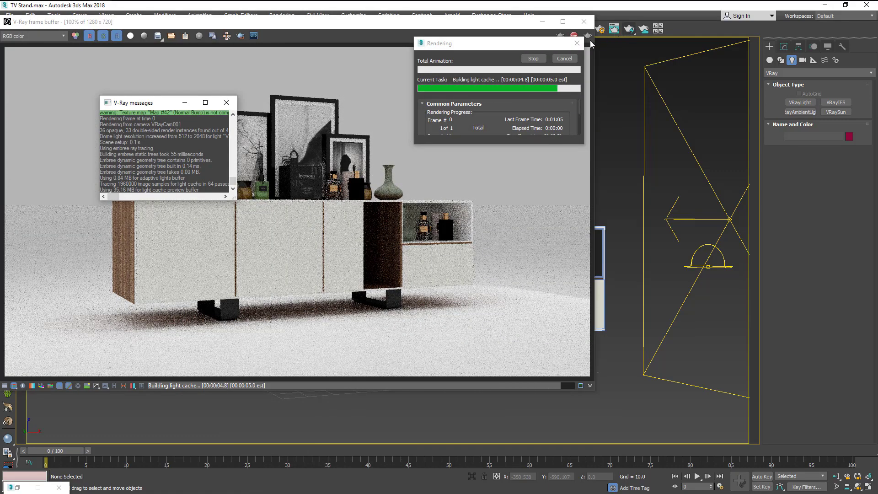
left_click(232, 106)
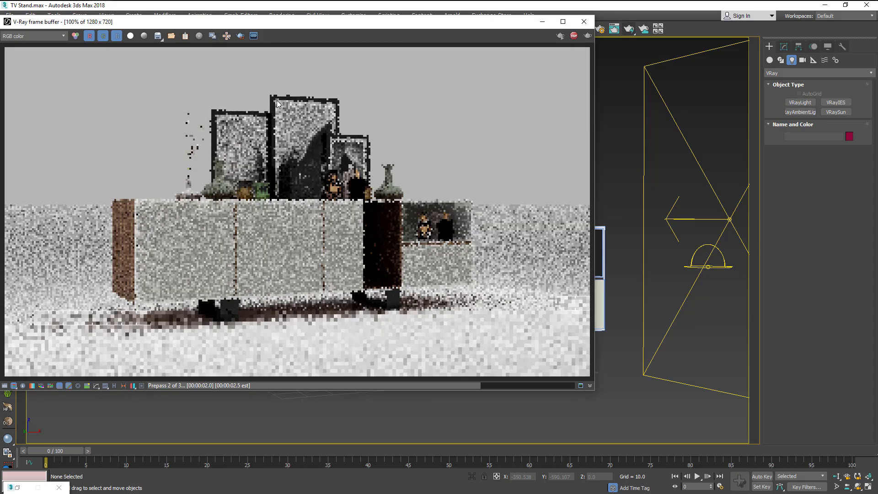
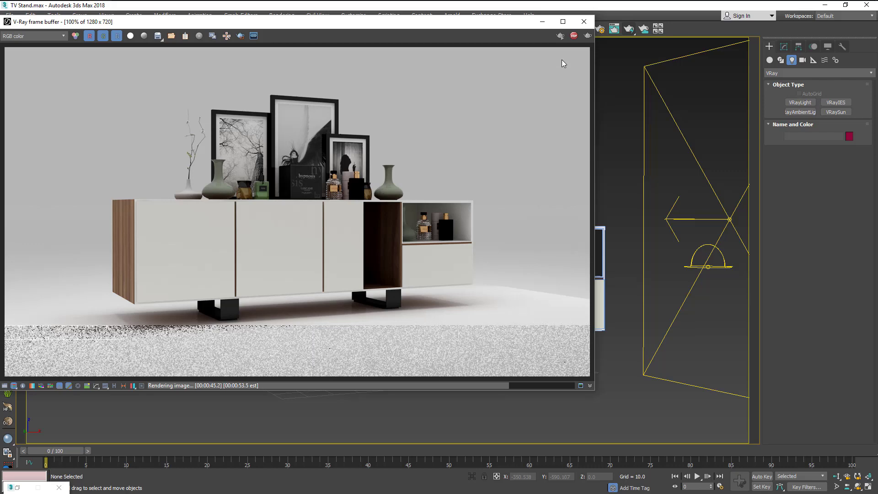
- Close the render preview and delete the old VRayPlane floor
left_click(584, 22)
key("p")
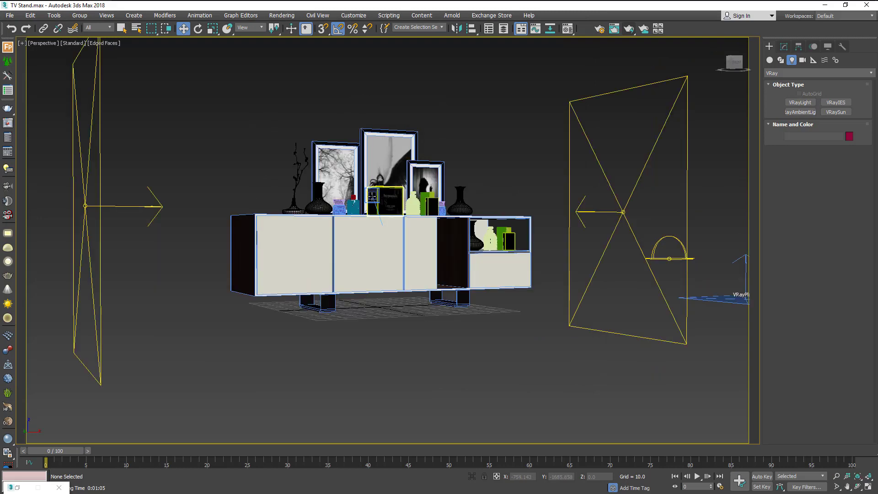
scroll(455, 197, "down", 5)
middle_click_drag(456, 197, 514, 225, "alt")
left_click(515, 226)
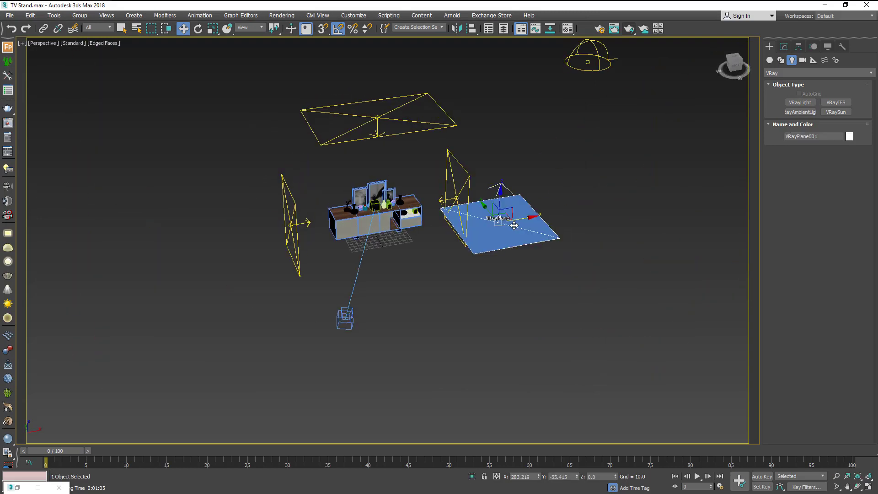
key("Delete")
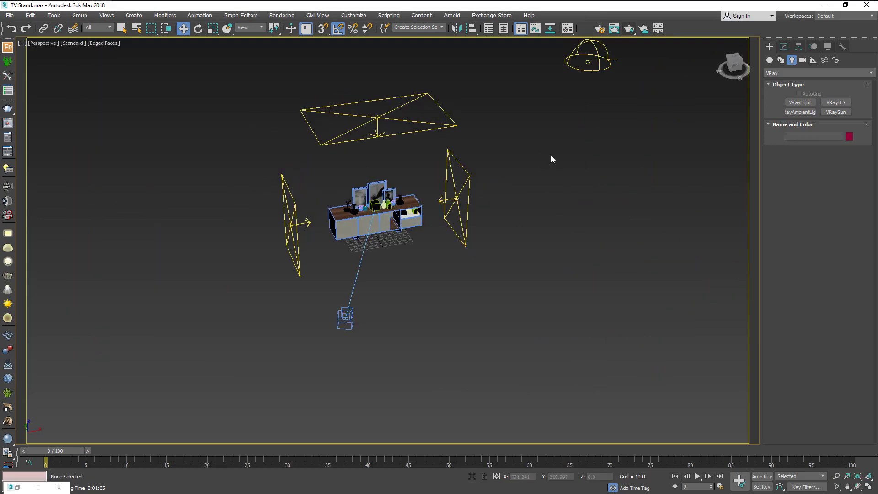
- Draw a large Standard Primitives box (about 1208.887 × 1034.841 × 728.462) enclosing the stand and lights
left_click(773, 60)
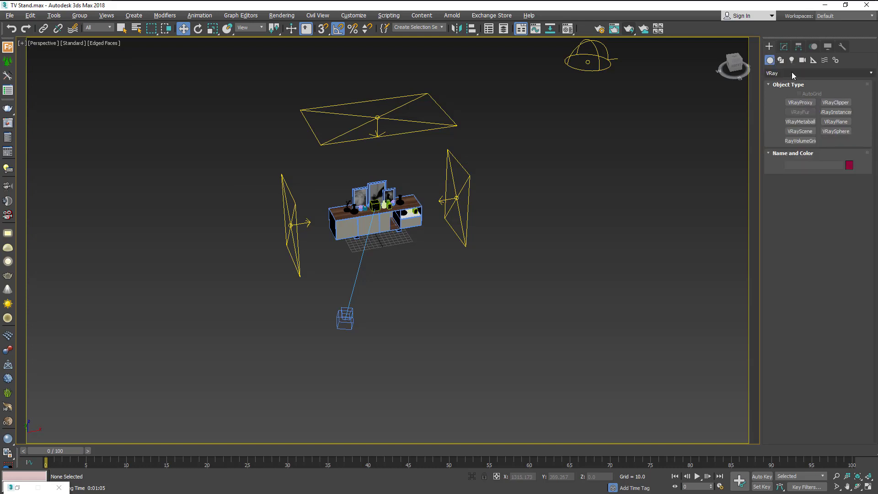
left_click(792, 73)
left_click(796, 83)
left_click(800, 102)
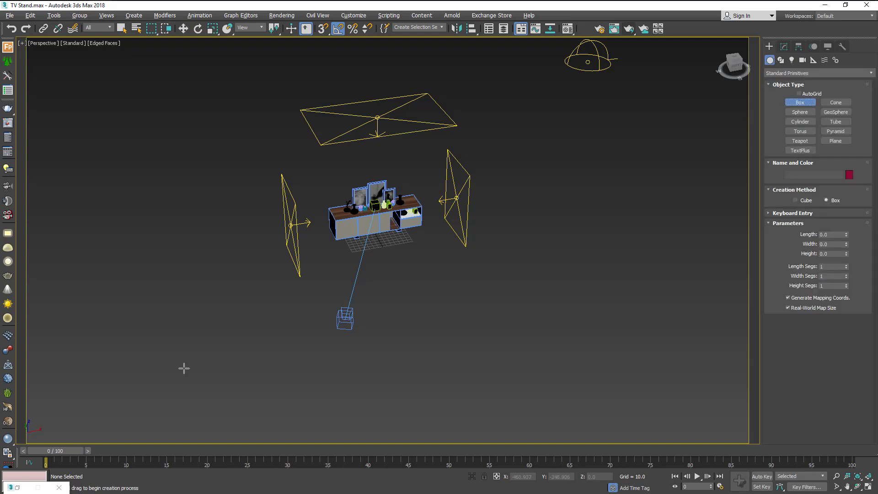
left_click_drag(229, 387, 490, 73)
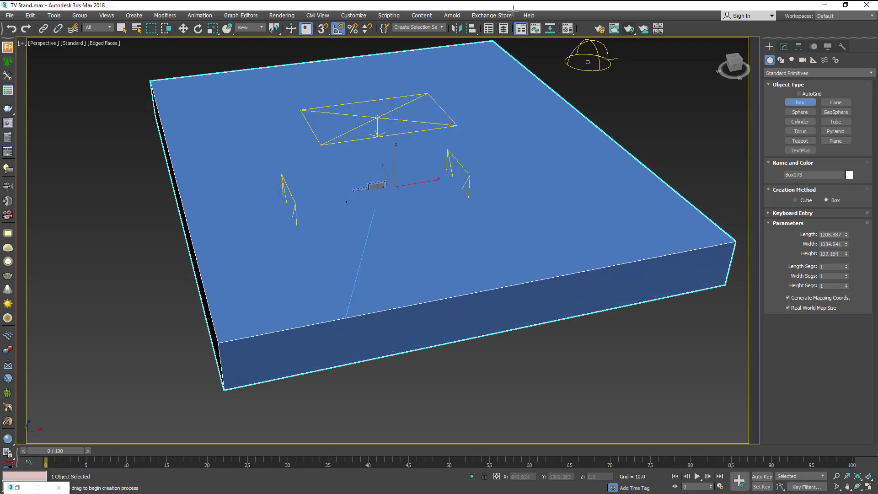
scroll(538, 51, "down", 5)
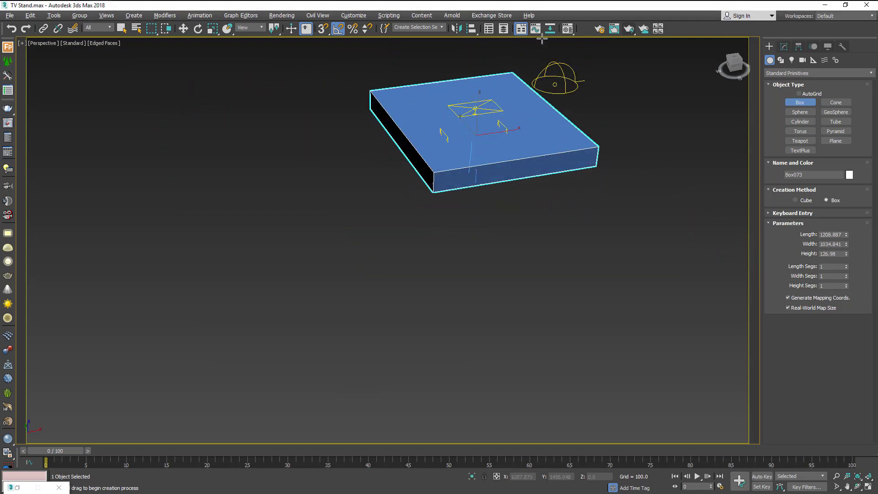
mouse_move(514, 111)
middle_mouse_down()
mouse_move(453, 214)
mouse_move(432, 288)
middle_mouse_up()
scroll(457, 222, "down", 4)
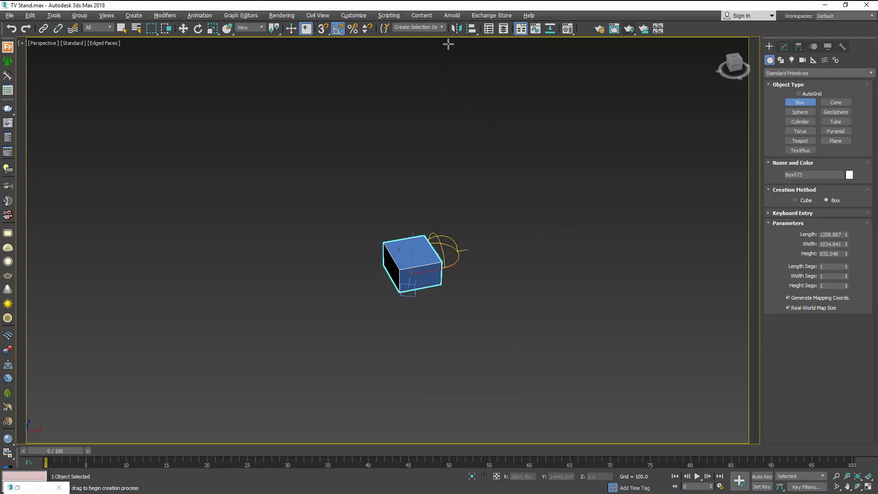
scroll(461, 250, "up", 4)
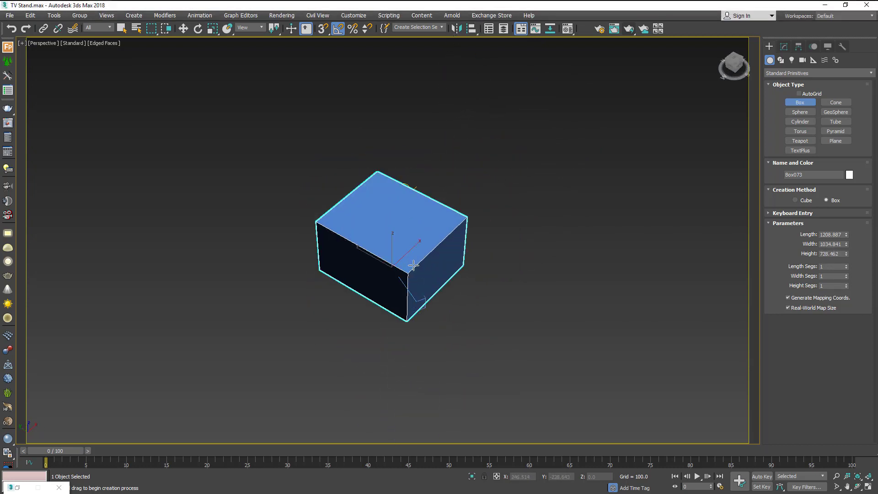
- Convert the box Box073 to an Editable Poly
key("w")
right_click(501, 262)
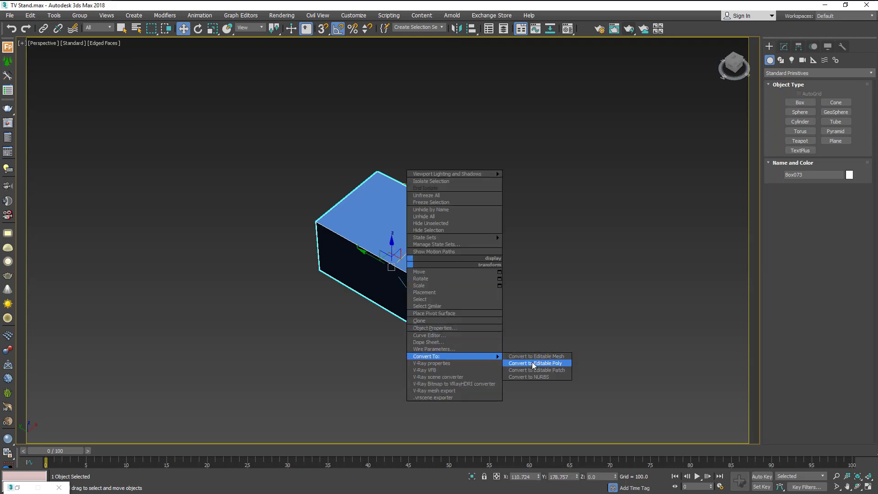
left_click(531, 363)
- Delete the top and extra side faces, leaving only the floor and back wall
left_click(831, 179)
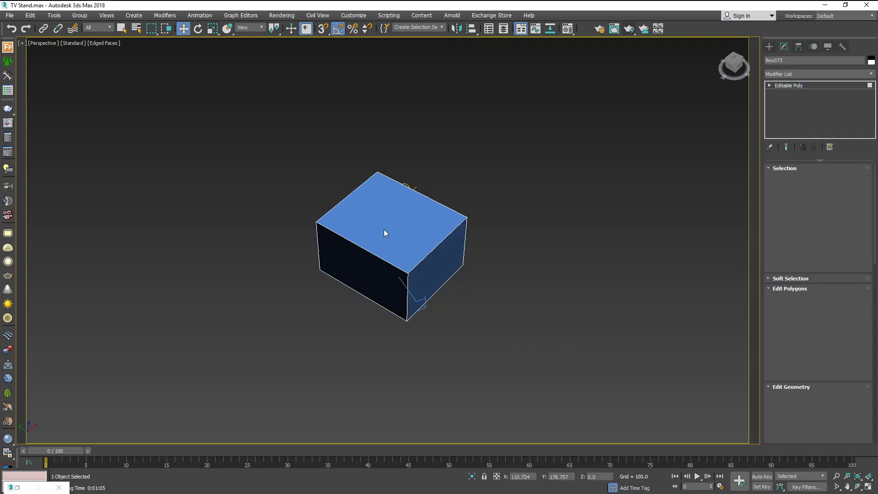
left_click(384, 232)
left_click(436, 270, "ctrl")
left_click(377, 287, "ctrl")
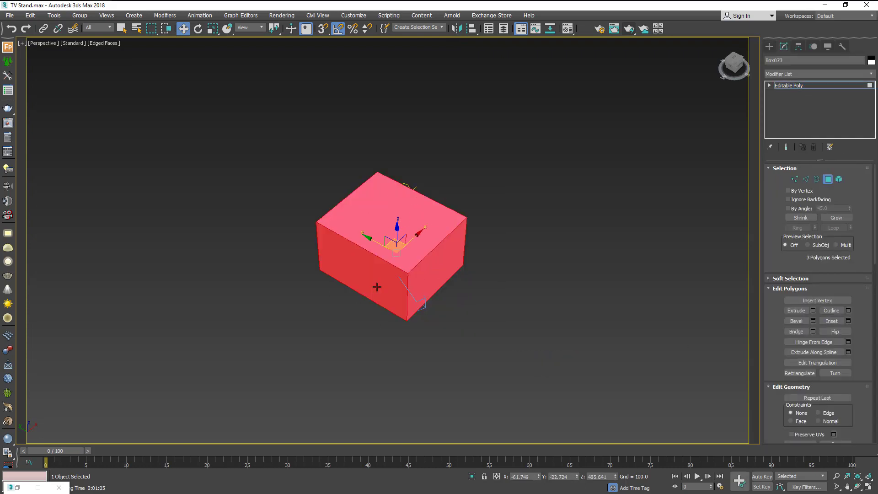
key("Delete")
left_click(431, 227)
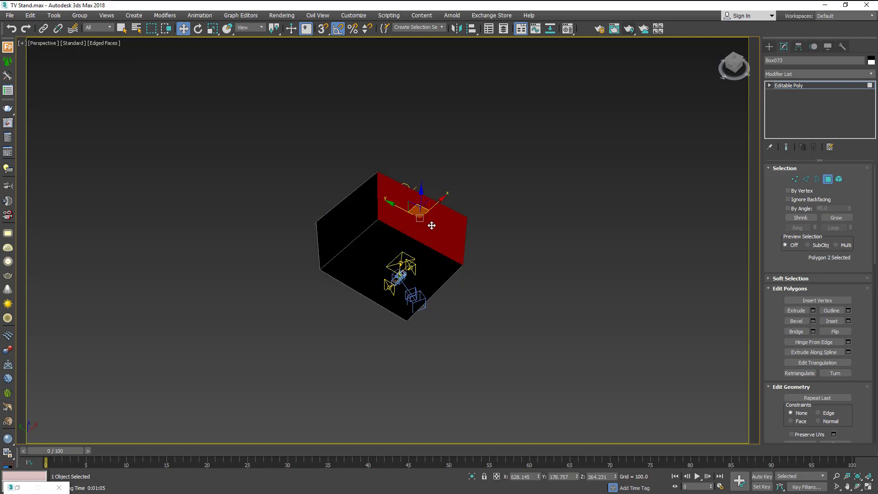
key("Delete")
- Exit Polygon mode and bring up the Material Editor
scroll(295, 253, "up", 3)
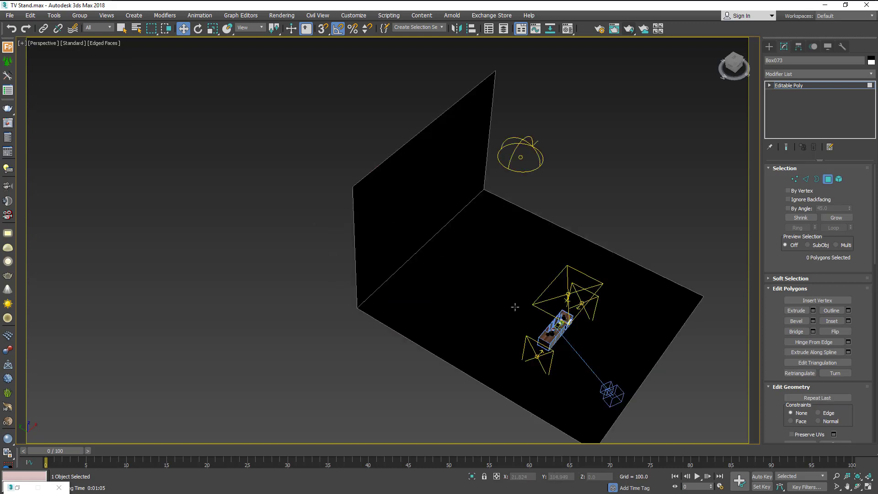
scroll(516, 308, "up", 2)
left_click(827, 180)
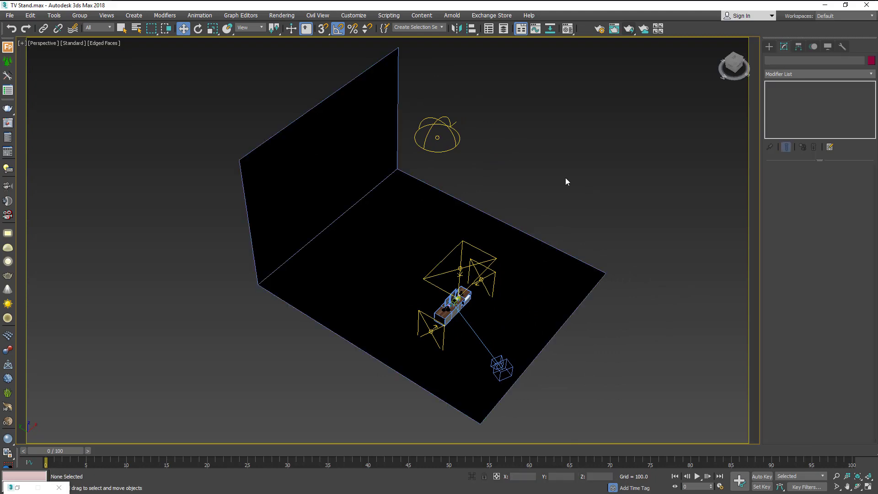
left_click(568, 29)
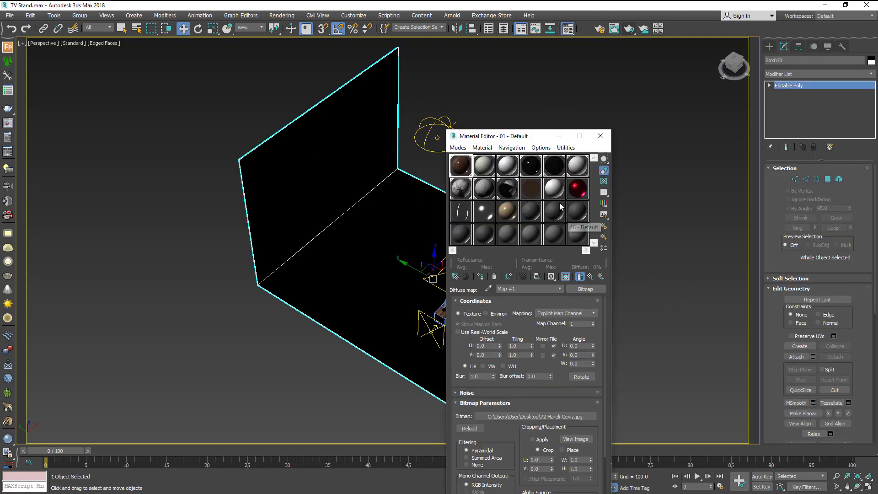
- Assign the white 11 - Default VRay material to the backdrop
left_click(555, 189)
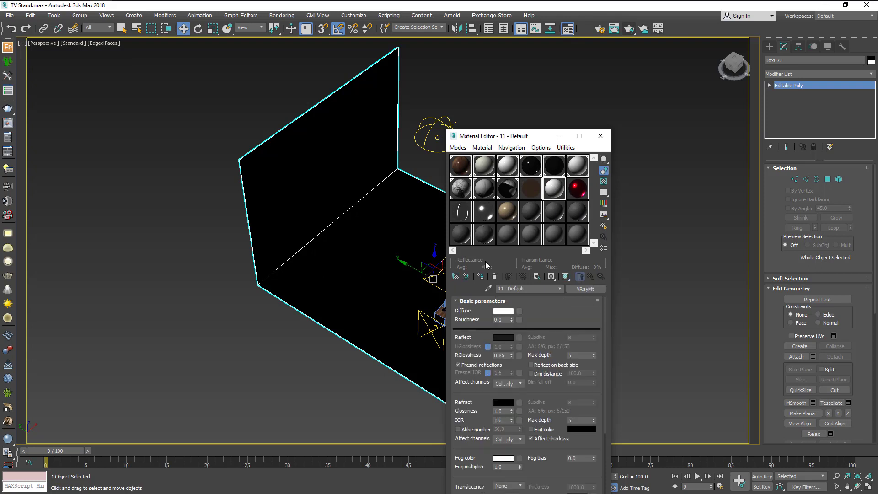
left_click(481, 276)
middle_click_drag(349, 267, 307, 255)
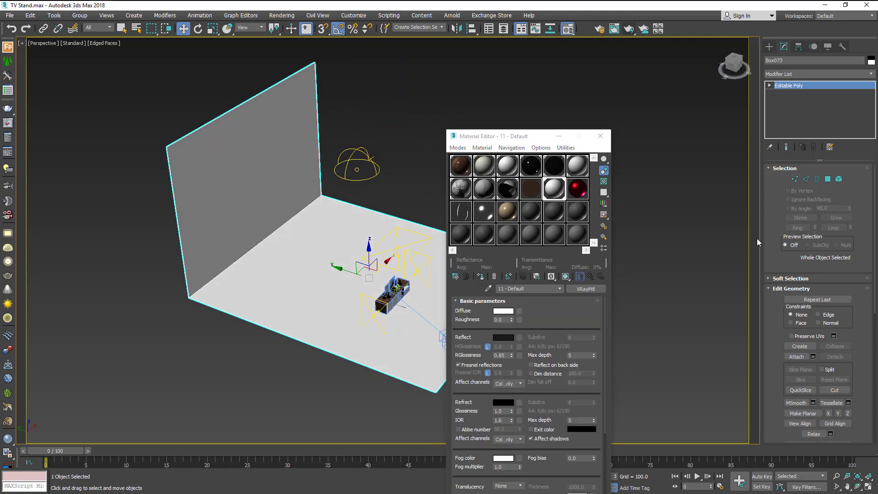
- Chamfer the wall-floor corner edge by about 100.764 with 39 segments
left_click(809, 180)
left_click(250, 251)
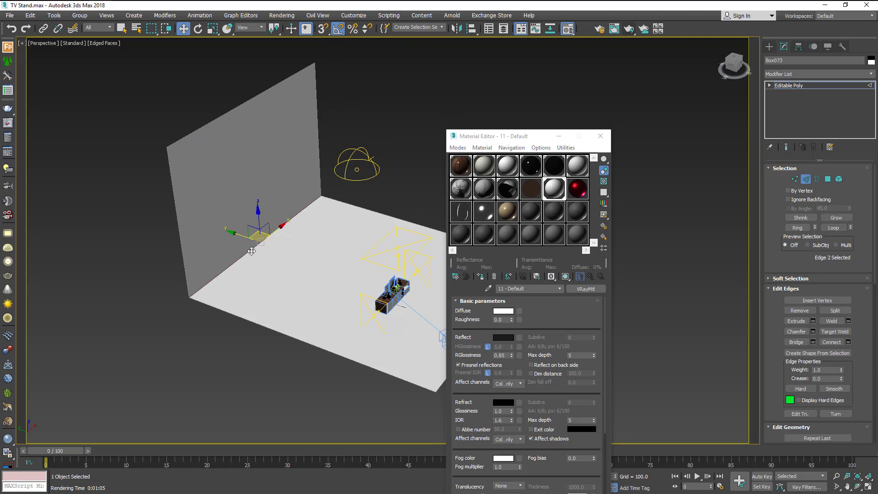
left_click(814, 332)
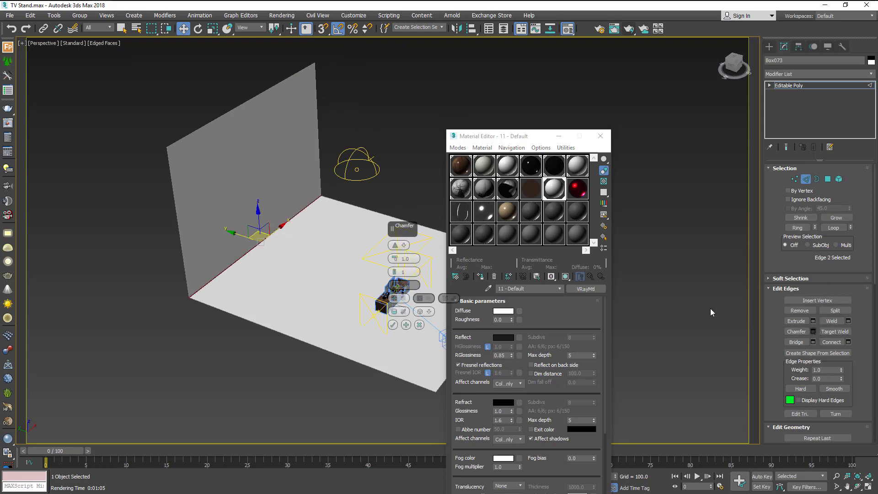
mouse_move(397, 258)
left_mouse_down()
mouse_move(371, 326)
mouse_move(397, 260)
mouse_move(393, 199)
left_mouse_up()
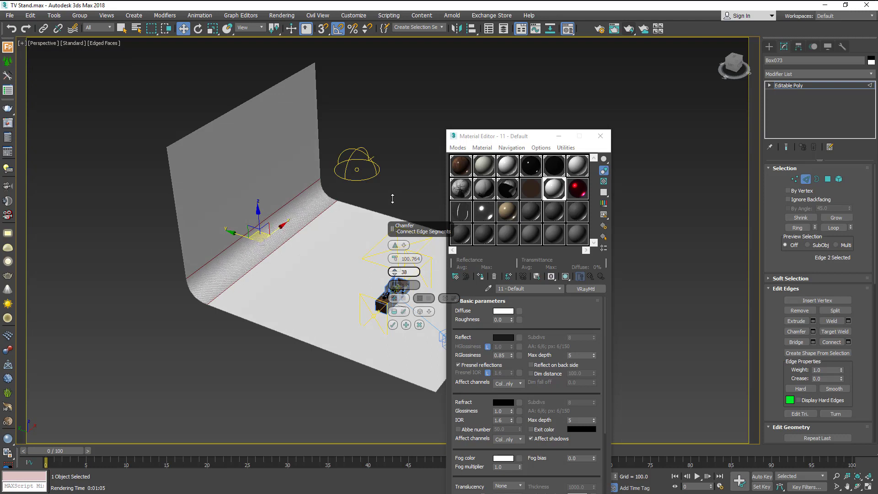
left_click(392, 325)
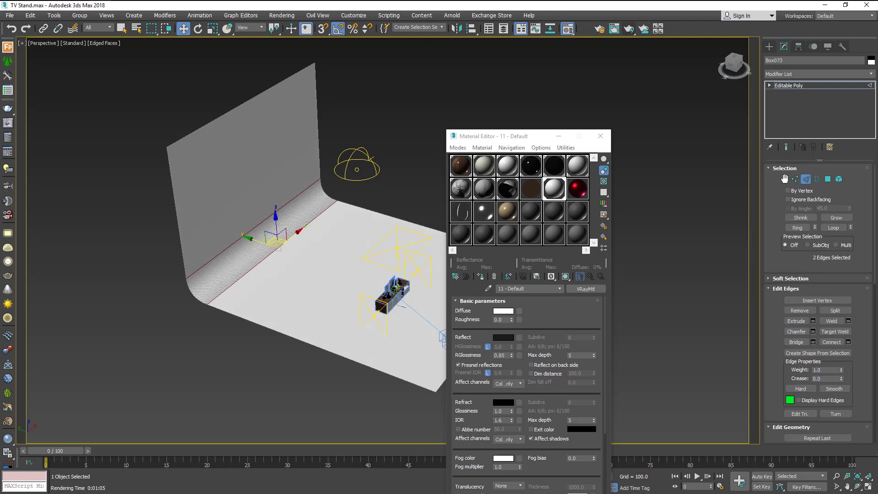
- Move the curved backdrop behind the TV stand
middle_click_drag(301, 222, 250, 207)
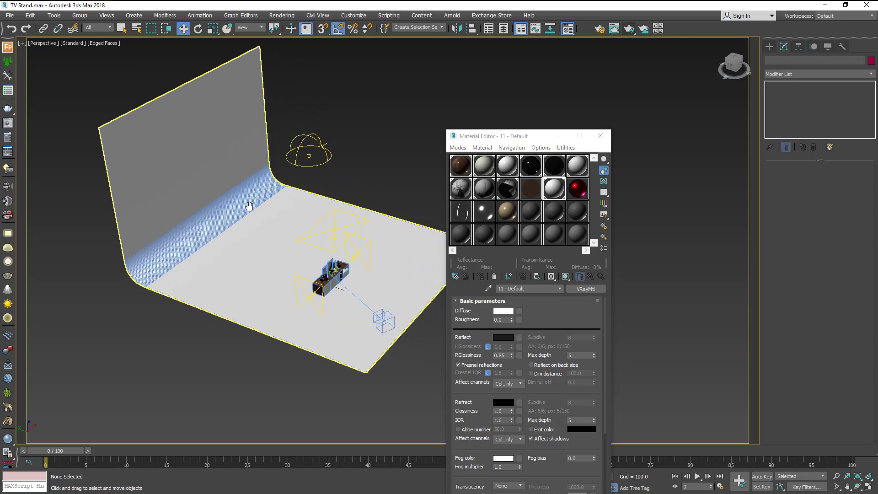
left_click(251, 210)
left_click_drag(291, 254, 391, 284)
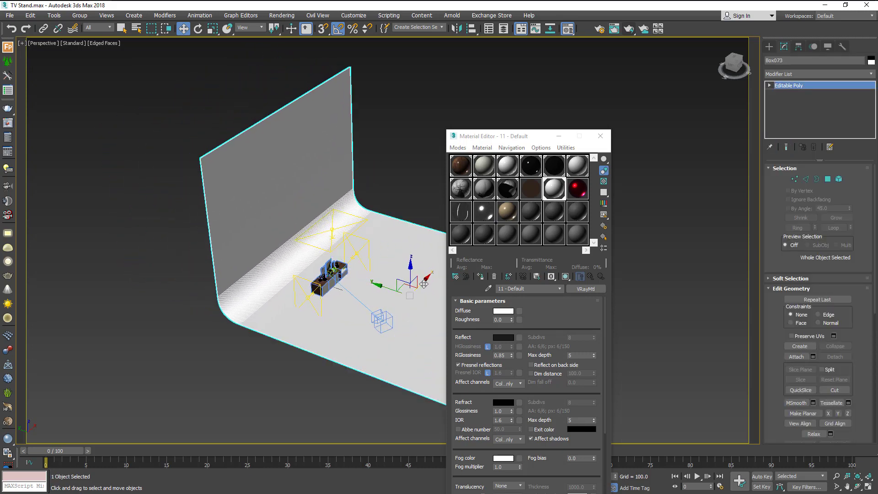
- Switch to the VRayCam001 camera view and close the Material Editor
middle_click_drag(424, 285, 400, 296, "alt")
scroll(402, 293, "up", 5)
scroll(400, 297, "up", 2)
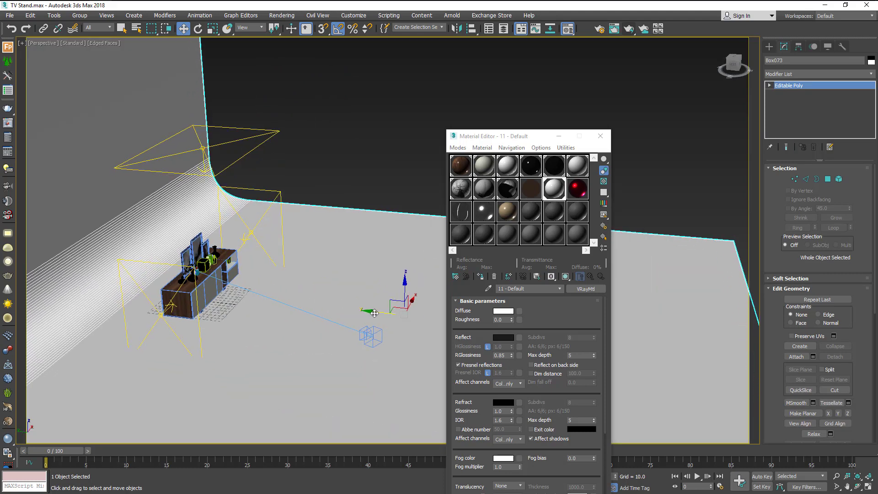
key("c")
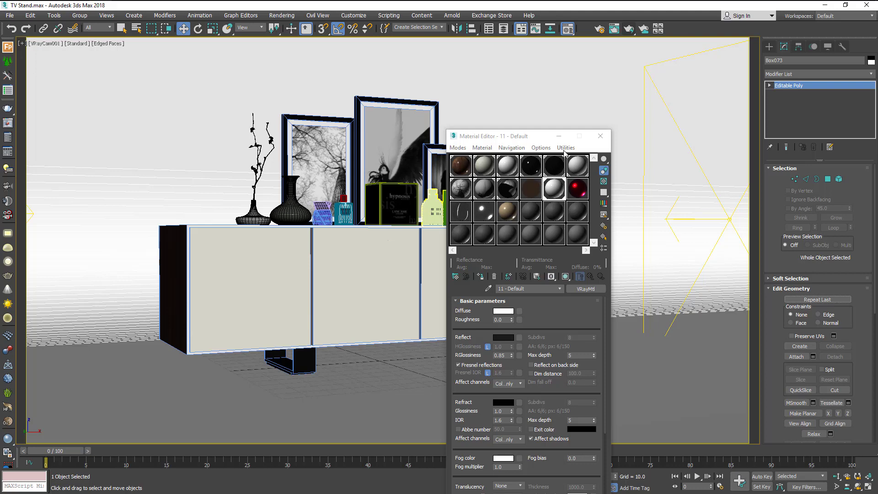
left_click(601, 136)
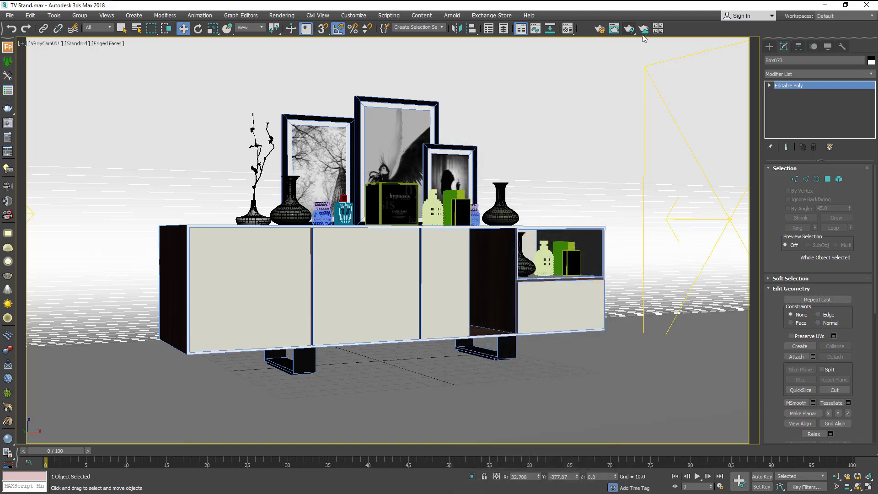
- Run a V-Ray test render of the camera view, stop it, and close its windows
left_click(628, 30)
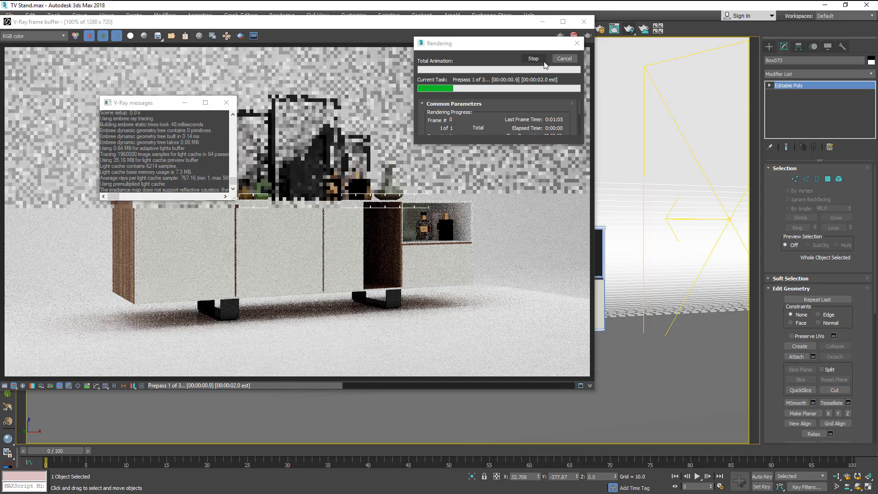
left_click(566, 56)
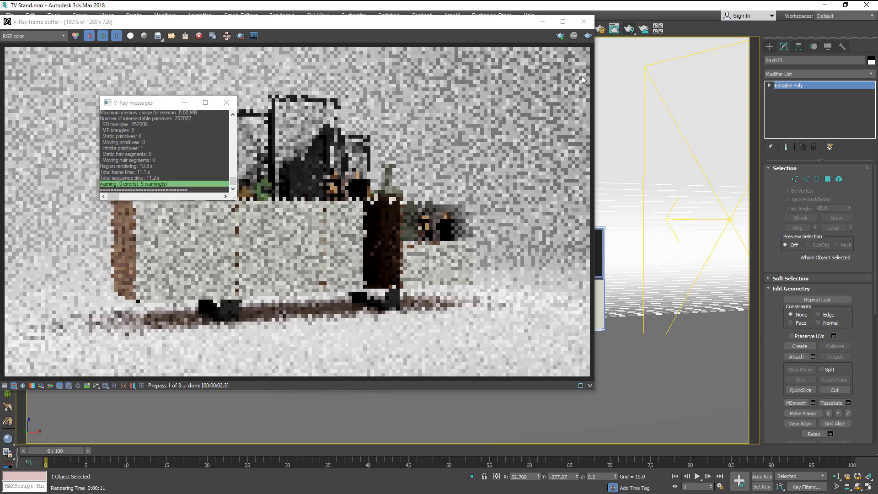
left_click(226, 103)
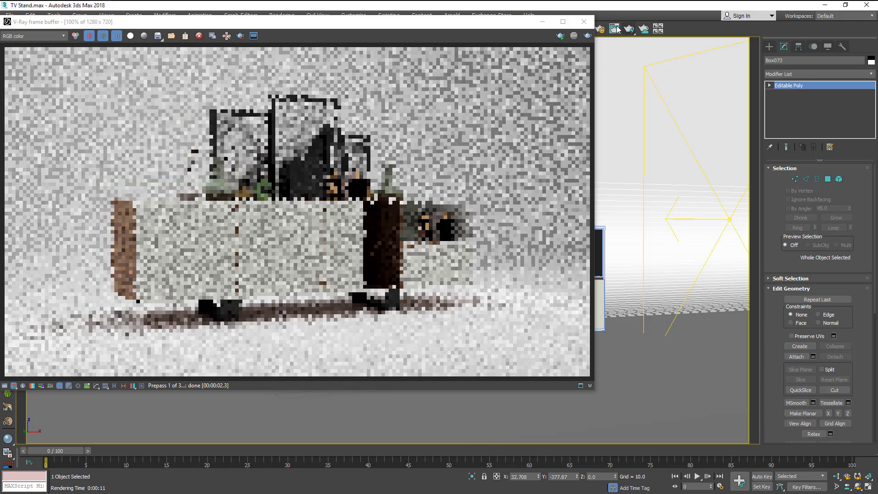
mouse_move(530, 30)
left_mouse_down()
mouse_move(528, 205)
mouse_move(518, 225)
mouse_move(578, 89)
left_mouse_up()
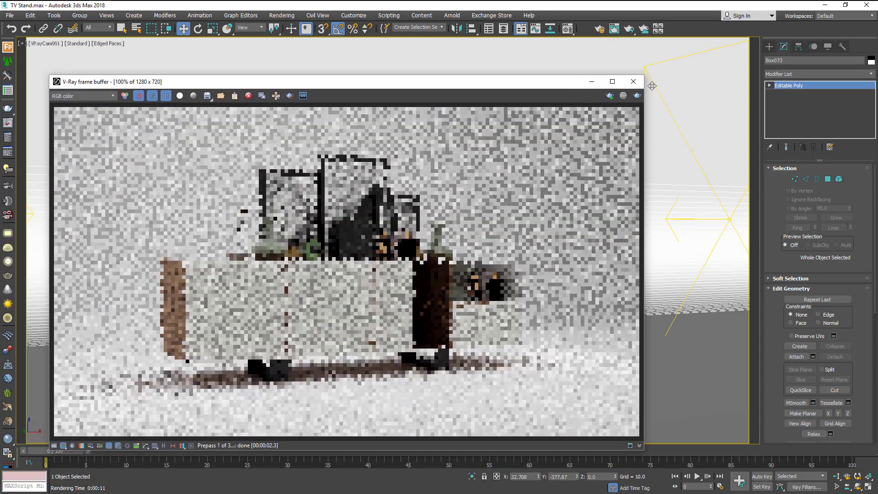
left_click(639, 85)
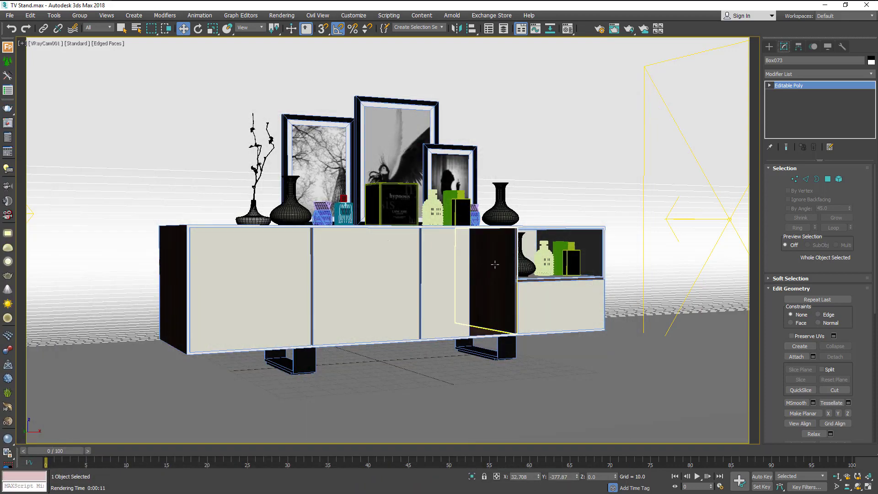
- Select both side plane lights and raise them higher
key("p")
scroll(275, 251, "down", 3)
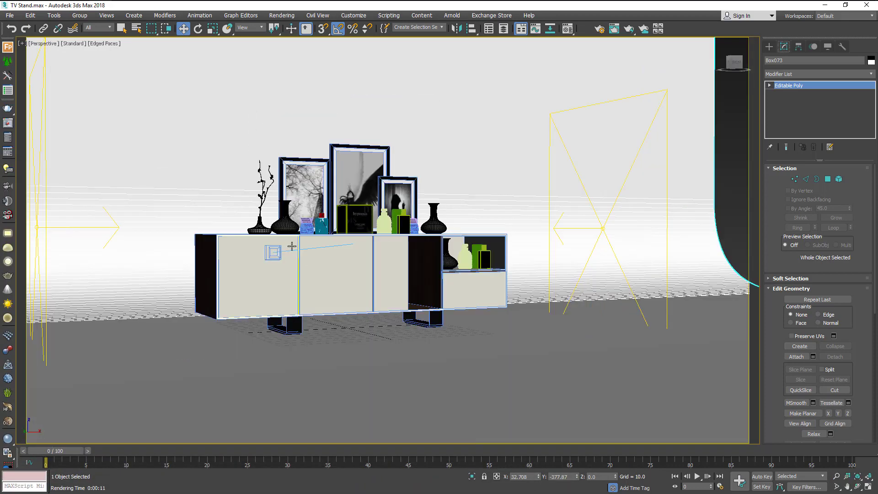
scroll(298, 261, "down", 3)
mouse_move(310, 280)
middle_mouse_down("alt")
mouse_move(355, 255)
mouse_move(352, 267)
middle_mouse_up("alt")
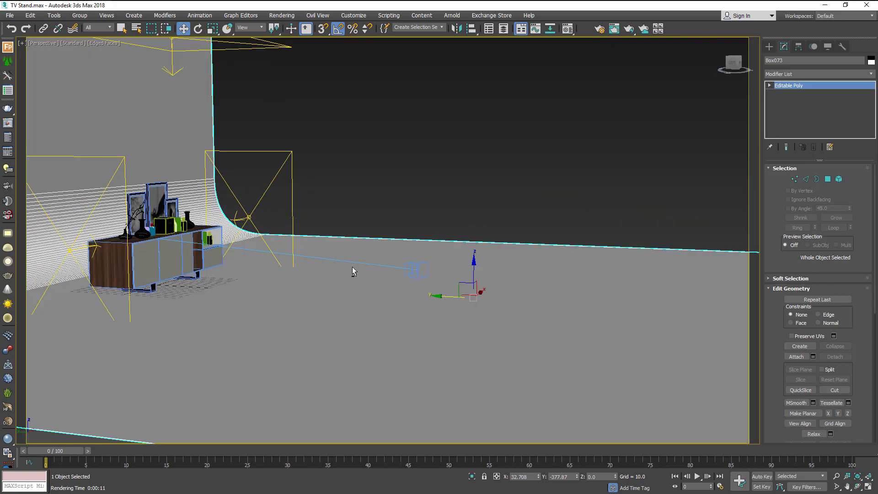
left_click(283, 178)
middle_click_drag(283, 179, 160, 211, "alt")
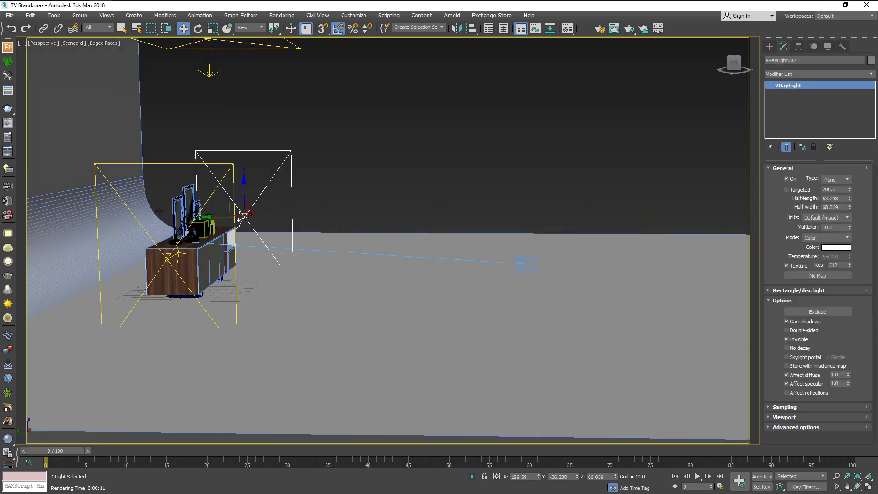
left_click(167, 258, "ctrl")
mouse_move(167, 259)
middle_mouse_down("alt")
mouse_move(214, 229)
mouse_move(309, 201)
middle_mouse_up("alt")
scroll(214, 229, "down", 3)
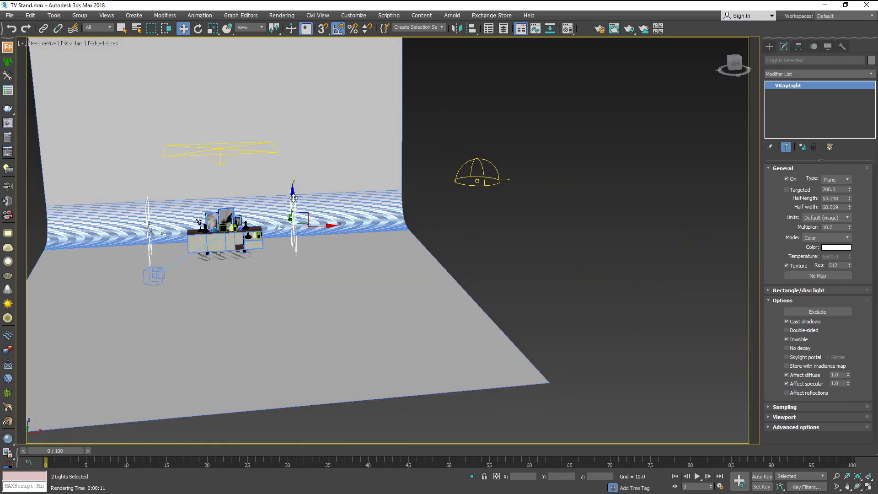
left_click_drag(295, 200, 307, 182)
left_click(458, 244)
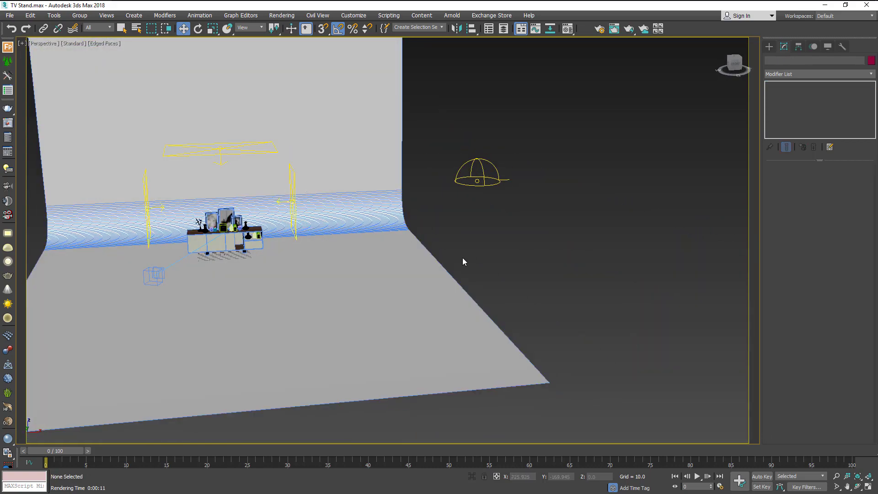
- In wireframe, spread VRayLight002 further right and VRayLight001 further left
mouse_move(462, 259)
middle_mouse_down("alt")
mouse_move(476, 265)
mouse_move(420, 268)
mouse_move(377, 295)
mouse_move(378, 304)
mouse_move(361, 306)
middle_mouse_up("alt")
key("F3")
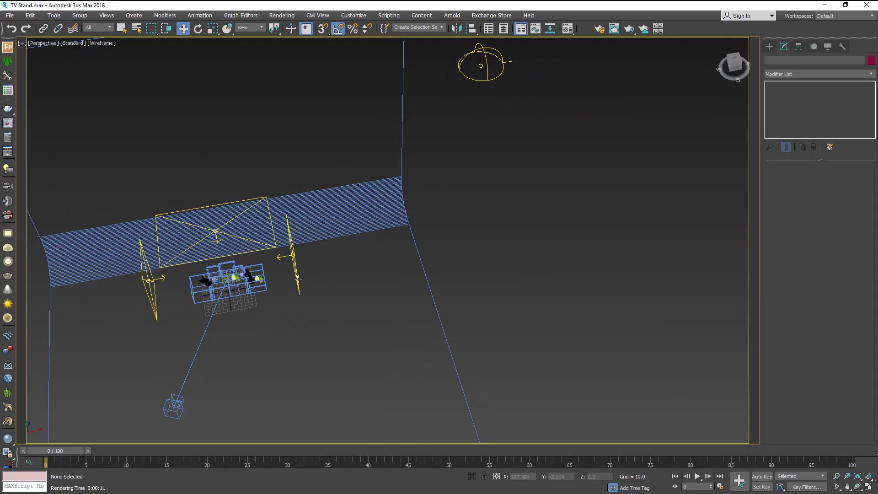
left_click(298, 277)
left_click_drag(313, 250, 311, 257)
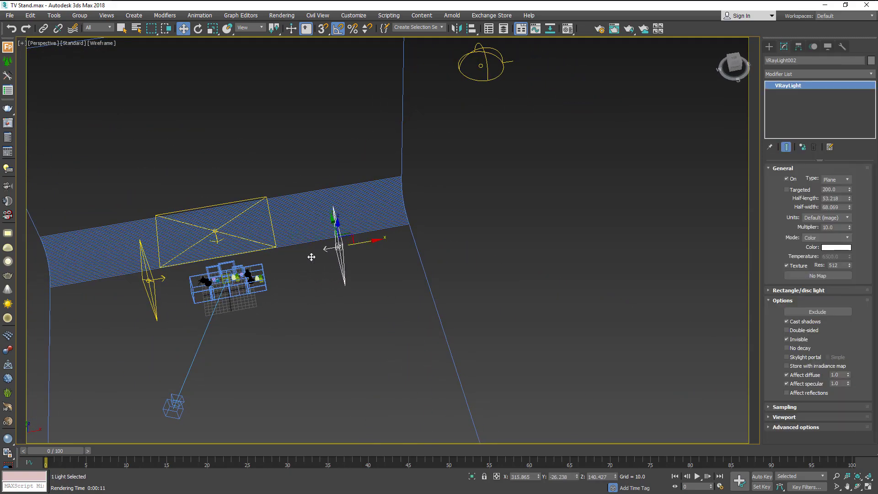
left_click(149, 280)
left_click_drag(168, 279, 134, 284)
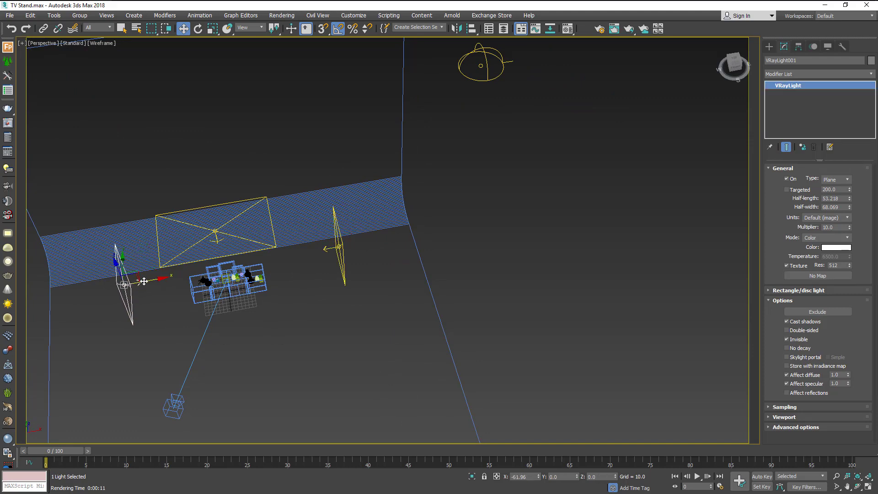
- Raise the overhead light VRayLight003 and scale it larger along its length
middle_click_drag(138, 300, 205, 206, "alt")
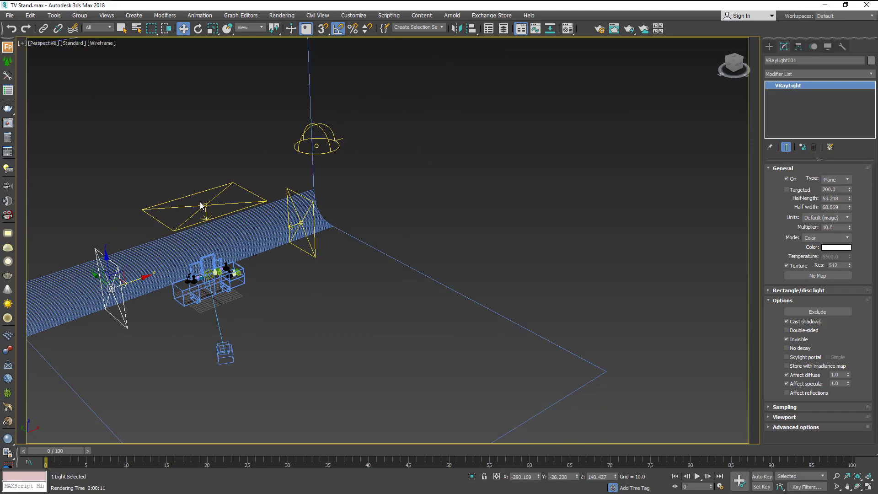
left_click(204, 206)
mouse_move(203, 188)
left_mouse_down()
mouse_move(198, 159)
mouse_move(212, 192)
mouse_move(237, 196)
left_mouse_up()
left_click(214, 29)
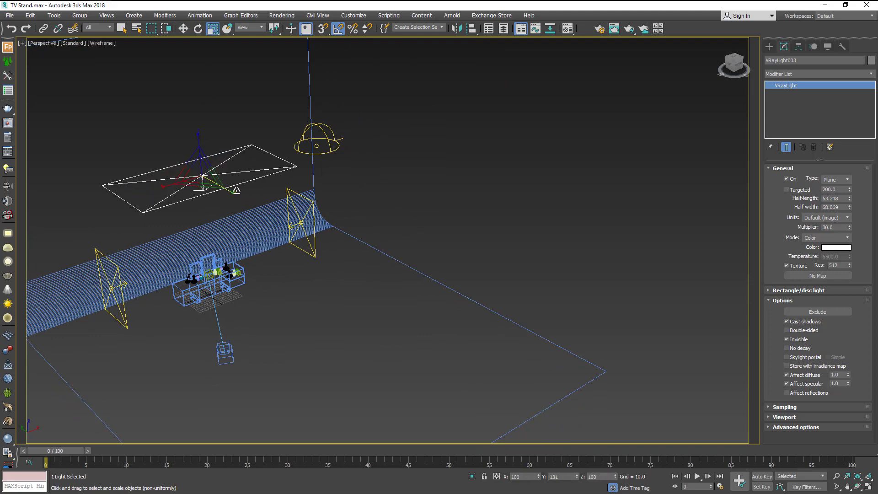
middle_click_drag(237, 196, 238, 226, "alt")
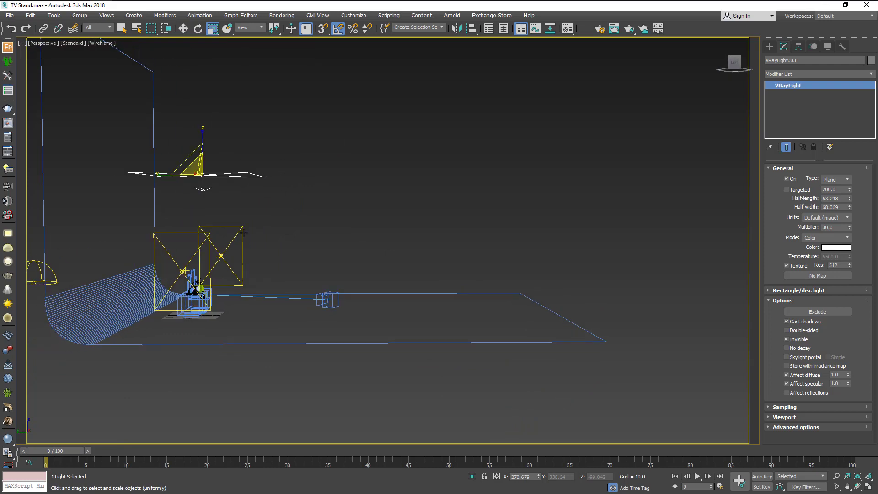
- Enlarge both square side lights and raise them higher
left_click(244, 233)
left_click(194, 233, "ctrl")
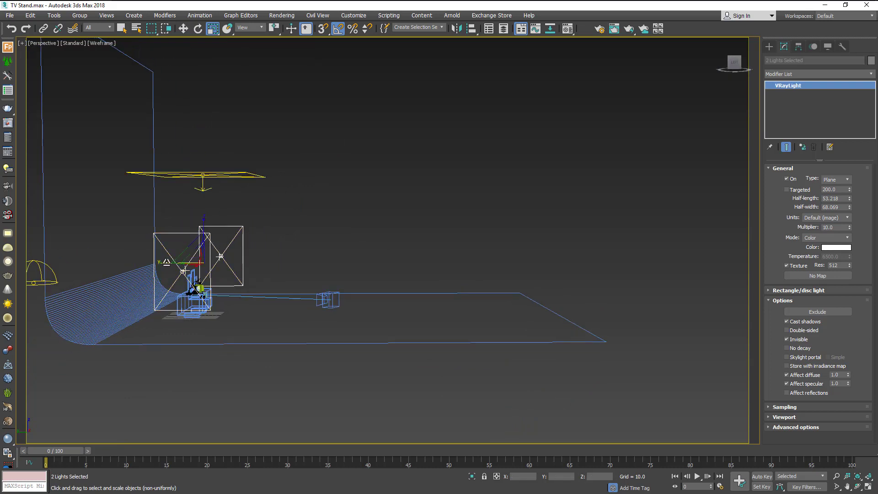
mouse_move(174, 256)
left_mouse_down()
mouse_move(156, 261)
mouse_move(190, 193)
left_mouse_up()
left_click(183, 33)
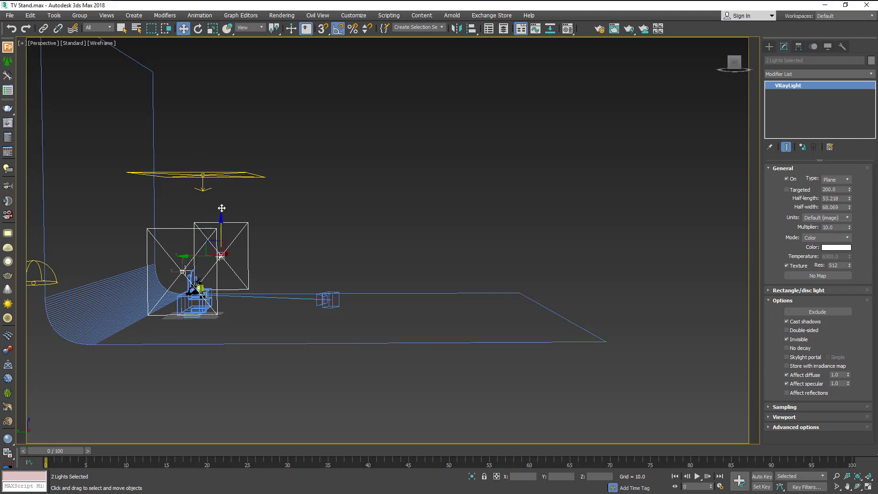
left_click_drag(221, 221, 222, 207)
mouse_move(222, 207)
middle_mouse_down("alt")
mouse_move(183, 251)
mouse_move(332, 300)
middle_mouse_up("alt")
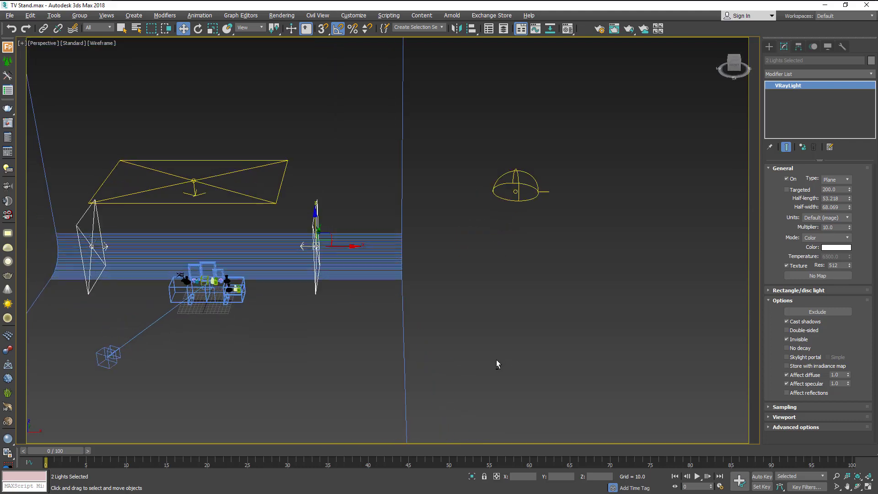
middle_click_drag(505, 344, 500, 372, "alt")
left_click(164, 321)
- Rotate VRayLight001 15° and VRayLight002 -15° on Y toward the stand
left_click(85, 279)
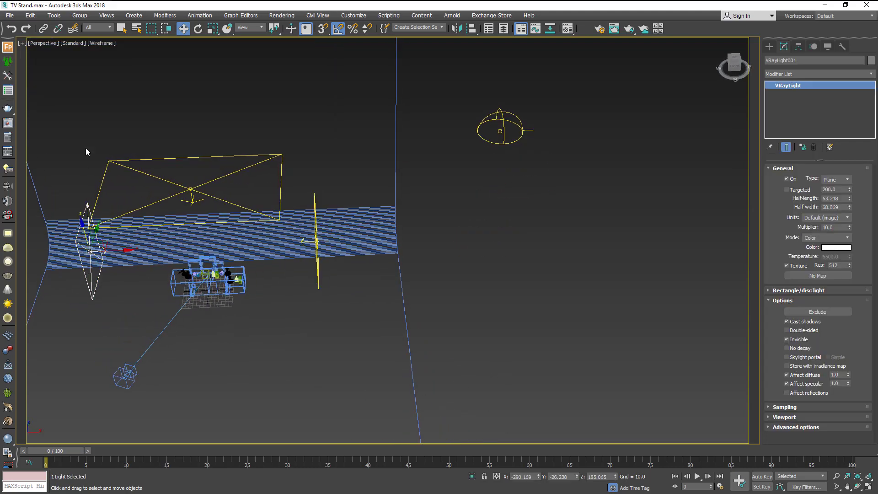
left_click(198, 29)
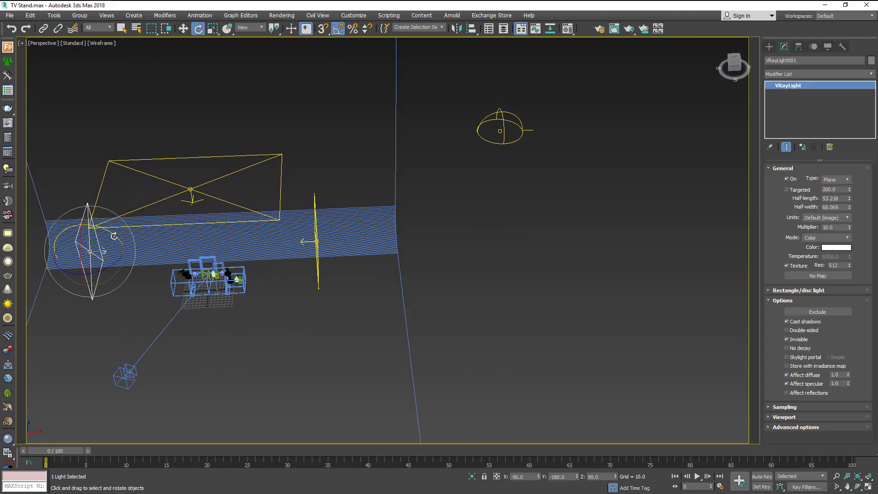
left_click_drag(114, 236, 121, 240)
middle_click_drag(137, 263, 167, 242, "alt")
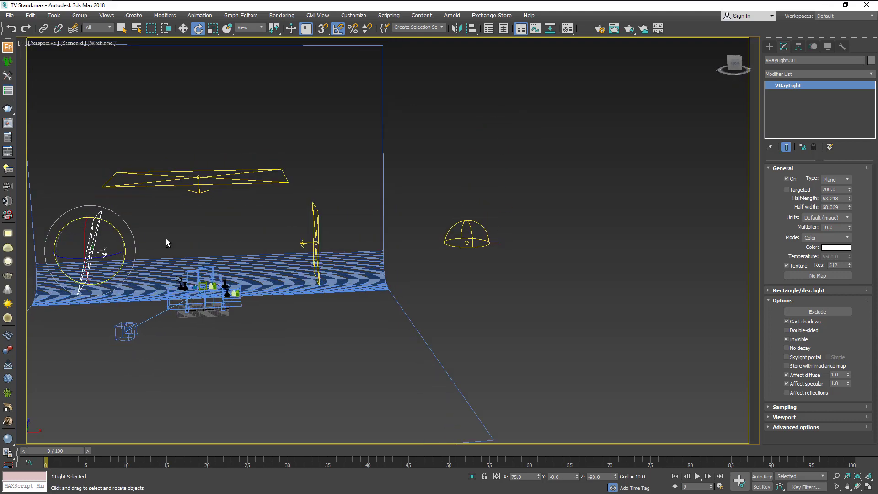
left_click(315, 224)
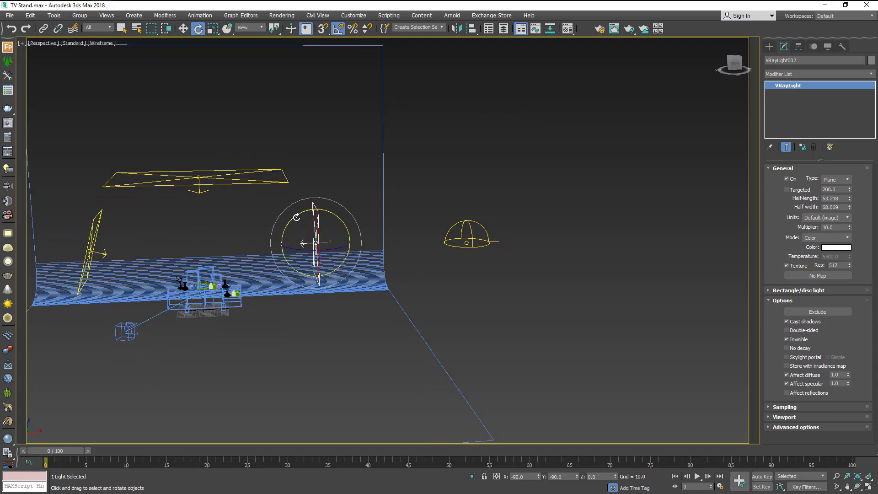
left_click_drag(296, 217, 292, 218)
left_click(575, 327)
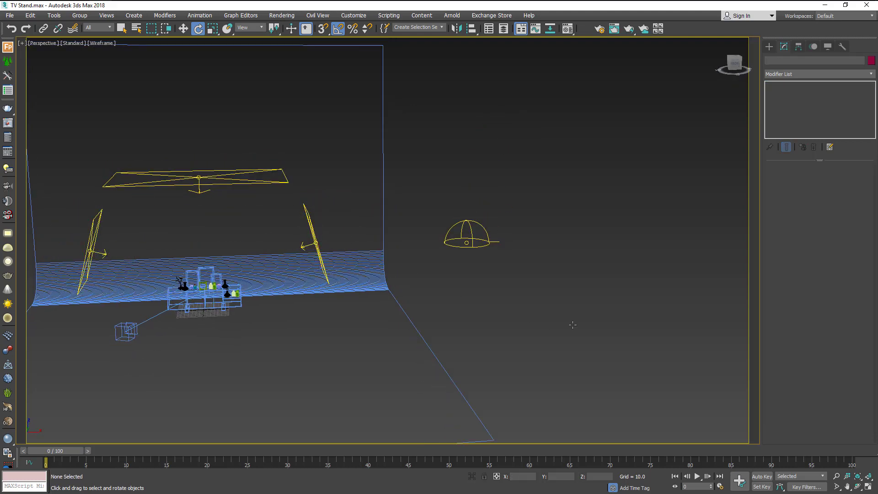
- Render VRayCam001 in Edged Faces with the angled lights, then close the messages and frame buffer
key("c")
key("F3")
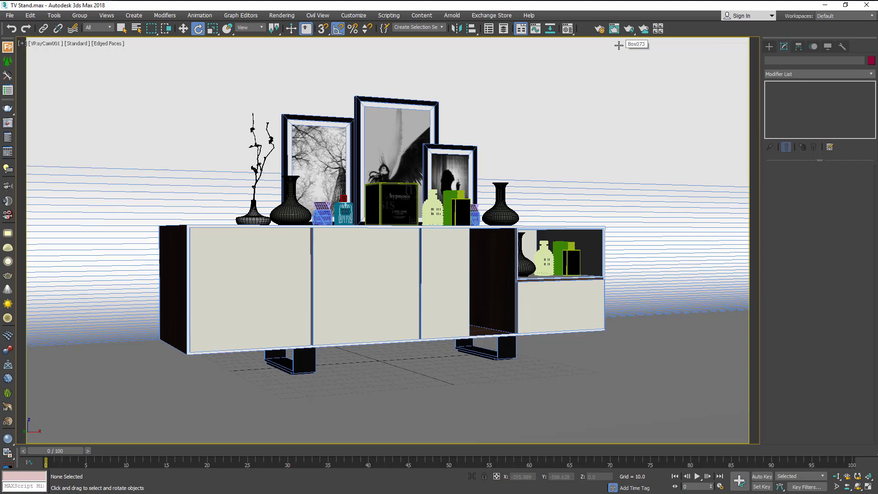
left_click(629, 29)
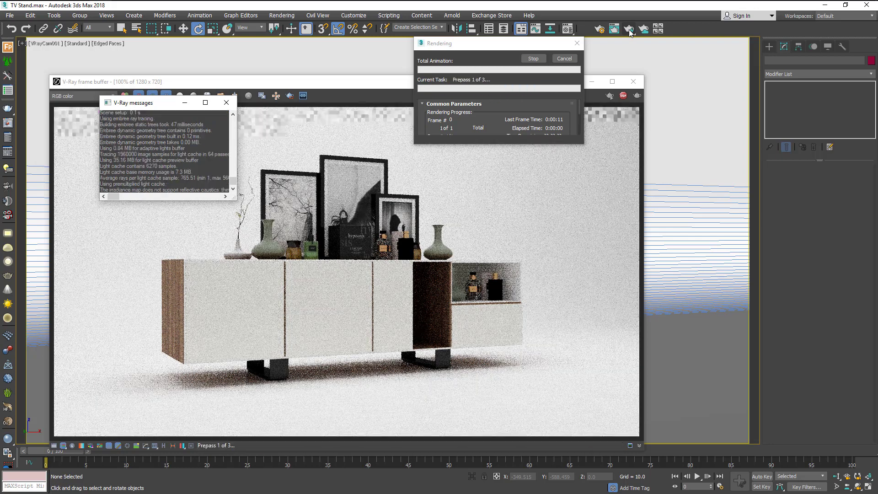
left_click(225, 102)
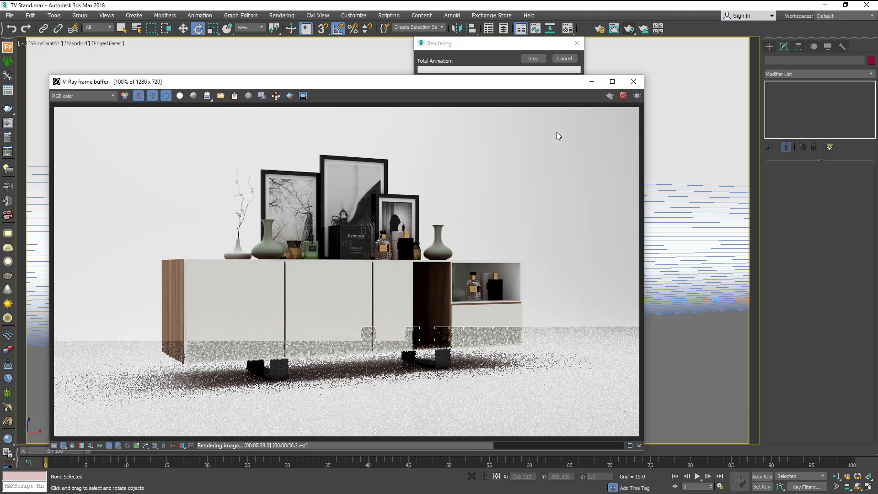
left_click(633, 82)
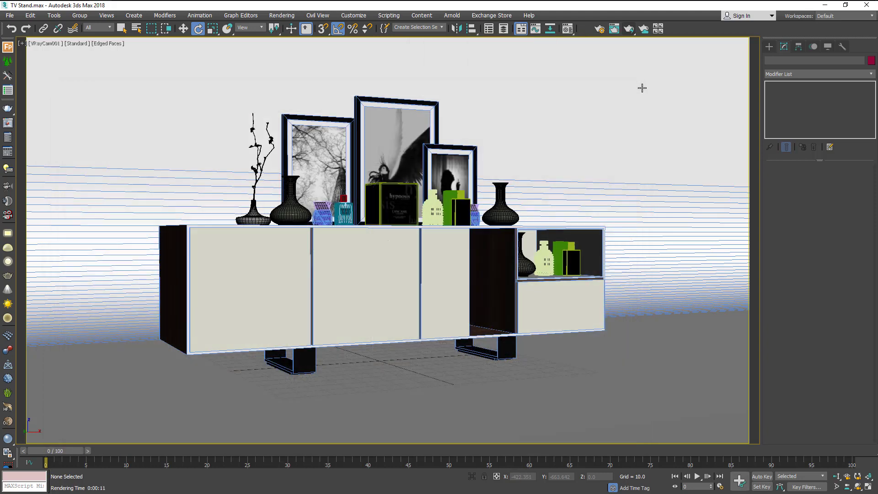
- Lighten the 02 - Default diffuse colour to 249, 249, 243 and adjust its reflection colour
left_click(566, 30)
left_click(486, 165)
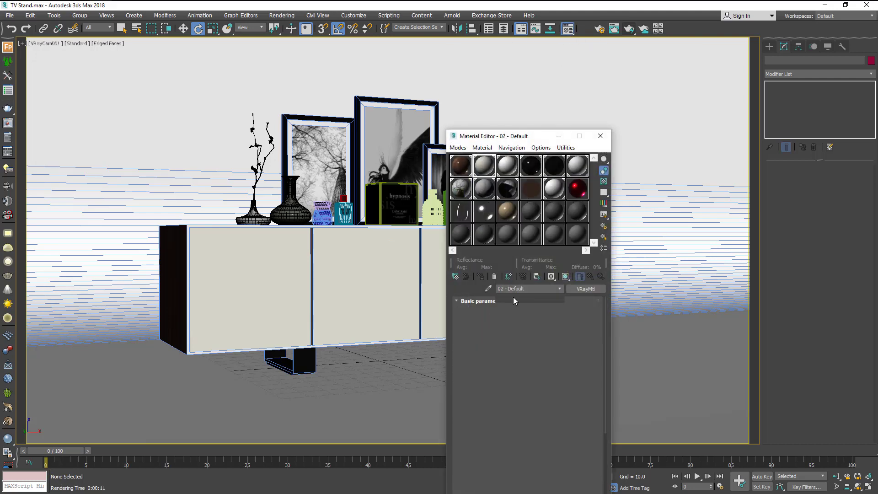
left_click(504, 311)
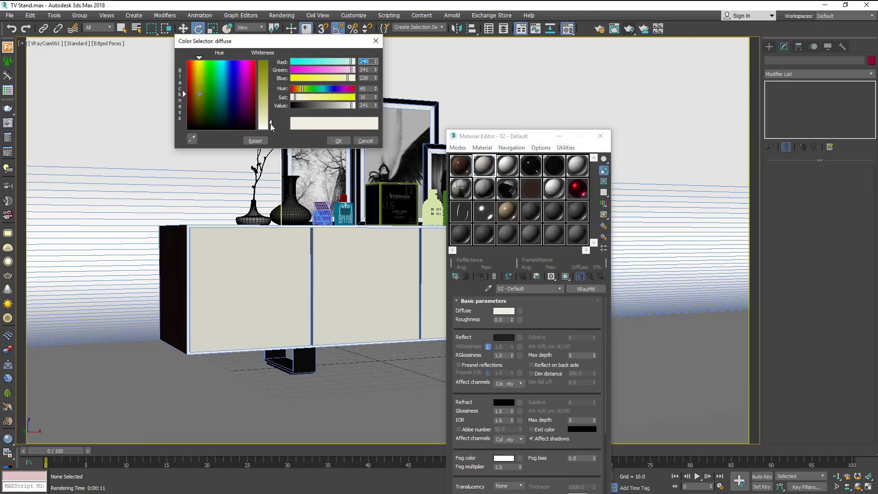
left_click(338, 141)
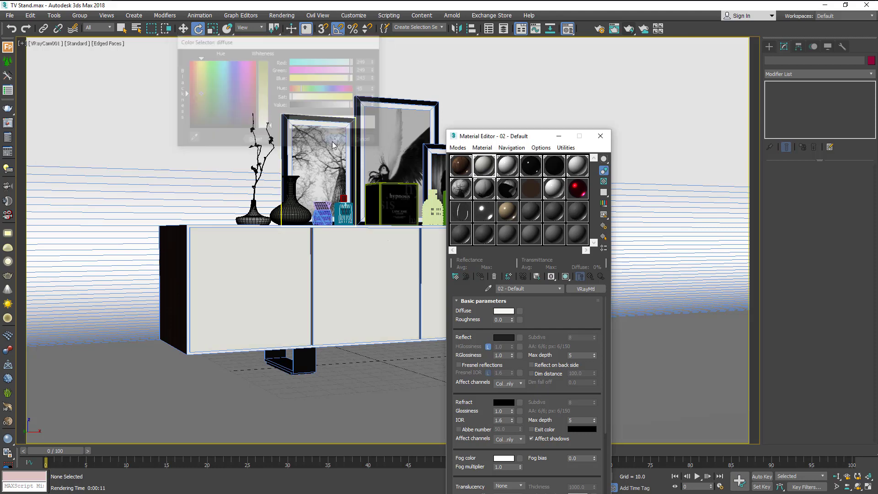
left_click(506, 337)
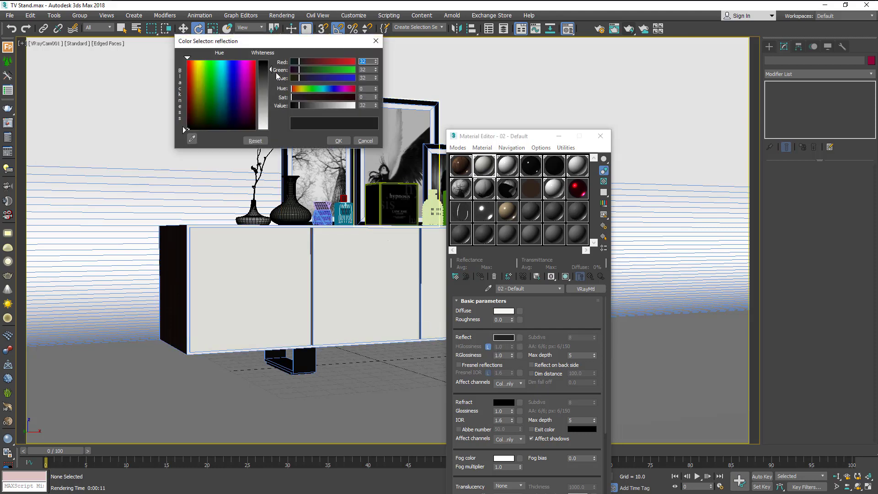
left_click(338, 140)
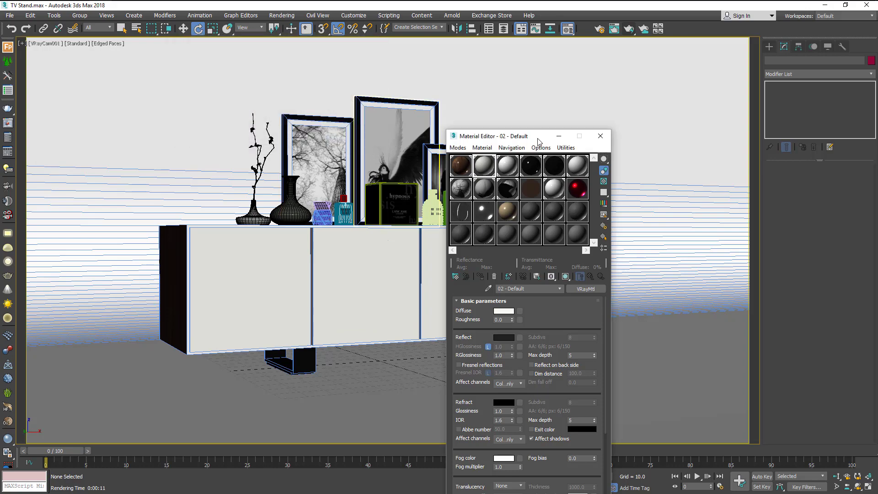
- Close the Material Editor and return to a wide perspective view
left_click(601, 136)
key("p")
scroll(376, 151, "down", 5)
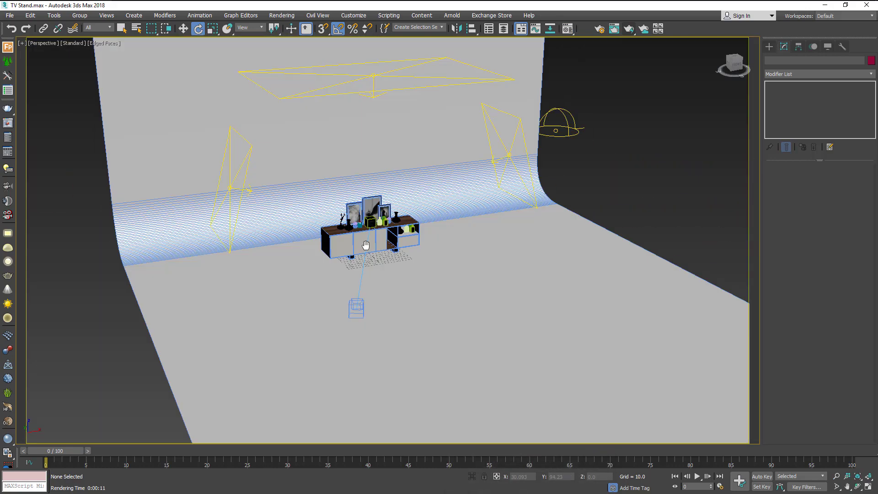
- Shift-clone the side plane light into a new light, VRayLight005, beside the TV stand
middle_click_drag(403, 238, 437, 208, "alt")
left_click(421, 136)
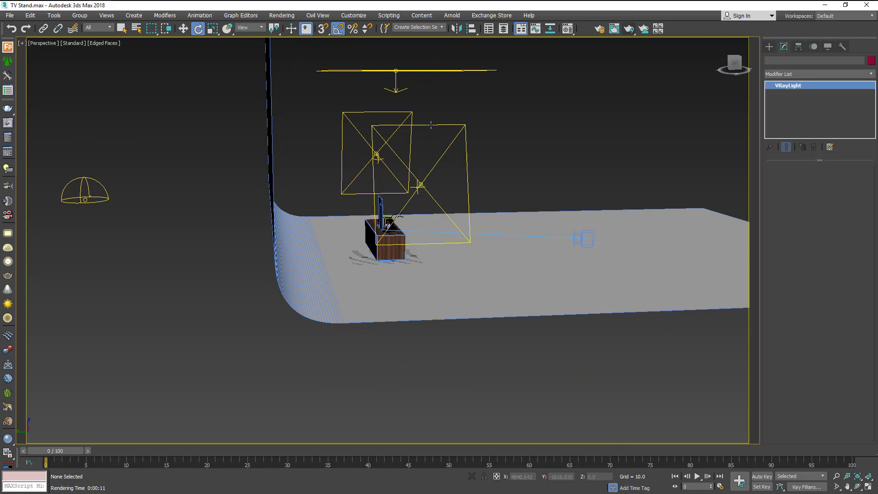
key("w")
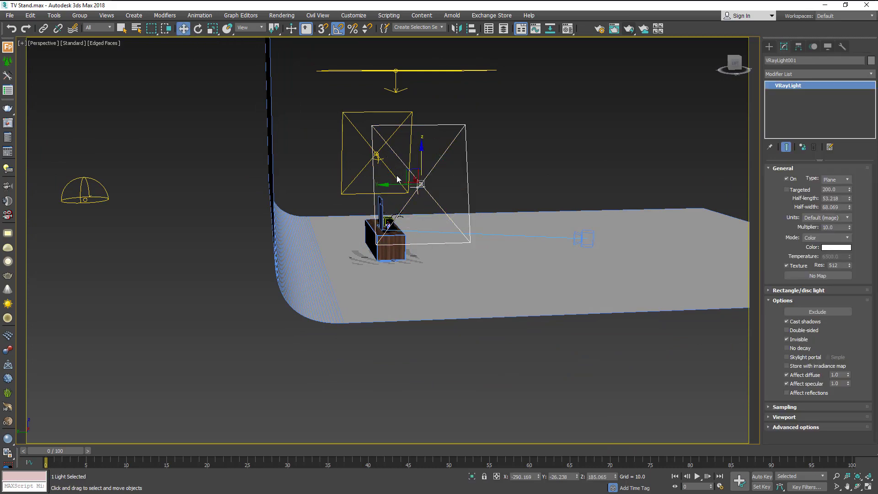
left_click_drag(398, 185, 619, 182, "shift")
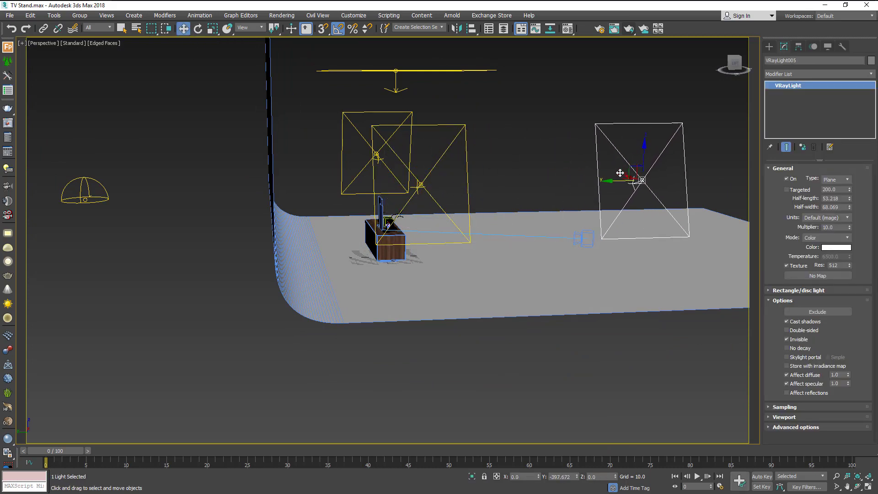
left_click(437, 288)
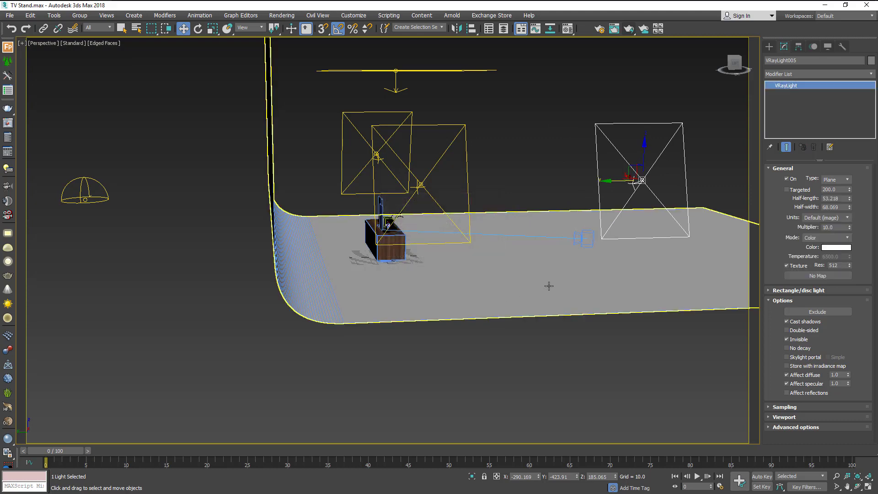
middle_click_drag(566, 274, 468, 297, "alt")
key("ctrl+z")
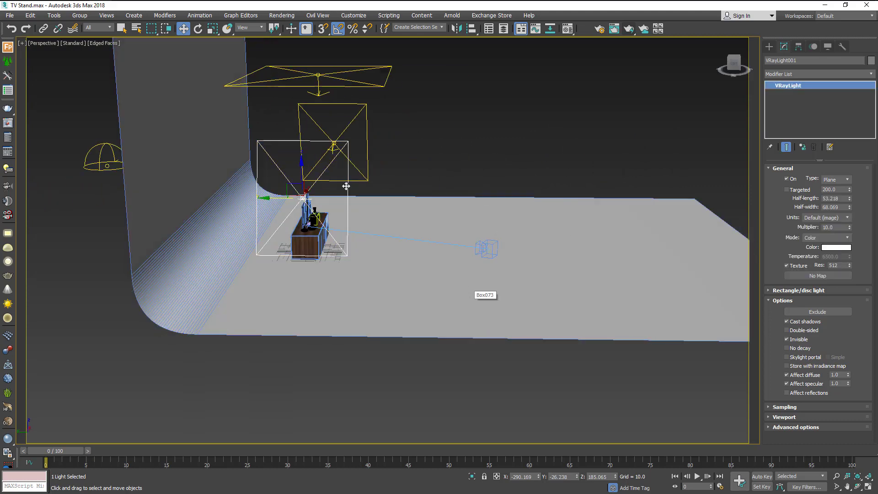
left_click_drag(278, 197, 463, 198, "shift")
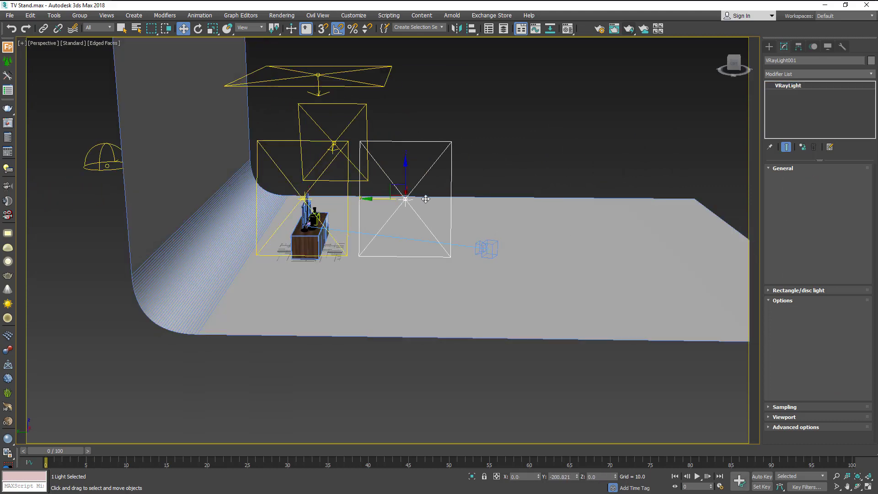
left_click(440, 290)
mouse_move(440, 290)
middle_mouse_down("alt")
mouse_move(447, 277)
mouse_move(398, 286)
middle_mouse_up("alt")
left_click_drag(477, 198, 588, 241)
middle_click_drag(588, 241, 558, 227, "alt")
- Rotate the new light -15° about Y and 5° about Z
left_click(198, 29)
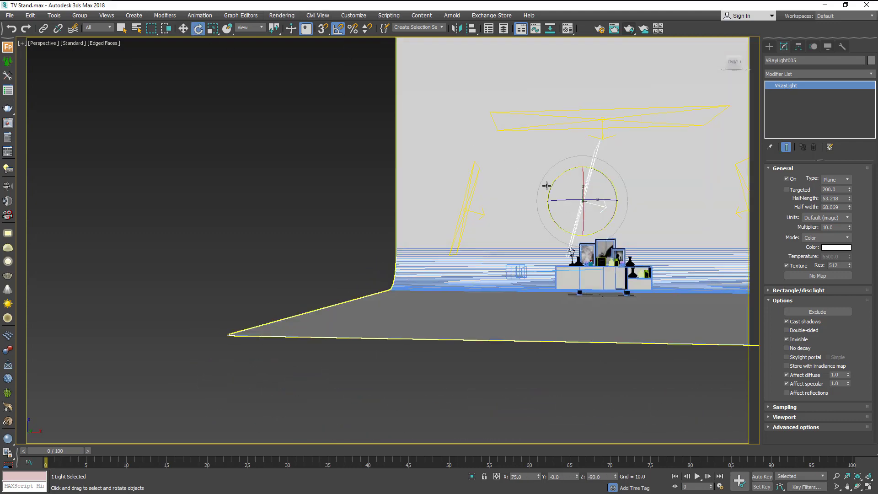
left_click_drag(565, 175, 558, 178)
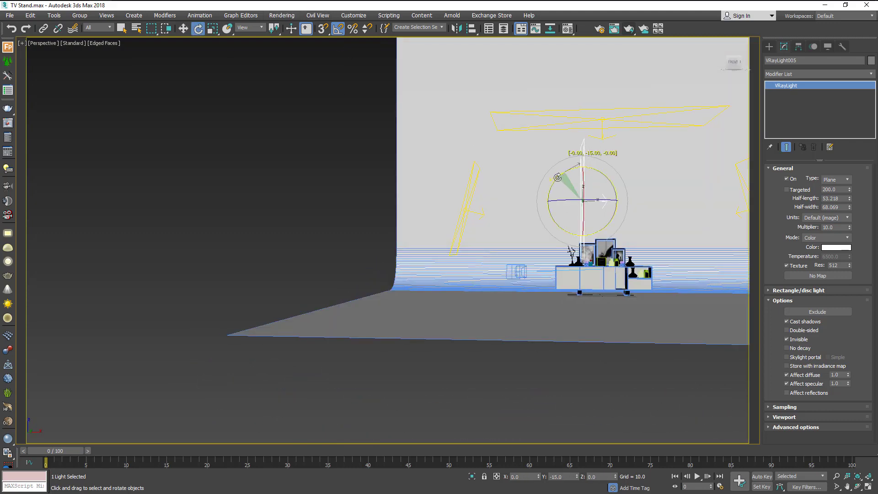
middle_click_drag(557, 177, 631, 224, "alt")
left_click_drag(599, 225, 640, 218)
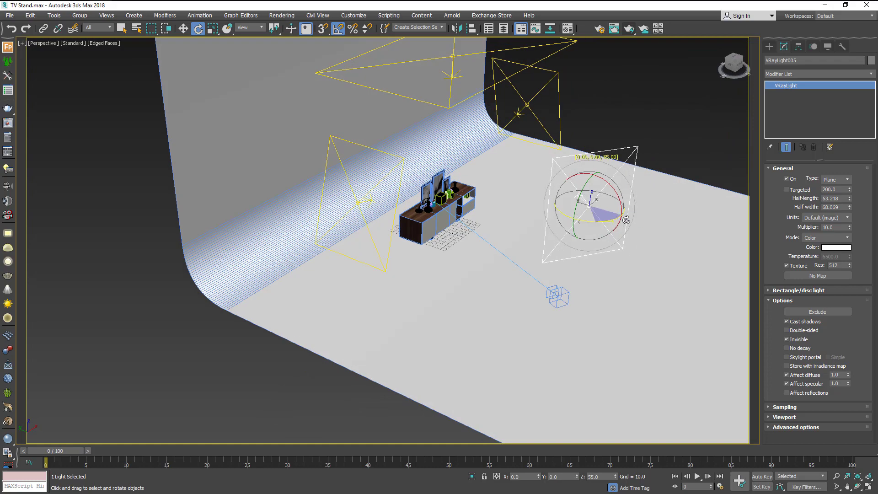
mouse_move(640, 218)
middle_mouse_down("alt")
mouse_move(513, 243)
mouse_move(382, 128)
middle_mouse_up("alt")
- Lower the new light and scale it wider along X and flatter along Y
left_click(184, 28)
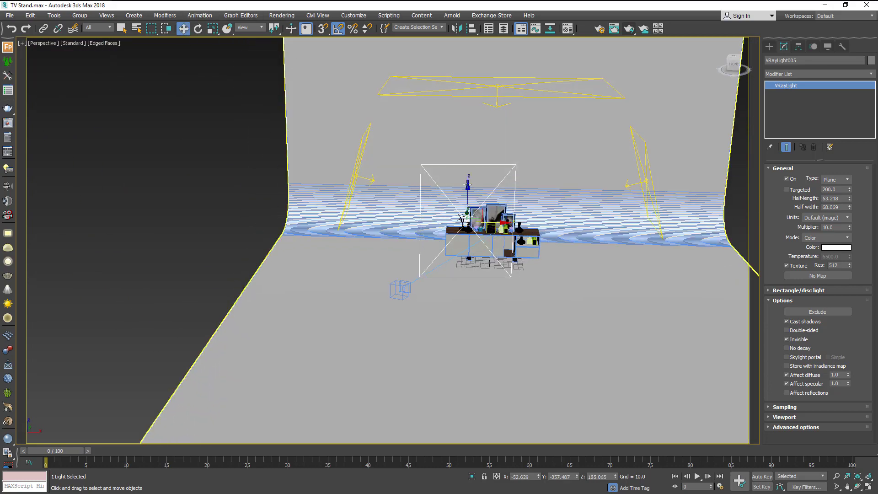
left_click_drag(474, 196, 478, 241)
left_click(213, 28)
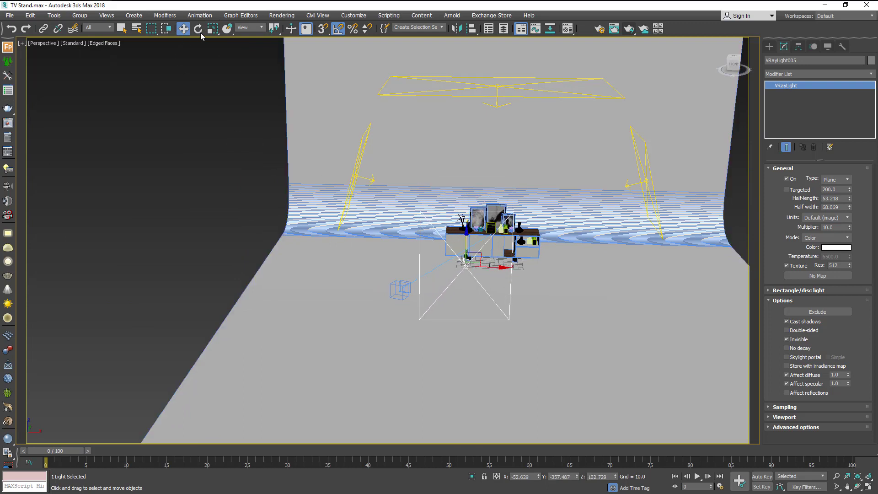
left_click_drag(509, 267, 542, 270)
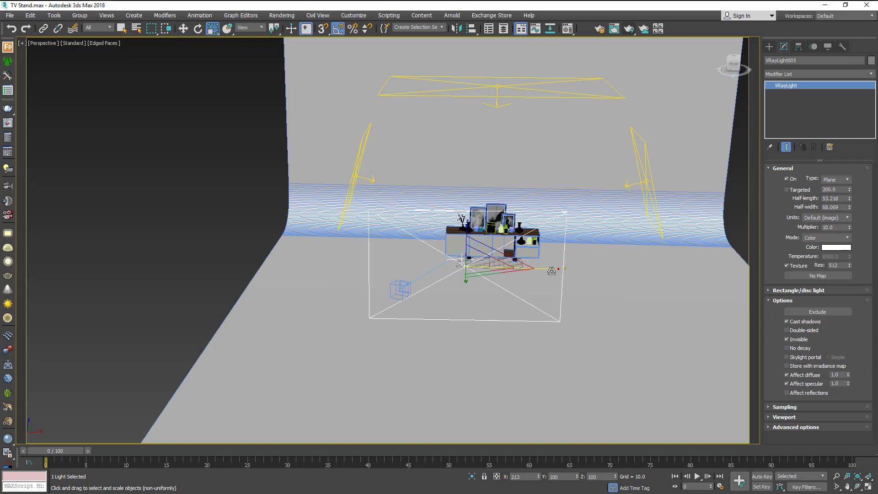
left_click_drag(463, 265, 464, 286)
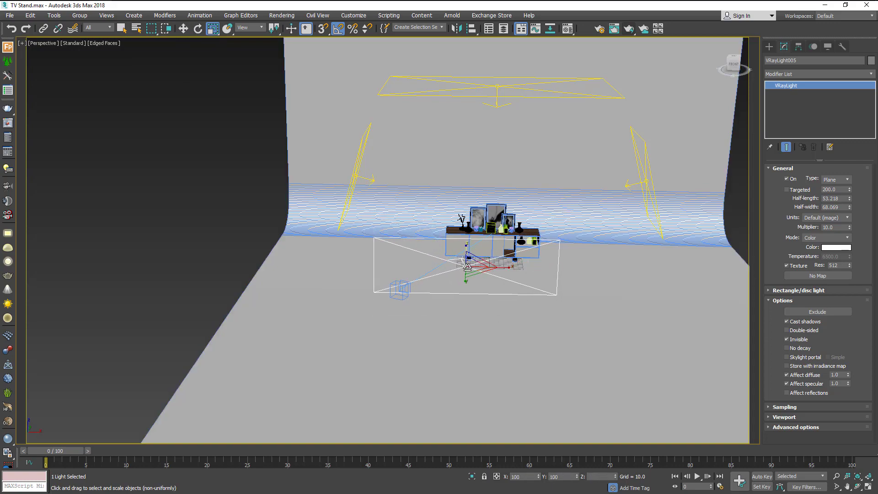
- Place the flat light low in front of the stand and start a VRayCam001 test render
mouse_move(464, 286)
middle_mouse_down("alt")
mouse_move(557, 277)
mouse_move(559, 288)
middle_mouse_up("alt")
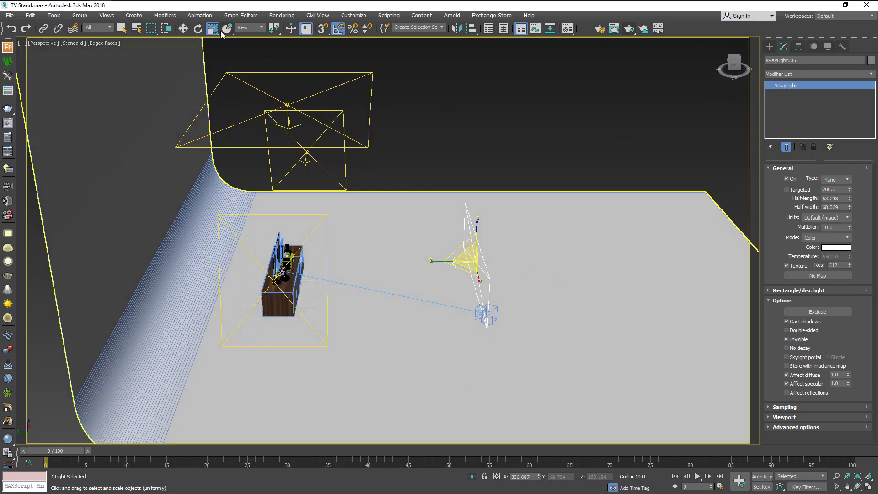
left_click(183, 28)
left_click_drag(445, 262, 585, 266)
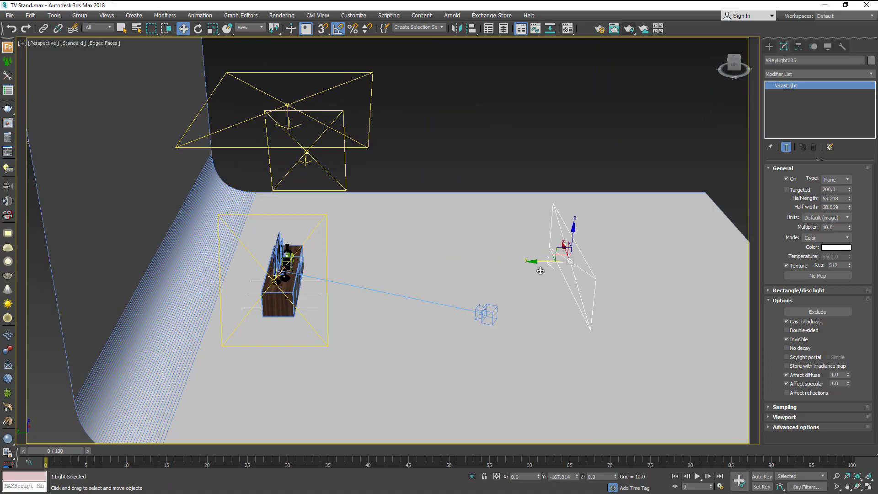
mouse_move(585, 265)
middle_mouse_down("alt")
mouse_move(593, 269)
mouse_move(584, 288)
mouse_move(451, 261)
mouse_move(471, 279)
mouse_move(303, 278)
mouse_move(356, 256)
middle_mouse_up("alt")
left_click_drag(356, 256, 400, 262)
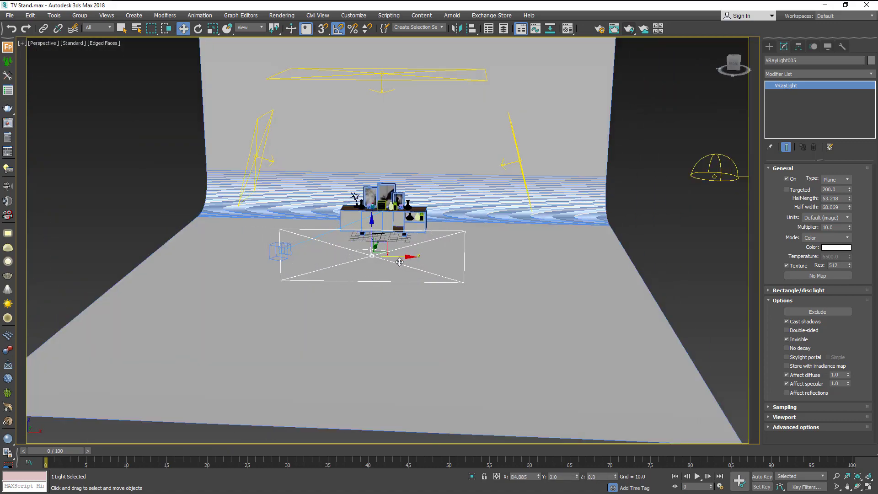
left_click_drag(372, 228, 376, 251)
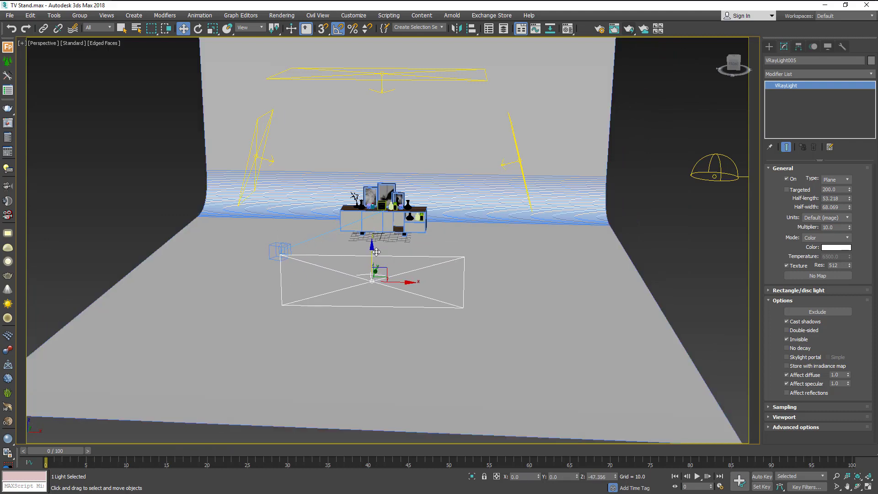
middle_click_drag(376, 252, 389, 280, "alt")
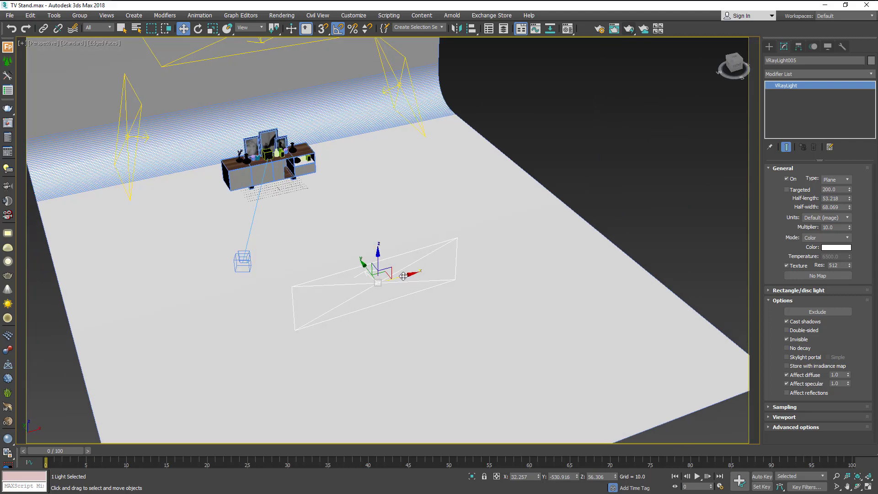
left_click_drag(390, 280, 387, 280)
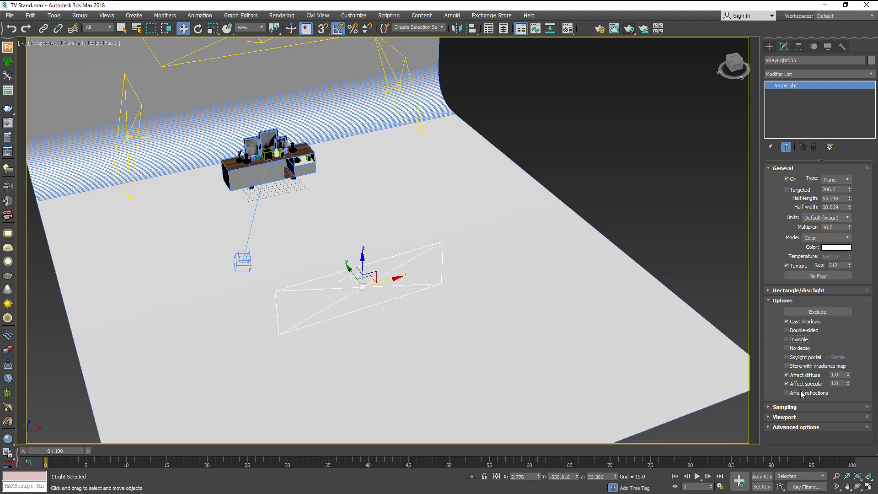
key("c")
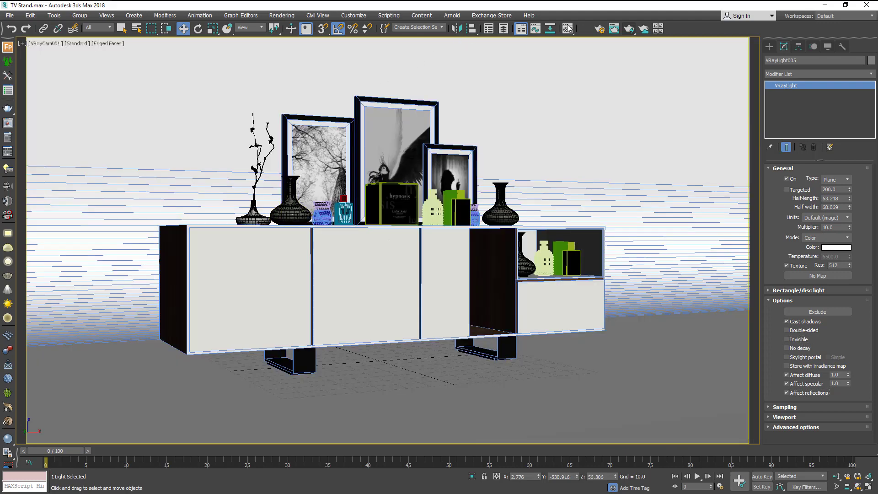
left_click(626, 32)
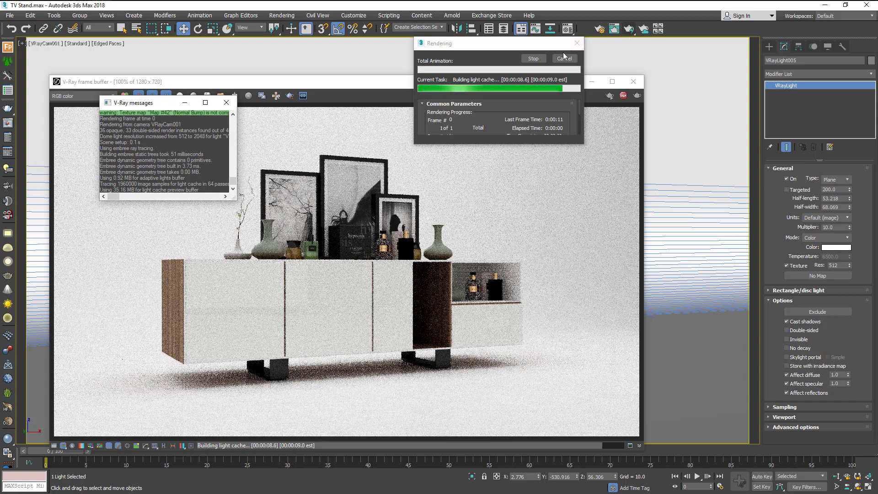
- Stop the test render, close its windows, and select the left and middle cabinet doors
left_click(542, 63)
left_click(227, 101)
left_click(633, 81)
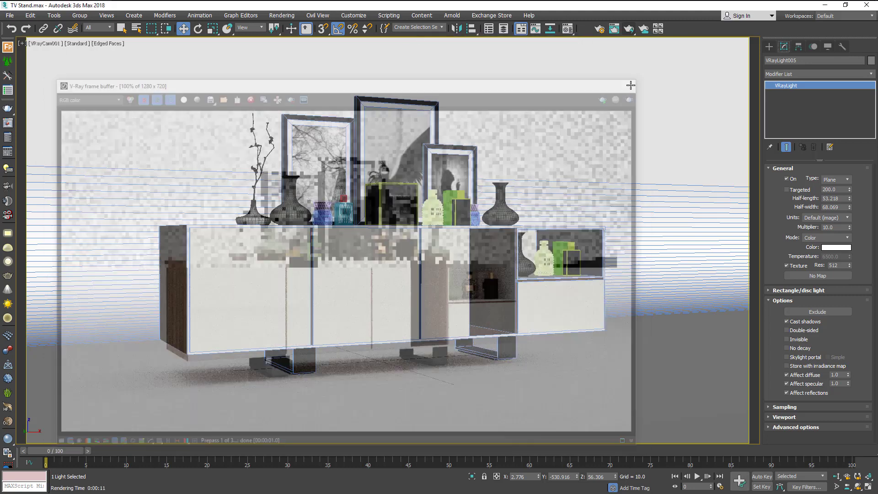
left_click(242, 274)
left_click(344, 275, "ctrl")
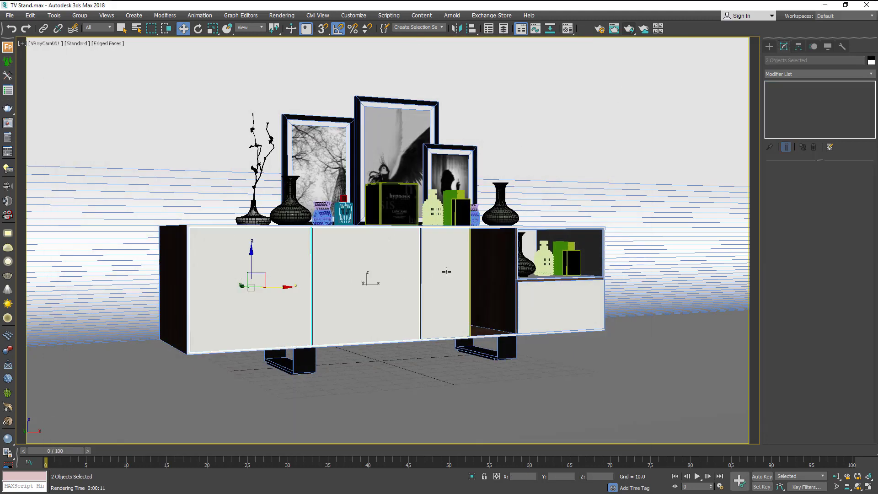
- Select the cabinet doors and drawer and nudge them slightly along Y in perspective
left_click(546, 311, "ctrl")
key("p")
mouse_move(285, 277)
middle_mouse_down("alt")
mouse_move(304, 284)
mouse_move(275, 316)
middle_mouse_up("alt")
scroll(243, 334, "up", 3)
scroll(270, 337, "up", 2)
scroll(292, 354, "up", 1)
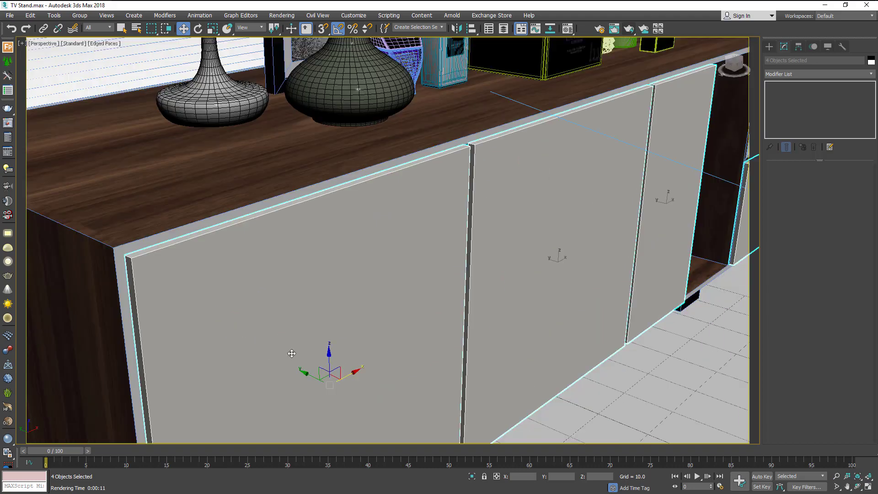
left_click_drag(308, 378, 311, 380)
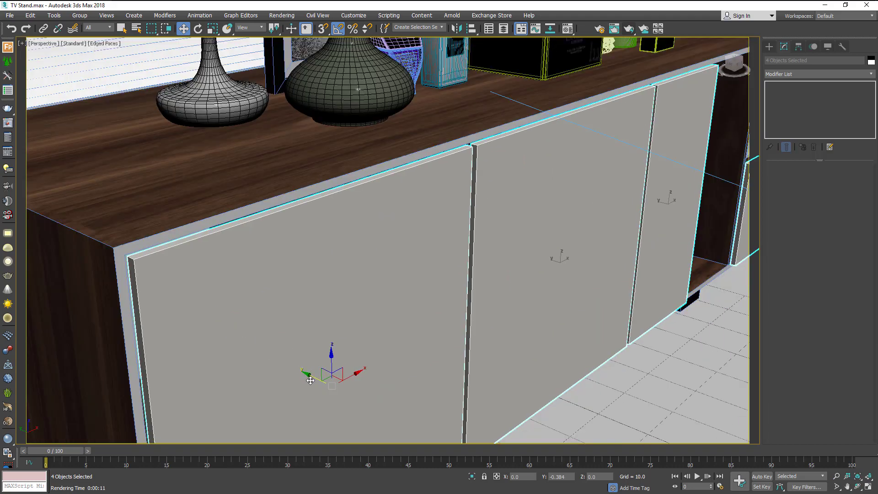
- Return to the VRayCam001 camera view and start a fresh production render
scroll(304, 322, "down", 2)
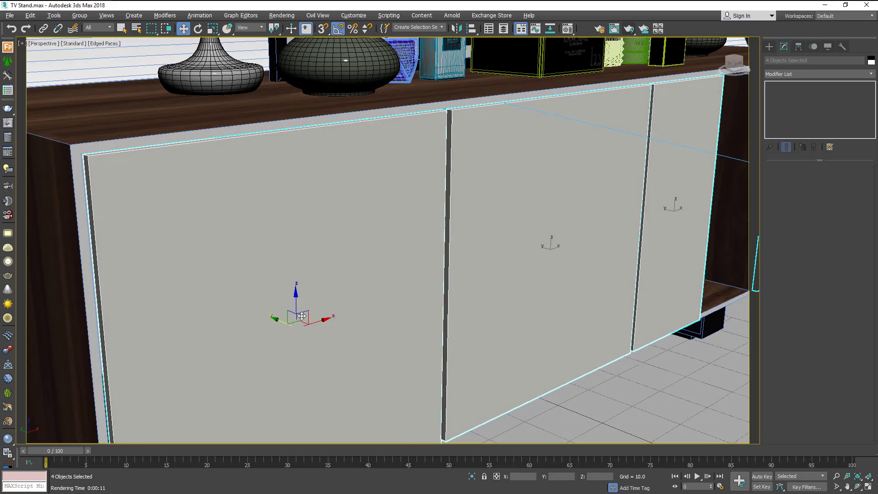
scroll(307, 318, "up", 2)
scroll(220, 214, "up", 3)
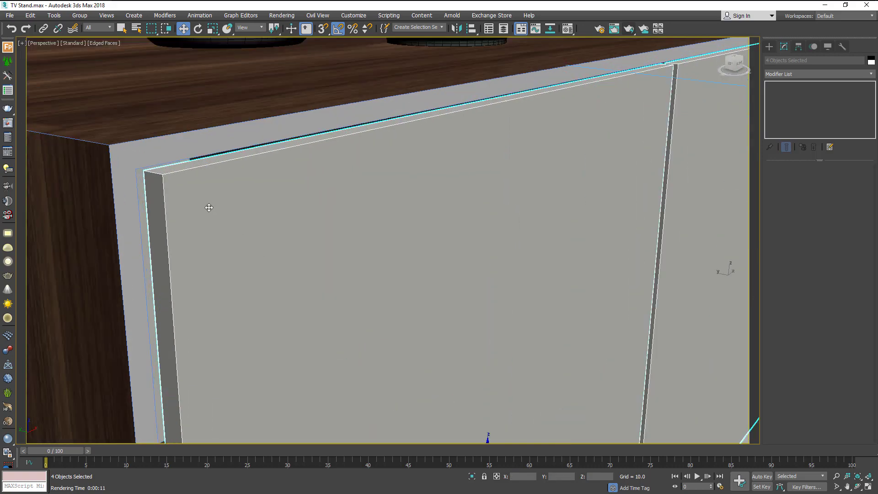
key("c")
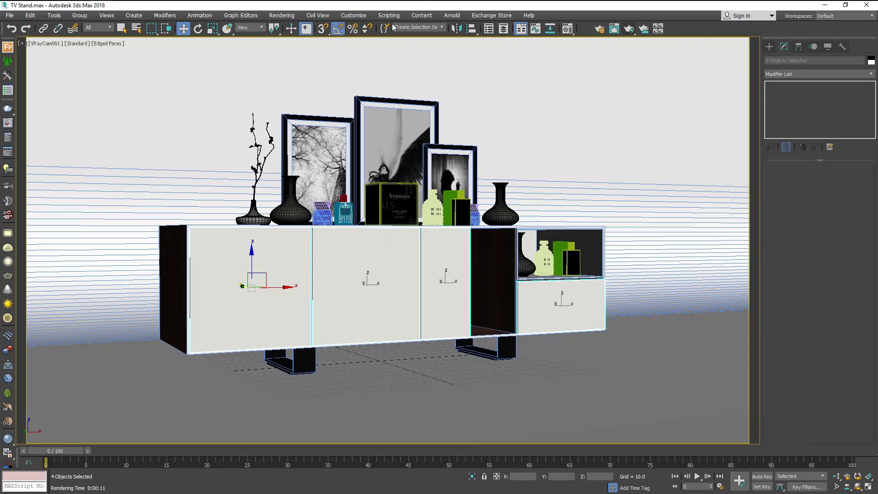
left_click(635, 32)
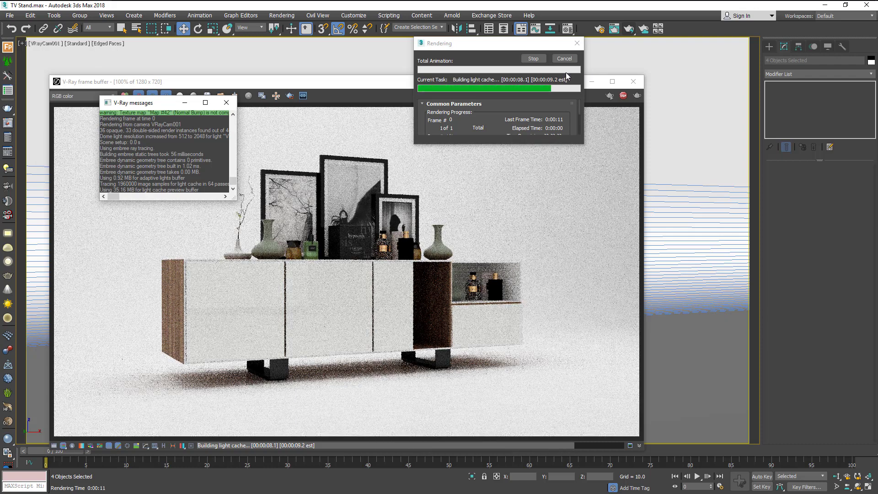
- Close the V-Ray messages log, stop the render, and close the frame buffer
left_click(224, 104)
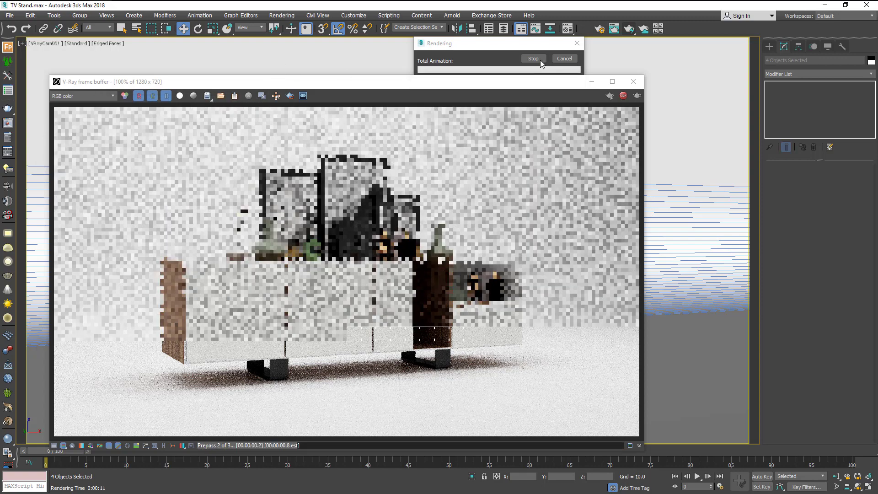
left_click(534, 58)
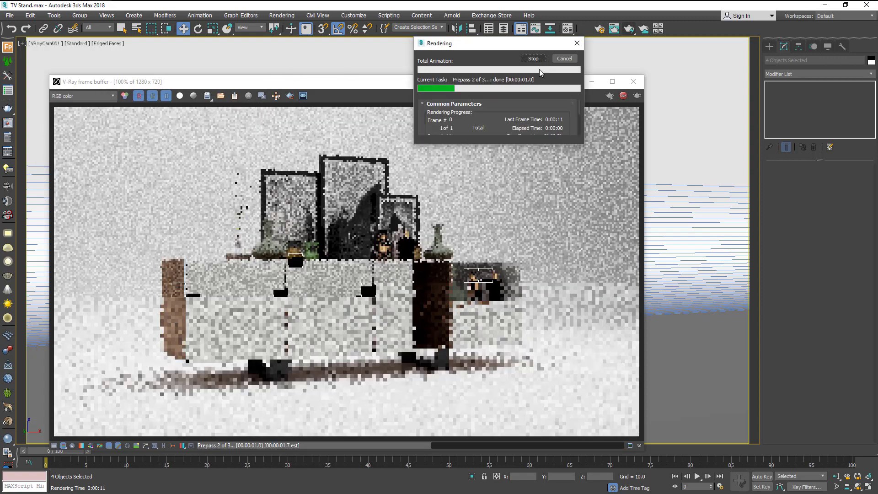
left_click(634, 81)
- Zoom out and orbit the perspective view over the whole scene, selecting the floor light
scroll(93, 272, "down", 5)
mouse_move(92, 271)
middle_mouse_down("alt")
mouse_move(222, 276)
mouse_move(352, 255)
mouse_move(373, 175)
middle_mouse_up("alt")
left_click(373, 176)
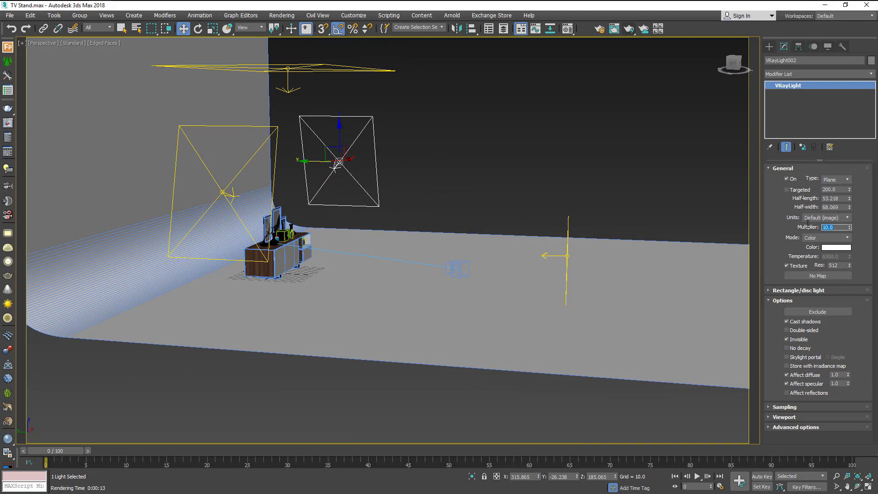
- Check VRayLight003's Multiplier, deselect, and switch back to the VRayCam001 camera view
left_click(622, 169)
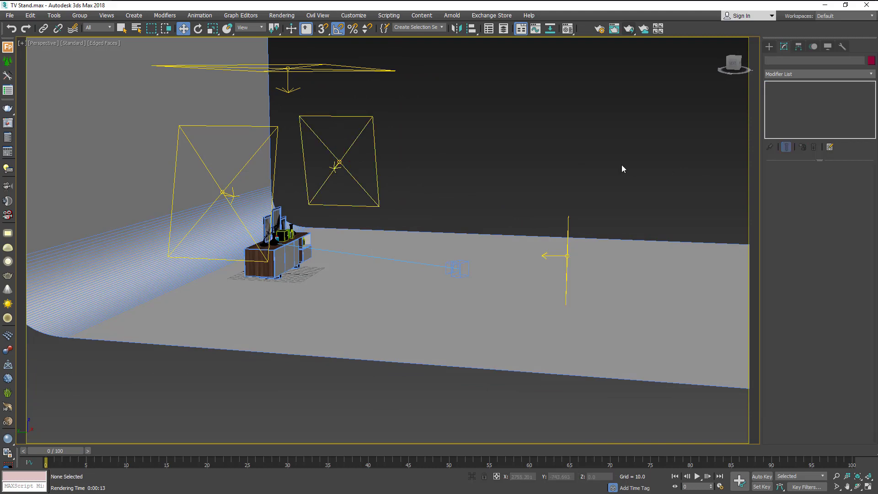
left_click(346, 73)
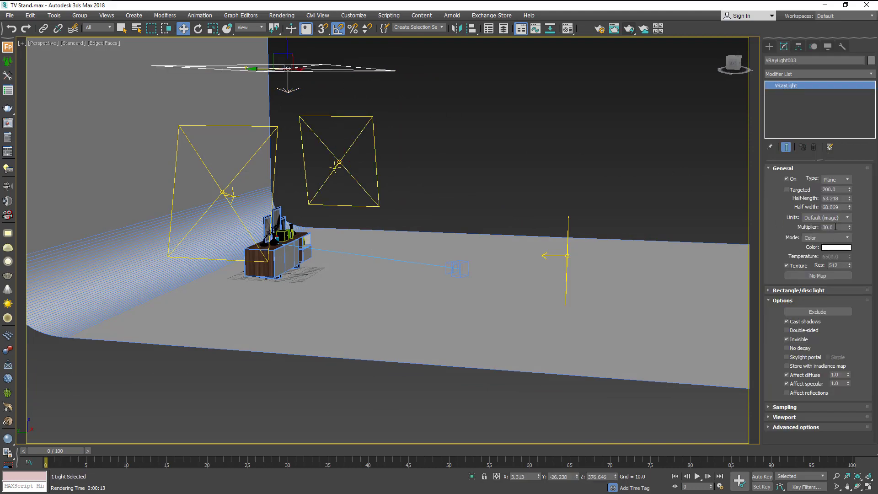
left_click(719, 203)
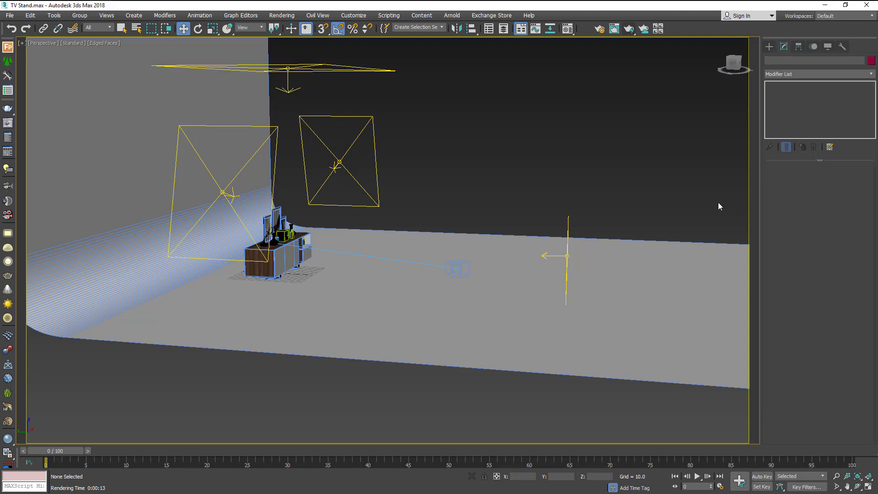
key("c")
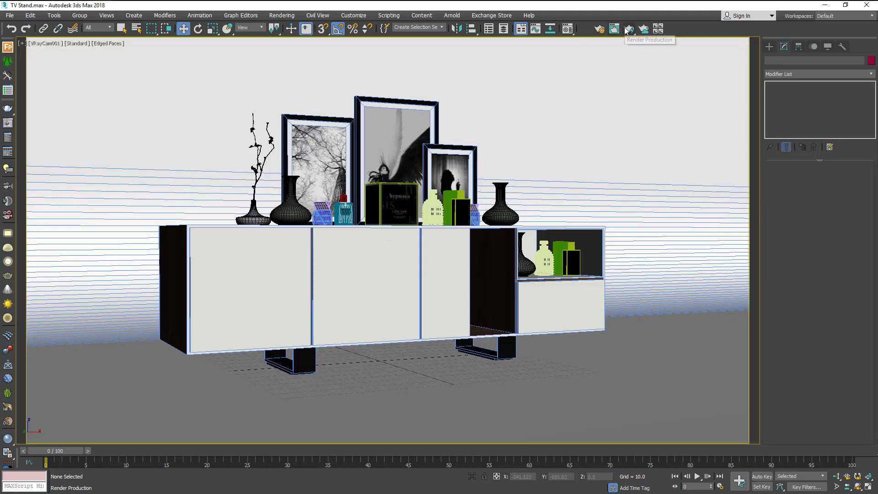
- Open Render Setup and slightly orbit and pan VRayCam001 to recentre the TV stand
left_click(282, 15)
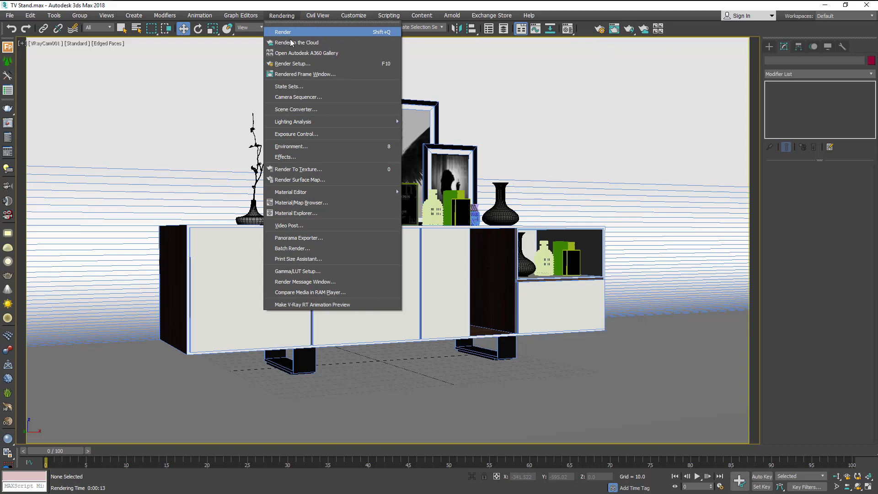
left_click(299, 66)
key("F10")
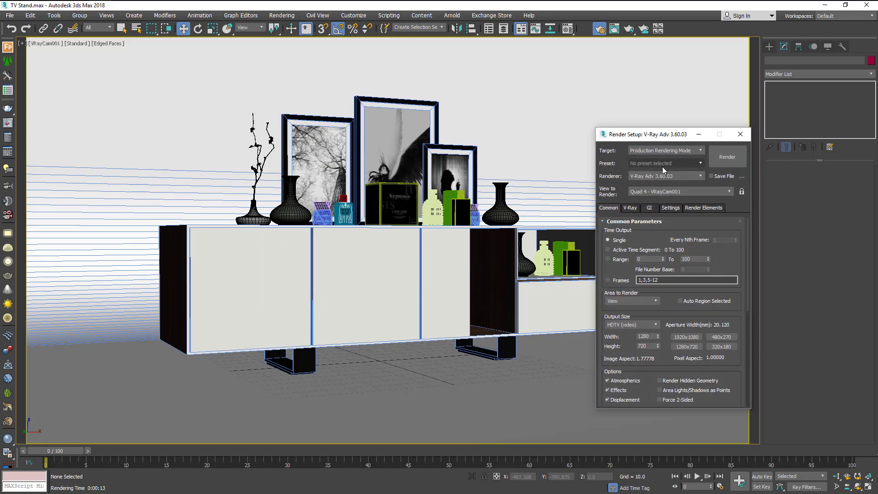
left_click(858, 489)
mouse_move(472, 373)
left_mouse_down()
mouse_move(455, 347)
mouse_move(471, 355)
mouse_move(483, 340)
left_mouse_up()
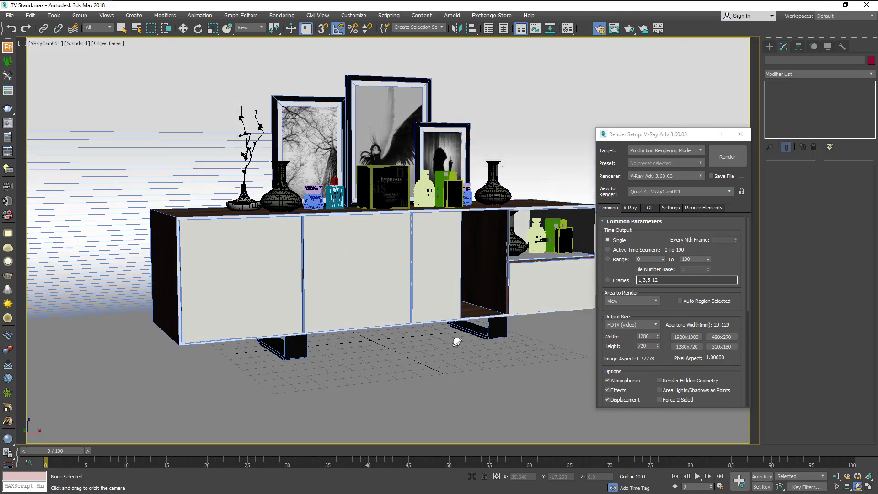
middle_click_drag(454, 343, 464, 338)
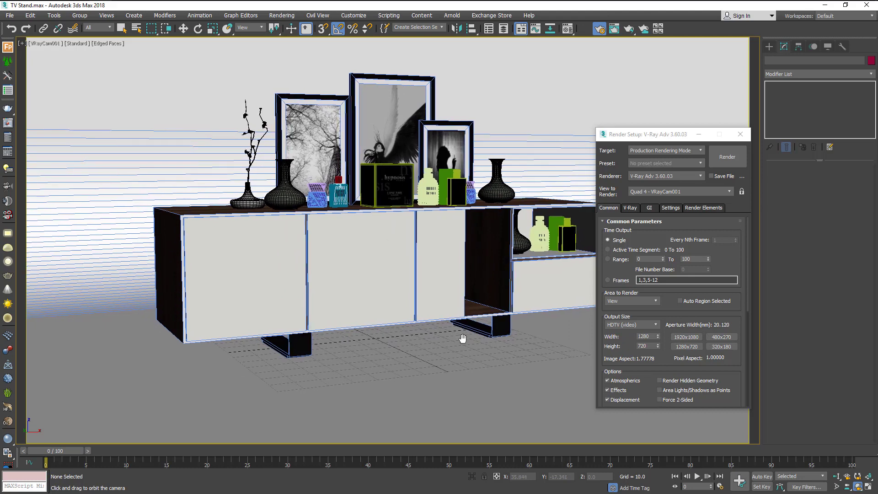
left_click_drag(680, 138, 812, 189)
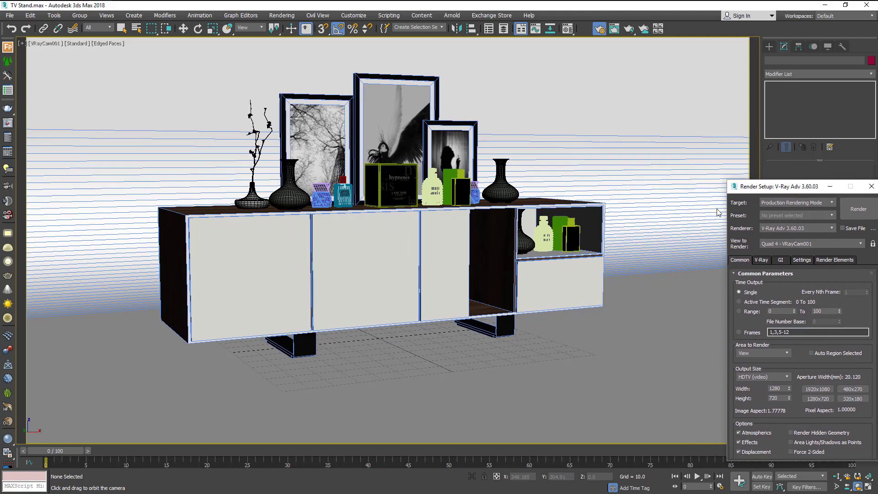
middle_click_drag(463, 242, 476, 246)
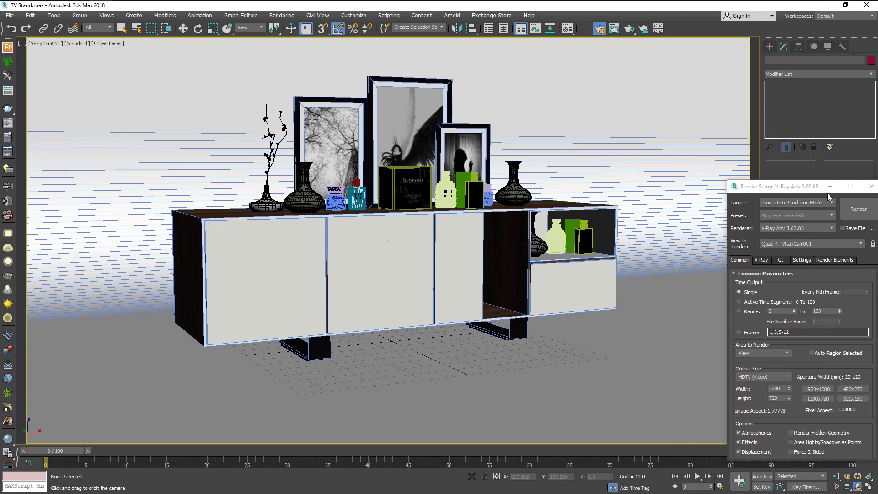
- Set the render output size to 2250 × 1080 from the 1920x1080 preset
left_click_drag(801, 186, 687, 178)
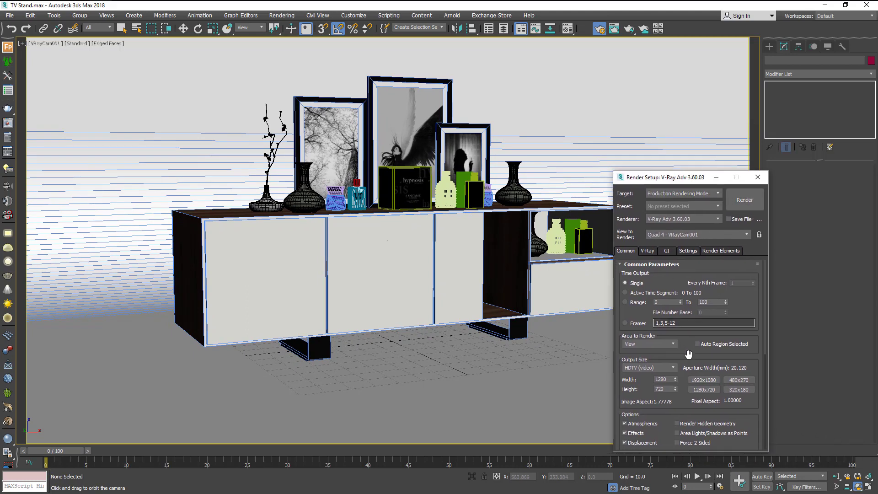
left_click(704, 380)
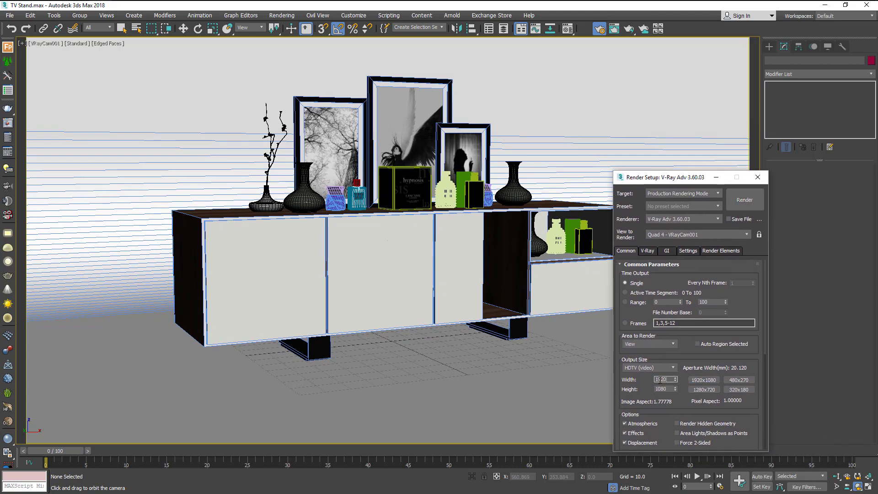
double_click(661, 380)
left_click(758, 177)
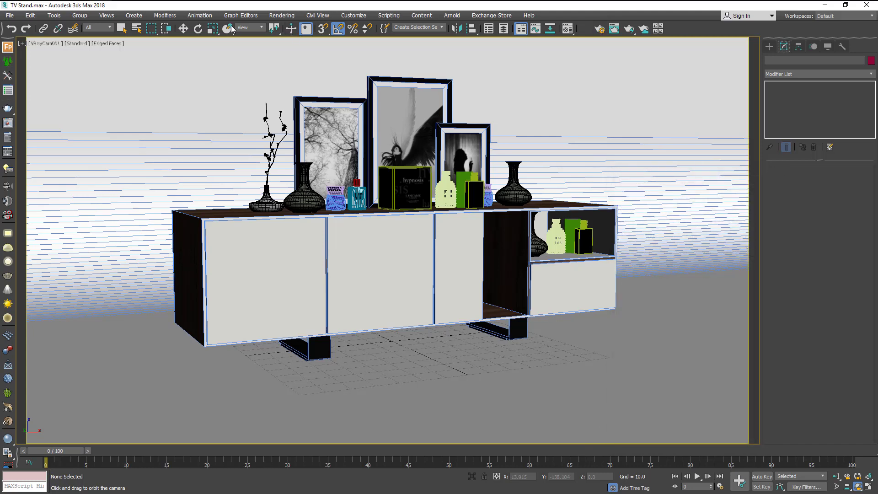
left_click(183, 28)
left_click(576, 145)
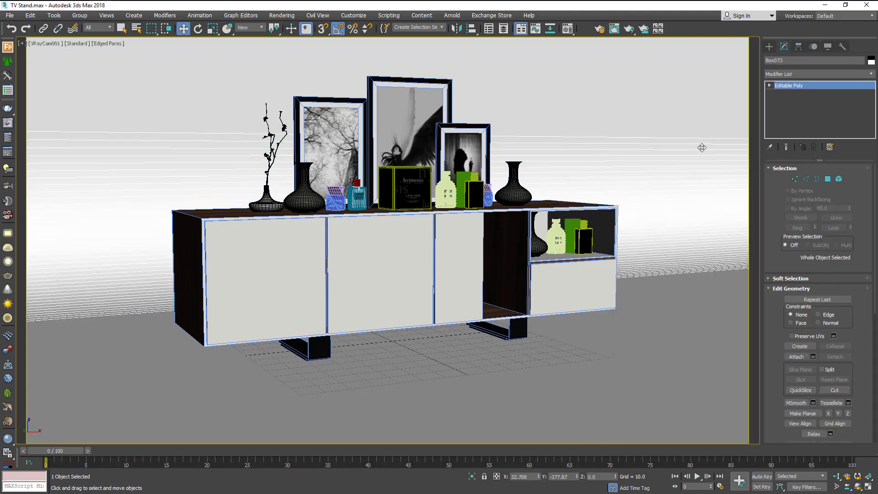
left_click(632, 30)
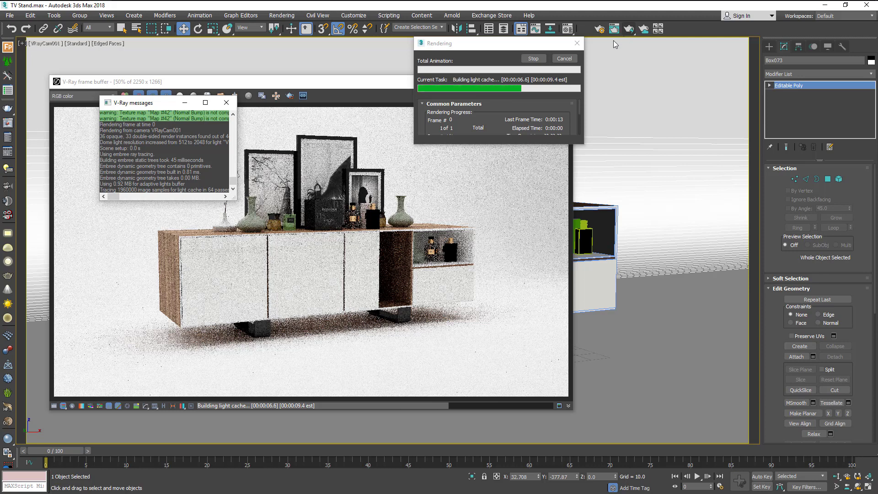
left_click(530, 59)
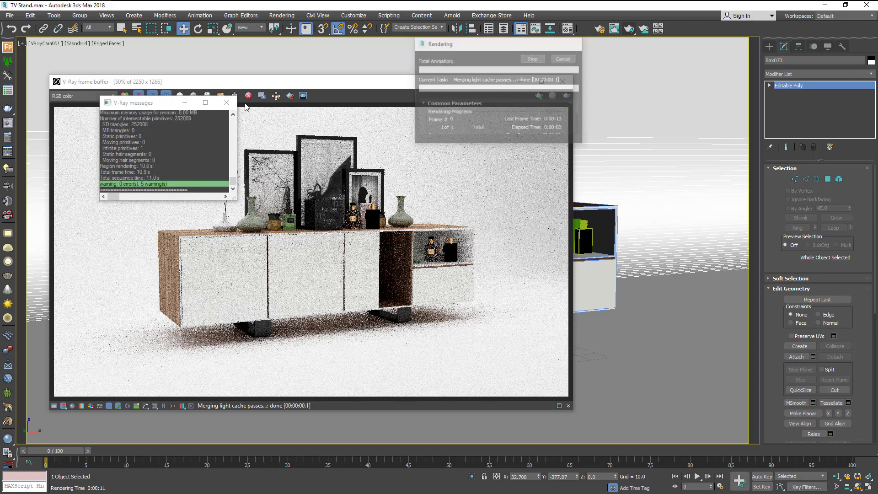
left_click(571, 86)
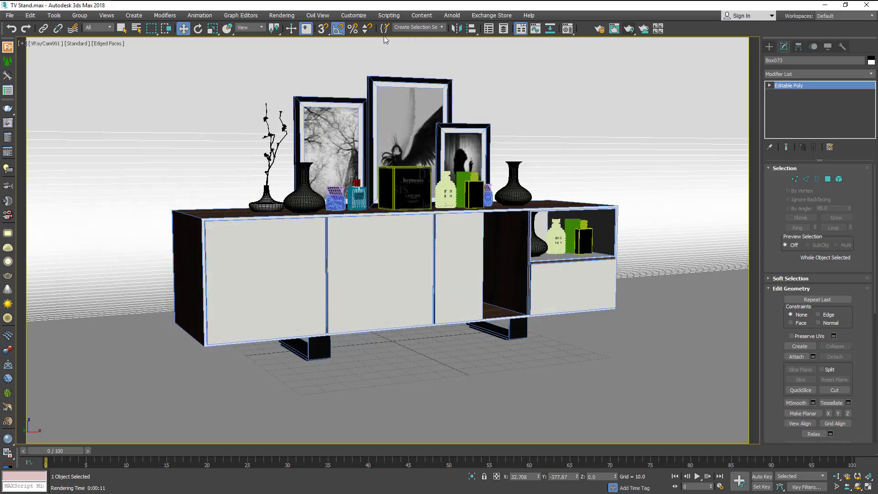
- Orbit VRayCam001 slightly lower, turn on angle snap, and start a production render
left_click(859, 487)
left_click_drag(550, 364, 550, 363)
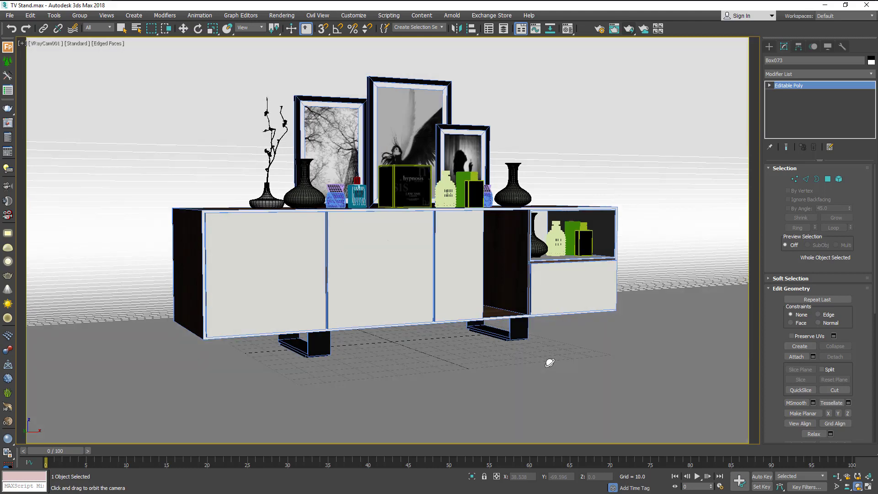
left_click(339, 28)
left_click(630, 29)
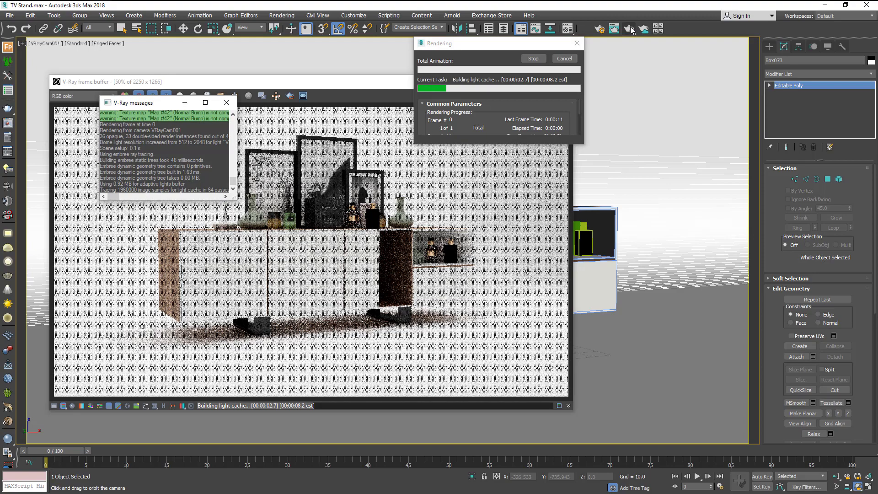
- Close the V-Ray log and zoom around the finished render to inspect its details
left_click(231, 101)
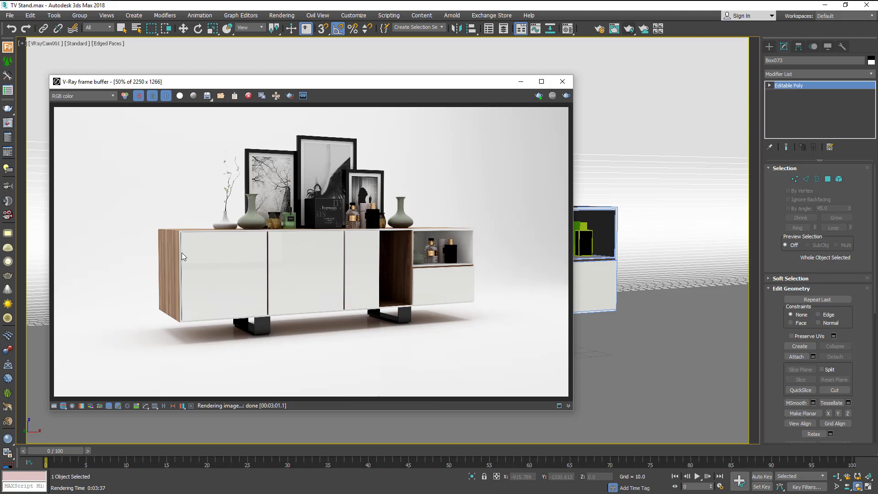
scroll(166, 255, "up", 1)
scroll(208, 264, "up", 1)
scroll(225, 184, "down", 1)
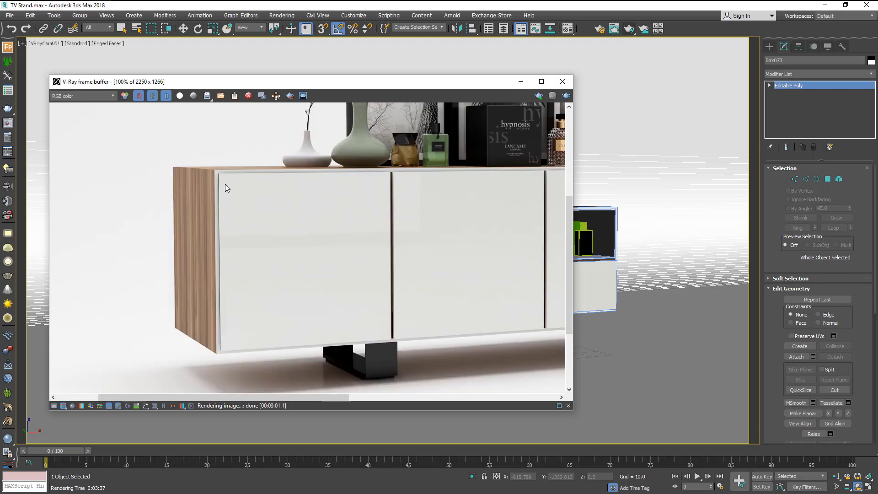
scroll(225, 184, "down", 1)
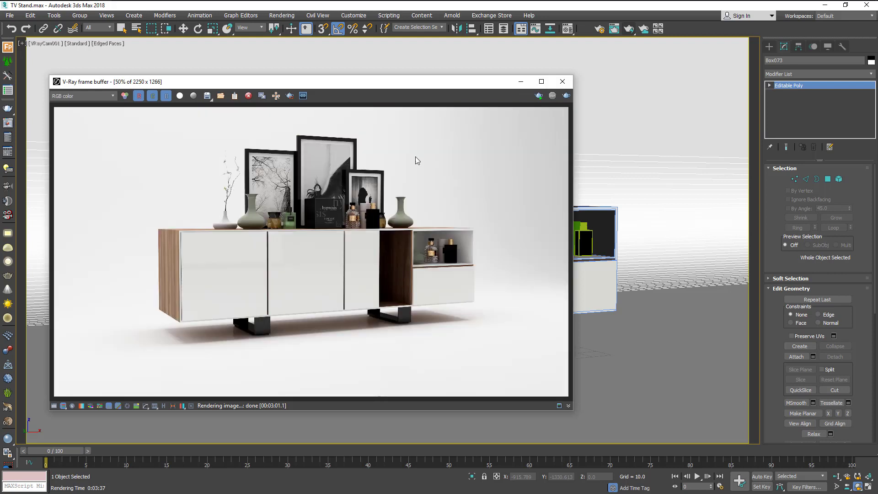
scroll(180, 282, "up", 2)
scroll(180, 282, "down", 1)
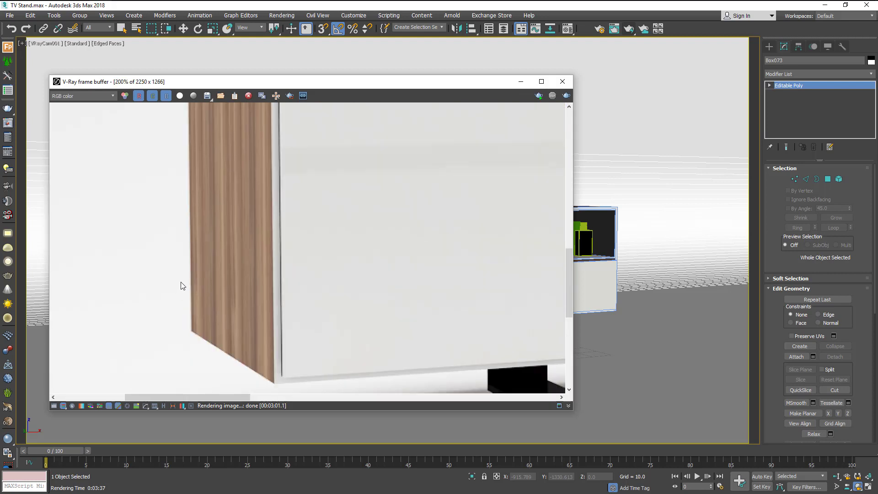
scroll(180, 282, "down", 1)
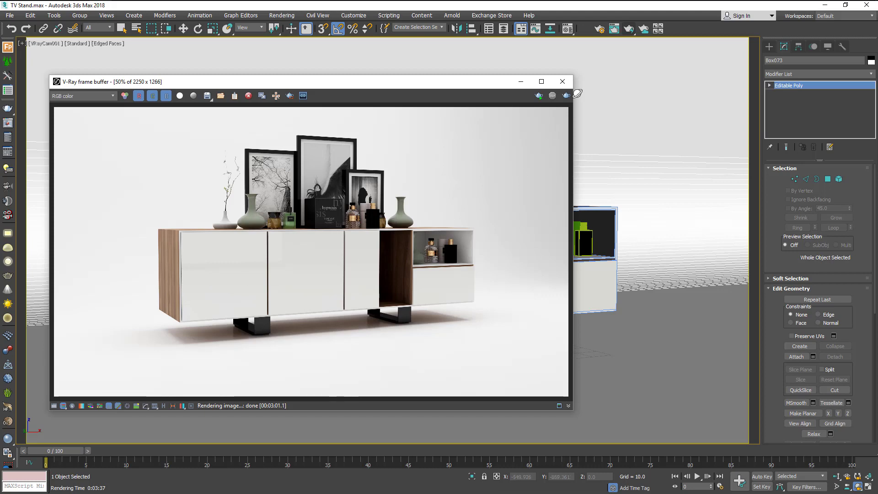
- Close the frame buffer and save the scene with File > Save
left_click(562, 81)
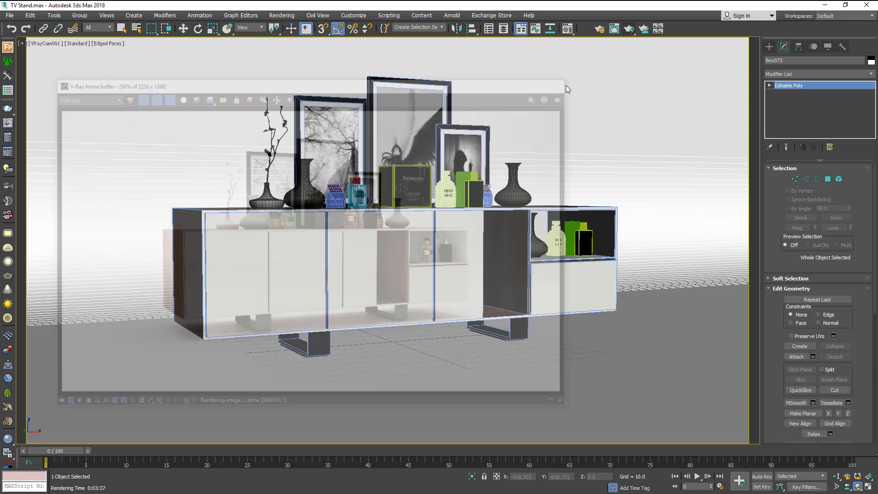
left_click(9, 15)
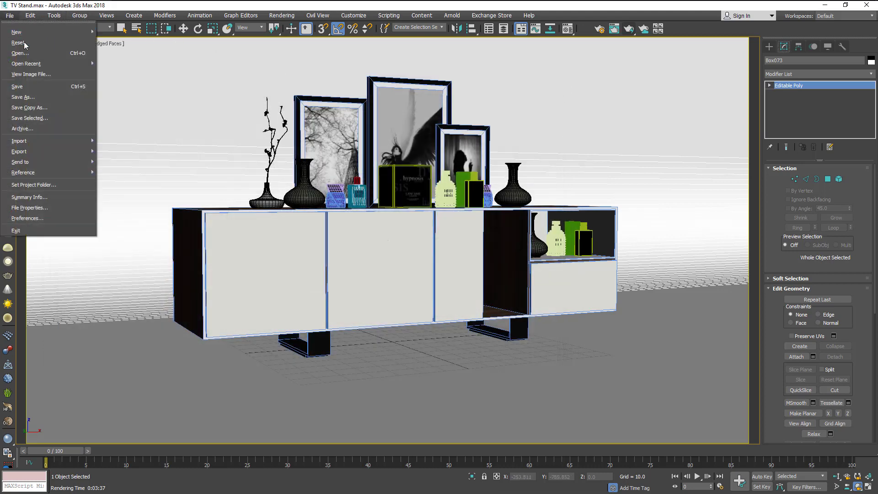
left_click(40, 86)
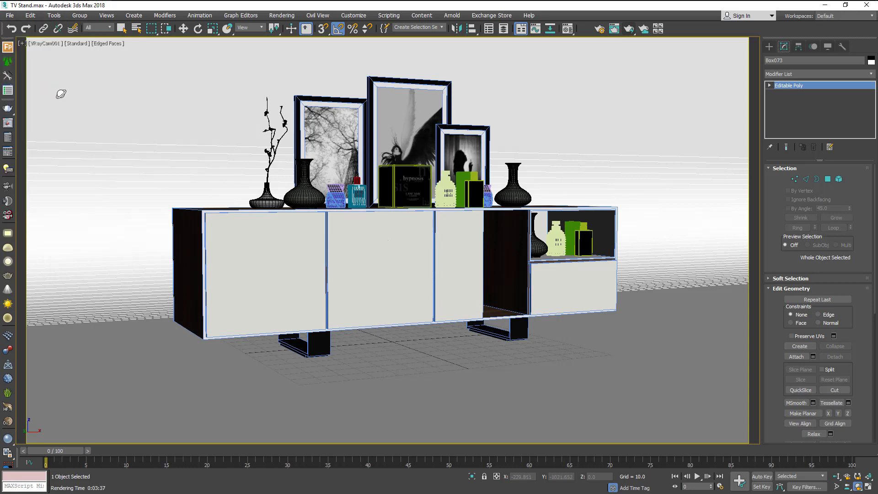